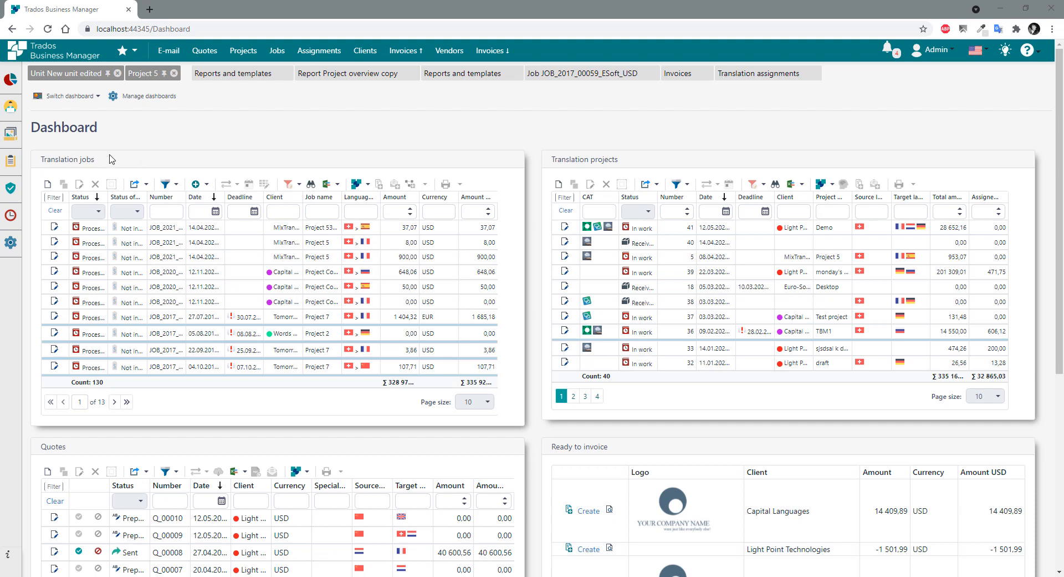
Open the Reports and templates list and review the predefined custom reports and invoice templates with their data types.
mouse_move(11, 164)
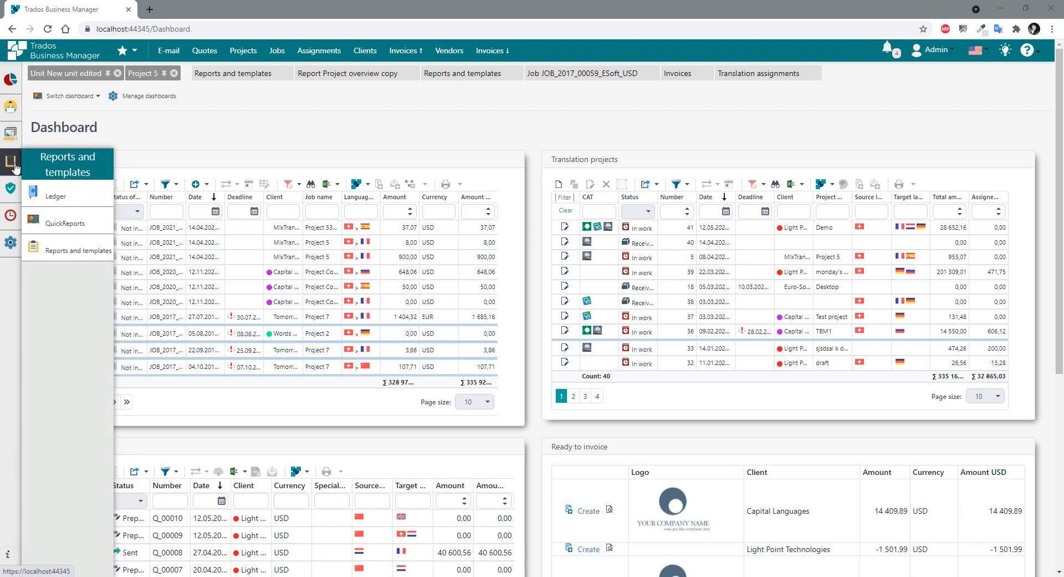
click(67, 254)
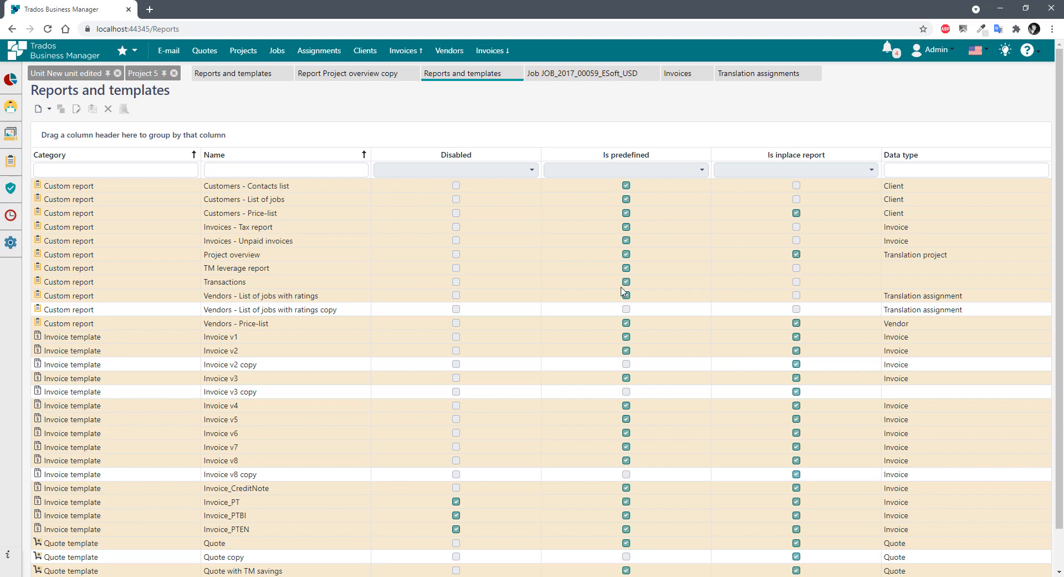
click(287, 238)
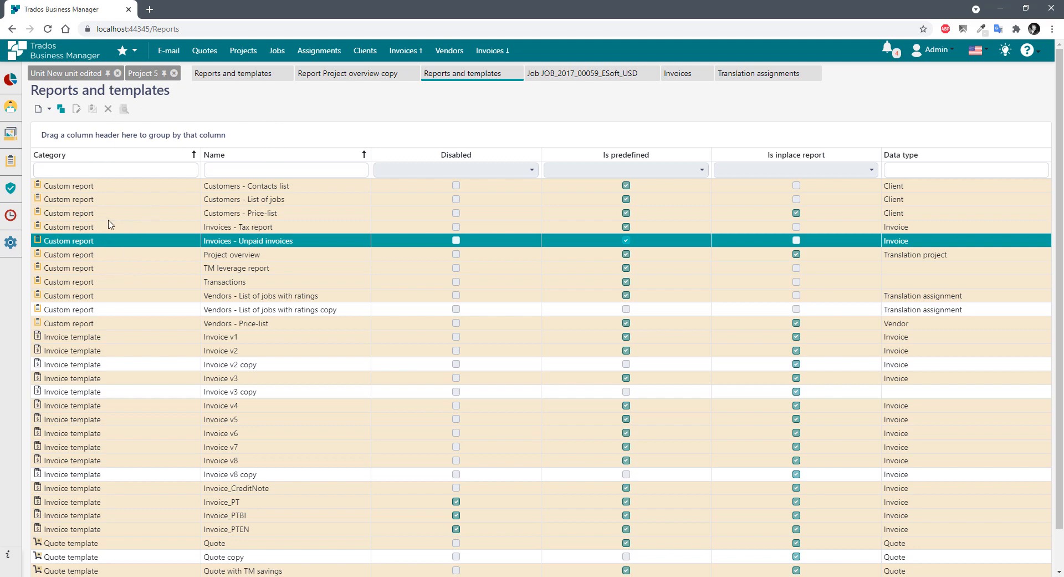
click(79, 338)
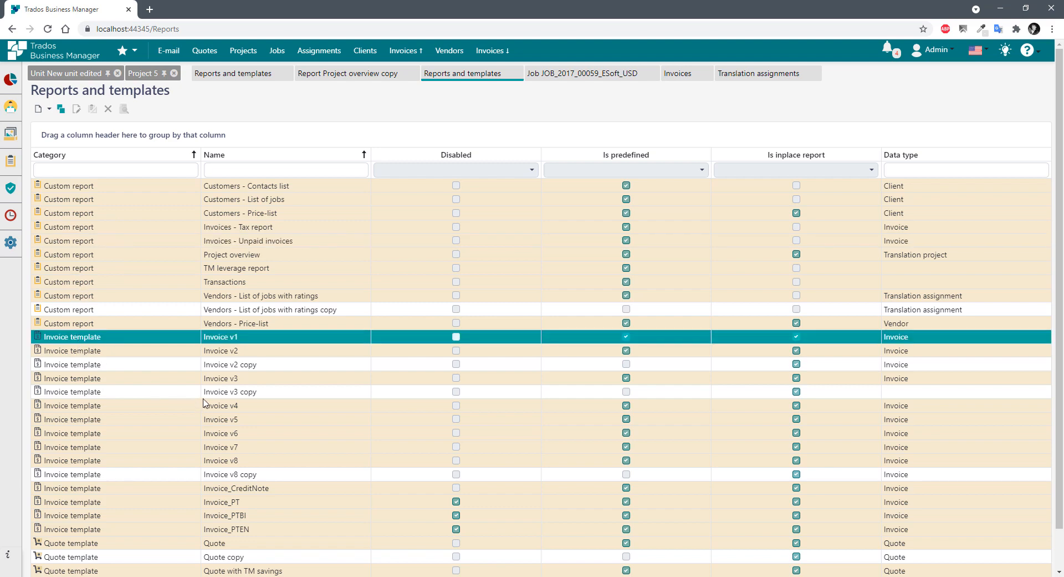
drag(894, 337, 904, 337)
click(51, 214)
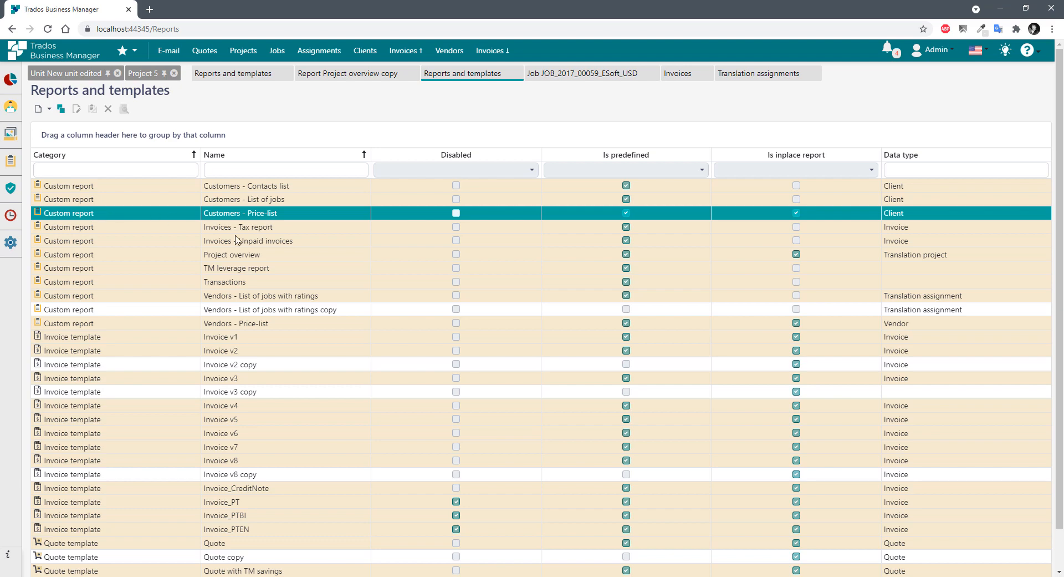
click(235, 268)
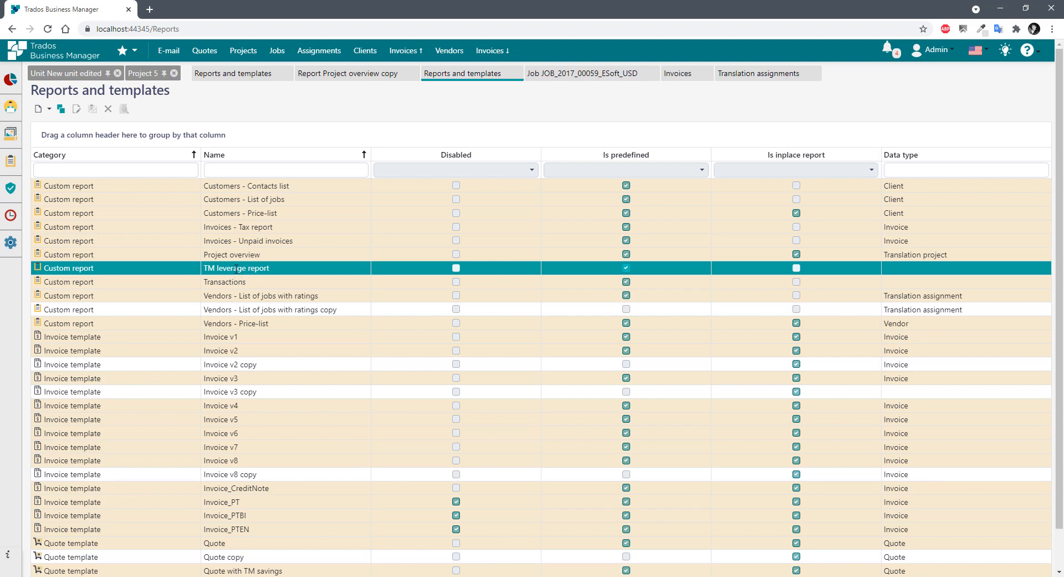
View the data types offered for new in-place reports and check which reports can be printed for the Capital Languages client.
click(48, 111)
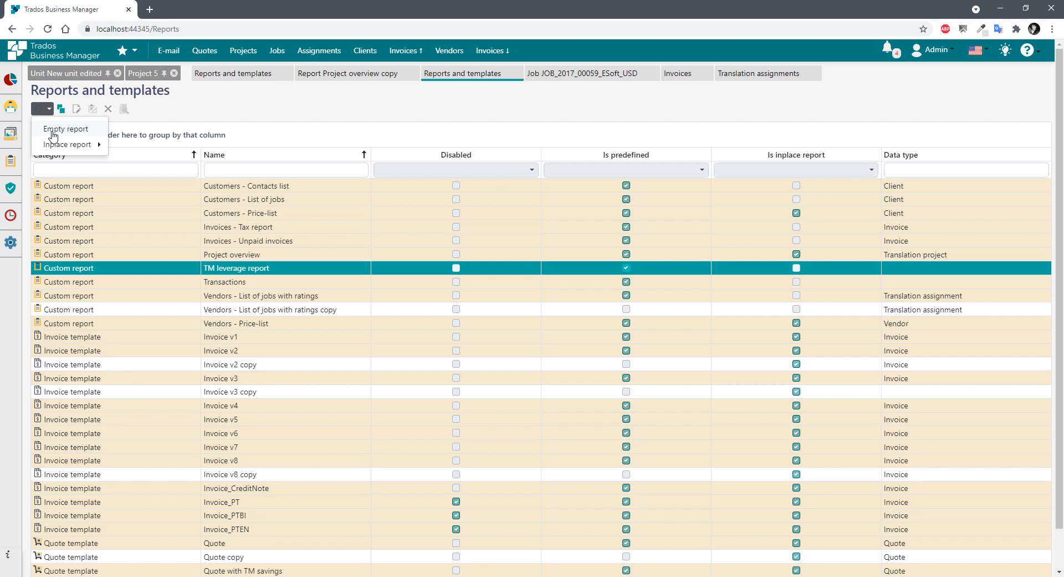
mouse_move(58, 145)
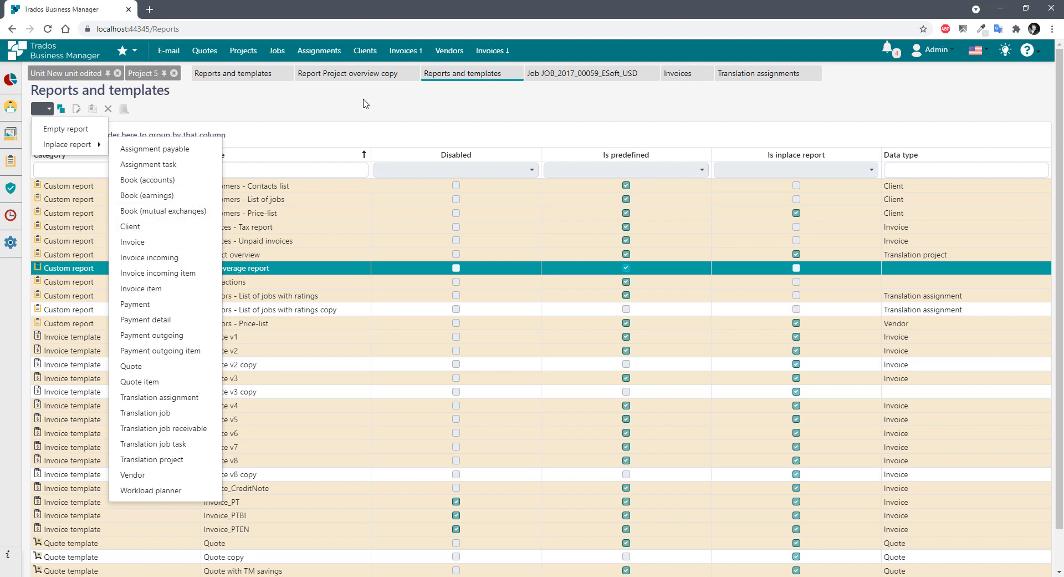
click(365, 50)
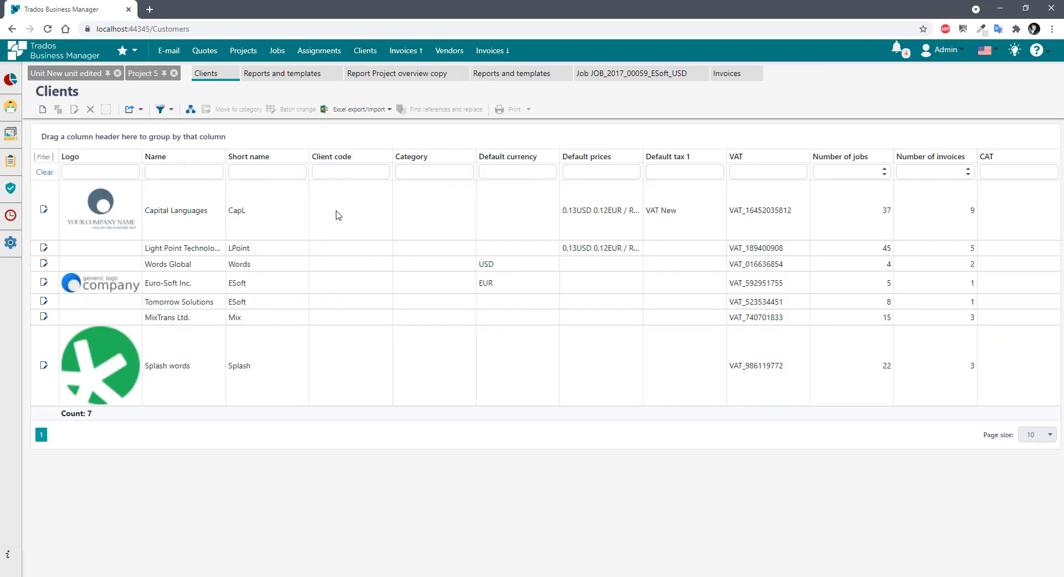
click(443, 208)
click(528, 109)
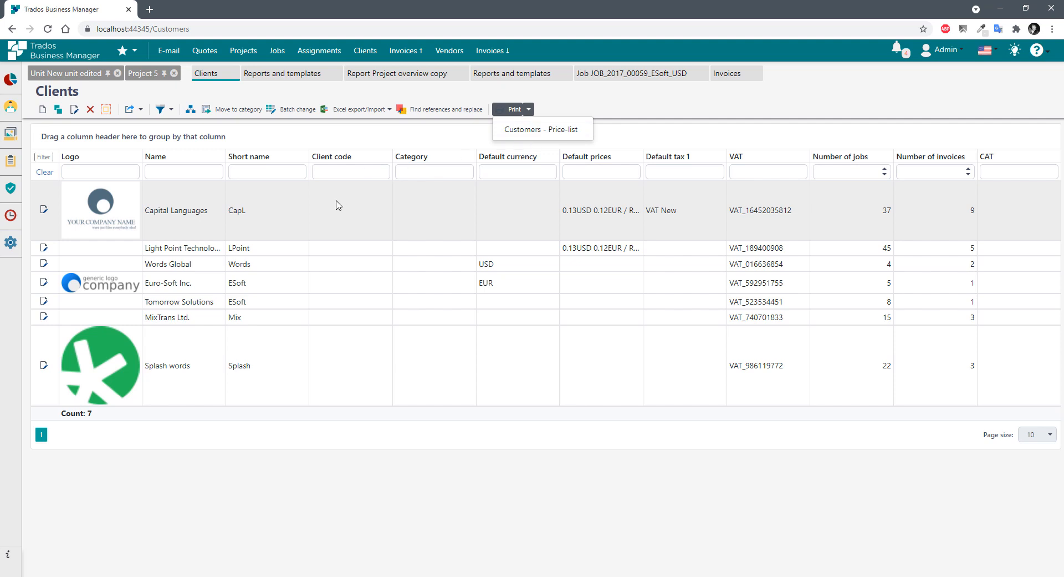
click(410, 213)
Return to the Reports and templates list and look over its entries.
mouse_move(13, 162)
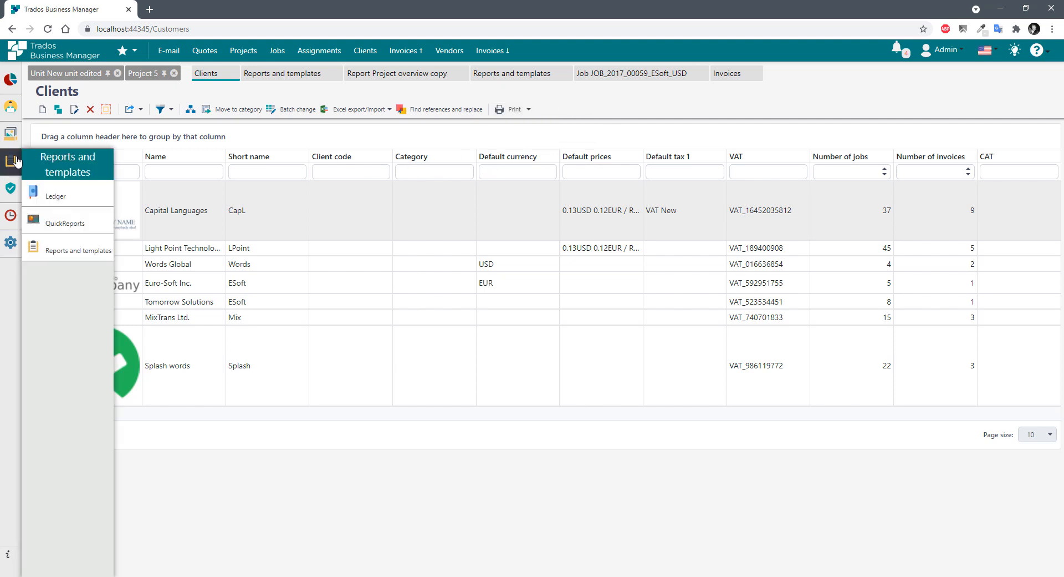
click(70, 252)
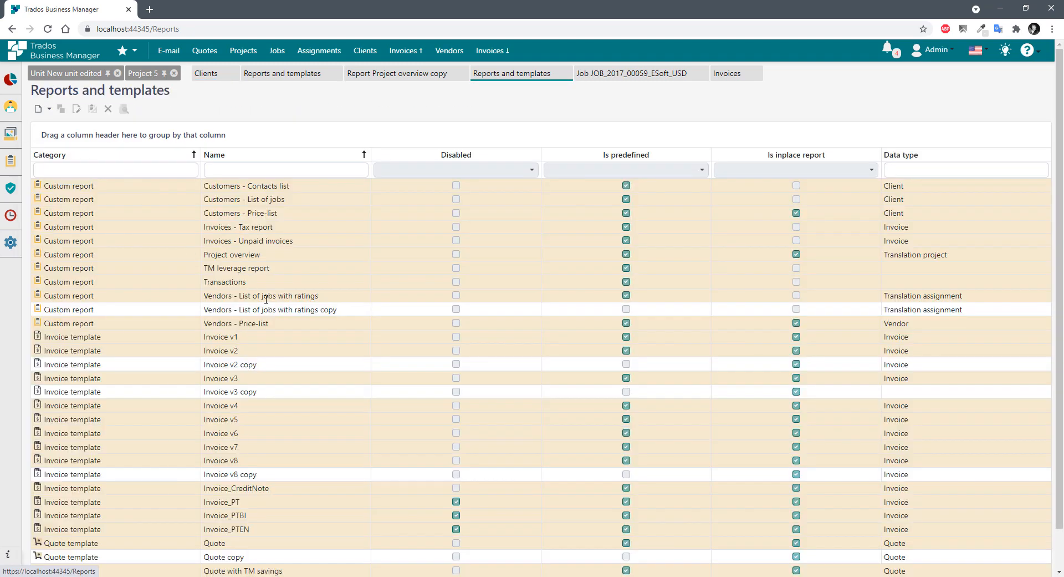
scroll(177, 469, down, 1)
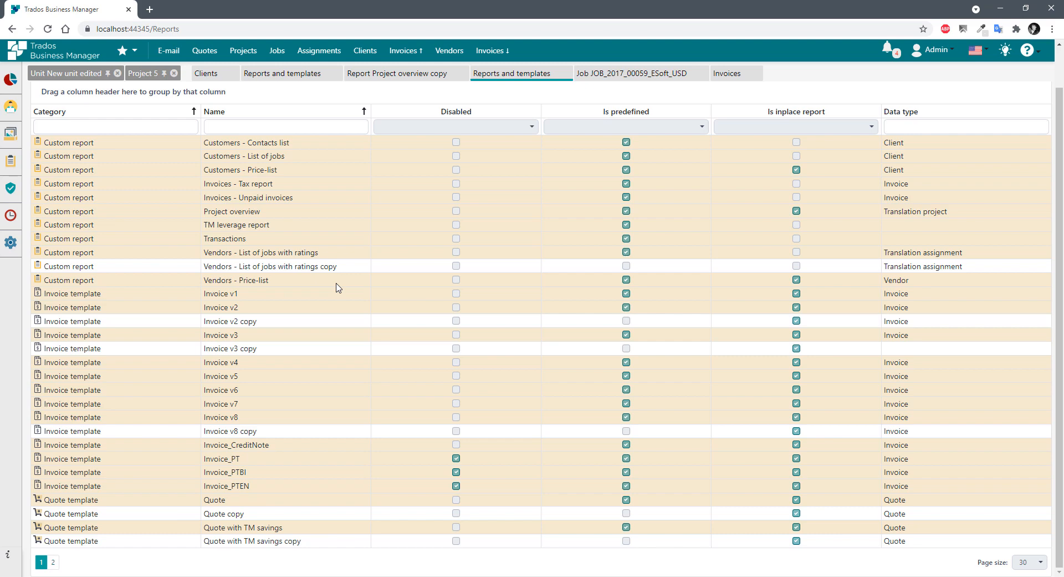
scroll(63, 139, up, 1)
click(43, 109)
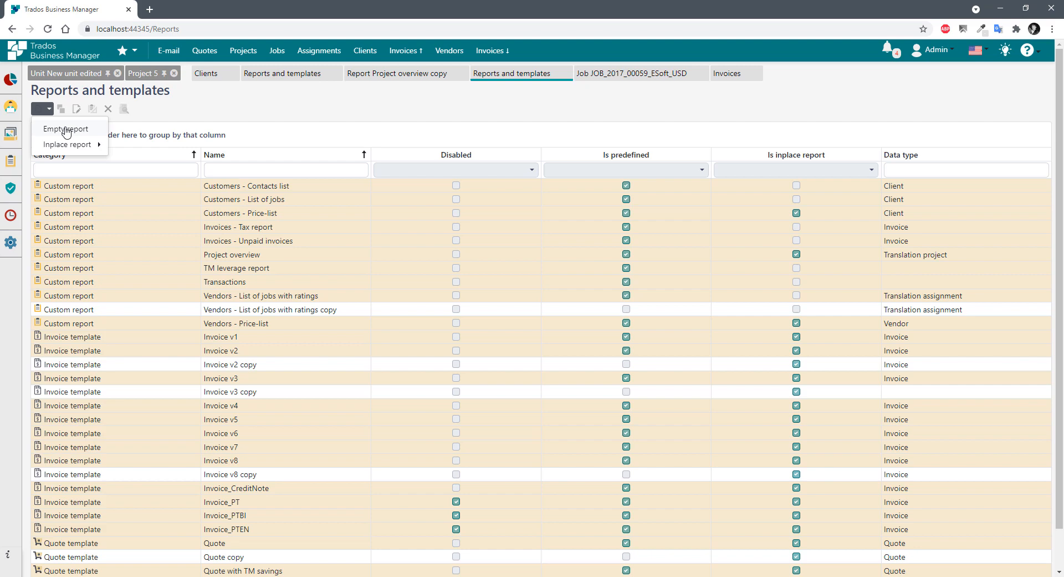
click(66, 129)
click(367, 320)
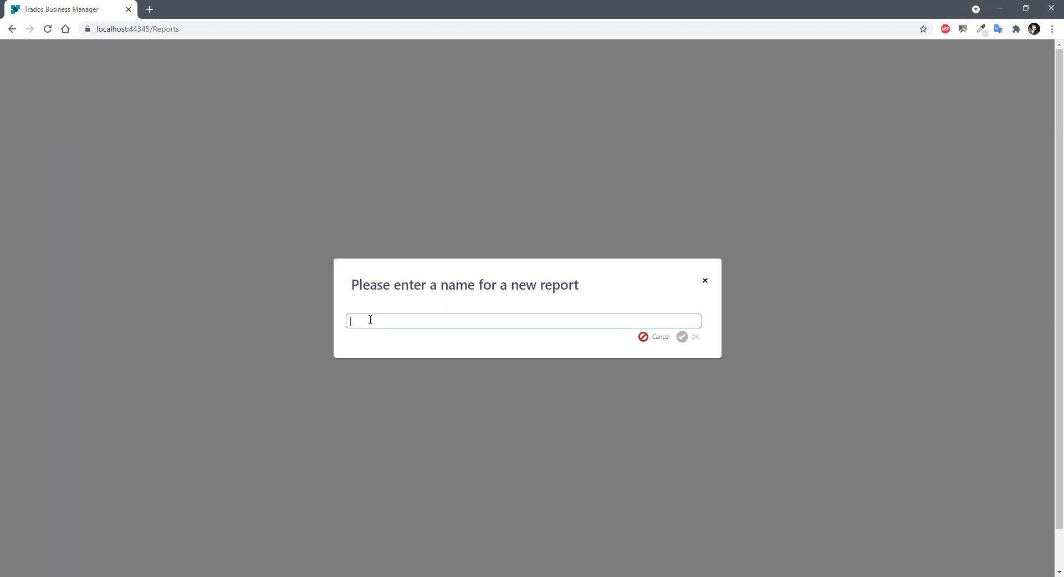
click(654, 341)
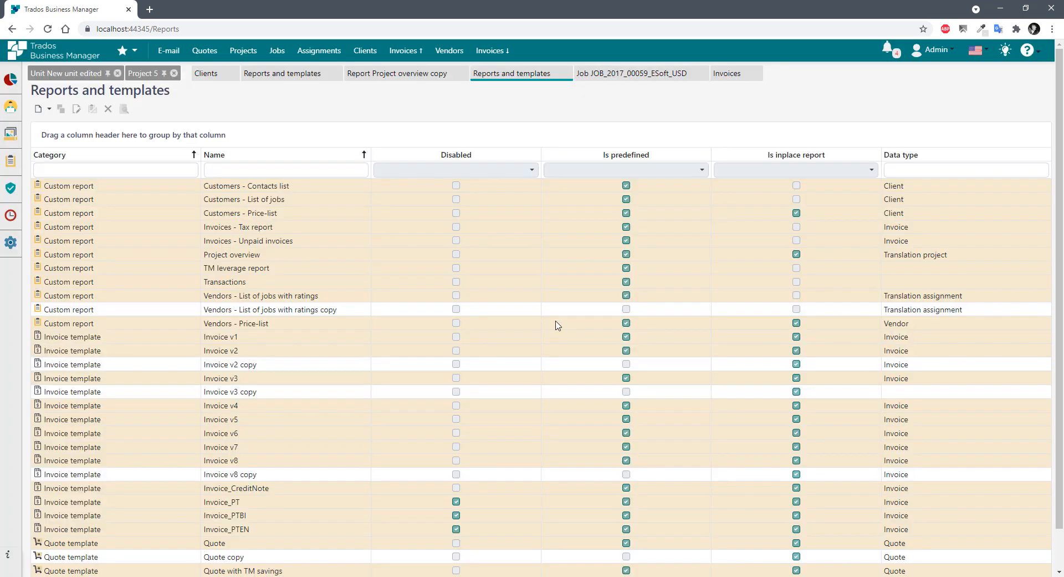
Create an in-place report for the Invoice data type named "MyInvoice template" and save it.
click(49, 109)
mouse_move(71, 147)
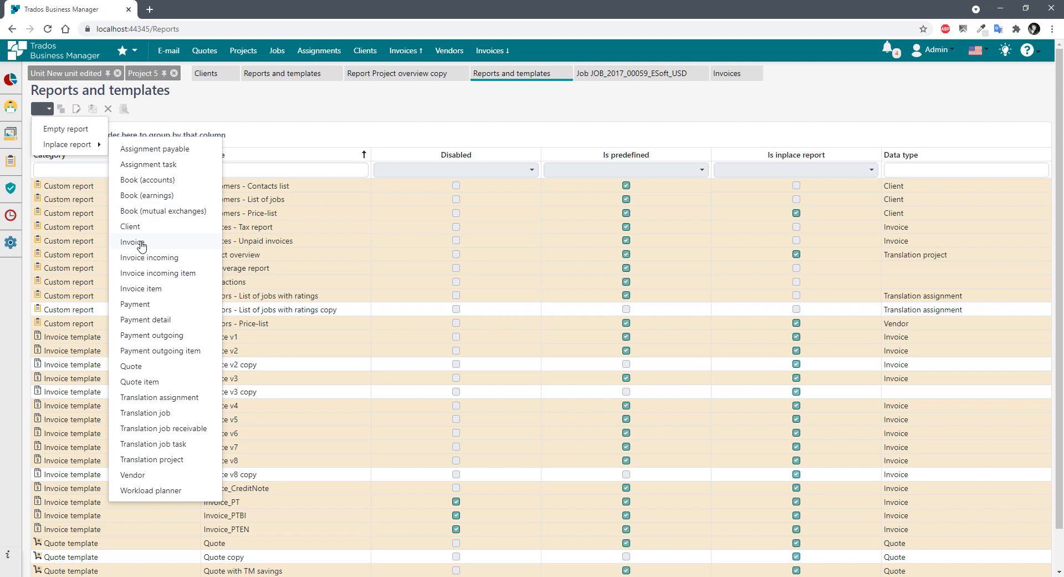
click(142, 246)
click(418, 317)
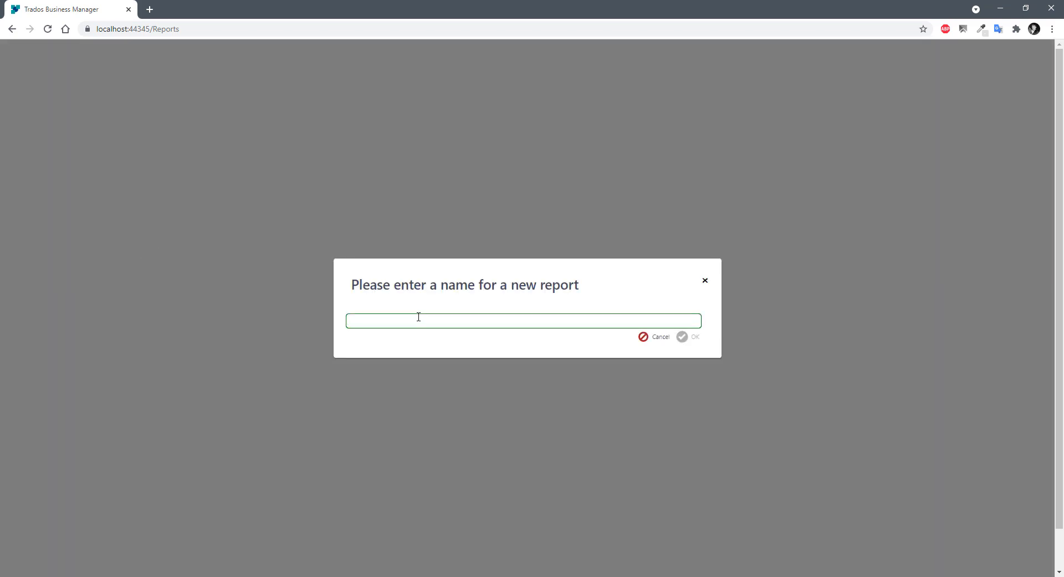
text(MyInvoice template)
click(690, 337)
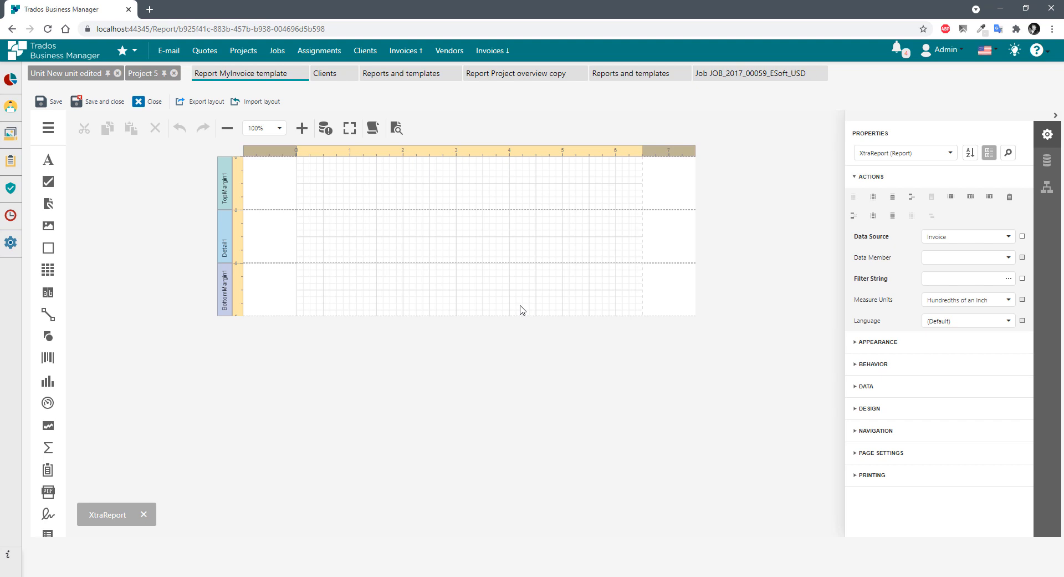
click(41, 101)
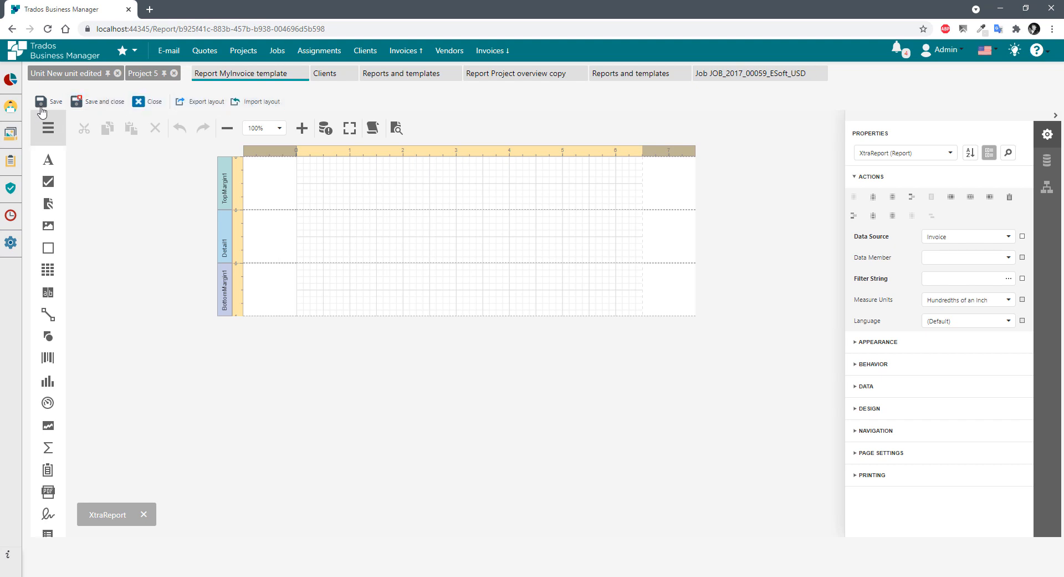
click(197, 106)
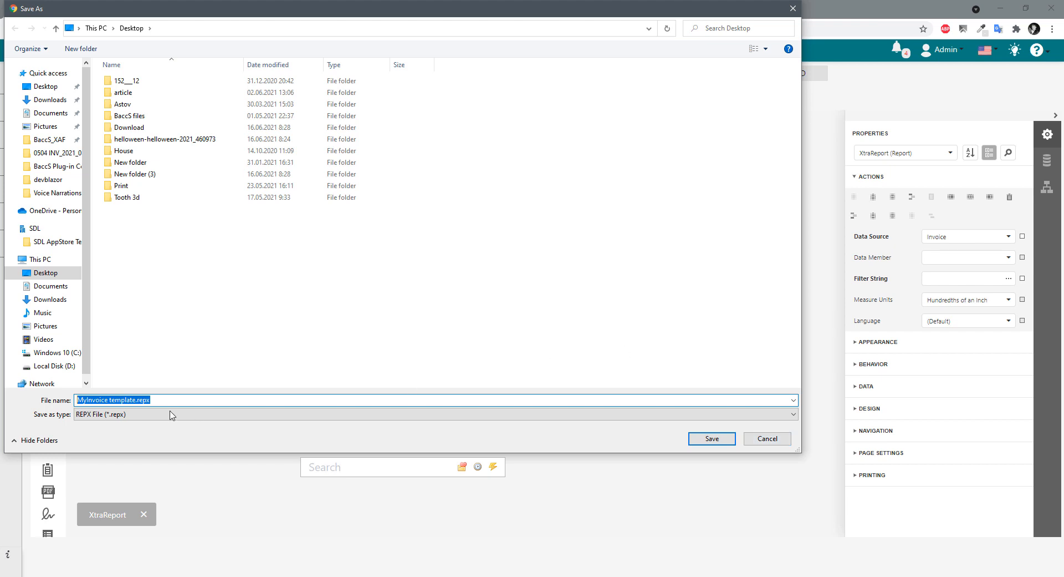
drag(154, 402, 83, 404)
click(768, 438)
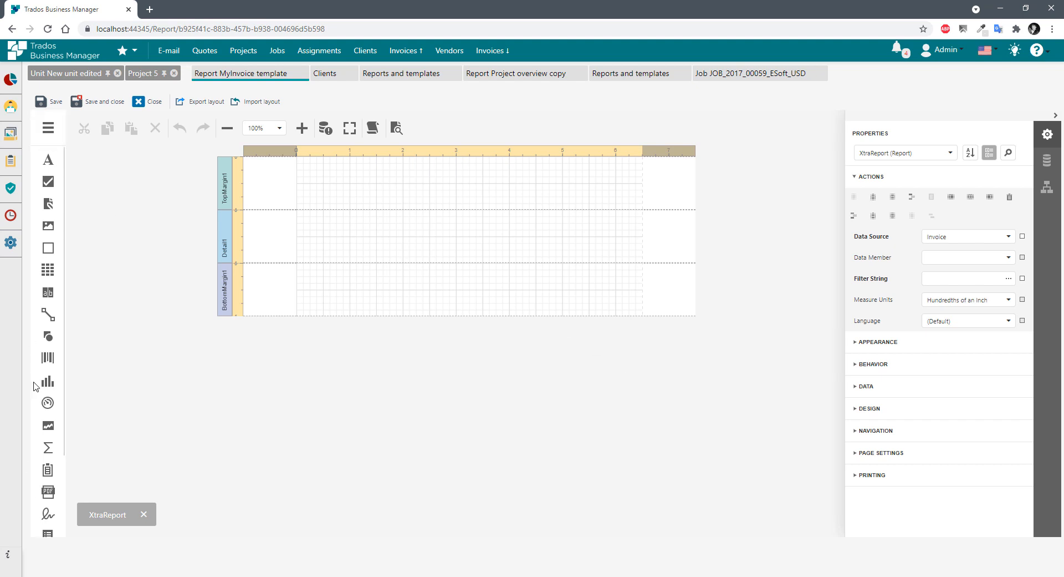
Look through the controls available in the report designer's toolbox.
scroll(43, 386, down, 2)
scroll(46, 452, up, 2)
scroll(65, 468, down, 1)
scroll(67, 476, down, 3)
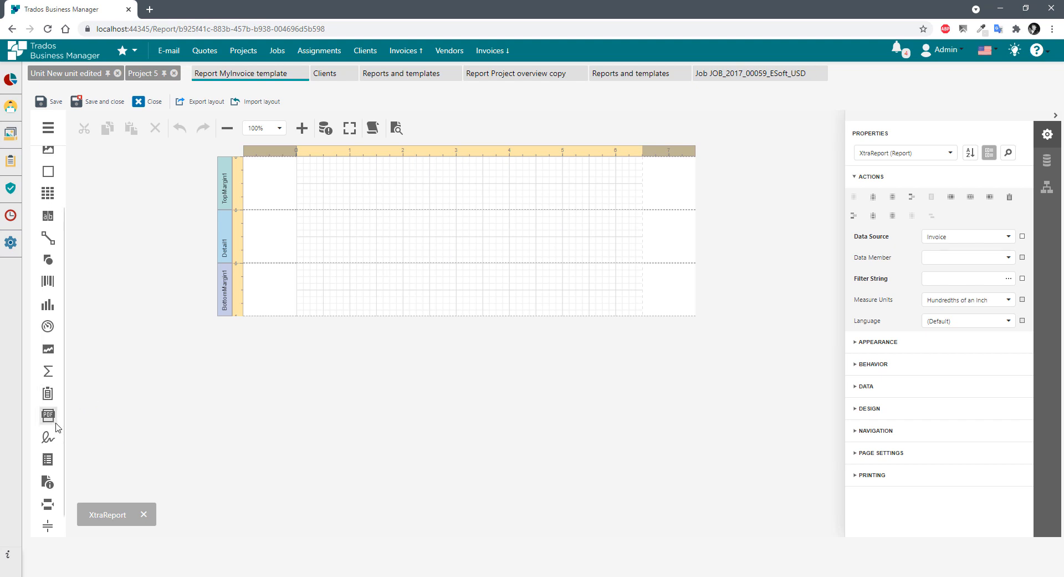
scroll(56, 427, down, 1)
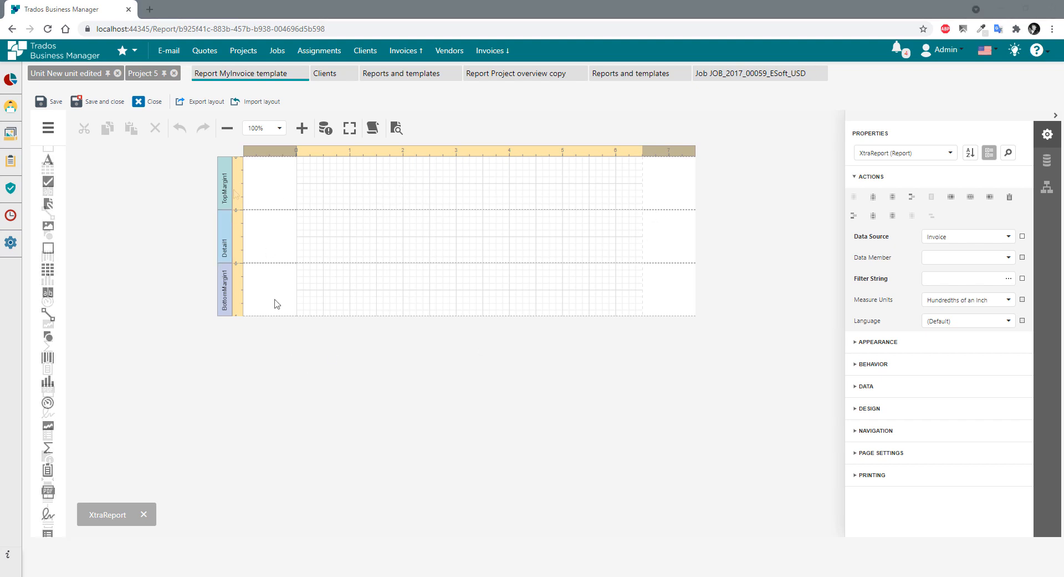
Shrink the top margin band slightly, to a height of about 0.8 inch.
click(226, 201)
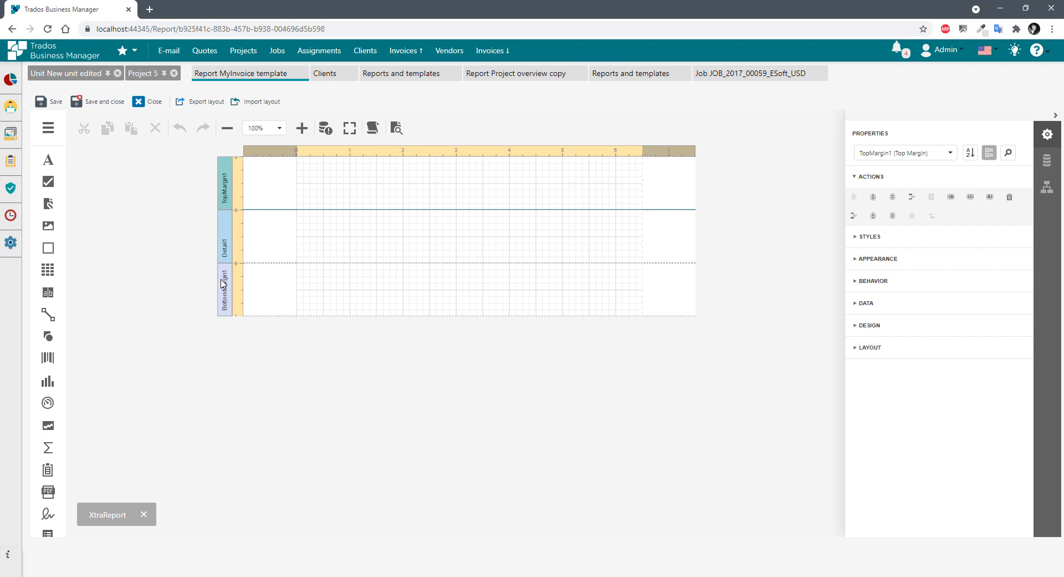
mouse_move(229, 209)
mouse_down()
mouse_move(229, 179)
mouse_move(228, 199)
mouse_up()
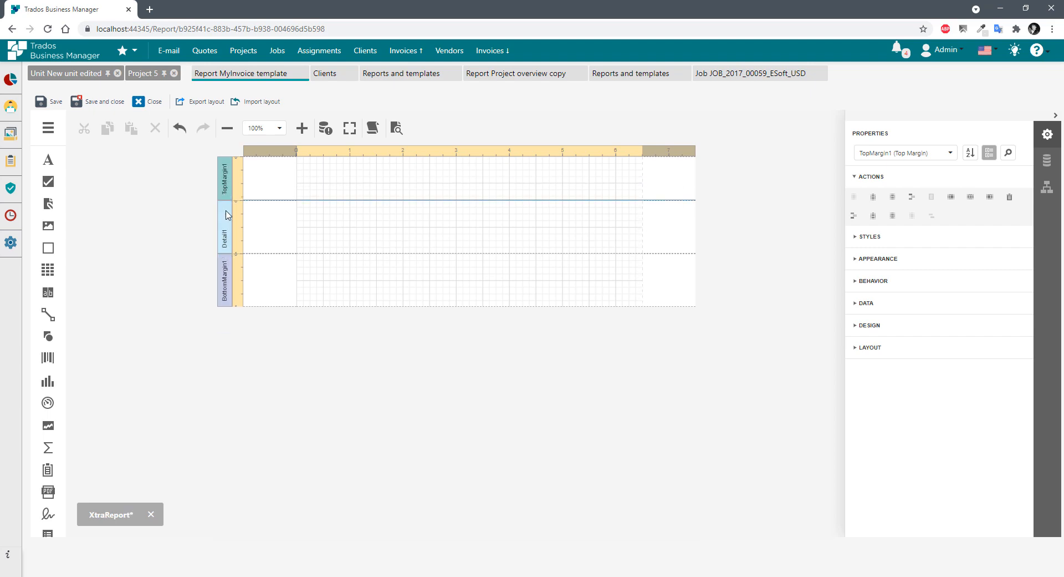
Try collapsing and re-expanding the top margin, bottom margin and detail bands of the report.
click(220, 189)
click(227, 166)
click(225, 294)
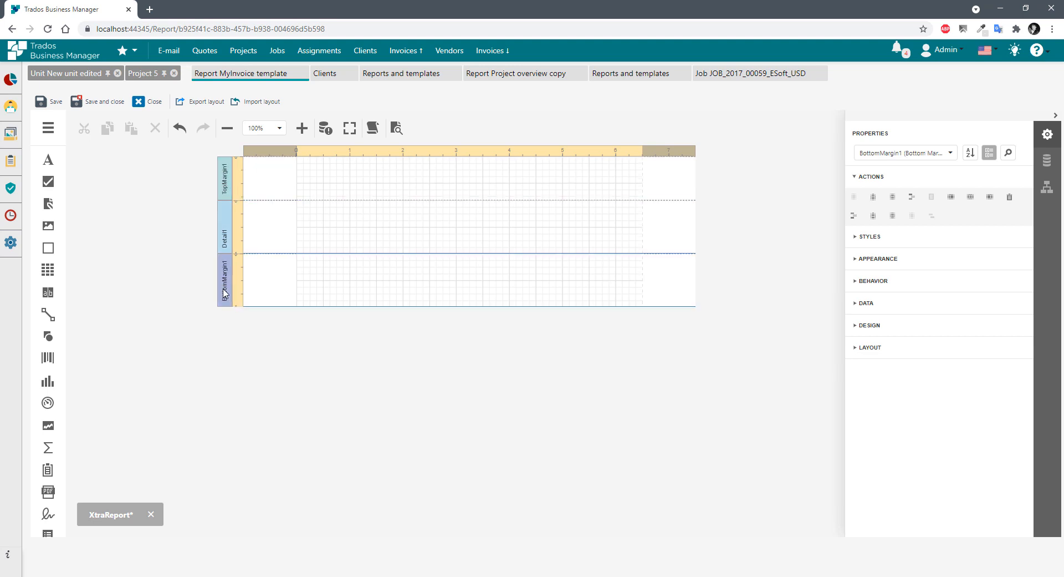
click(225, 294)
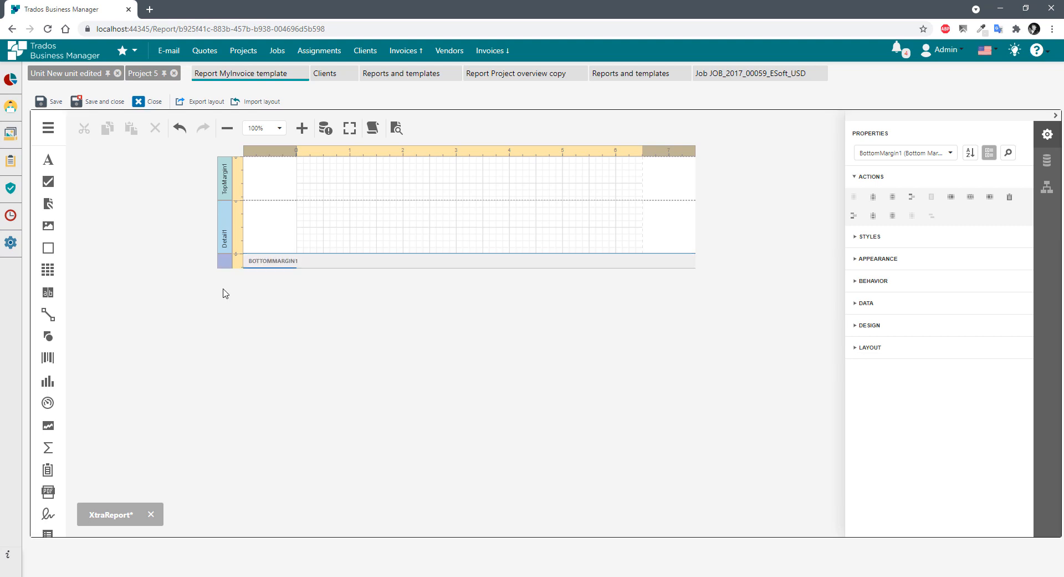
click(229, 257)
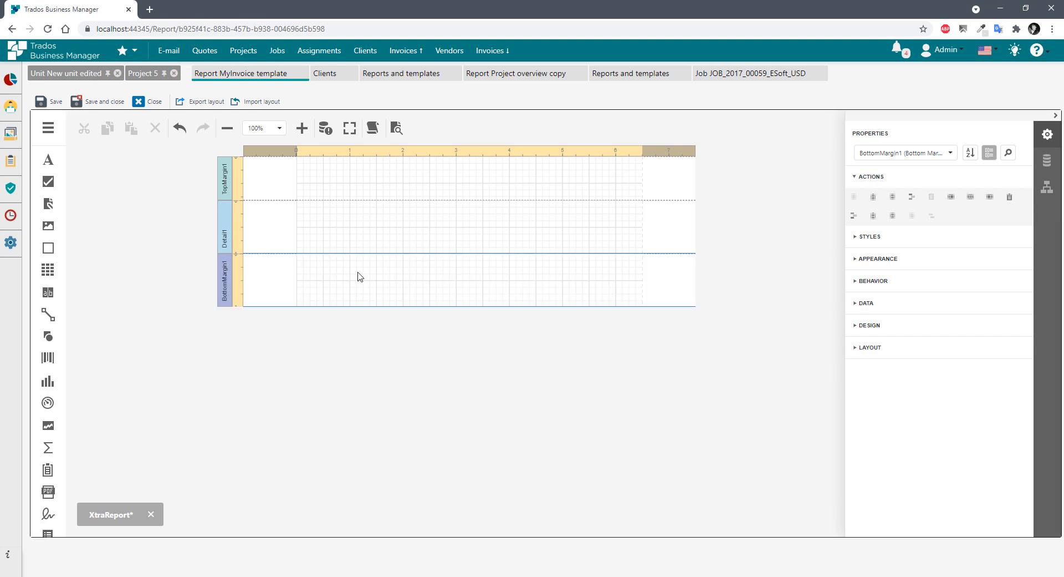
click(362, 184)
click(231, 186)
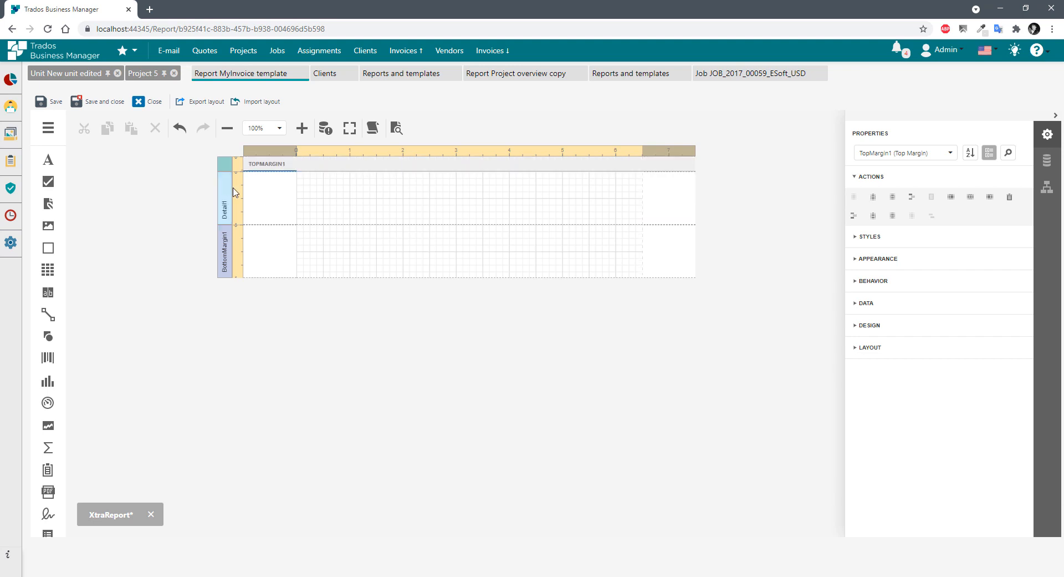
click(231, 167)
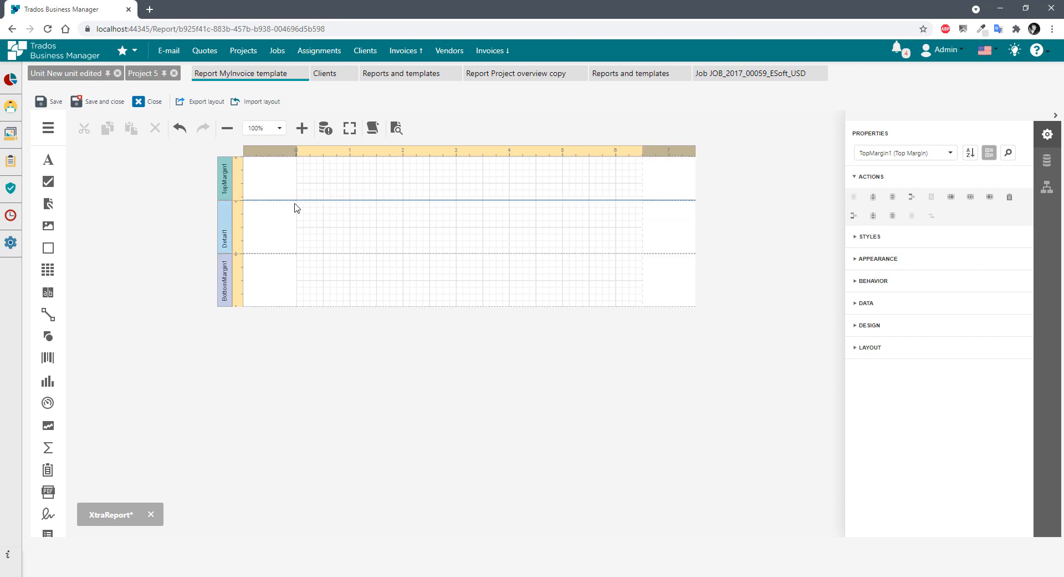
click(225, 228)
click(225, 228)
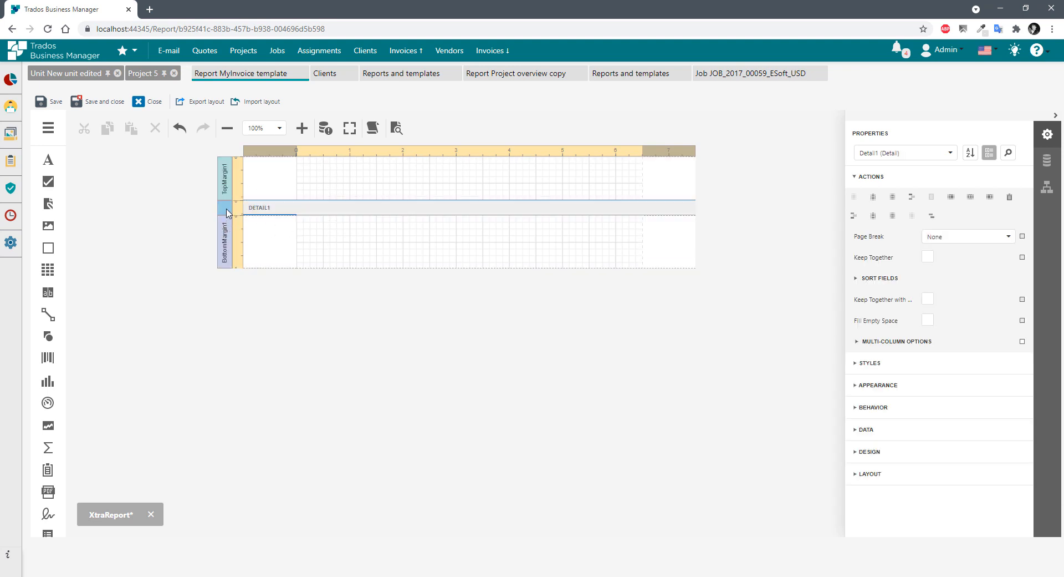
click(228, 212)
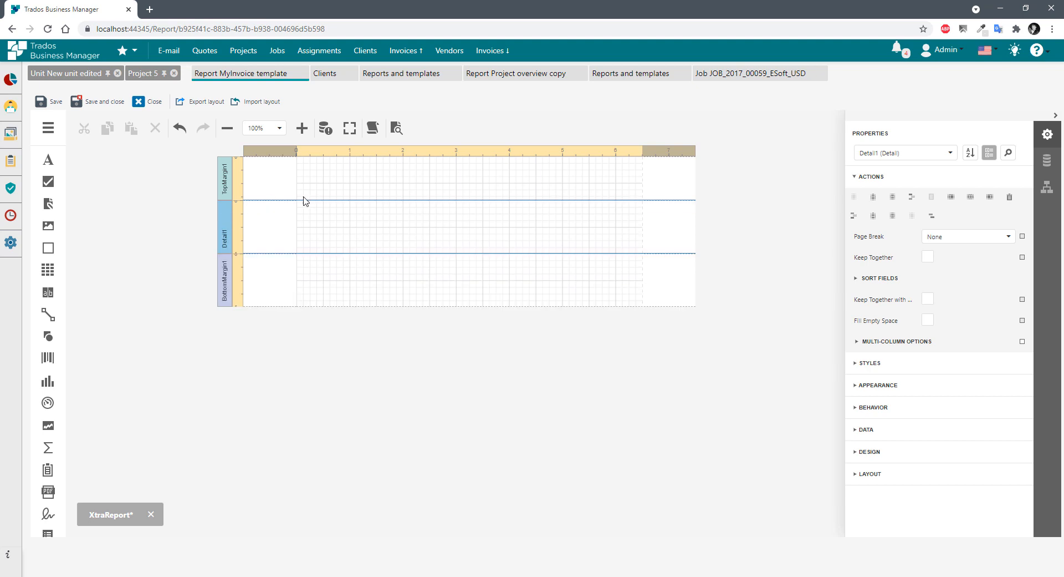
Reduce the top margin band's height to about 0.2 inch and select the bottom margin band.
click(327, 198)
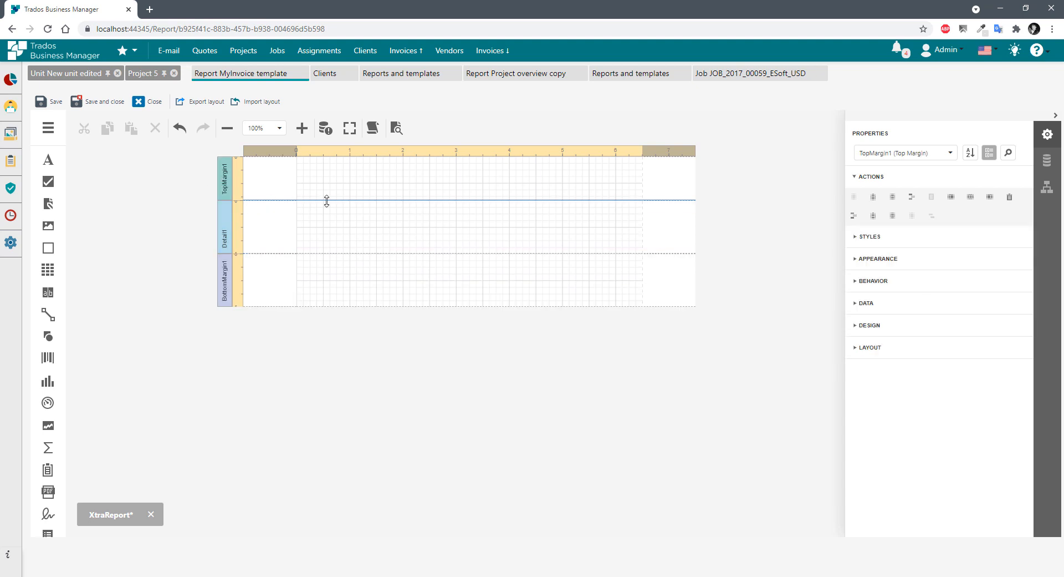
drag(327, 200, 330, 166)
click(226, 248)
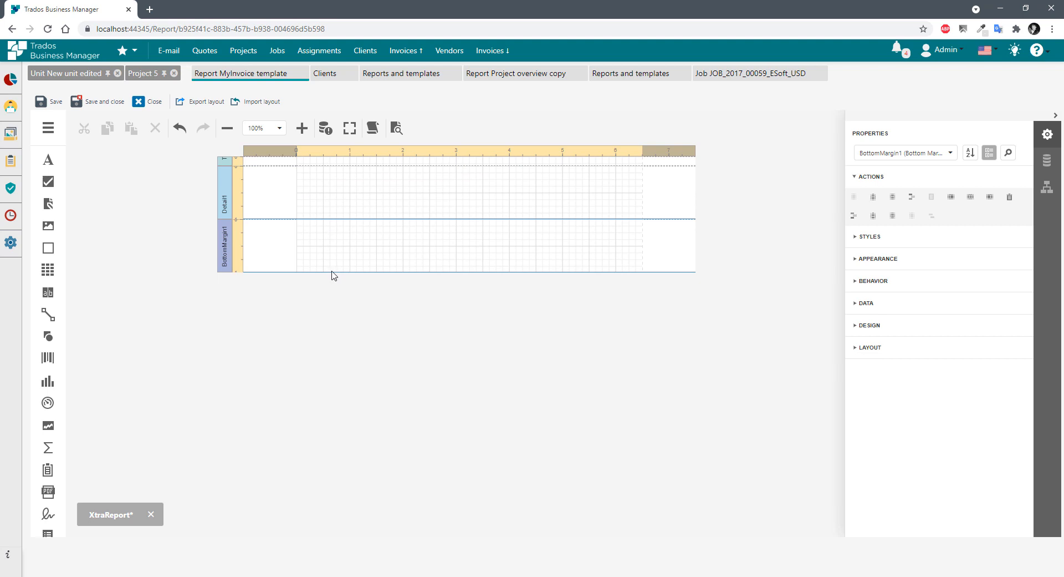
Reduce the bottom margin band's height to about 0.2 inch and enlarge the detail band to about 3.1 inches.
drag(333, 273, 332, 232)
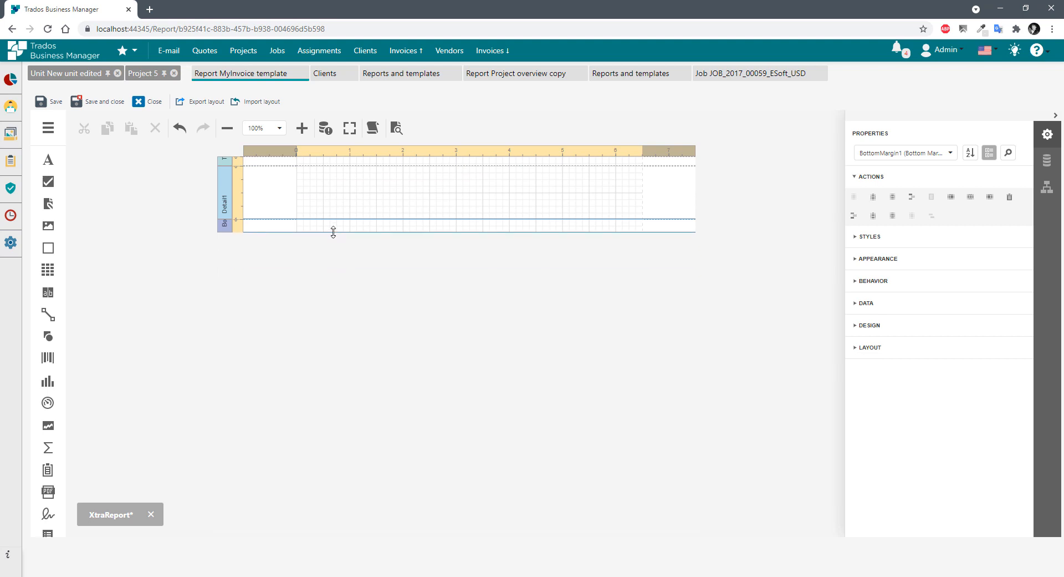
click(224, 205)
drag(228, 224, 240, 331)
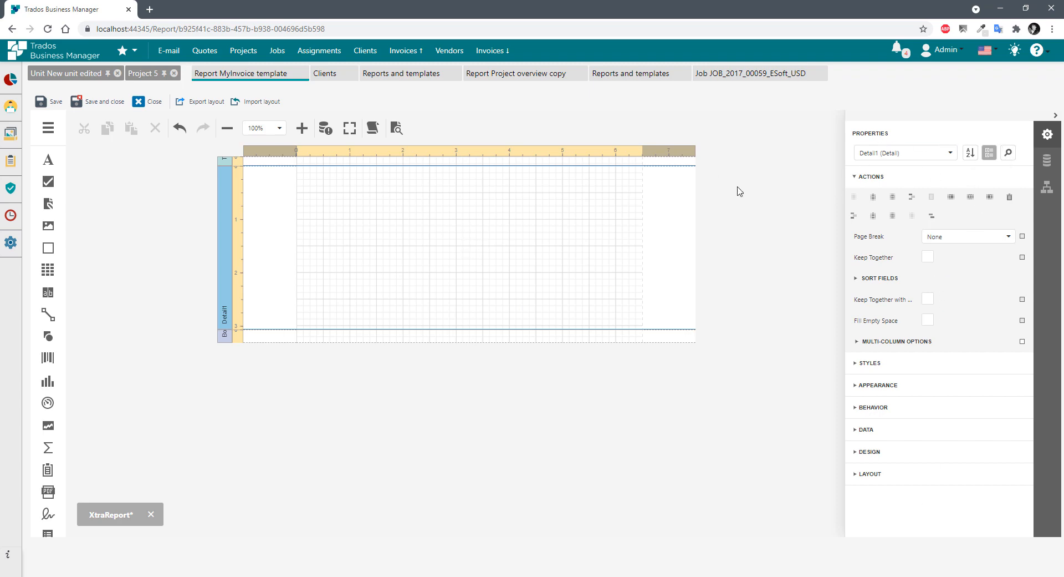
Examine the properties of the report, its detail band and its bottom margin band, and the list of selectable report elements.
click(215, 266)
click(226, 228)
click(816, 188)
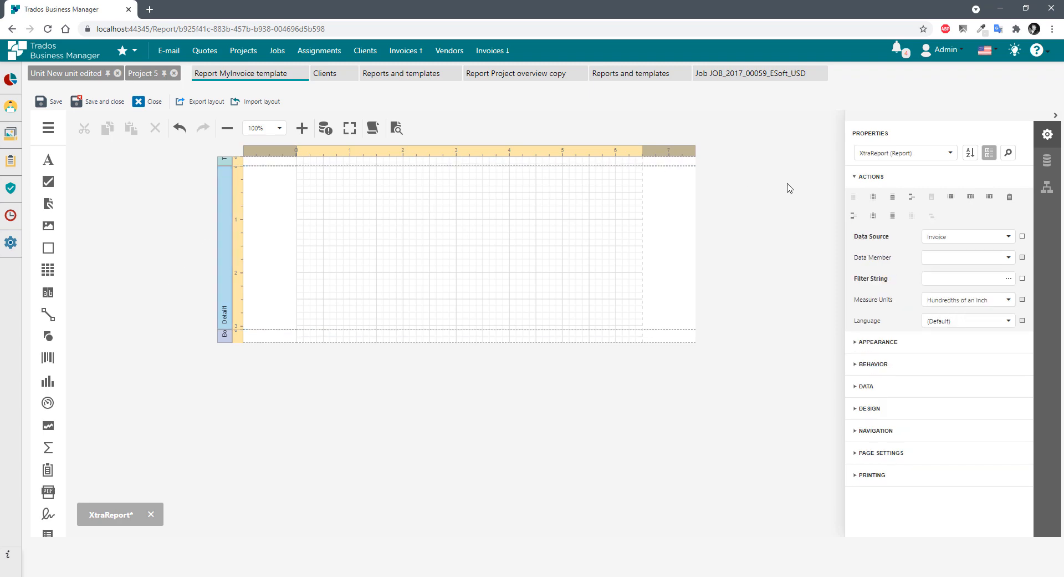
click(882, 158)
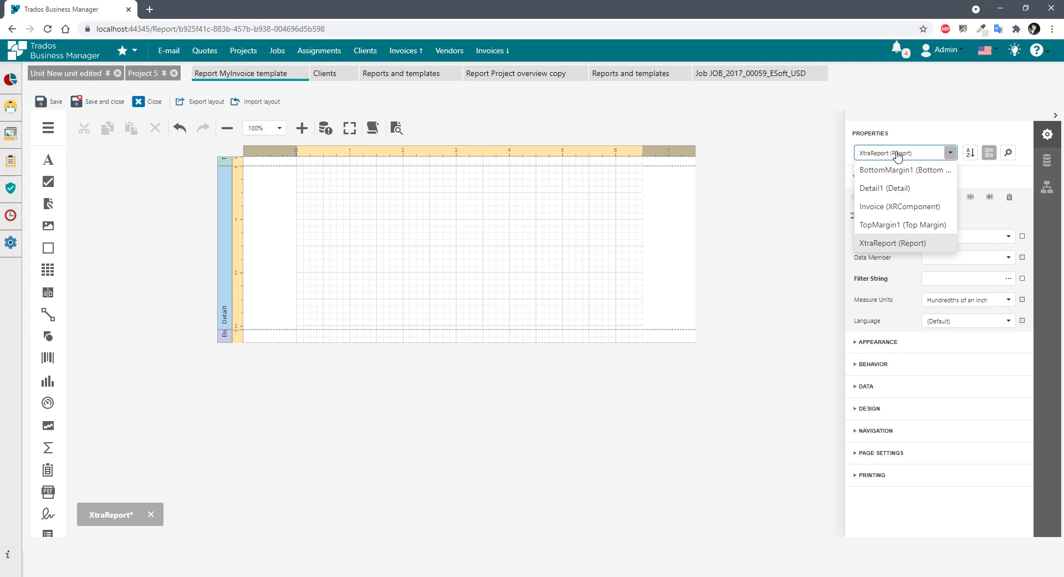
click(951, 153)
click(227, 205)
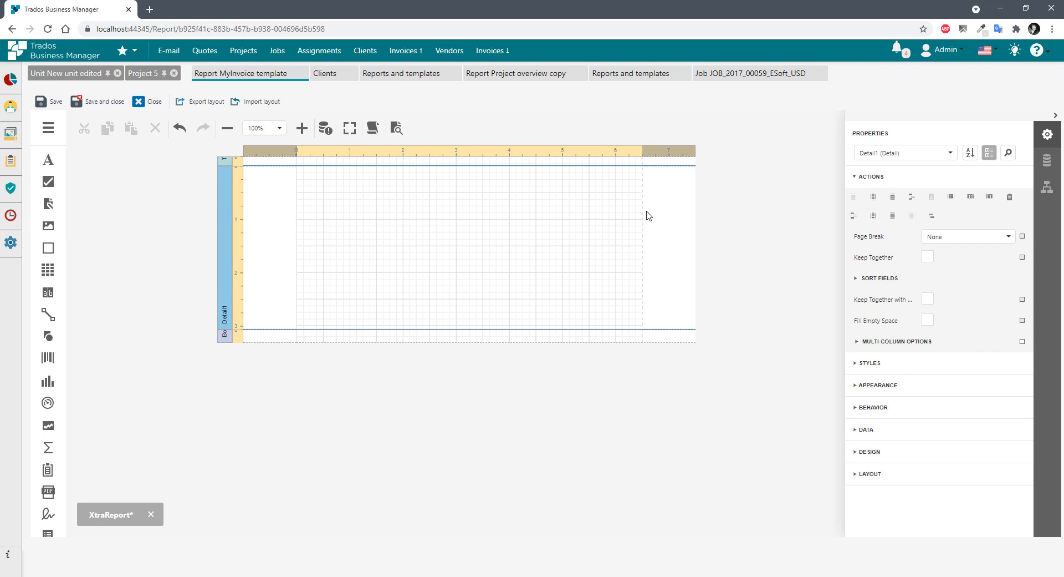
click(744, 196)
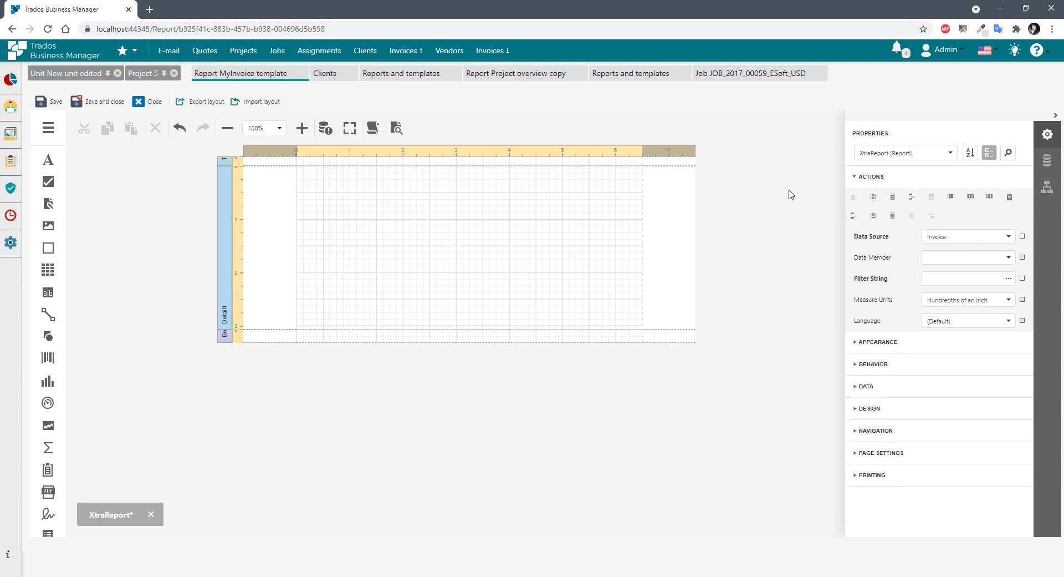
click(340, 407)
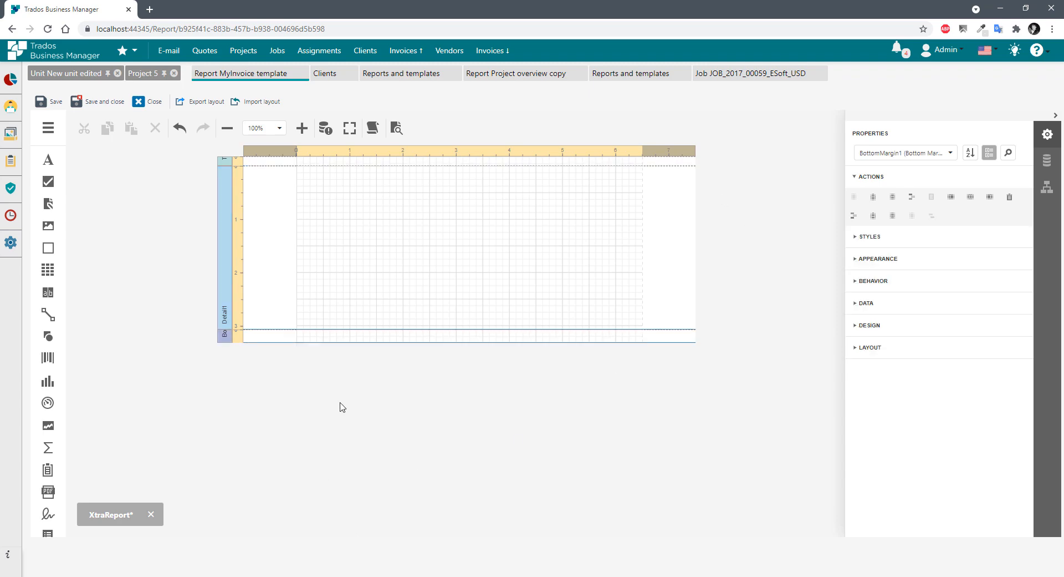
click(753, 226)
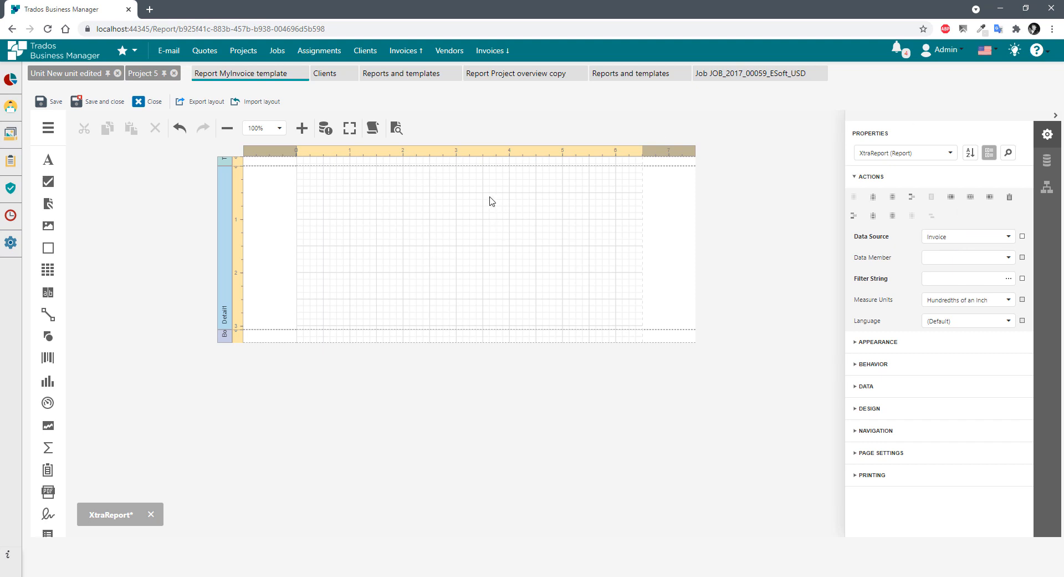
Show the report's field list and look through the data sources that can be added besides Invoice.
click(1050, 163)
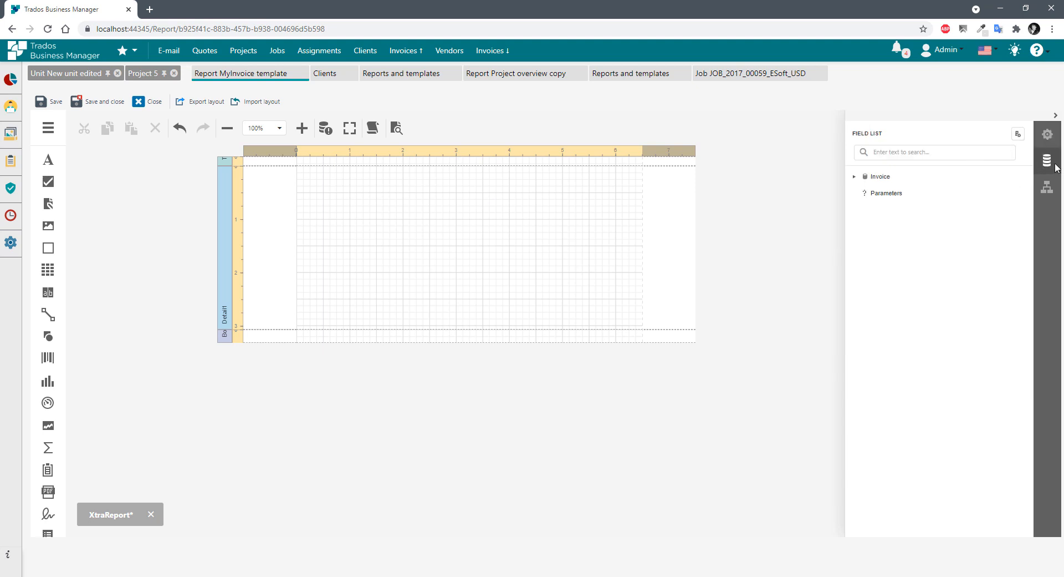
click(885, 182)
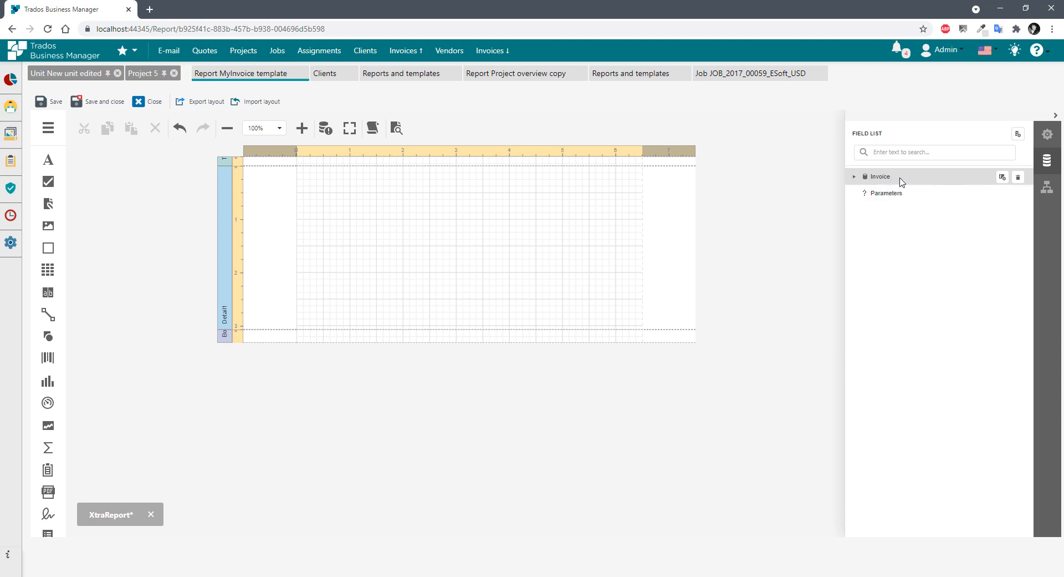
click(1018, 137)
scroll(1012, 399, down, 2)
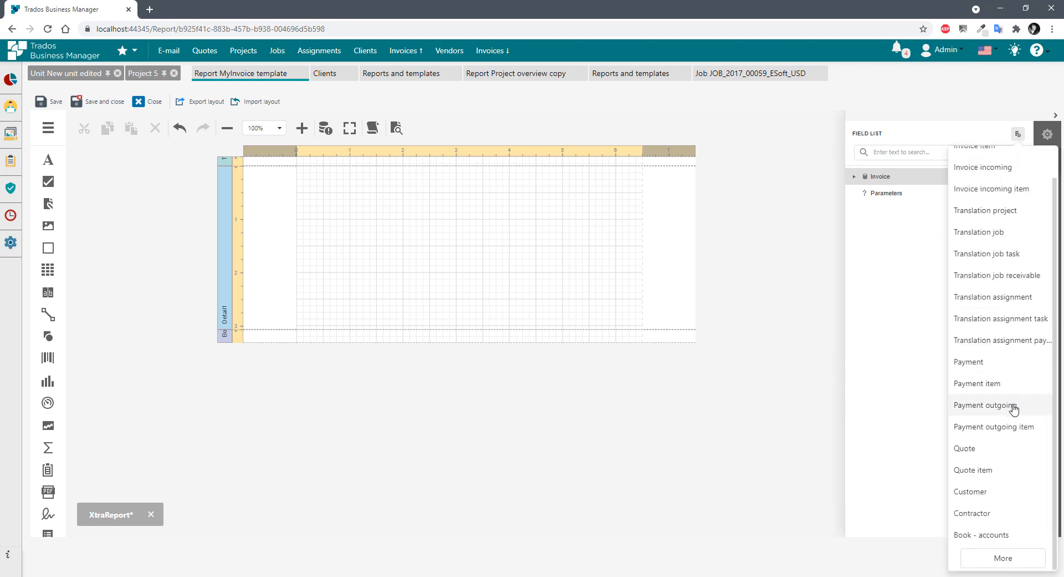
scroll(997, 362, up, 1)
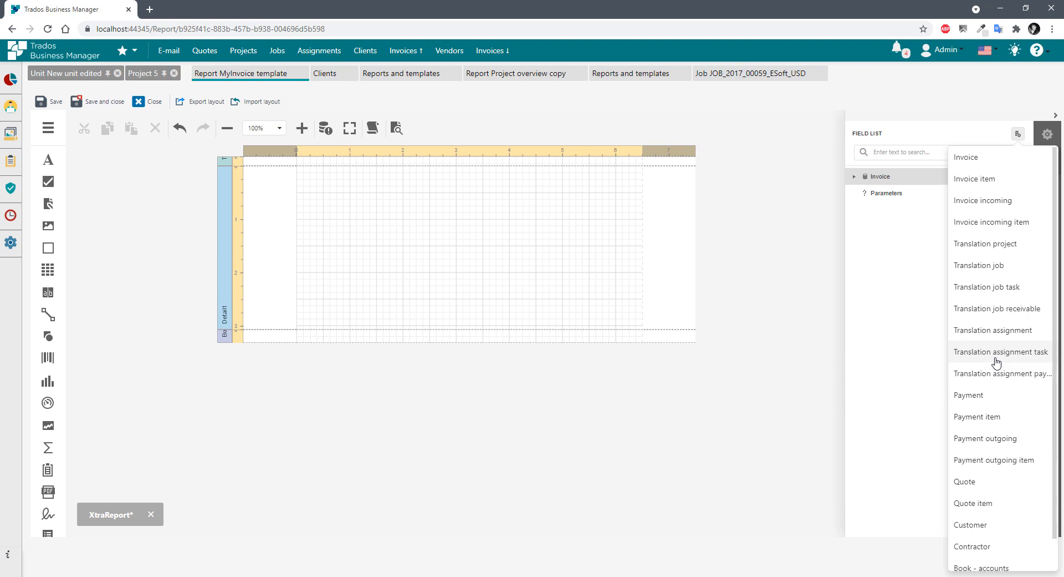
click(892, 222)
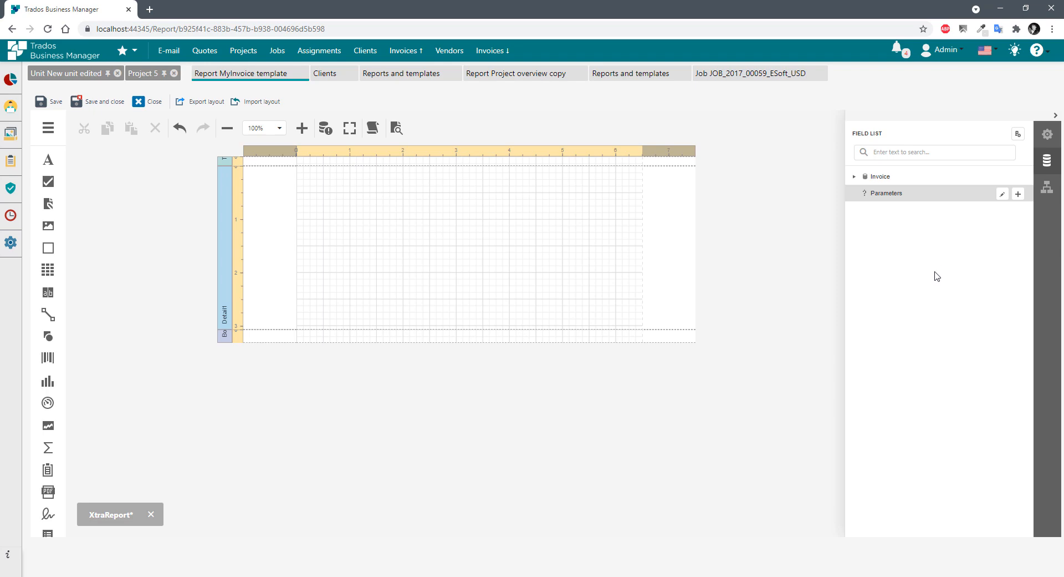
Start a new report parameter named DateStart with the description "Start date" and the type Date.
click(1018, 194)
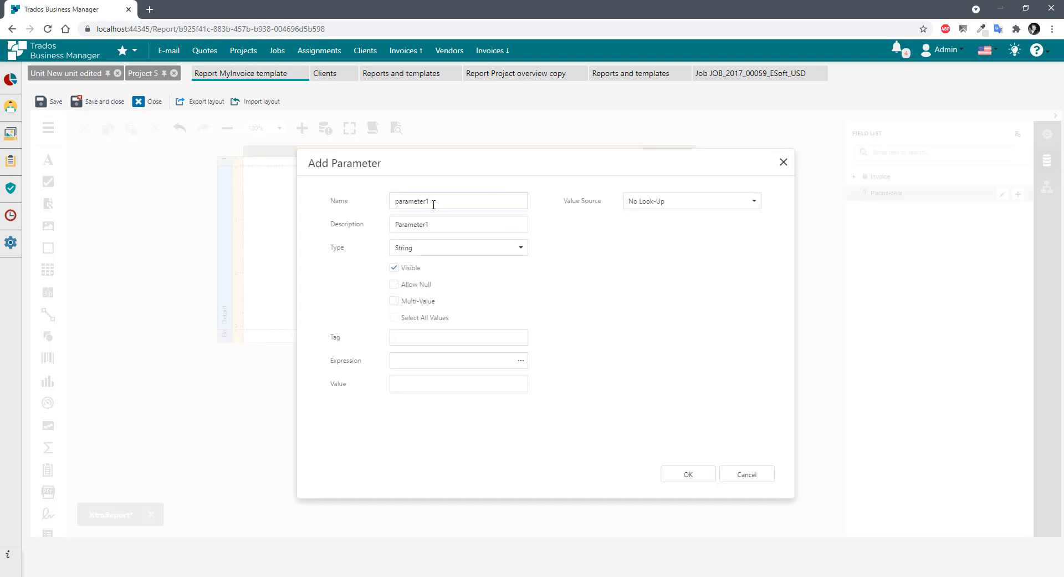
drag(432, 202, 328, 216)
text(Date start)
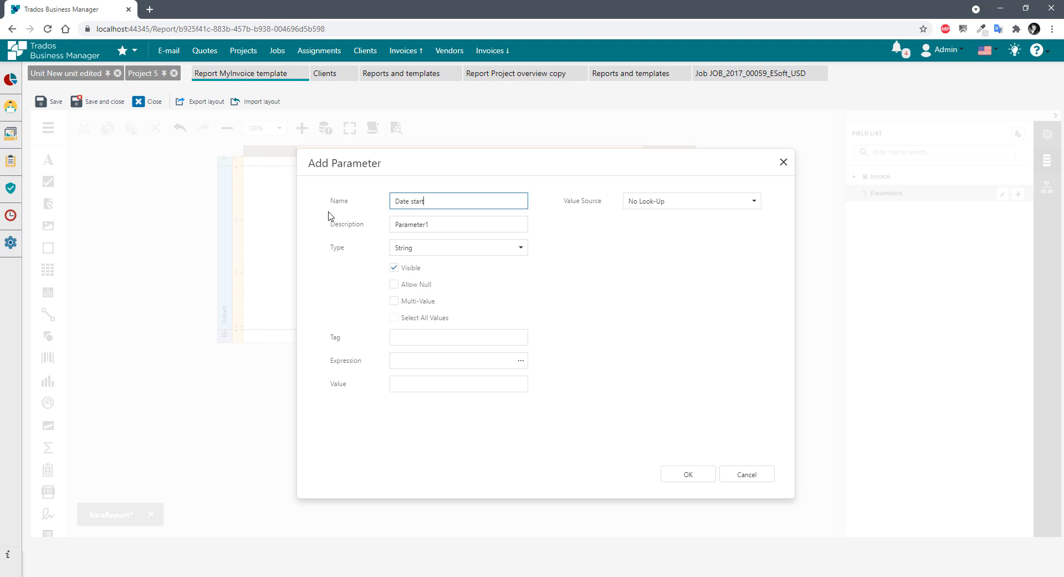
drag(452, 229, 367, 232)
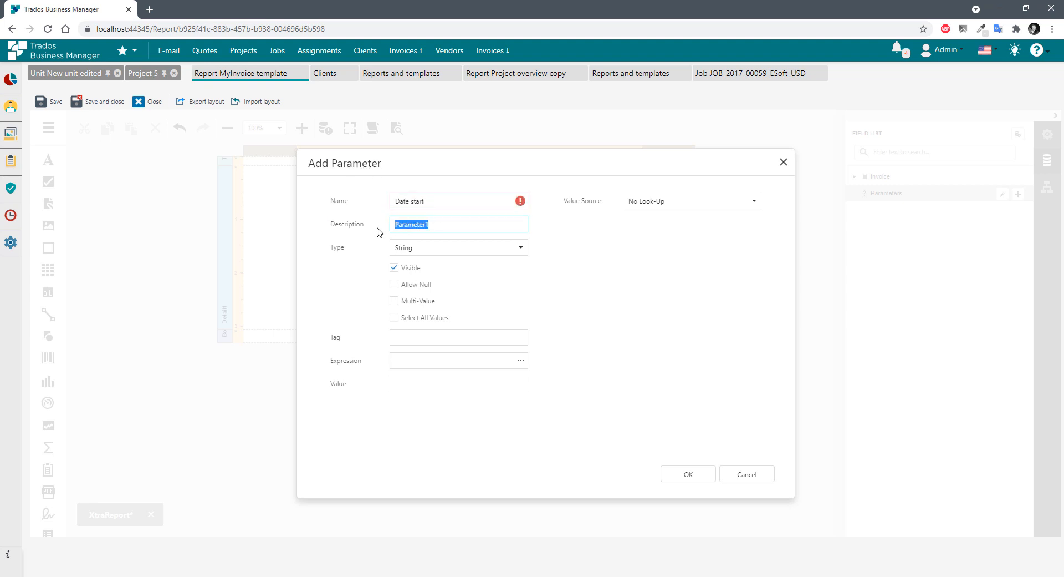
click(434, 201)
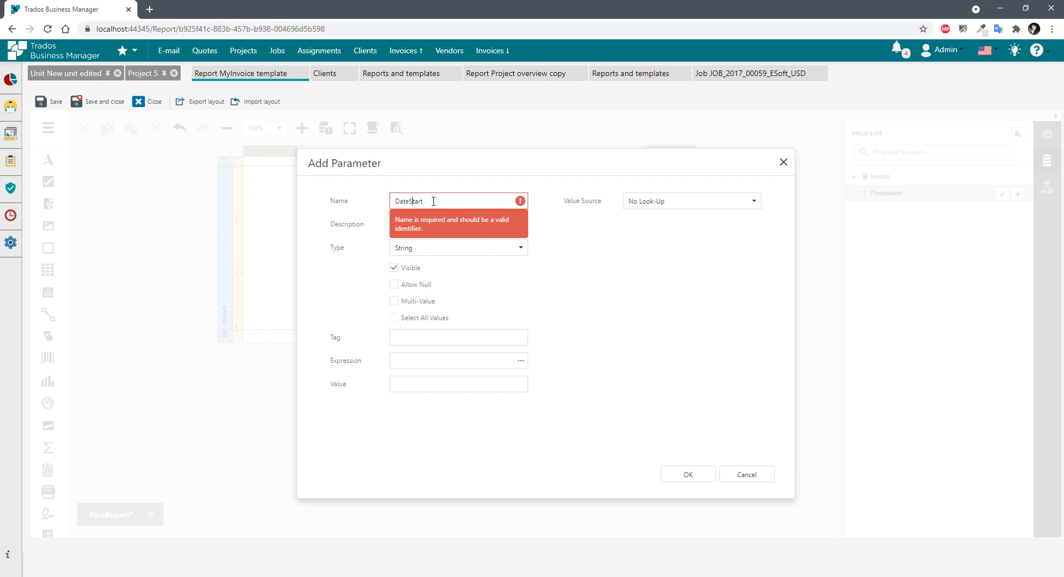
key(Tab)
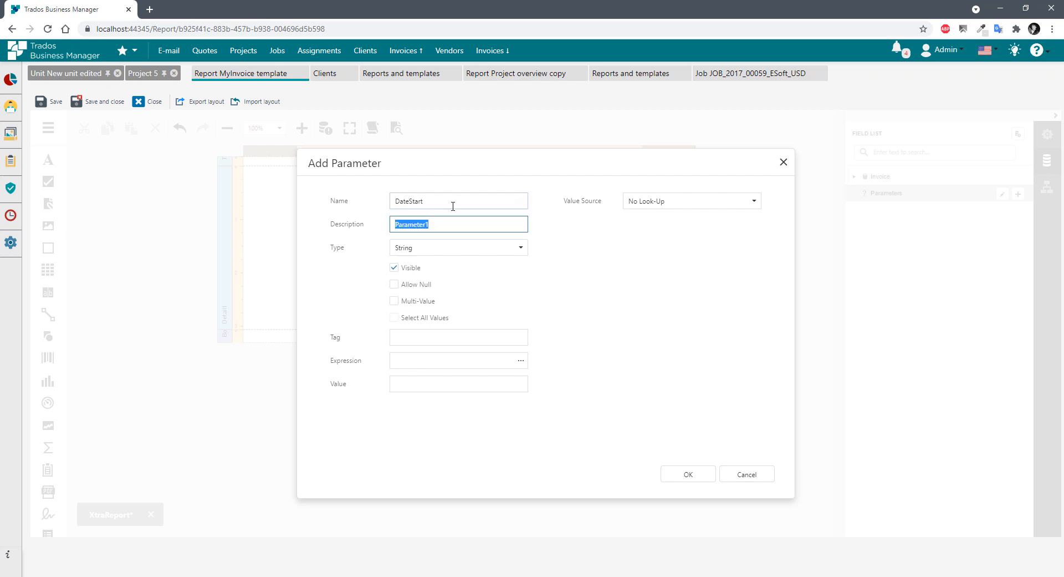
text(Start date)
click(520, 247)
click(439, 286)
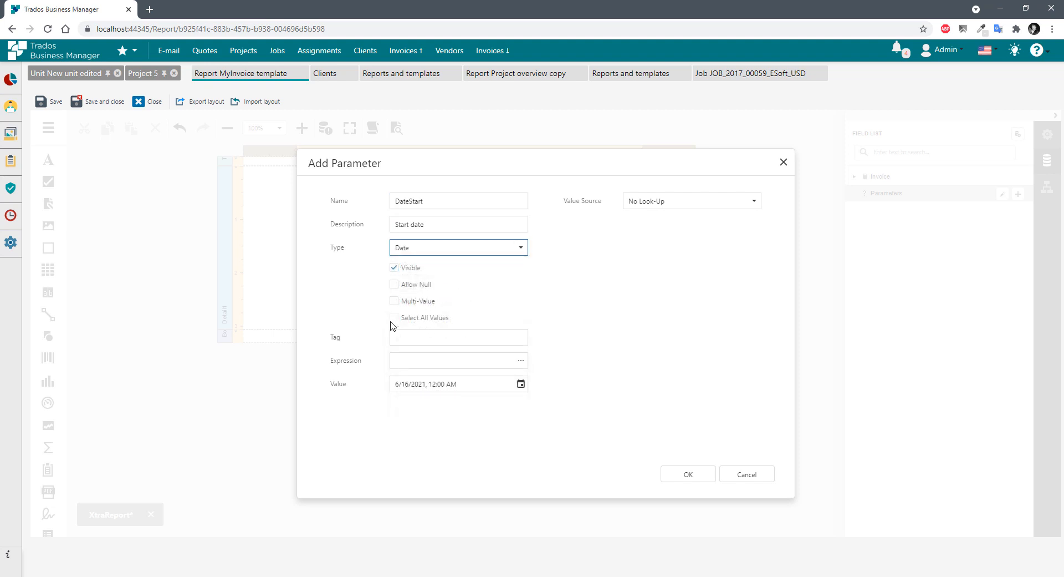
Set the DateStart parameter's expression to Today(), save the parameter, and expand the Parameters list.
click(447, 360)
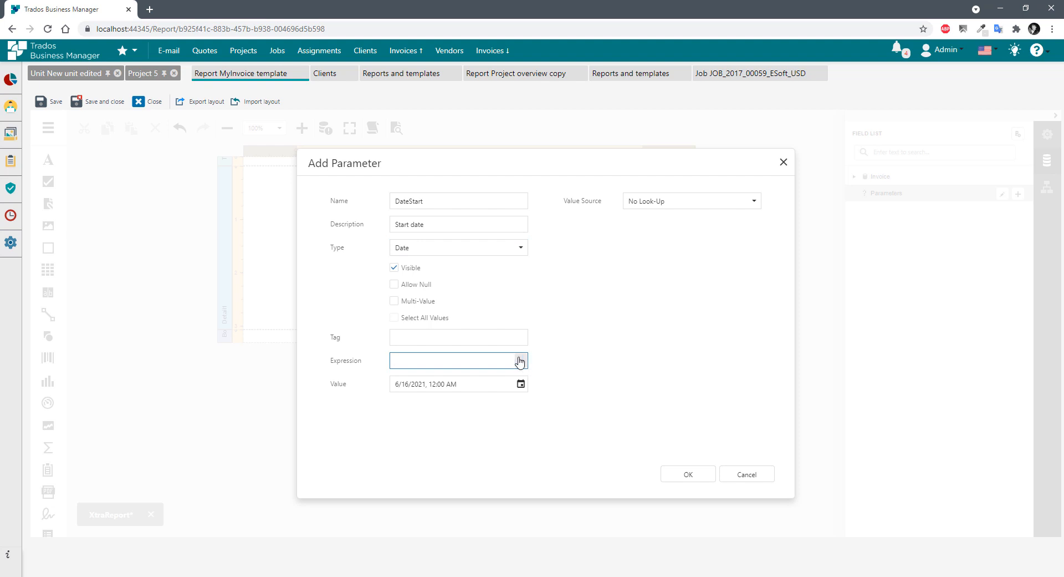
click(520, 361)
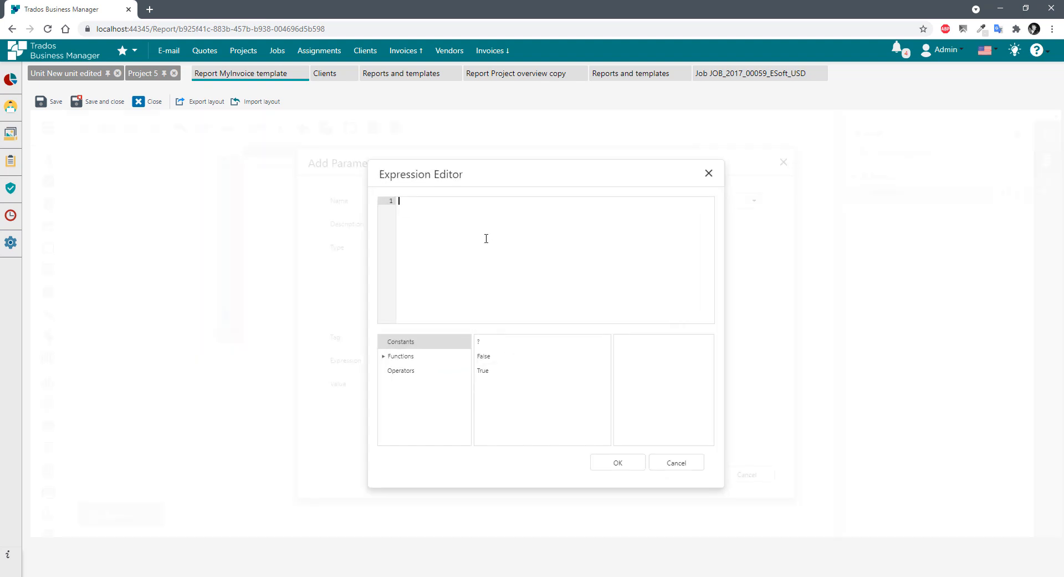
text(toda)
key(Return)
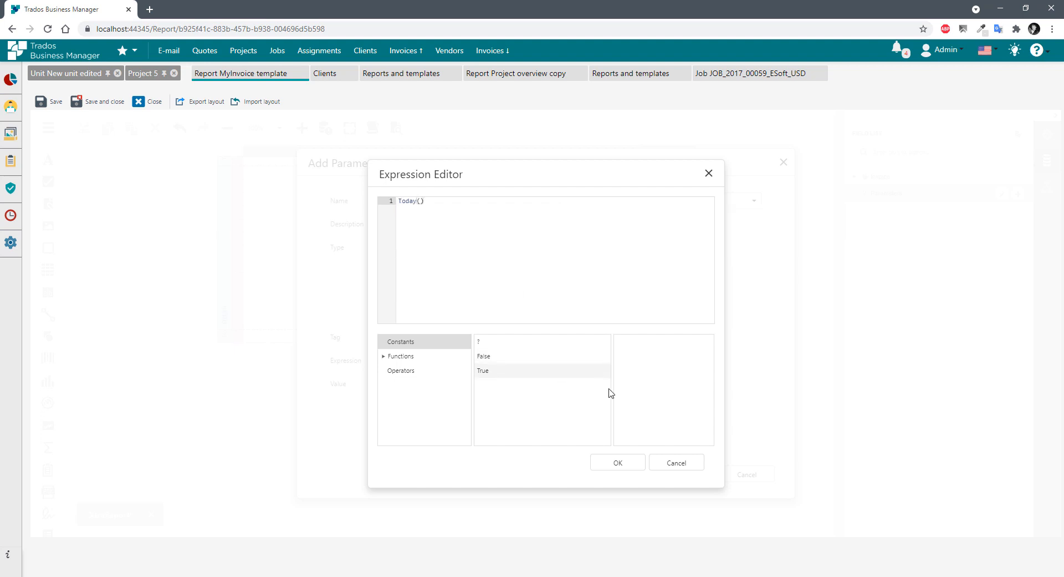
click(618, 463)
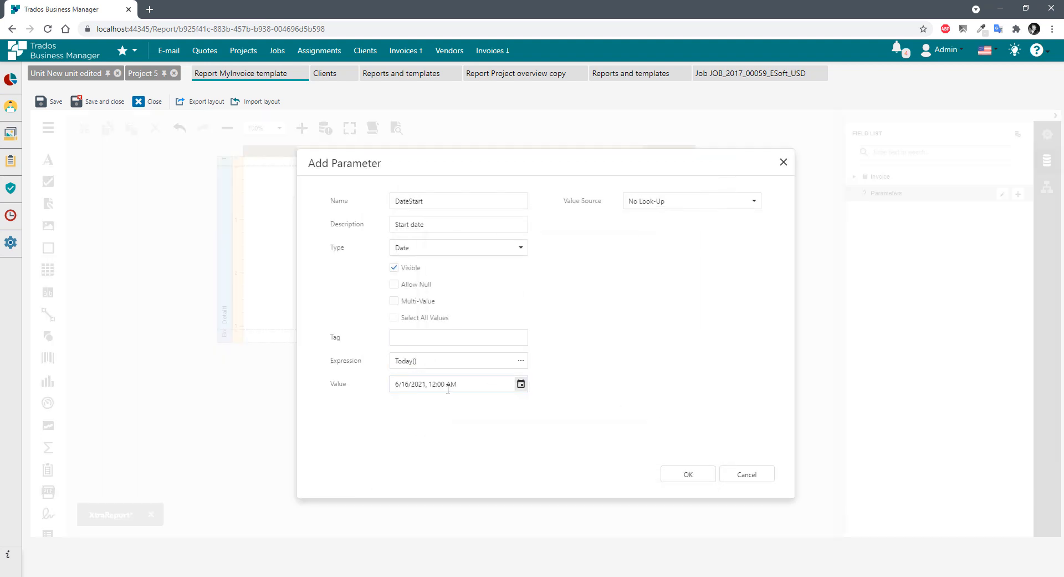
click(448, 387)
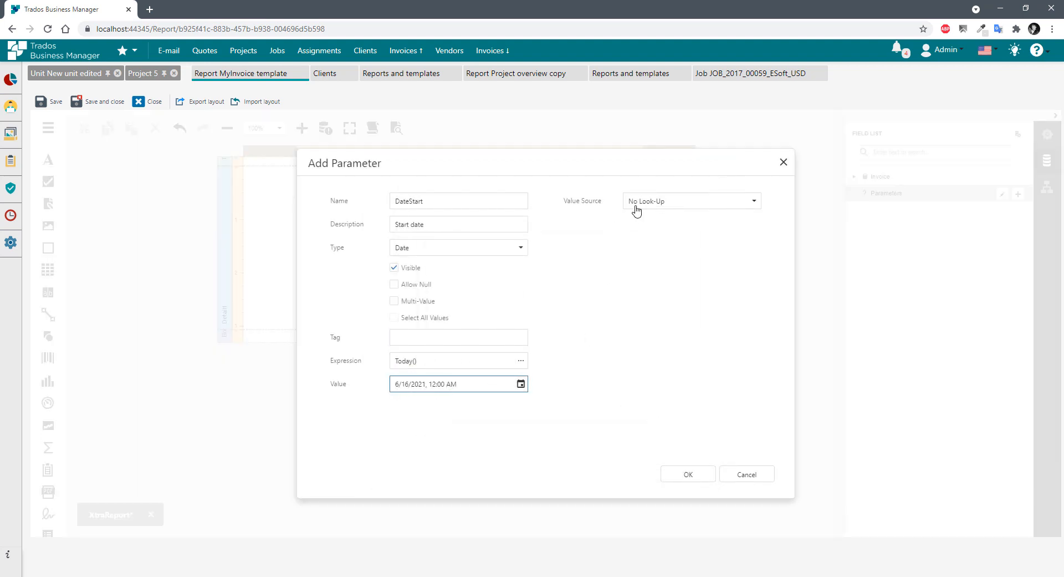
click(689, 475)
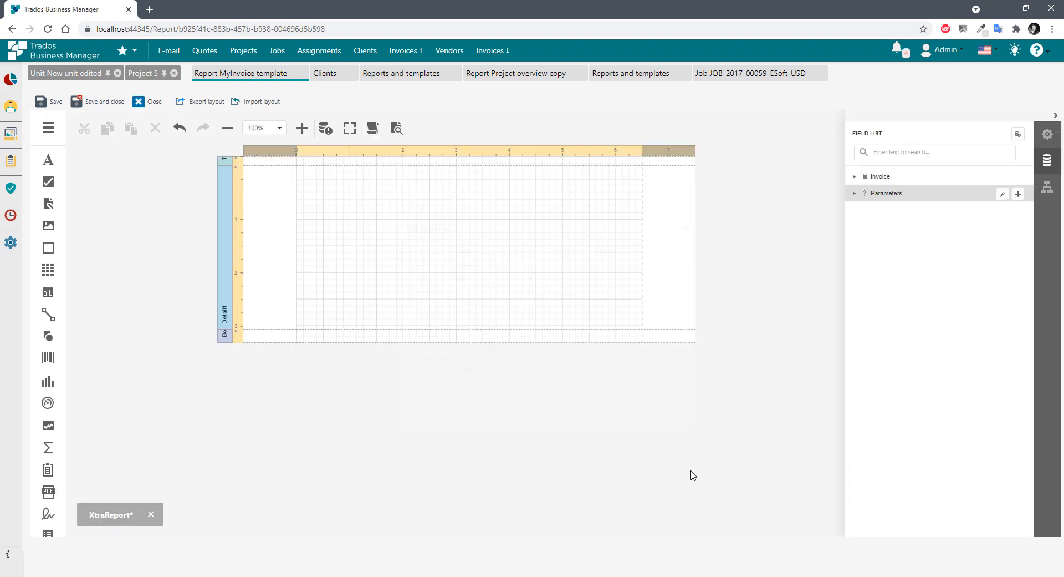
click(854, 194)
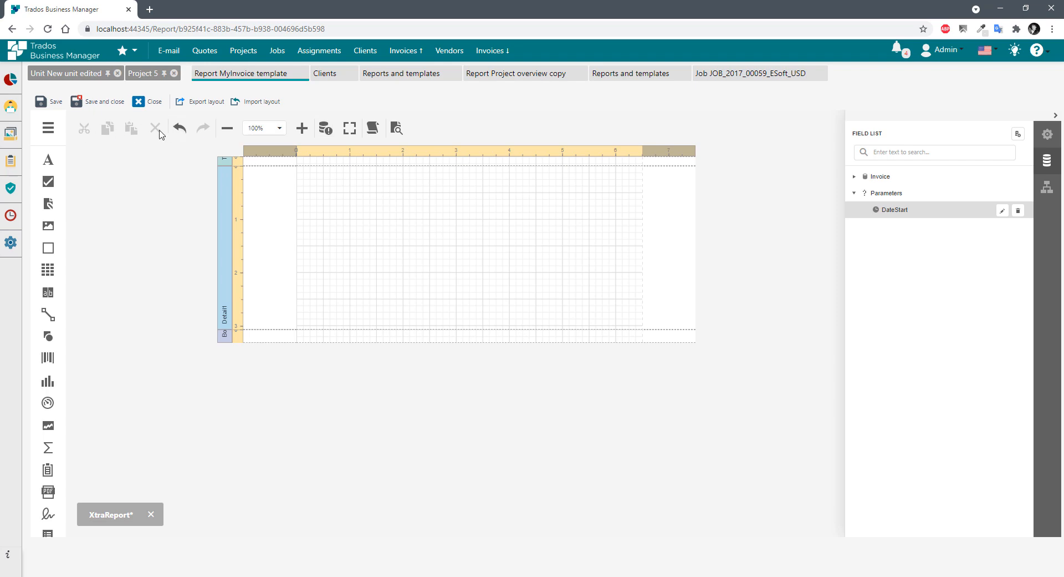
Preview the report with the start date 6/1/2021, submit the parameter value, and return to the designer.
click(349, 213)
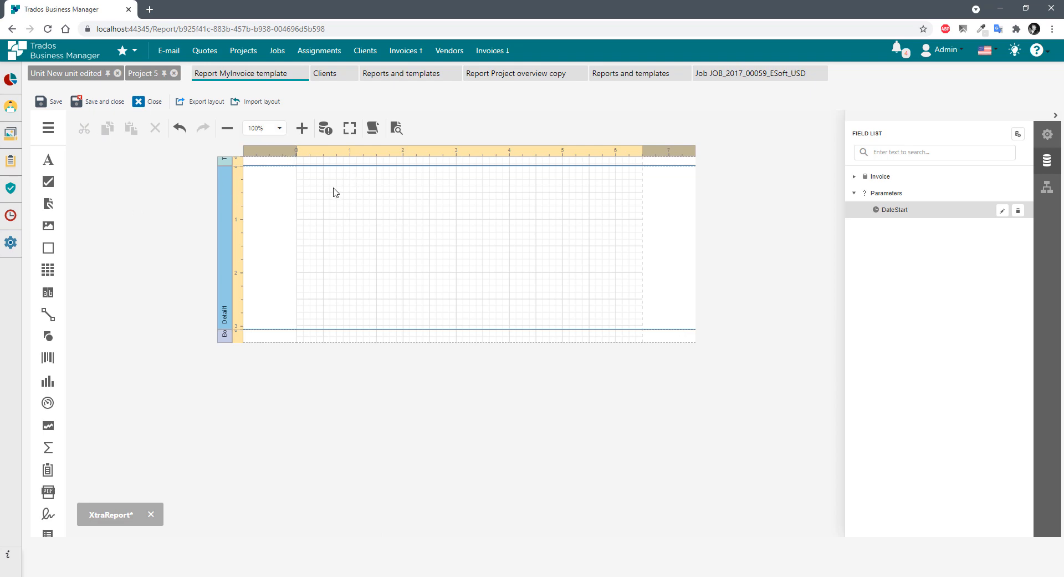
click(397, 129)
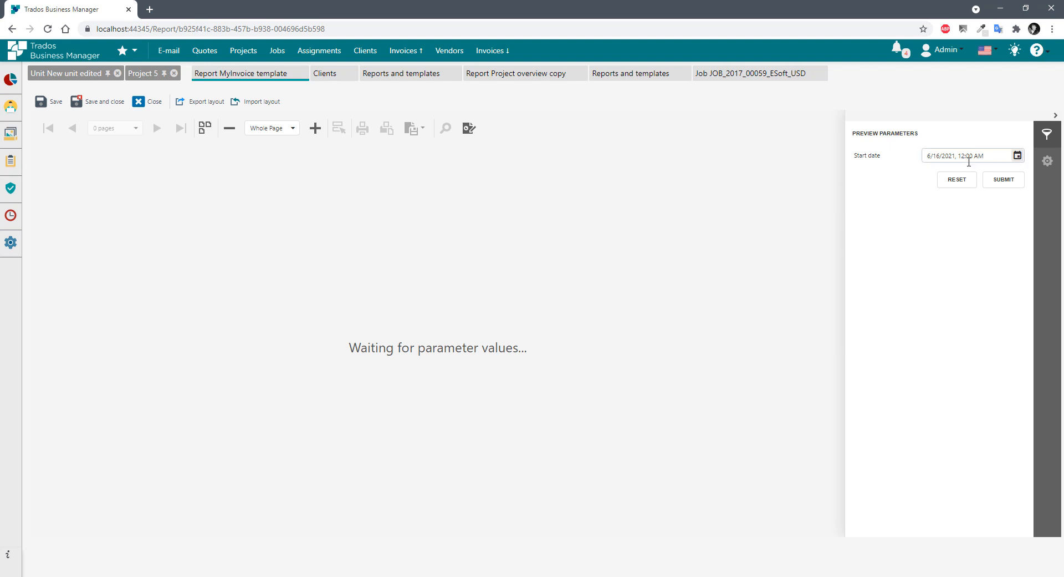
click(1019, 157)
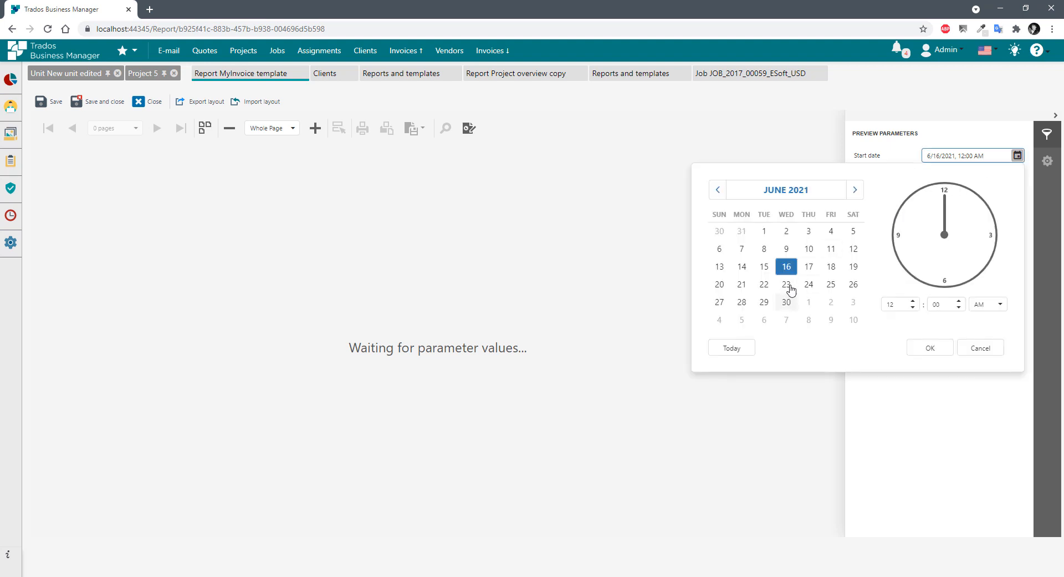
click(764, 230)
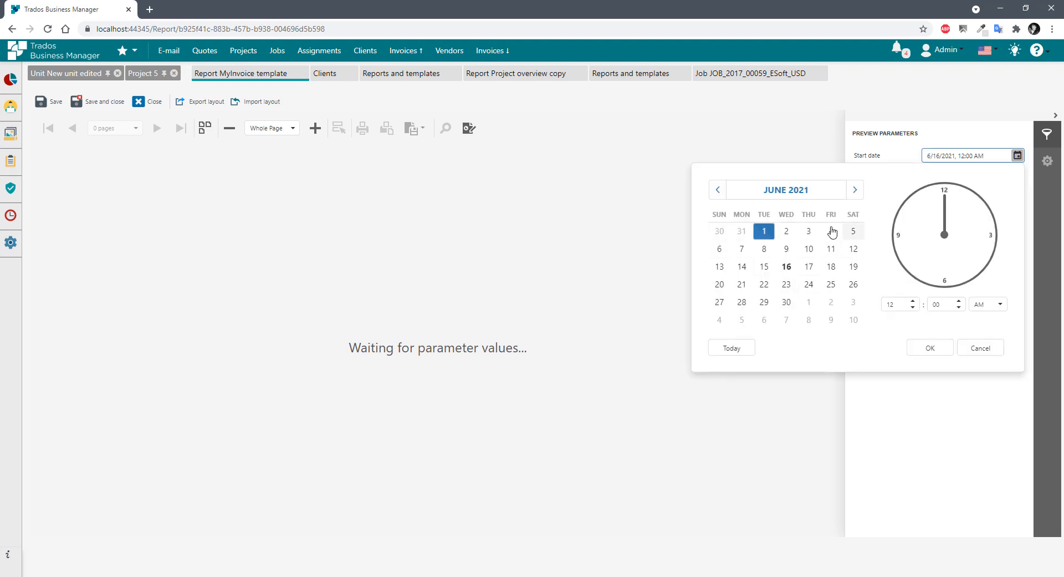
click(929, 353)
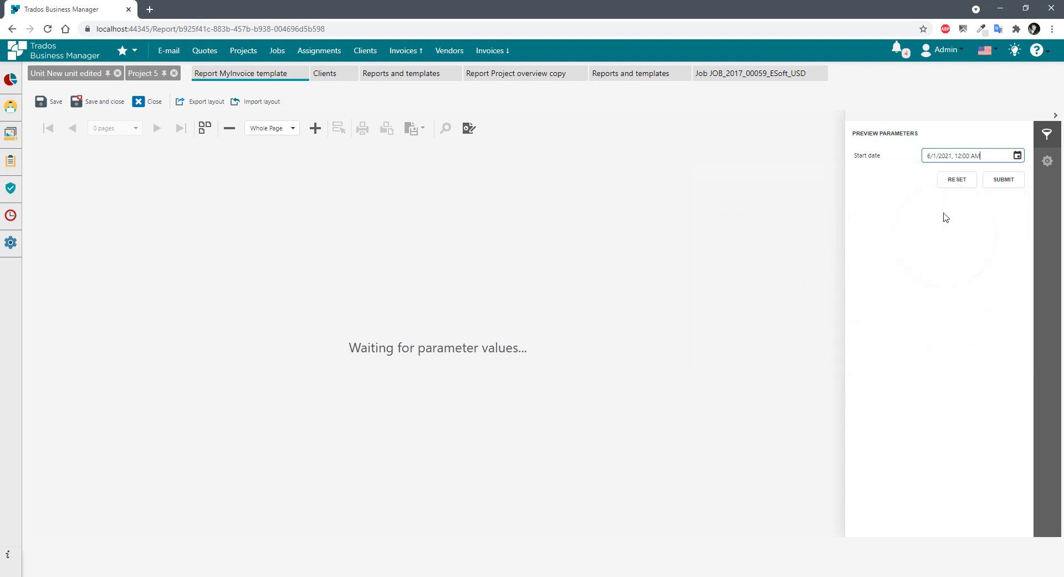
click(1012, 186)
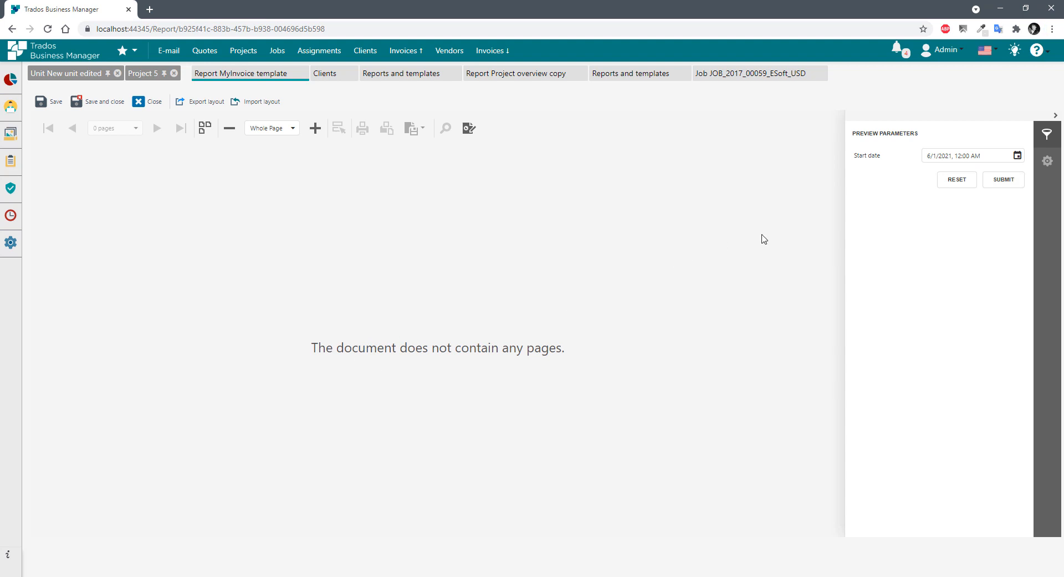
click(469, 128)
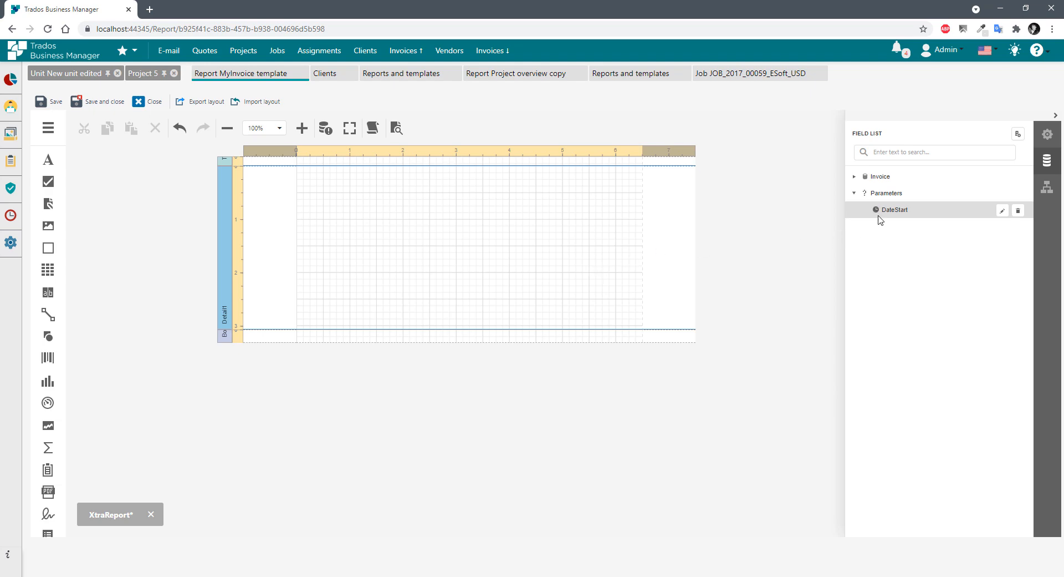
Briefly expand and collapse the Invoice data source in the field list, and clear the detail band selection.
click(854, 176)
click(854, 176)
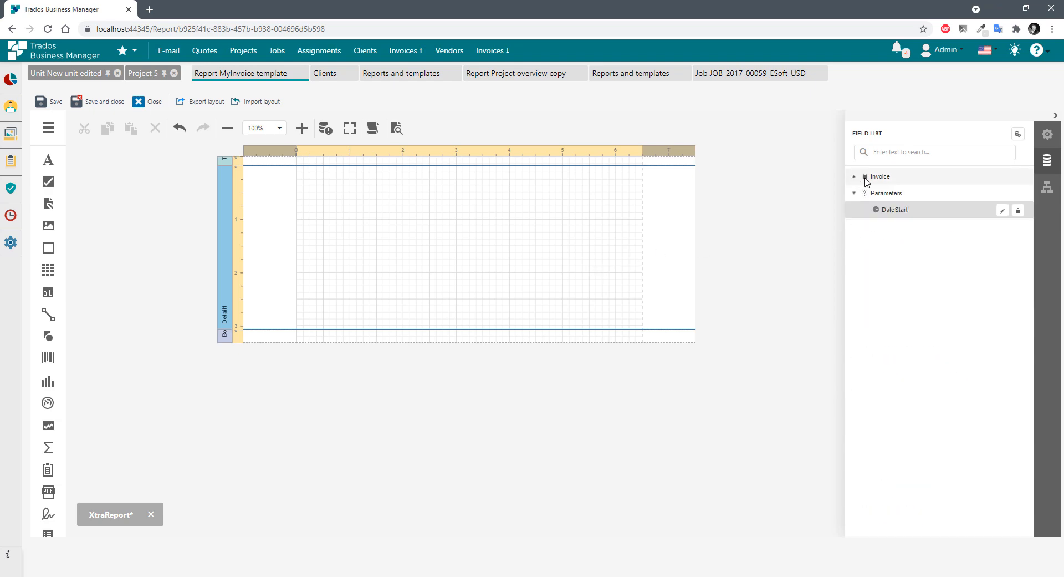
click(769, 250)
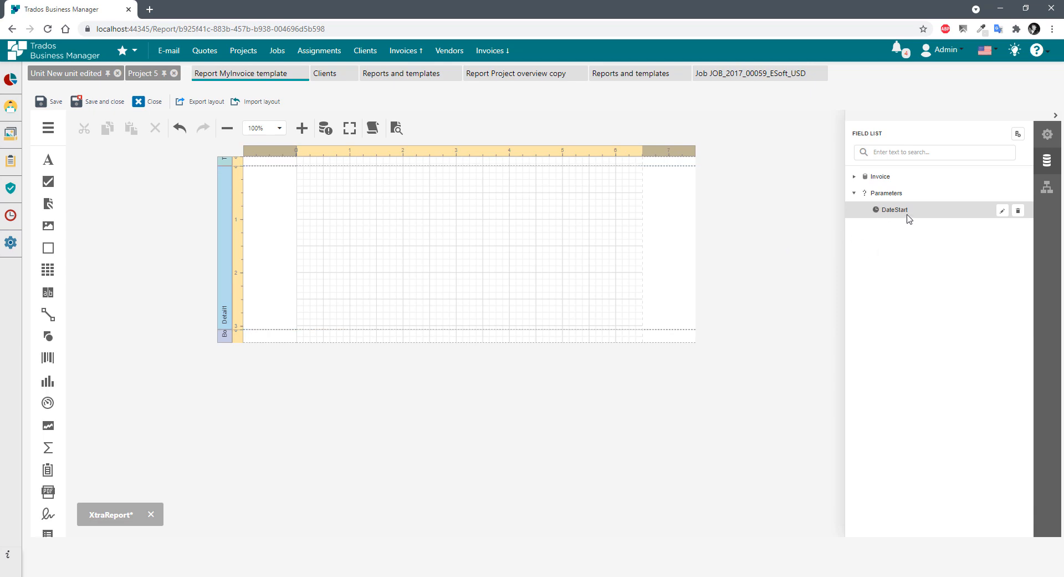
Open the report's filter string for editing and add a condition on the invoice Date field.
click(1047, 134)
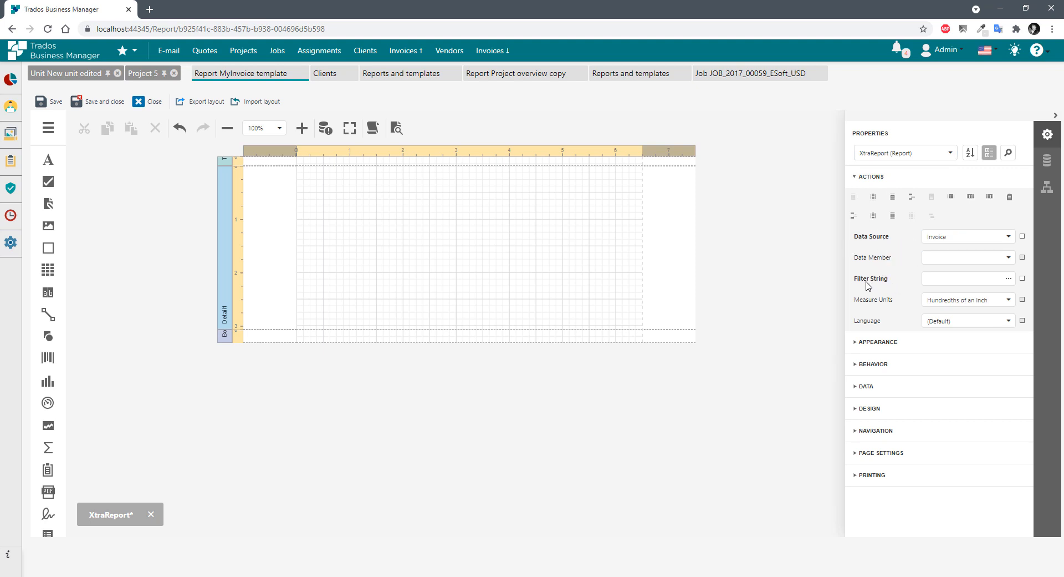
click(1010, 281)
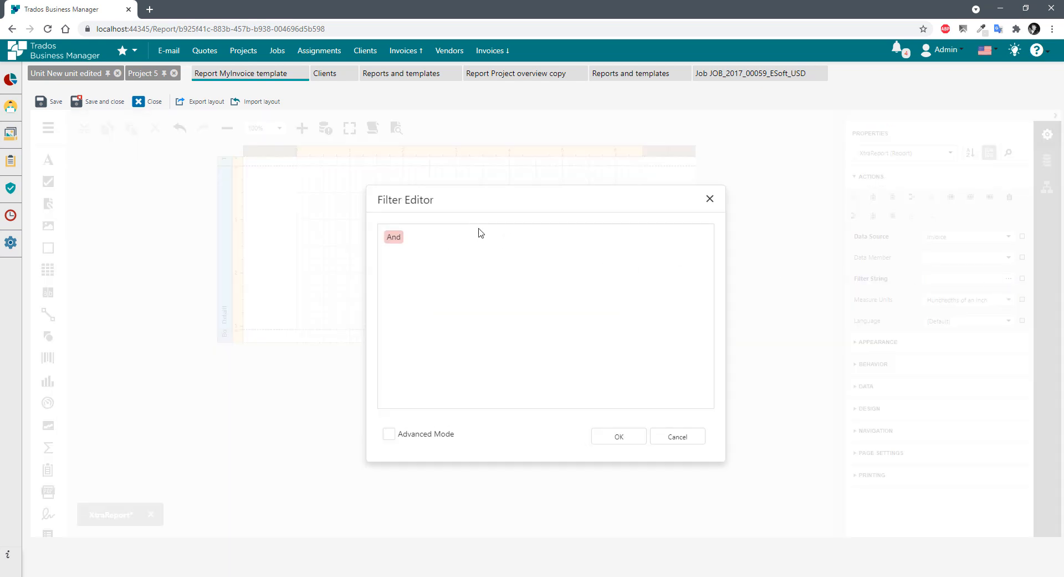
click(414, 237)
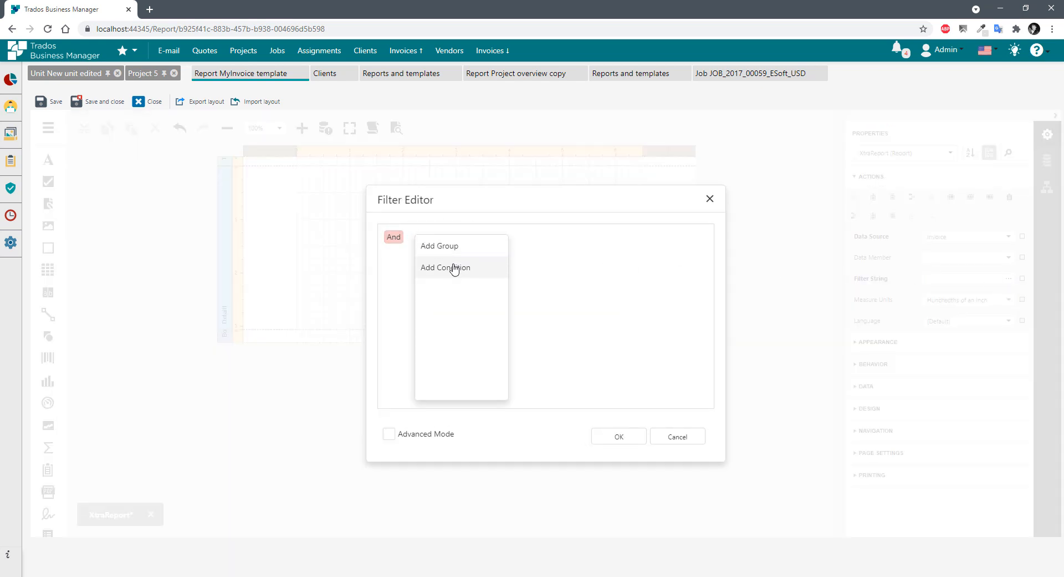
click(450, 267)
click(442, 259)
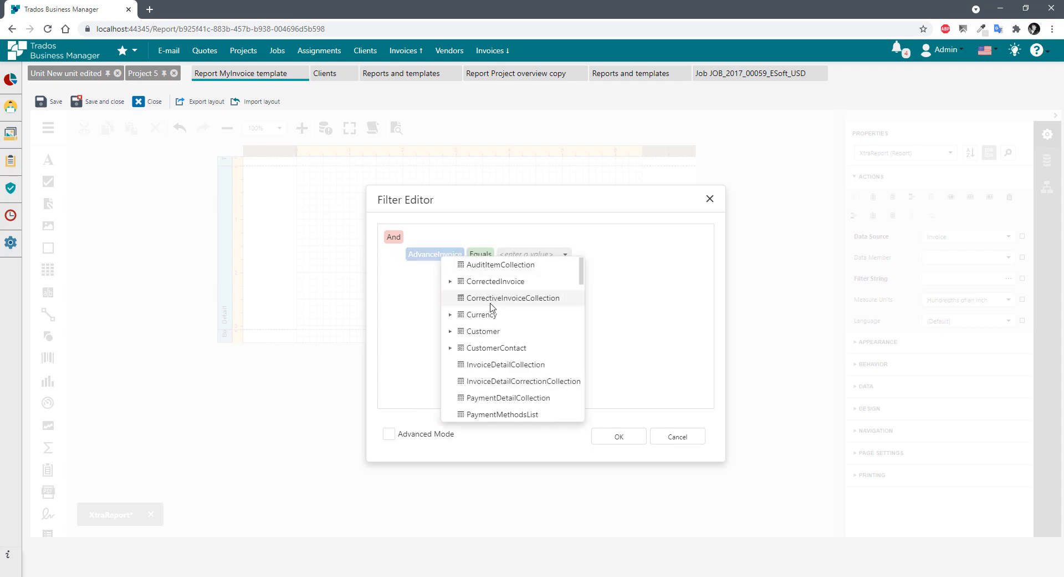
scroll(512, 341, down, 8)
scroll(512, 355, down, 6)
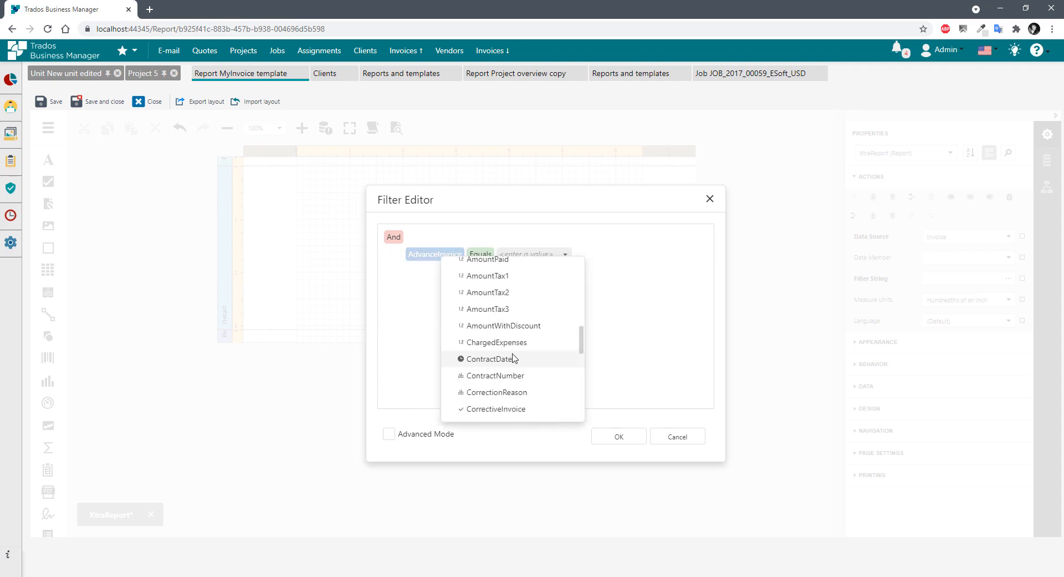
click(476, 309)
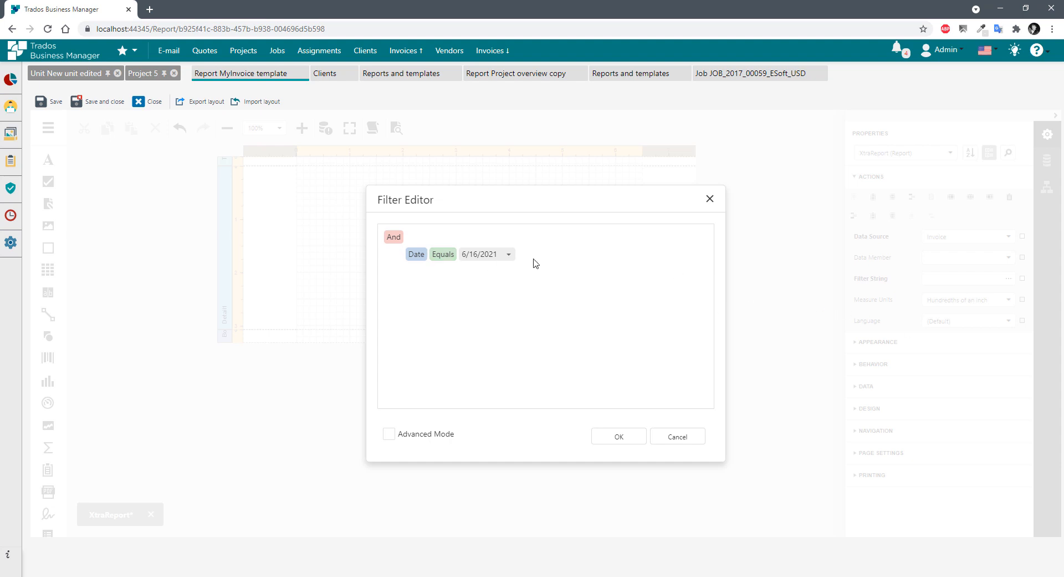
click(417, 254)
scroll(488, 333, down, 5)
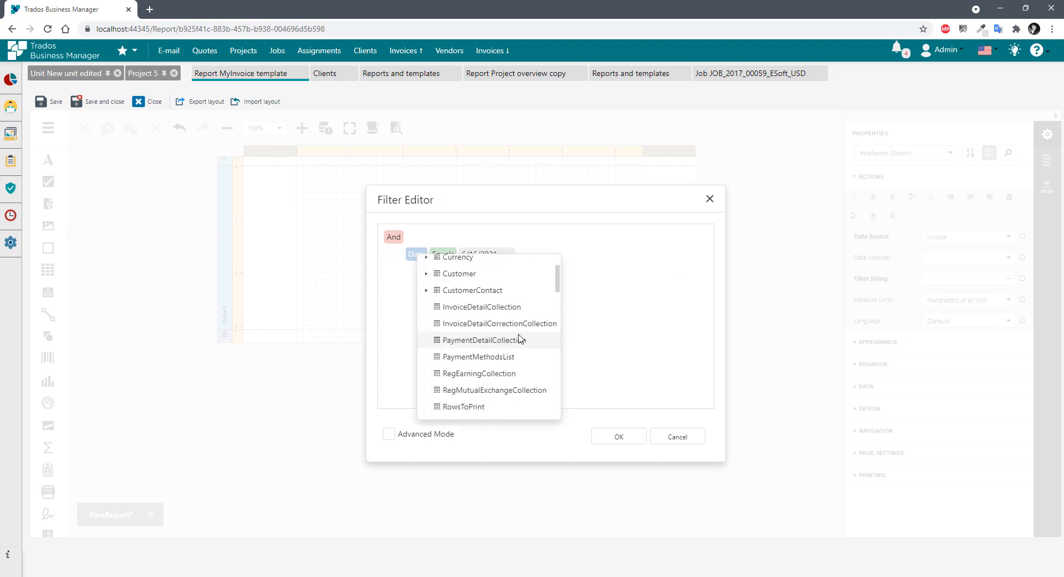
scroll(516, 339, down, 4)
scroll(515, 340, up, 10)
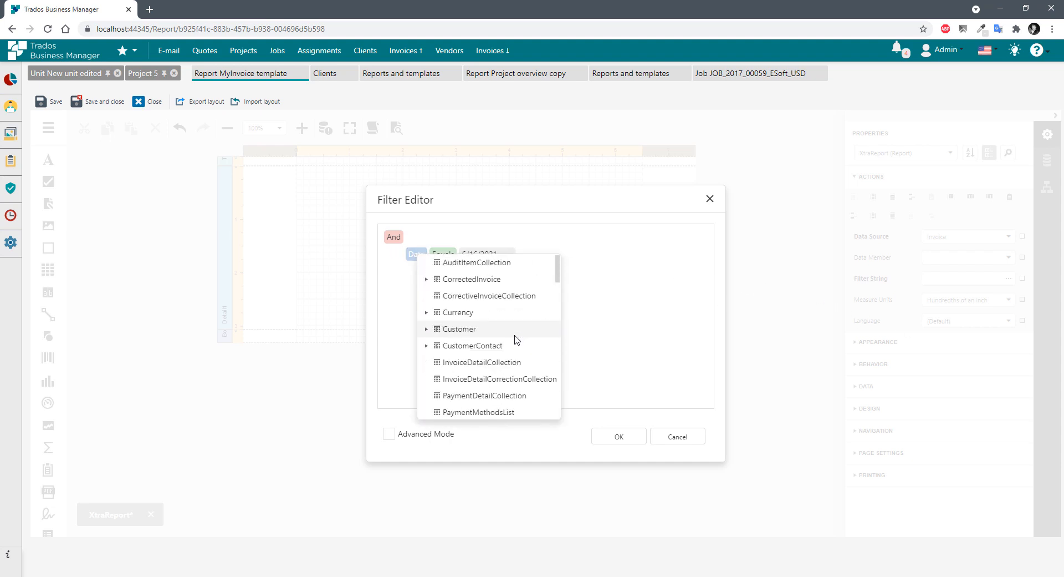
click(630, 280)
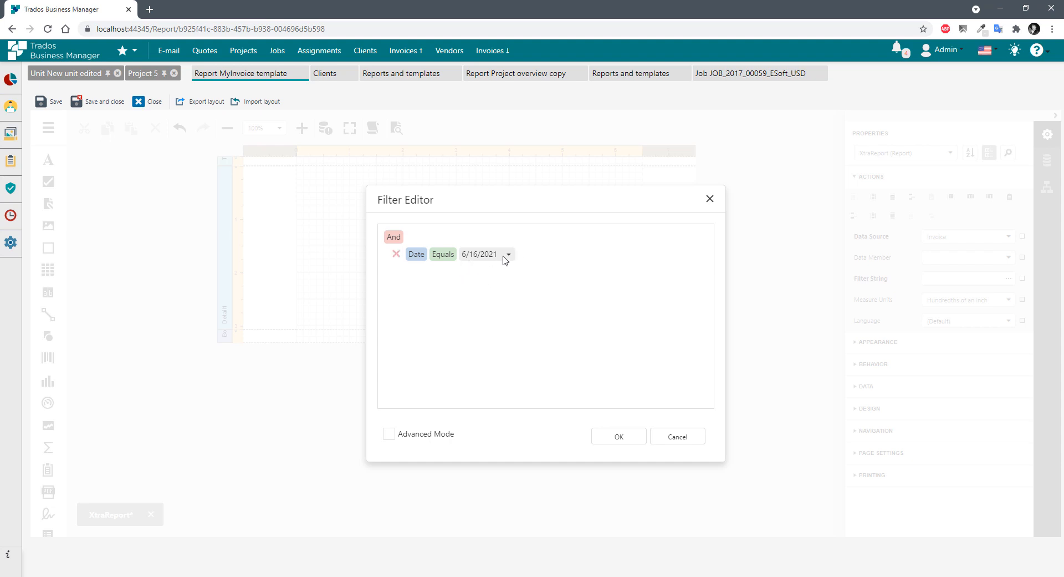
Set the Date condition's comparison operator to "Is greater than".
click(446, 254)
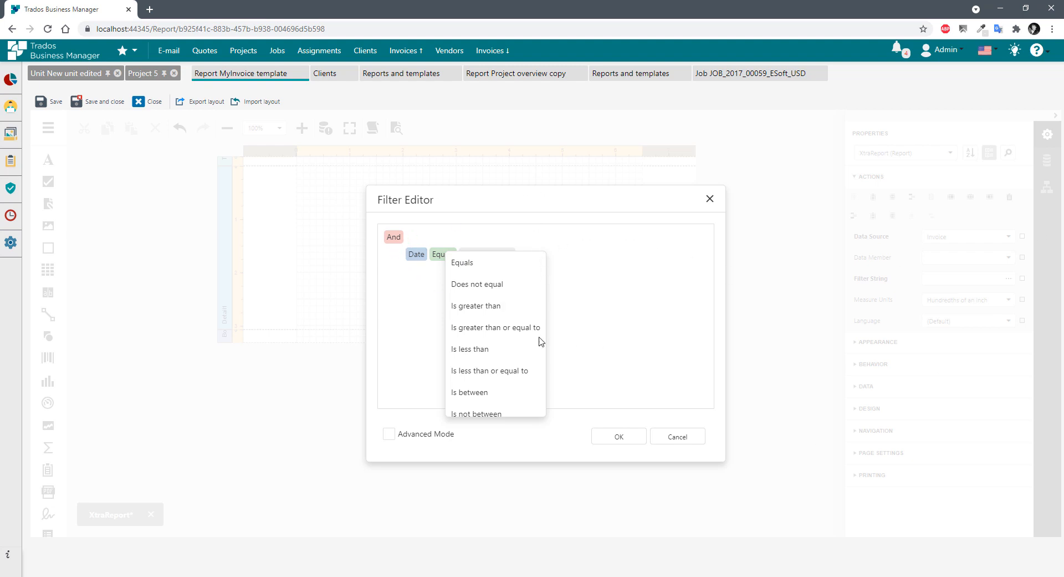
scroll(477, 352, down, 4)
scroll(503, 345, up, 4)
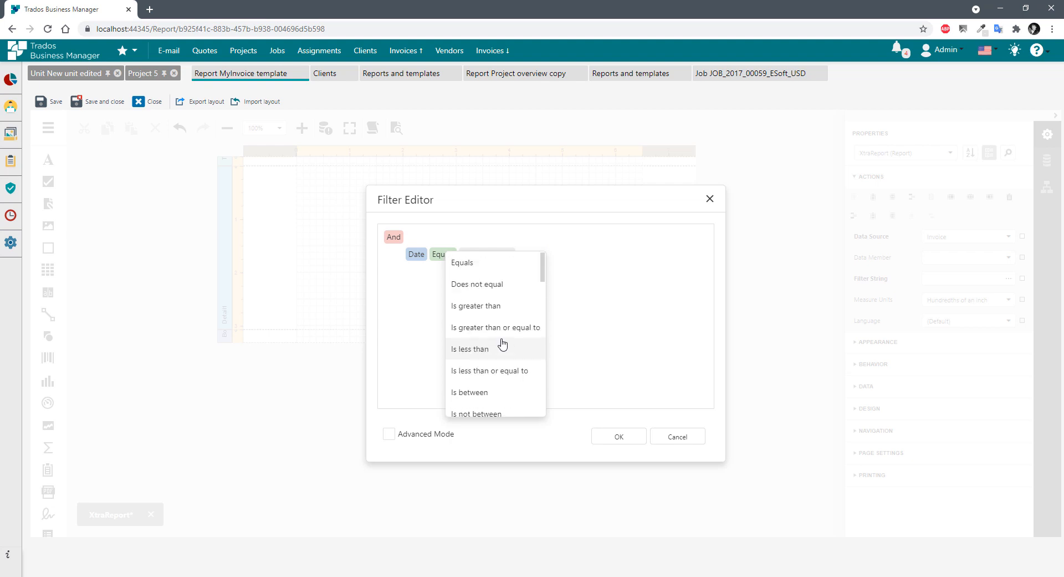
click(481, 305)
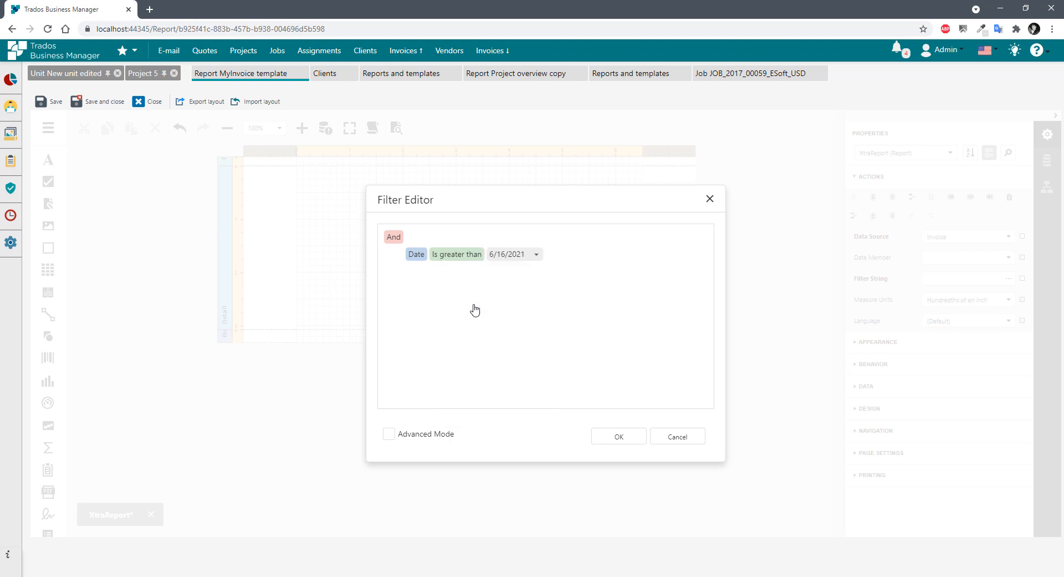
Compare the Date condition against the DateStart parameter instead of a fixed value and apply the filter.
click(535, 255)
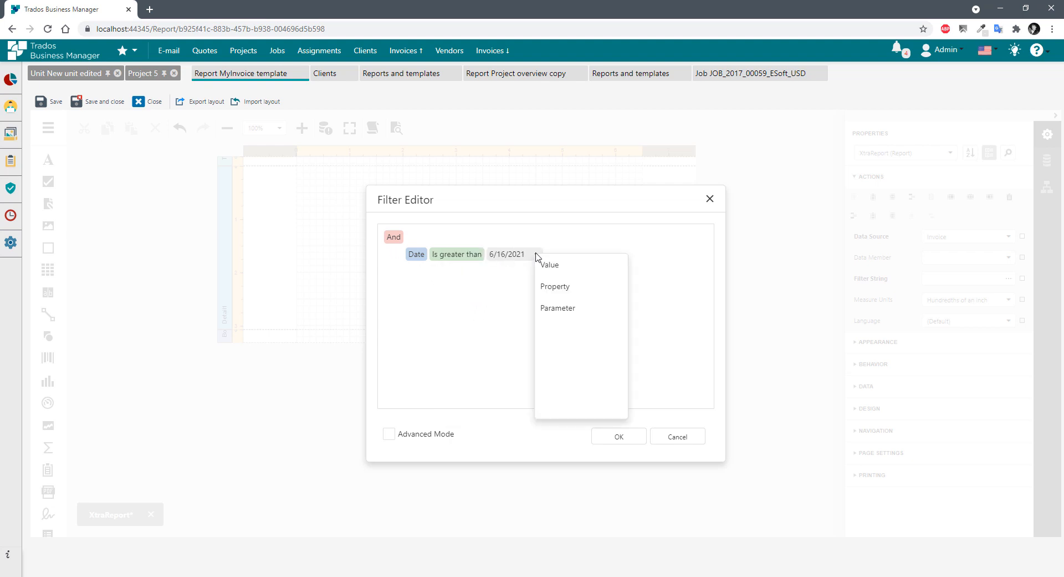
click(555, 310)
click(511, 255)
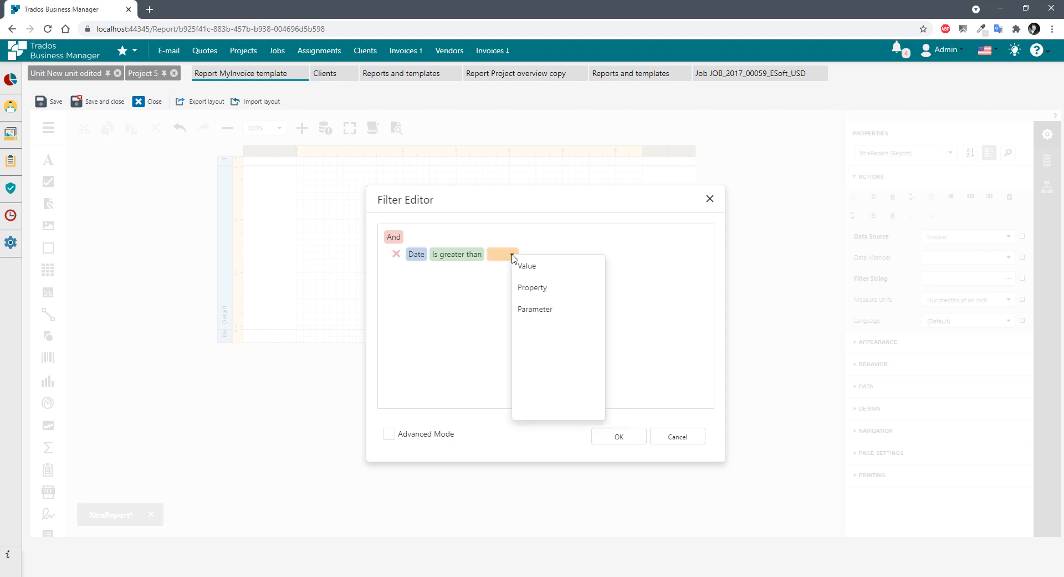
click(538, 315)
click(501, 254)
click(505, 267)
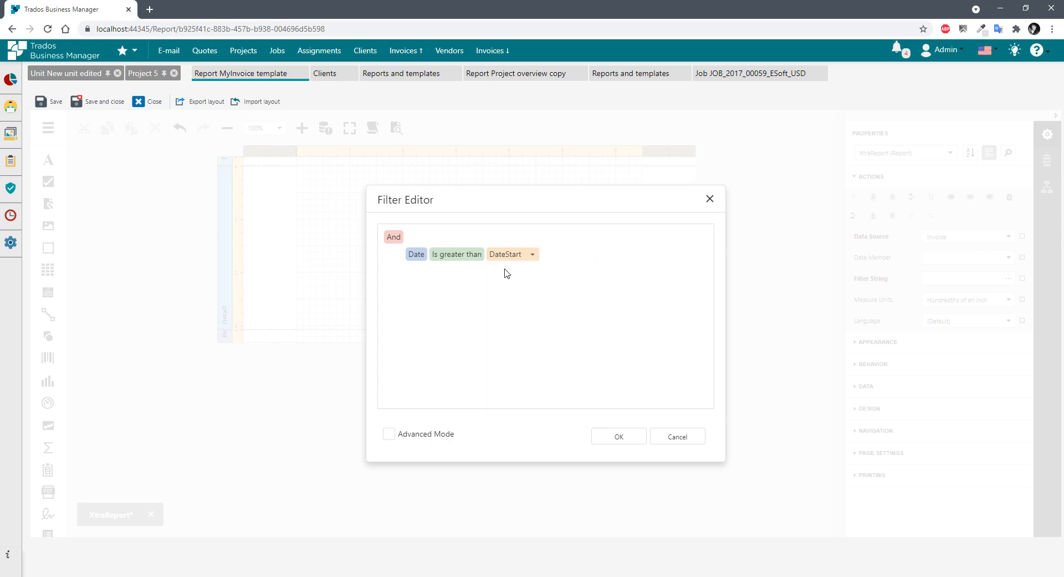
click(619, 437)
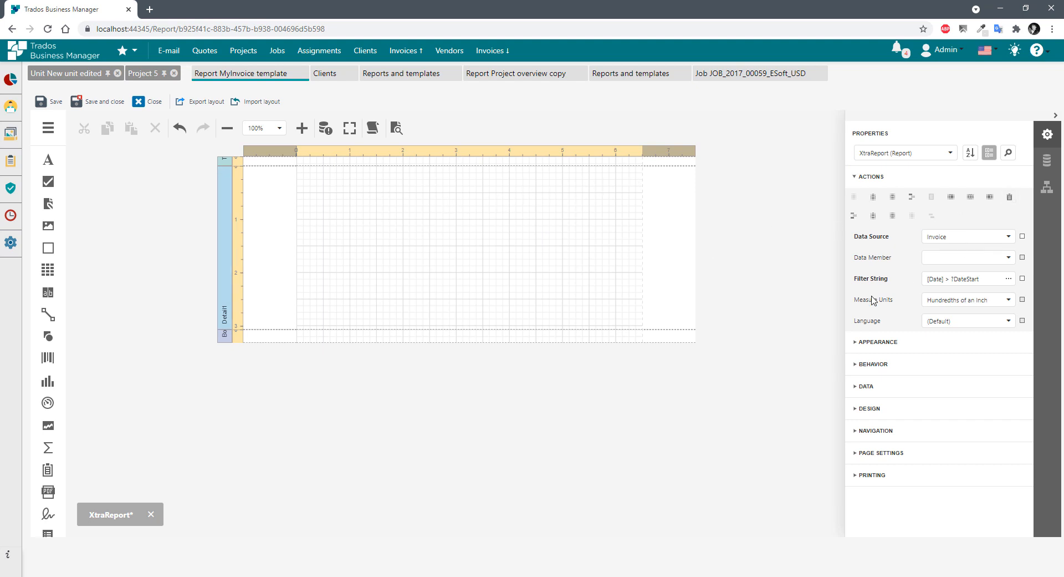
Expand the appearance properties and add a label to the detail band, about 1 inch across and 0.5 inch down.
click(863, 178)
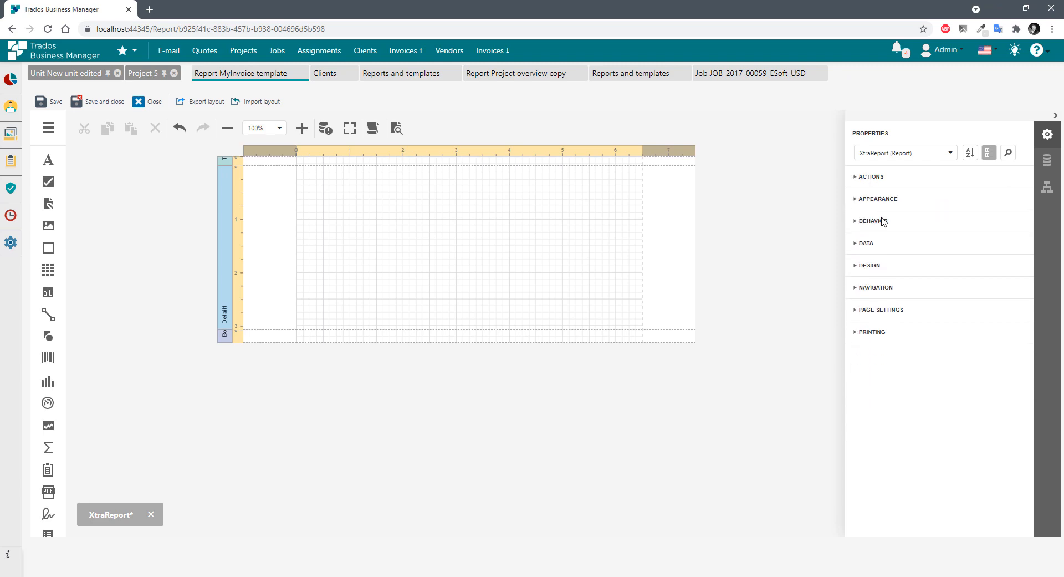
click(881, 199)
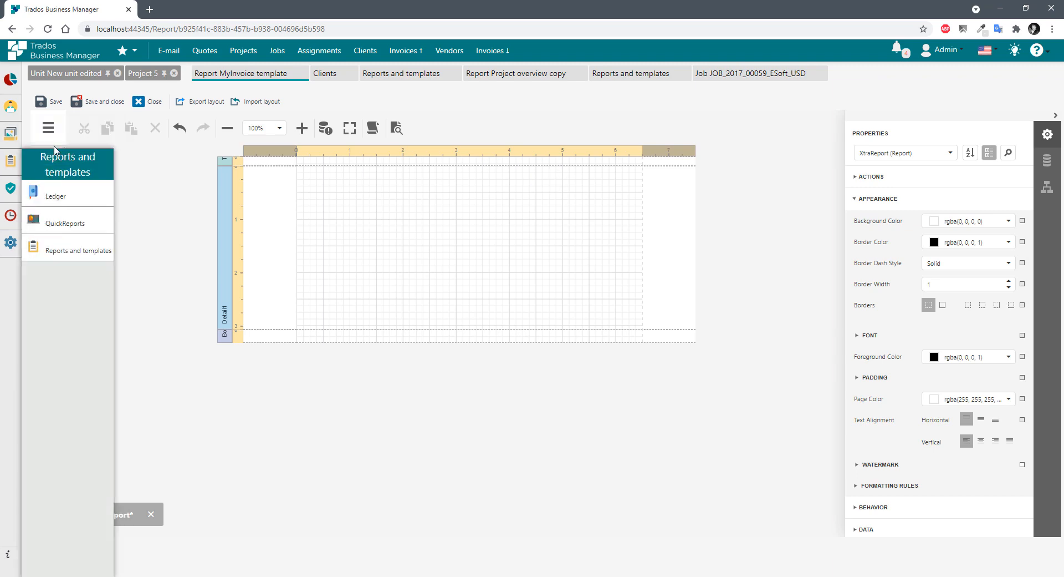
drag(48, 160, 349, 195)
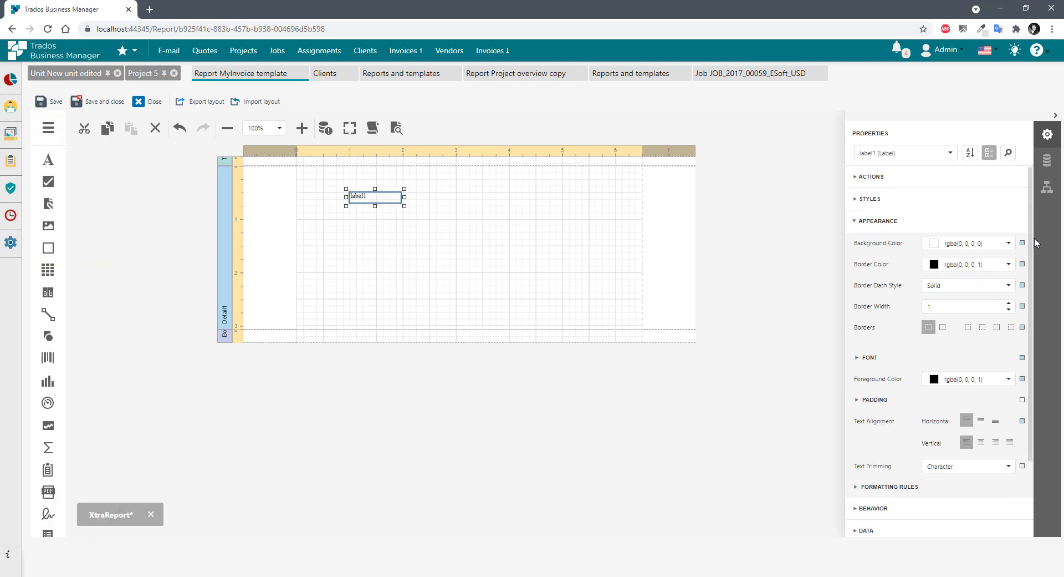
Give the label a light red background, rgba(252, 111, 111, 0.53), and turn on borders on all sides.
click(1007, 266)
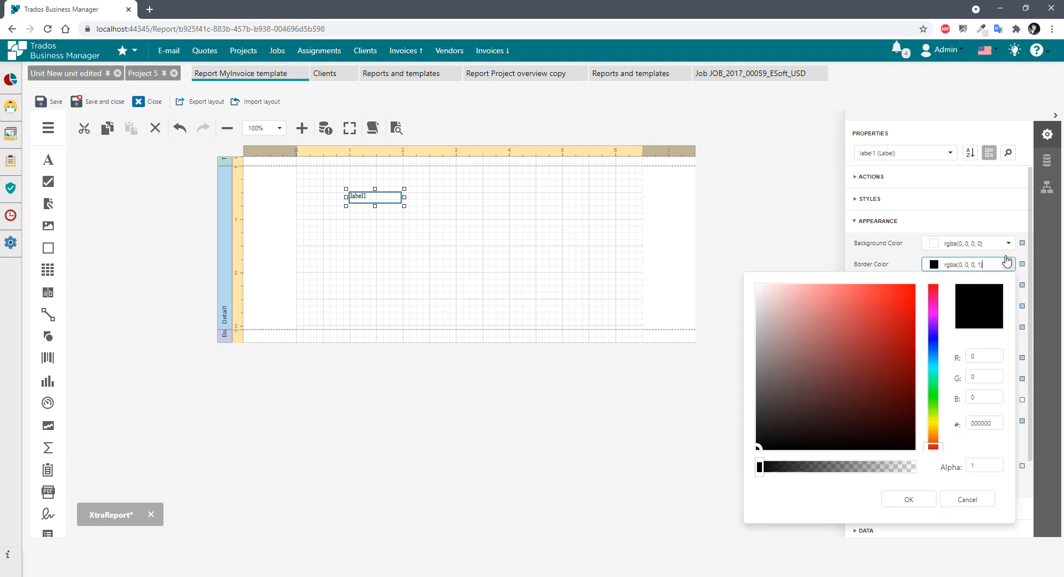
click(1008, 243)
click(845, 266)
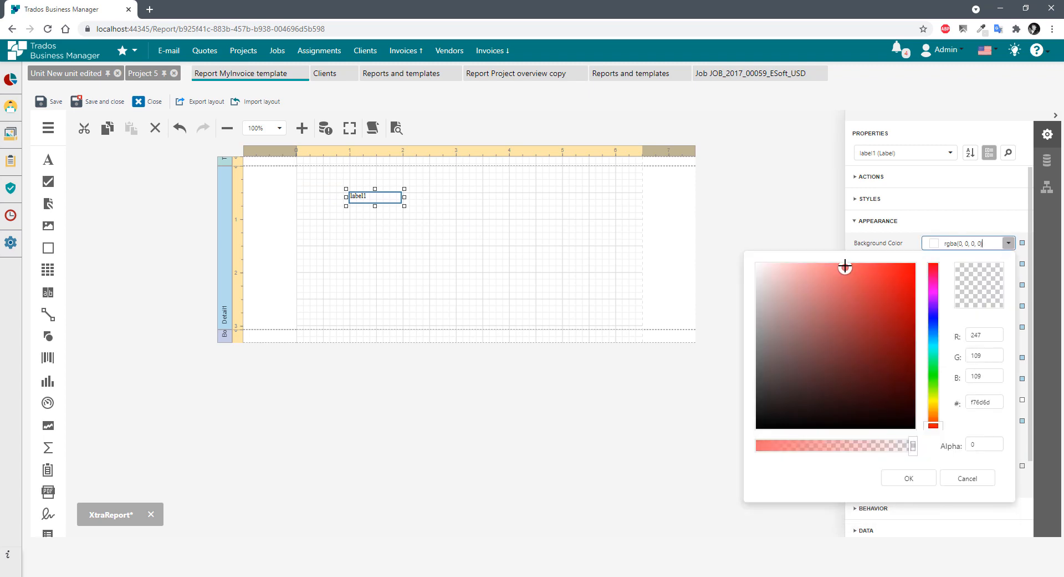
drag(849, 447, 833, 446)
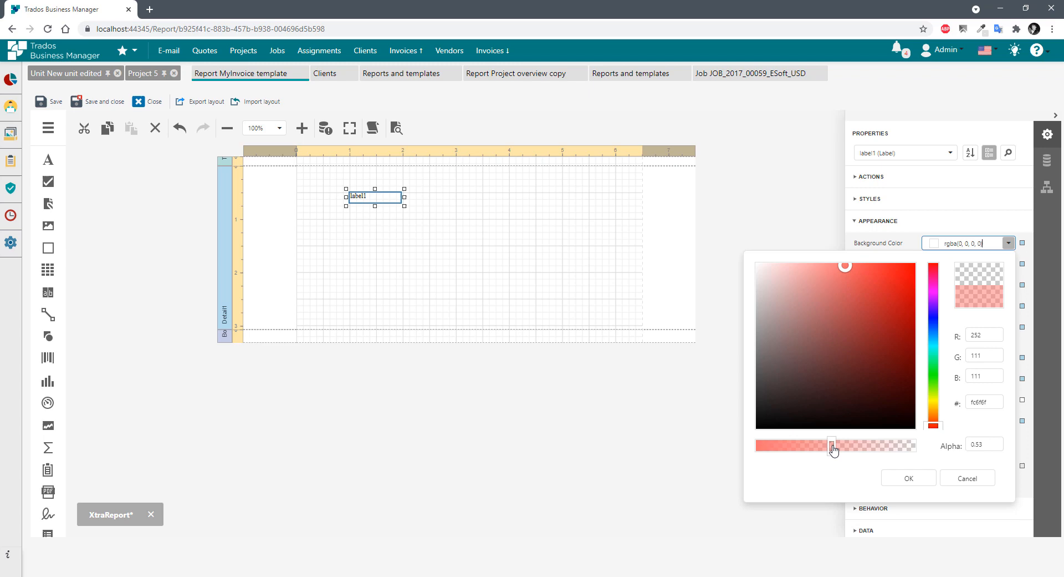
click(908, 478)
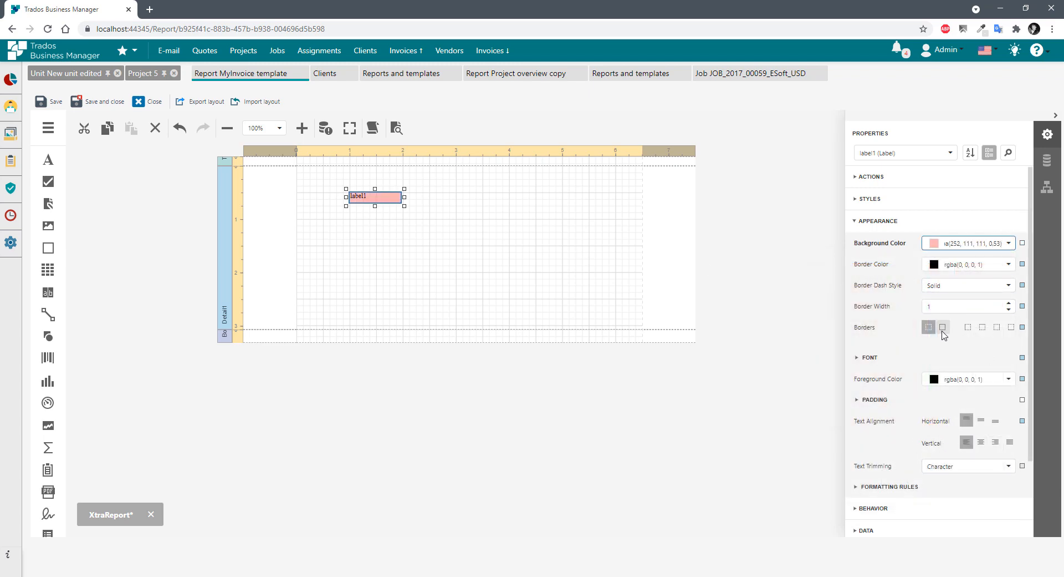
click(525, 231)
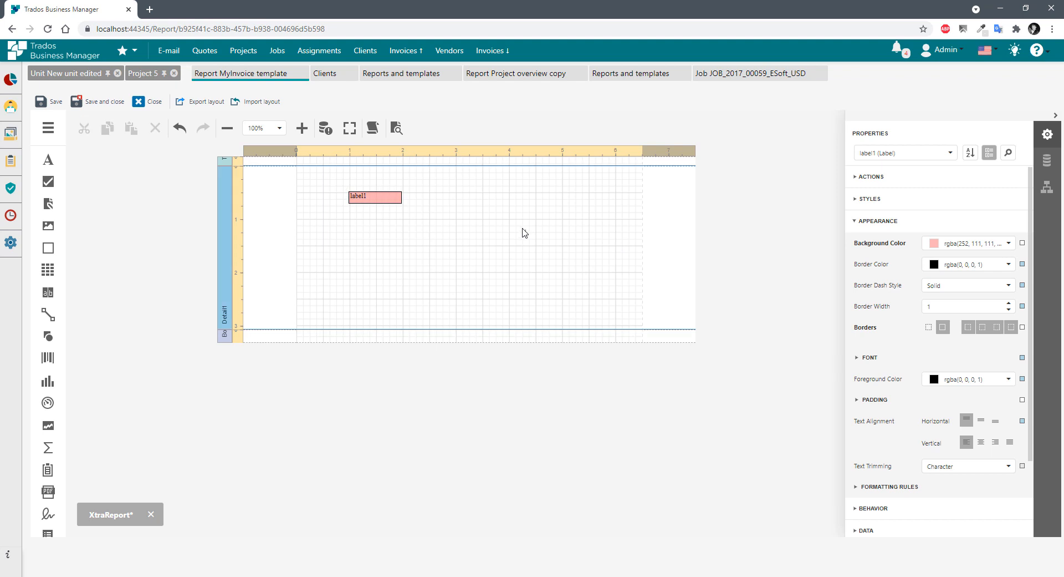
Set the label's padding to 11 on all sides and enlarge the label to about 1.9 by 1.1 inches.
click(384, 204)
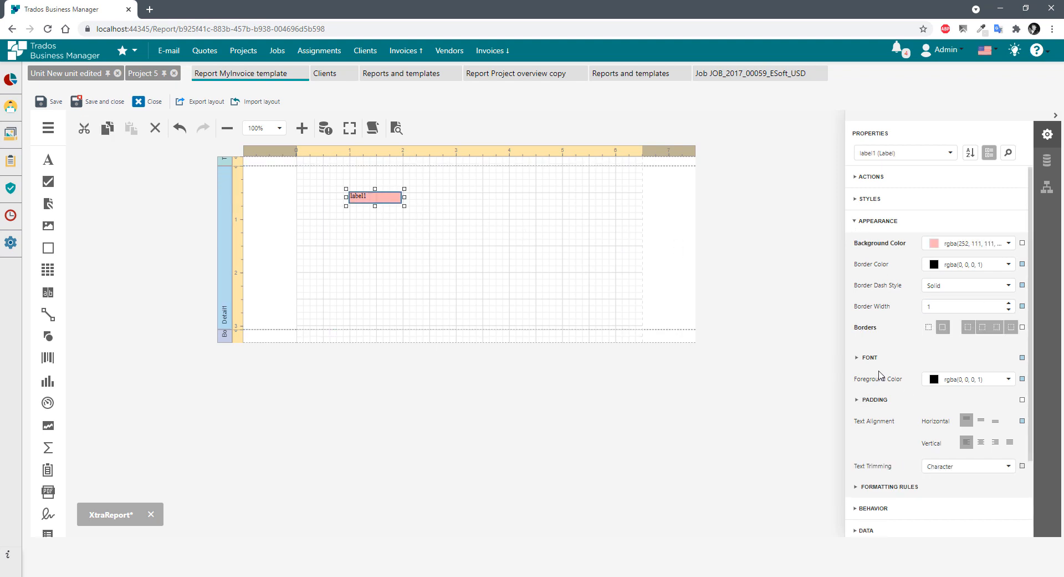
click(869, 399)
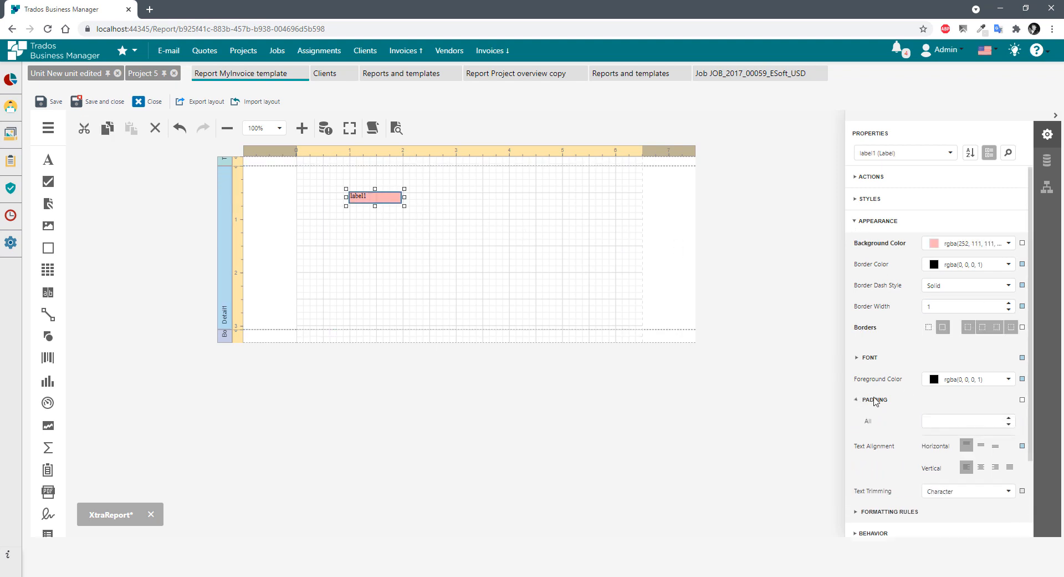
click(1009, 418)
click(1009, 418)
click(1009, 419)
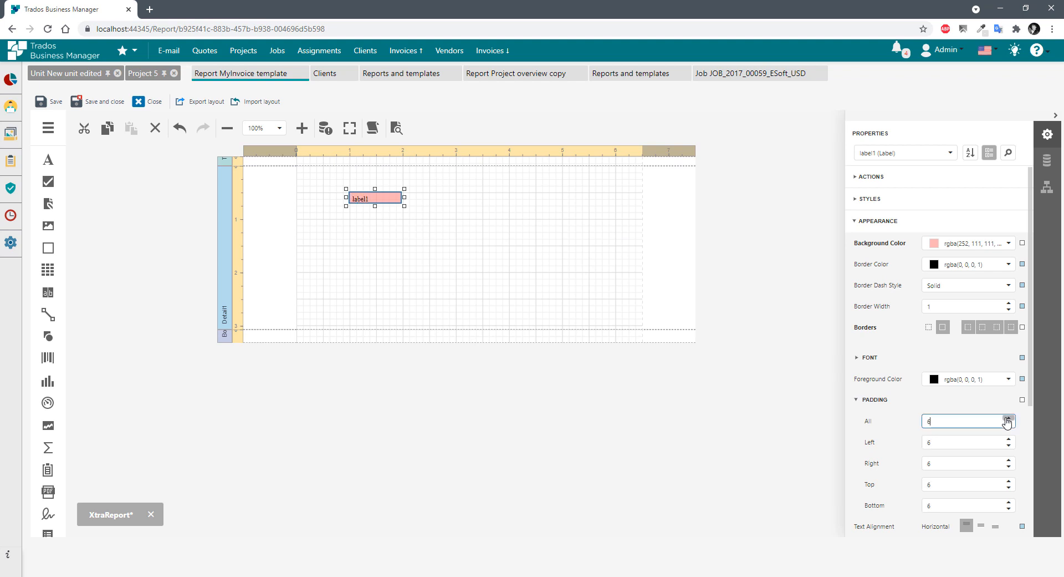
click(1009, 418)
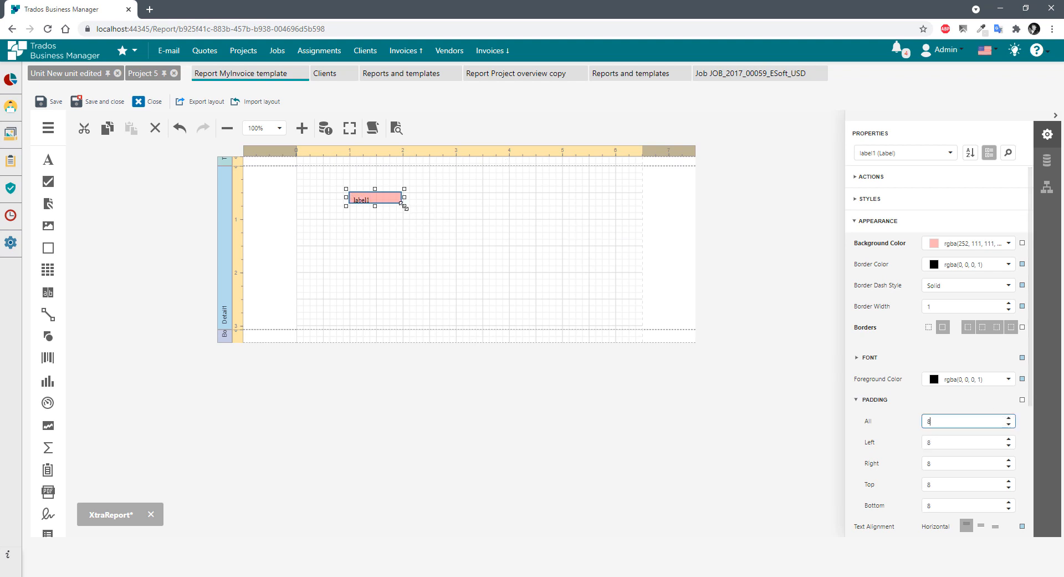
drag(404, 205, 451, 251)
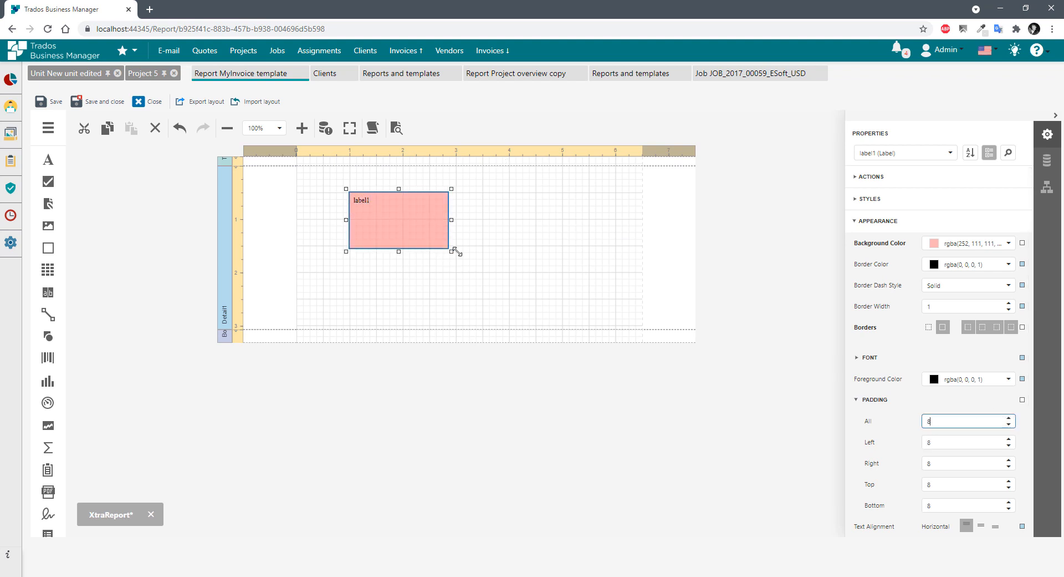
click(1009, 418)
click(1009, 418)
click(1009, 418)
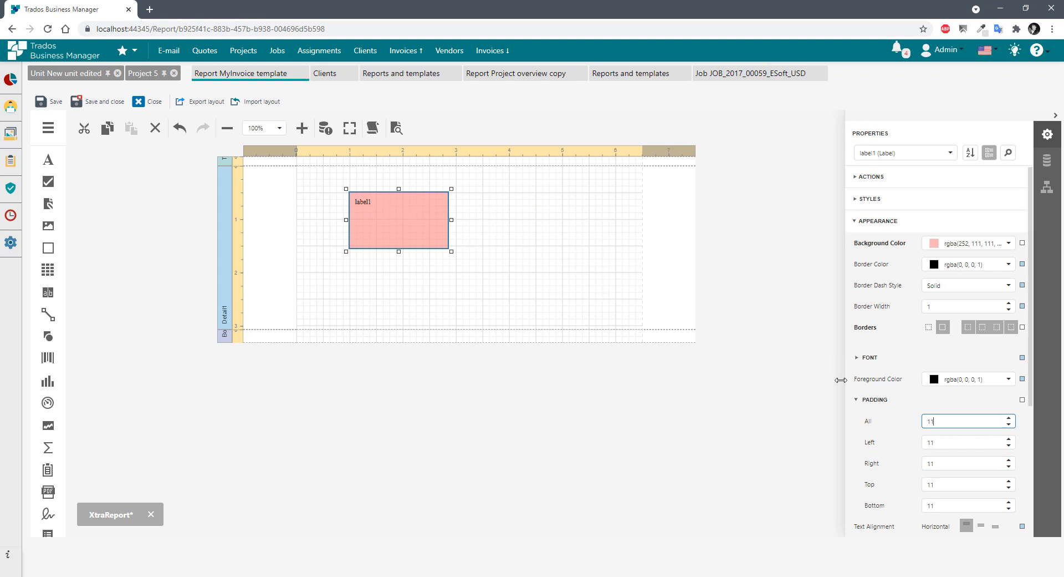
click(859, 400)
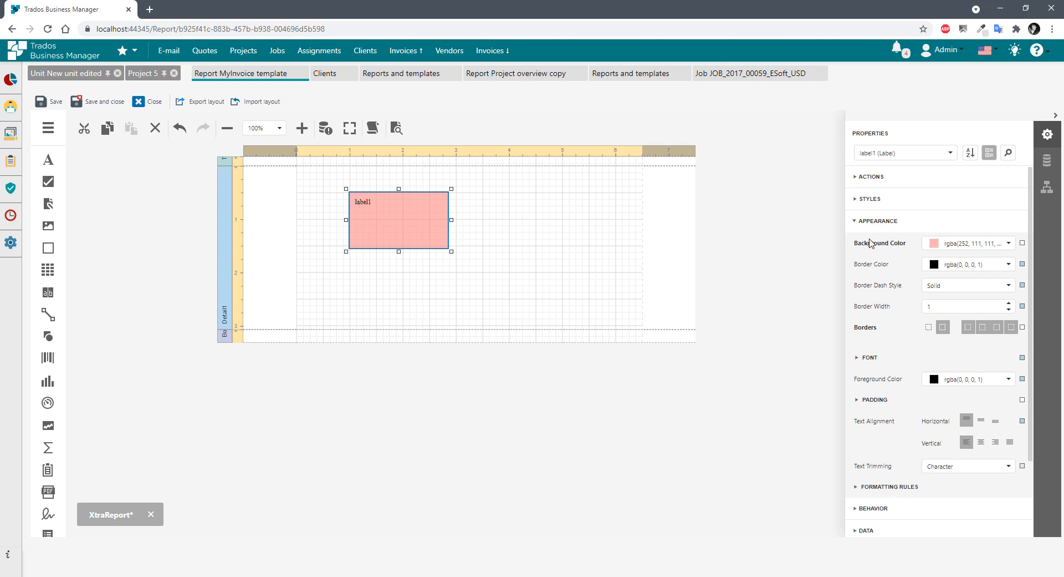
Review the label's vertical anchor options in its behavior properties and shrink the label to about 1.4 by 0.4 inches.
click(871, 220)
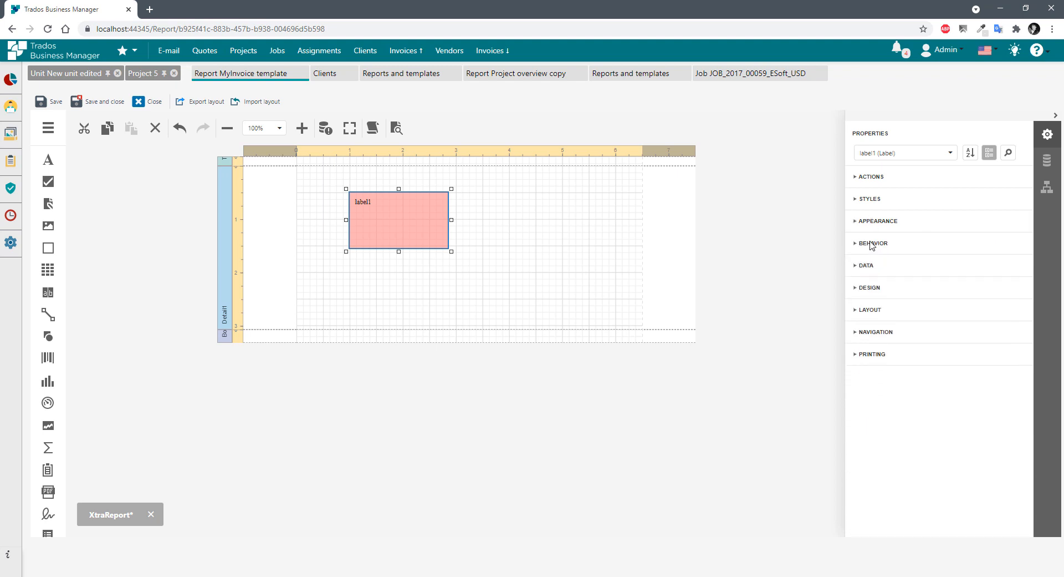
click(872, 246)
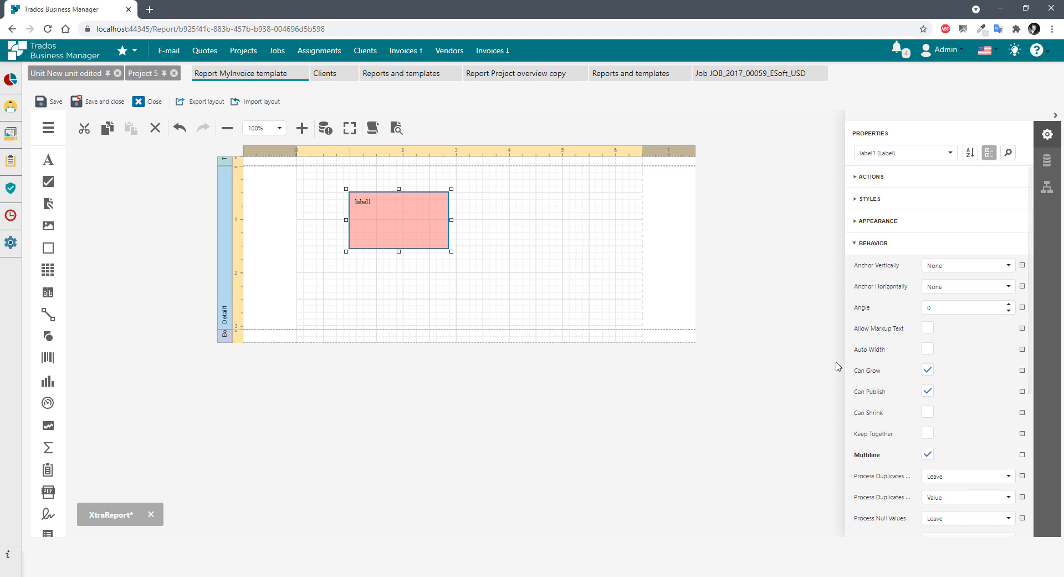
click(980, 266)
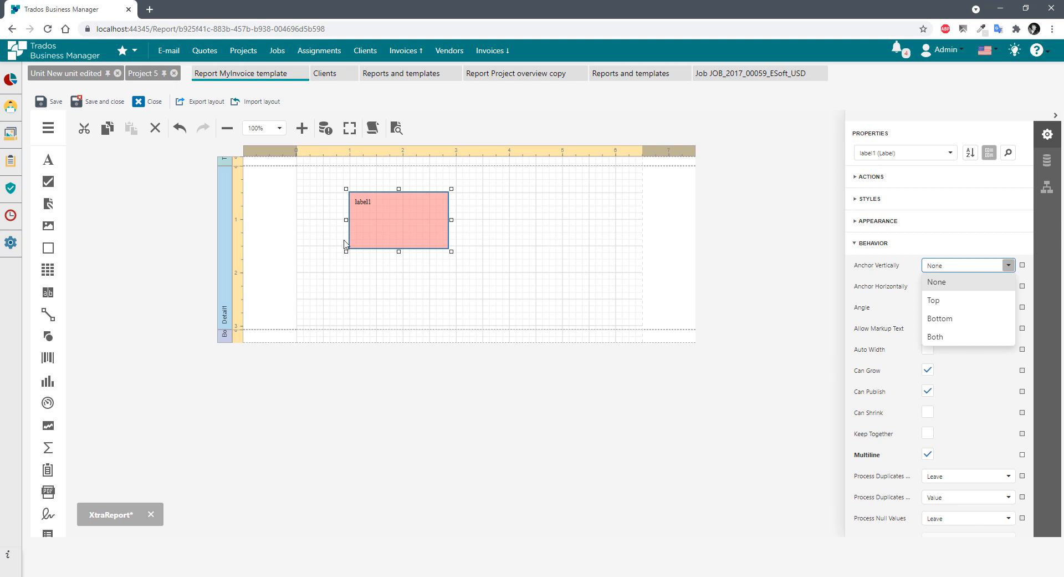
drag(450, 251, 426, 214)
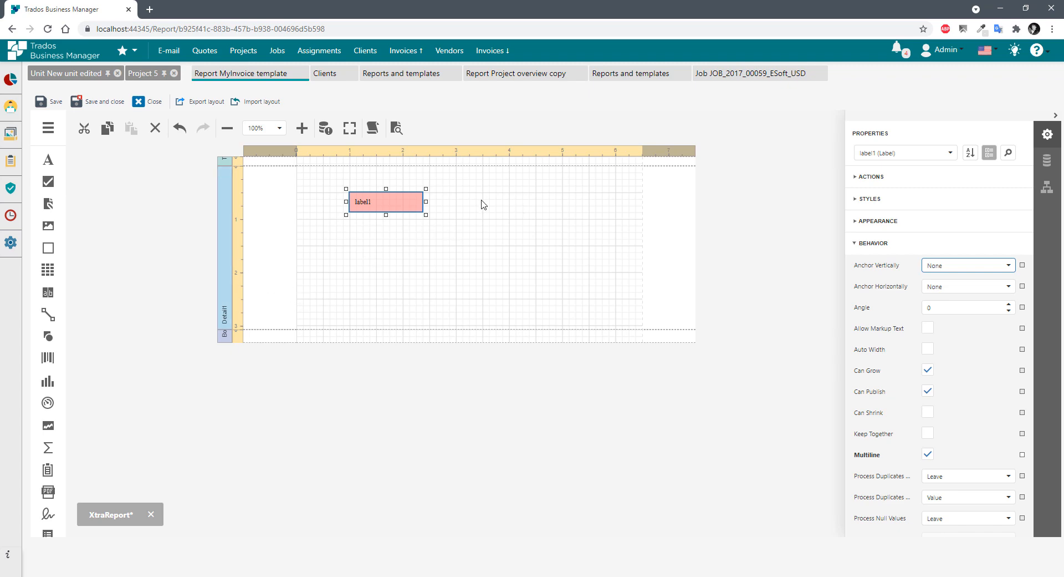
Examine the label's remaining behavior properties, from the auto width and grow options to word wrap and interactive sorting.
mouse_move(9, 146)
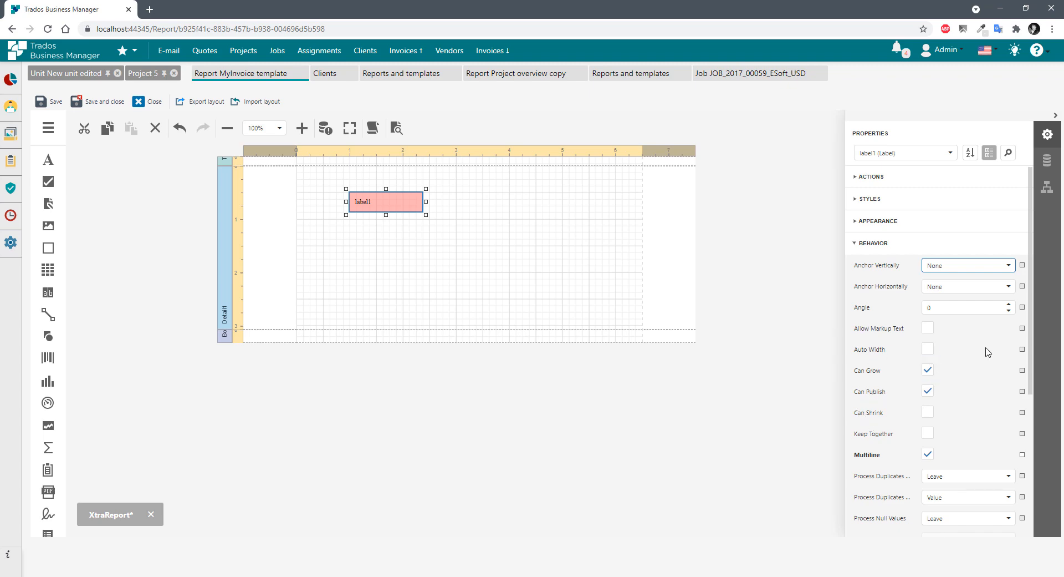
scroll(998, 352, down, 1)
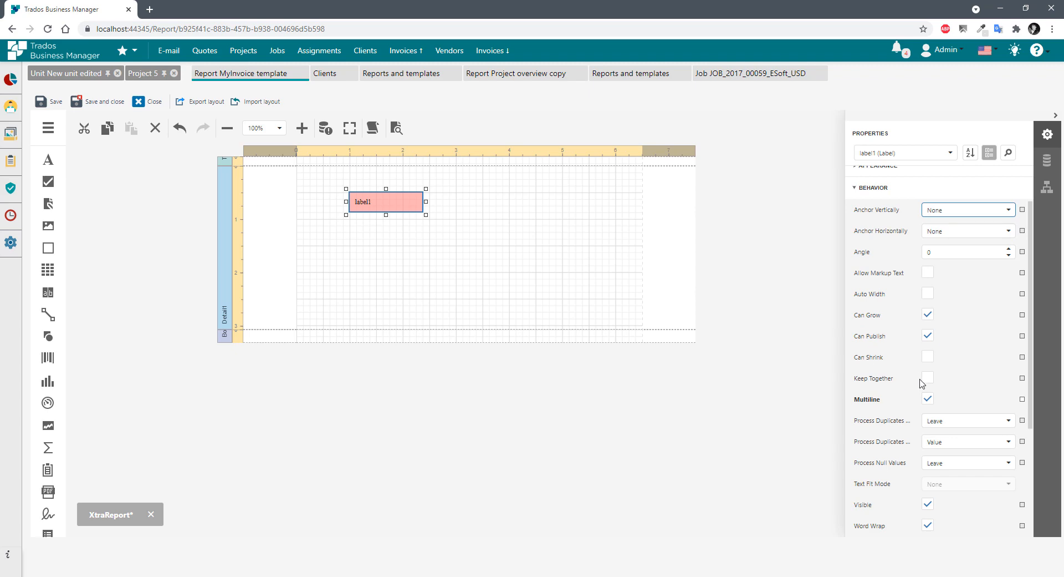
scroll(918, 374, down, 3)
scroll(914, 368, up, 4)
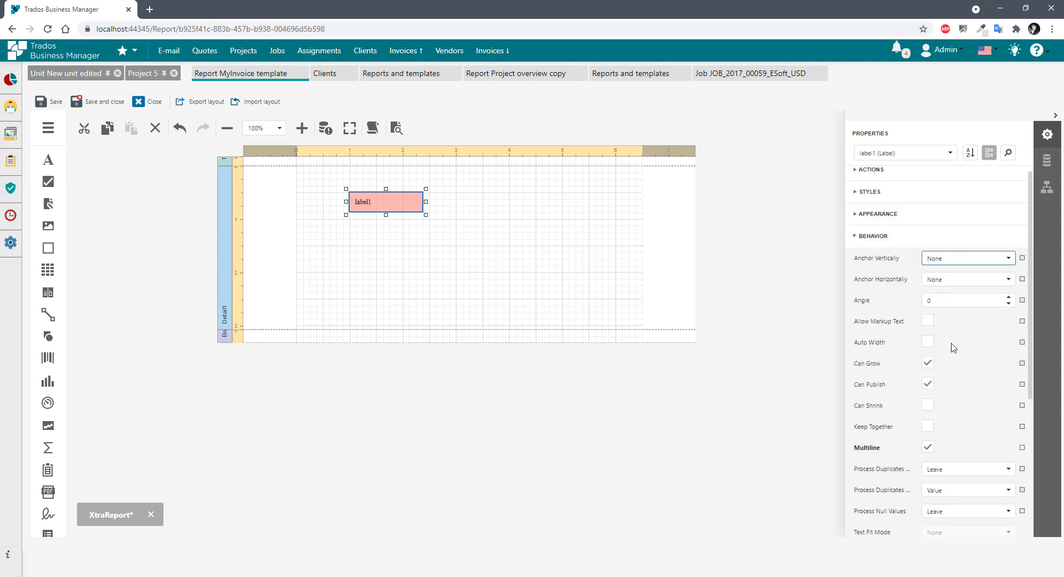
scroll(945, 343, down, 5)
scroll(929, 349, up, 2)
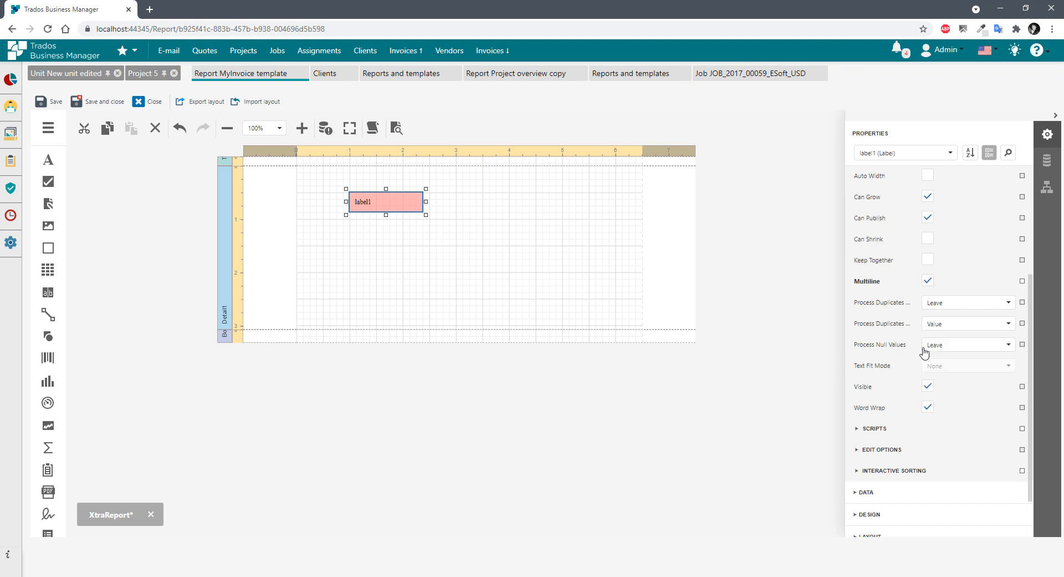
scroll(902, 358, up, 1)
scroll(904, 343, down, 2)
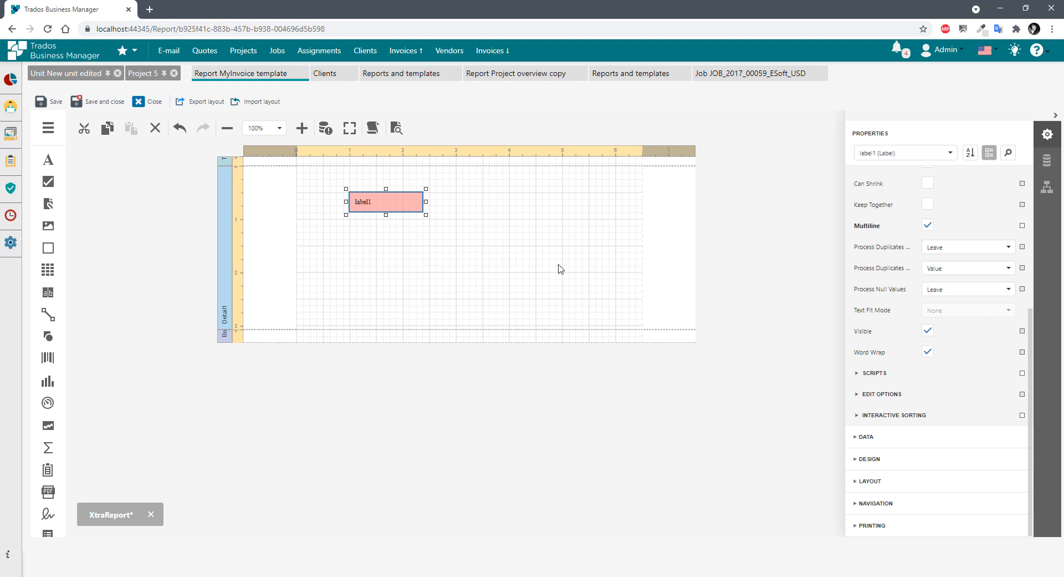
Enable content editing in the label's edit options and check the available editor names without choosing one.
click(884, 394)
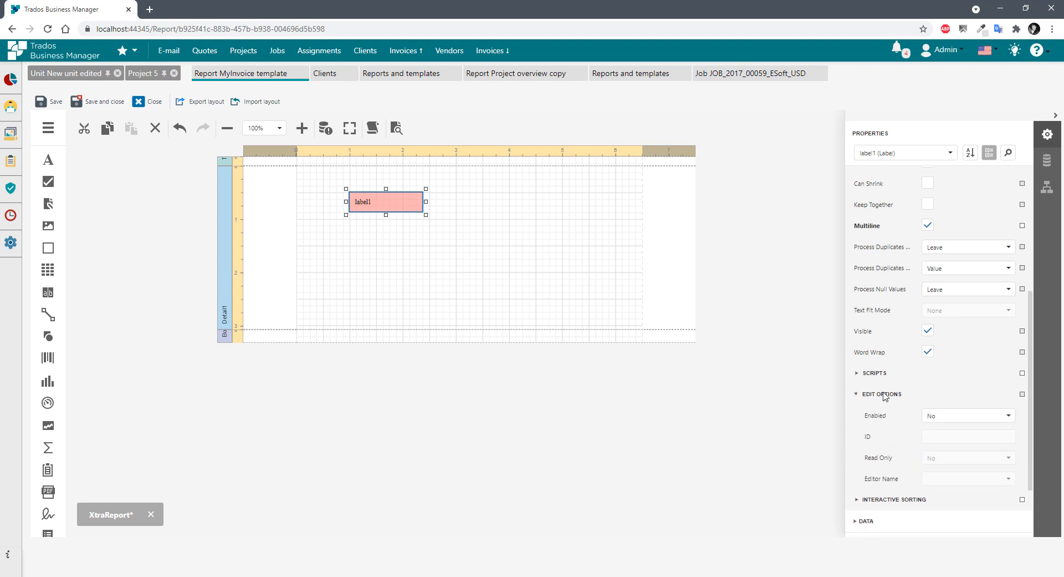
click(962, 415)
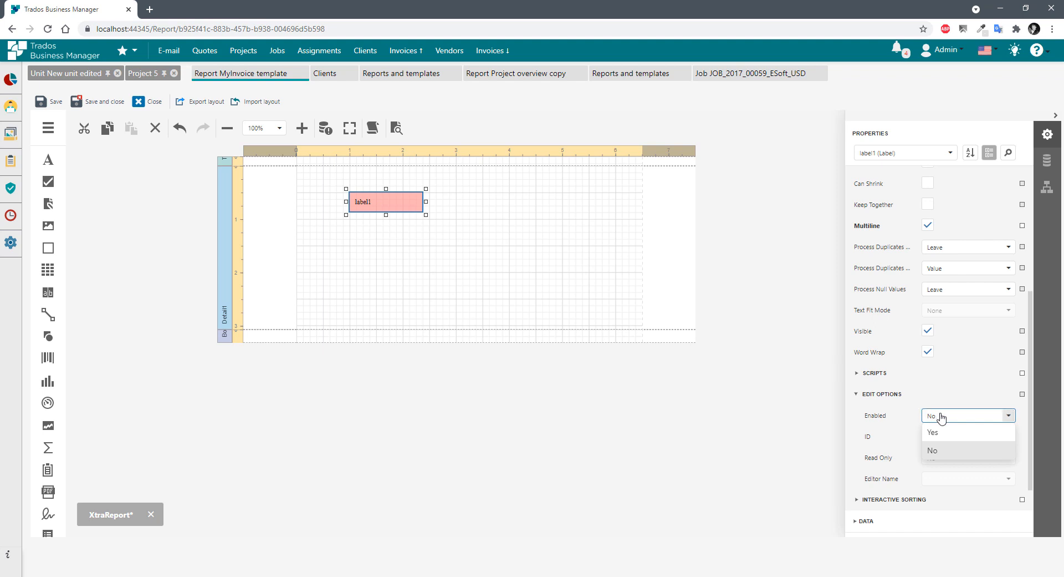
click(948, 436)
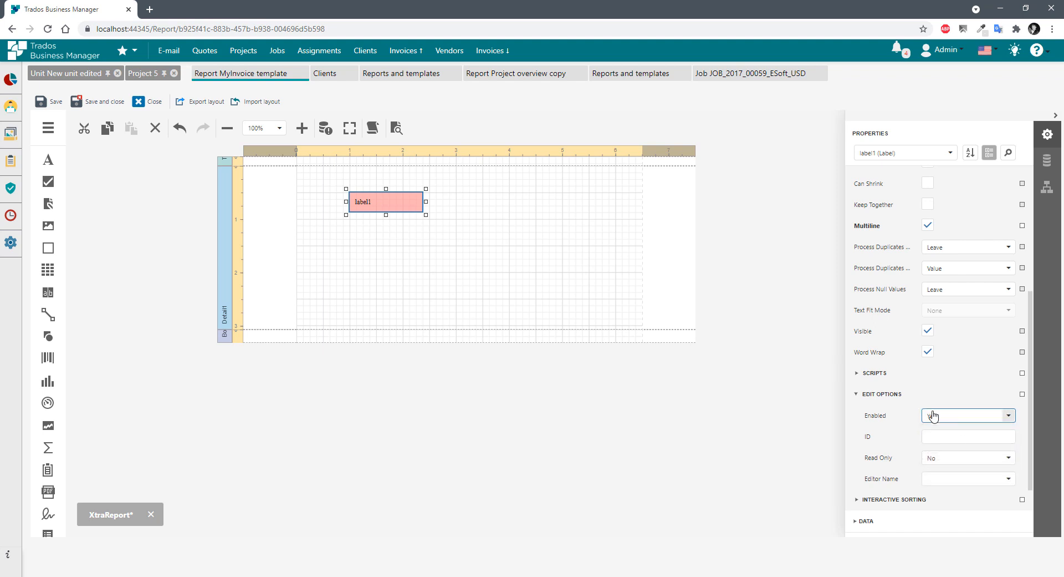
click(1008, 480)
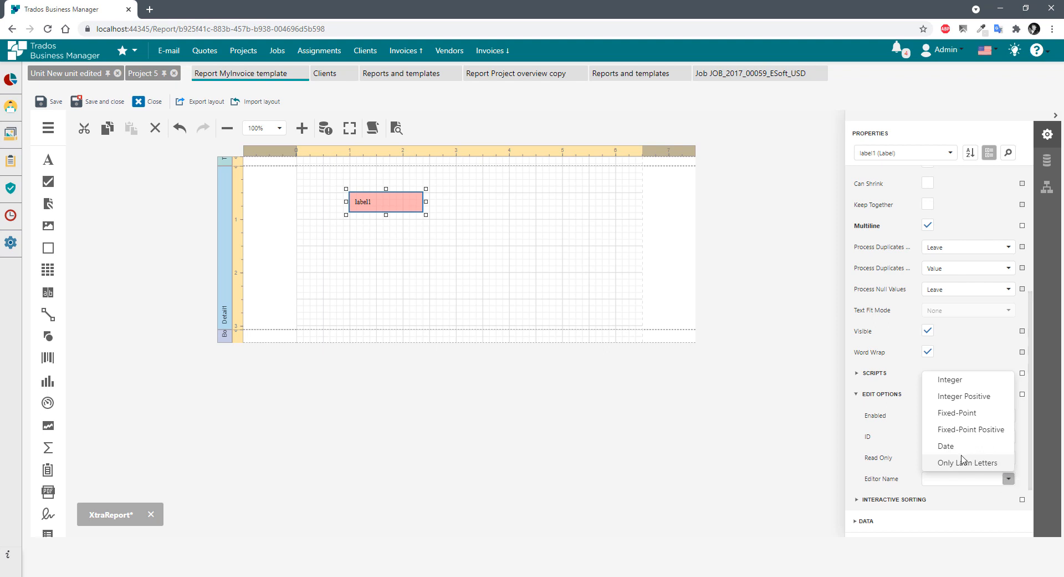
click(883, 482)
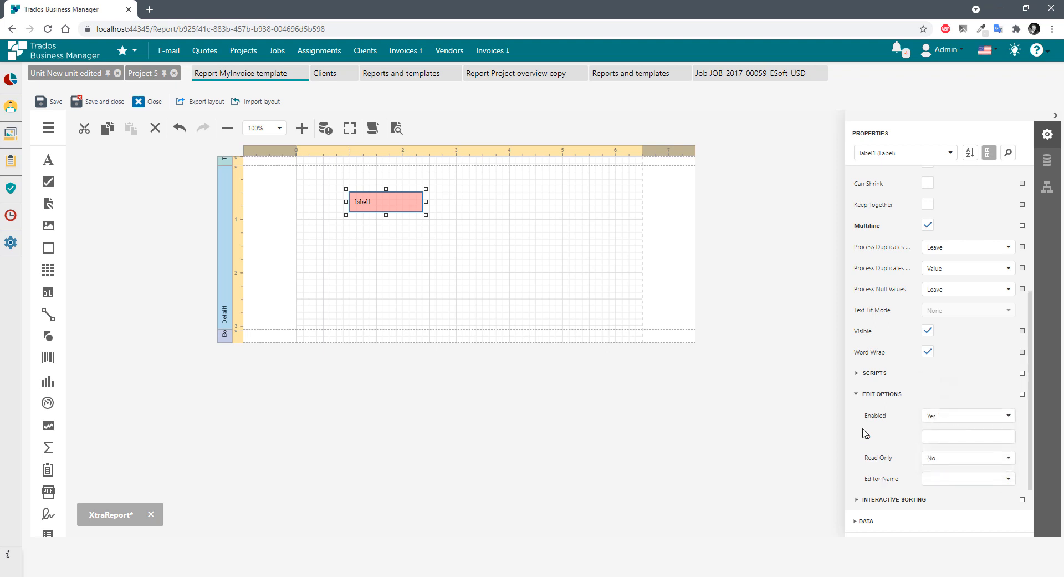
Shorten the detail band to about 1.3 inches and test editing the label's text in the report preview.
click(225, 314)
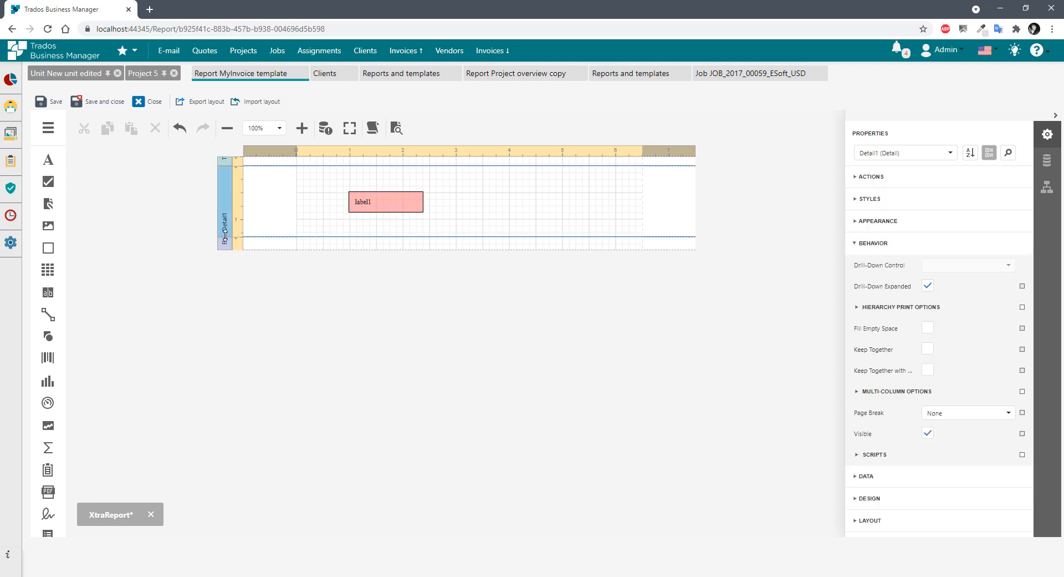
click(396, 130)
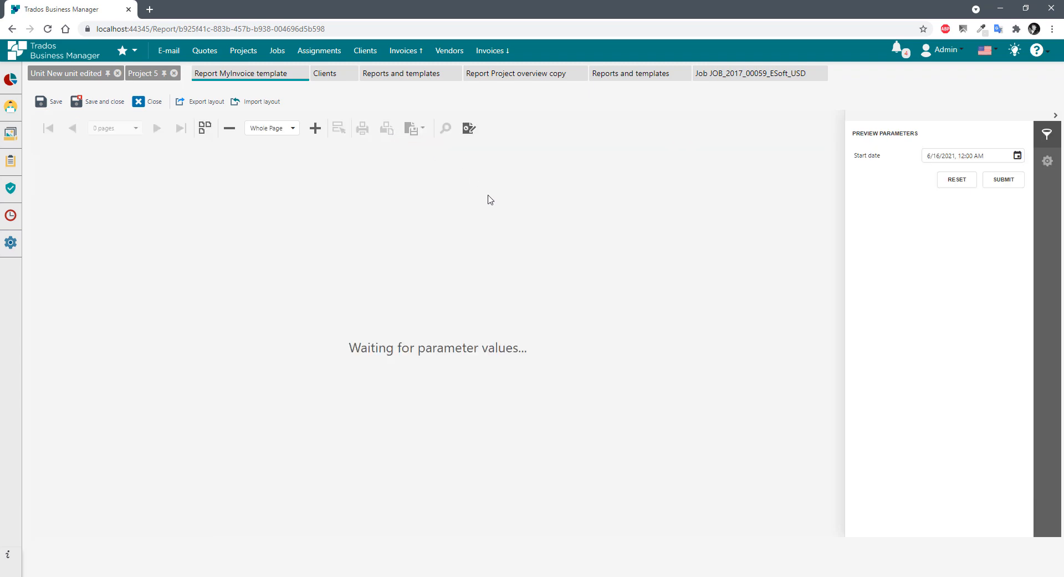
click(1004, 179)
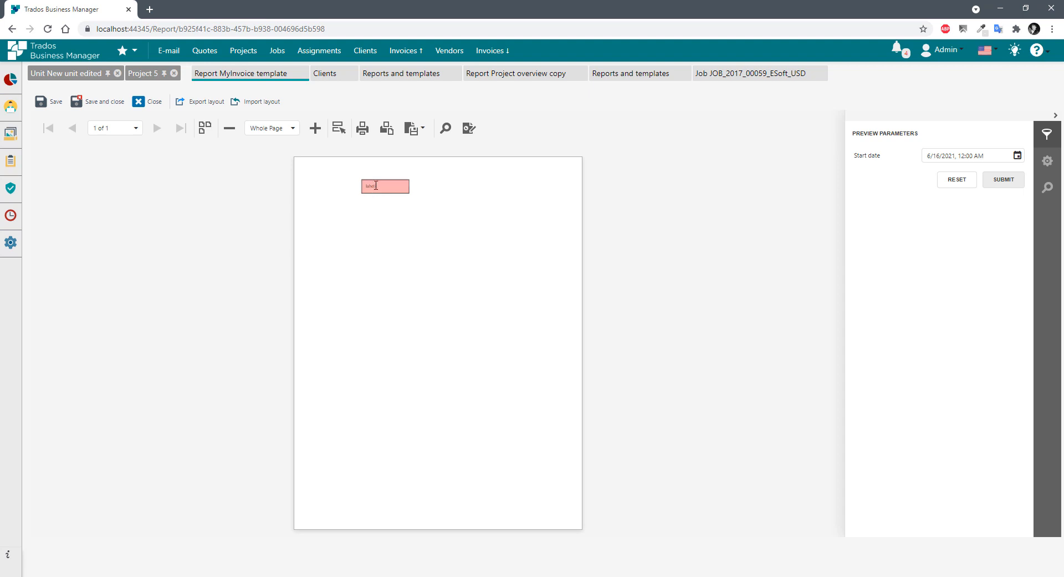
text(gsdfsdfas)
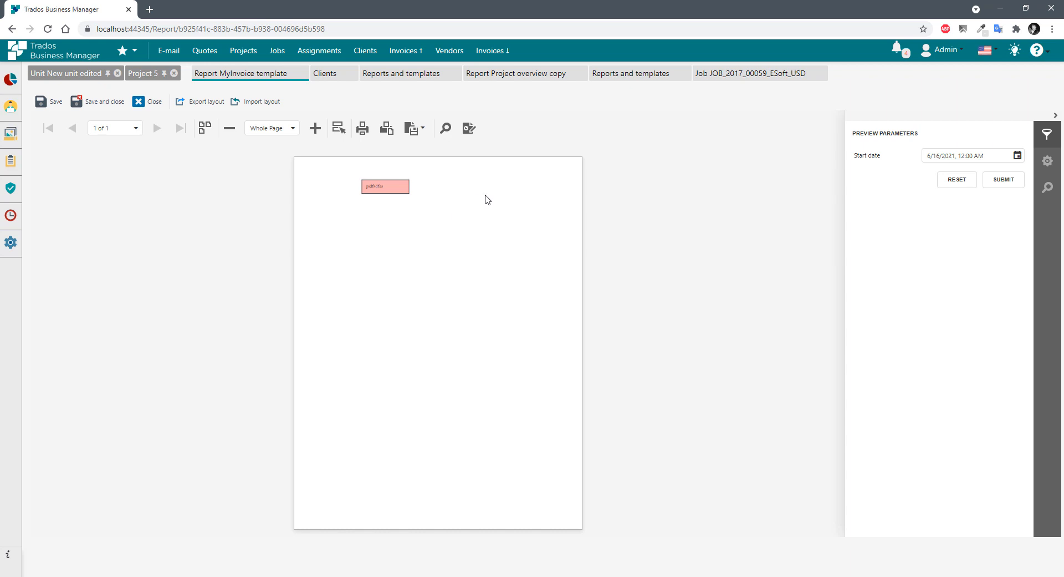
click(469, 129)
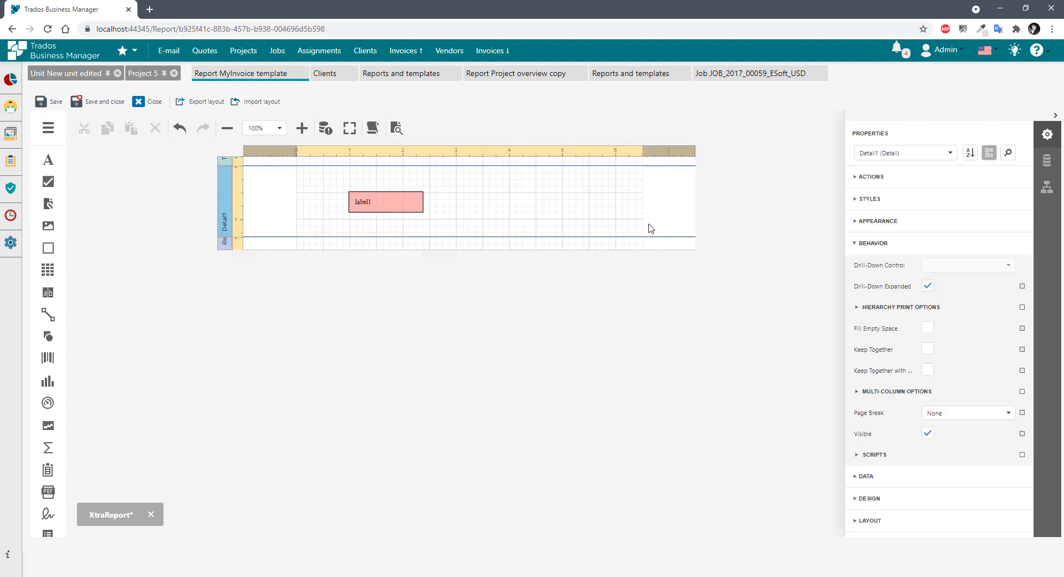
Review the label's data properties, including null value text and tag, and expand its data bindings.
click(869, 246)
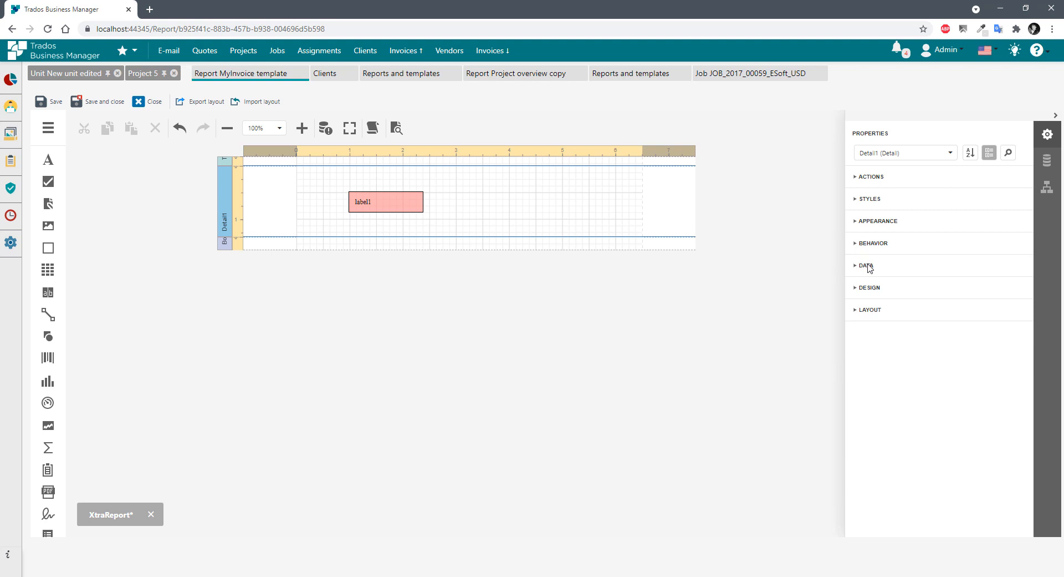
click(869, 264)
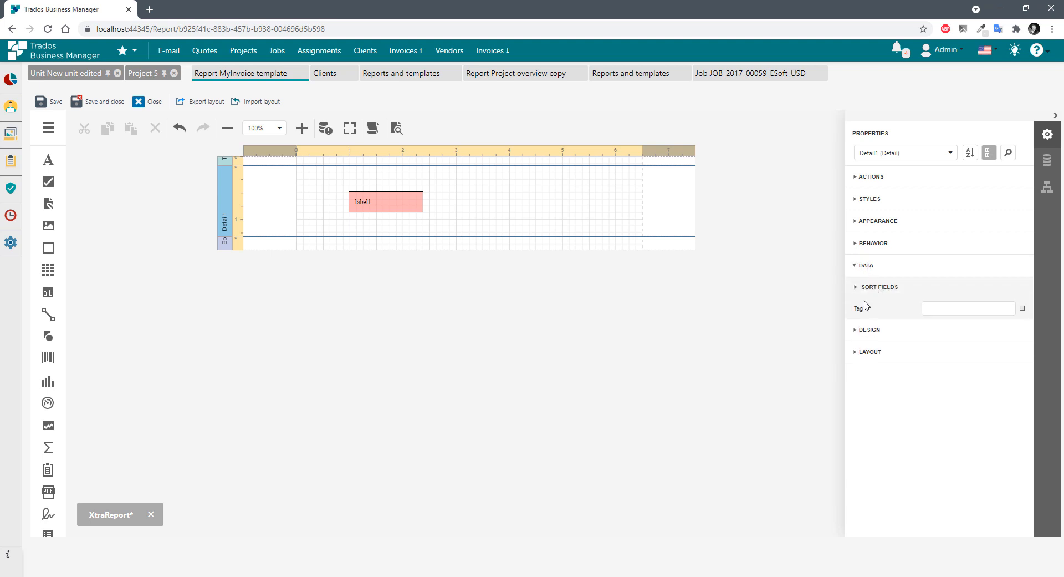
click(392, 202)
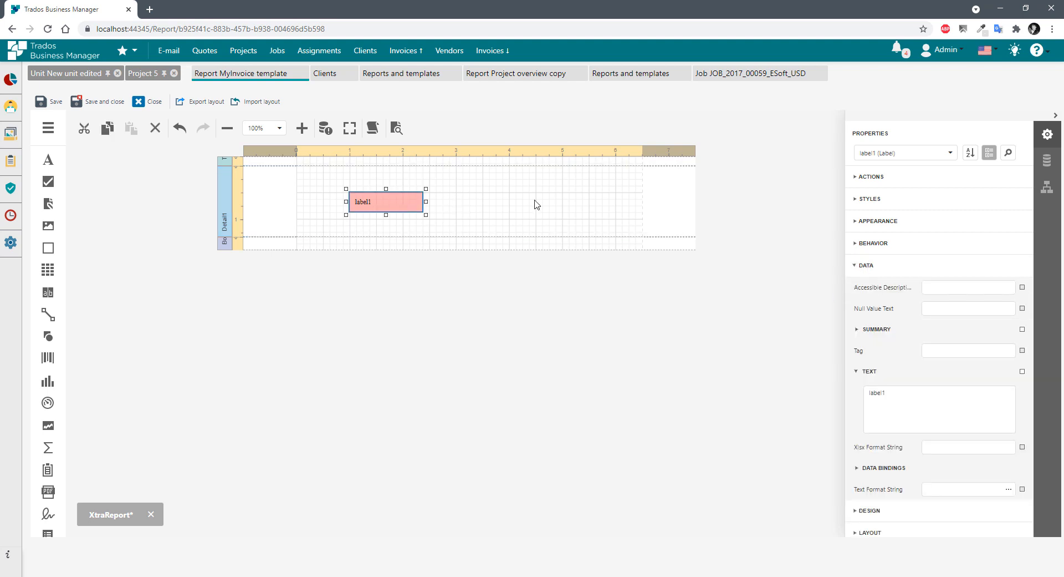
click(925, 308)
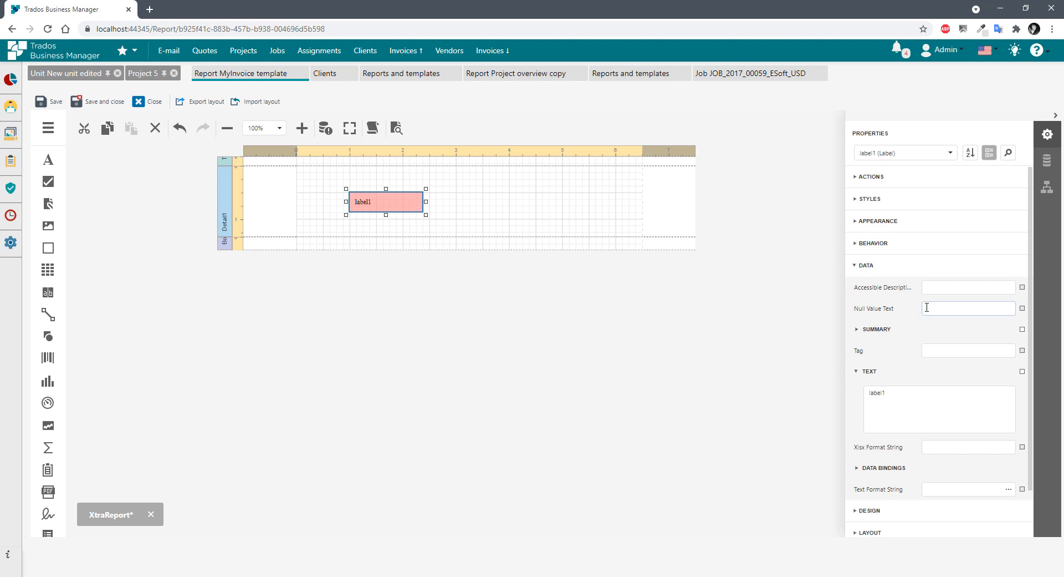
click(948, 349)
scroll(934, 382, down, 1)
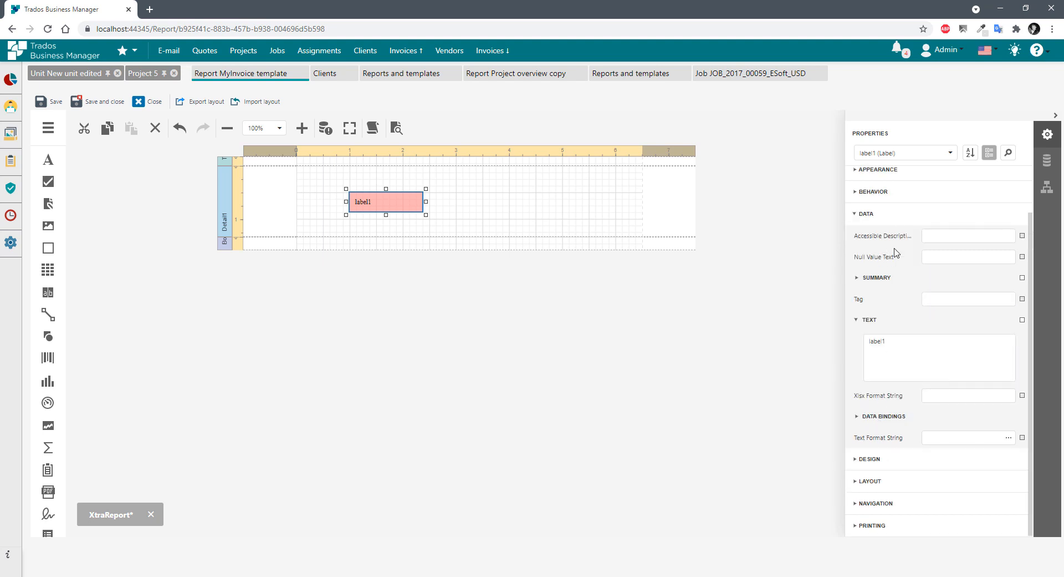
click(884, 418)
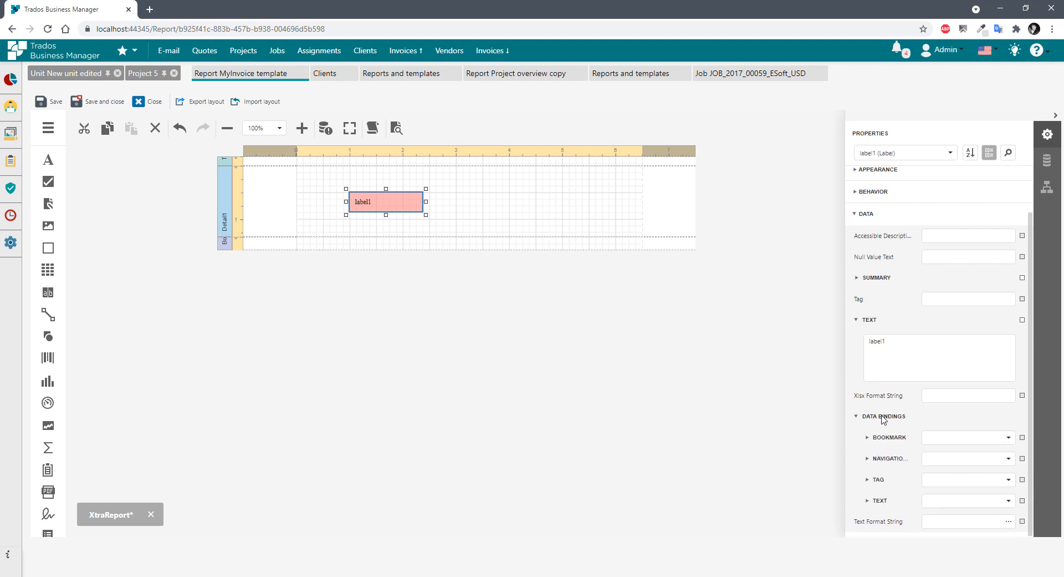
scroll(890, 399, down, 1)
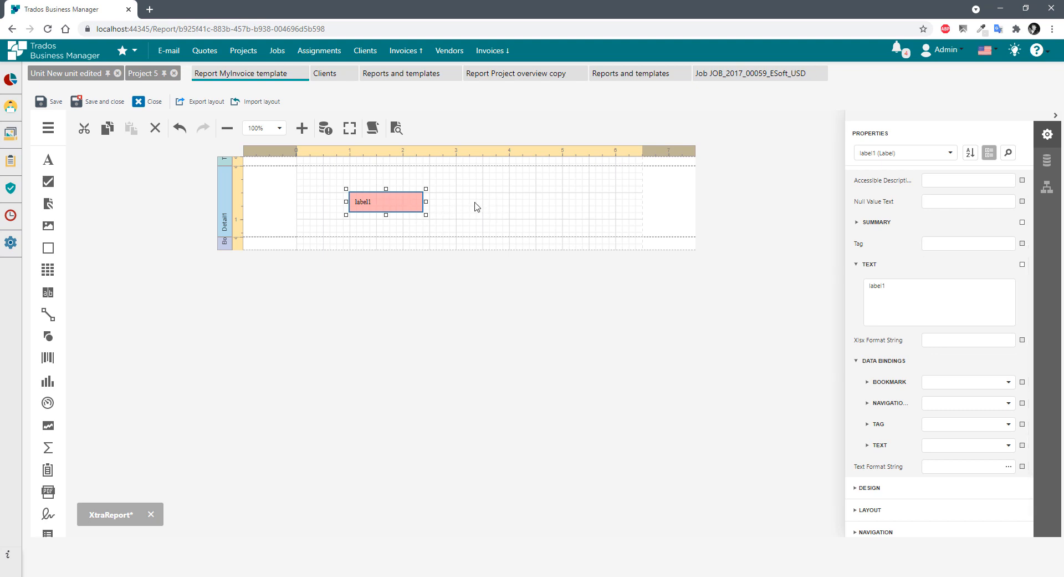
Replace the label's text with "ksdkjfdsl" directly on the design surface and keep the label selected.
double_click(366, 204)
text(ksdkjfds)
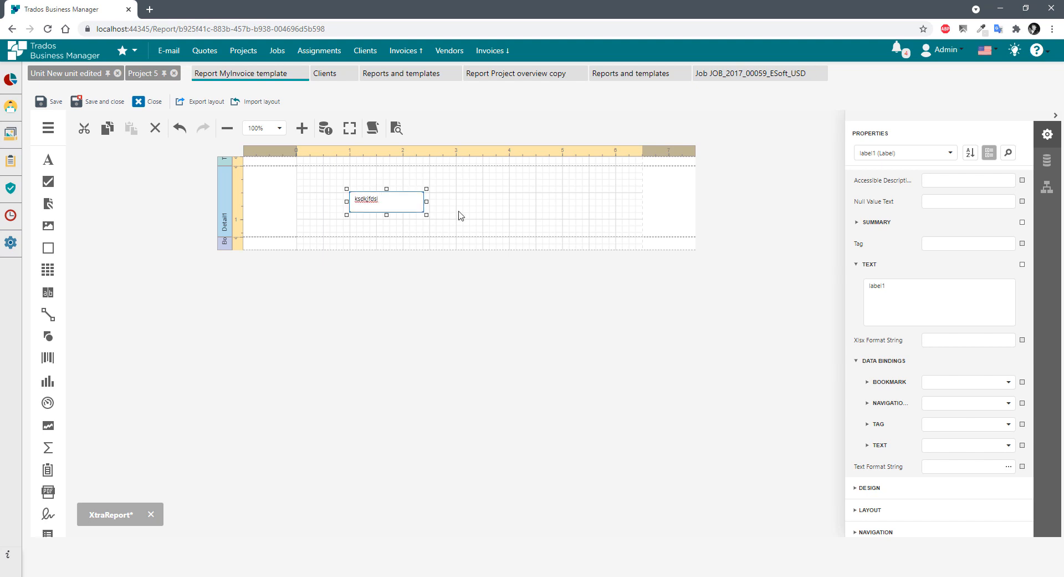
click(481, 197)
click(363, 207)
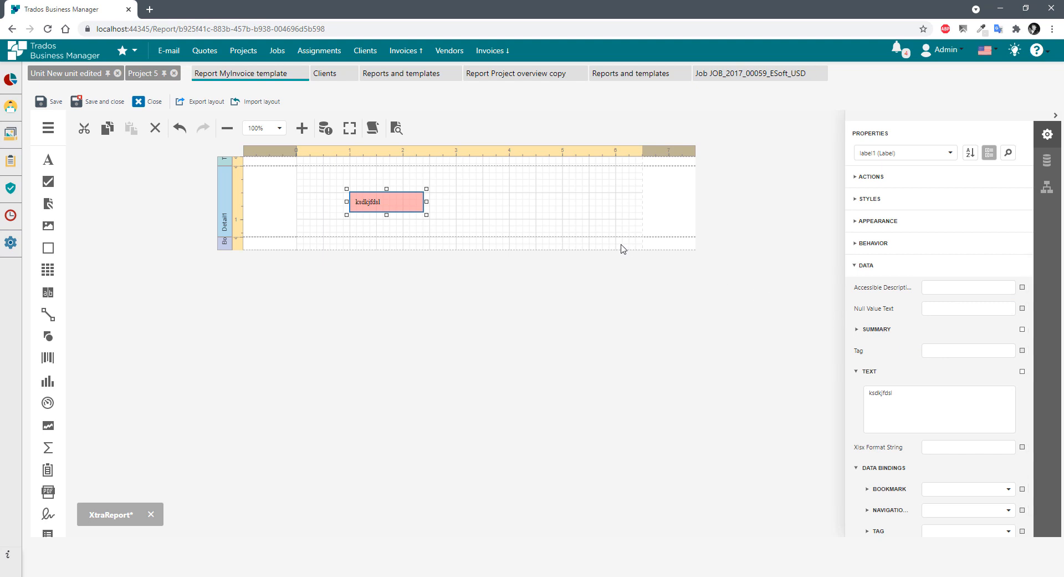
Bind the label's text to the Number field of the Invoice data source.
scroll(893, 333, down, 1)
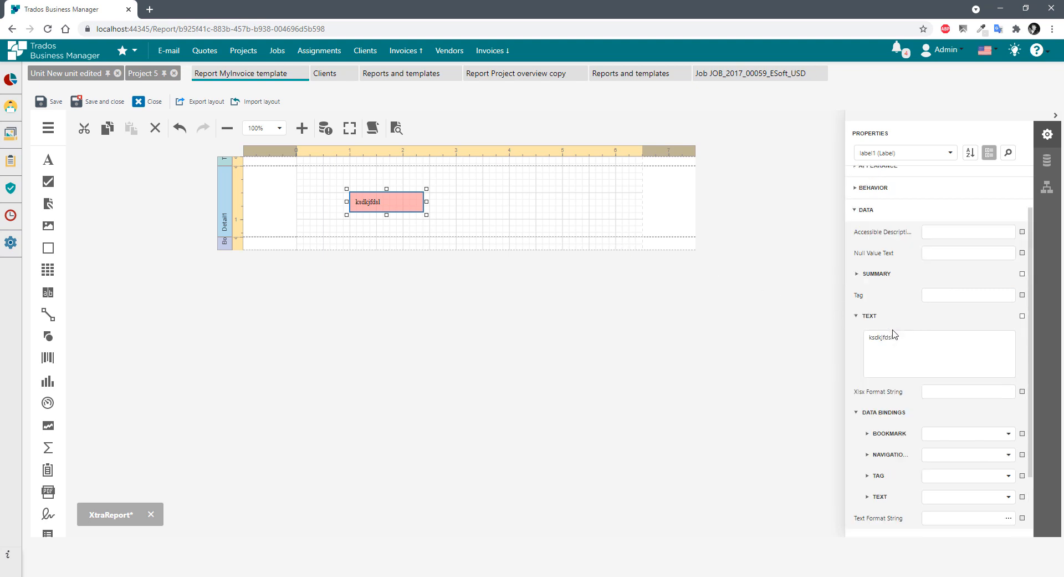
scroll(894, 333, down, 2)
scroll(893, 332, up, 2)
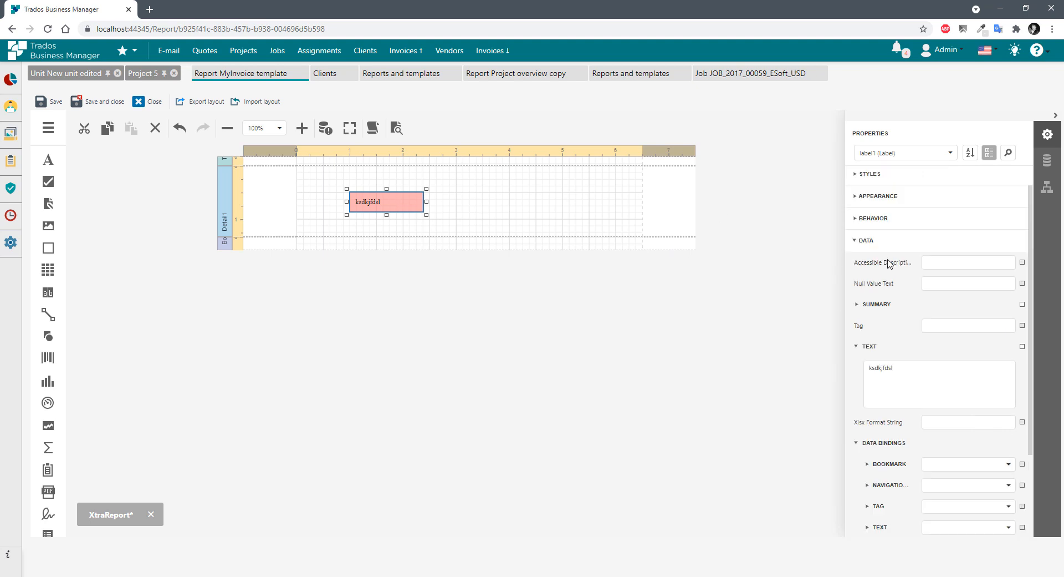
scroll(912, 382, down, 2)
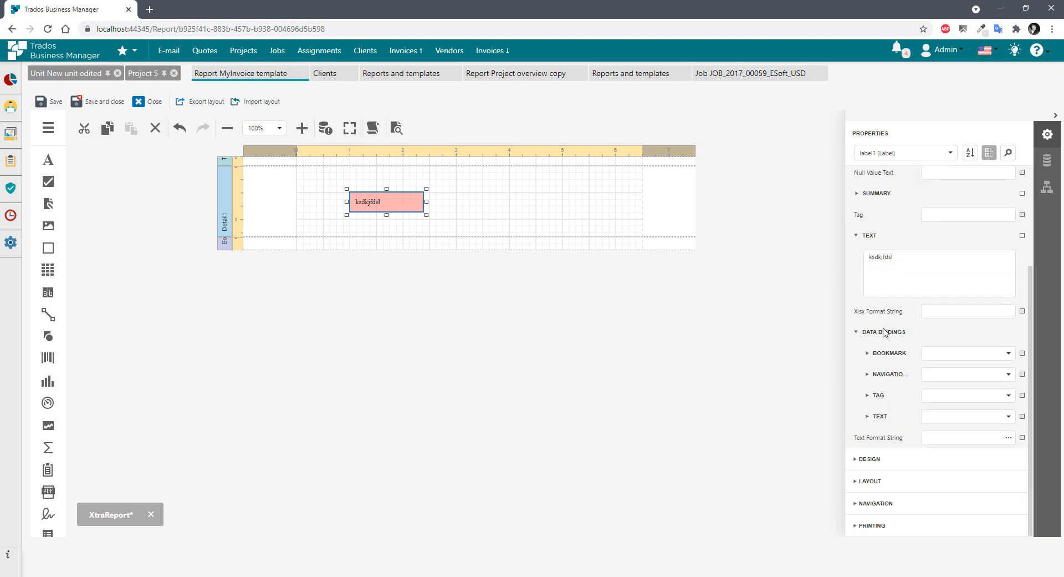
click(1008, 417)
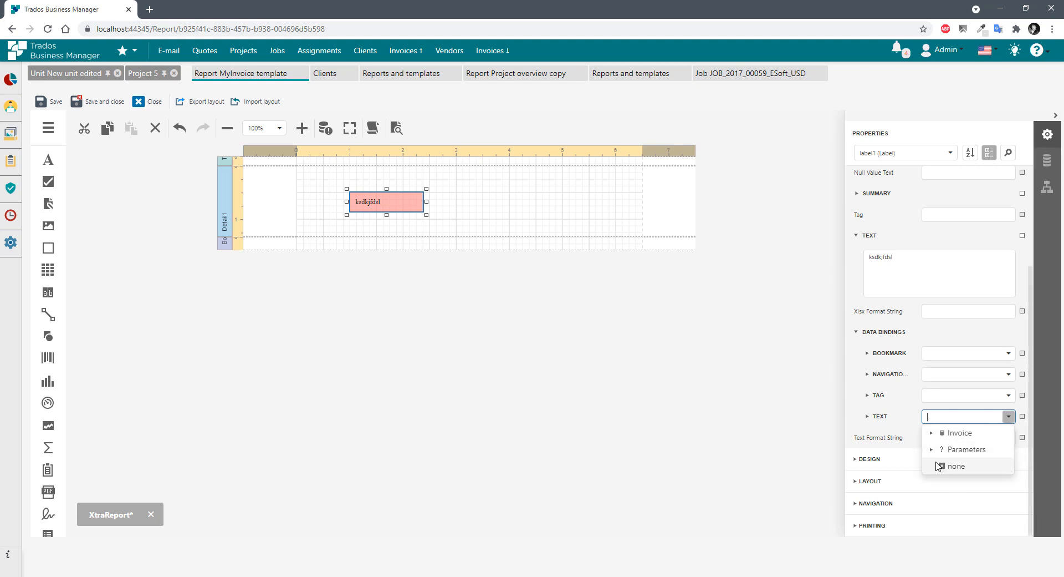
click(932, 433)
scroll(965, 347, down, 3)
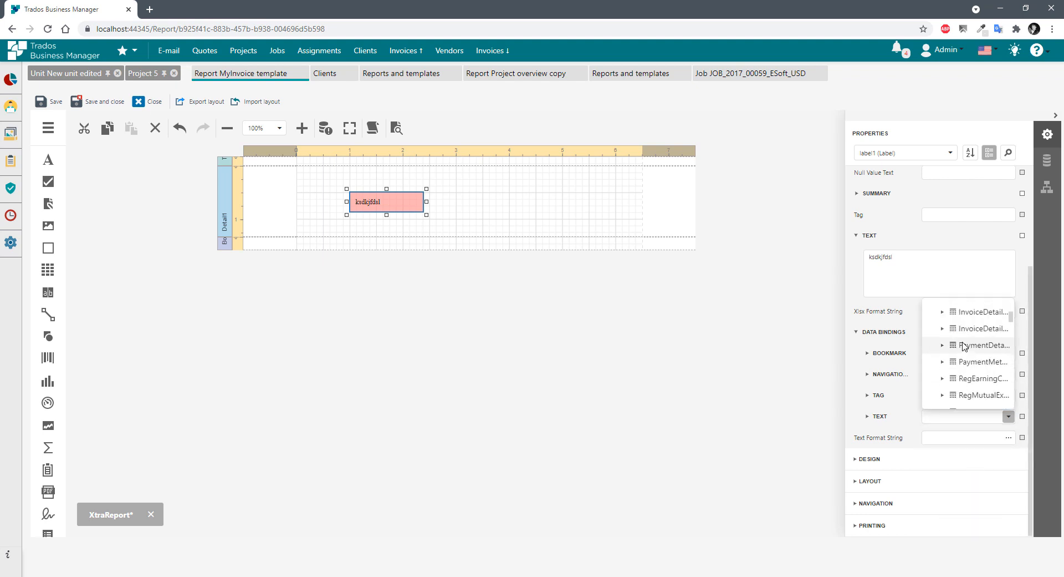
scroll(965, 347, down, 5)
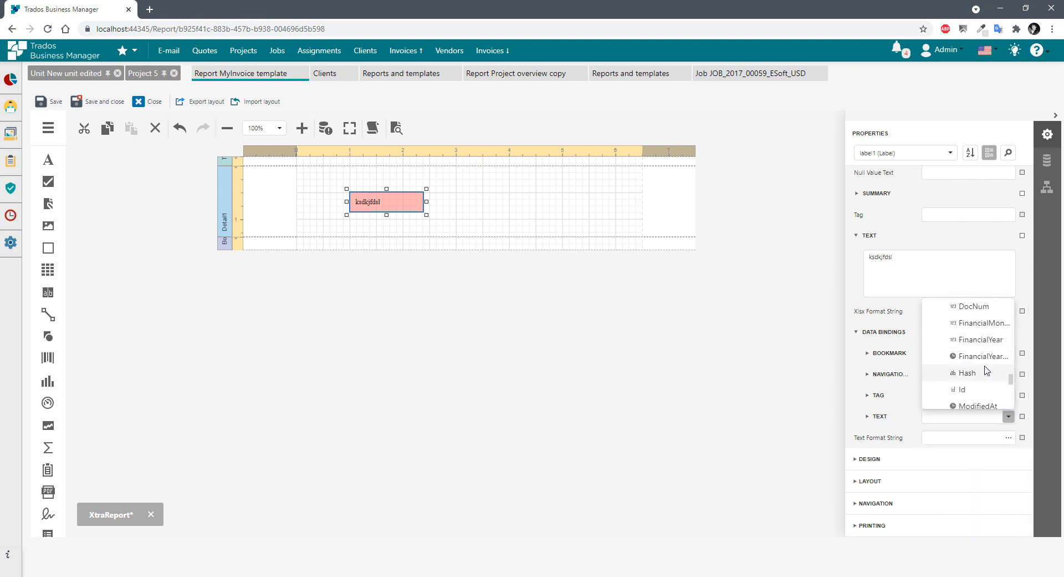
scroll(987, 371, down, 3)
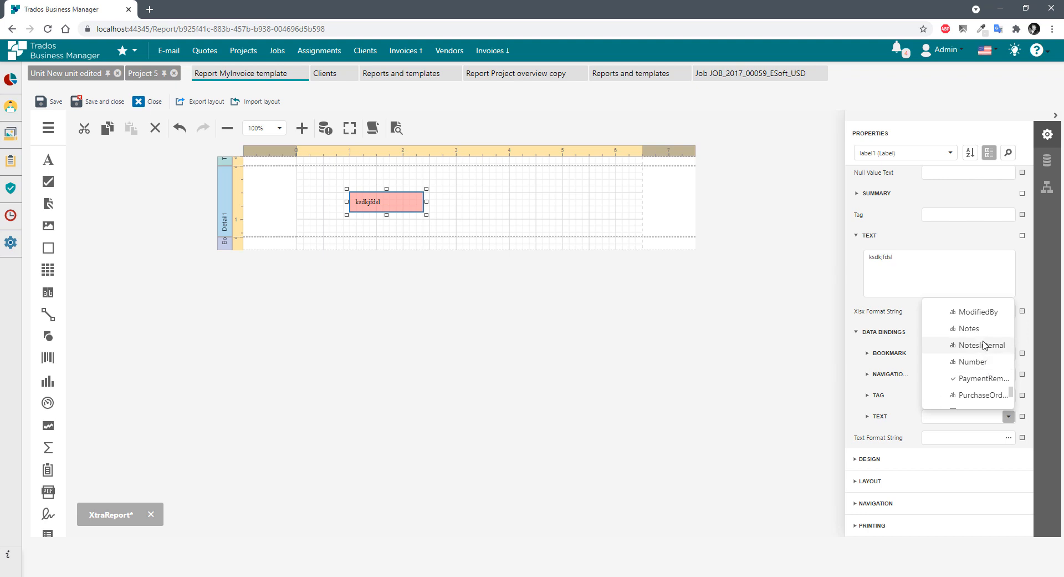
click(975, 361)
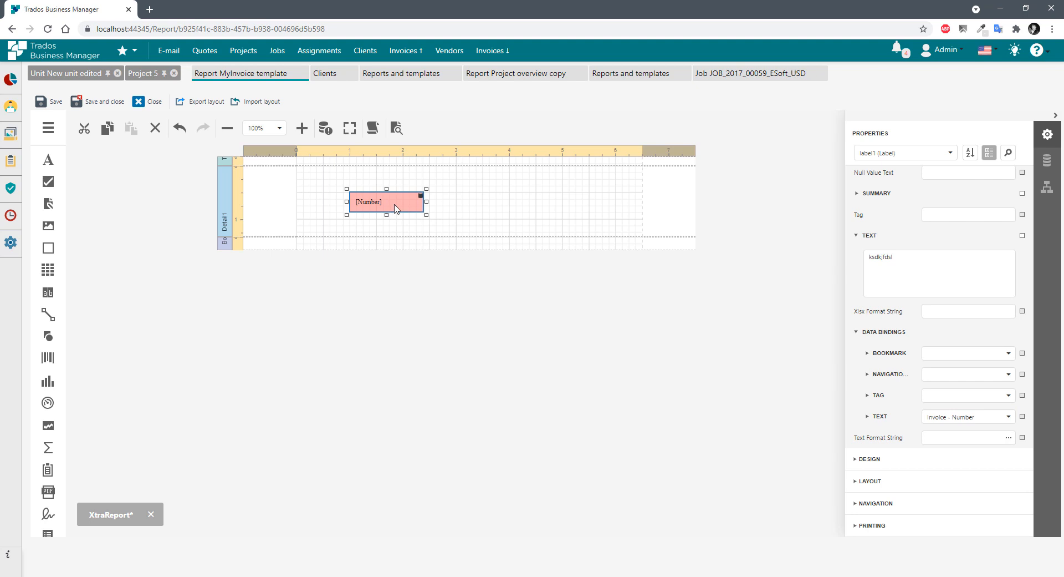
Examine the design properties of the label and of the whole report.
double_click(909, 262)
click(868, 460)
scroll(871, 460, down, 1)
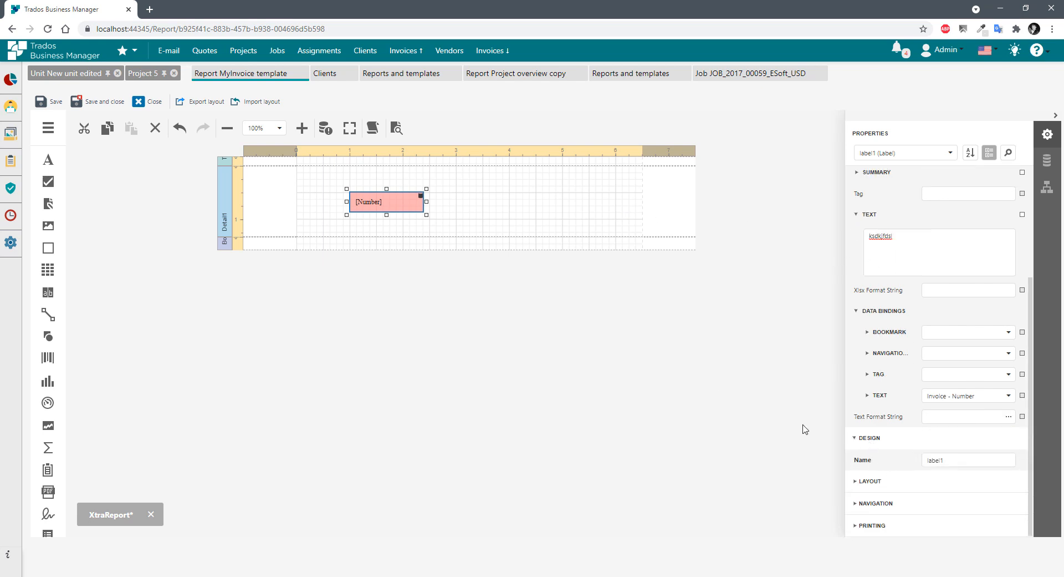
click(731, 211)
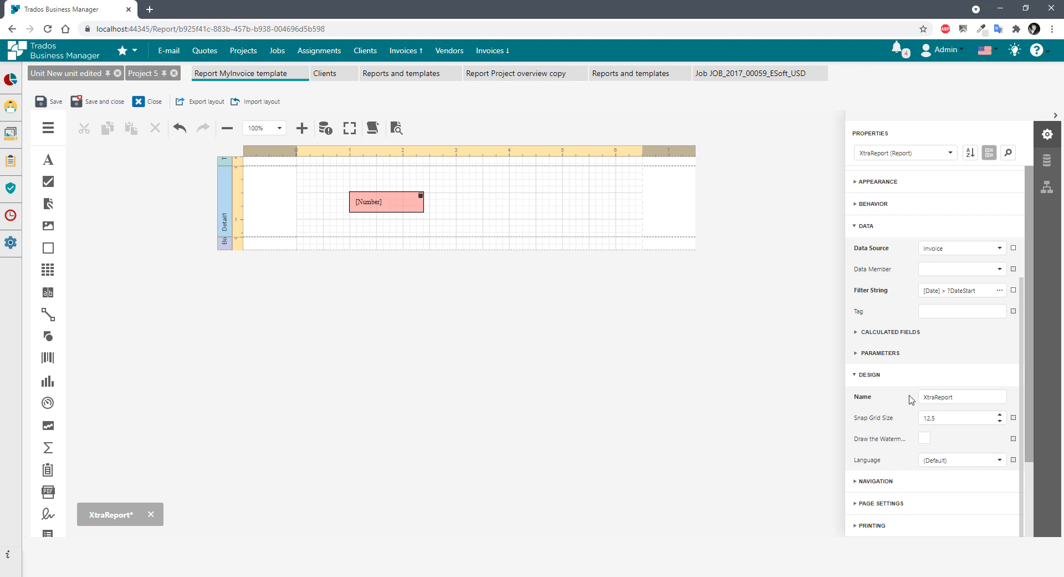
click(863, 376)
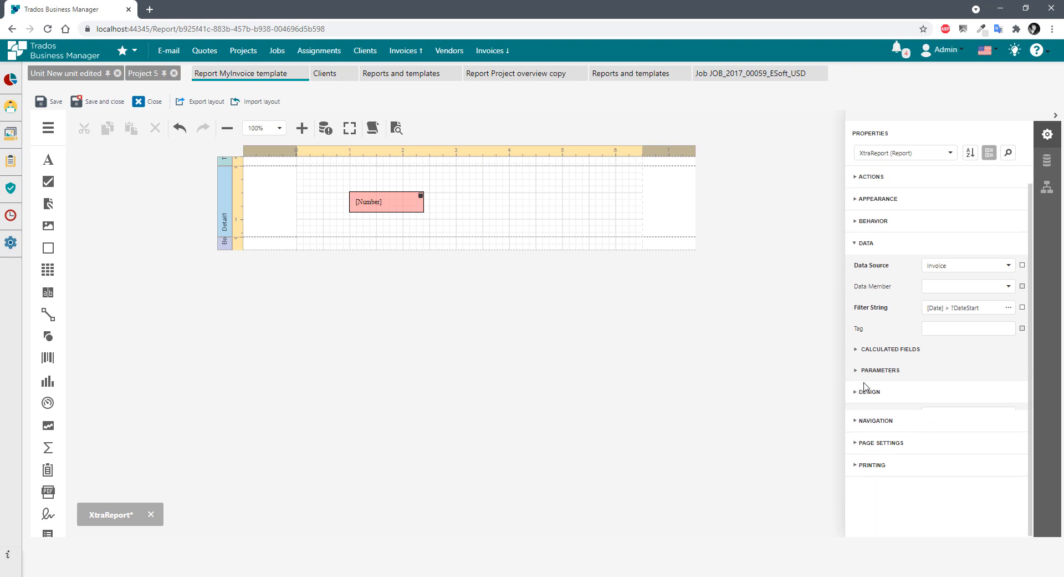
Review the report's page settings, such as orientation, paper kind and margins.
click(878, 436)
scroll(917, 437, down, 2)
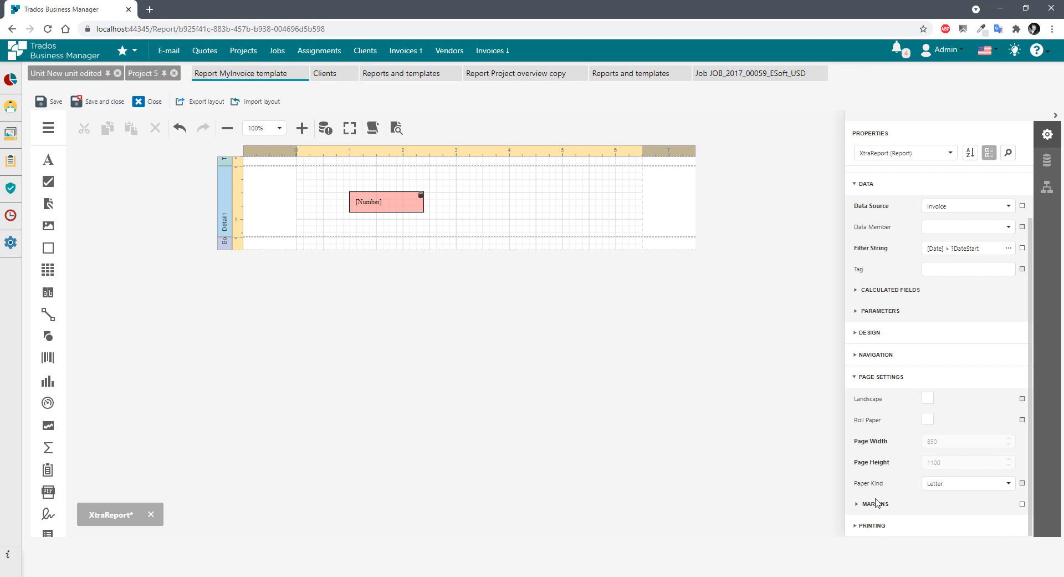
click(871, 378)
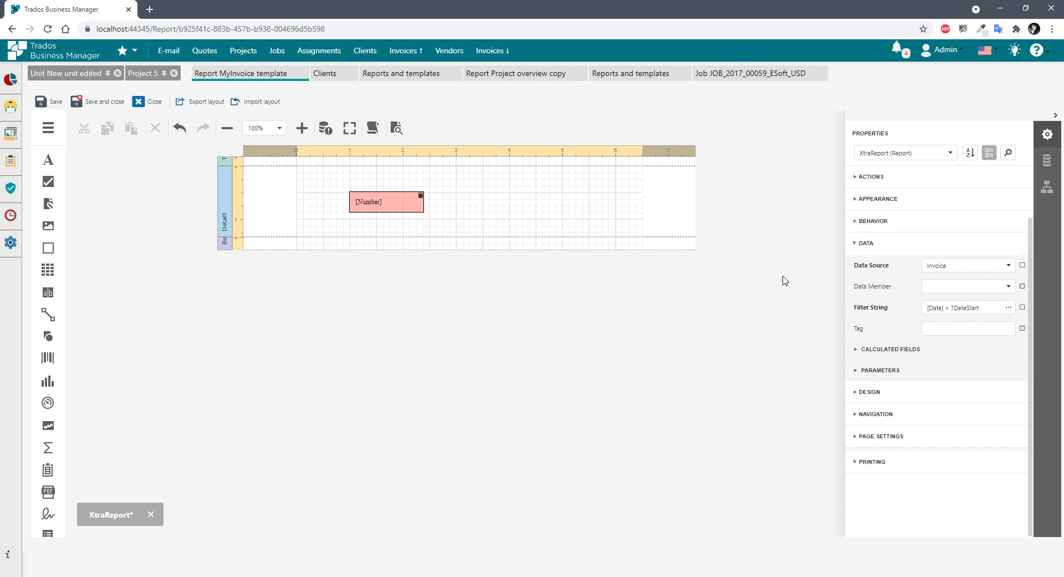
Compare the available actions and properties of the Detail1 band with those of the whole report.
click(576, 183)
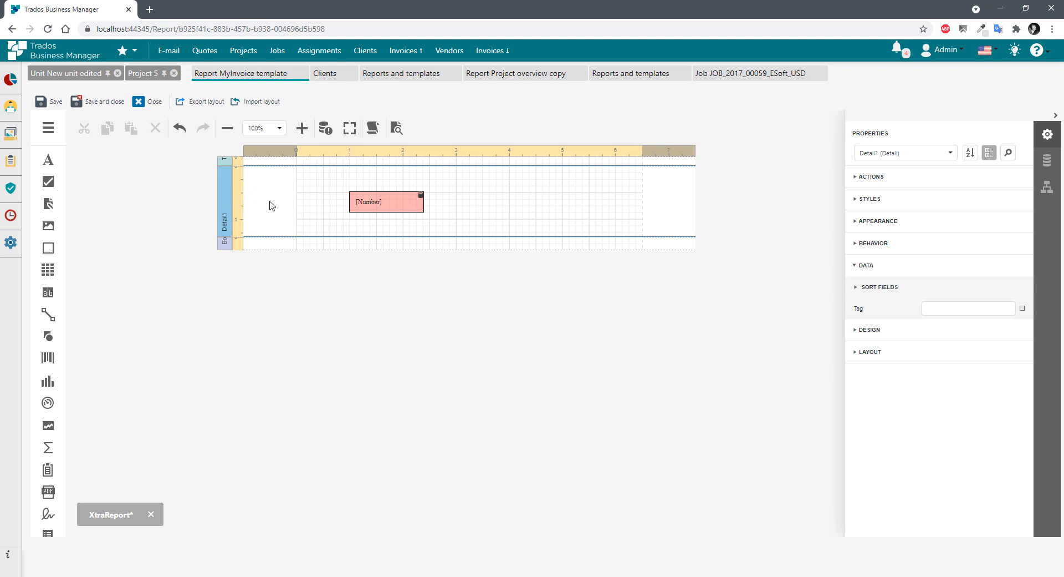
click(226, 213)
click(225, 176)
click(875, 177)
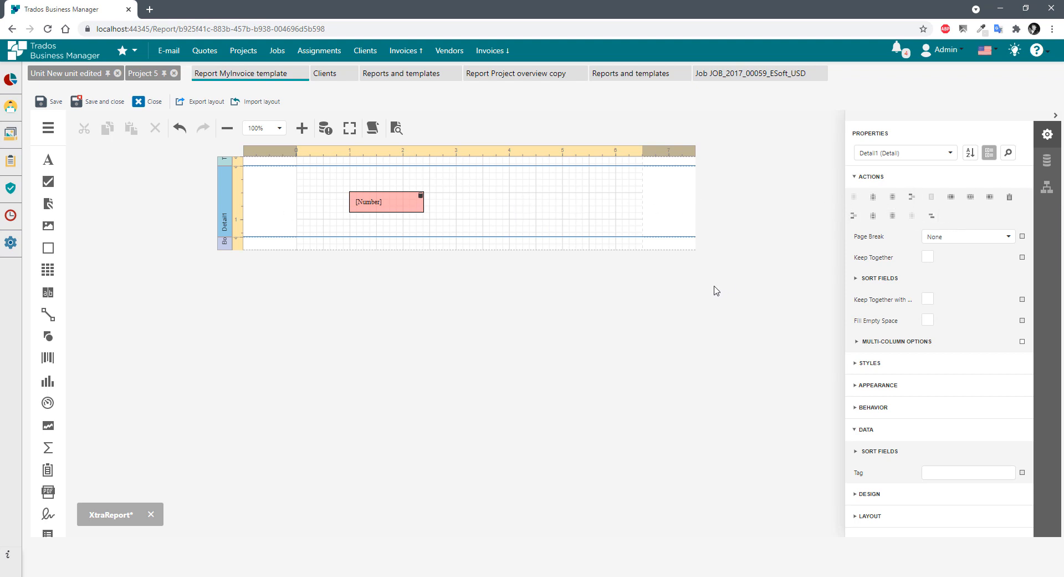
click(743, 224)
click(562, 195)
click(718, 208)
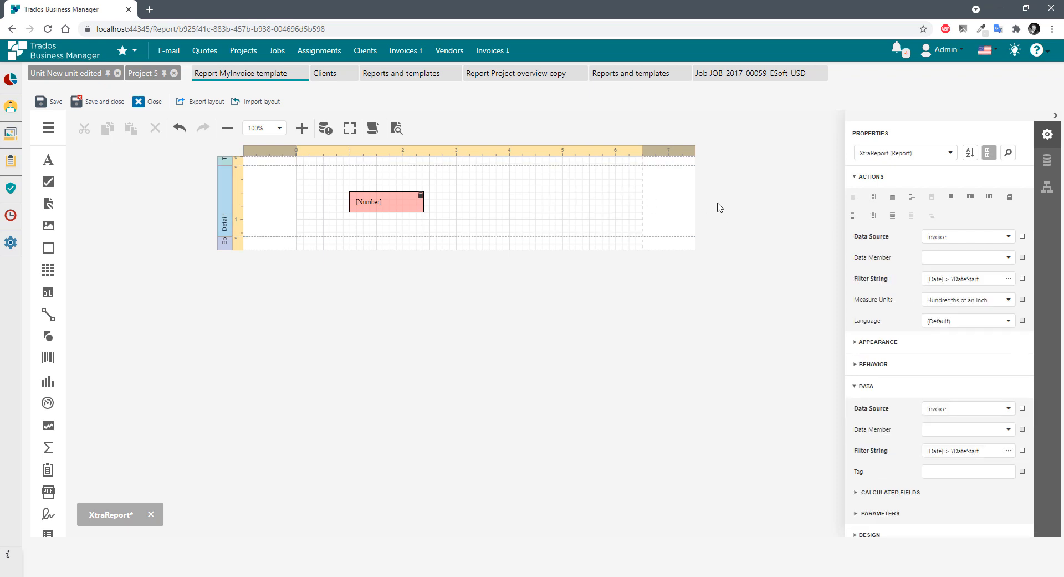
click(549, 195)
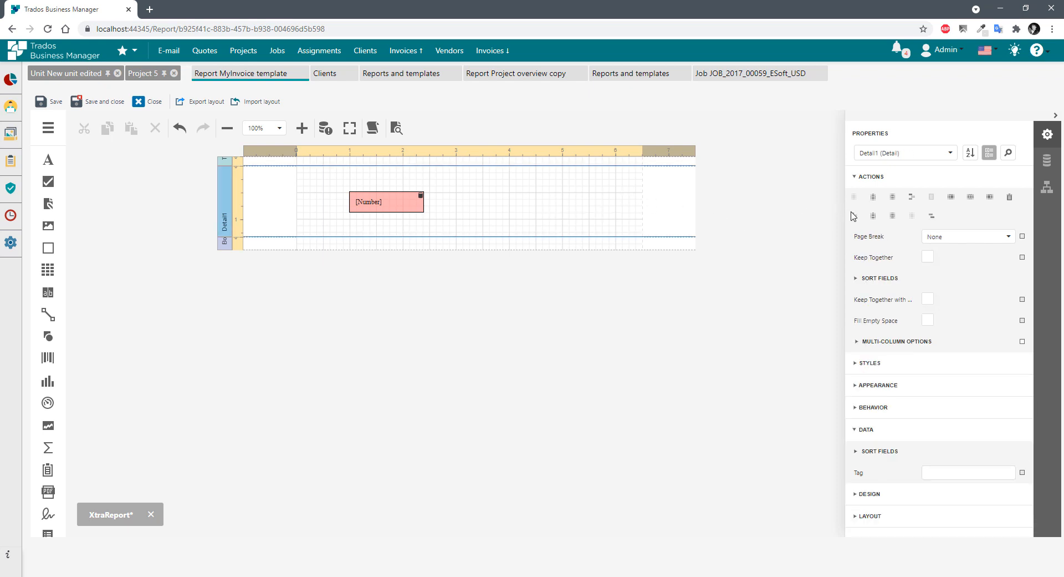
click(780, 205)
click(553, 201)
click(767, 183)
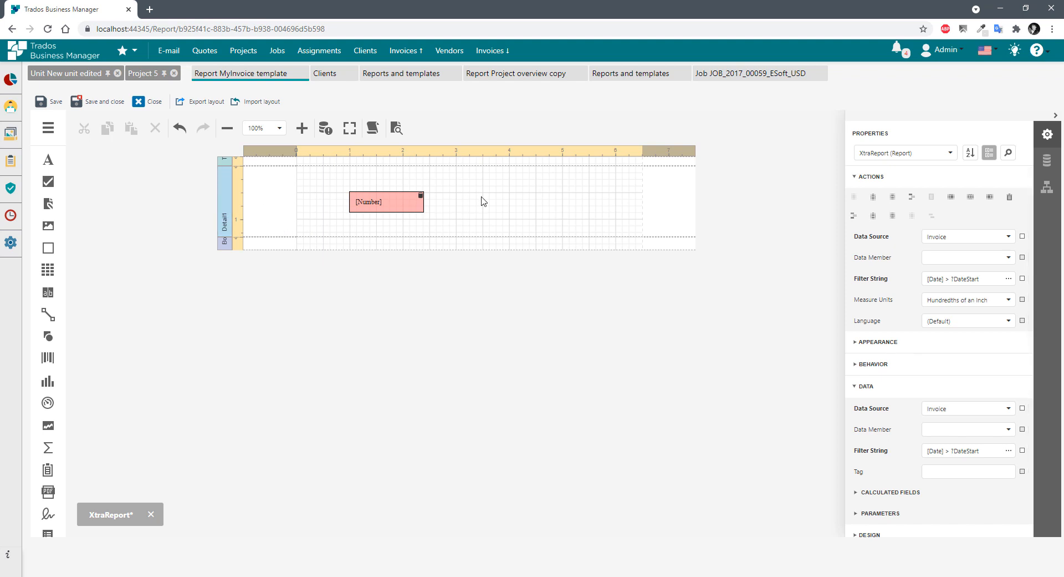
click(511, 203)
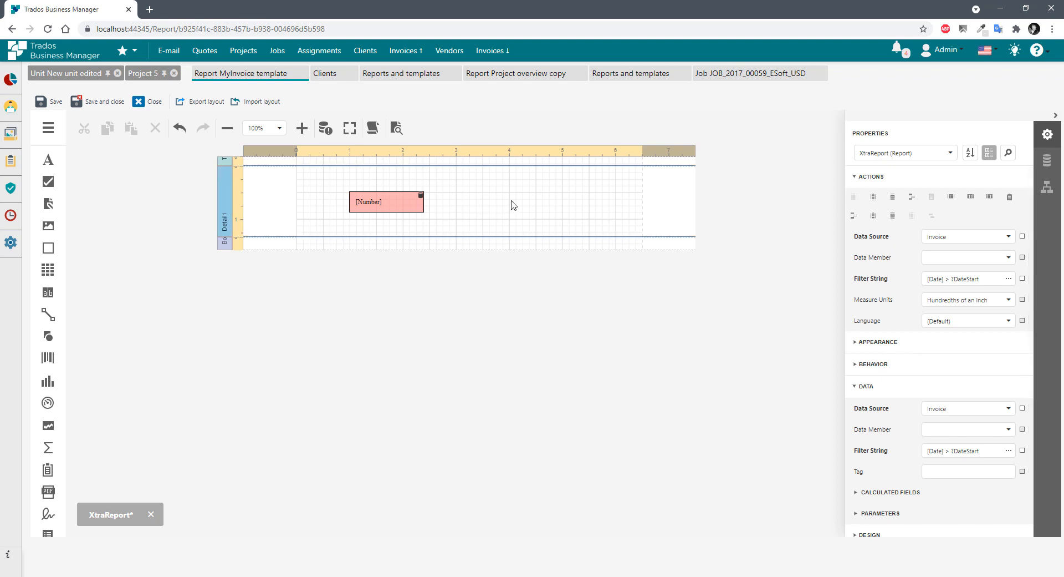
click(758, 216)
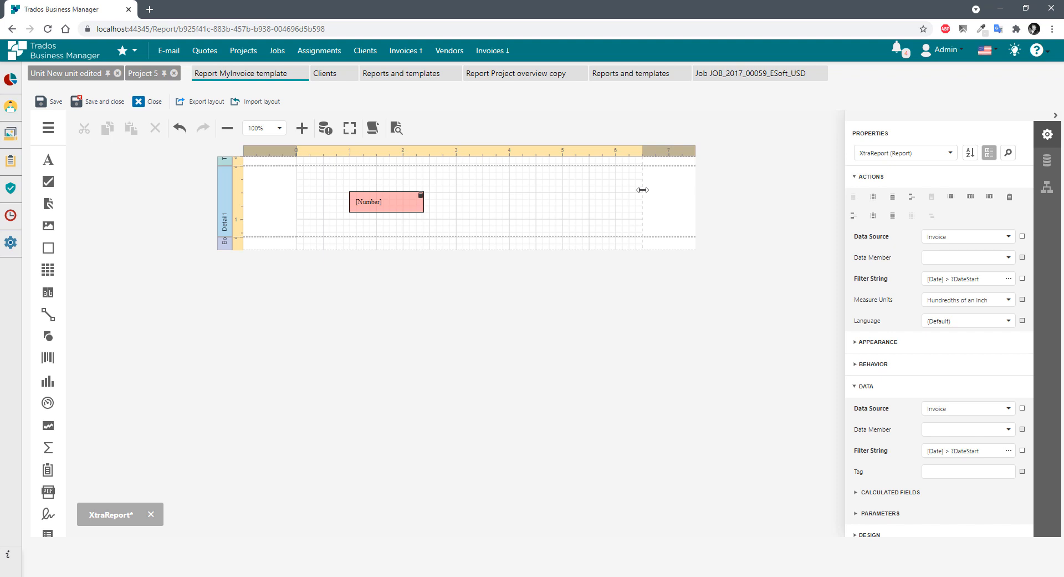
Examine the collections and fields of the Invoice data source, and the available actions of the Detail1 band.
click(1046, 162)
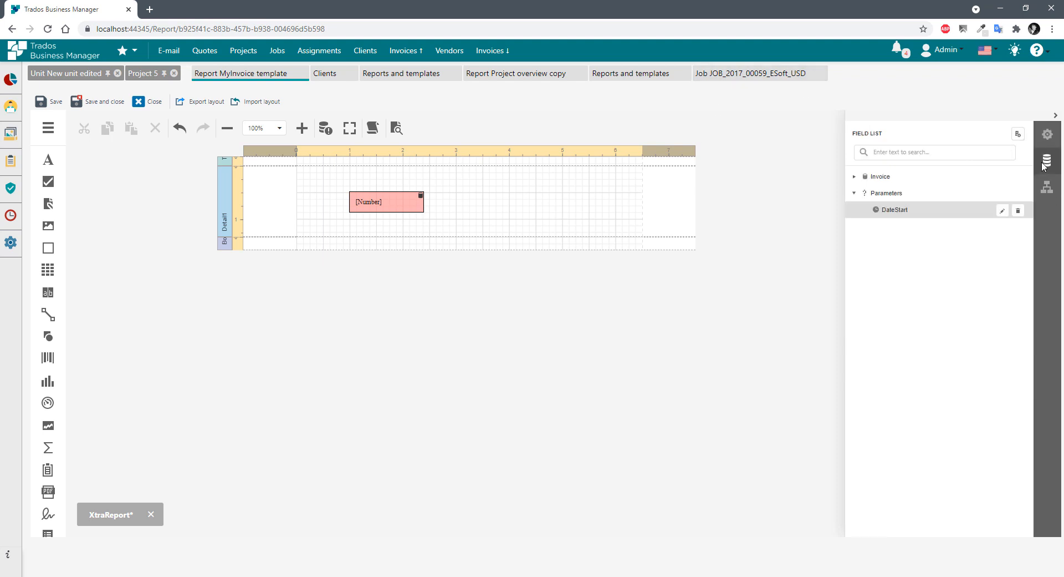
click(854, 176)
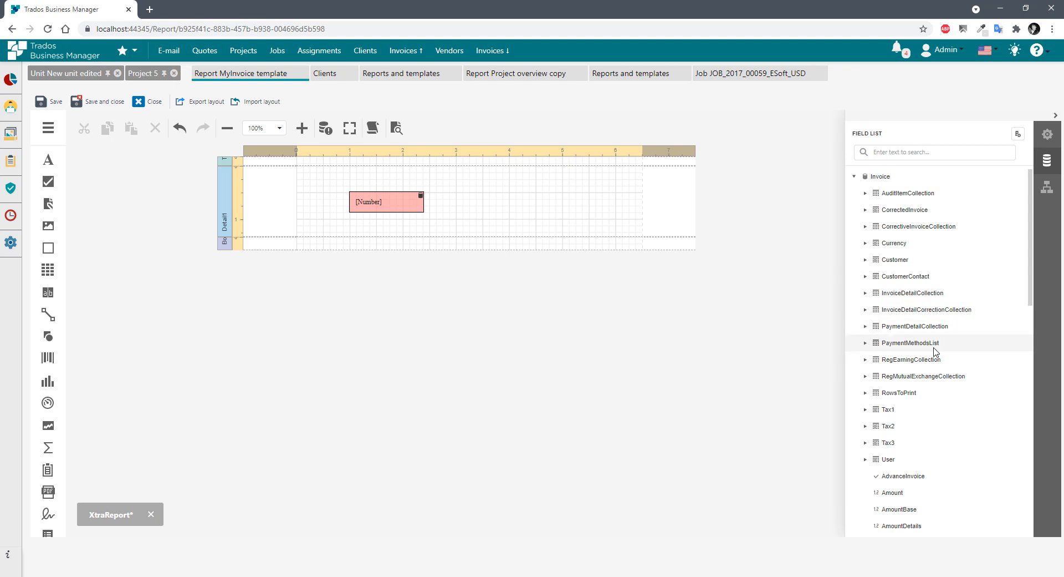
click(913, 362)
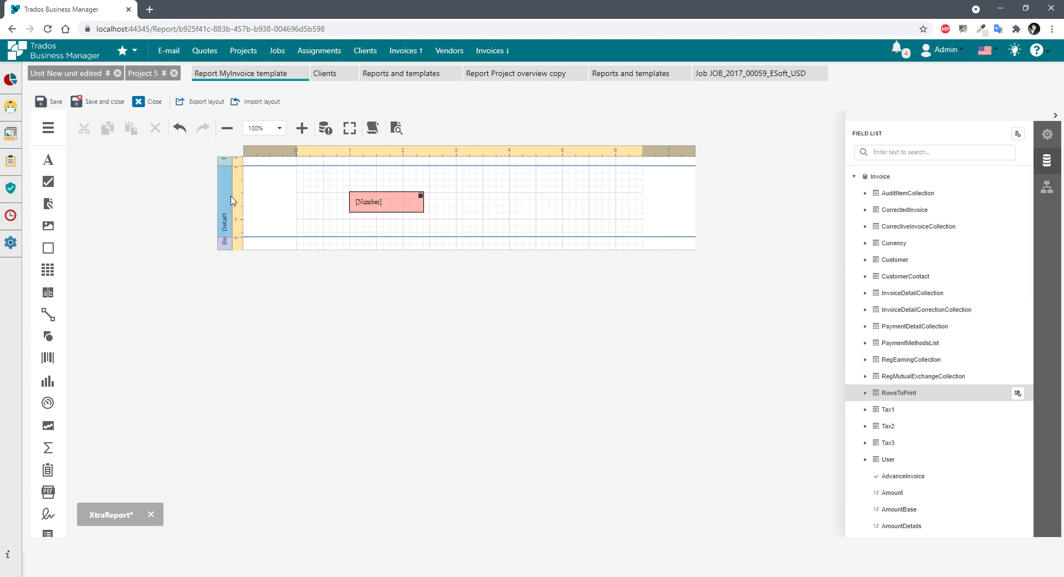
click(1048, 134)
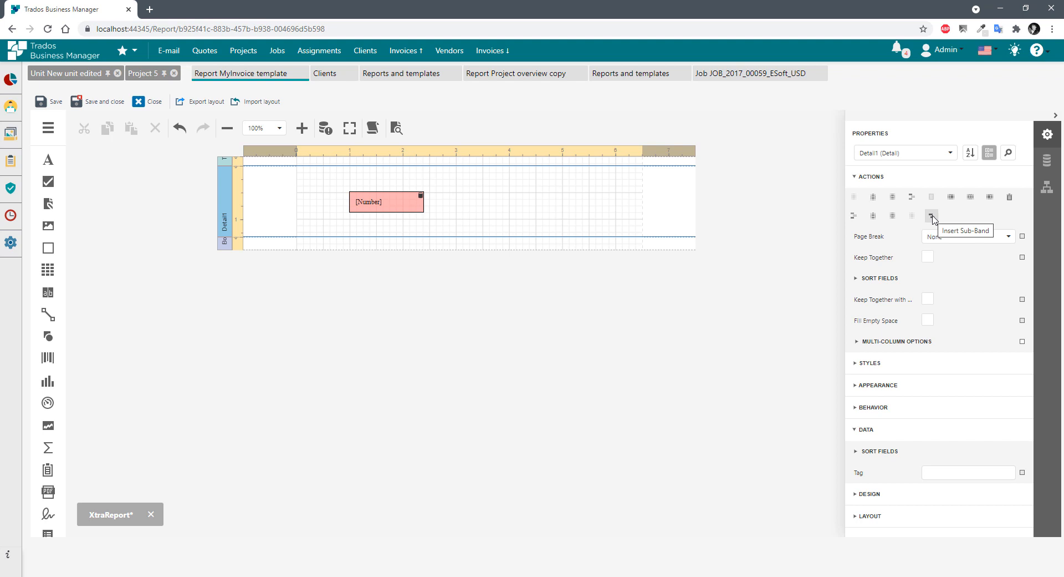
Move the Number label slightly up in the Detail1 band and add a second label directly beneath it.
click(369, 202)
drag(369, 202, 361, 183)
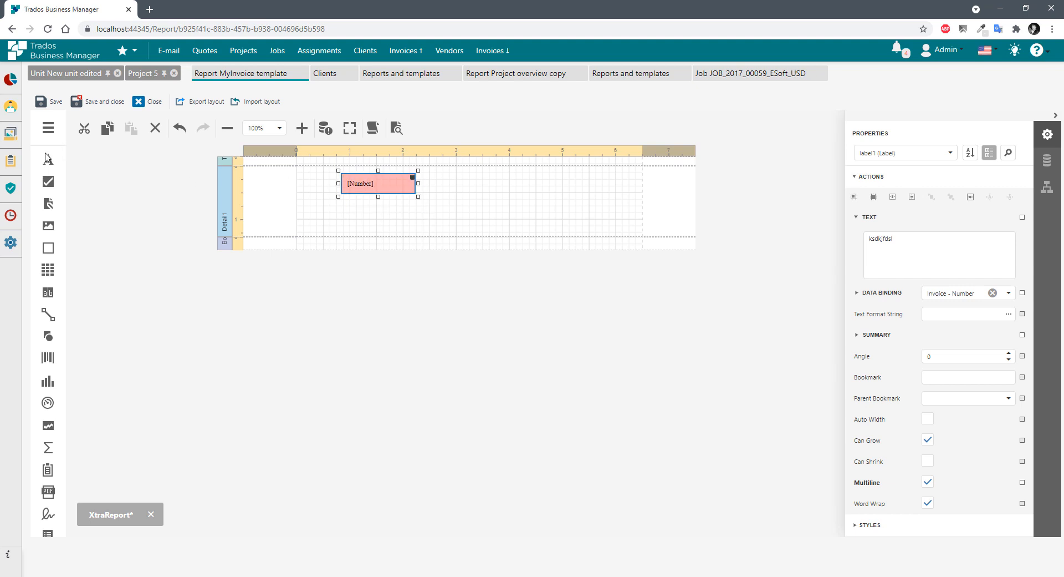
drag(48, 160, 342, 201)
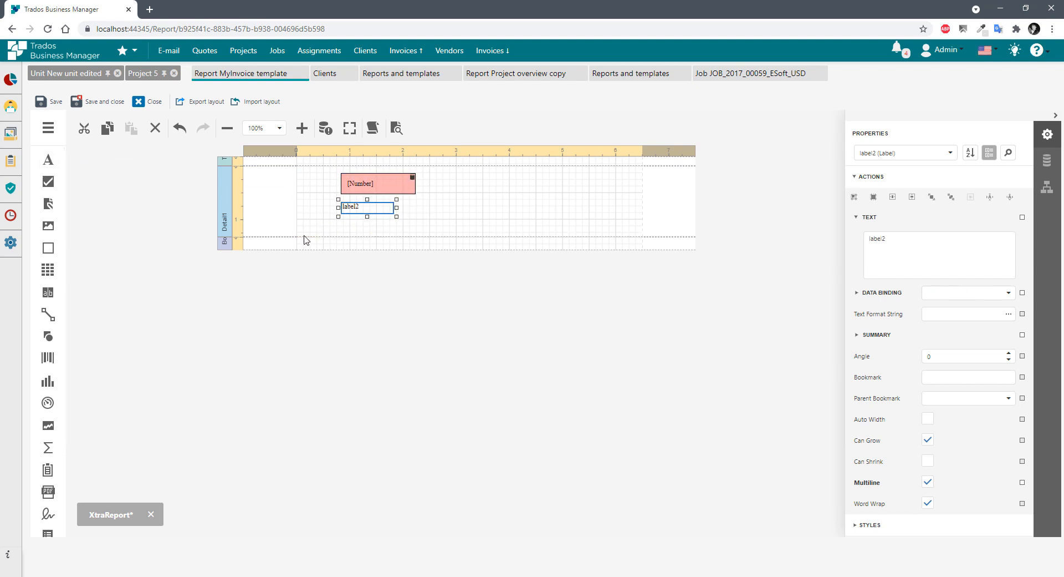
Insert a sub-band under the Detail1 band, compare it with its parent band, and delete it.
click(531, 221)
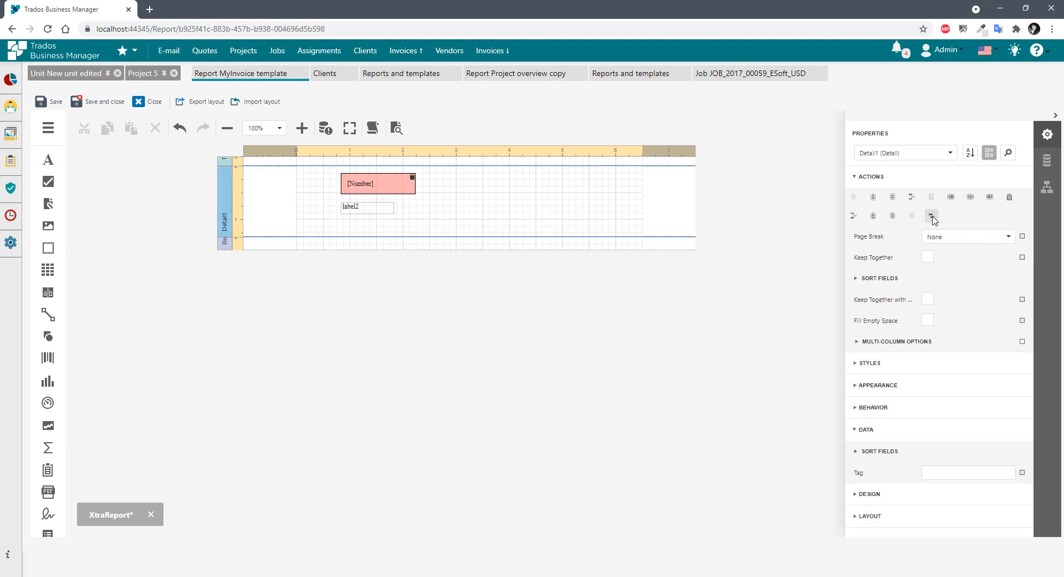
click(931, 217)
click(240, 265)
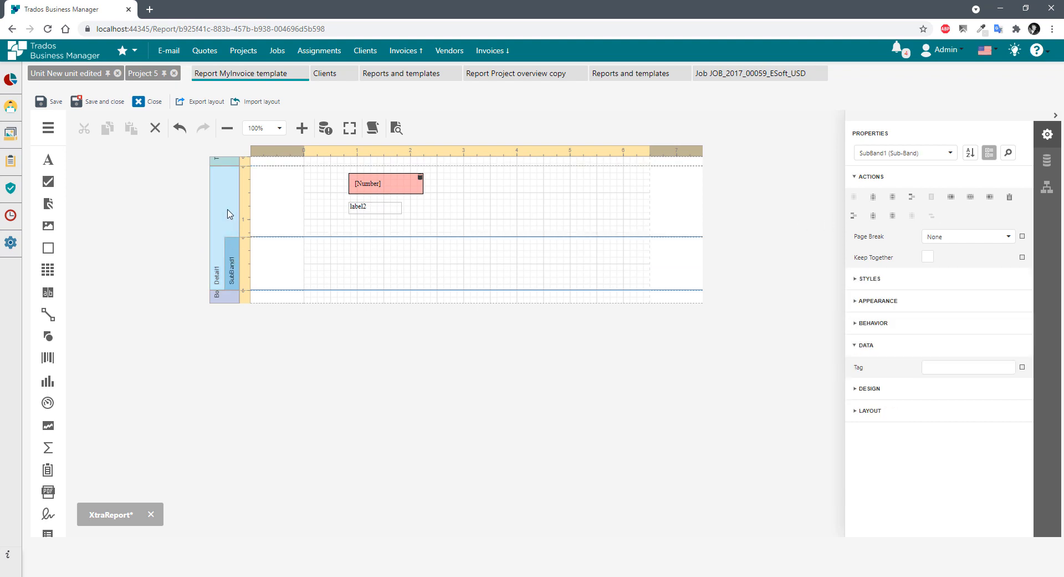
click(230, 222)
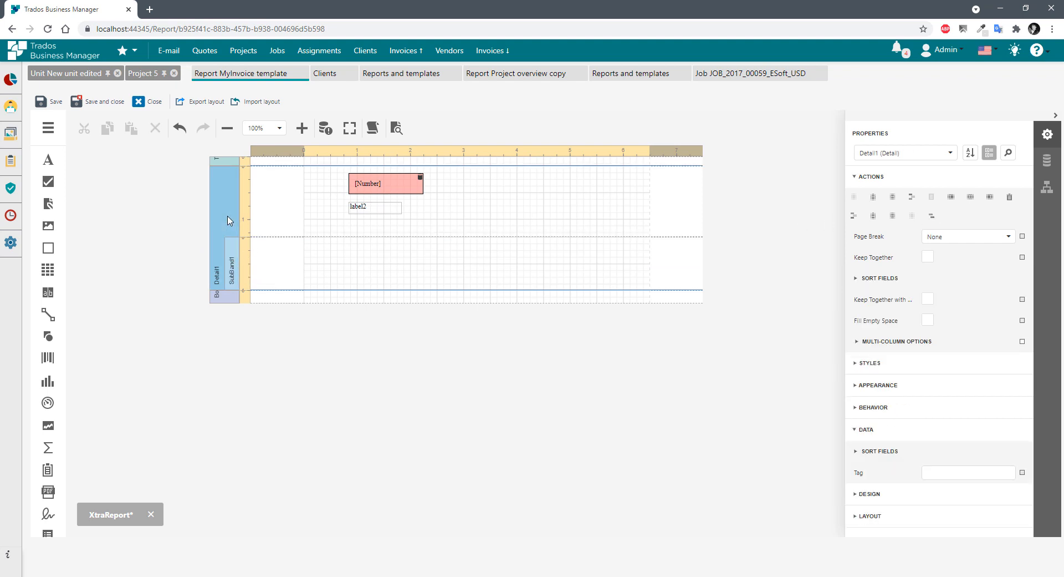
click(232, 261)
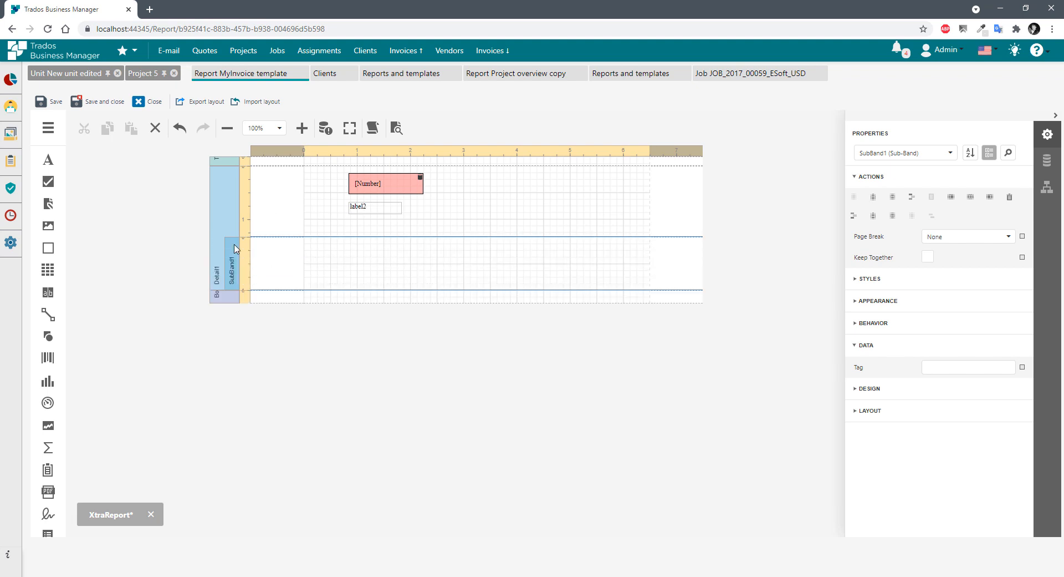
key(Delete)
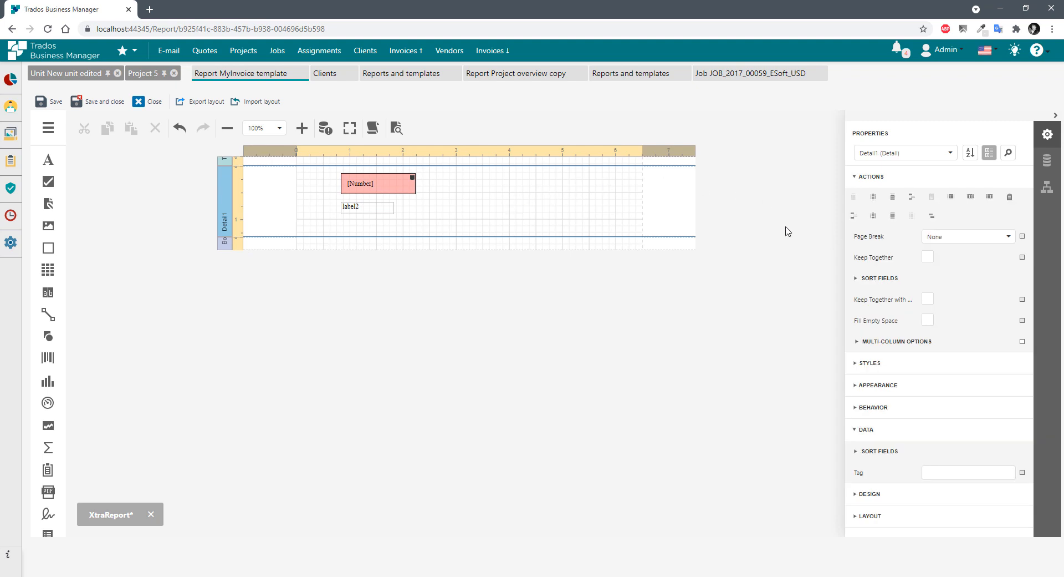
Insert a detail report band below Detail1 and add a report header band inside it.
click(1010, 196)
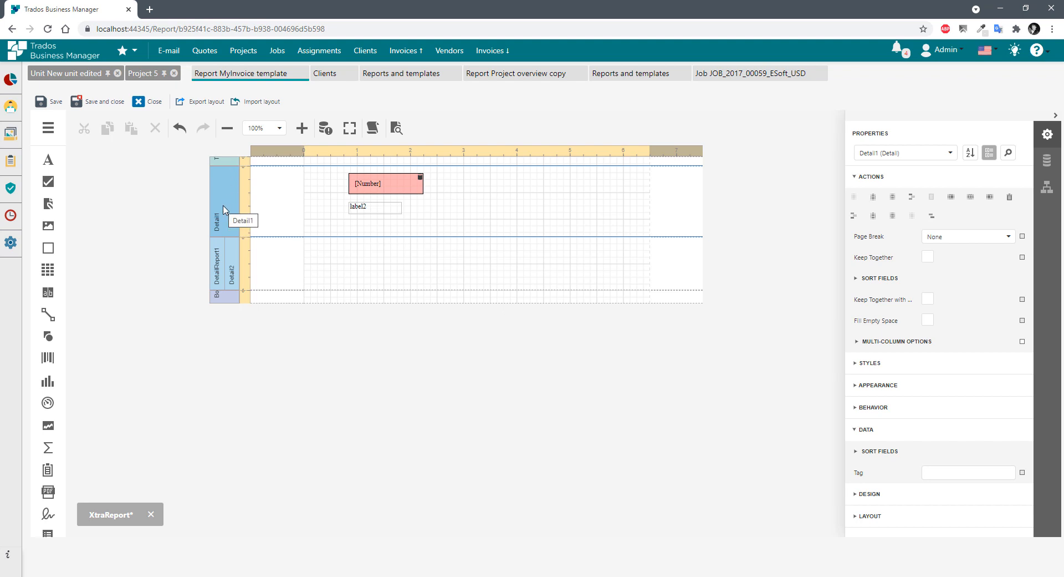
click(217, 272)
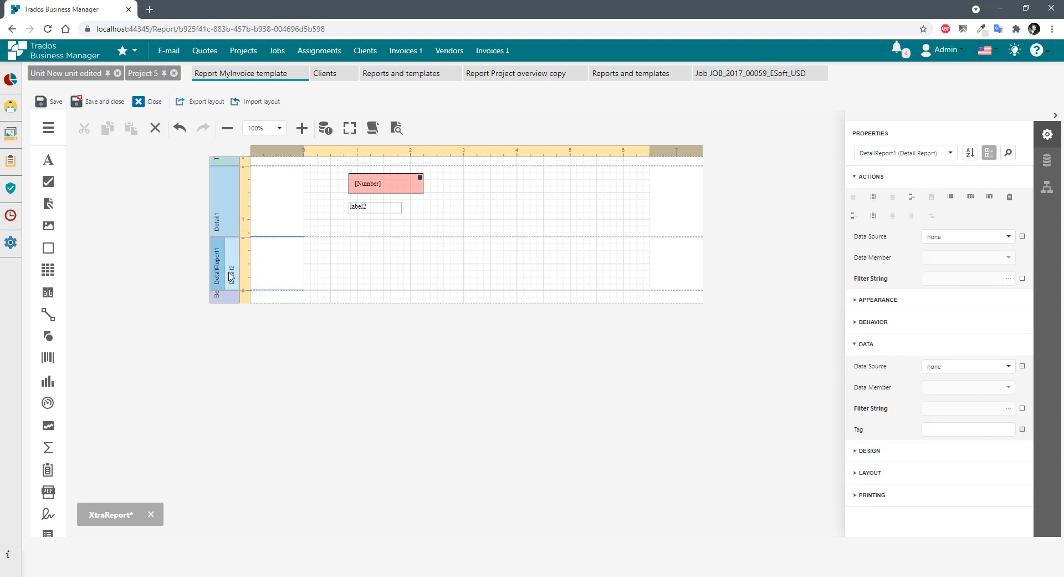
click(231, 279)
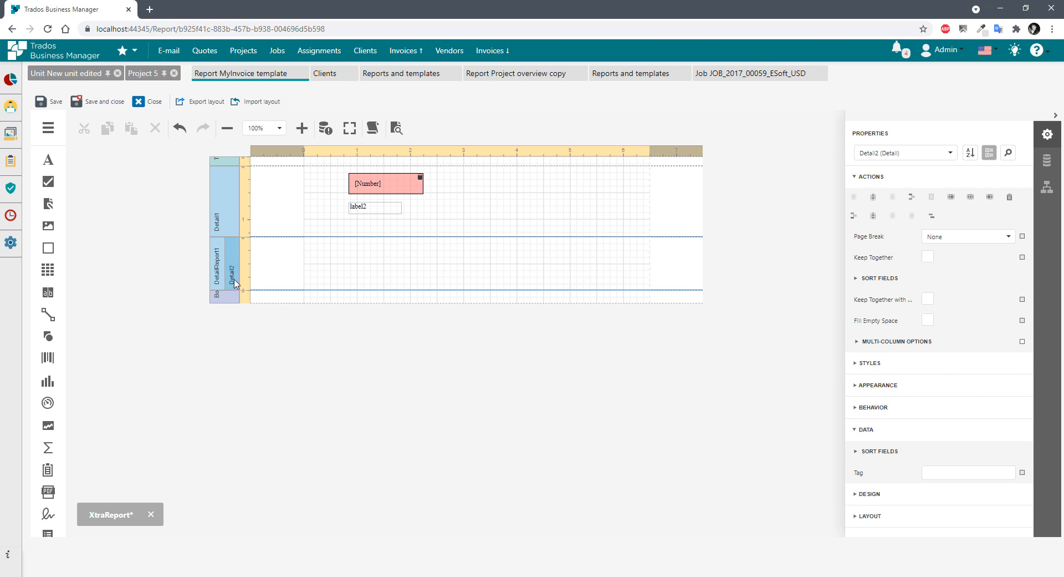
click(231, 280)
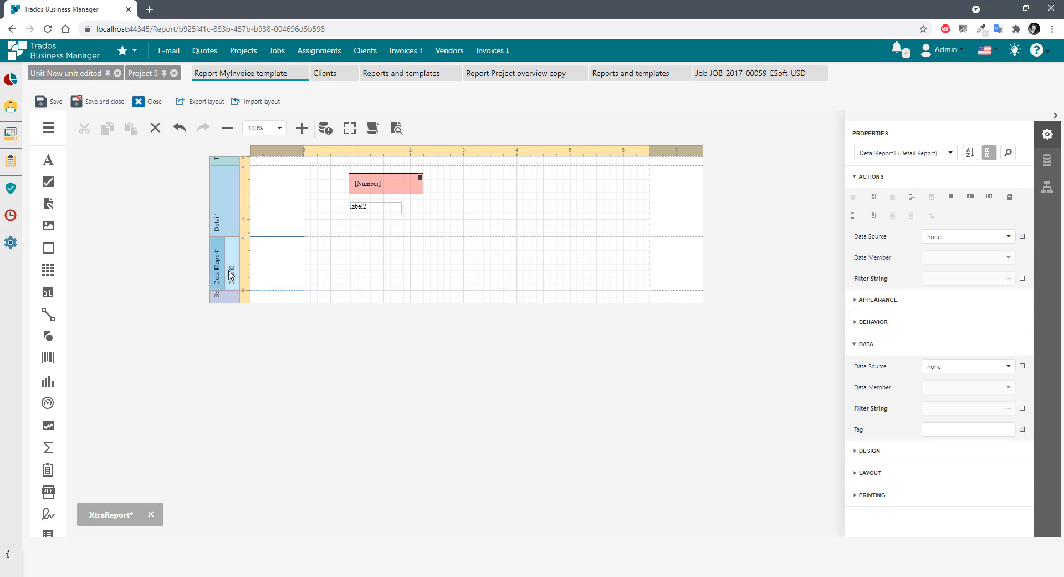
click(873, 197)
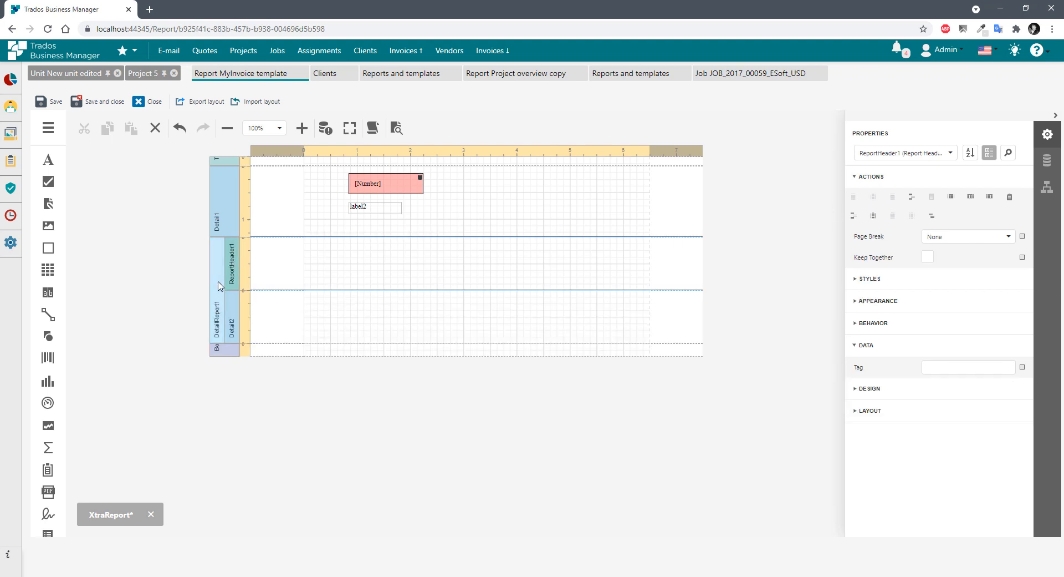
Add a report header band to the main report, and compare the main report's bands with those nested in the detail report.
click(770, 253)
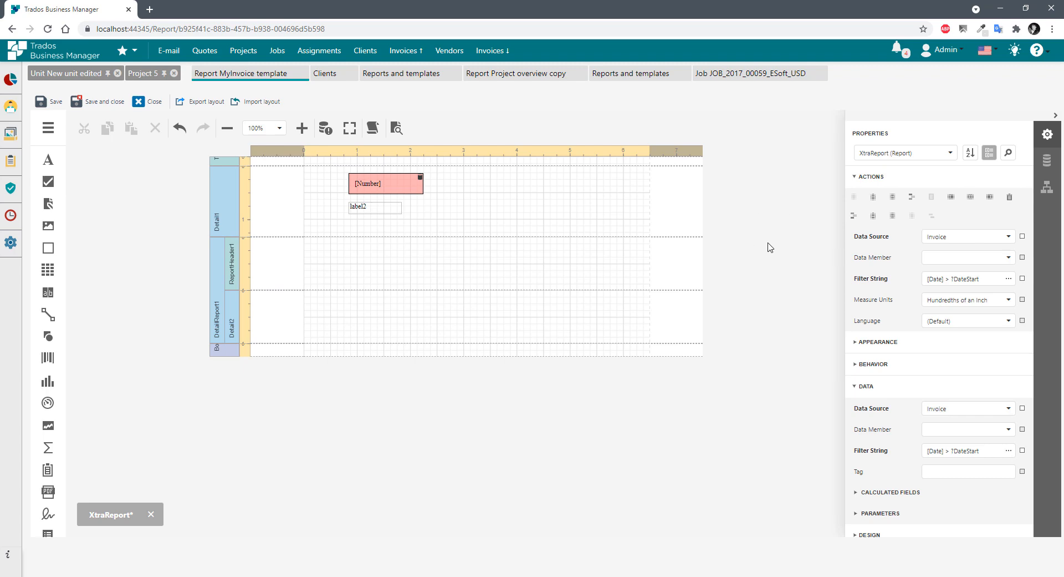
click(873, 197)
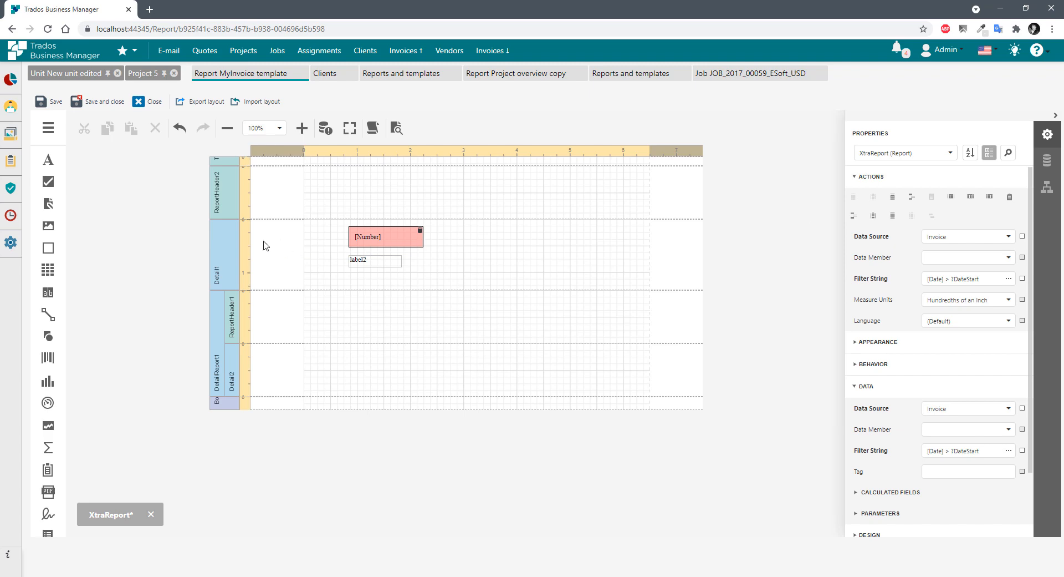
click(224, 193)
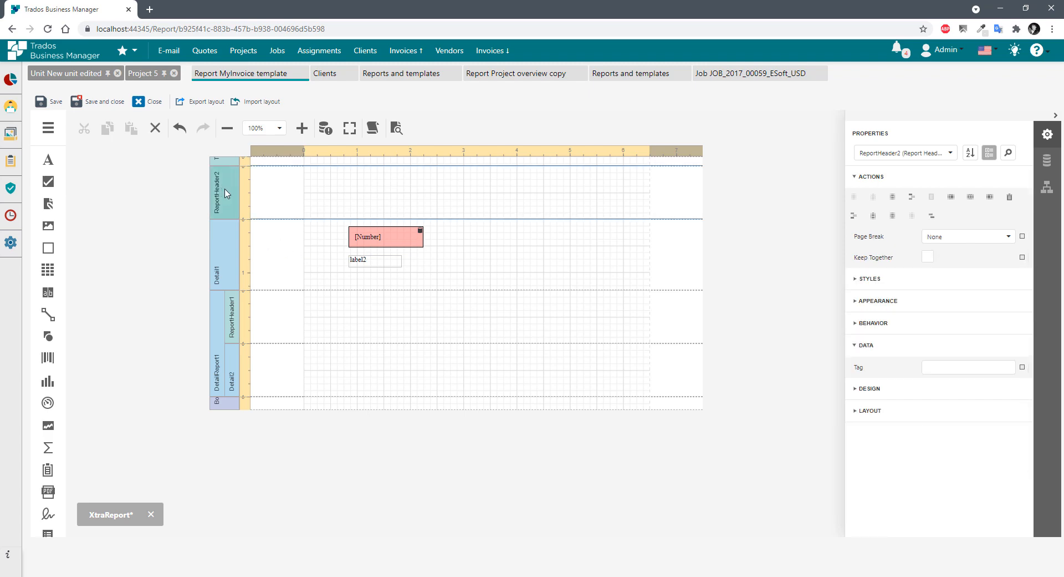
click(223, 262)
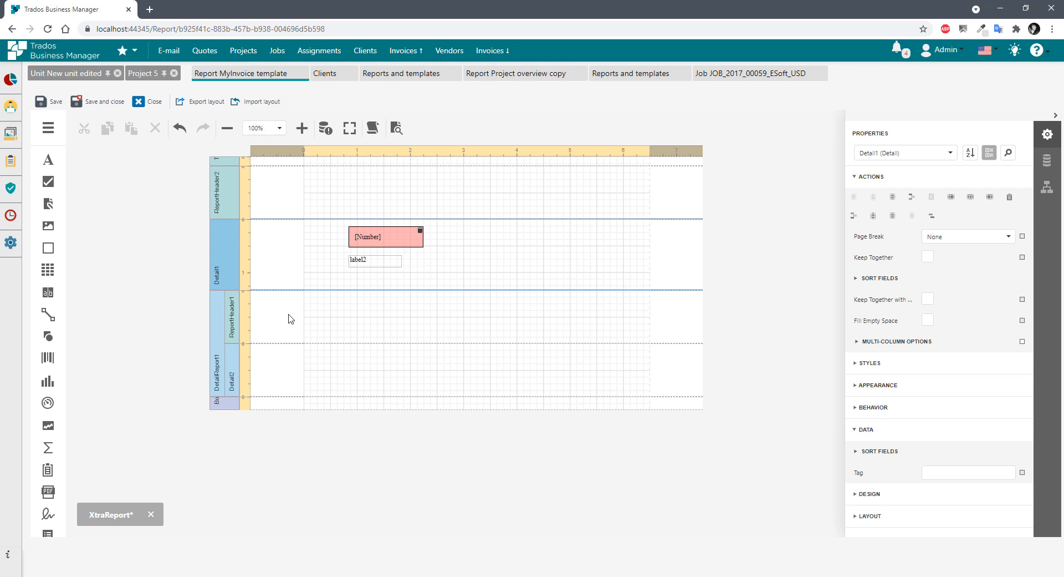
click(220, 361)
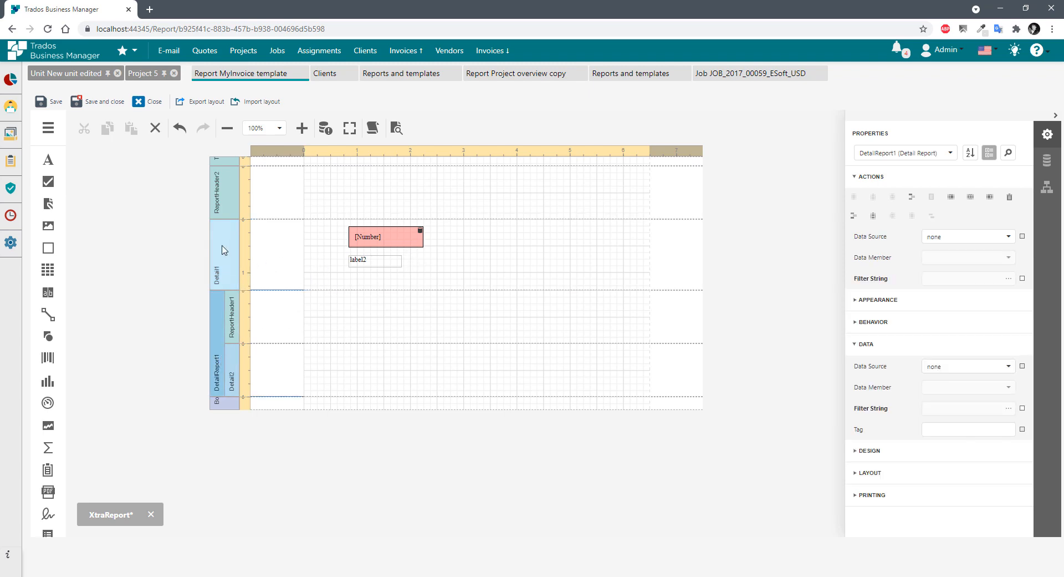
click(233, 325)
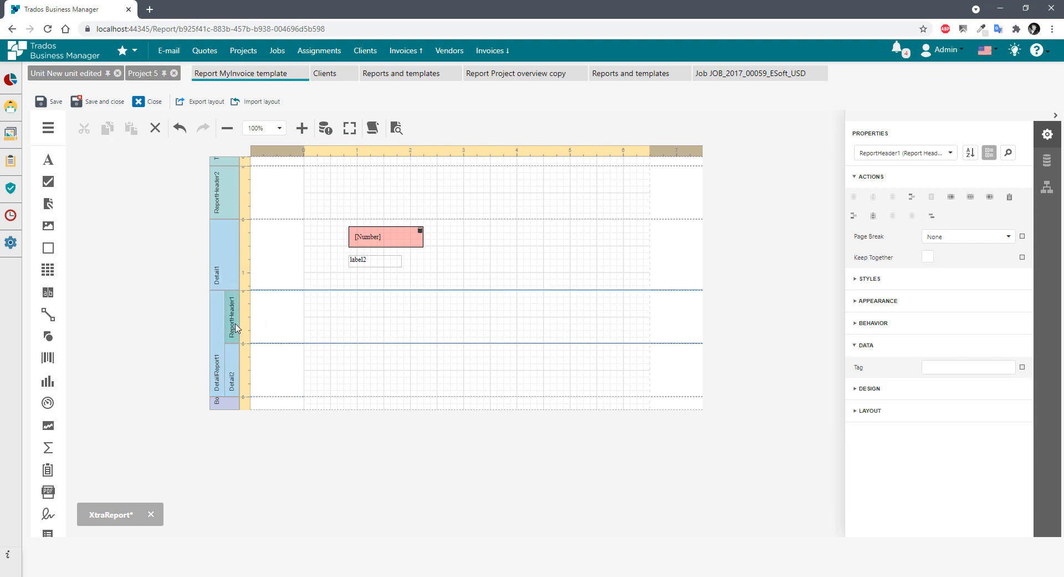
click(233, 383)
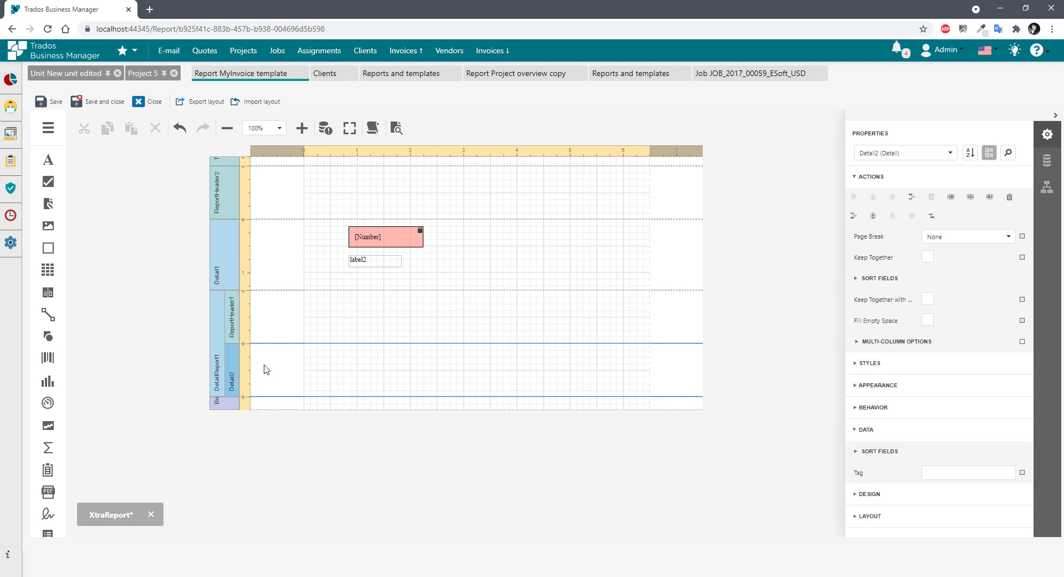
Bind the detail report band to the Invoice data source with RowsToPrint as its data member.
click(217, 341)
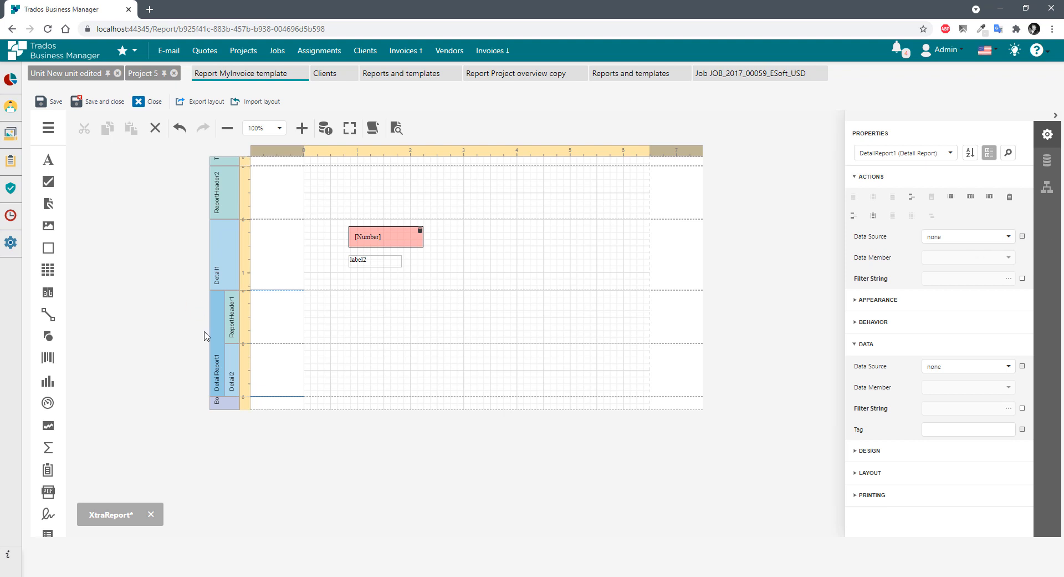
click(1009, 237)
click(939, 253)
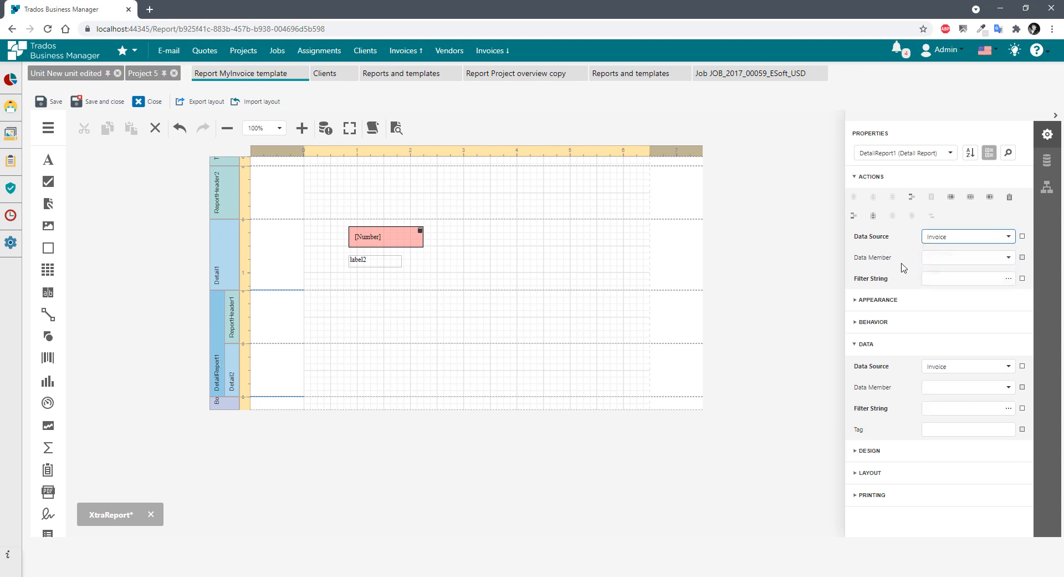
click(1008, 259)
scroll(965, 311, down, 5)
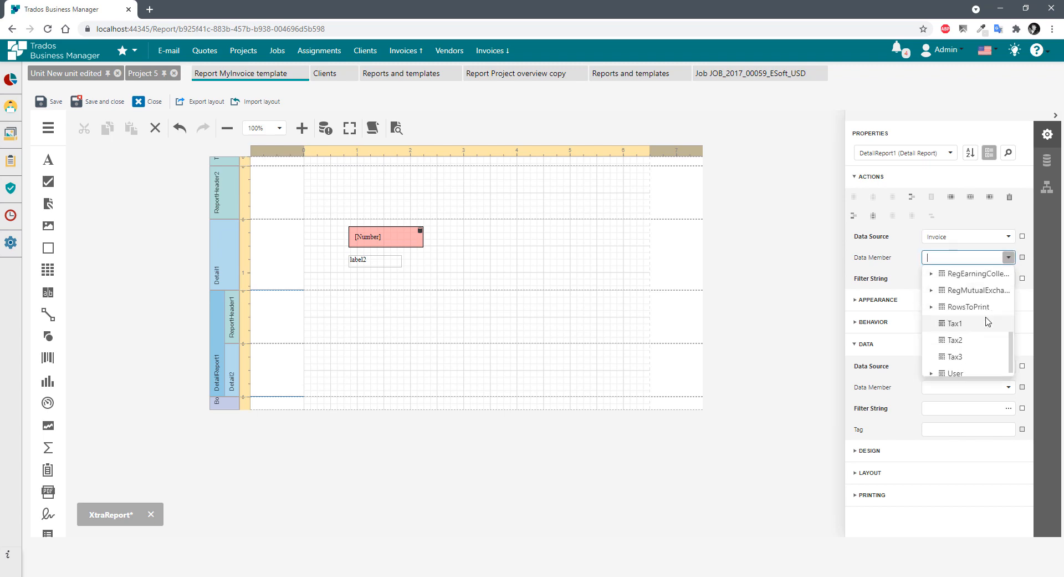
click(959, 308)
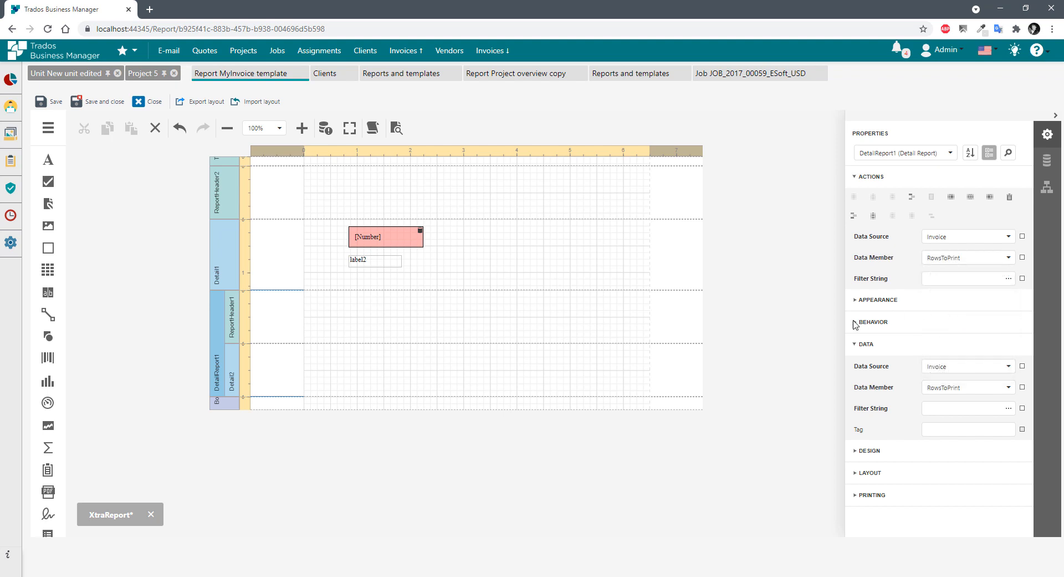
Move the Number label from the Detail1 band into the main report header and widen it across most of the page.
click(227, 256)
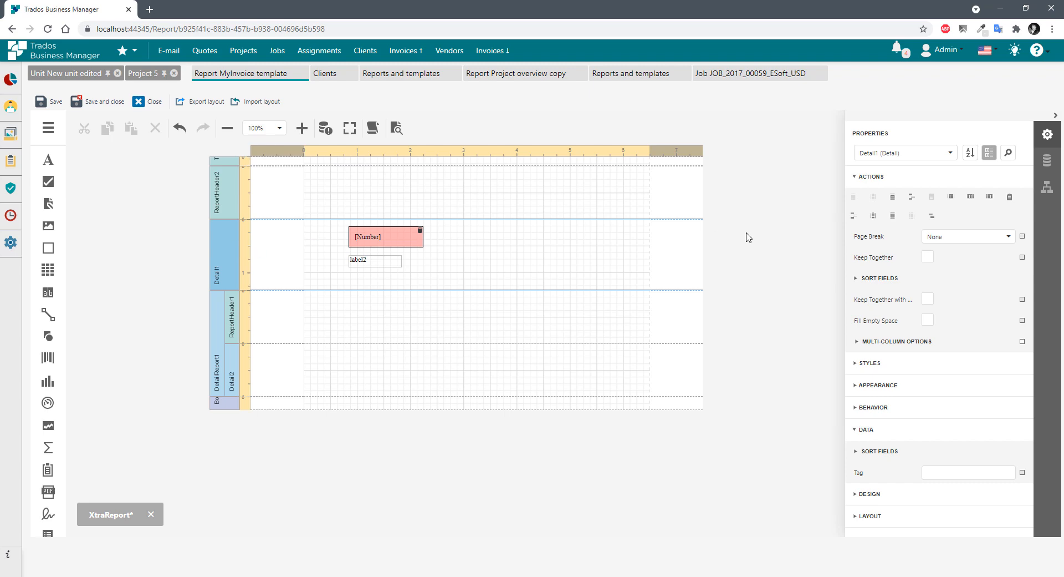
mouse_move(17, 162)
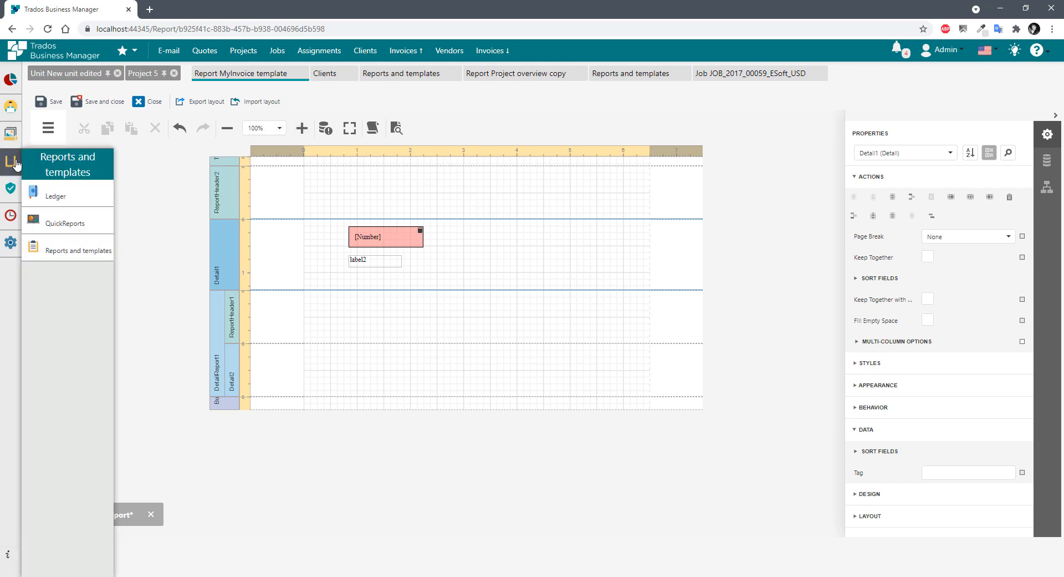
click(374, 194)
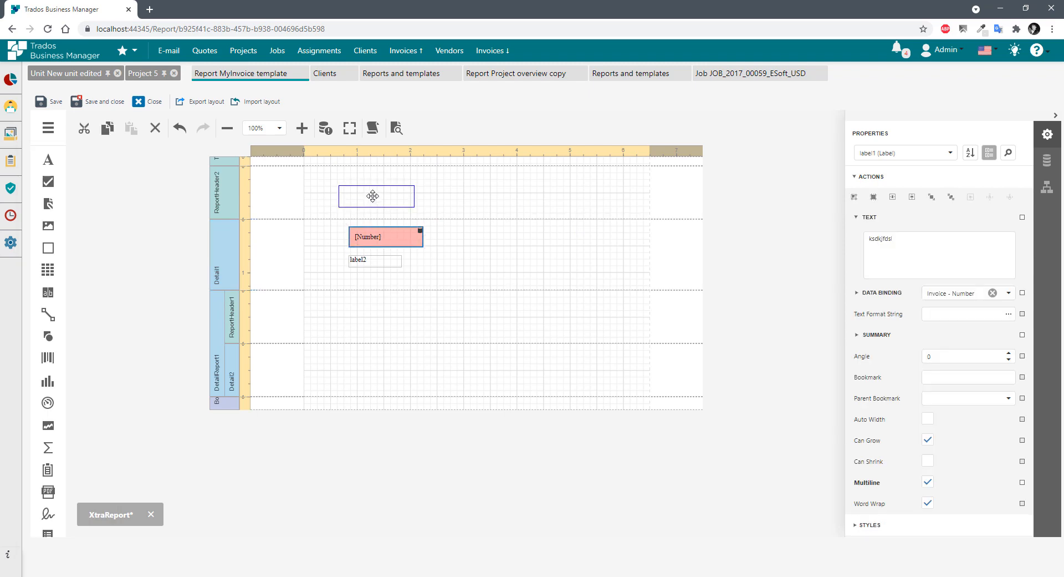
drag(372, 195, 614, 188)
Change the header label's text to "List of invoices" and clear its Invoice - Number data binding.
double_click(482, 188)
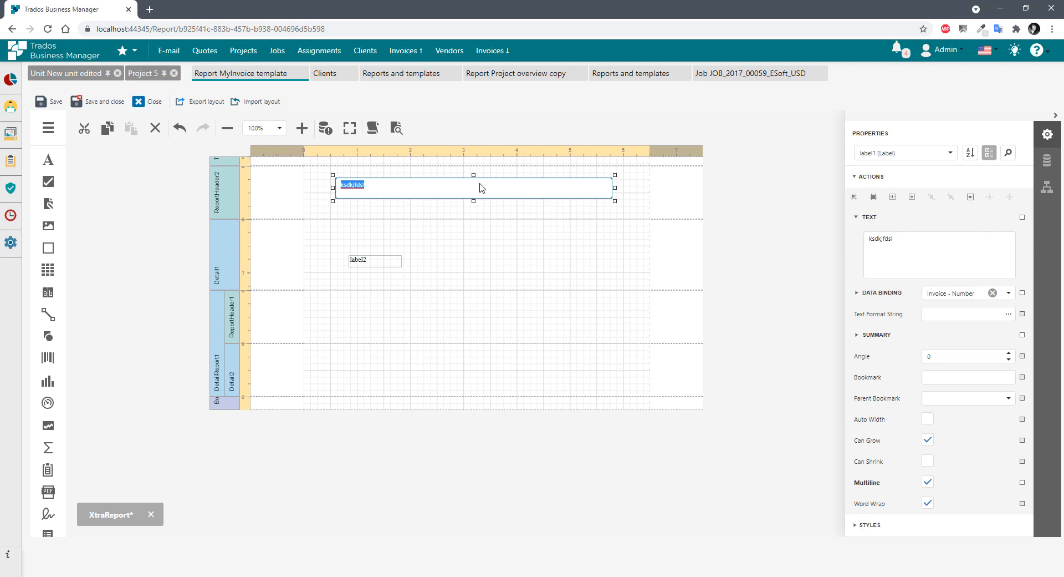
text(List of invoices)
click(318, 193)
click(371, 191)
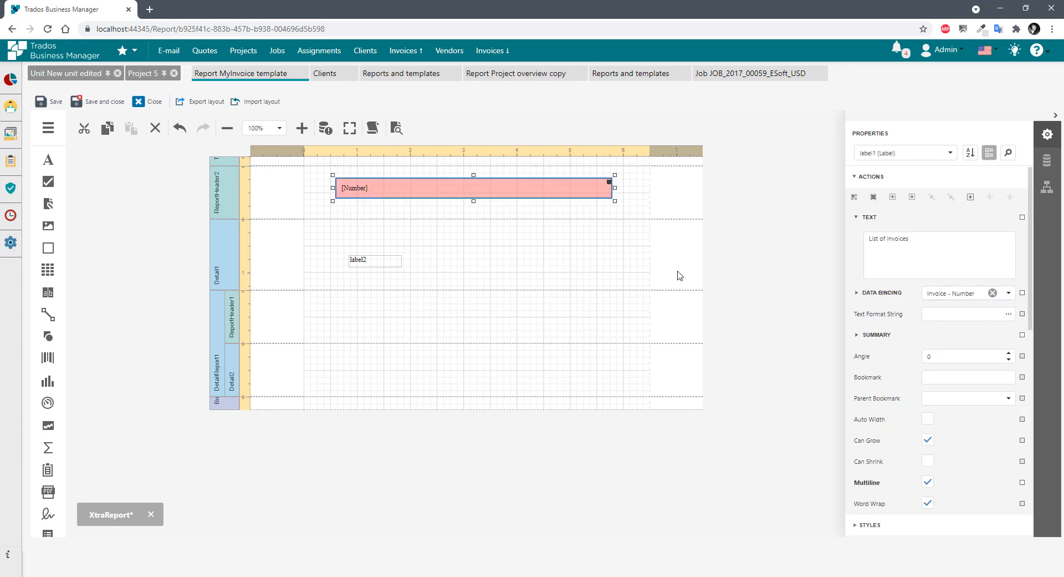
click(992, 293)
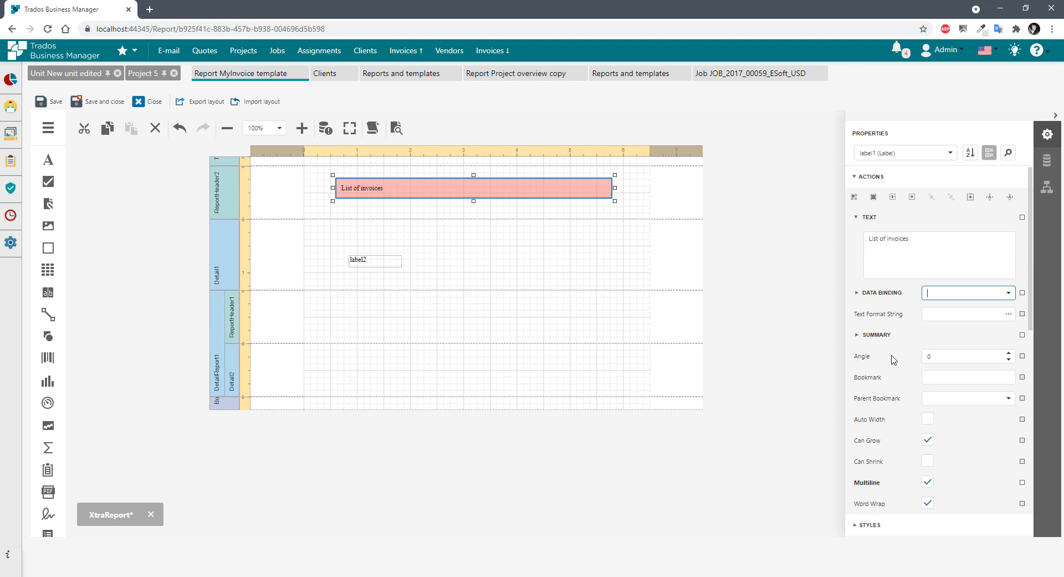
Set the "List of invoices" label's font size to 30 and enlarge the label to fit the text.
click(866, 178)
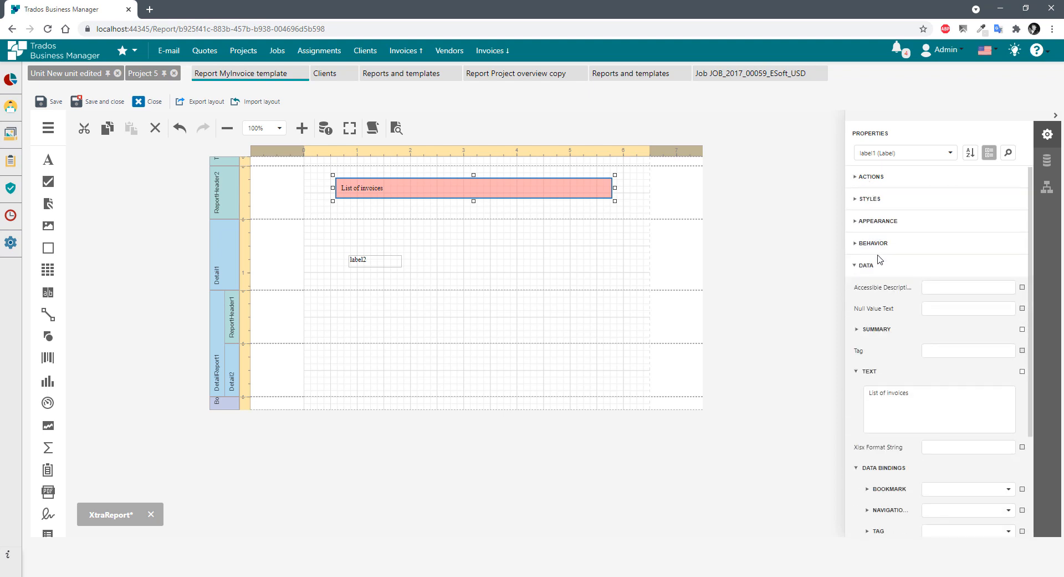
click(877, 222)
click(866, 360)
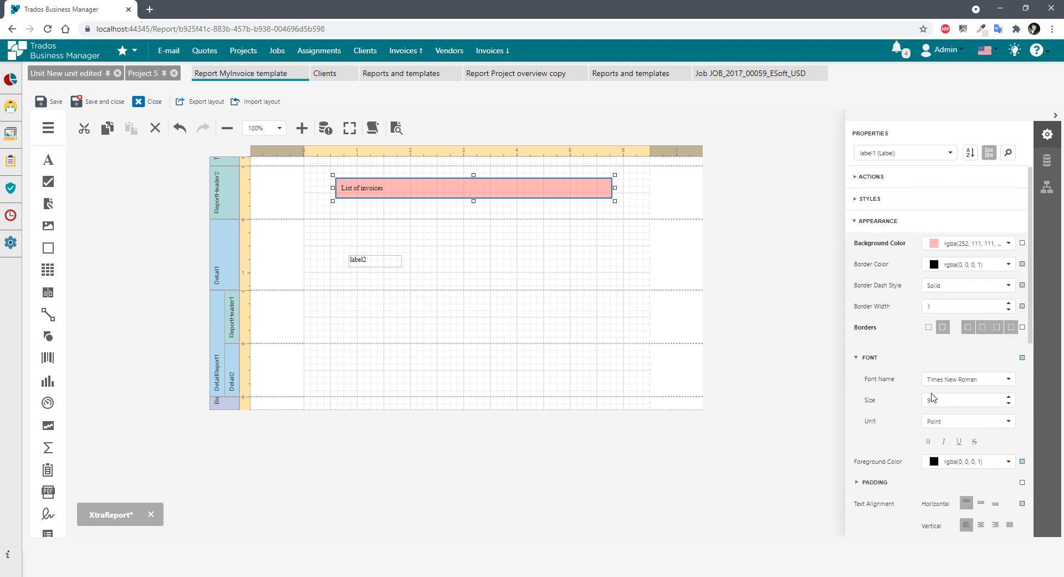
click(1009, 396)
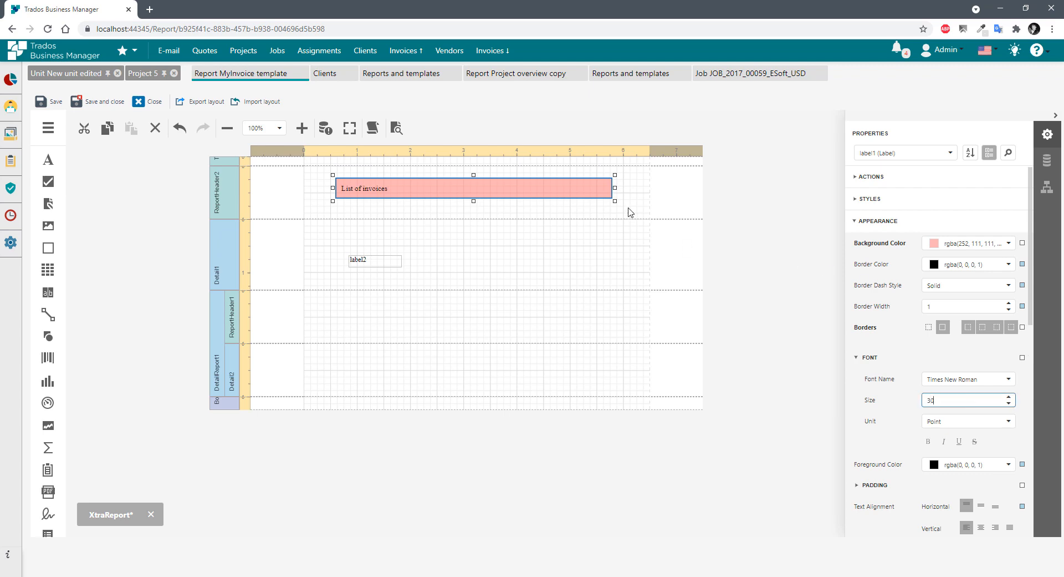
key(Return)
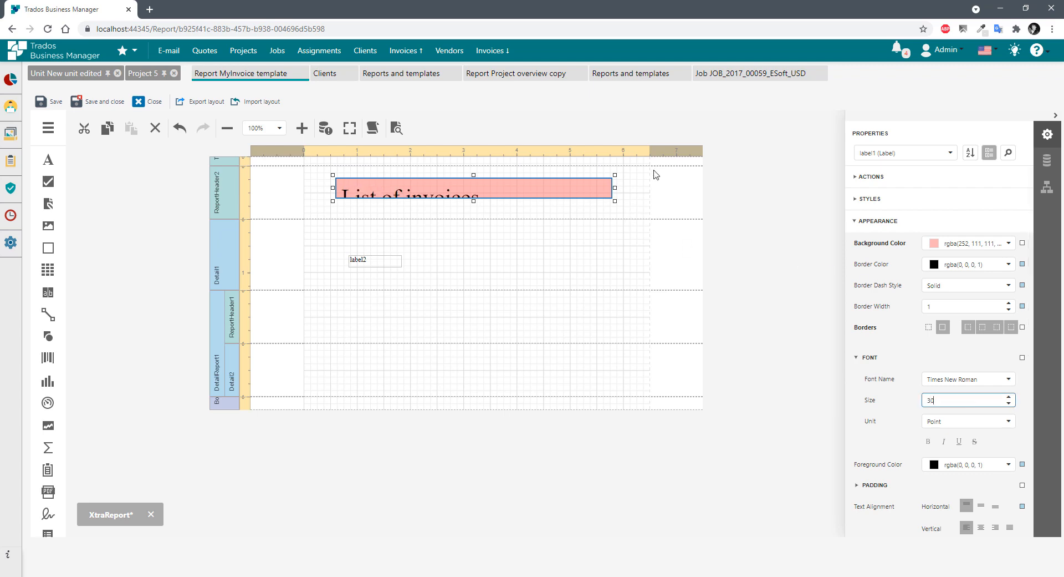
drag(614, 199, 622, 220)
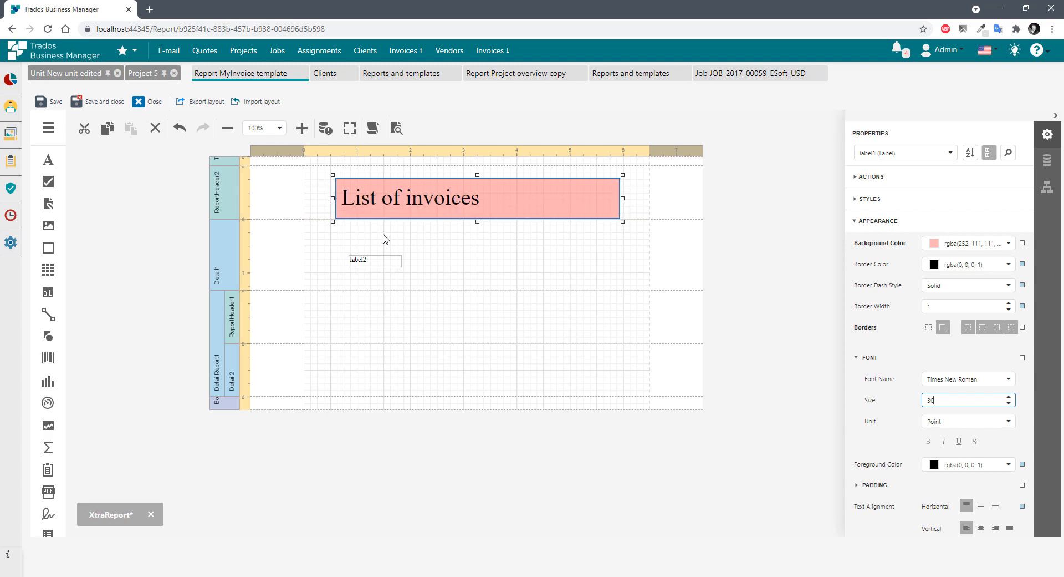
Move the label2 label up in the Detail1 band, aligned with the left edge of the "List of invoices" heading.
click(270, 242)
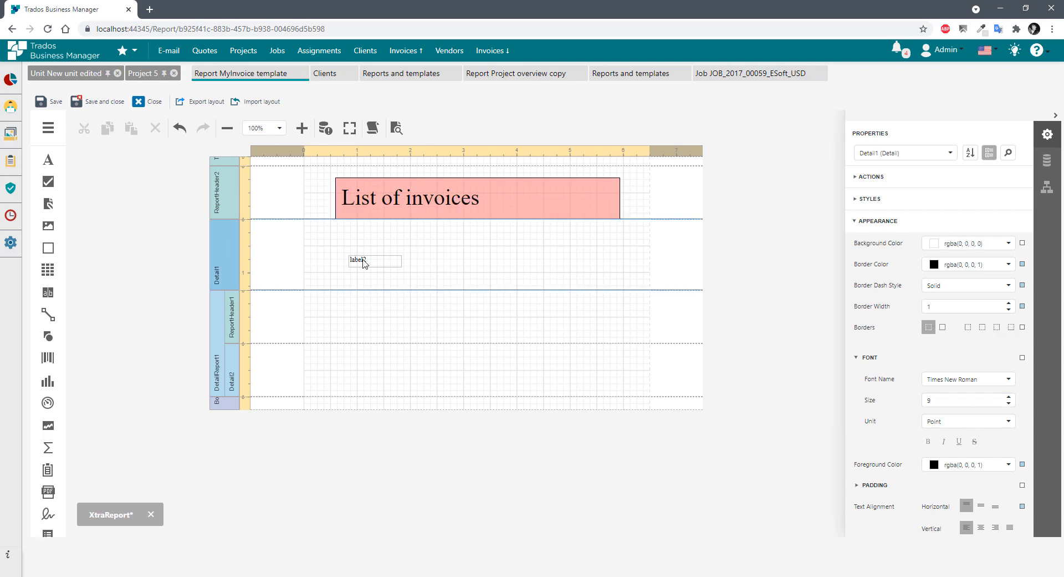
click(364, 264)
drag(370, 263, 357, 237)
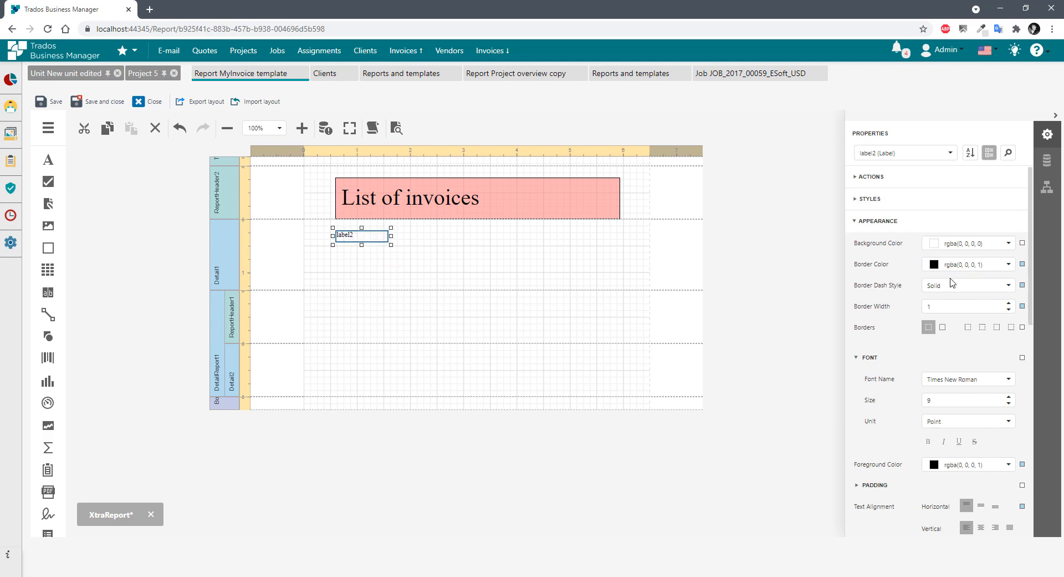
click(877, 221)
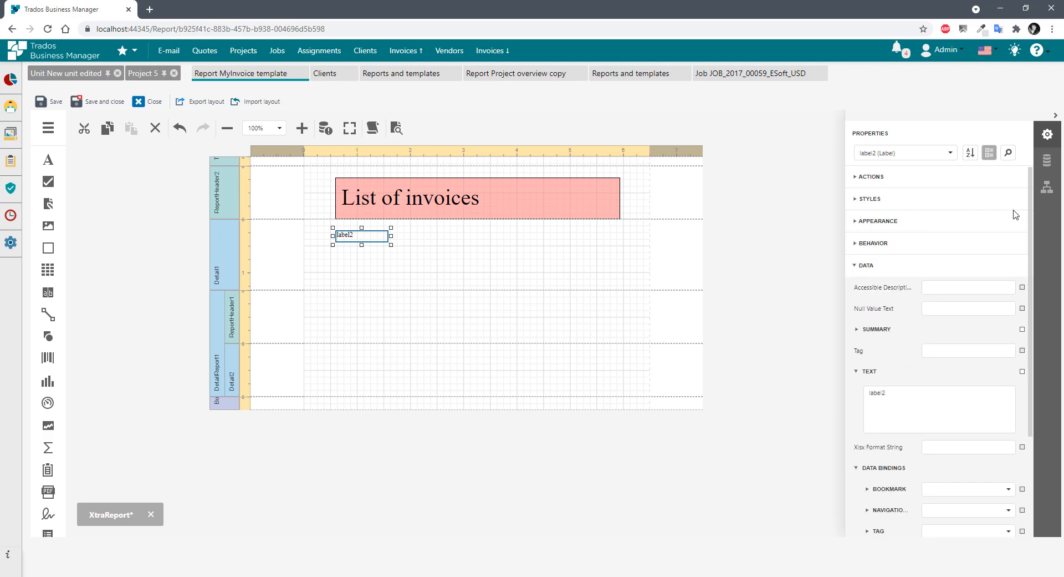
Delete the label2 label from the Detail1 band.
click(424, 265)
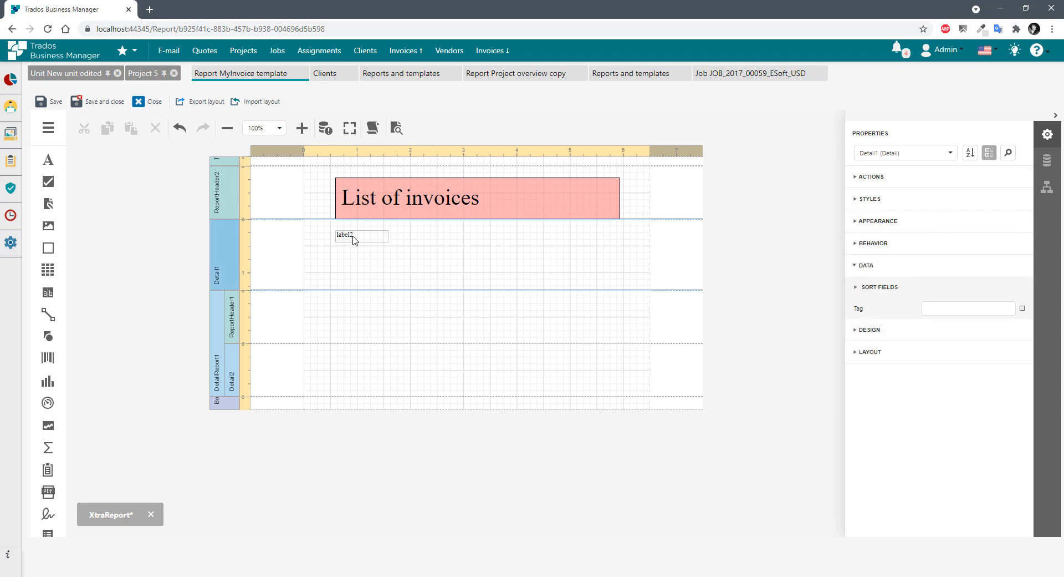
click(355, 239)
key(Delete)
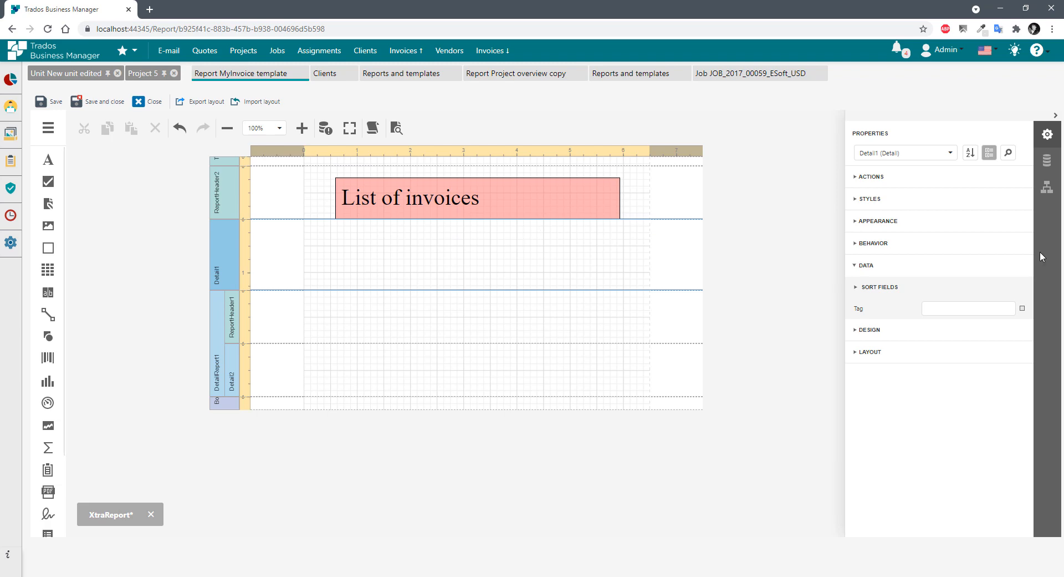
Add the invoice's Number field to the Detail1 band, under the left edge of the "List of invoices" heading.
click(1047, 161)
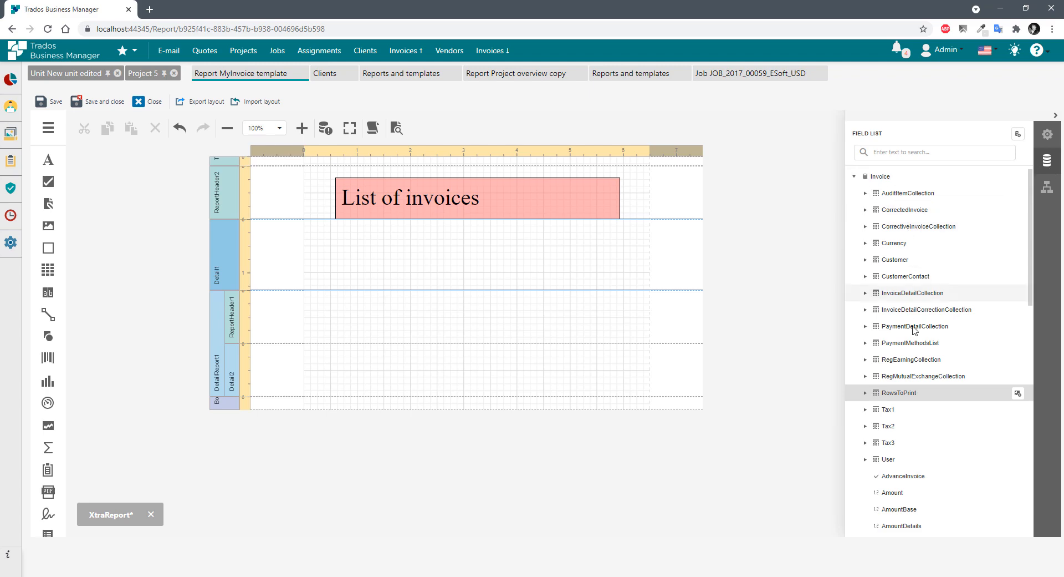
scroll(922, 302, down, 5)
scroll(922, 302, down, 3)
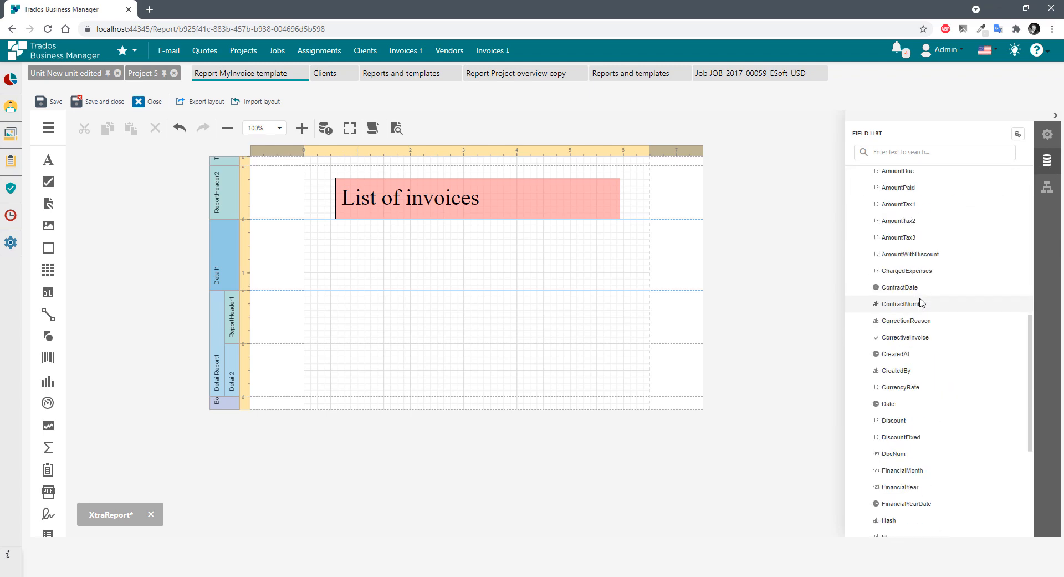
scroll(912, 408, down, 3)
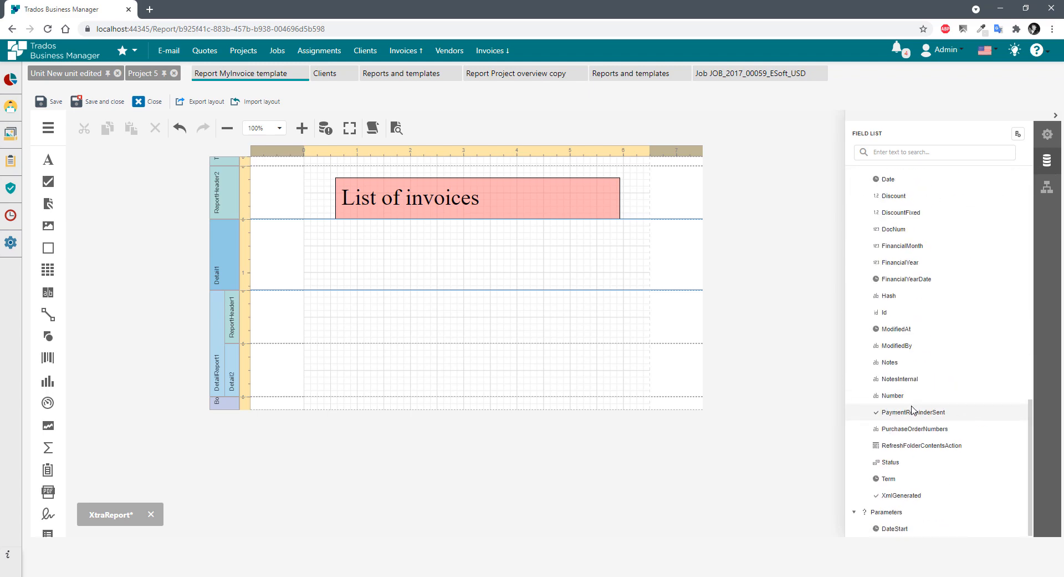
drag(900, 391, 338, 236)
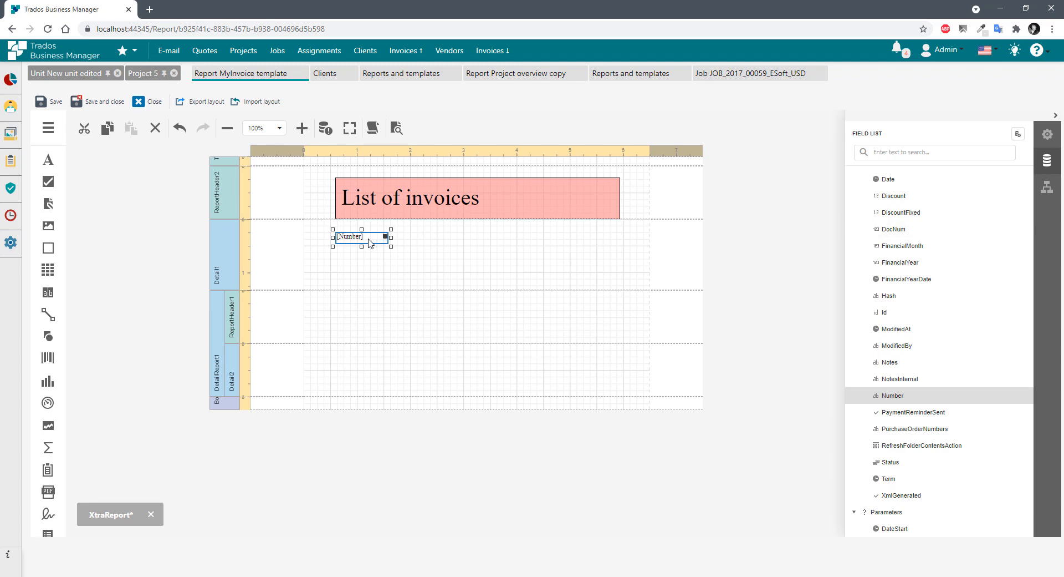
Shift the Number label to the right and add a label reading "Invoice number:" in front of it.
click(1047, 135)
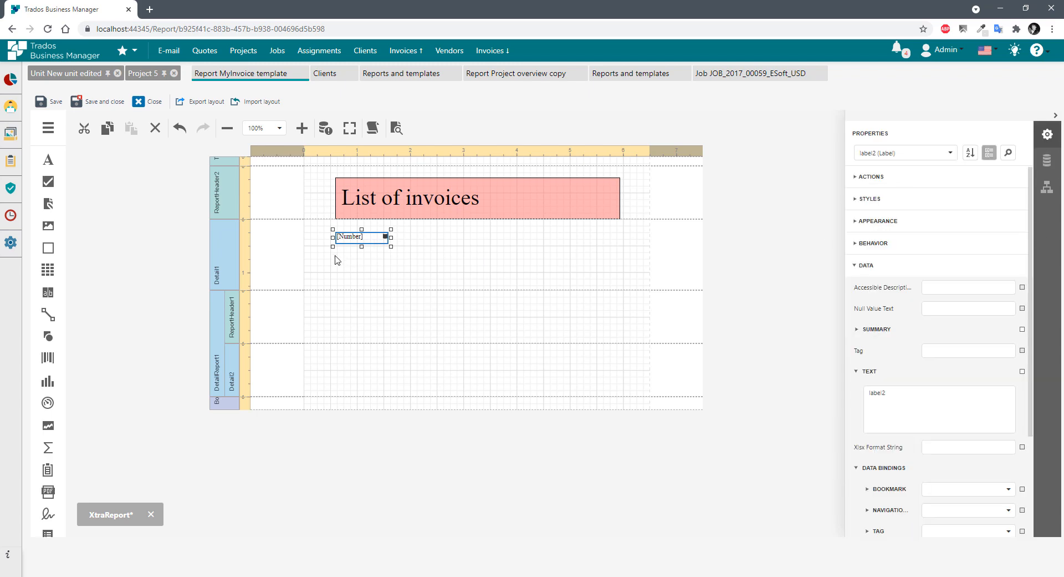
drag(366, 238, 446, 233)
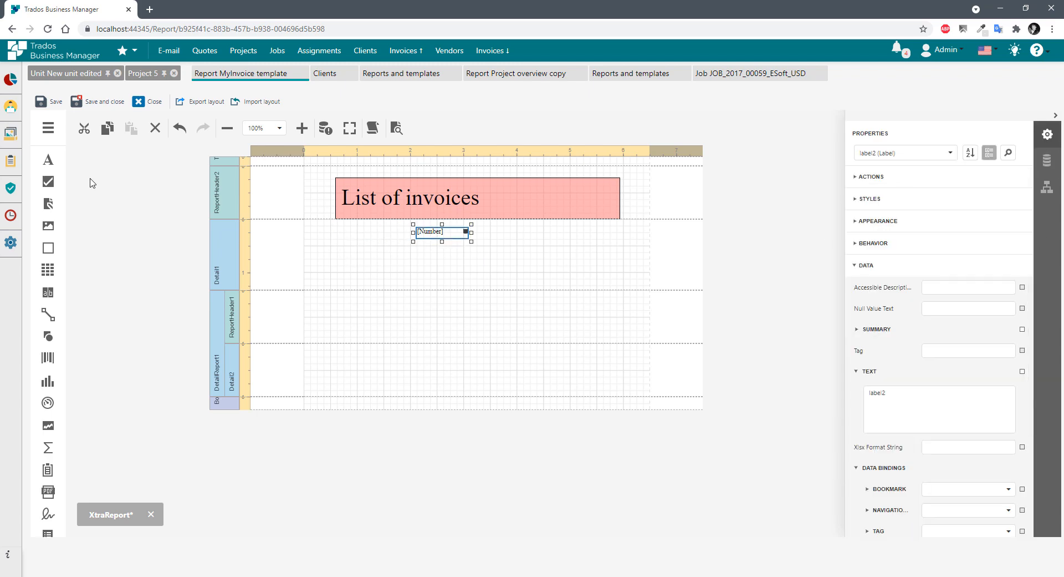
drag(48, 164, 339, 237)
double_click(364, 234)
key(BackSpace)
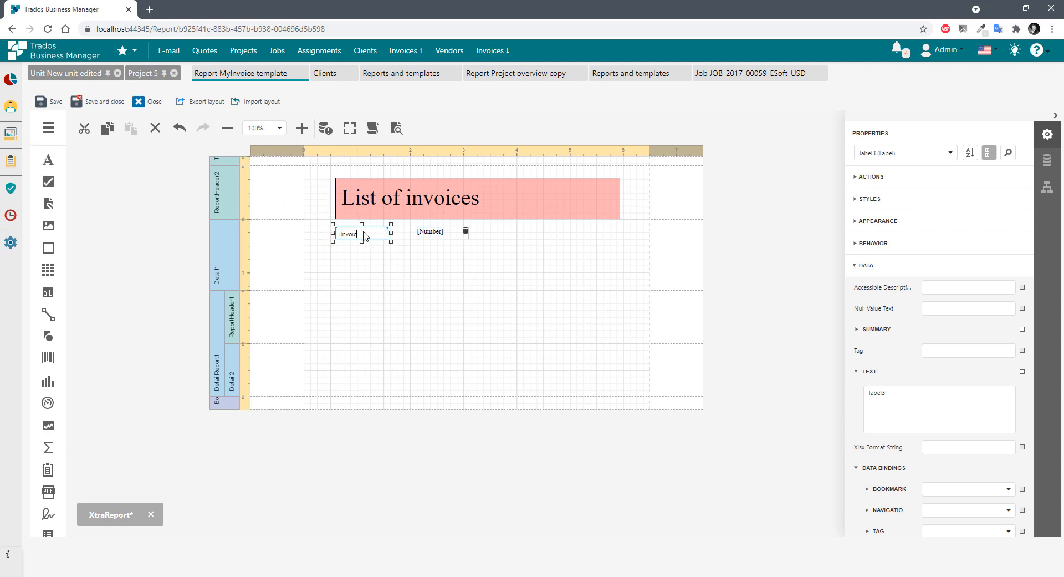
text(Invoice number:)
click(430, 244)
click(376, 237)
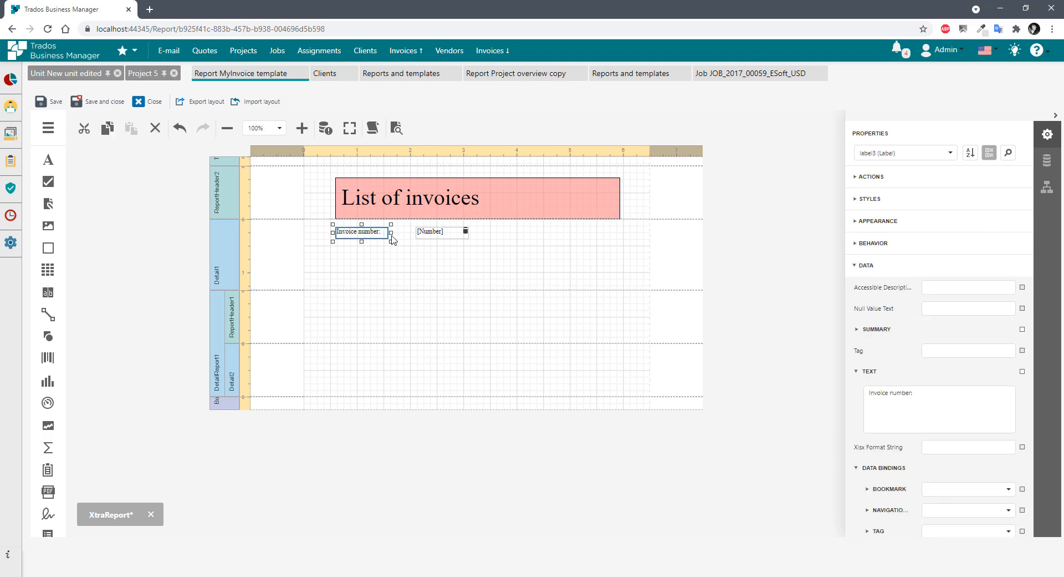
Widen the "Invoice number:" label slightly and place the Number label directly beside it.
drag(390, 232, 420, 233)
click(435, 236)
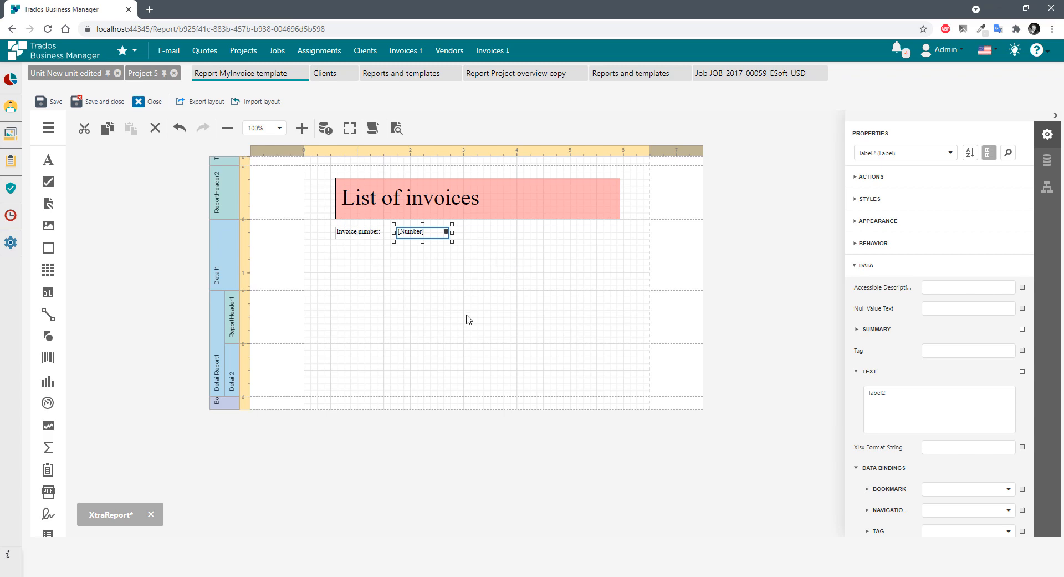
Delete the "Invoice number:" label from the Detail1 band.
click(367, 265)
click(356, 235)
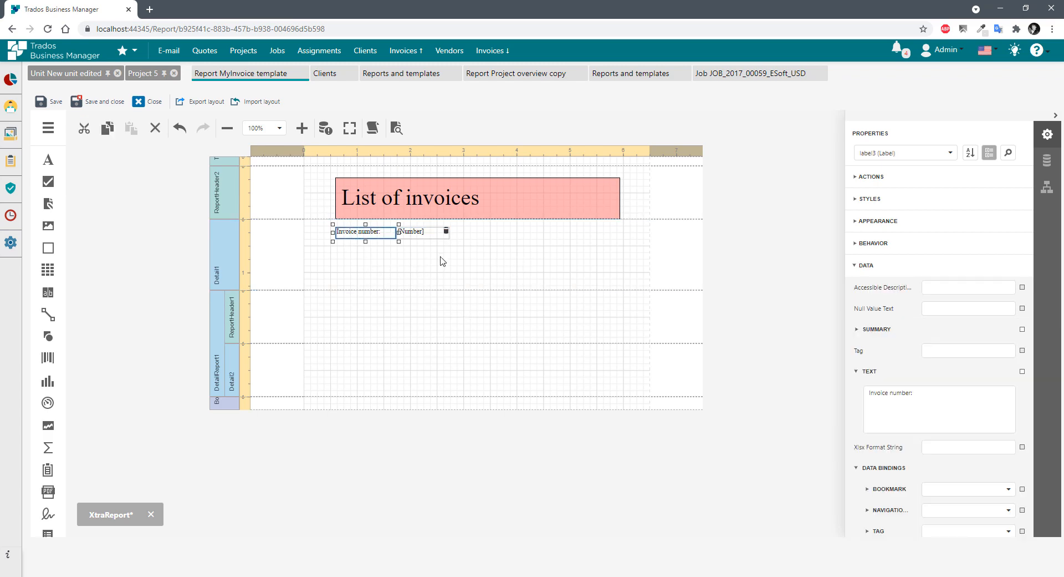
key(Delete)
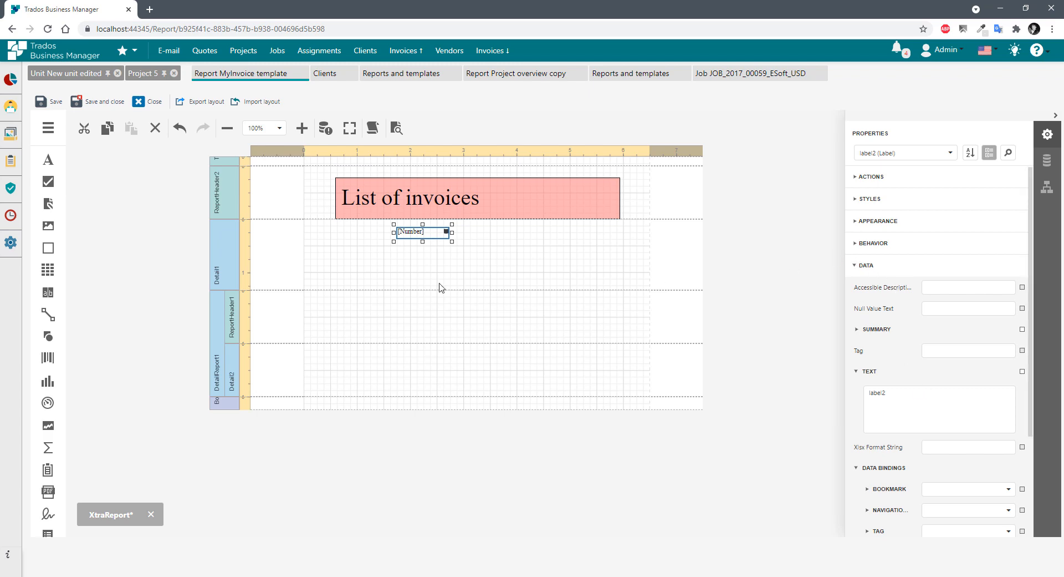
Set the format string of the Number label's text data binding to "Invoice number: {0}".
scroll(922, 357, down, 2)
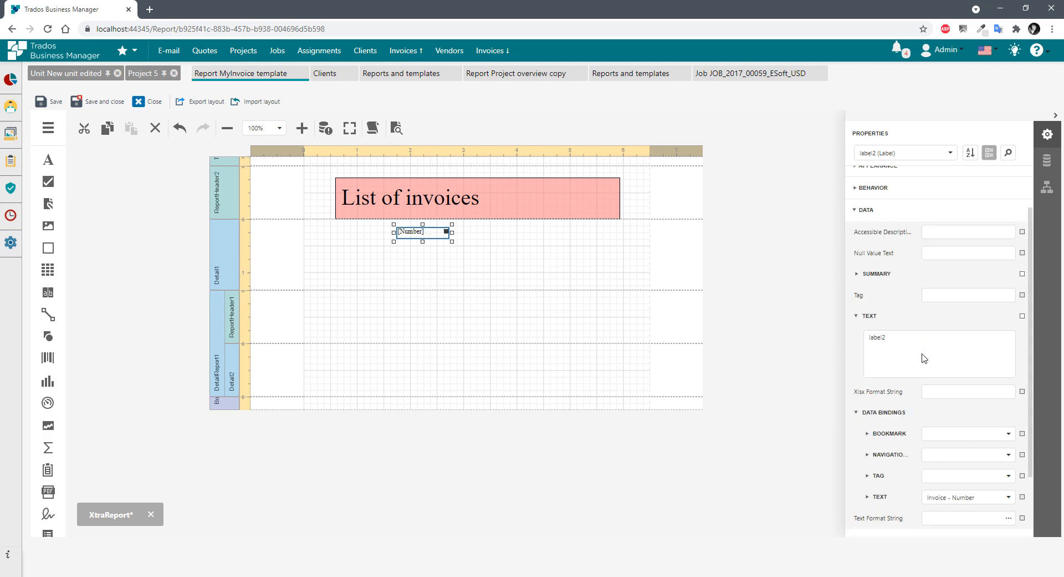
click(867, 441)
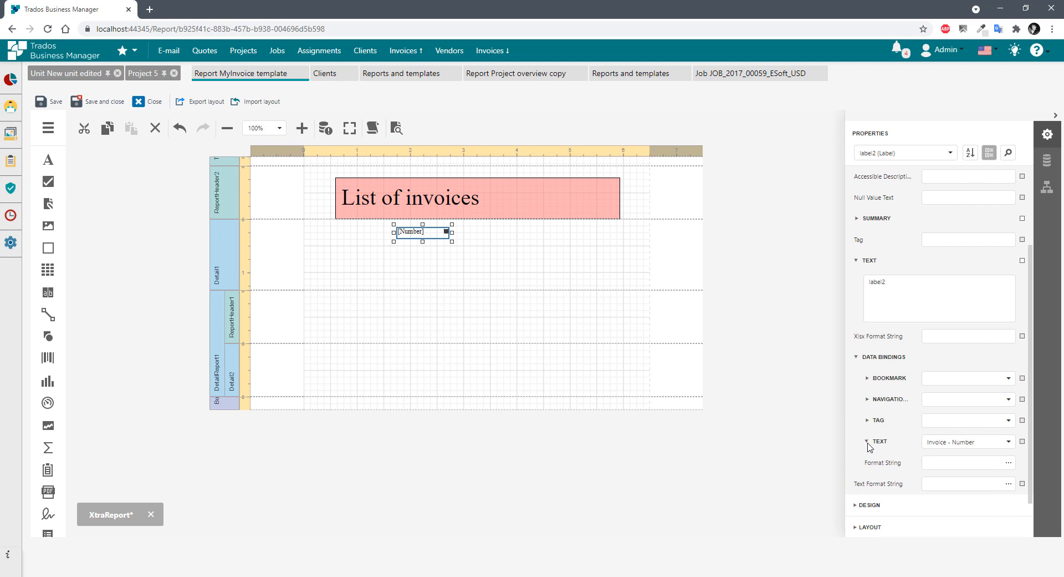
click(942, 463)
click(1009, 462)
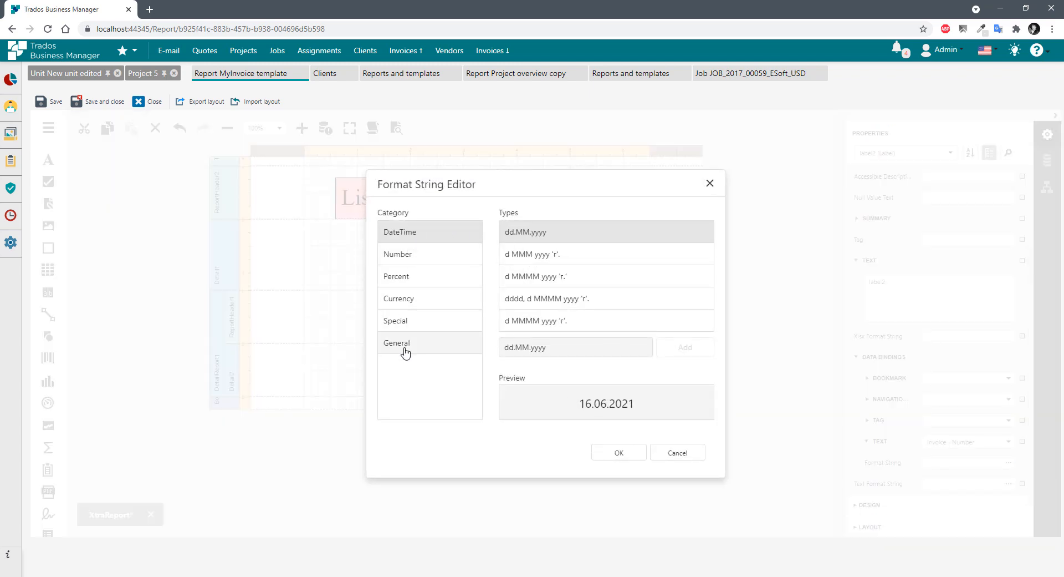
click(678, 452)
click(935, 463)
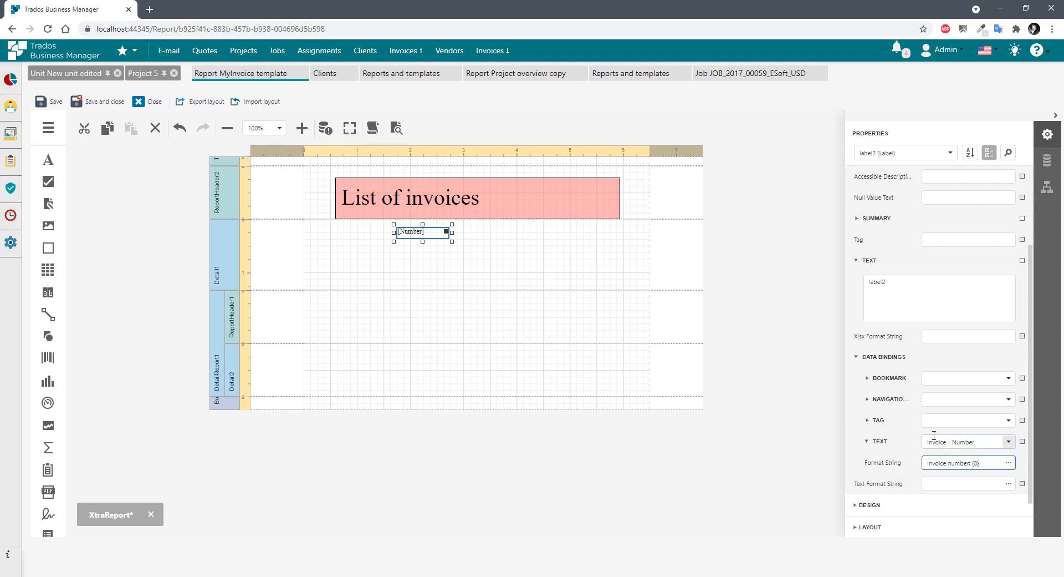
Align the Number label with the "List of invoices" box's left edge, widen it to about 2.5 inches, and shrink the Detail1 band around it.
key(Return)
click(684, 453)
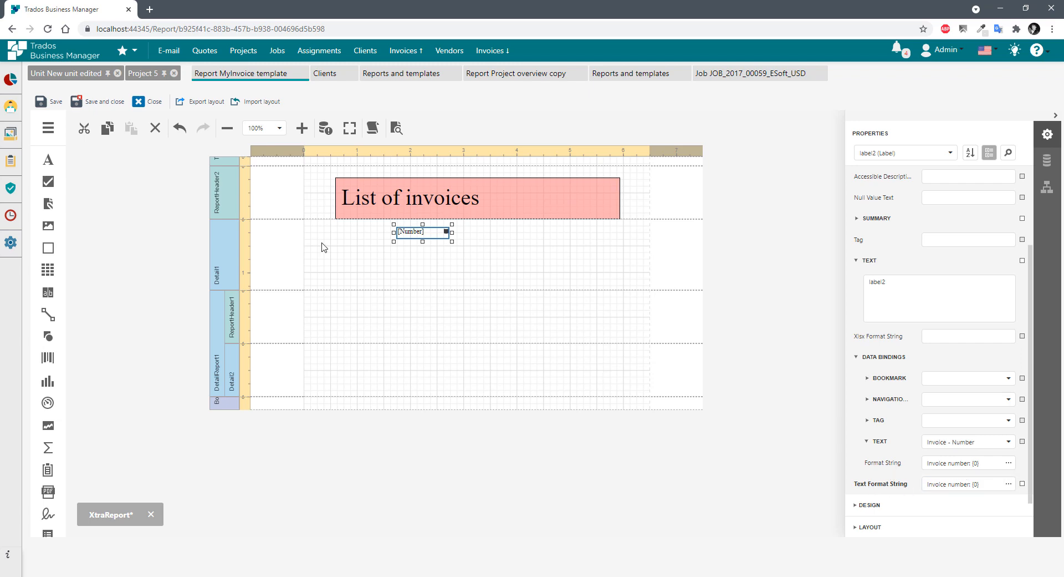
click(422, 232)
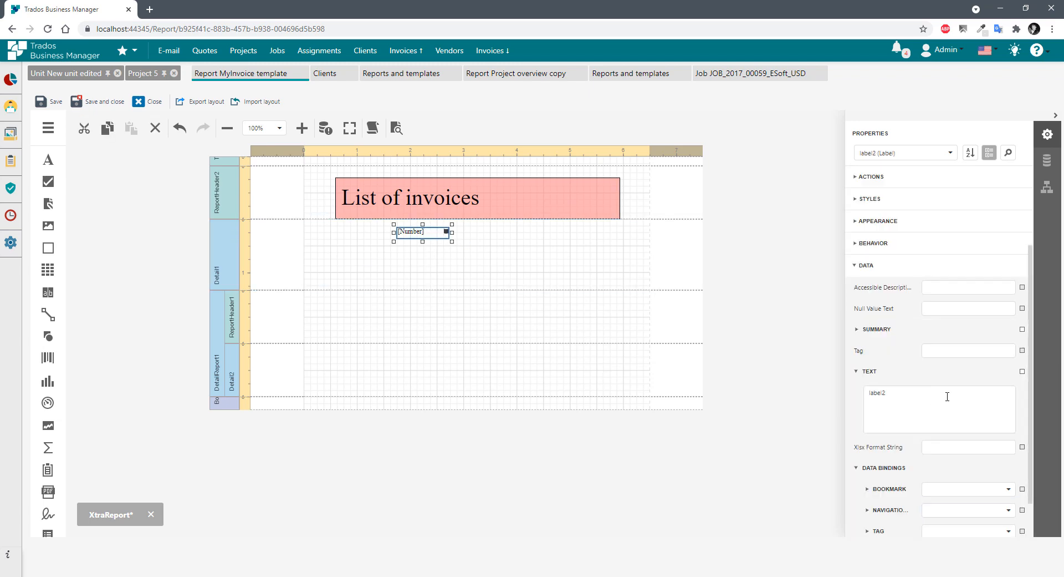
scroll(947, 395, down, 3)
drag(417, 233, 471, 231)
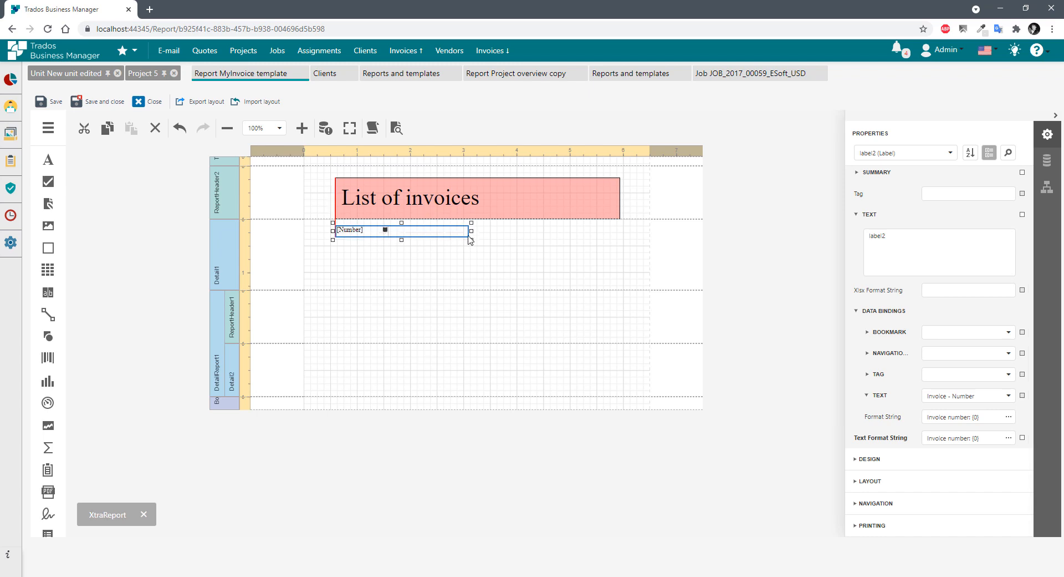
drag(223, 289, 220, 224)
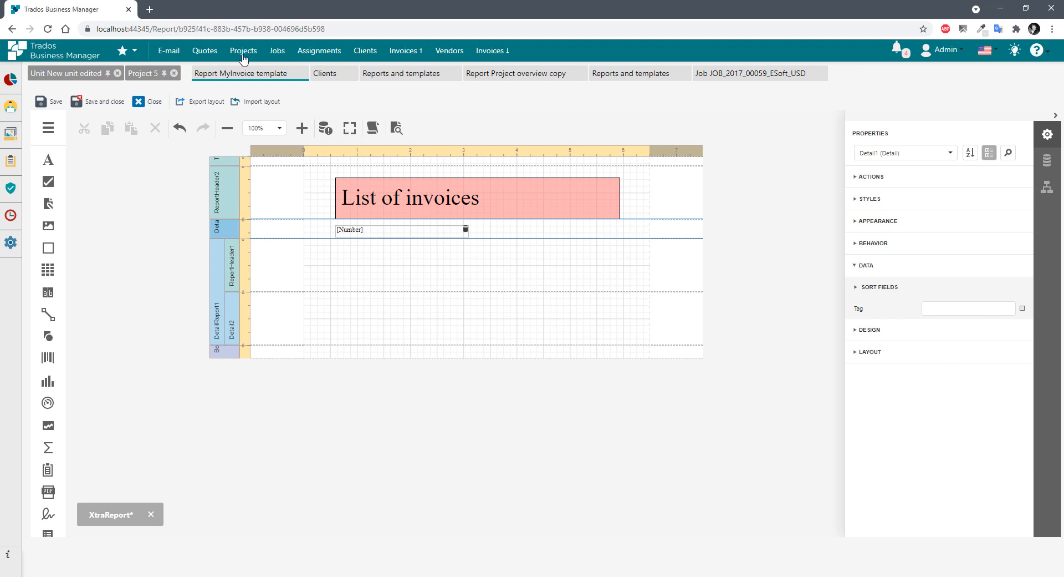
Preview the report with the start date set to 6/16/2020.
click(396, 128)
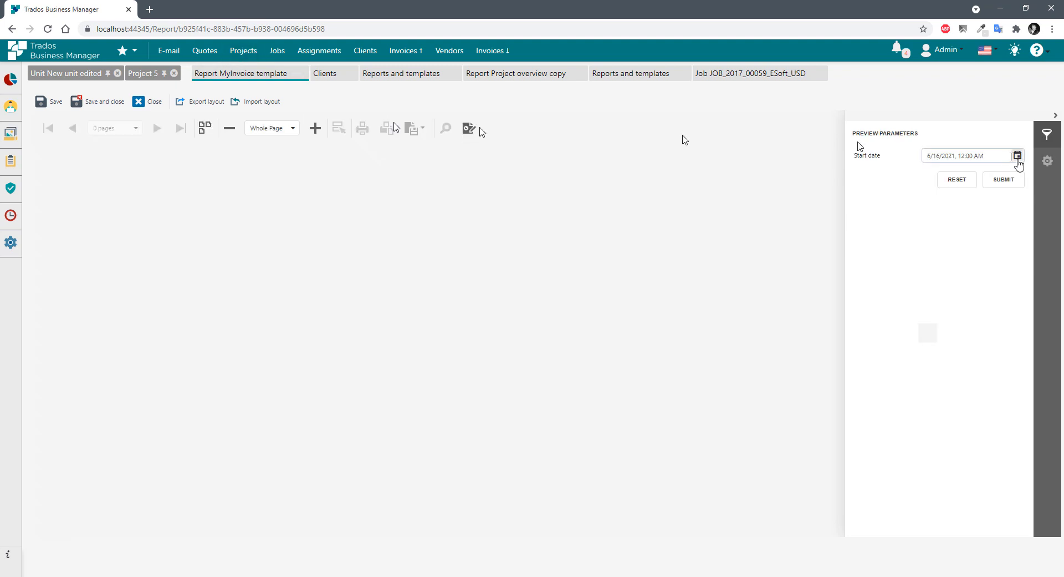
click(942, 156)
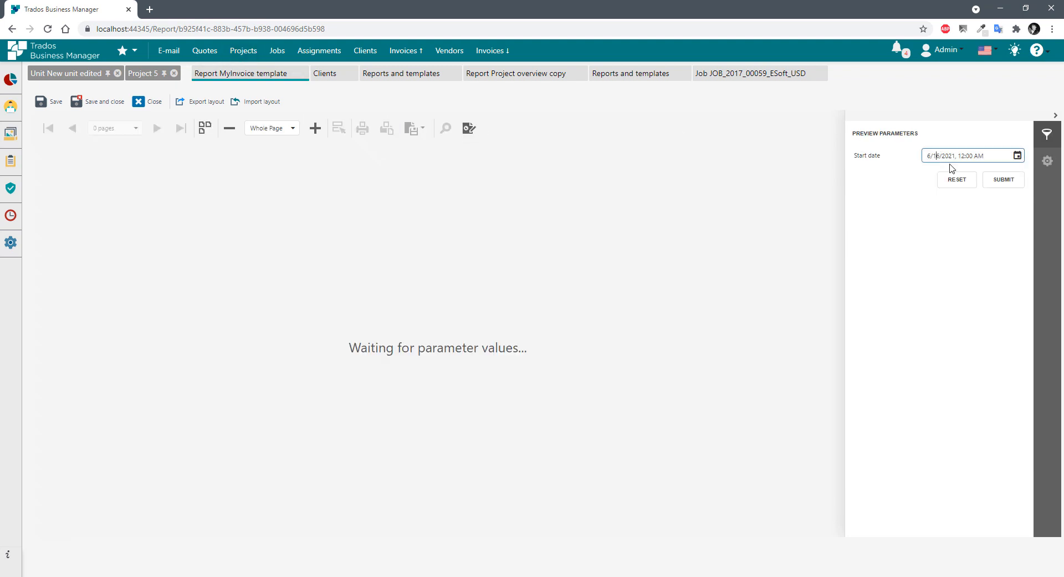
key(BackSpace)
text(4)
key(Tab)
click(1002, 182)
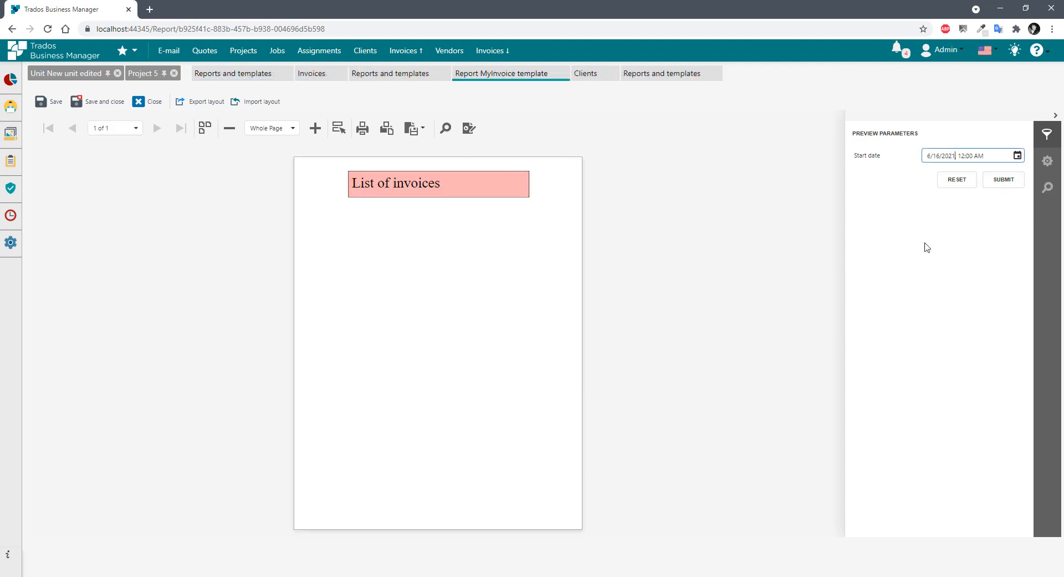
key(BackSpace)
text(0)
click(1001, 185)
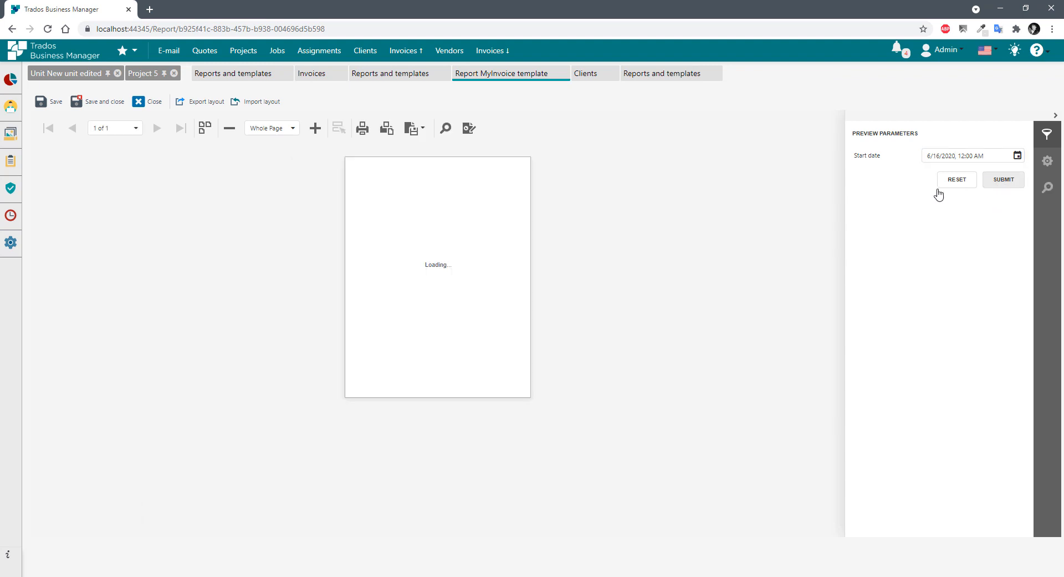
Examine the formatted invoice numbers in the preview at 100% zoom and return to the report design.
click(290, 128)
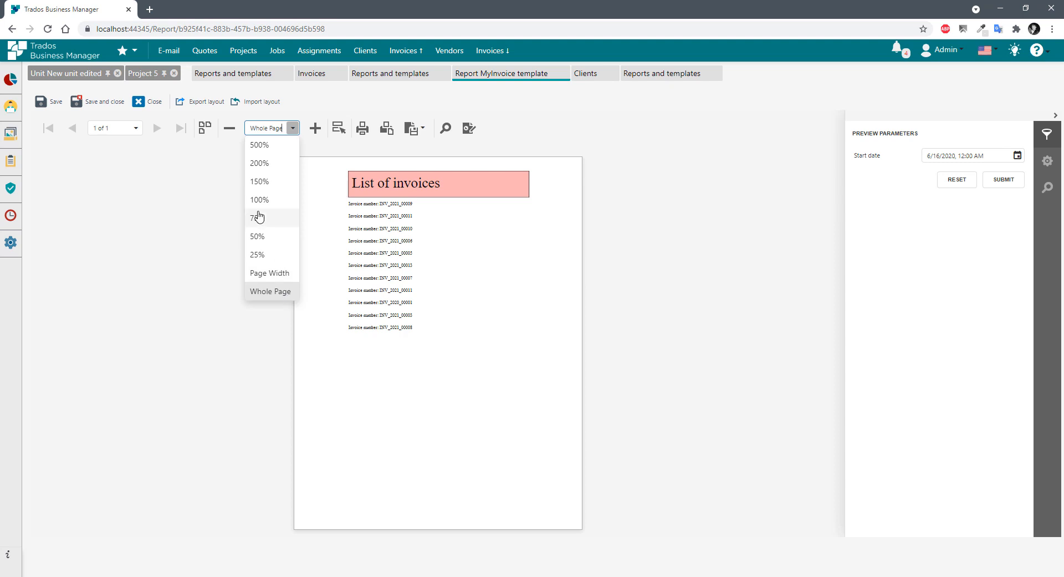
click(285, 200)
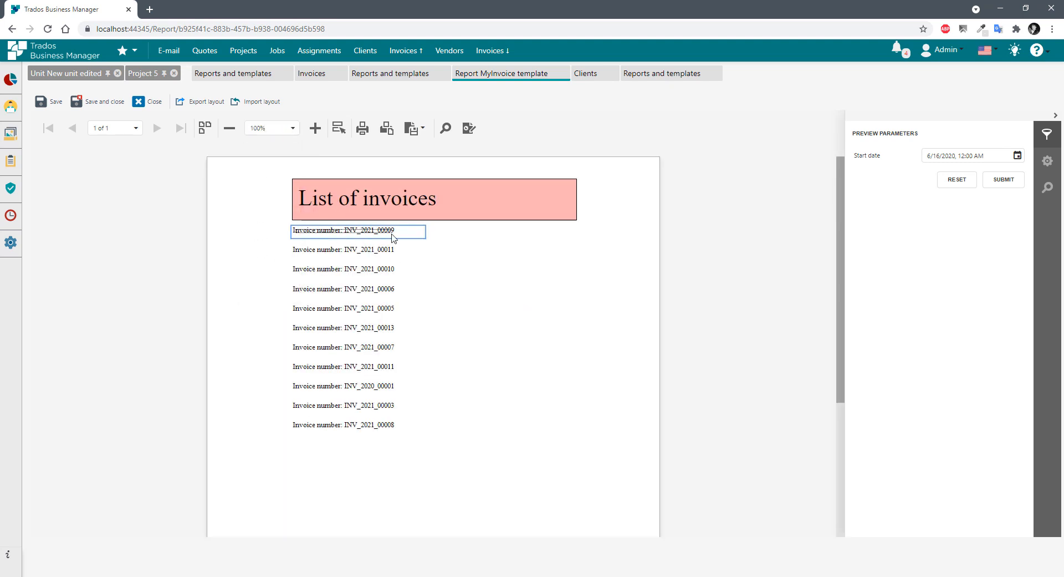
drag(382, 228, 442, 433)
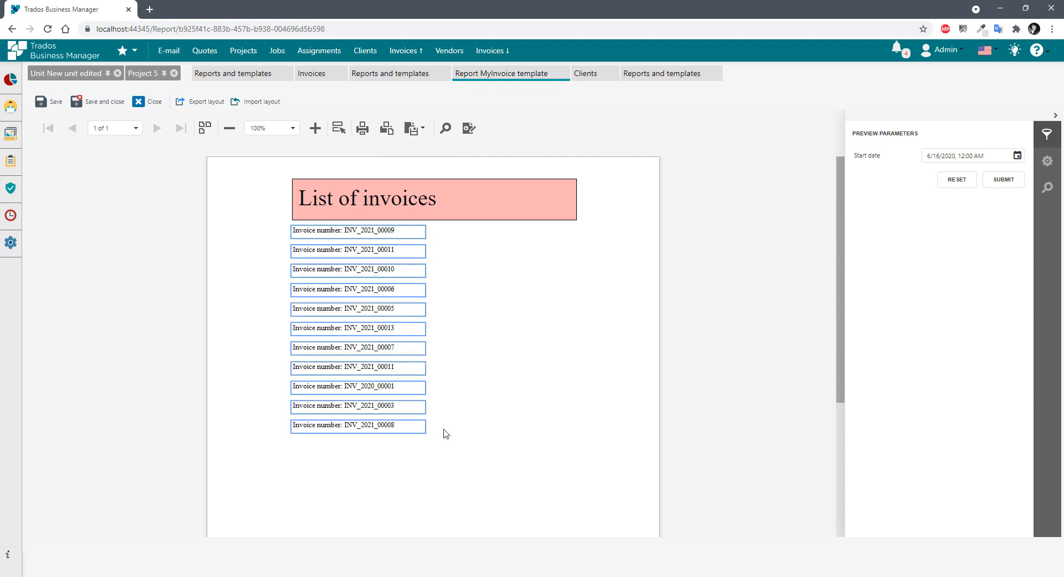
click(496, 422)
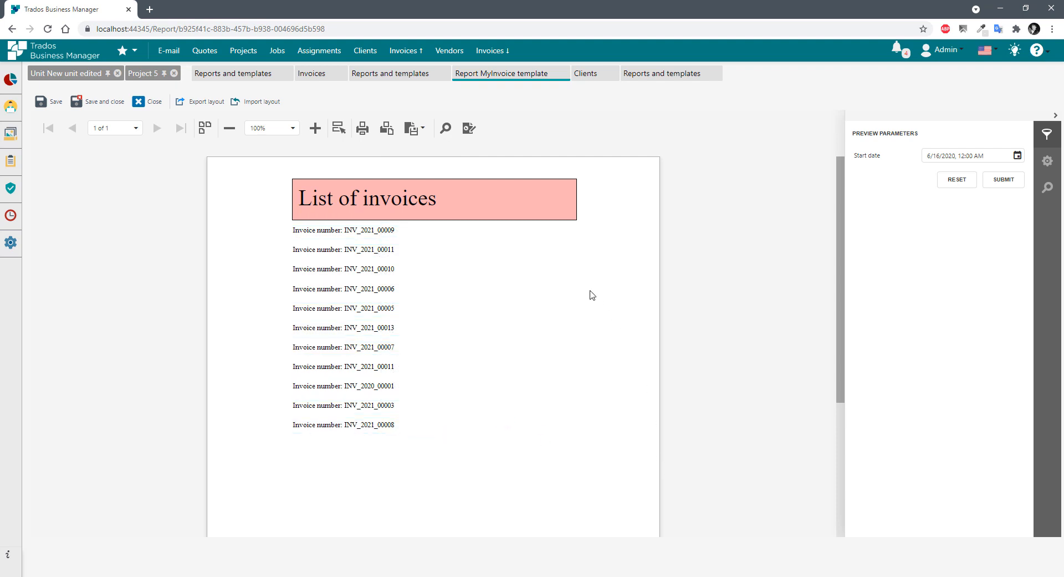
scroll(477, 346, down, 3)
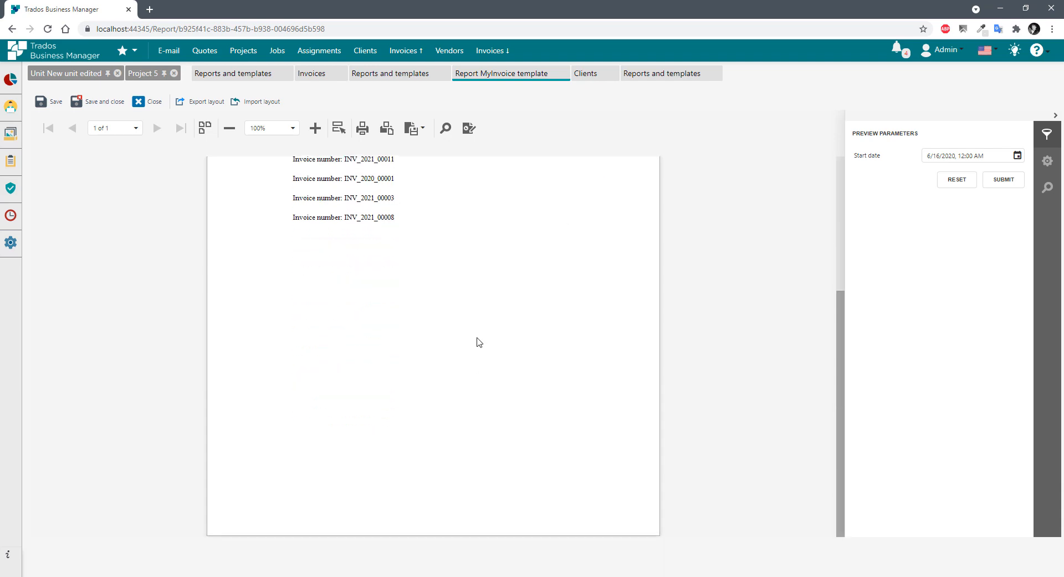
scroll(477, 333, up, 3)
click(469, 129)
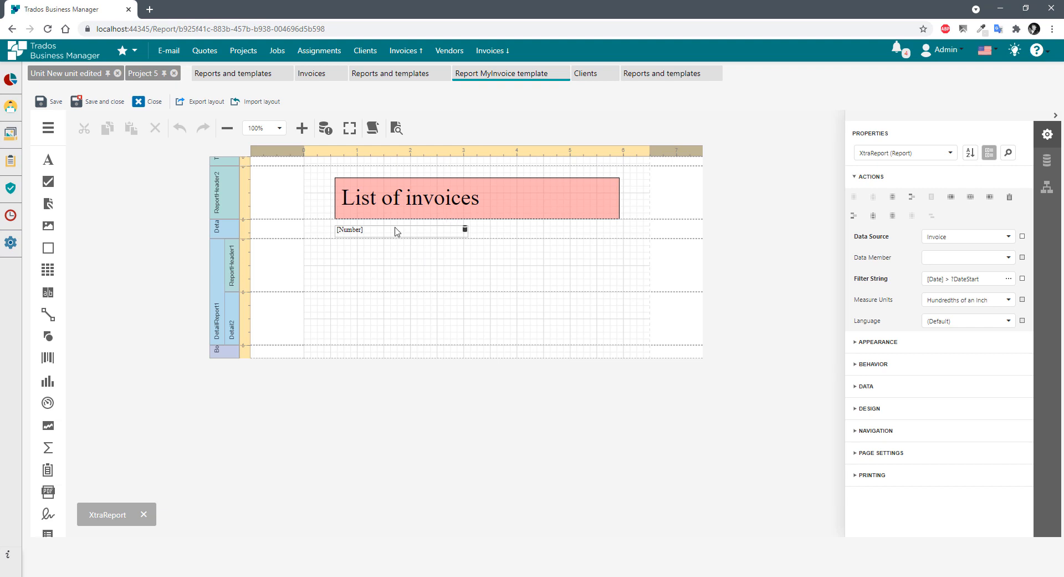
click(221, 304)
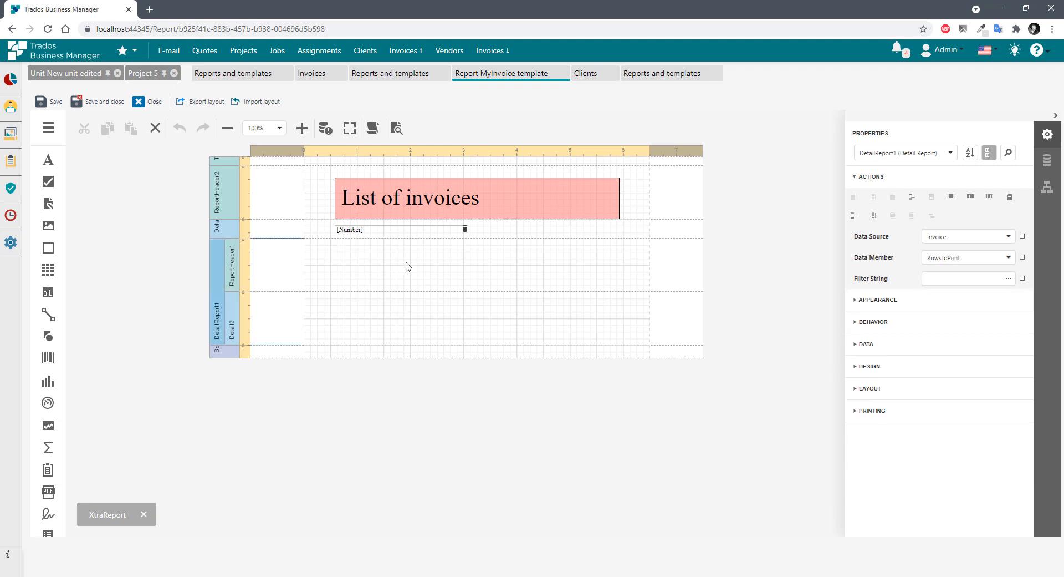
click(393, 278)
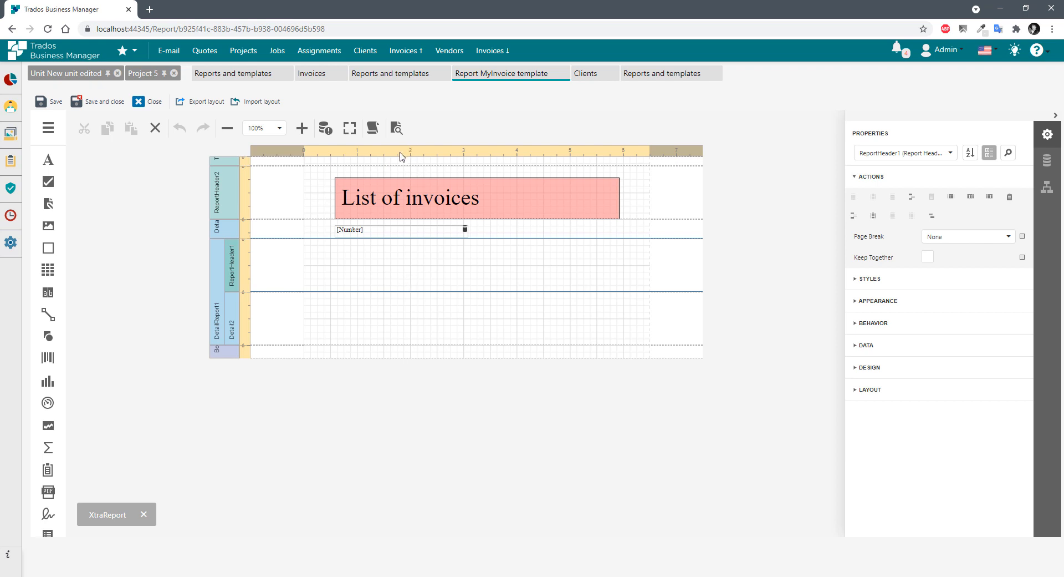
click(348, 232)
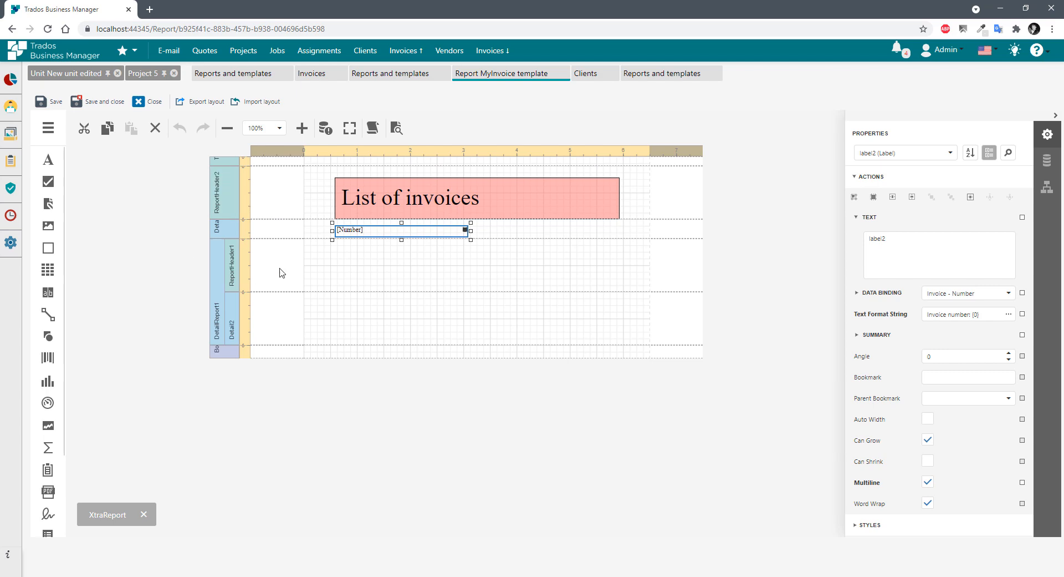
Add a label reading "Invoice items" to the ReportHeader1 band and widen it to about 2.7 inches.
drag(48, 160, 352, 249)
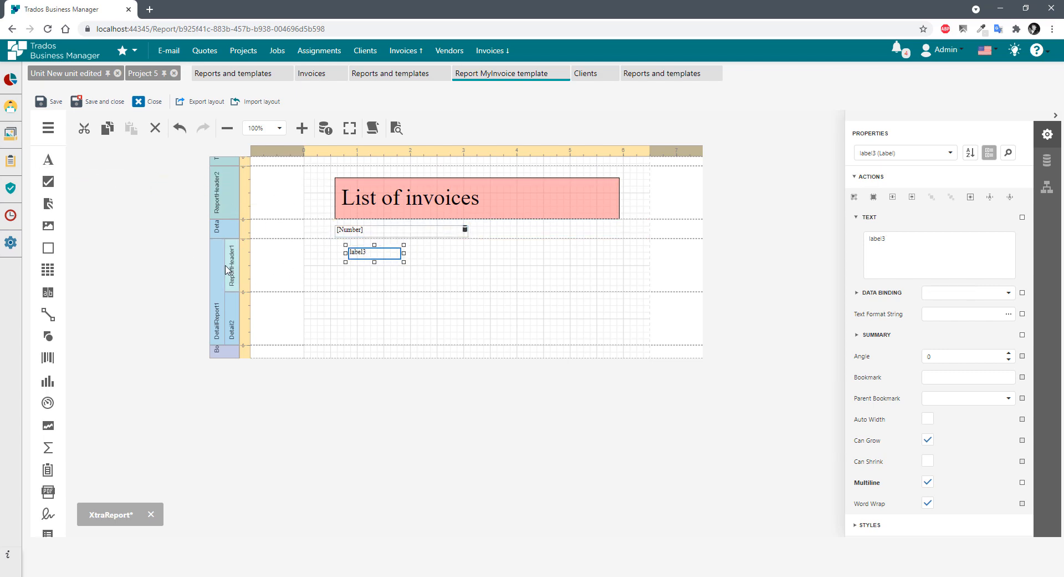
double_click(372, 256)
key(BackSpace)
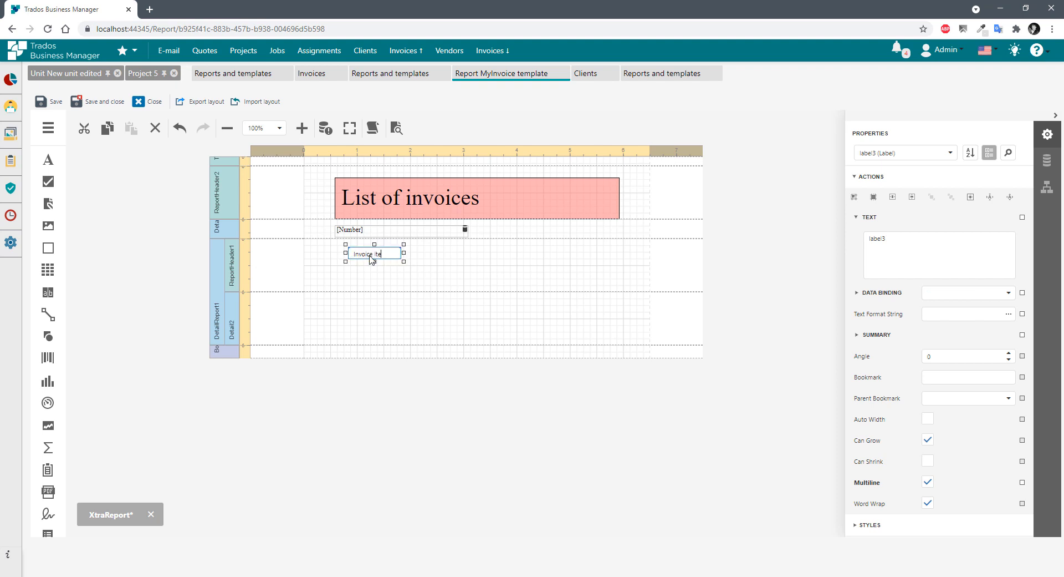
text(Invoice items)
click(449, 254)
click(388, 254)
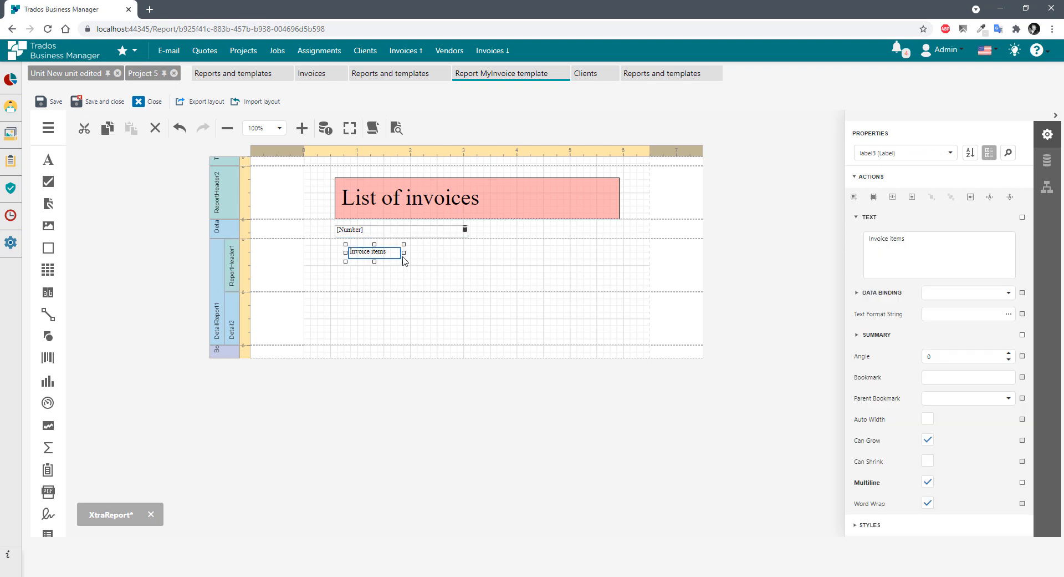
drag(404, 252, 492, 252)
Give the "Invoice items" label a semi-transparent light yellow background, rgba(255, 239, 138, 0.53).
scroll(913, 404, down, 3)
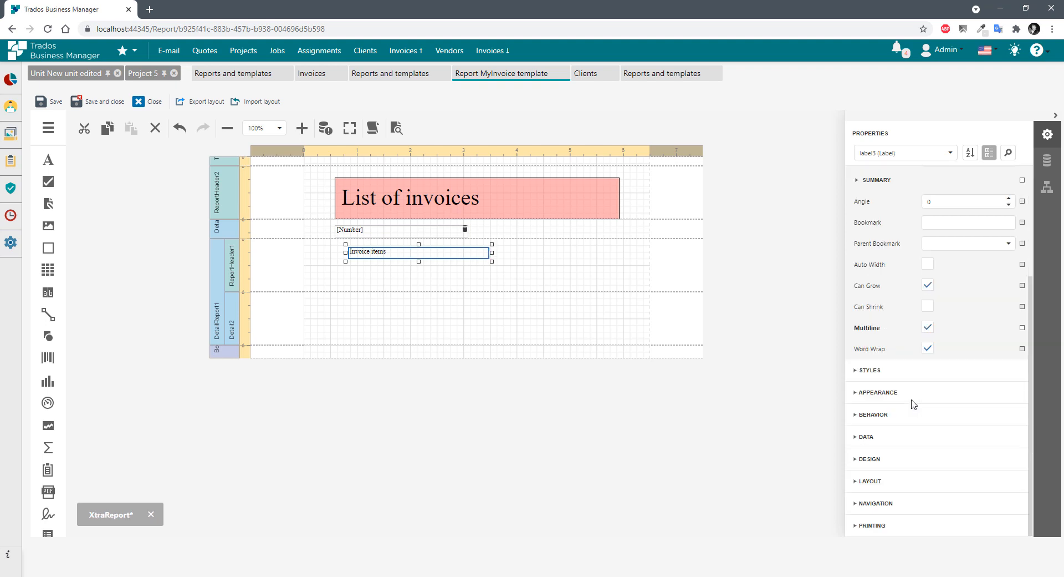
click(879, 392)
scroll(909, 388, down, 4)
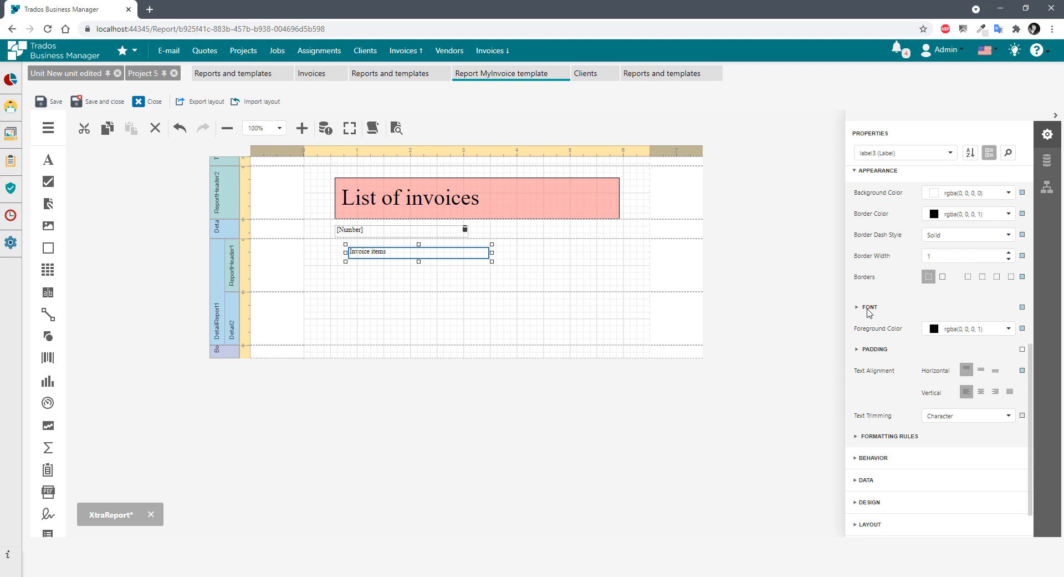
click(870, 308)
click(1009, 193)
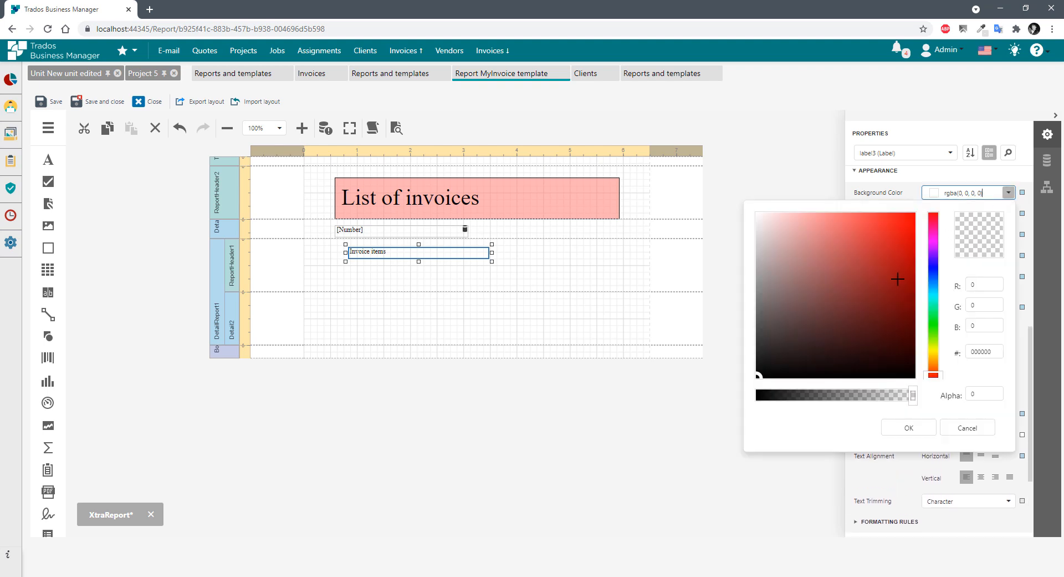
click(933, 352)
drag(875, 228, 829, 205)
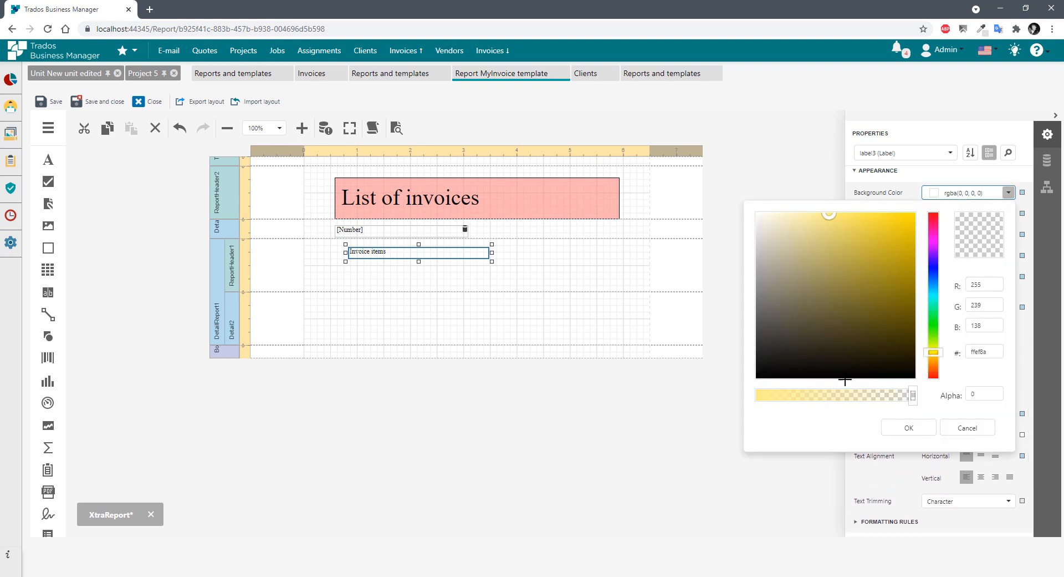
click(832, 398)
click(909, 427)
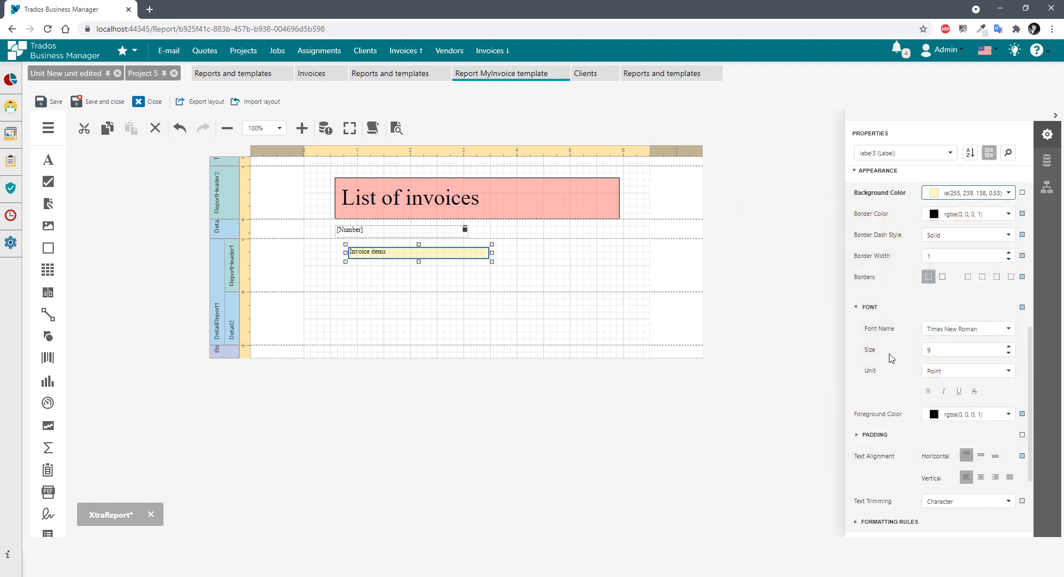
Set the "Invoice items" label's font size to 20 and enlarge the label to fit its text.
click(968, 353)
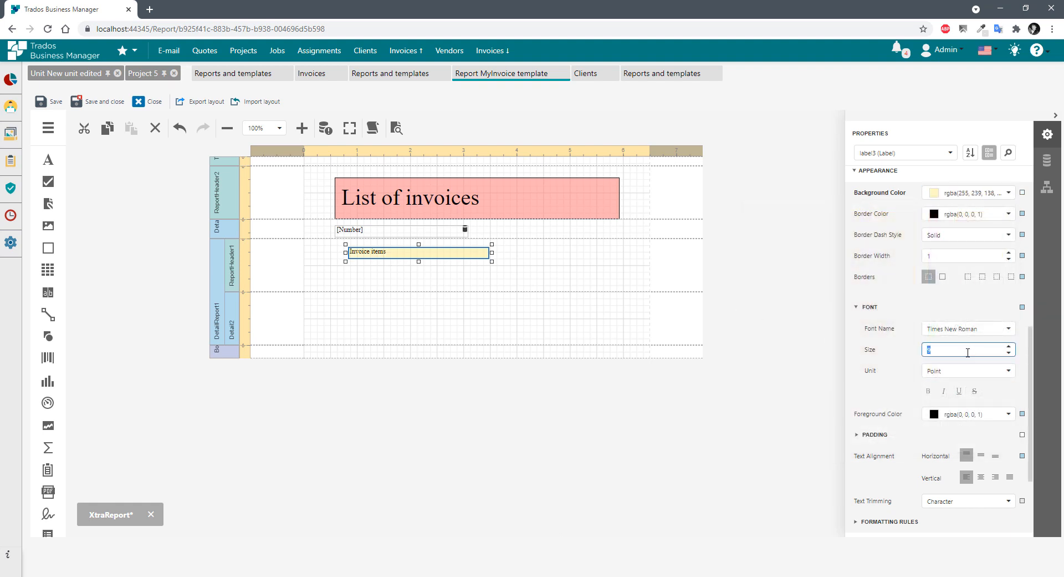
text(20)
drag(488, 258, 541, 271)
Extend the ReportHeader1 band to about 1 inch high and add a label reading "Order" at its lower edge, below "Invoice items".
click(567, 279)
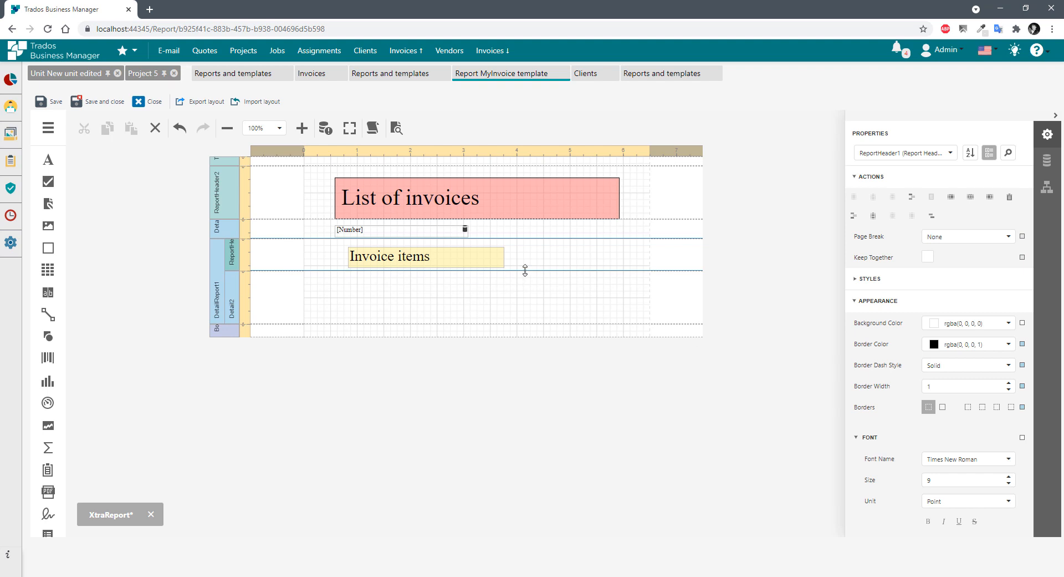
drag(525, 270, 527, 290)
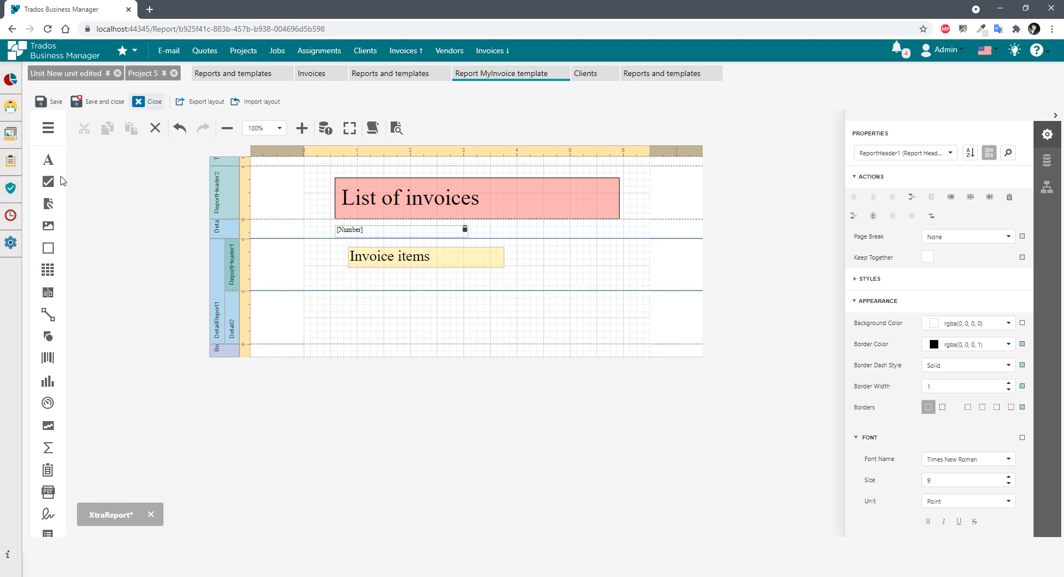
drag(61, 181, 335, 284)
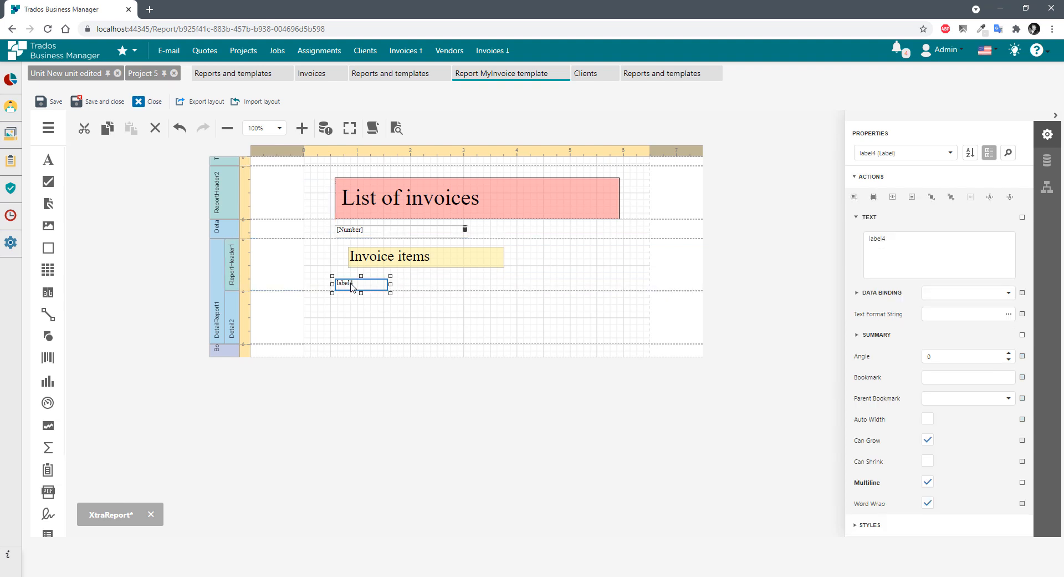
double_click(351, 286)
text(Order)
click(427, 285)
Add a label reading "job number" directly to the right of the Order label.
drag(48, 159, 399, 284)
double_click(416, 285)
key(BackSpace)
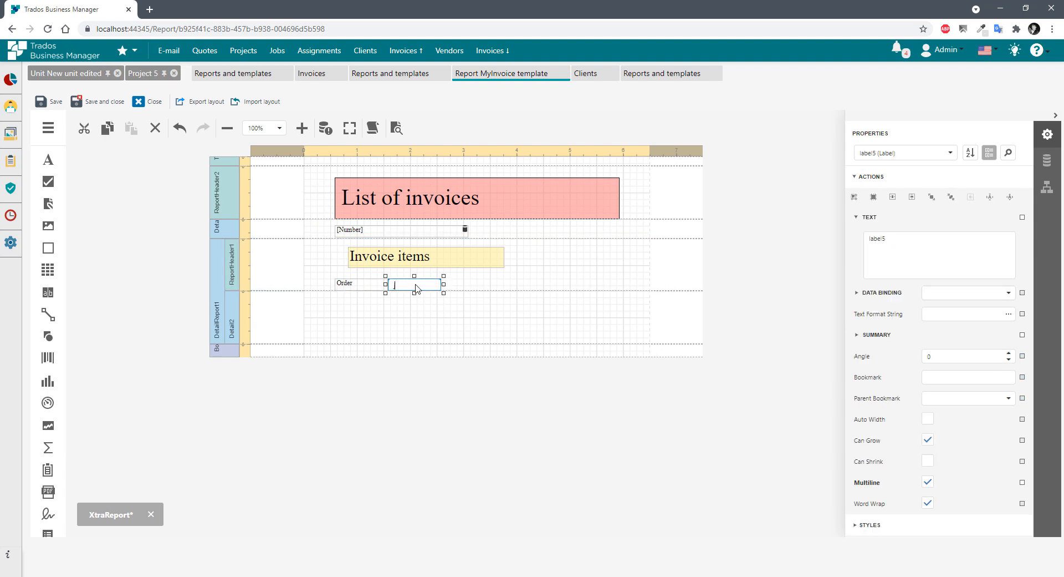
text(job number)
click(475, 288)
Add a third column label reading "Amount" after the job number label, and capitalise the middle label to "Job number".
drag(49, 160, 445, 280)
double_click(393, 285)
key(Home)
key(Delete)
text(J)
double_click(460, 285)
text(A)
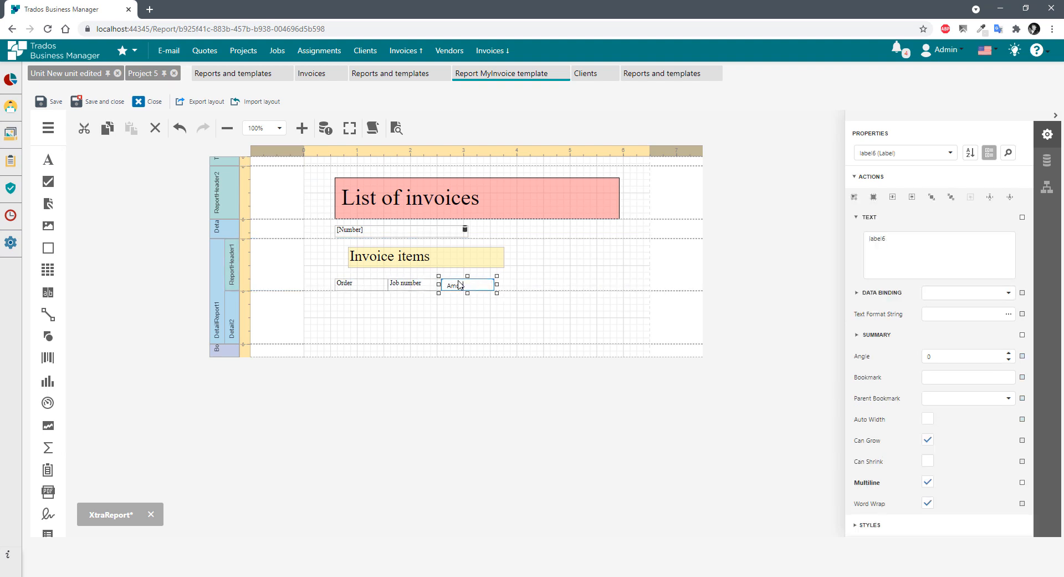
click(531, 286)
Move the Amount label right to where the "Invoice items" label ends, and widen the Job number label to reach it.
drag(476, 287, 538, 288)
click(427, 285)
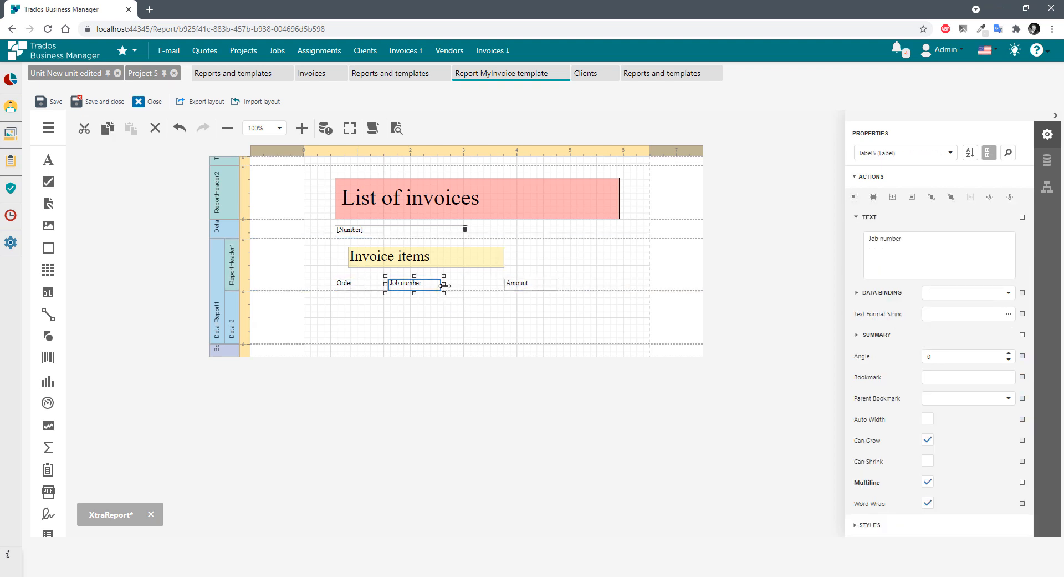
drag(442, 284, 505, 286)
click(388, 303)
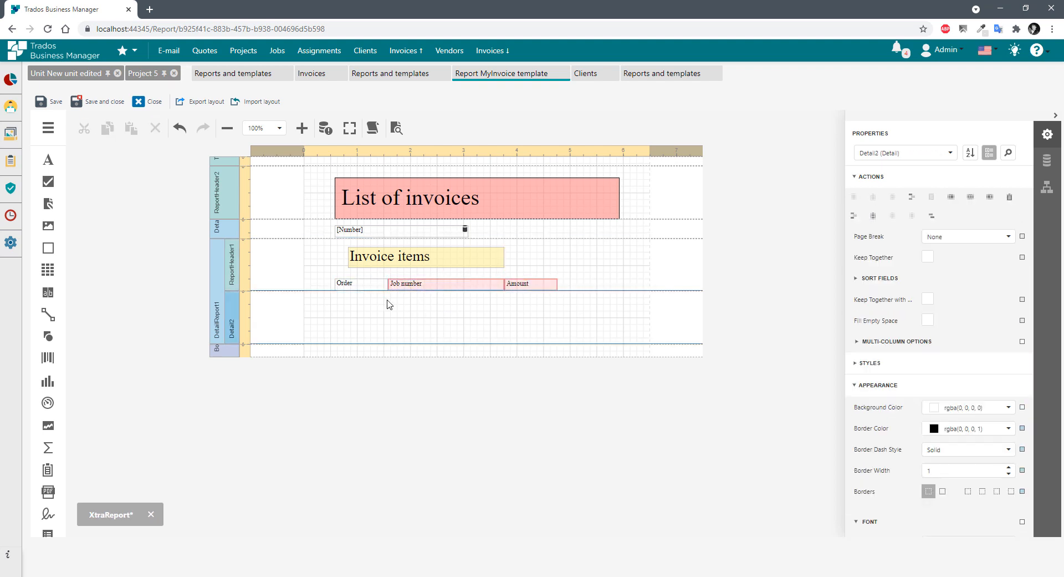
Adjust the shared edge of the Job number and Amount labels so that they do not overlap.
click(485, 286)
drag(504, 285, 504, 293)
click(522, 286)
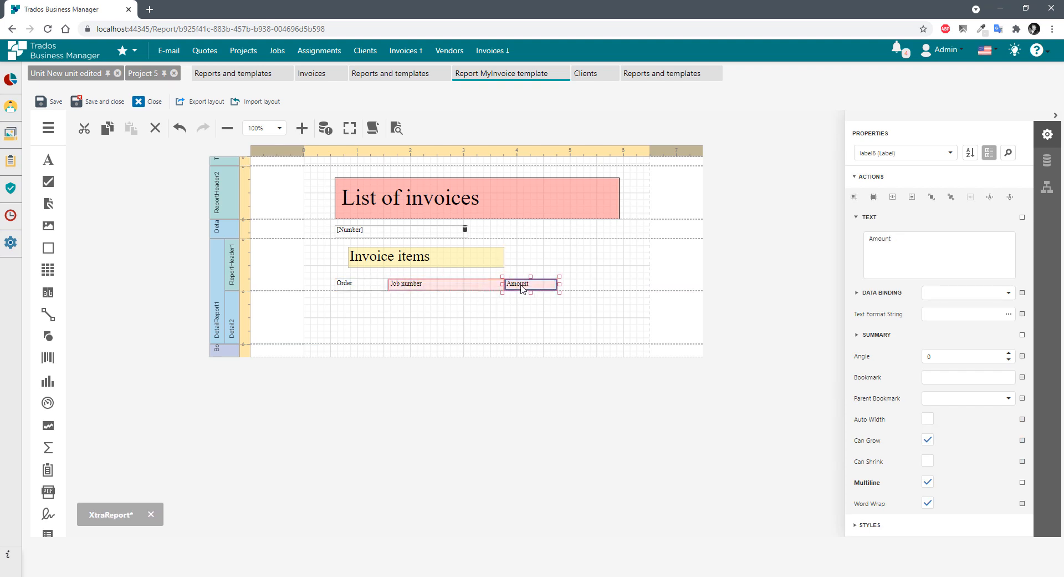
click(341, 302)
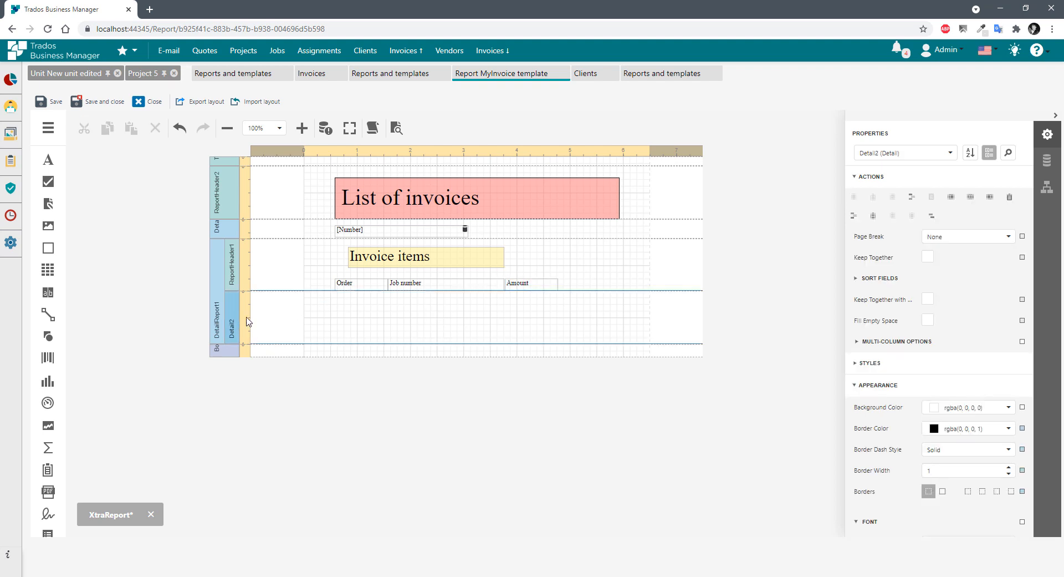
Move the Order, Job number and Amount labels together to the right so that Order starts at the left edge of the "Invoice items" label.
click(349, 288)
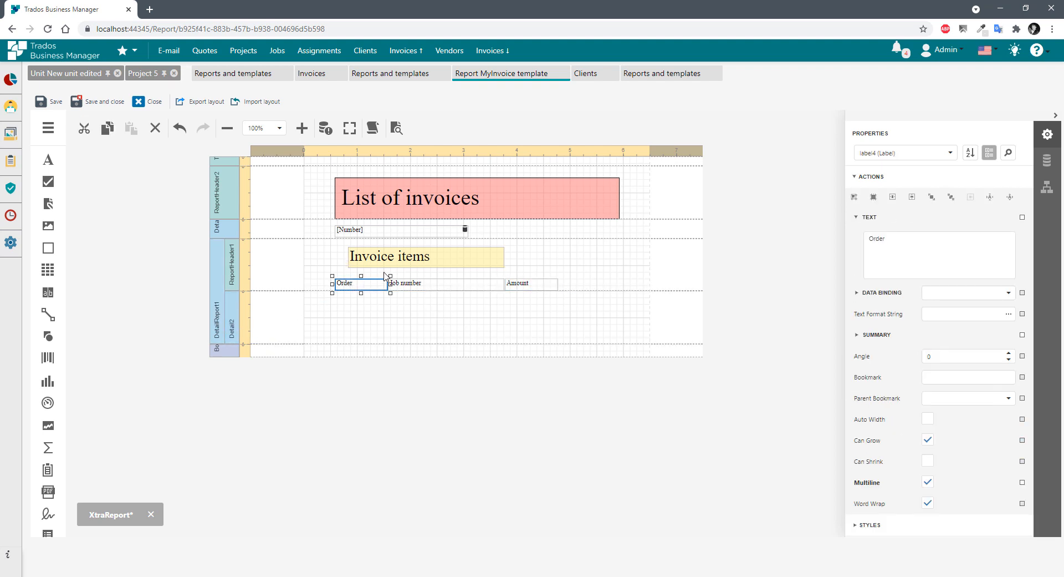
ctrl+click(444, 286)
ctrl+click(530, 287)
drag(351, 286, 365, 286)
click(383, 320)
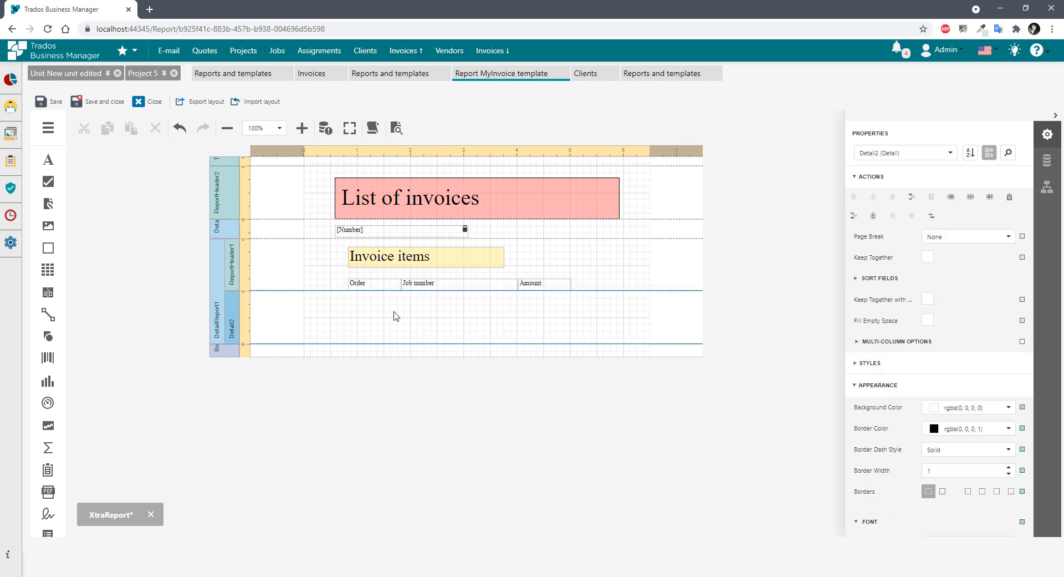
Add the Sort field from the Invoice RowsToPrint collection to the Detail2 band, directly beneath the Order label.
click(1047, 160)
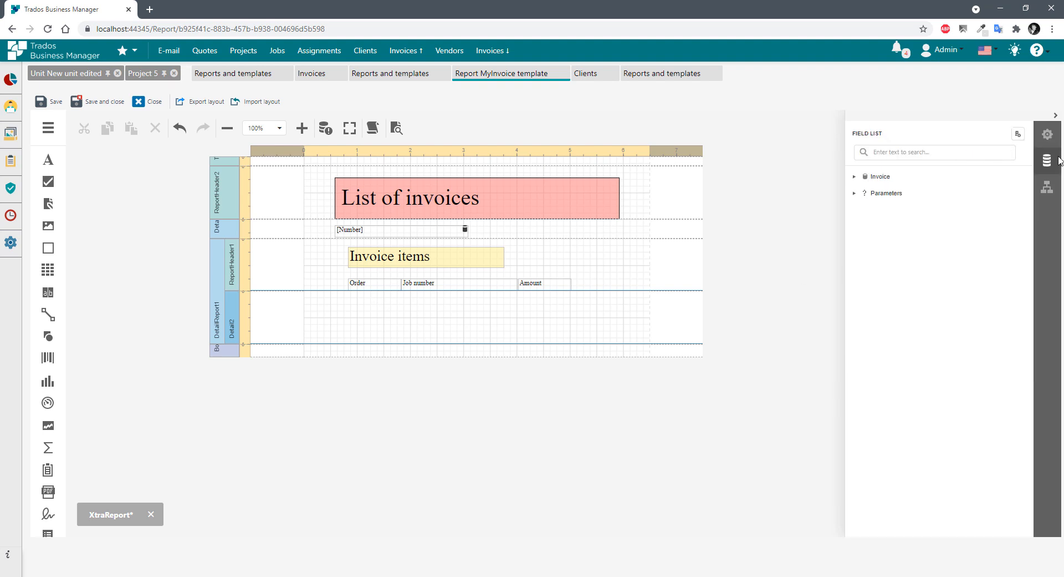
click(854, 177)
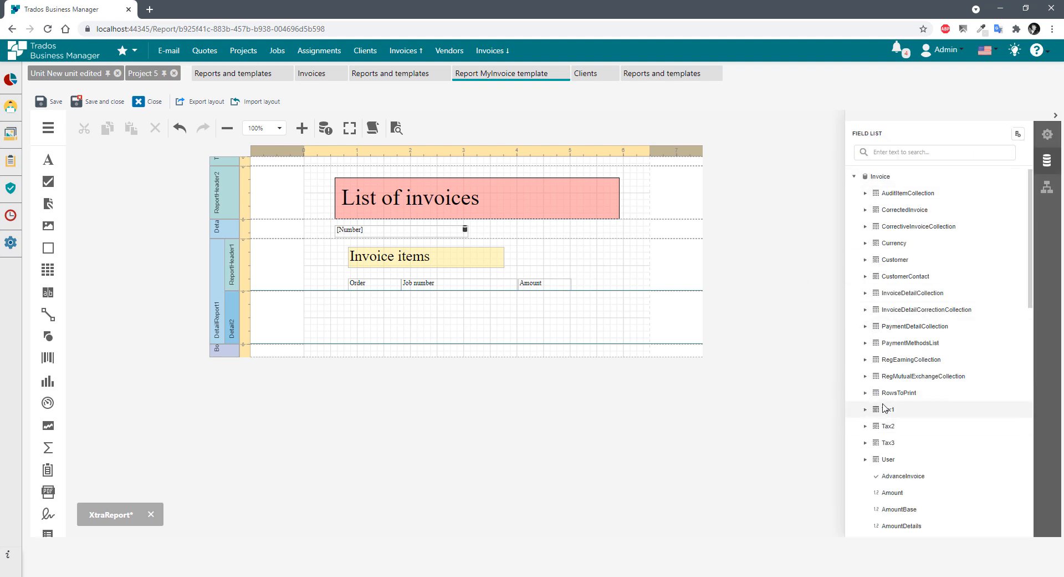
scroll(884, 408, down, 2)
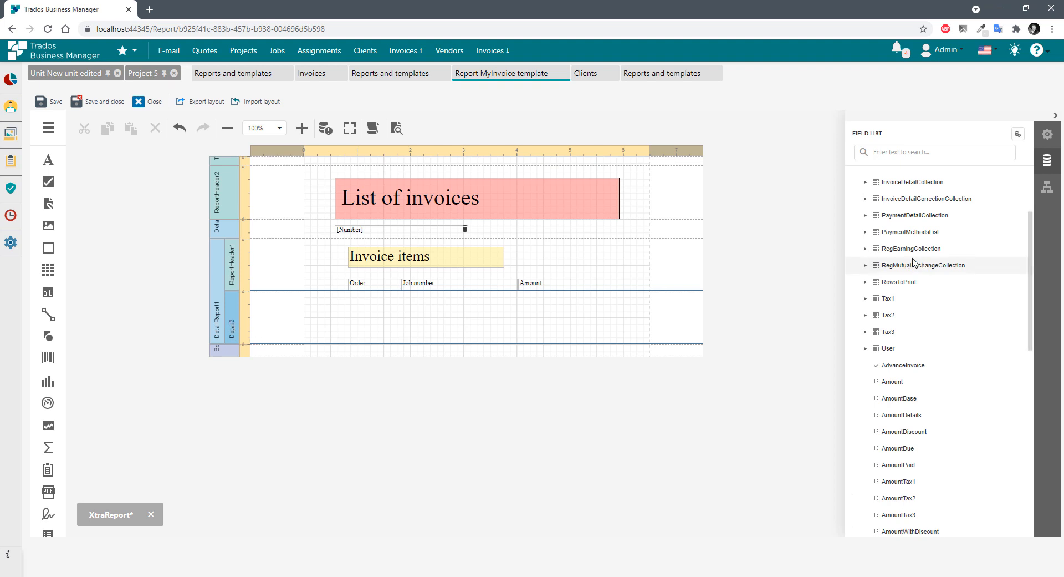
click(865, 281)
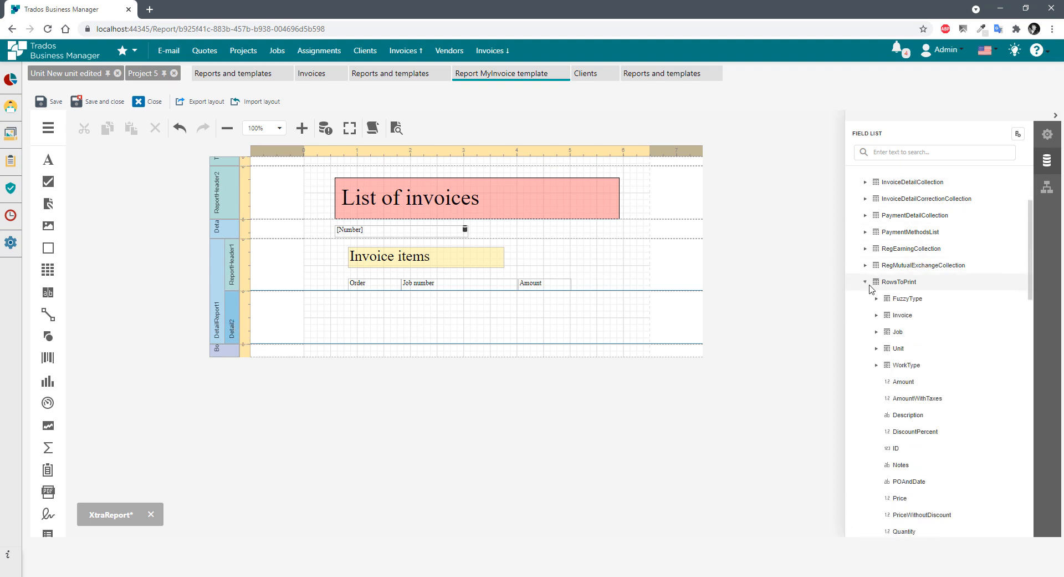
scroll(918, 316, down, 2)
scroll(953, 330, down, 4)
scroll(952, 329, up, 3)
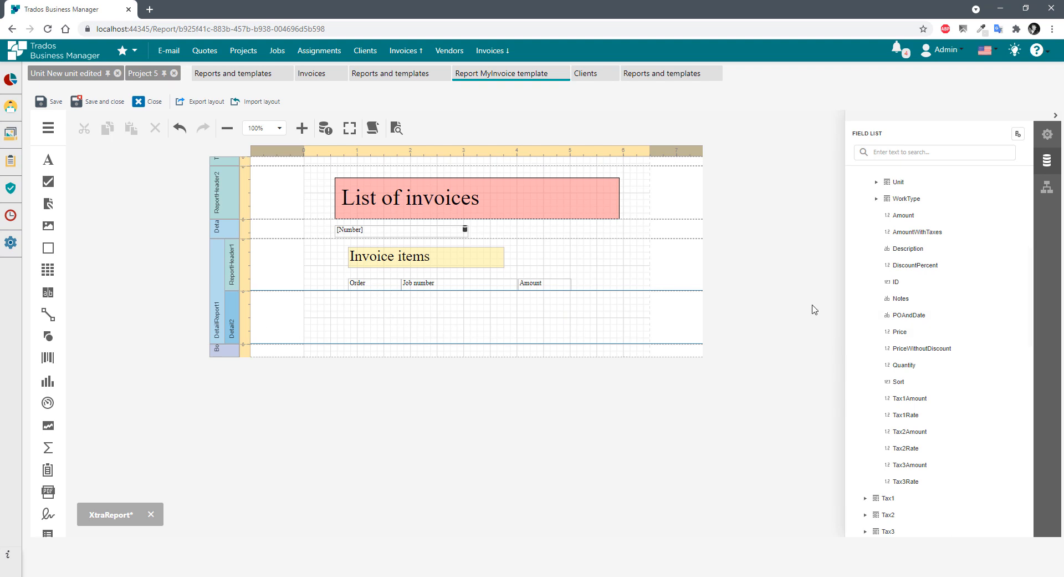
scroll(881, 283, up, 5)
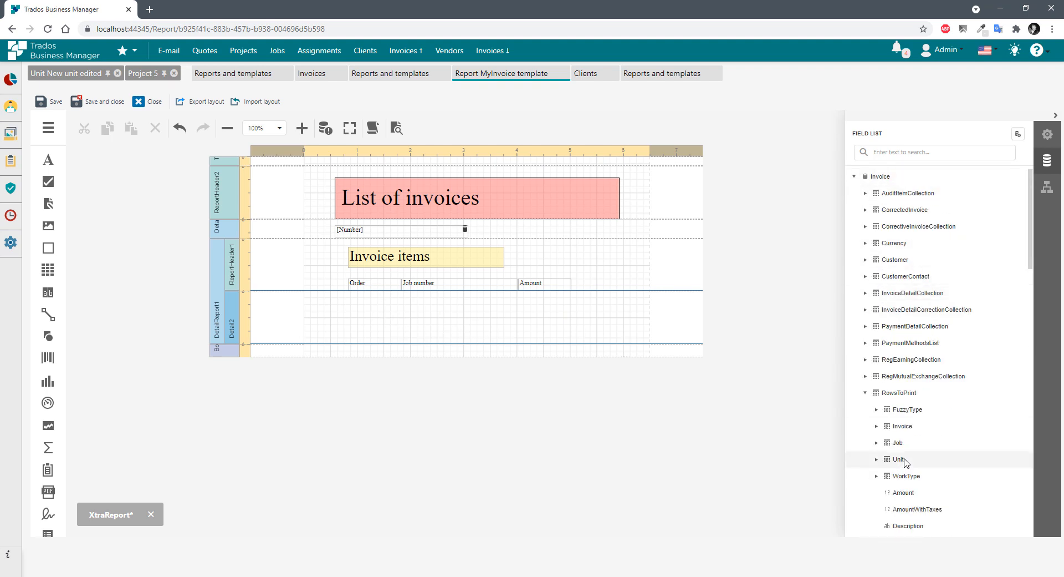
scroll(887, 432, down, 1)
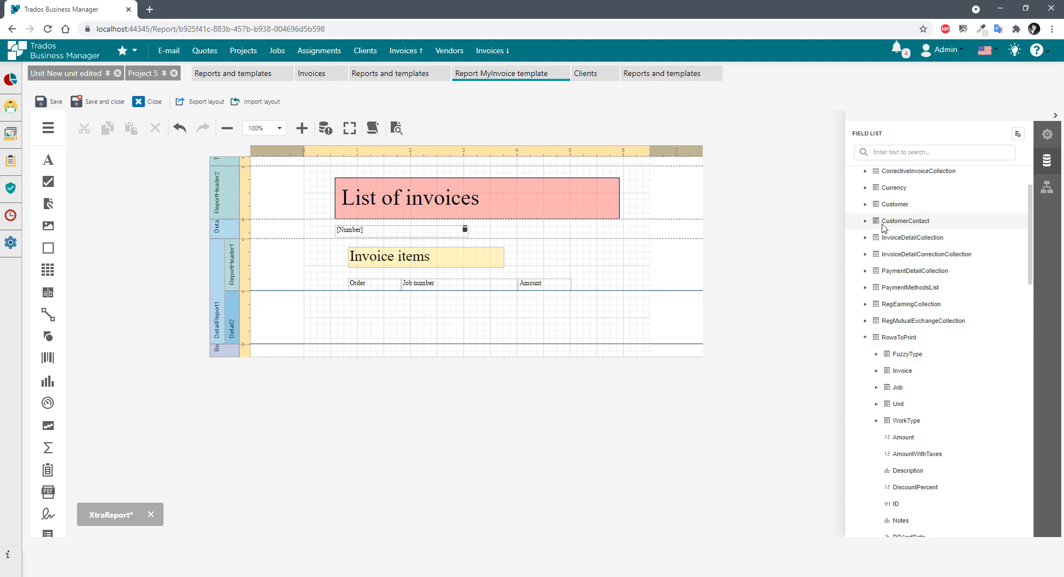
scroll(881, 302, up, 1)
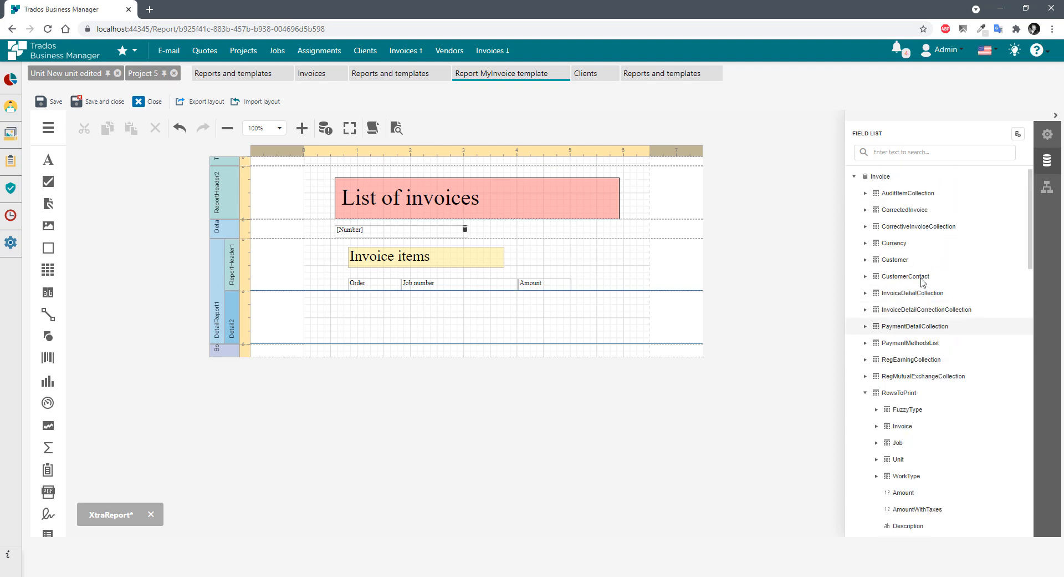
scroll(939, 381, down, 4)
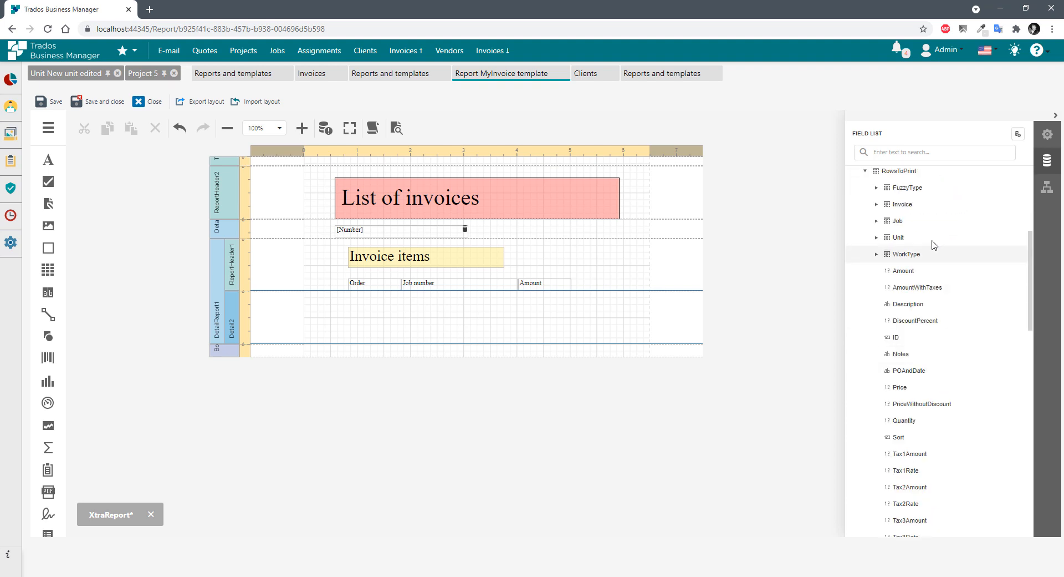
scroll(934, 275, up, 1)
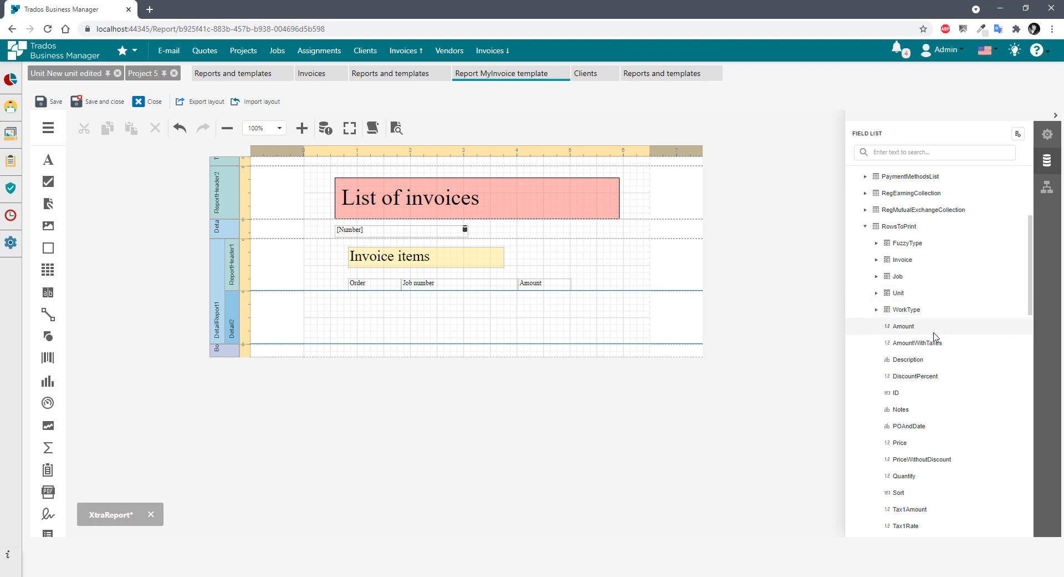
scroll(934, 438, down, 1)
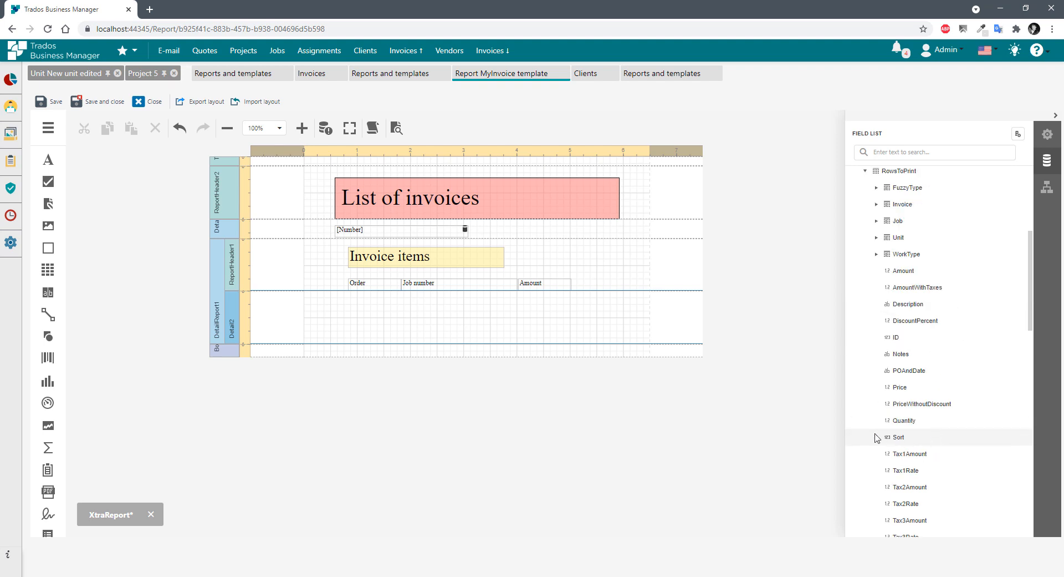
drag(877, 438, 356, 296)
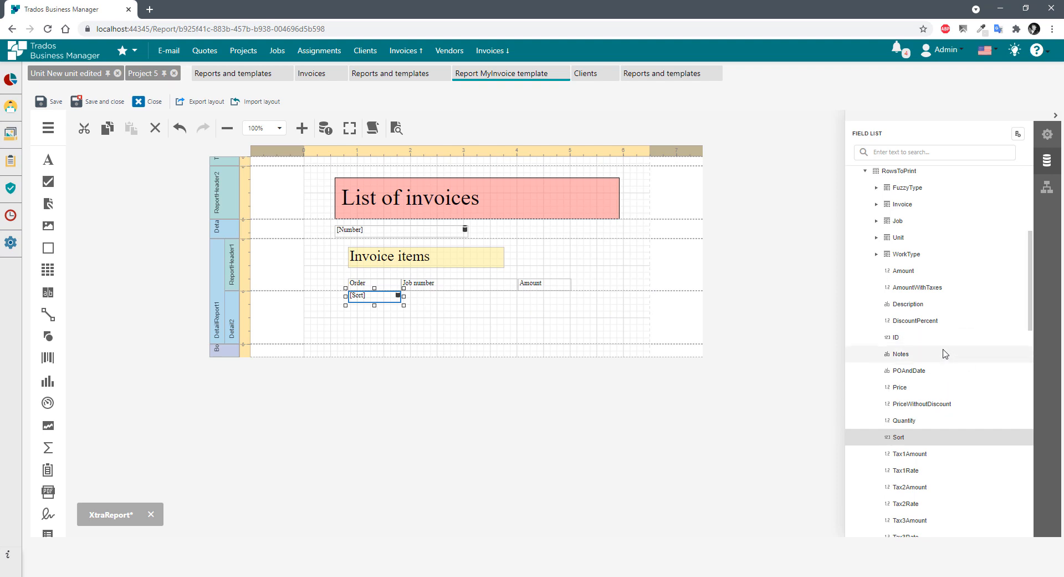
Add the Number field of RowsToPrint's Job to the Detail2 band, beneath the Job number label and matching its width.
scroll(929, 310, up, 1)
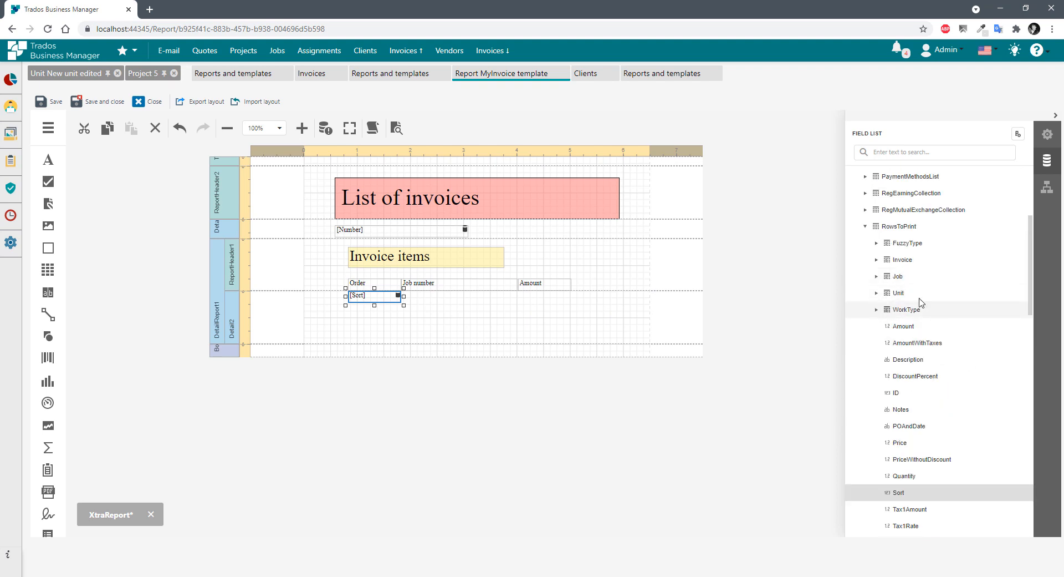
click(875, 276)
scroll(914, 341, down, 4)
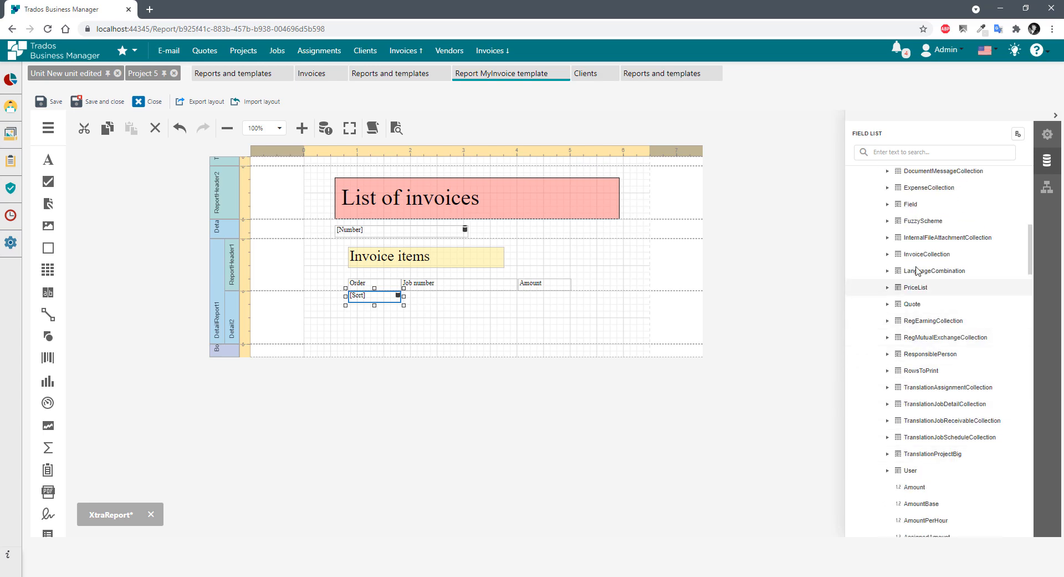
scroll(939, 338, down, 5)
scroll(941, 349, down, 5)
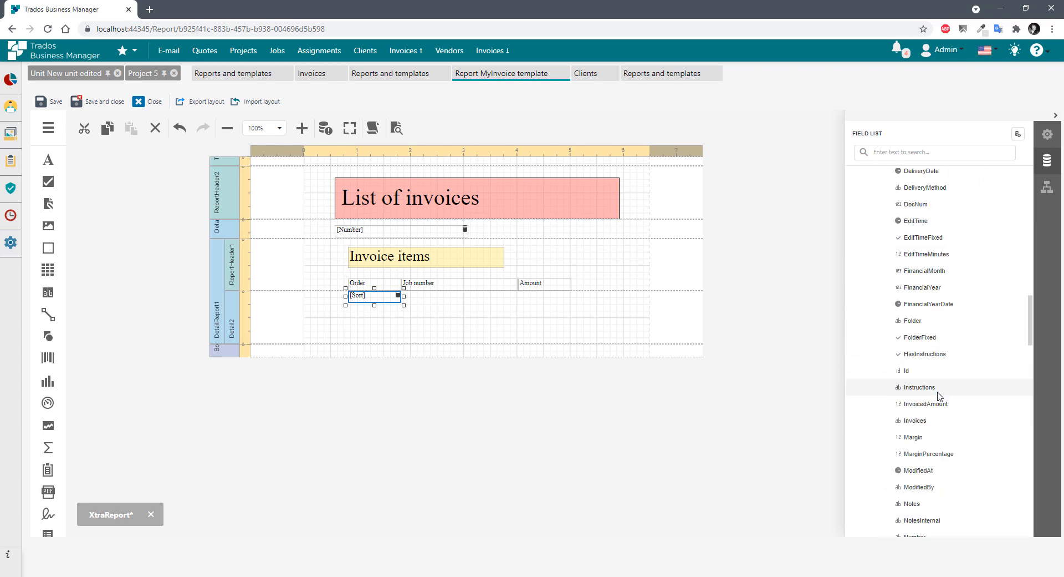
drag(923, 480, 521, 297)
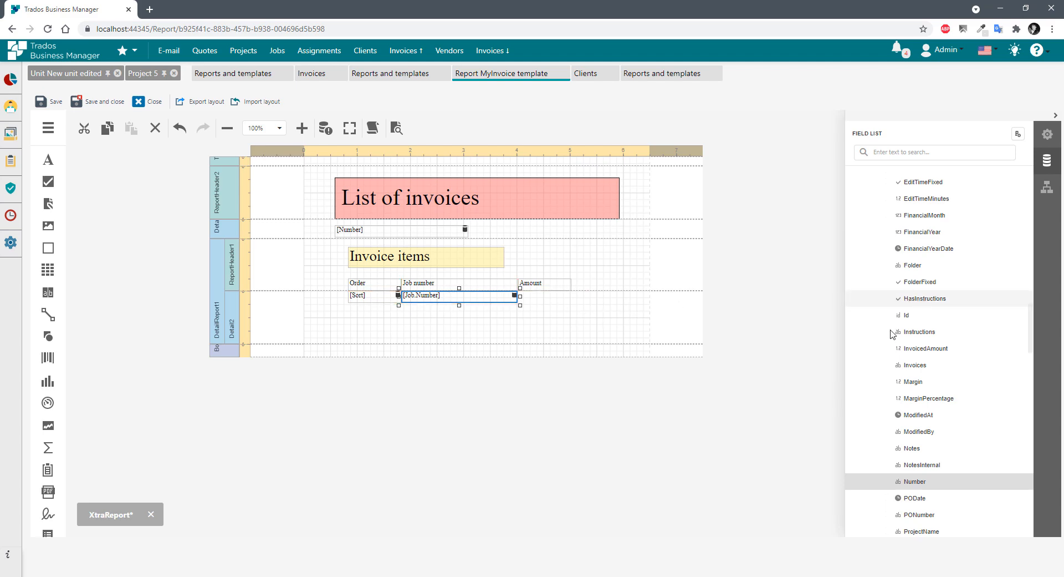
Add the Amount field from RowsToPrint to the Detail2 band, directly beneath the Amount label.
scroll(893, 333, up, 10)
scroll(920, 273, up, 5)
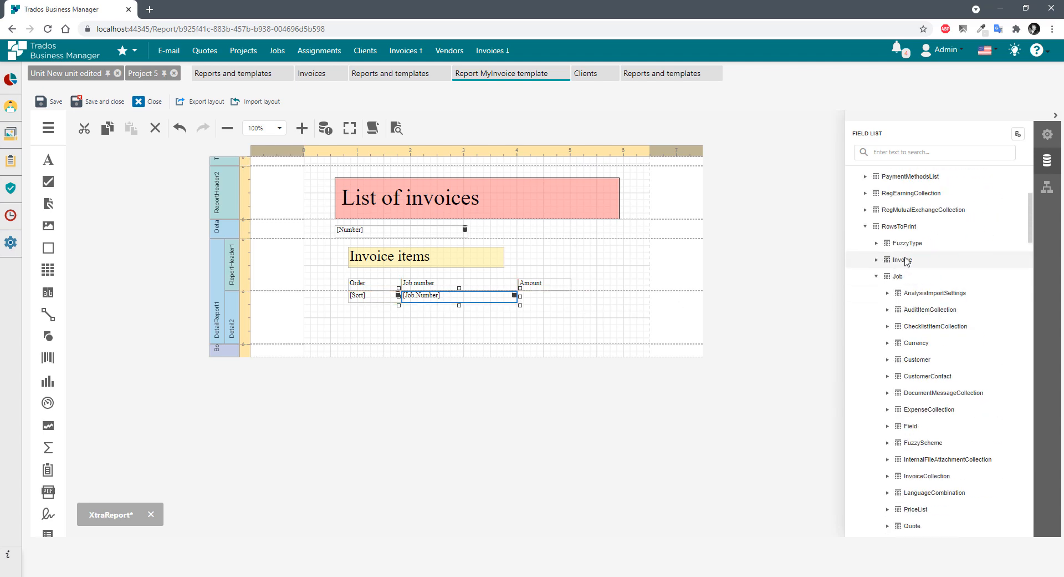
click(877, 276)
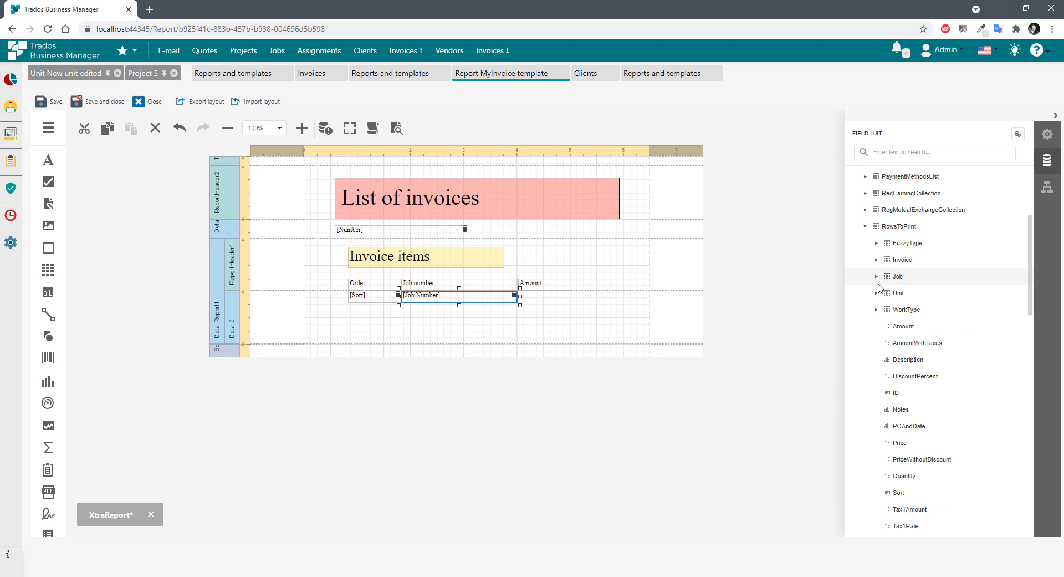
drag(896, 328, 520, 300)
click(609, 319)
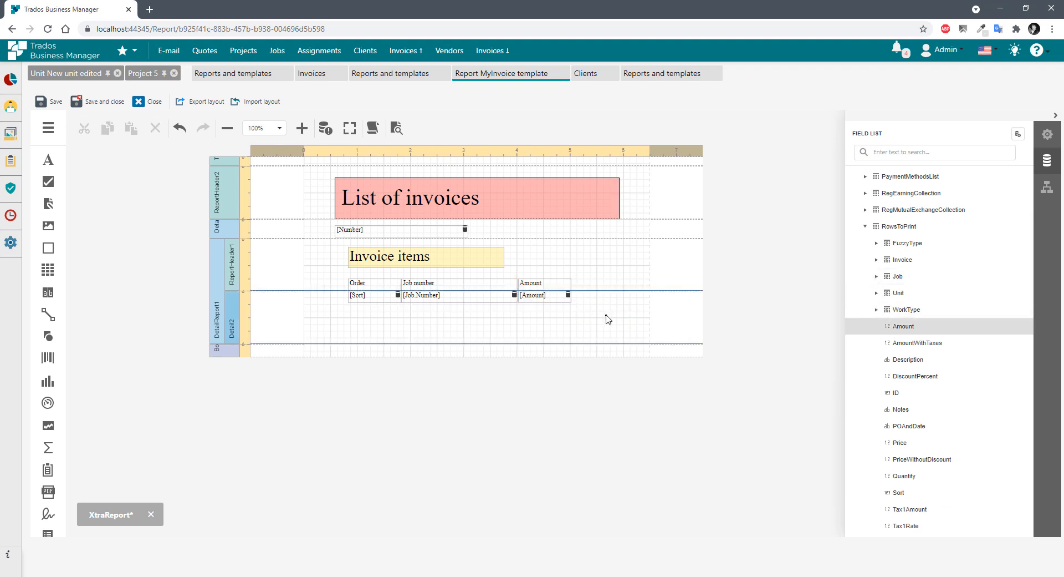
Set the text format string of the [Amount] field in the Detail2 band to {0:n5}.
click(542, 298)
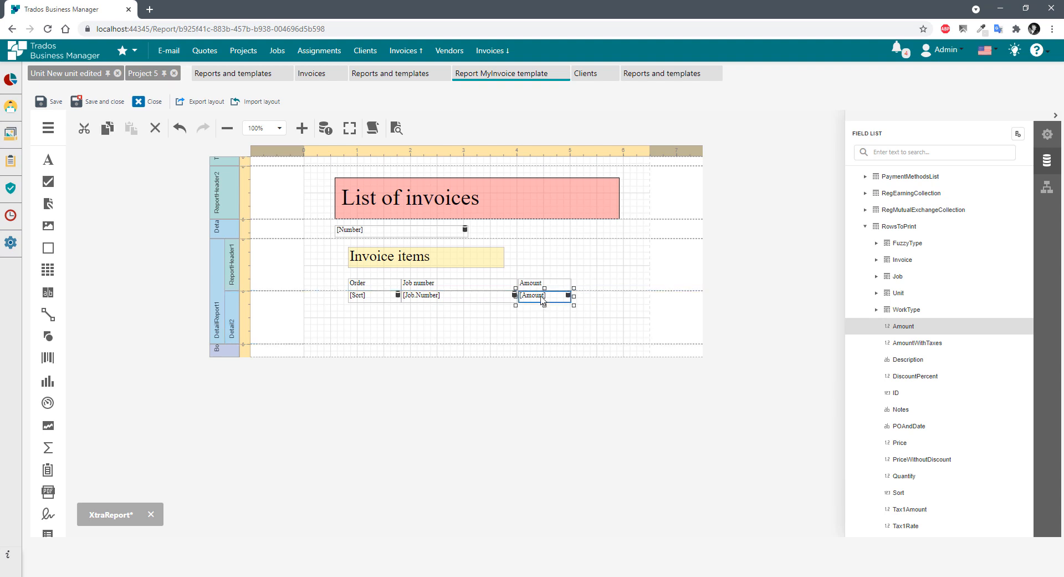
click(1047, 133)
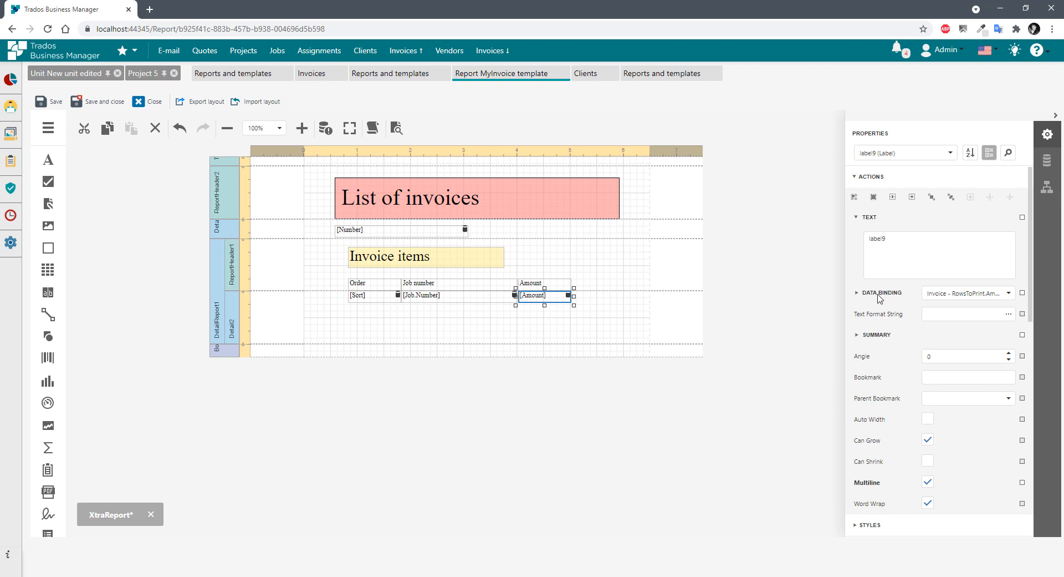
click(949, 314)
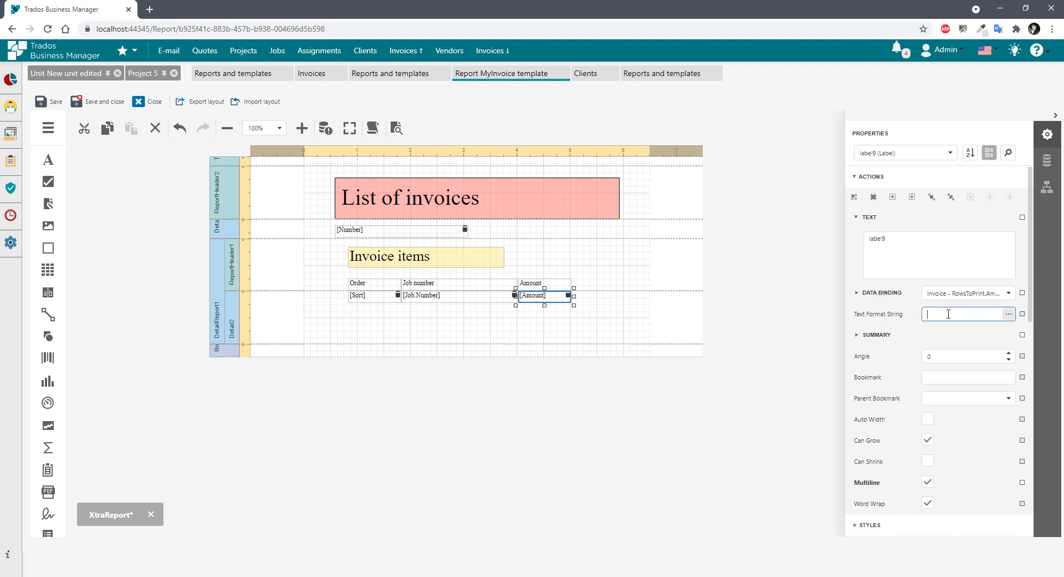
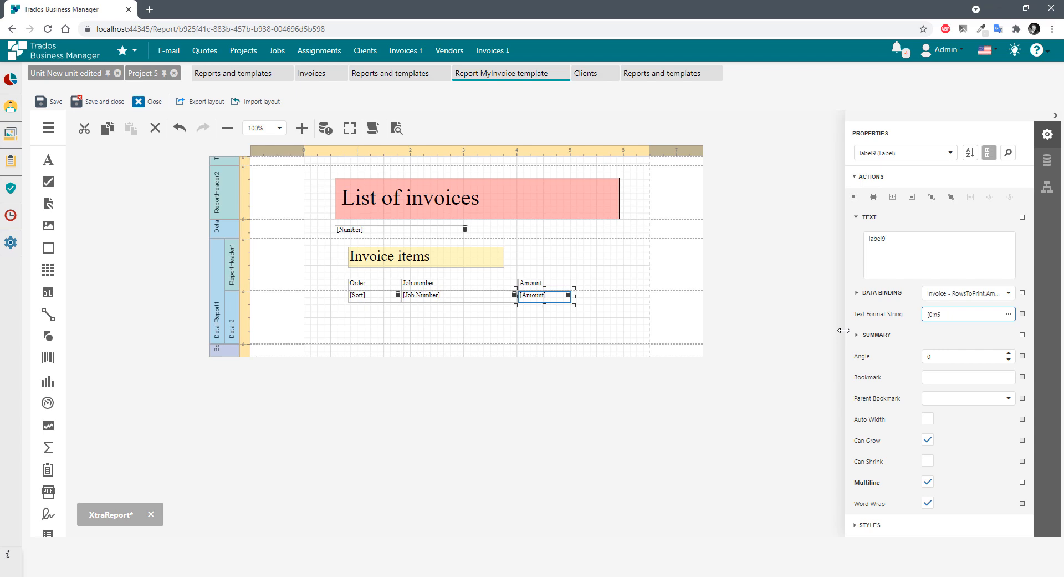
click(1009, 314)
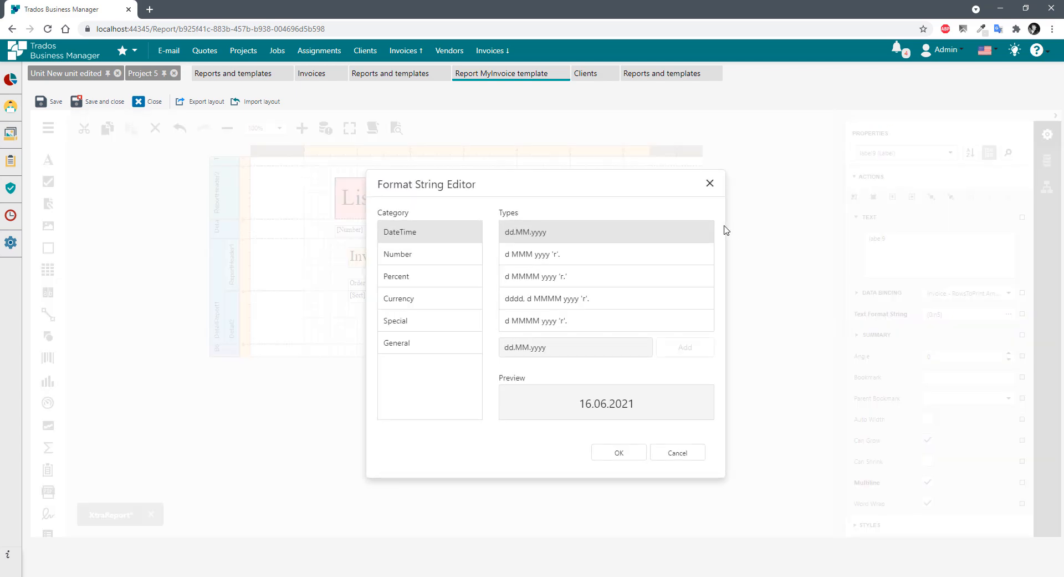
click(710, 185)
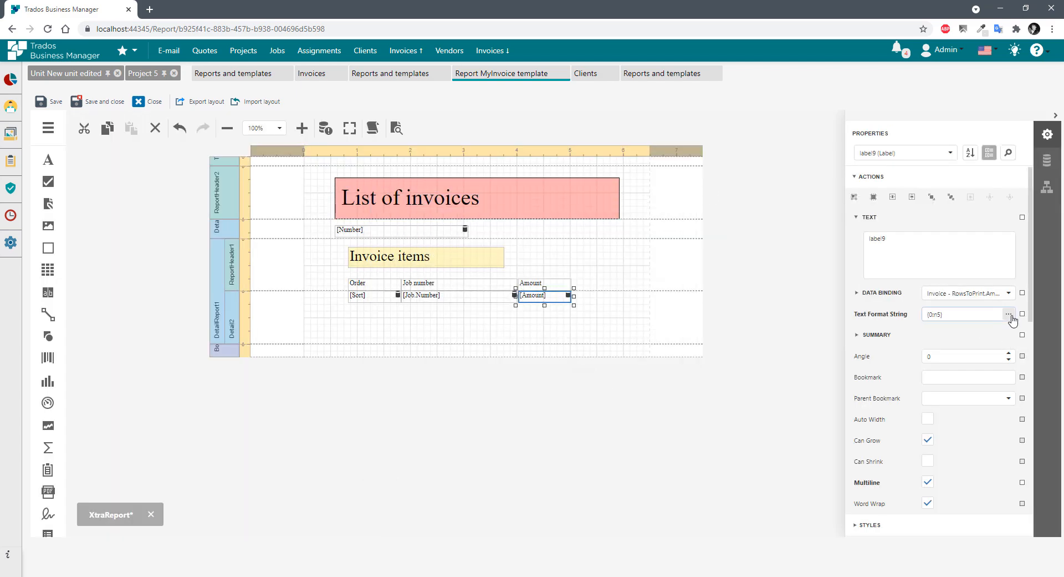
Set the [Amount] field's text format to the n2 type of the Number category using the Format String Editor.
click(1009, 314)
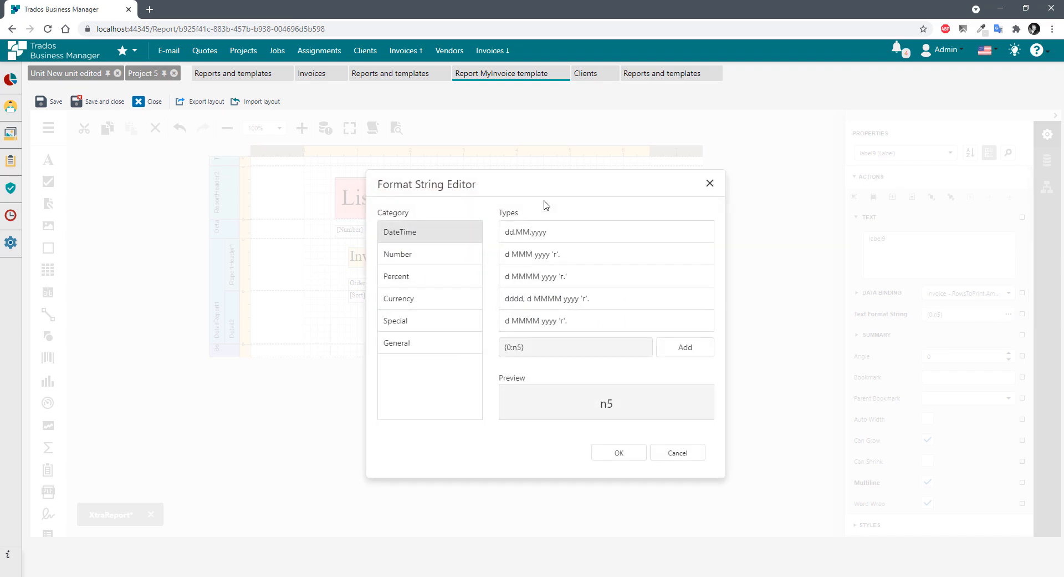
click(399, 260)
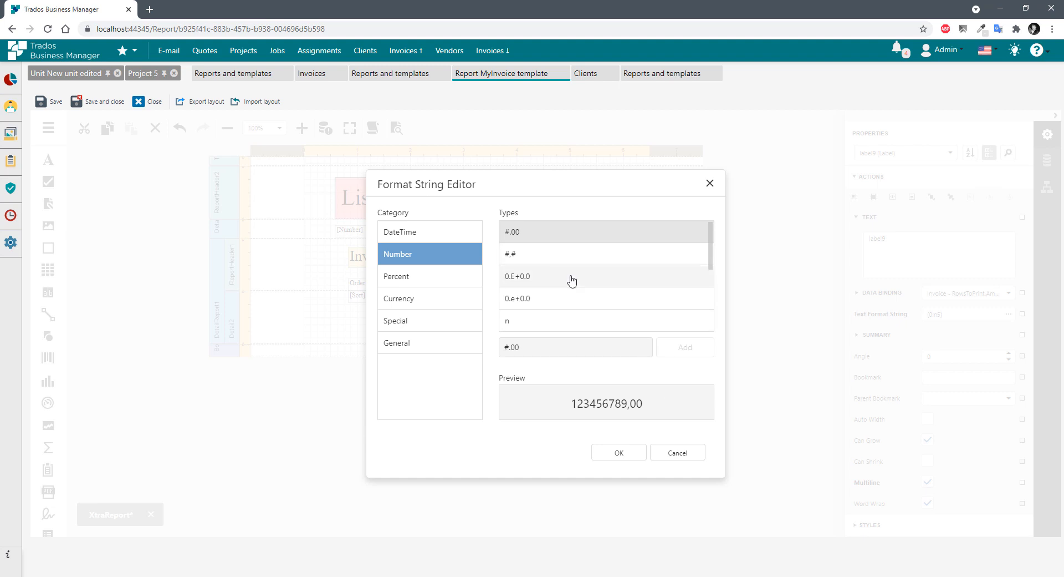
scroll(566, 280, down, 4)
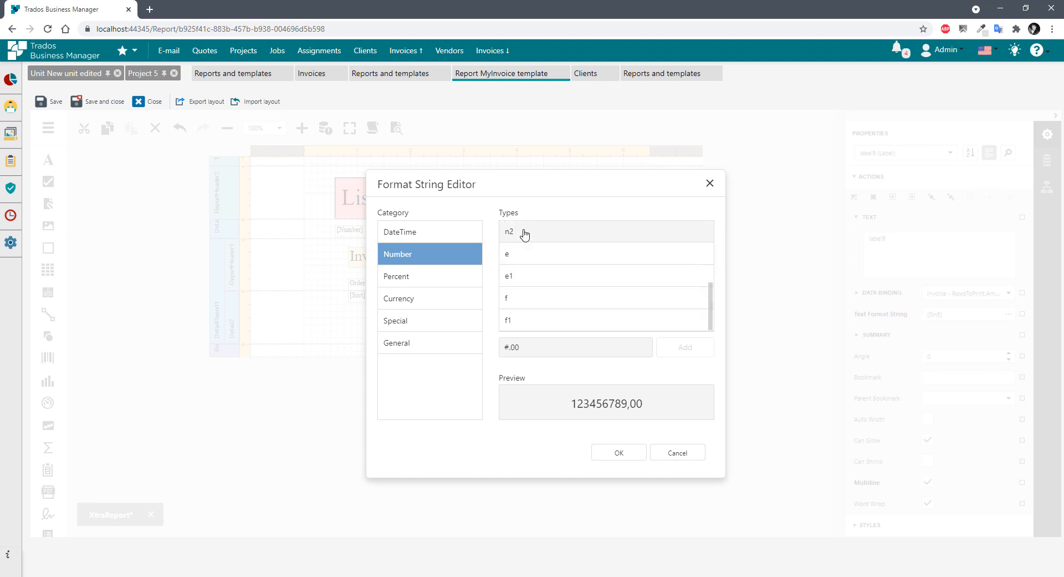
click(525, 233)
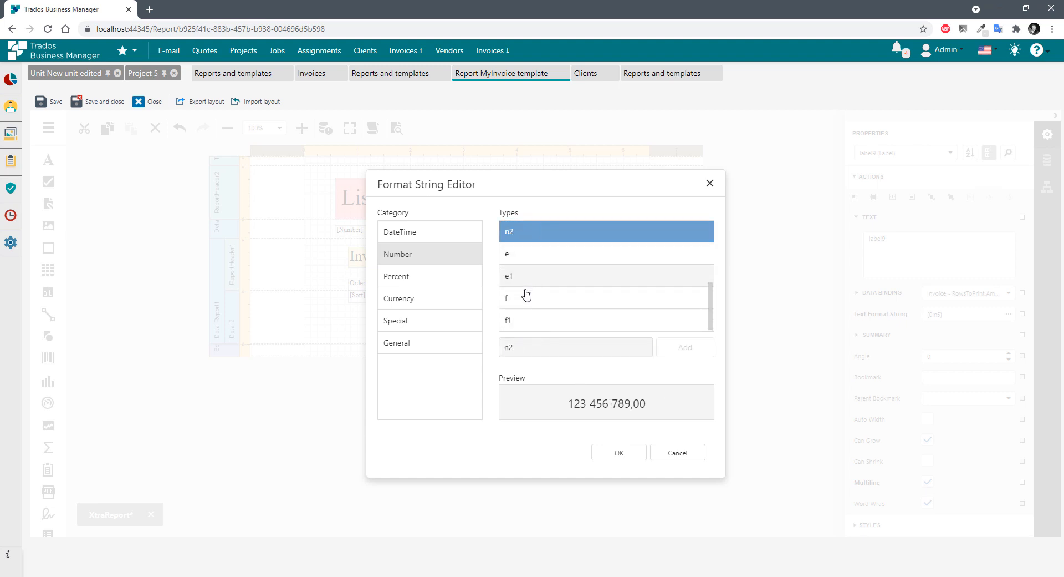
click(513, 276)
click(524, 321)
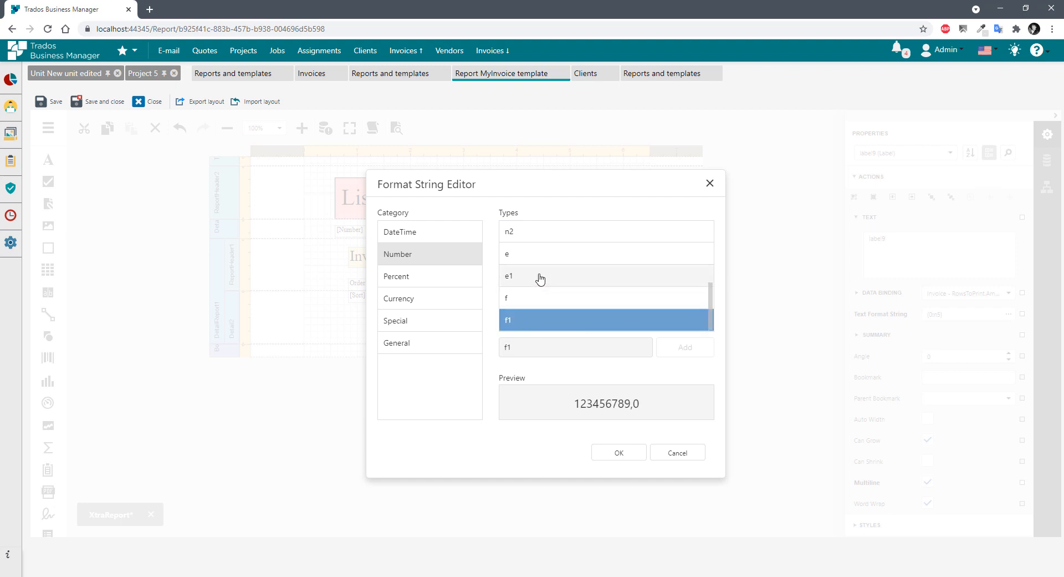
scroll(556, 290, up, 3)
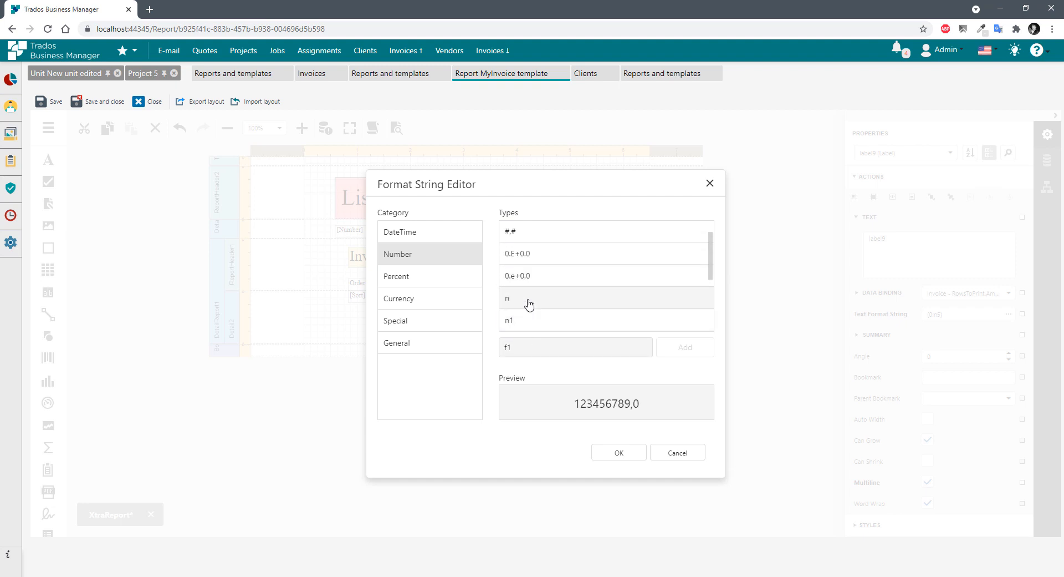
scroll(529, 304, down, 2)
click(523, 286)
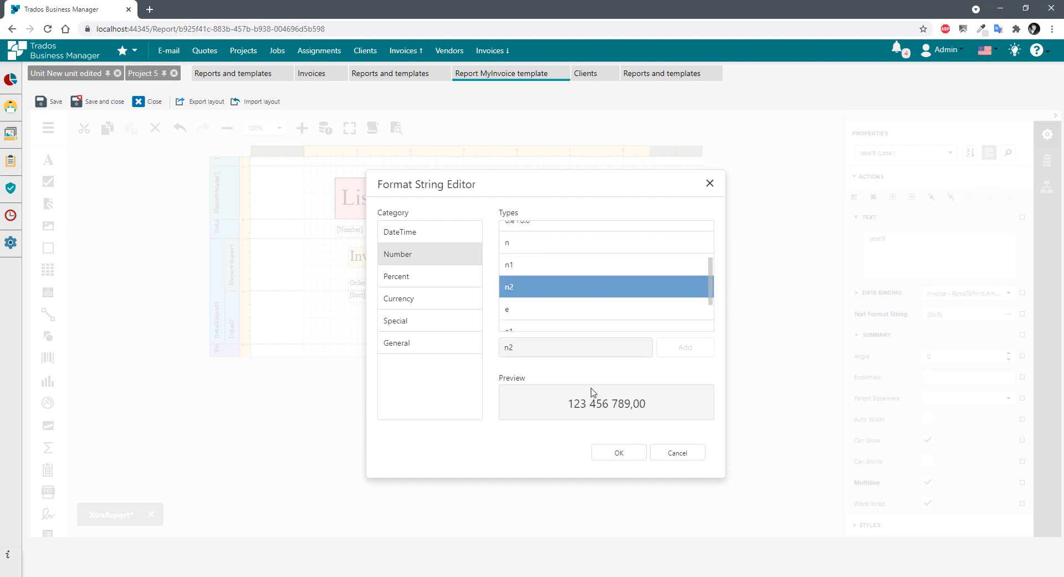
click(596, 347)
click(619, 453)
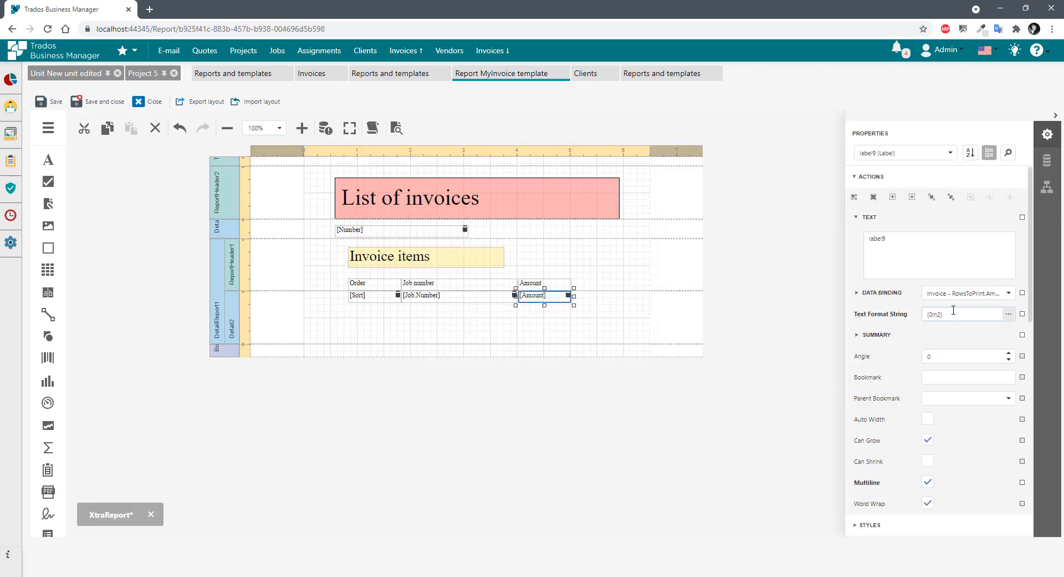
Reduce the Detail2 band's height to fit its single row of [Sort], [Job.Number] and [Amount] fields.
click(335, 332)
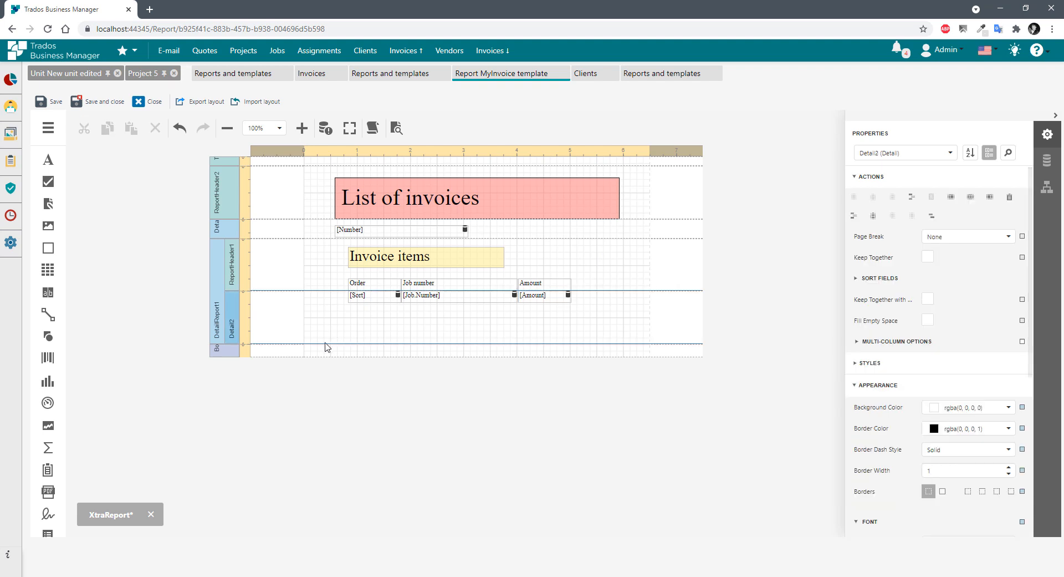
drag(323, 344, 319, 299)
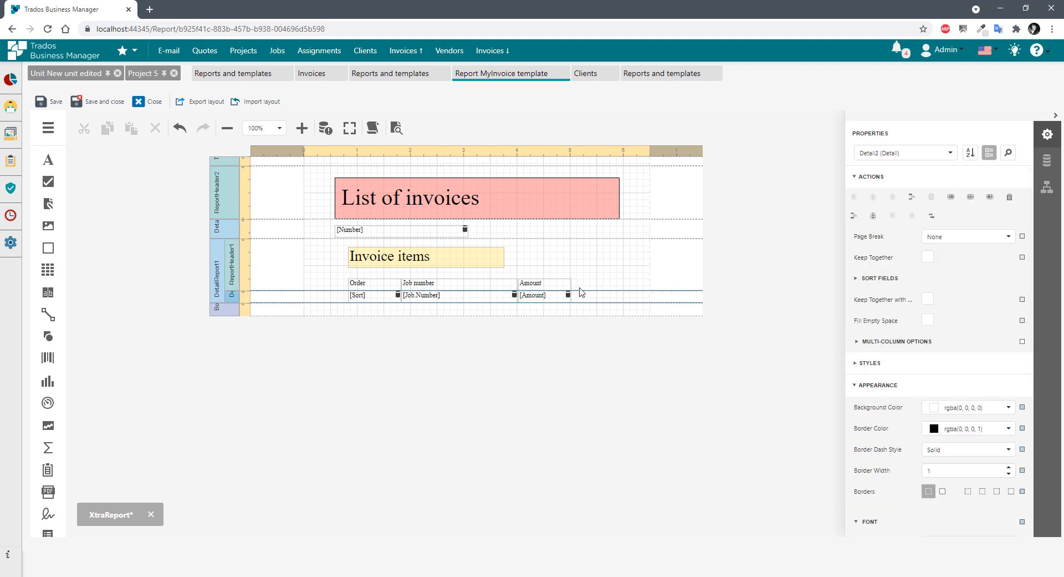
click(357, 284)
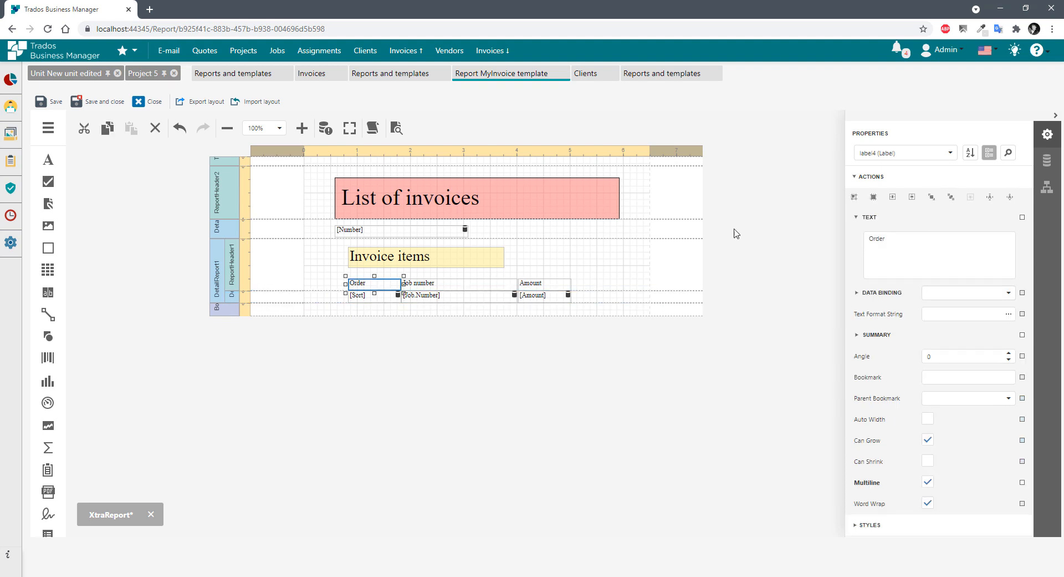
click(578, 268)
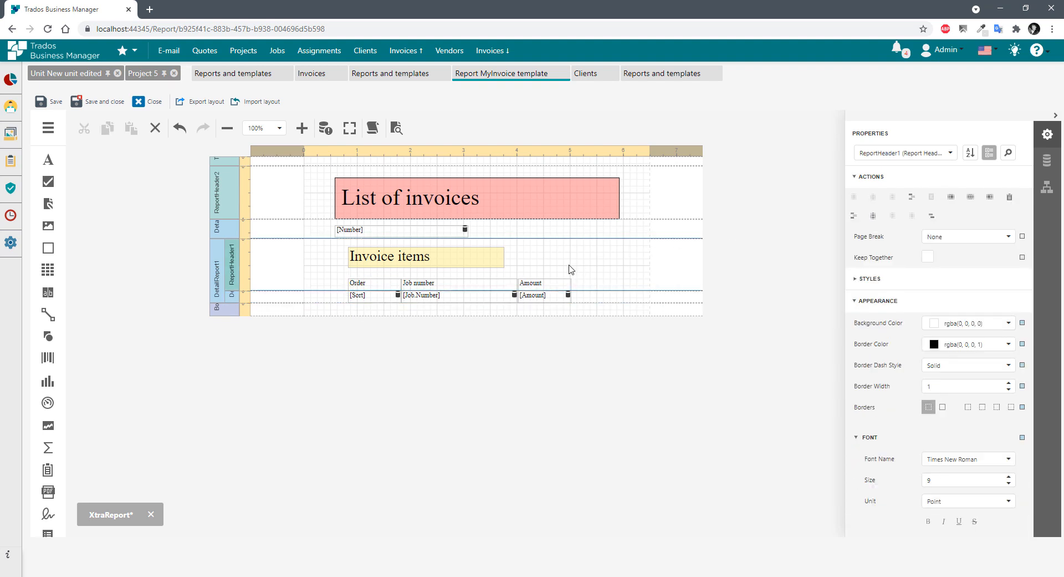
click(345, 233)
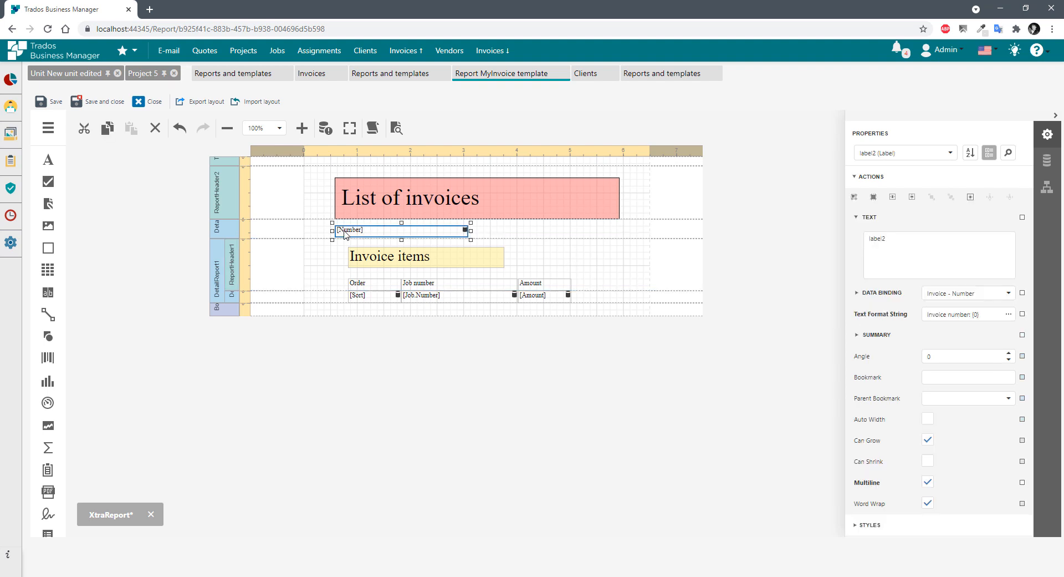
click(376, 259)
click(612, 265)
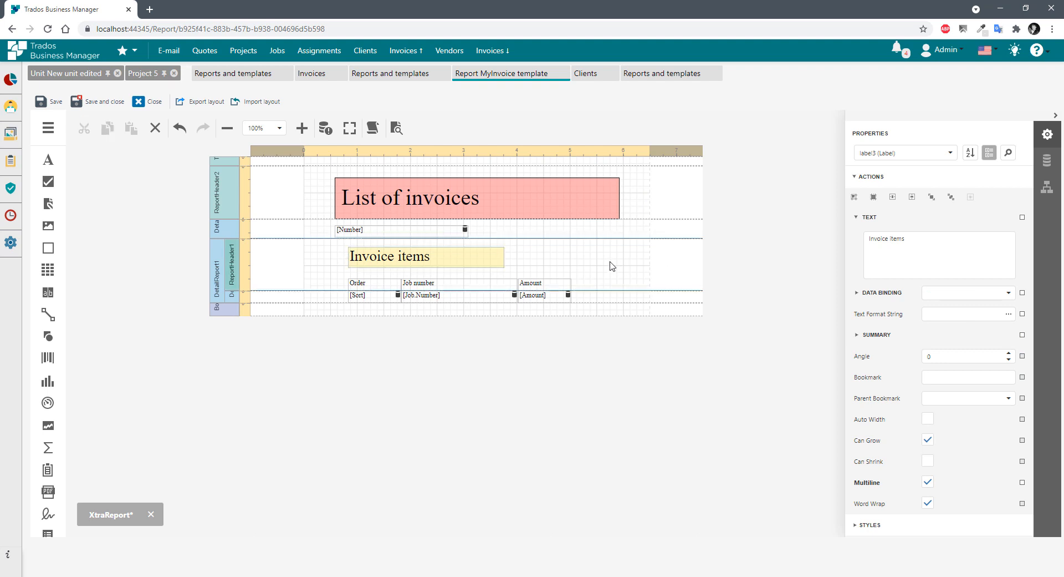
Preview the report with the Start date parameter set to 6/16/2020, 12:00 AM.
click(395, 129)
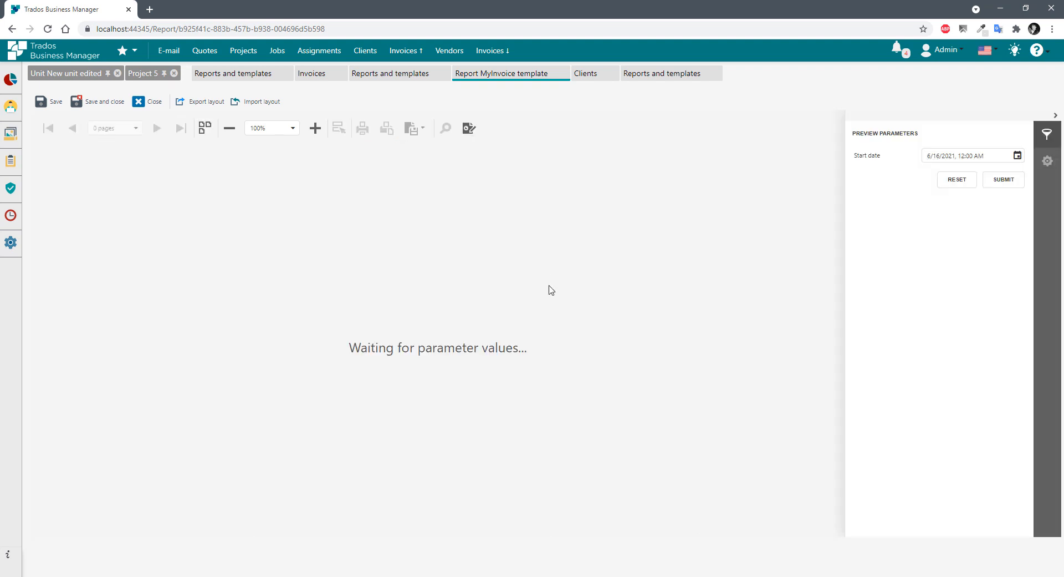
drag(955, 156, 952, 156)
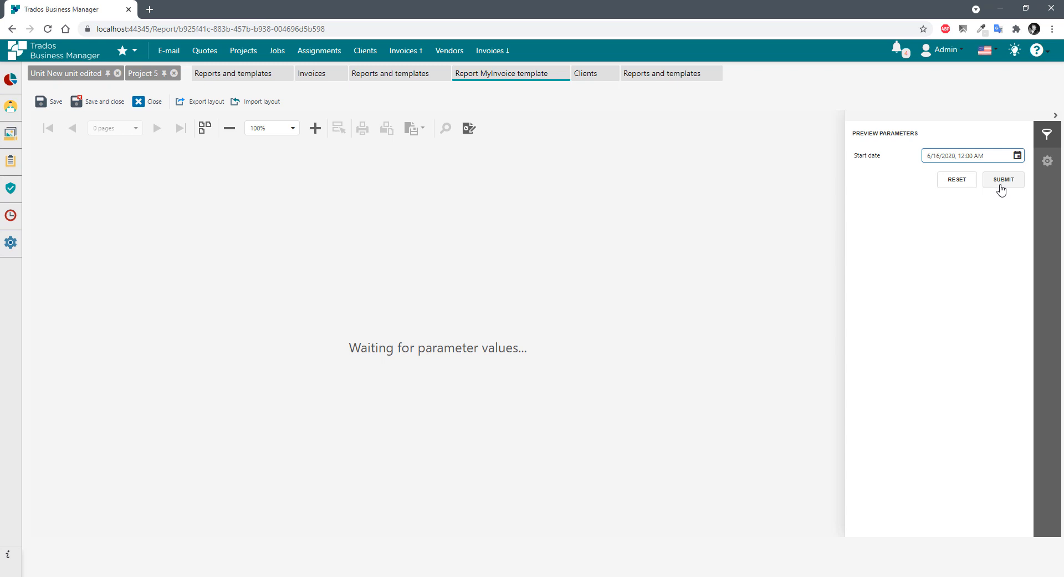
click(1002, 190)
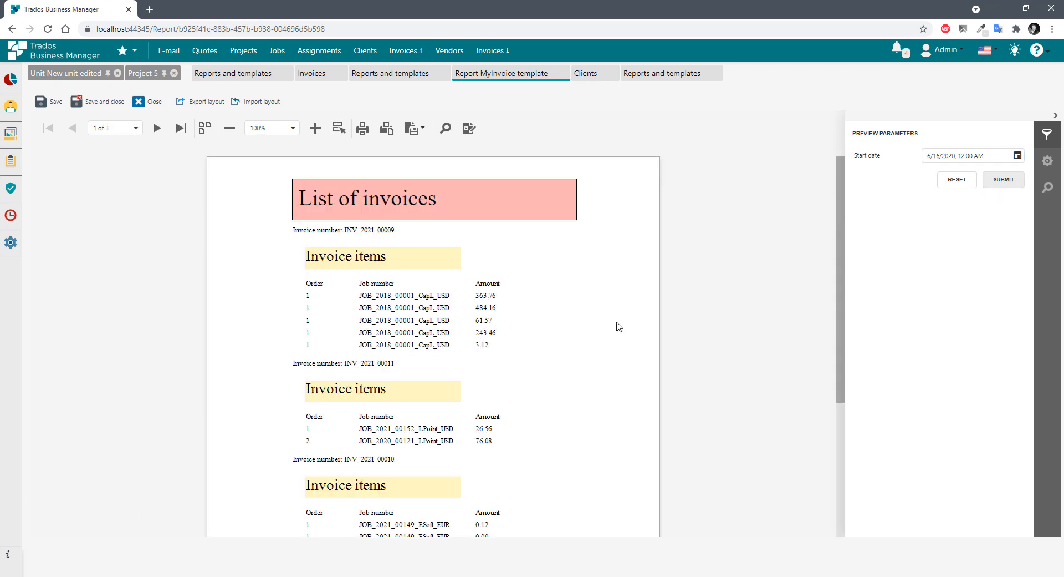
Examine the previewed title, invoice numbers, "Invoice items" headings, column labels and item rows, and return to the report designer.
drag(299, 198, 475, 201)
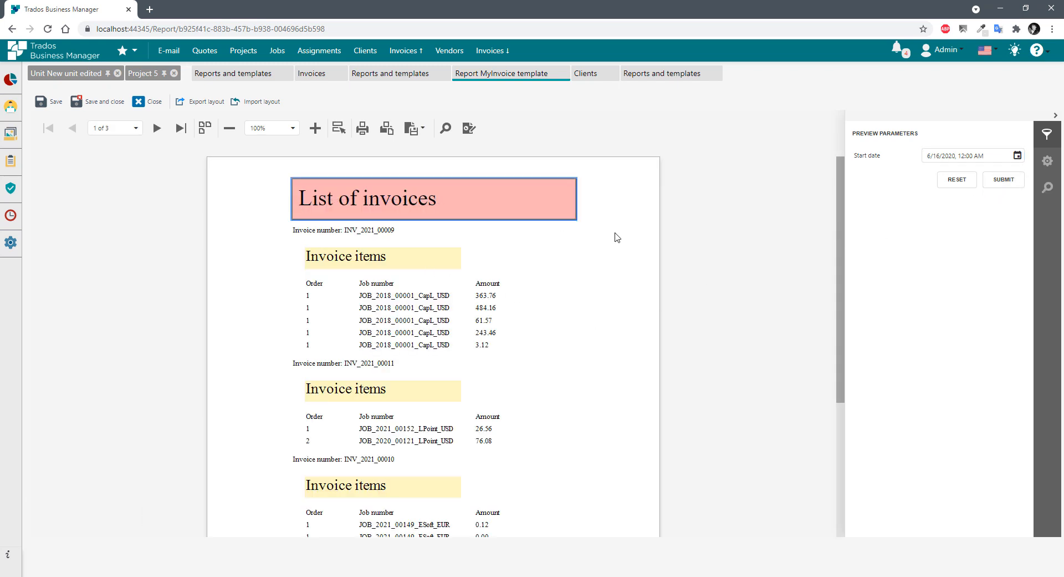
click(293, 231)
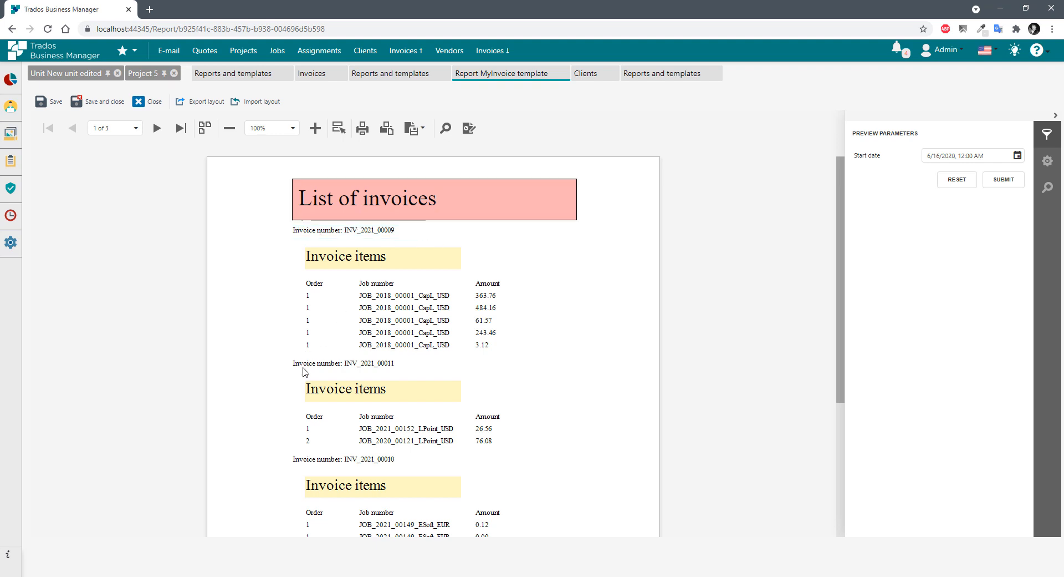
click(357, 458)
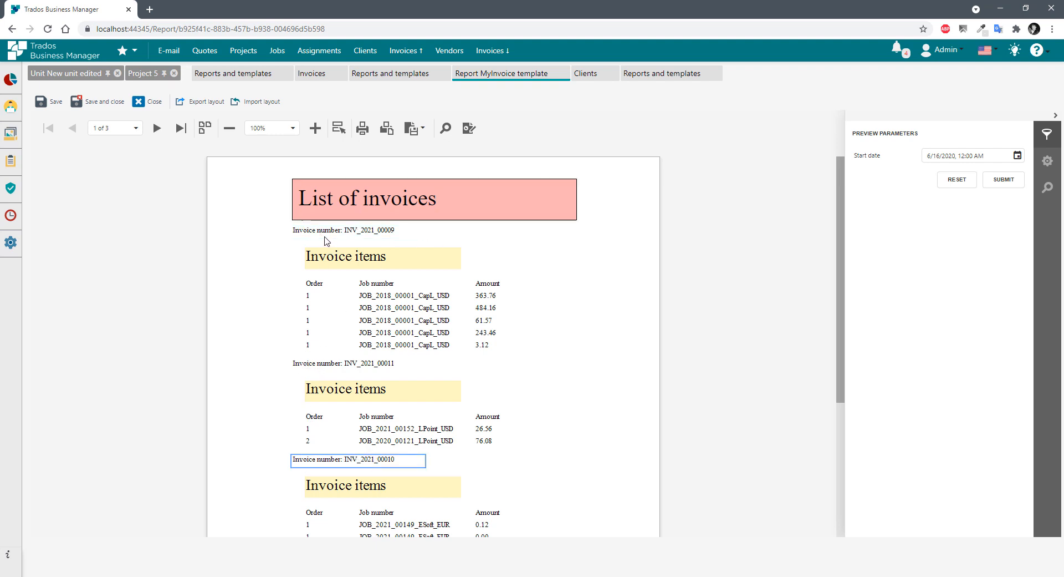
click(332, 232)
click(398, 262)
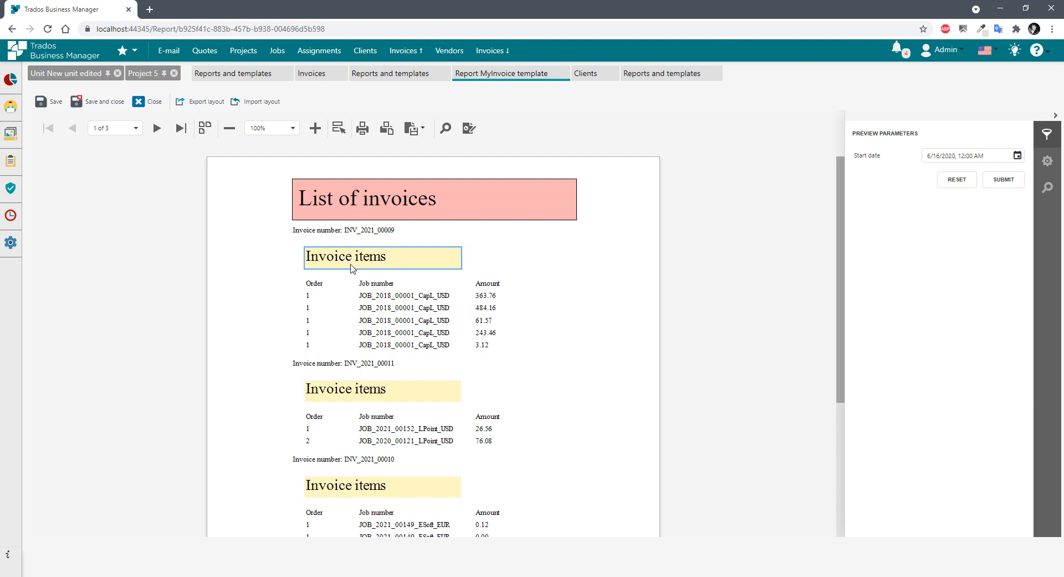
drag(310, 283, 510, 286)
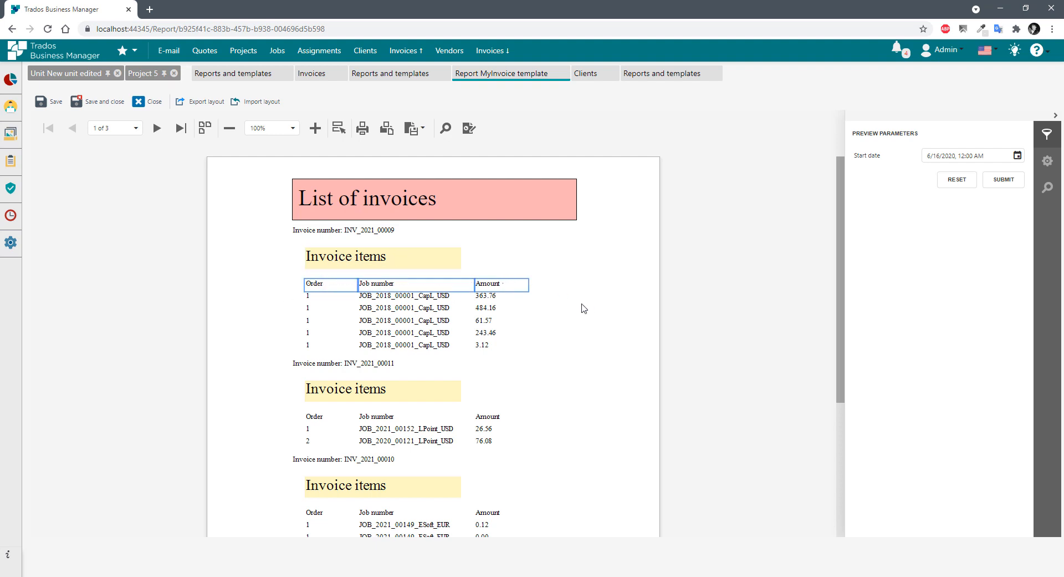
click(583, 308)
drag(314, 297, 494, 347)
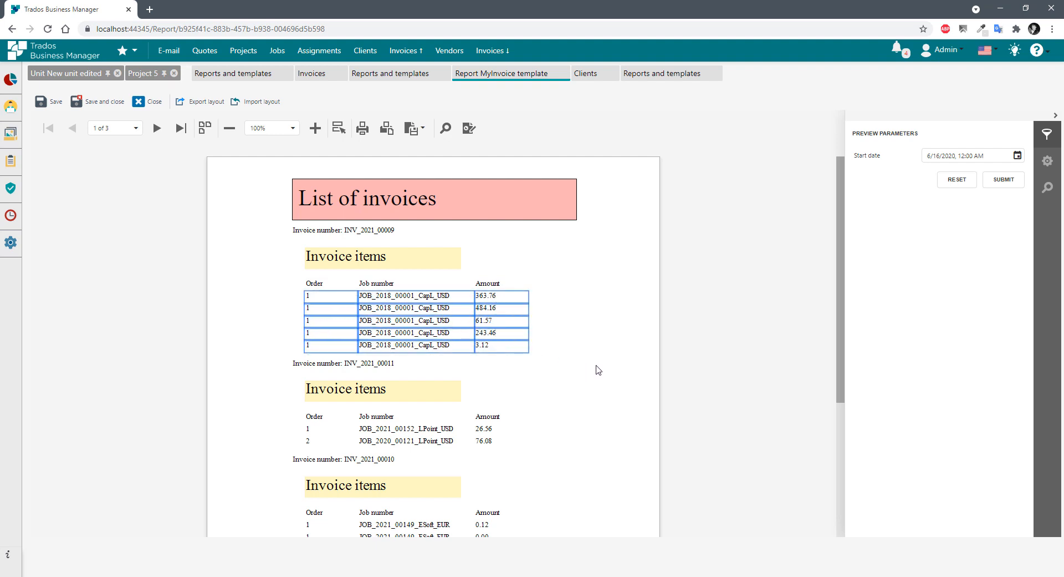
click(599, 371)
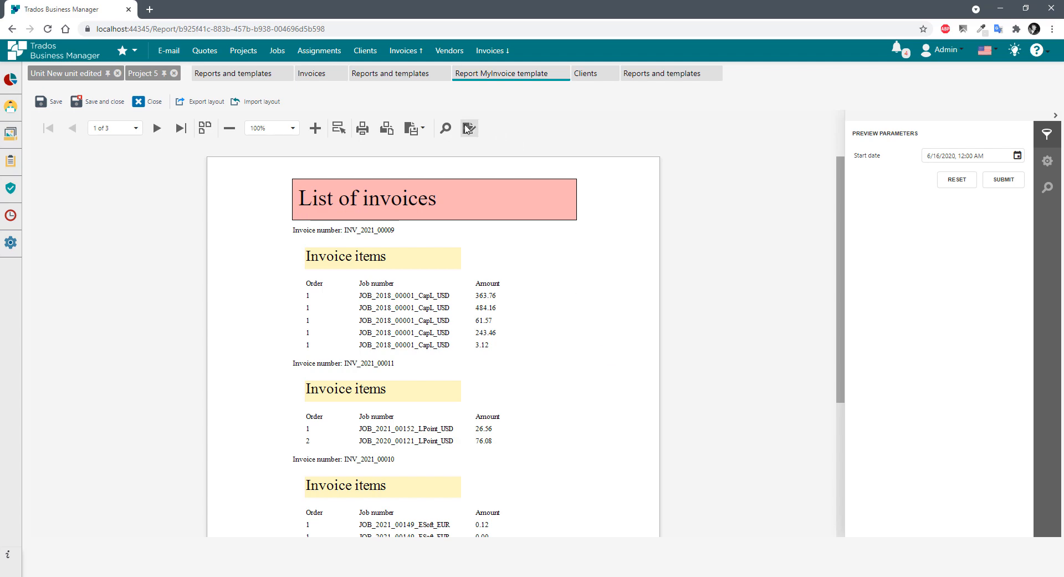
click(469, 128)
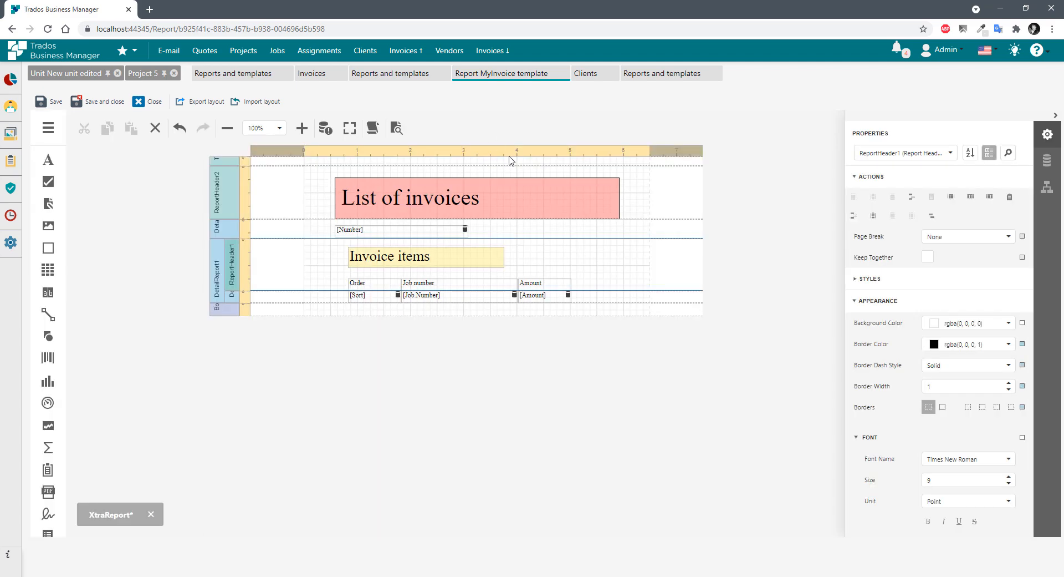
click(1048, 160)
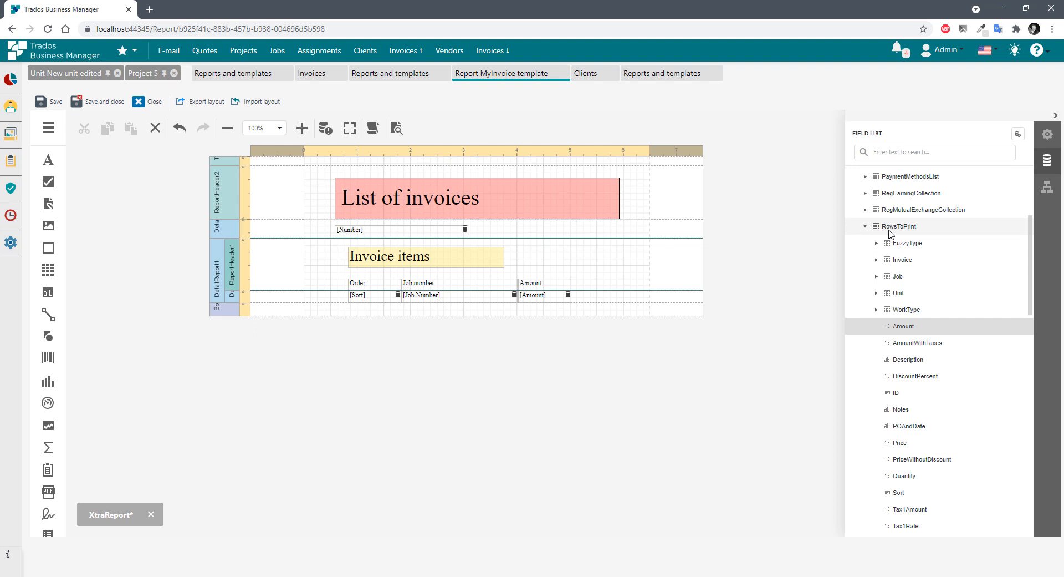
click(887, 278)
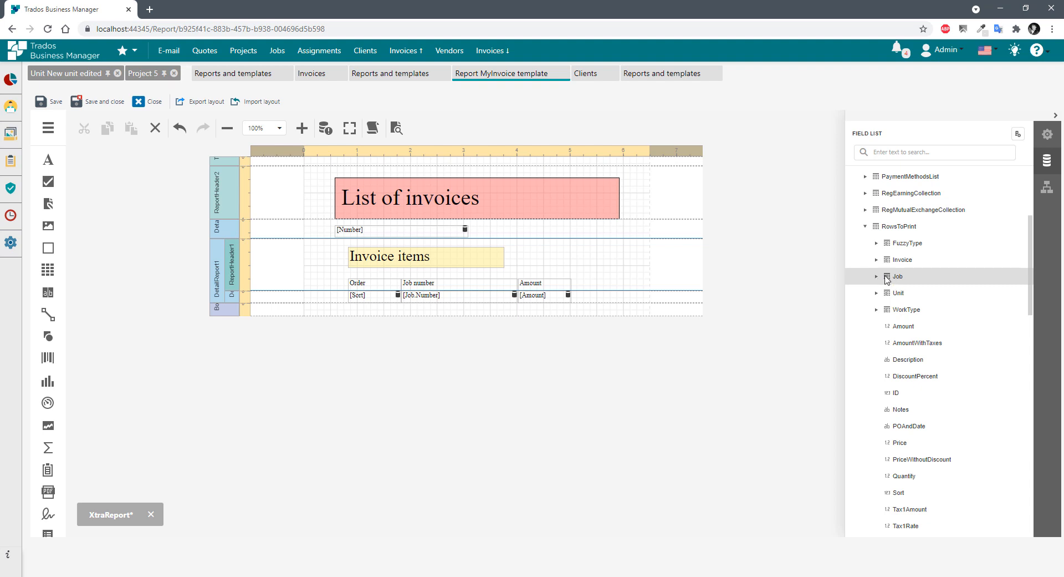
click(219, 275)
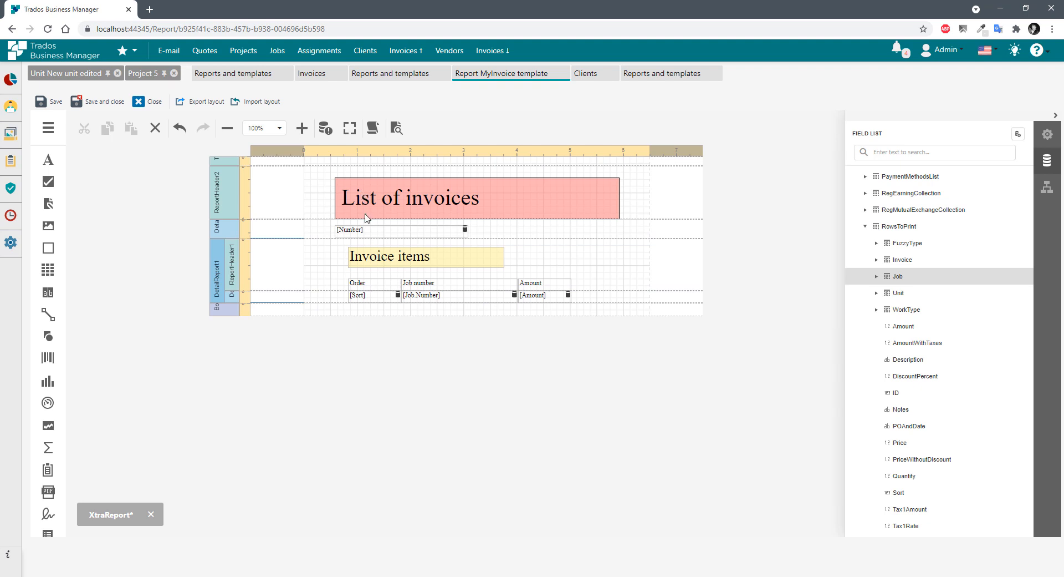
click(386, 300)
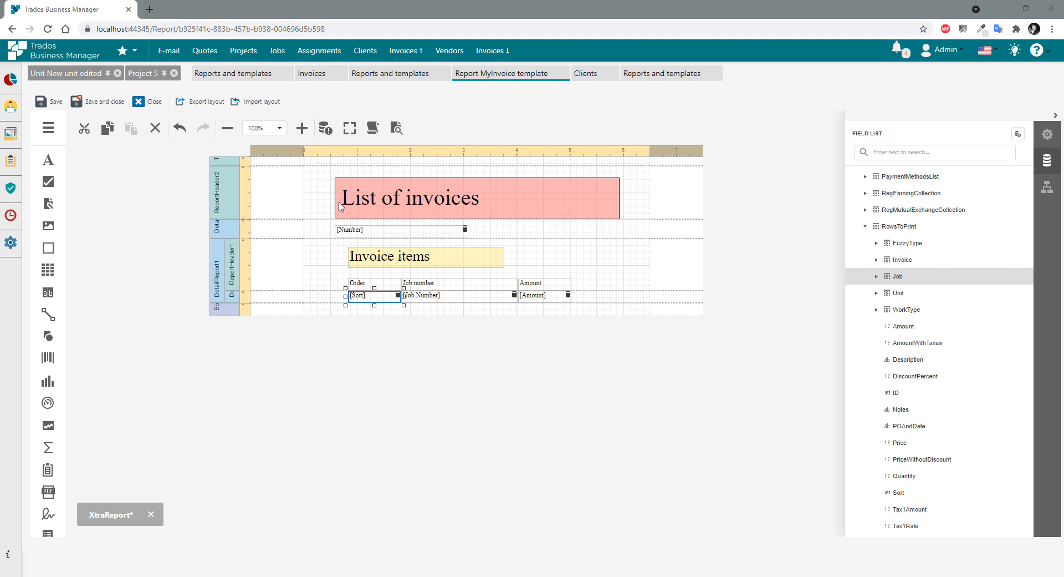
click(599, 300)
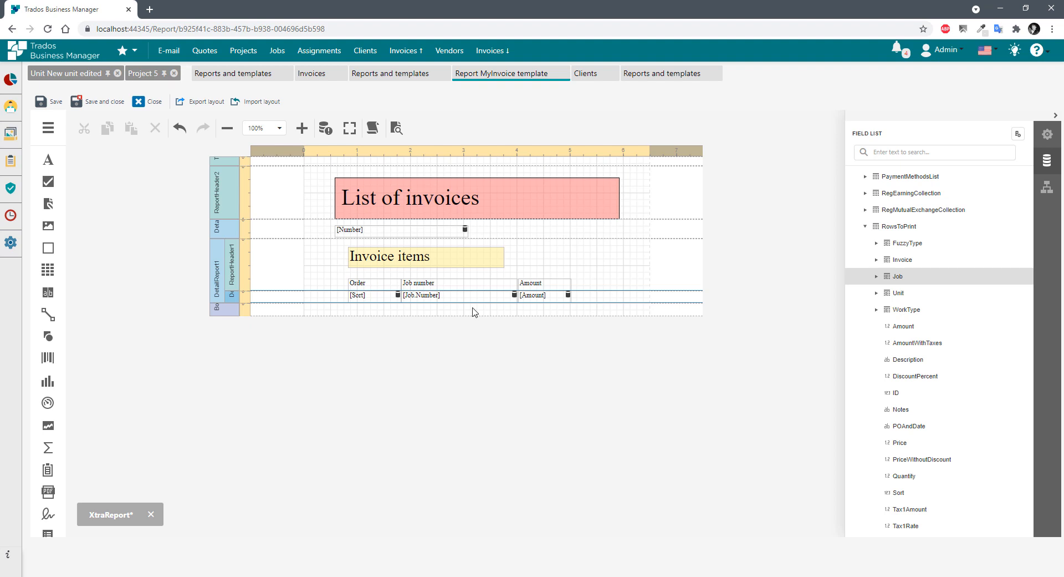
Insert a report footer band into the DetailReport1 detail report.
click(218, 280)
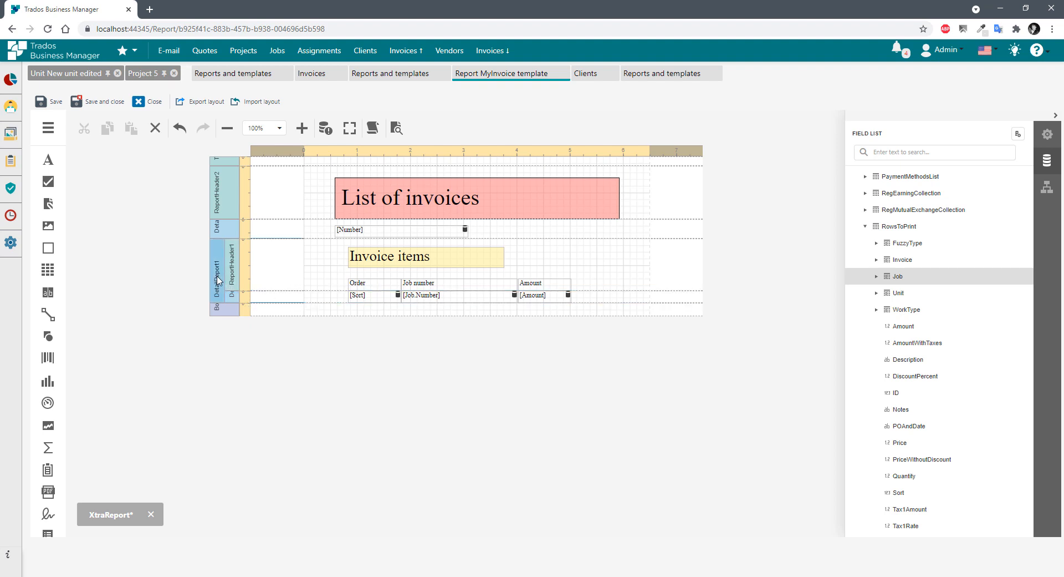
click(1047, 134)
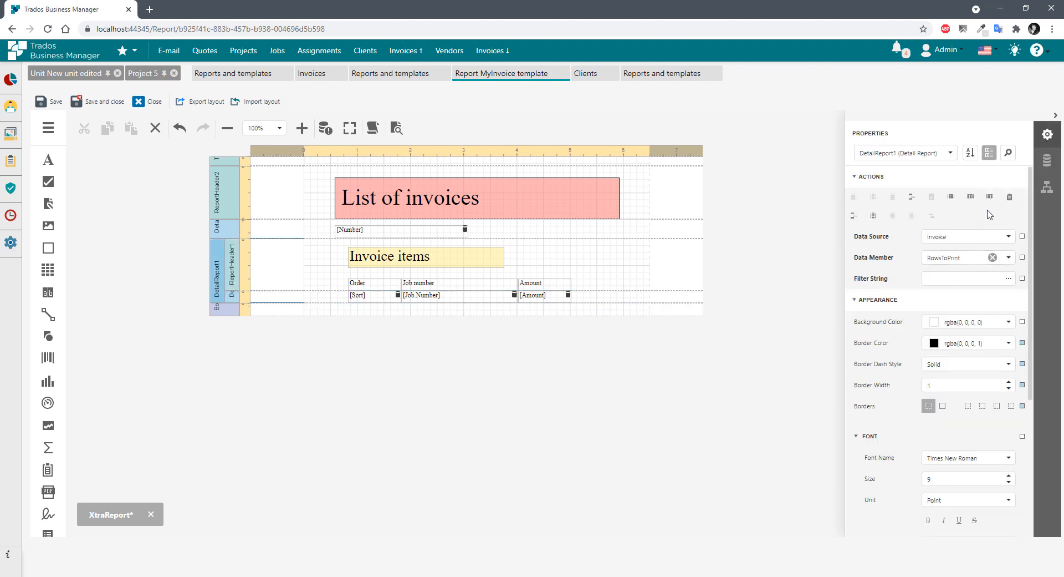
click(873, 216)
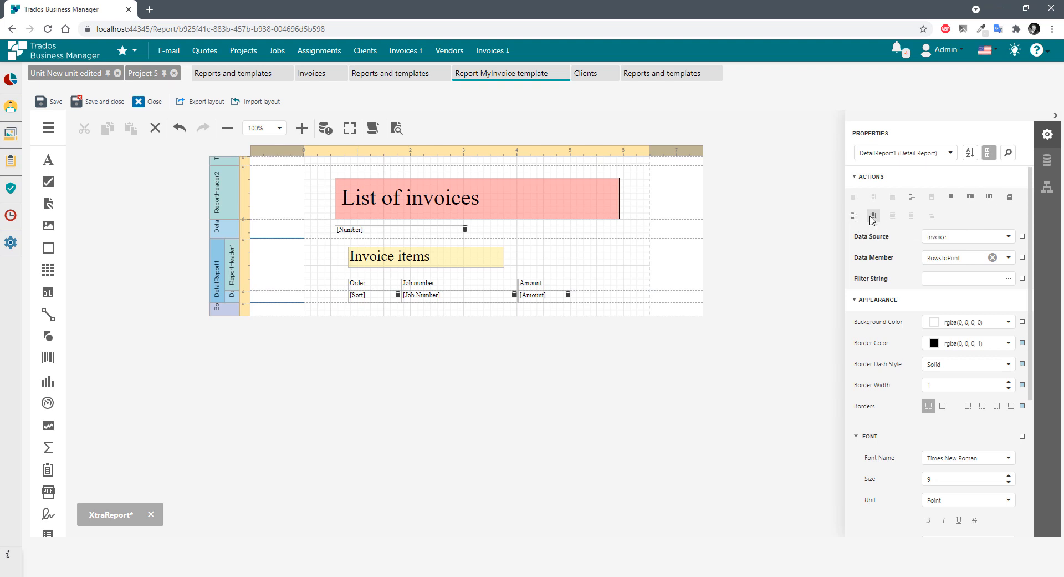
click(528, 311)
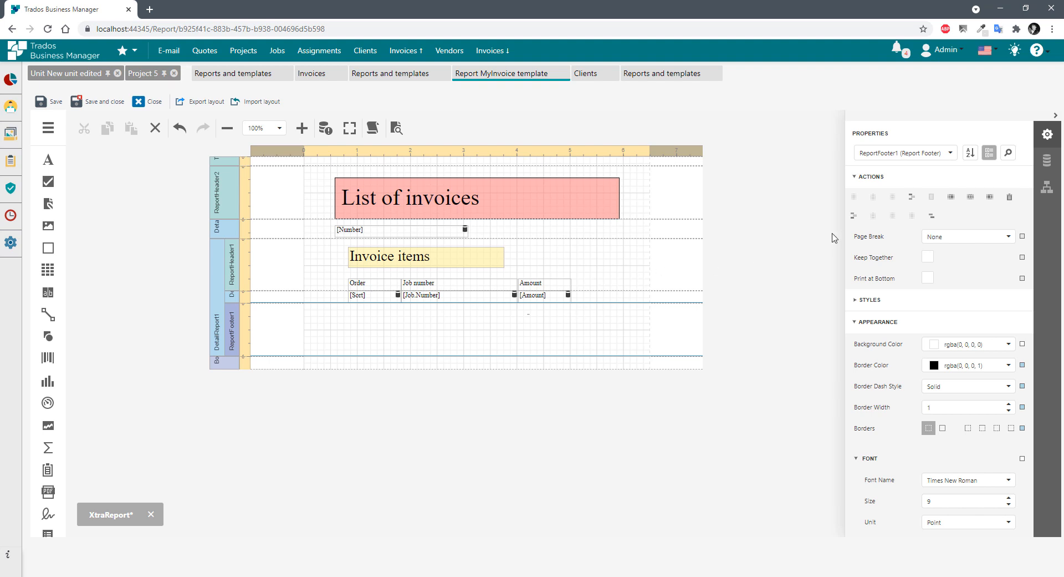
Add a calculated field to the Invoice data source and open its settings for editing.
click(1052, 162)
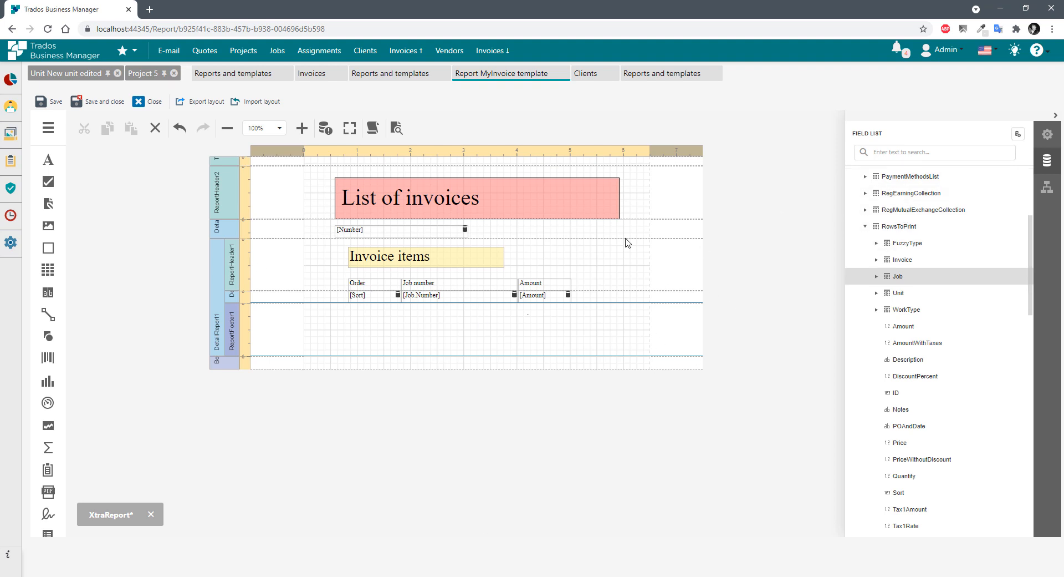
scroll(945, 231, up, 2)
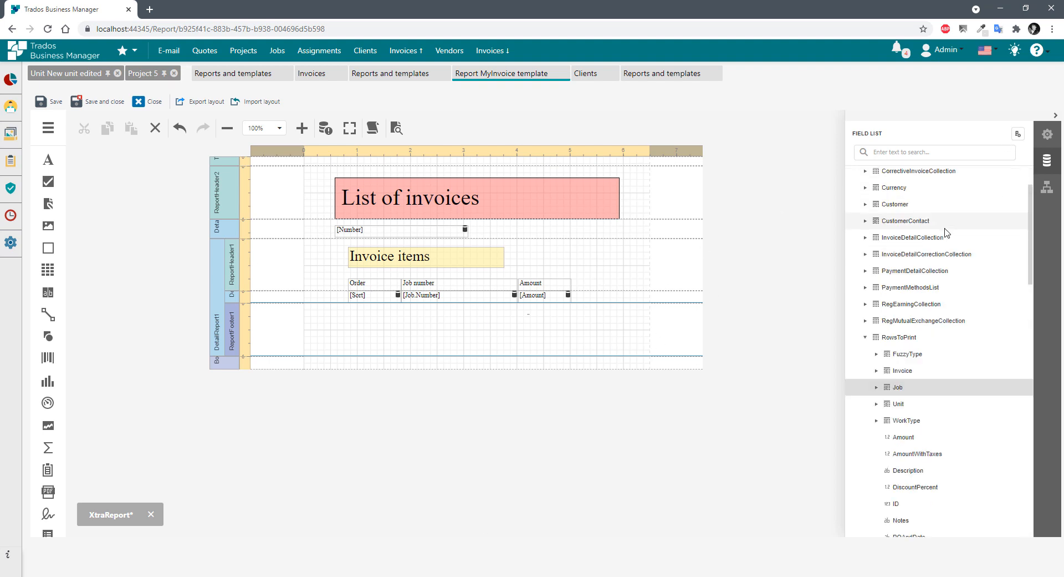
scroll(947, 232, up, 1)
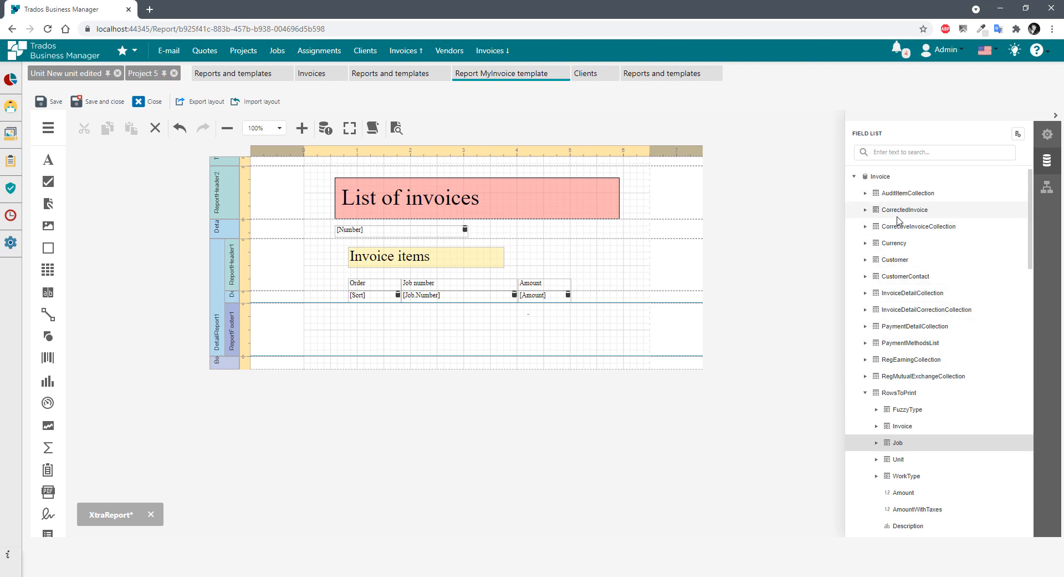
click(893, 394)
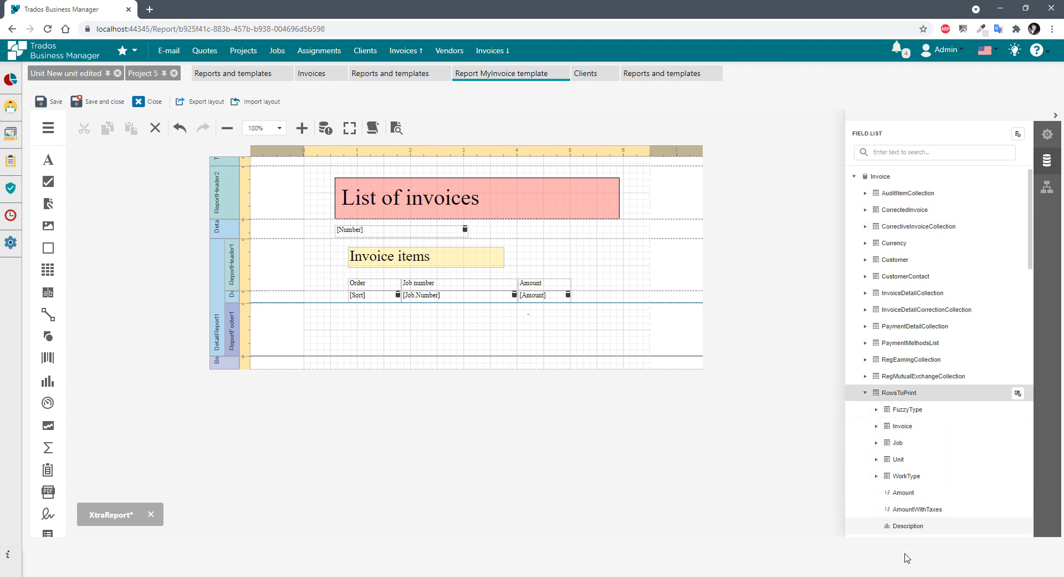
click(888, 178)
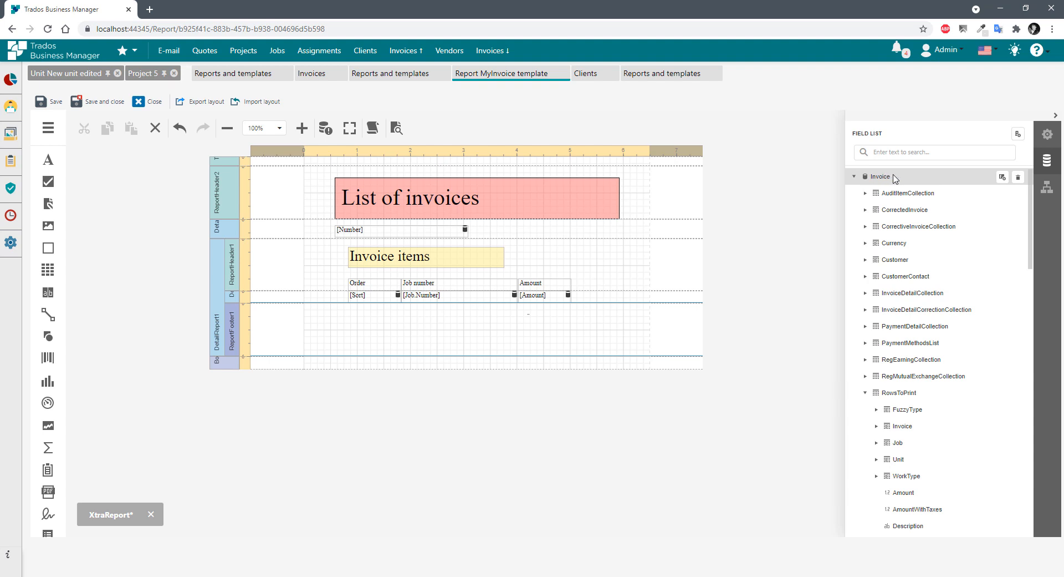
click(865, 393)
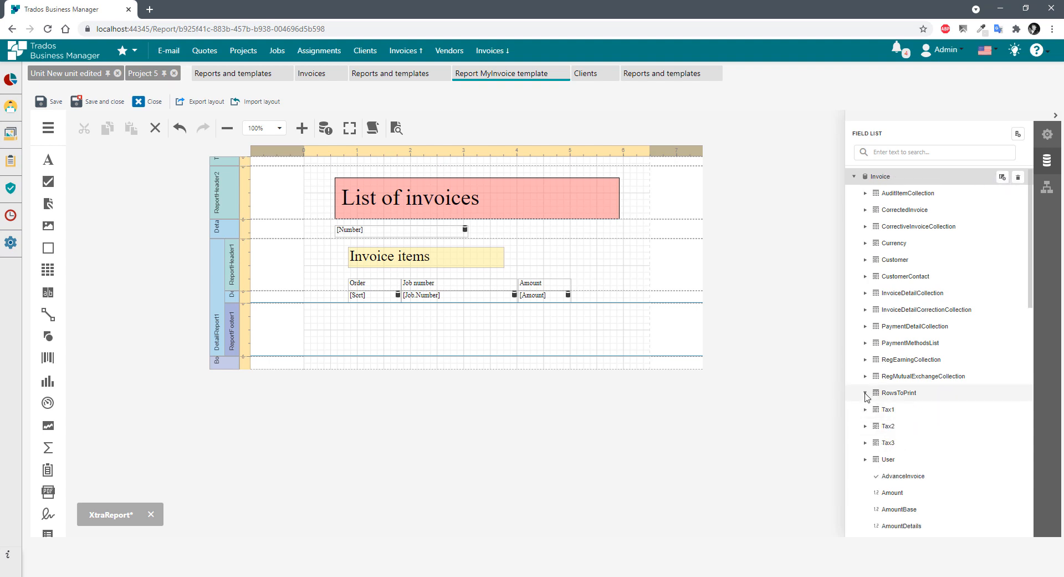
click(1002, 178)
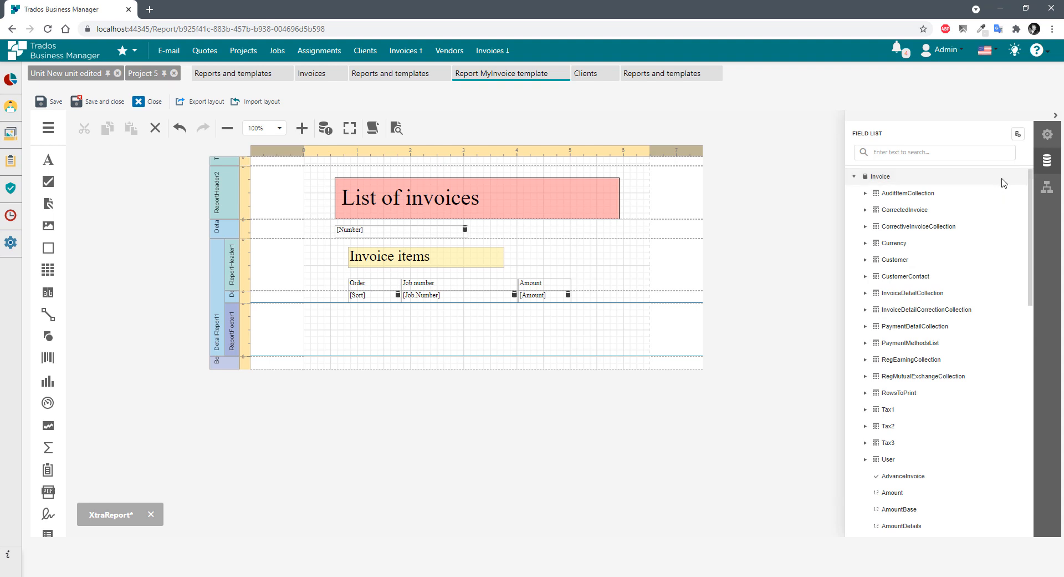
scroll(971, 344, down, 4)
scroll(971, 346, down, 1)
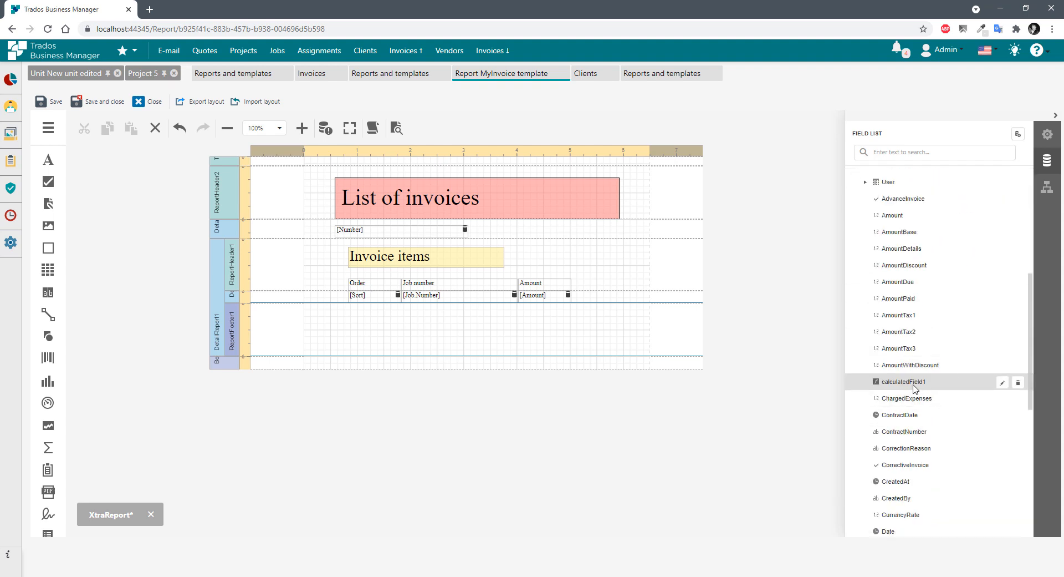
click(1002, 384)
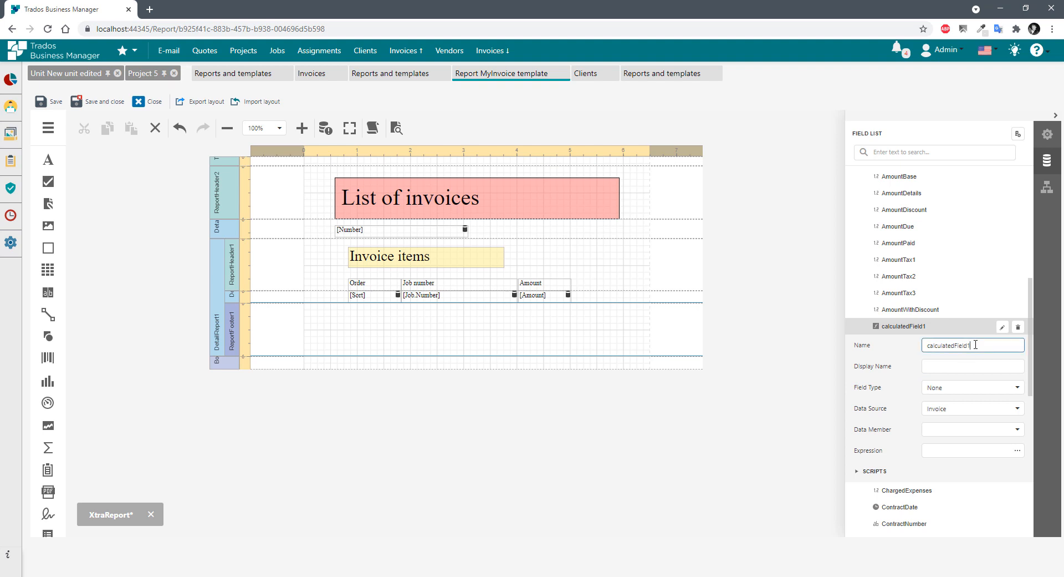
Rename the calculated field as rowsToPrintTotal and open its expression for editing.
double_click(975, 344)
text(rowsToPrintTotal)
key(Return)
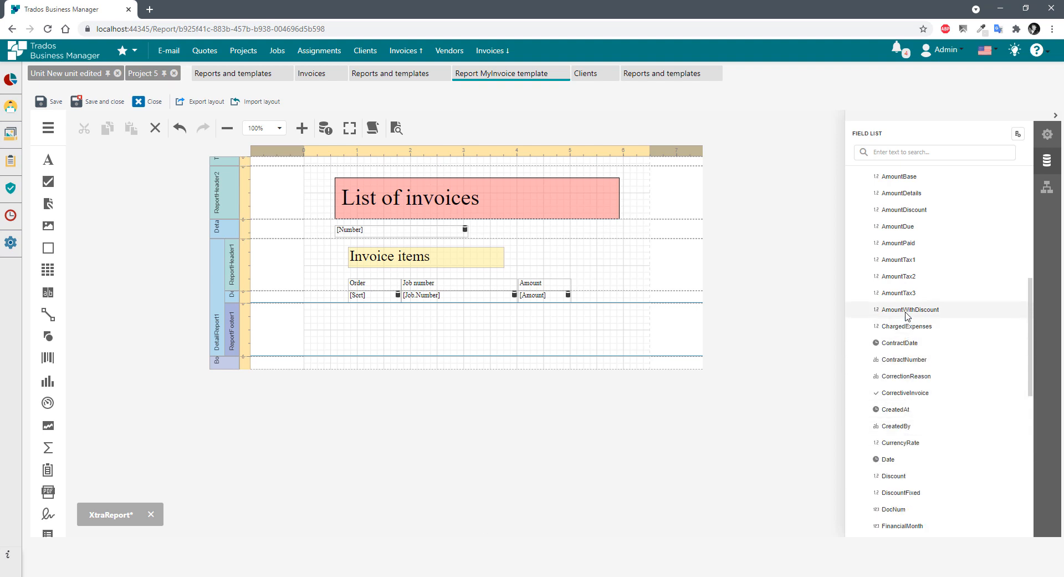
scroll(902, 357, down, 6)
click(938, 370)
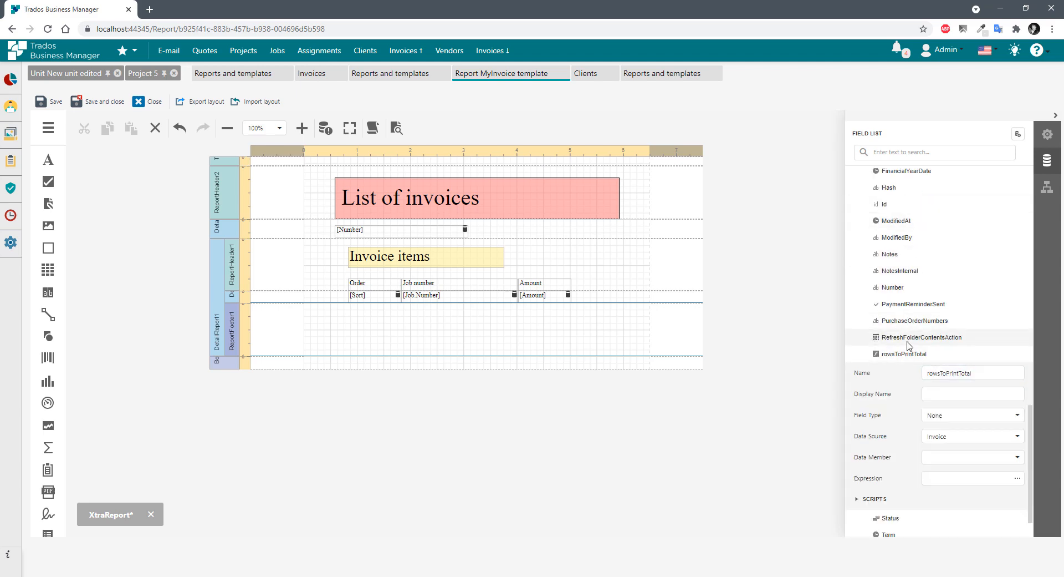
scroll(909, 324, down, 1)
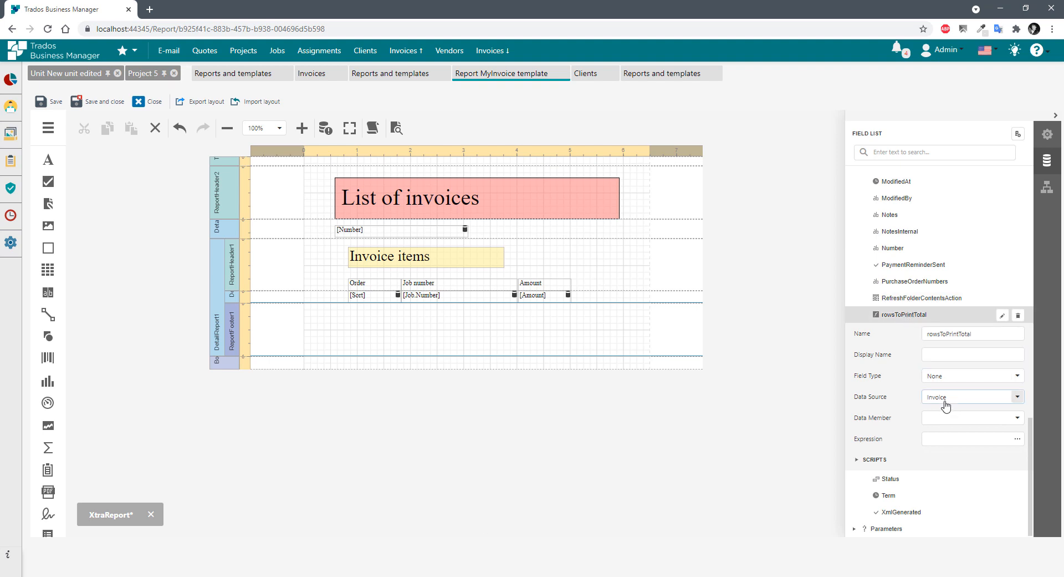
click(943, 435)
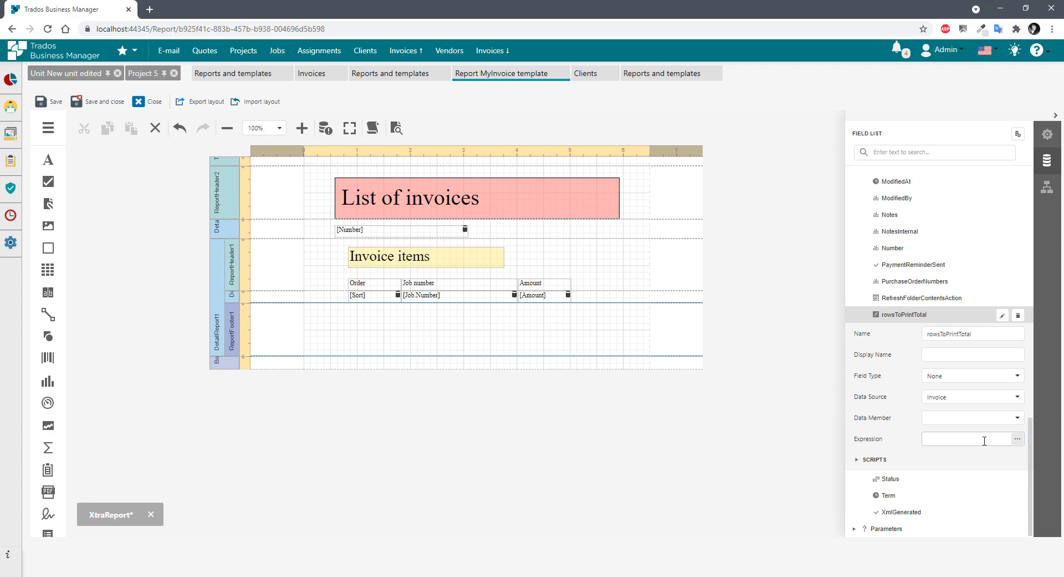
click(1018, 439)
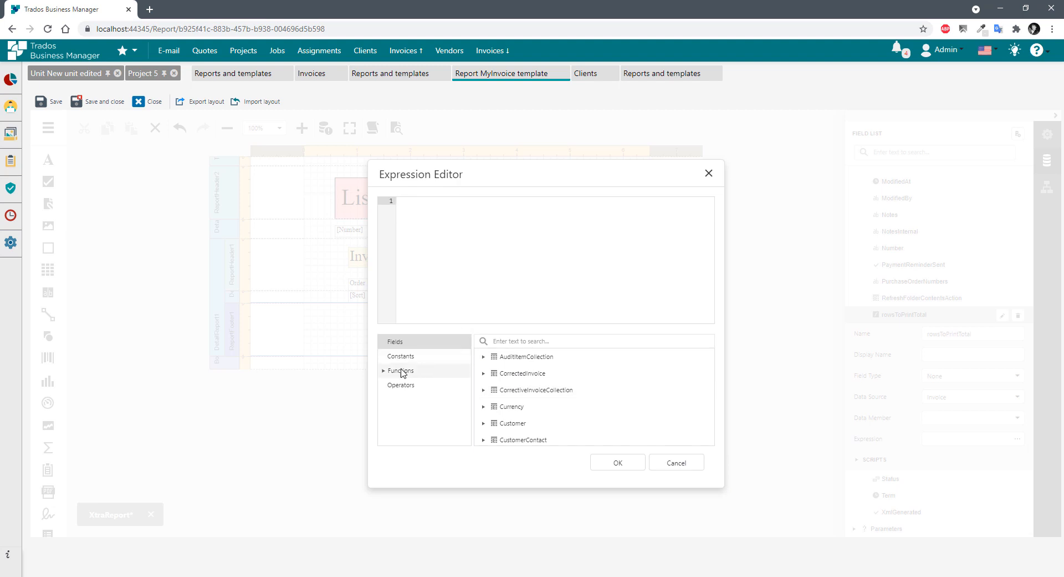
Examine the function categories available for expressions, including the String and DateTime functions and the description of LocalDateTimeLastMonth().
click(399, 360)
click(400, 371)
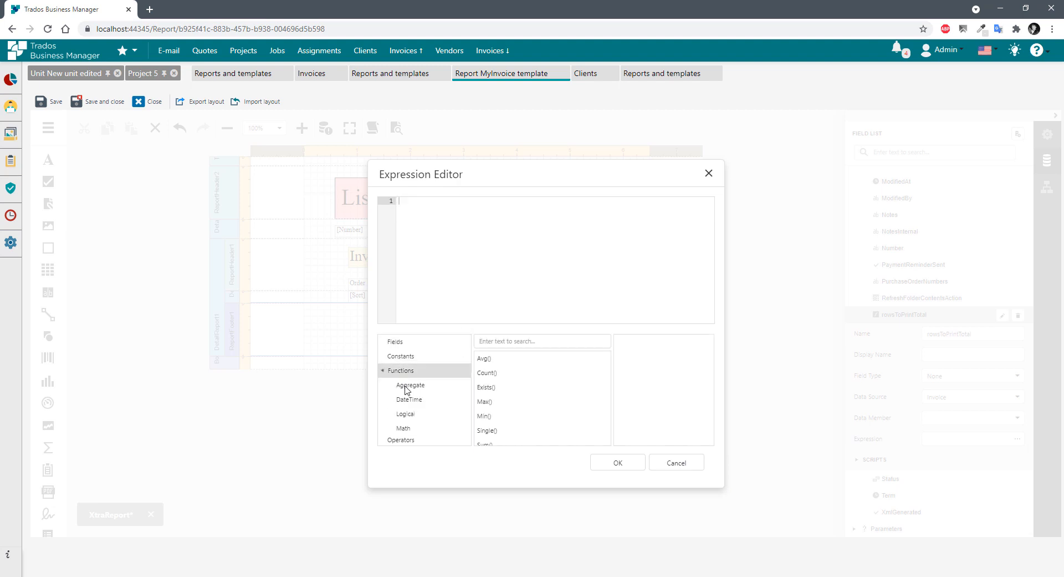
scroll(409, 393, down, 1)
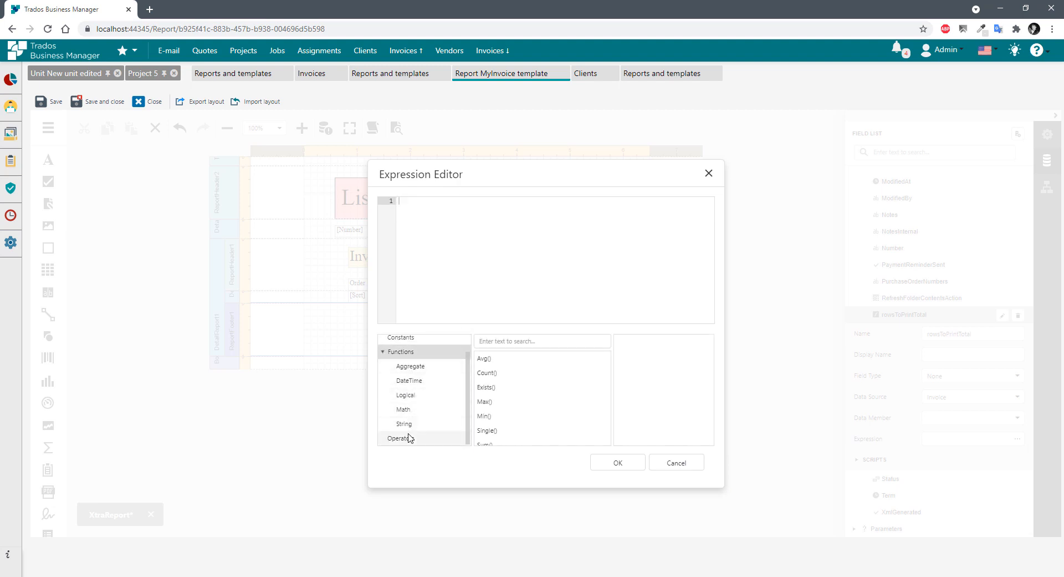
click(410, 397)
click(413, 410)
click(405, 424)
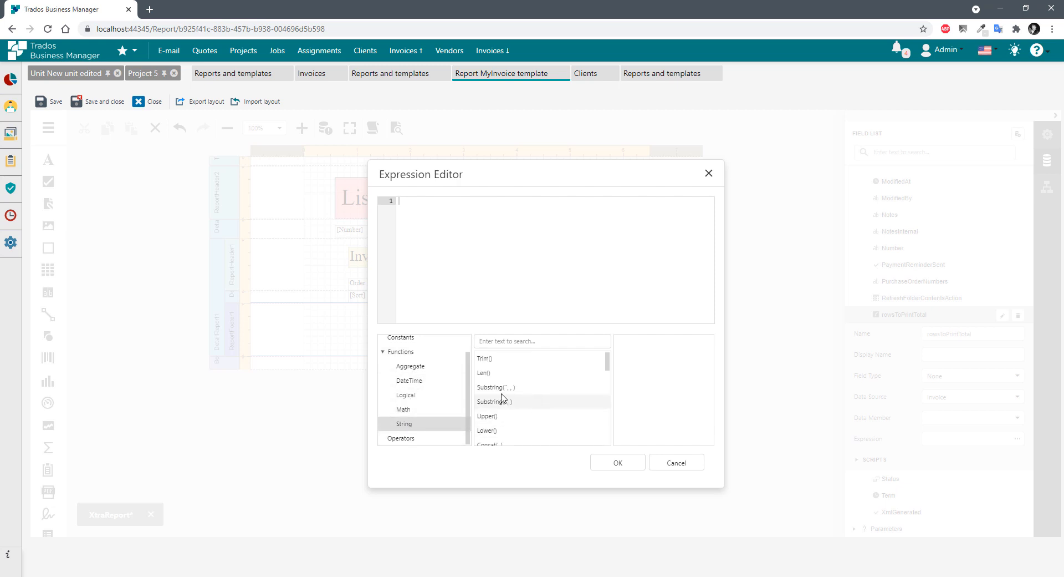
scroll(516, 396, down, 5)
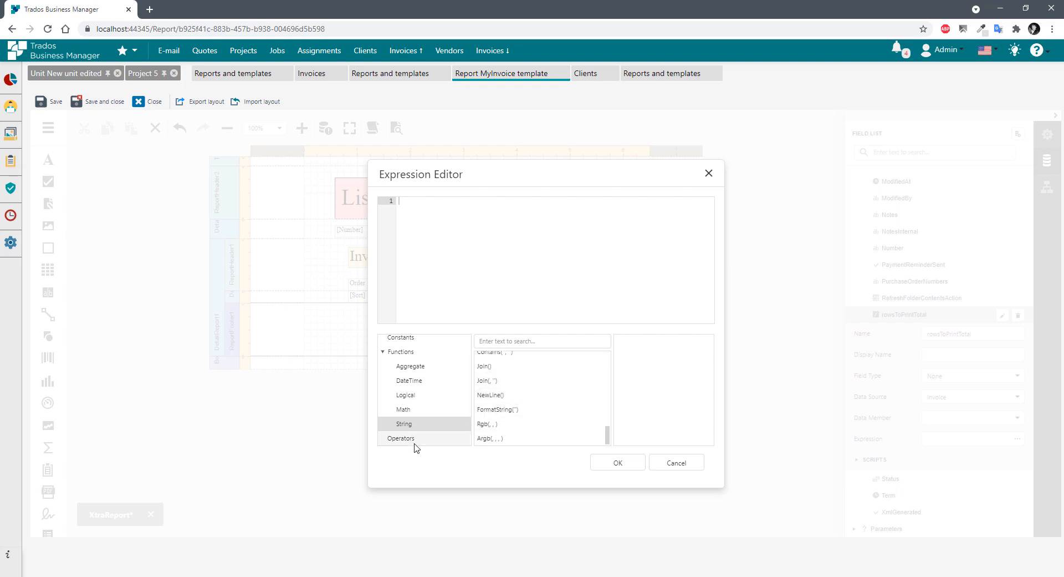
click(410, 381)
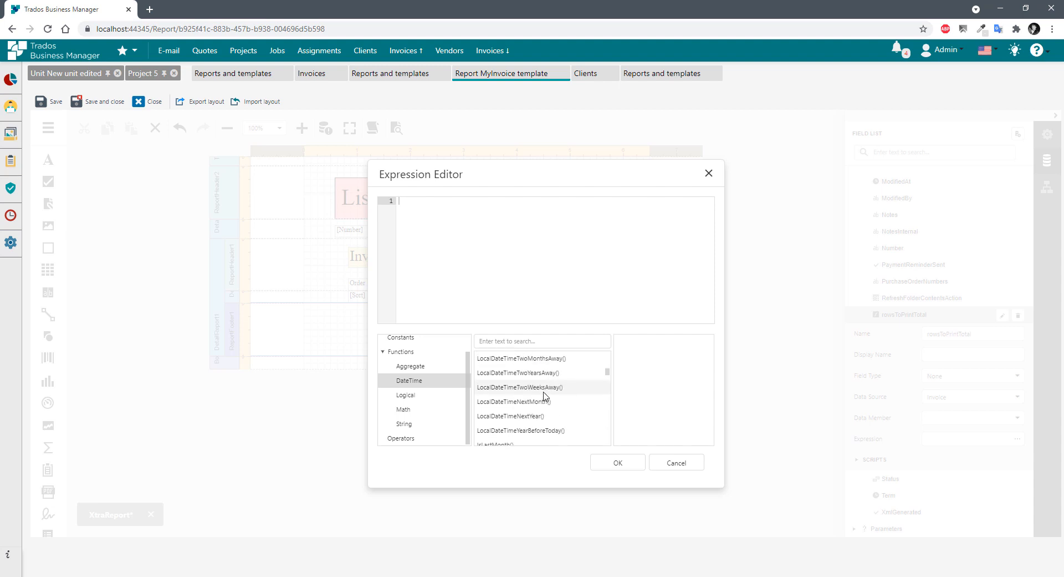
scroll(532, 393, down, 5)
scroll(549, 398, up, 6)
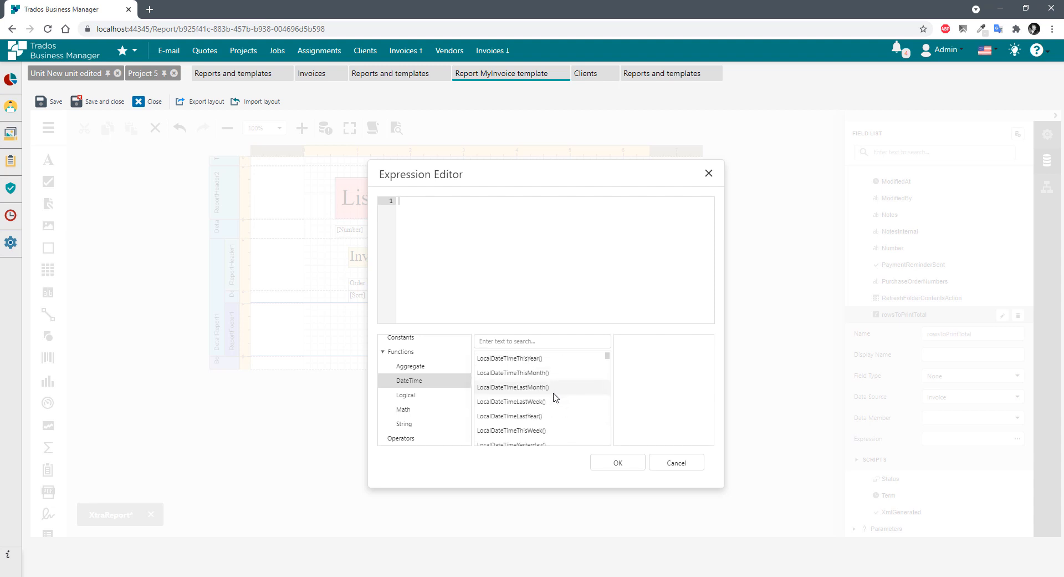
click(529, 390)
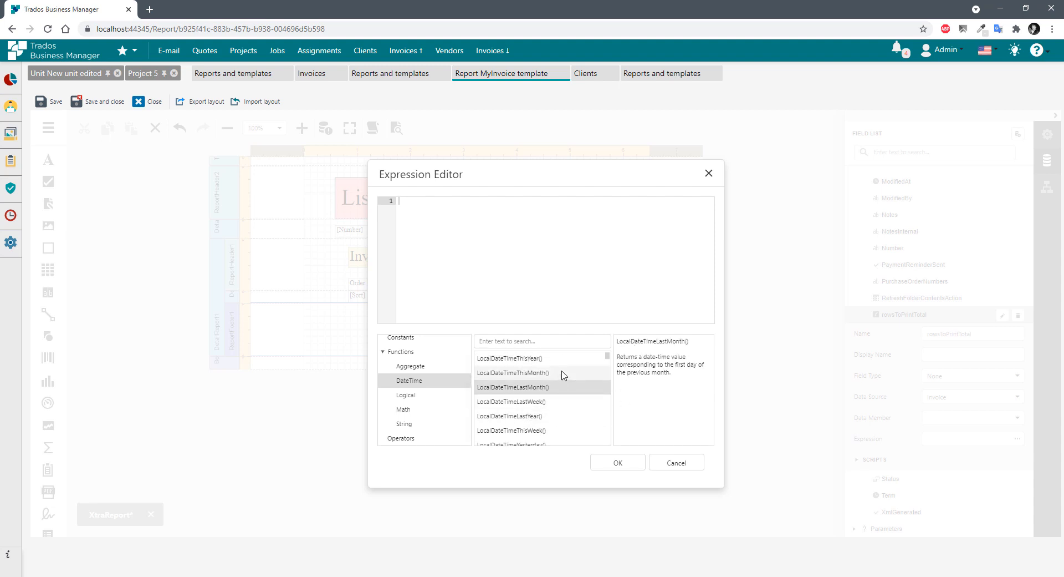
Insert the aggregate function Sum() into the rowsToPrintTotal expression.
click(409, 368)
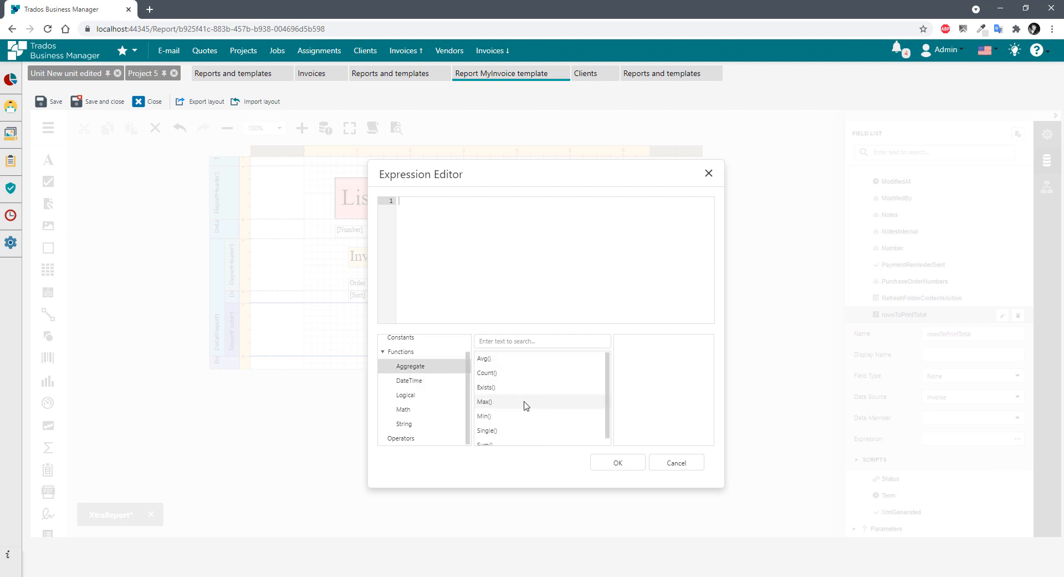
scroll(527, 406, down, 1)
click(486, 439)
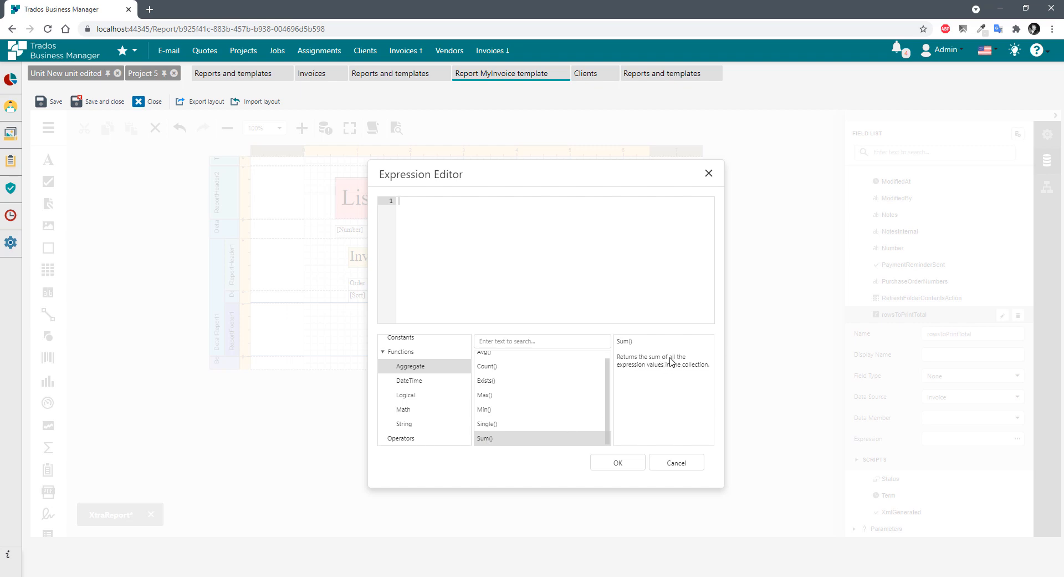
double_click(498, 439)
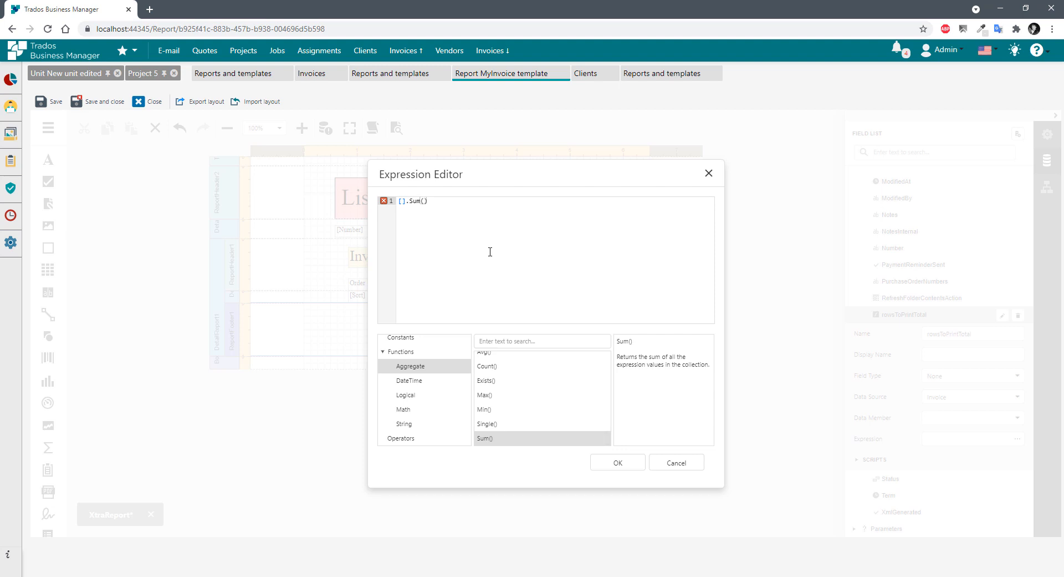
Complete the calculated field's expression as [RowsToPrint].Sum([Amount]) and accept it.
key(Delete)
key(Delete)
key(BackSpace)
text(rows)
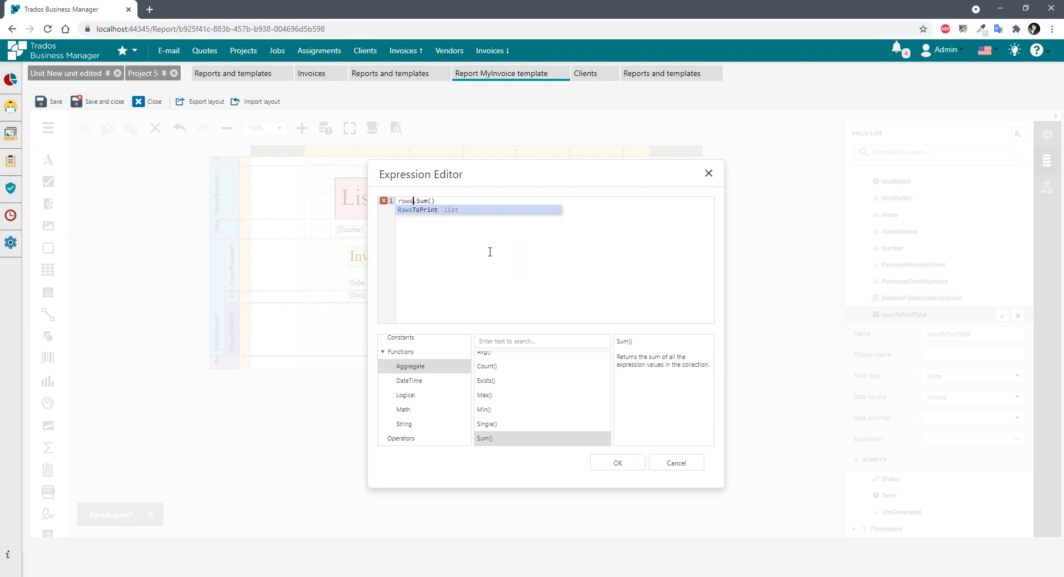
key(Return)
text(.s)
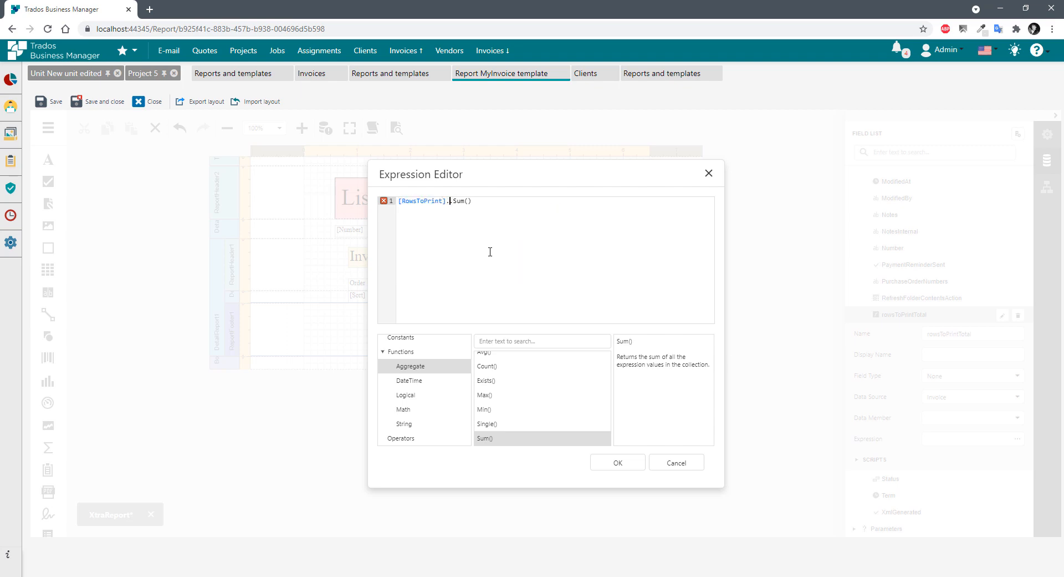
text(um)
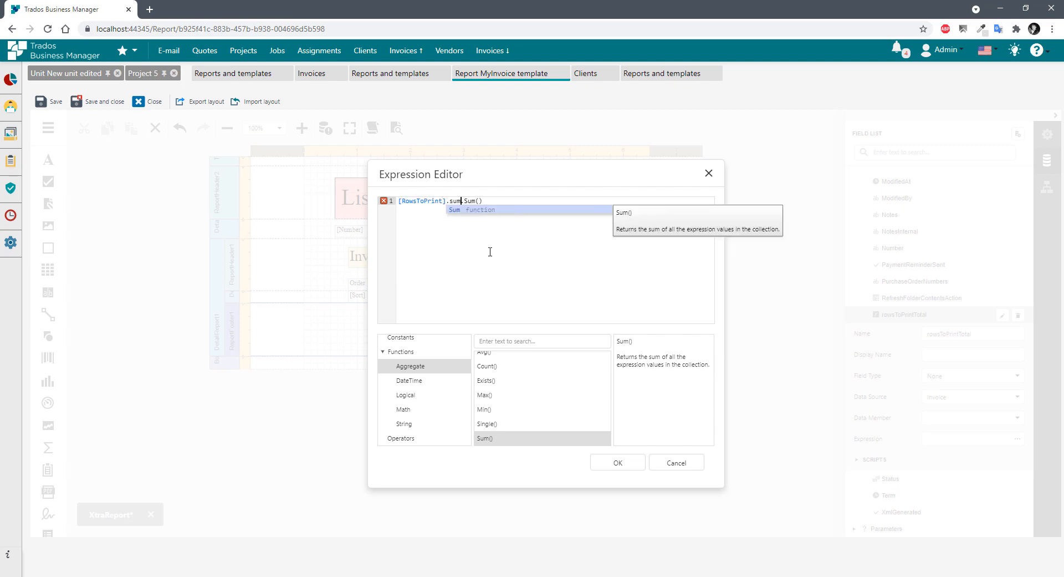
key(Return)
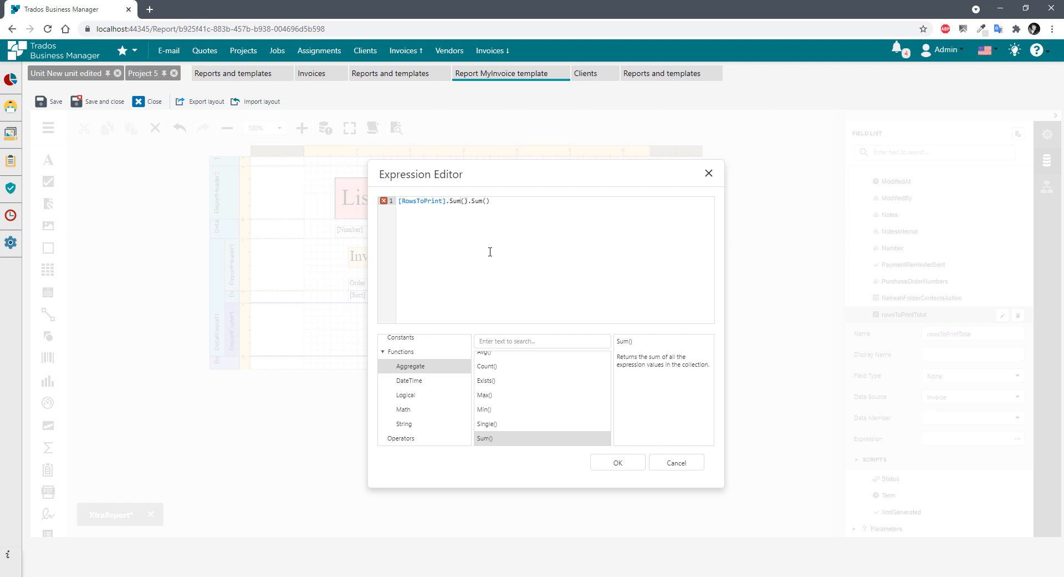
text(amou)
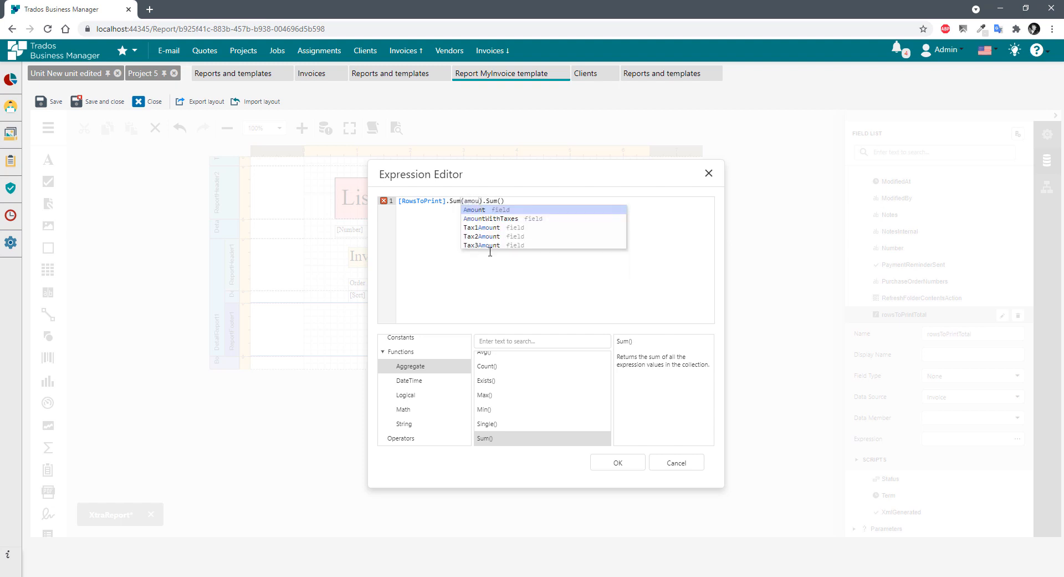
key(Return)
key(BackSpace)
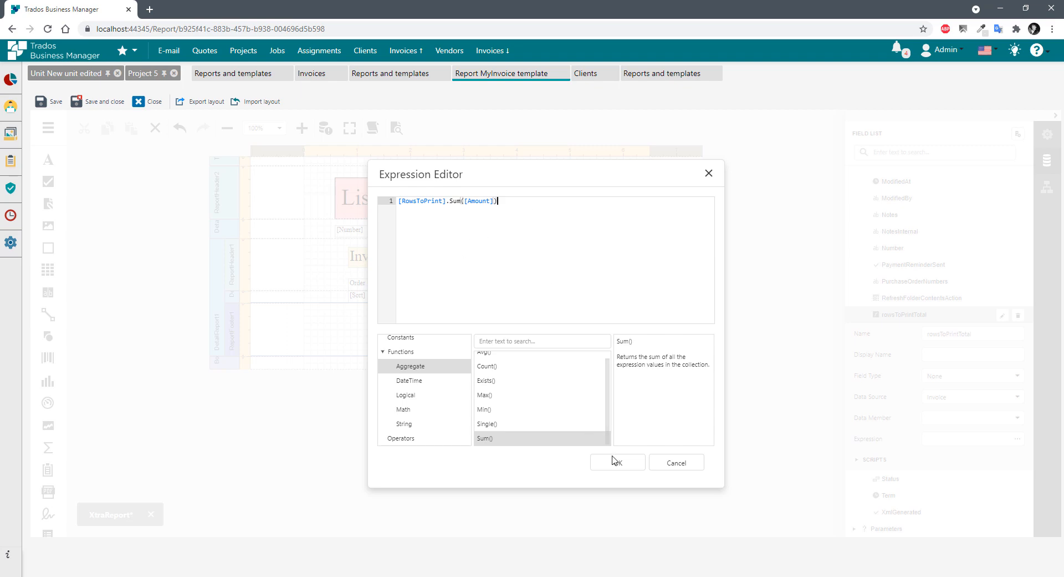
click(612, 464)
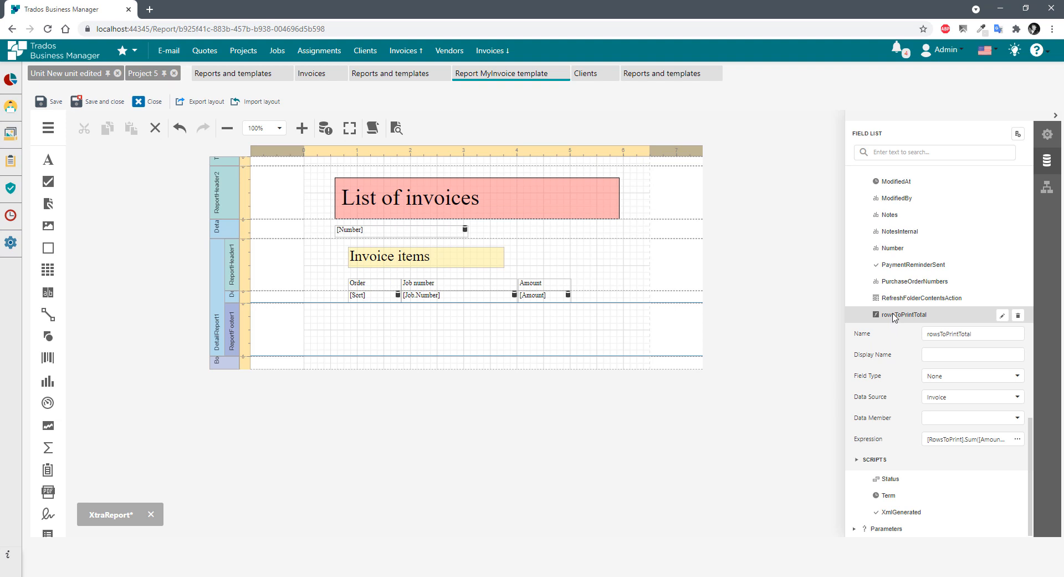
Place the rowsToPrintTotal field in the detail report footer beneath the Amount column and shrink the footer band to the field's height.
drag(894, 316, 534, 319)
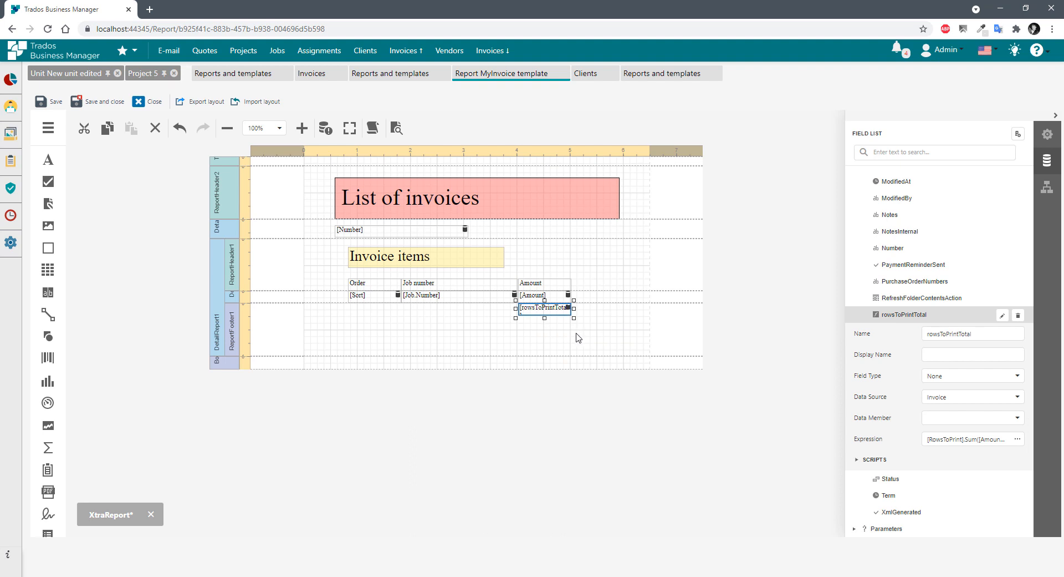
click(584, 353)
drag(530, 356, 531, 314)
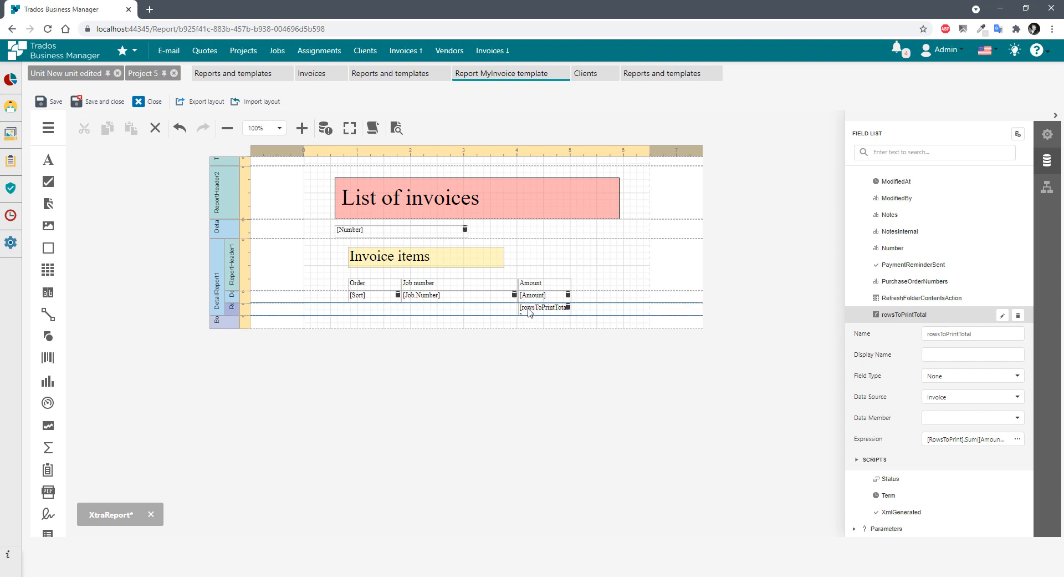
Make the font of the rowsToPrintTotal label in the detail report footer bold.
click(547, 314)
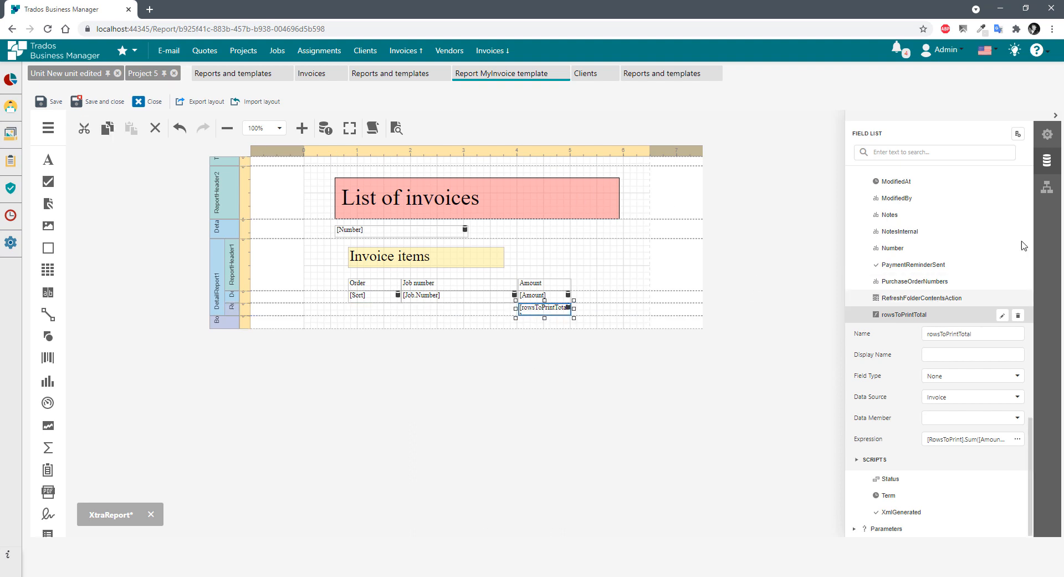
click(1047, 134)
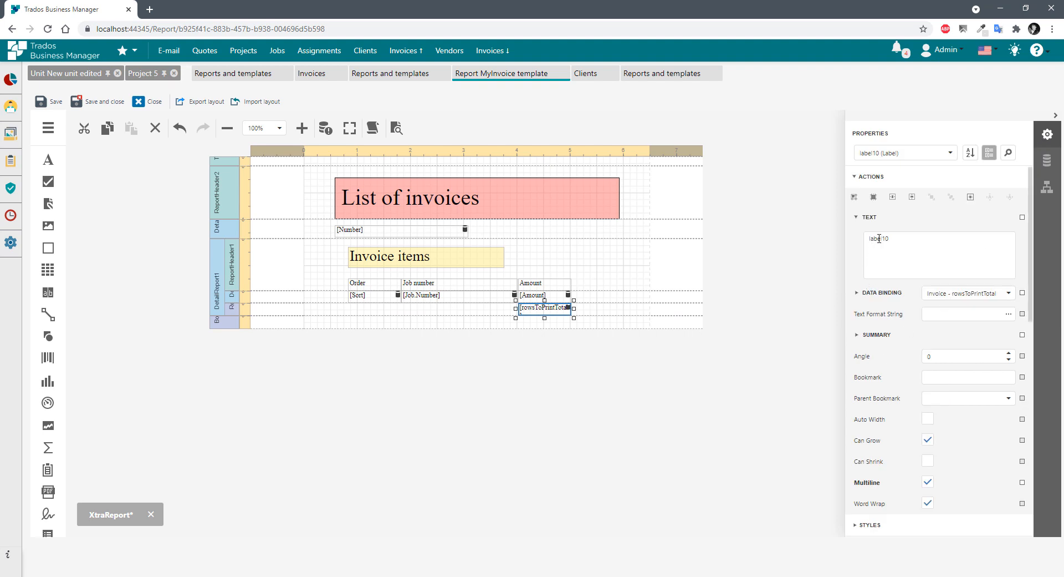
click(867, 177)
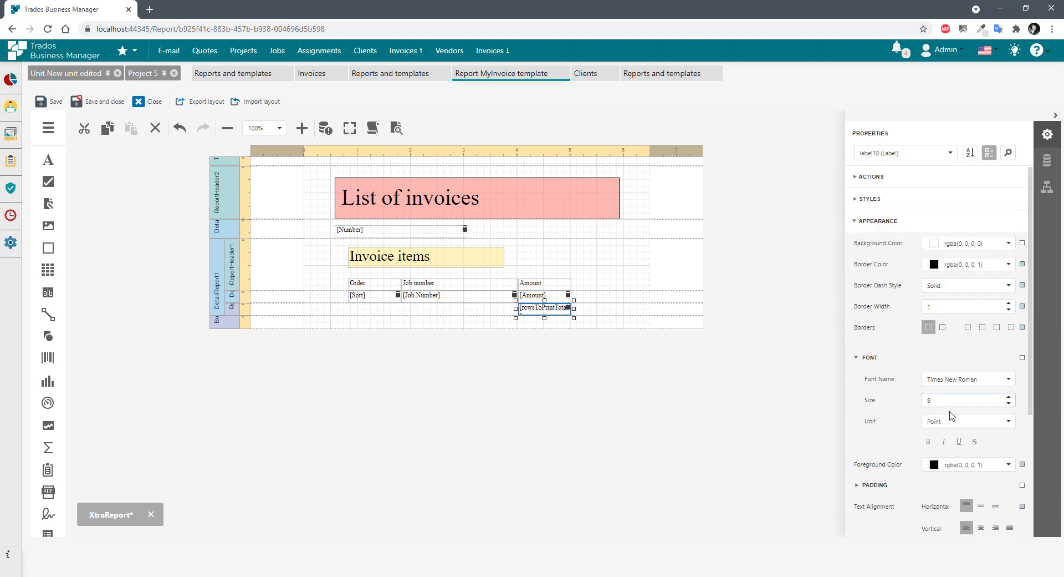
click(929, 441)
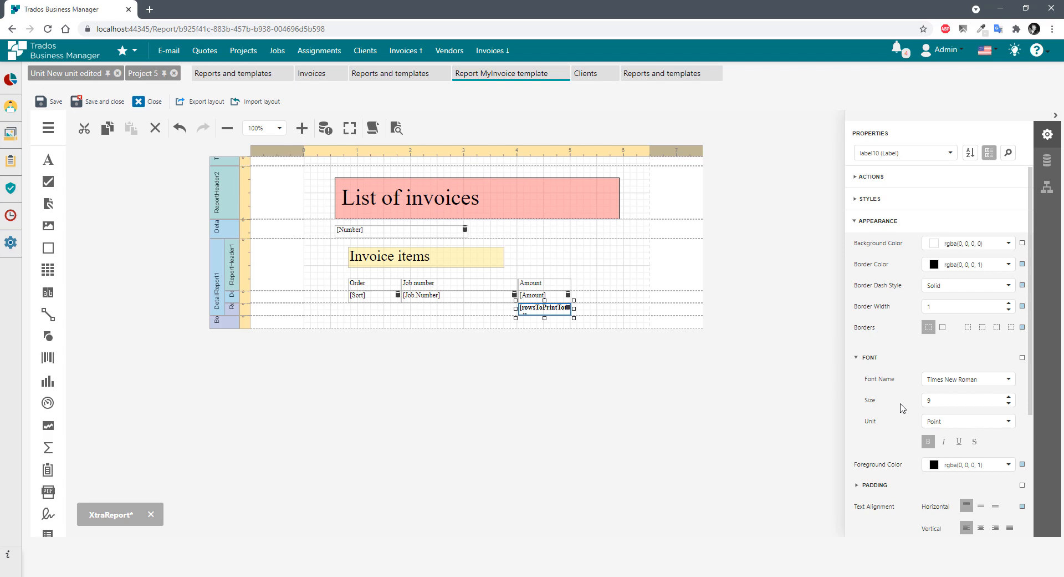
Set the data binding format string of the rowsToPrintTotal label to {0:n5}.
scroll(901, 409, down, 3)
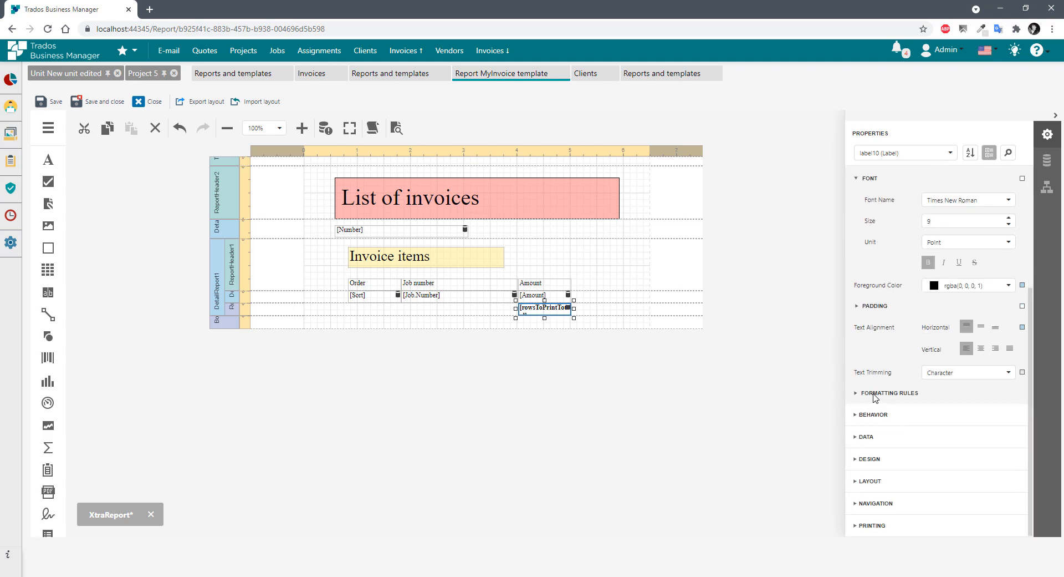
scroll(894, 319, up, 3)
click(869, 177)
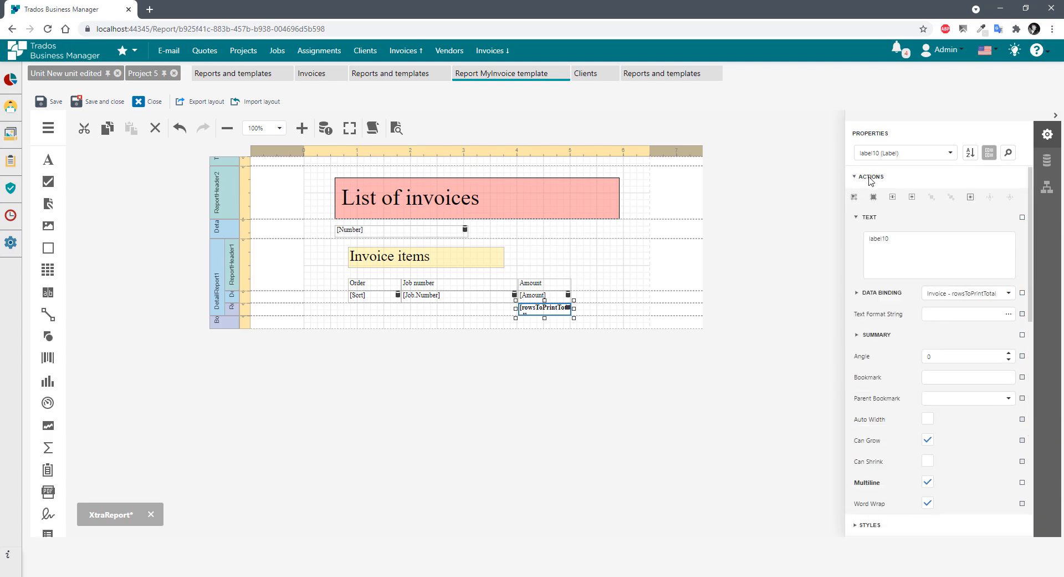
click(868, 296)
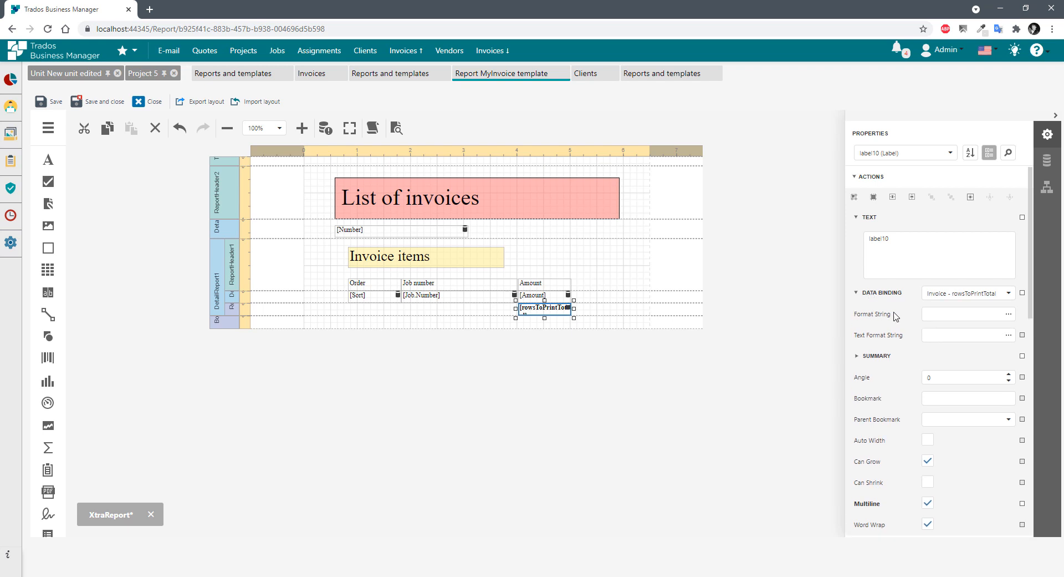
click(933, 314)
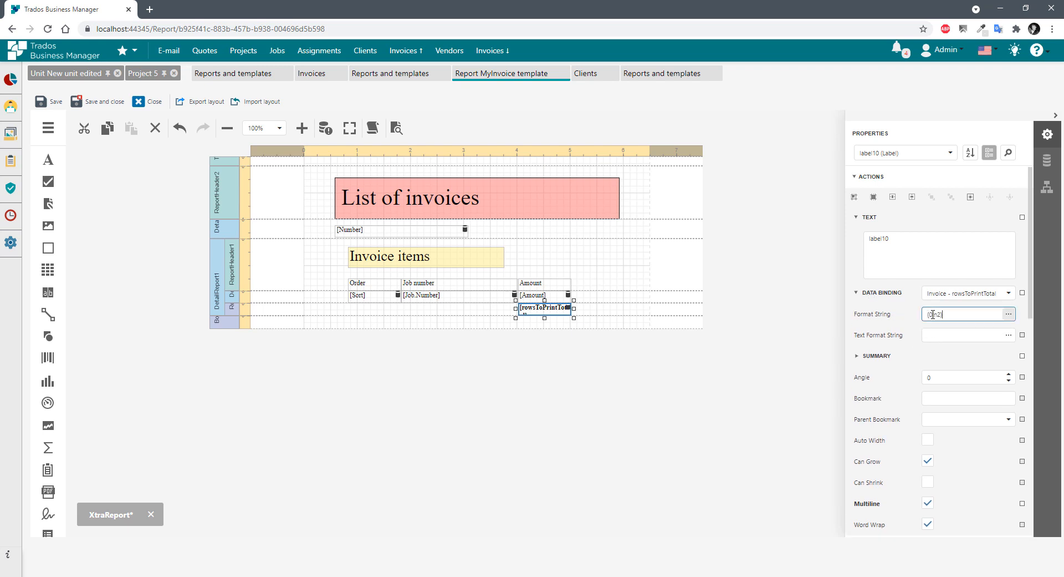
click(915, 328)
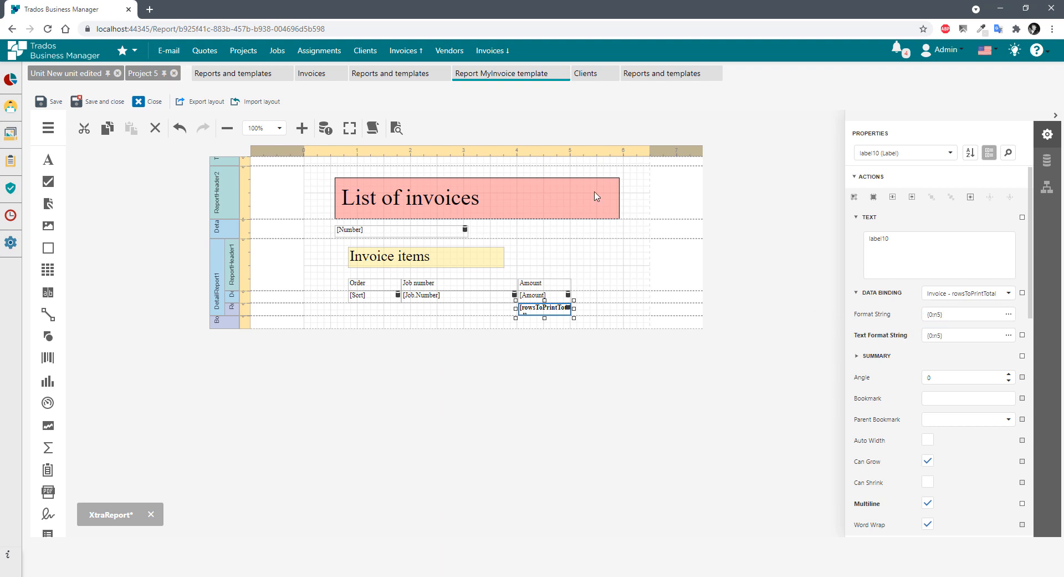
Preview the report with its item totals using the Start date 6/16/2020, 12:00 AM.
click(397, 128)
click(958, 180)
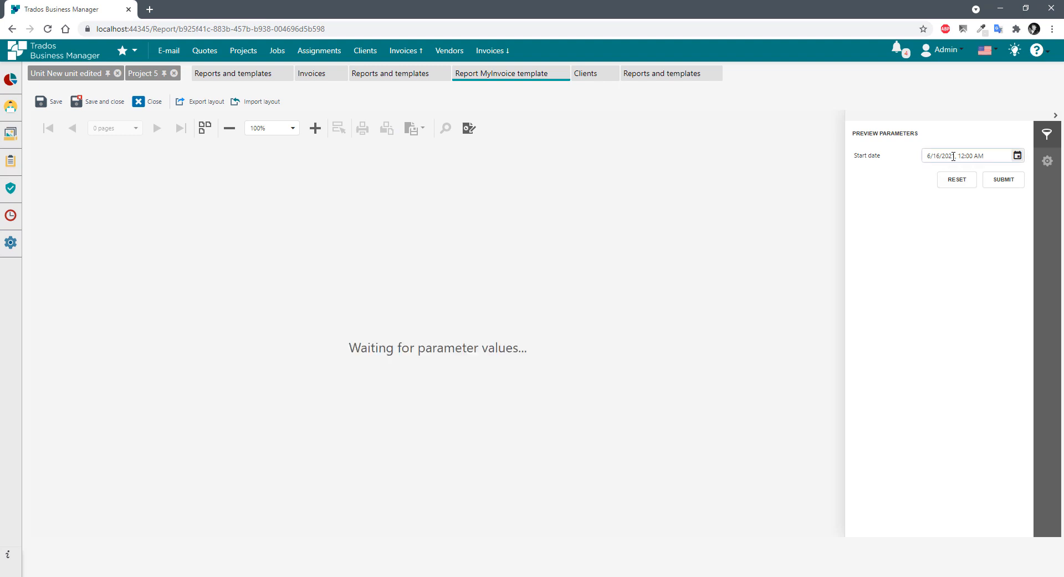
click(995, 186)
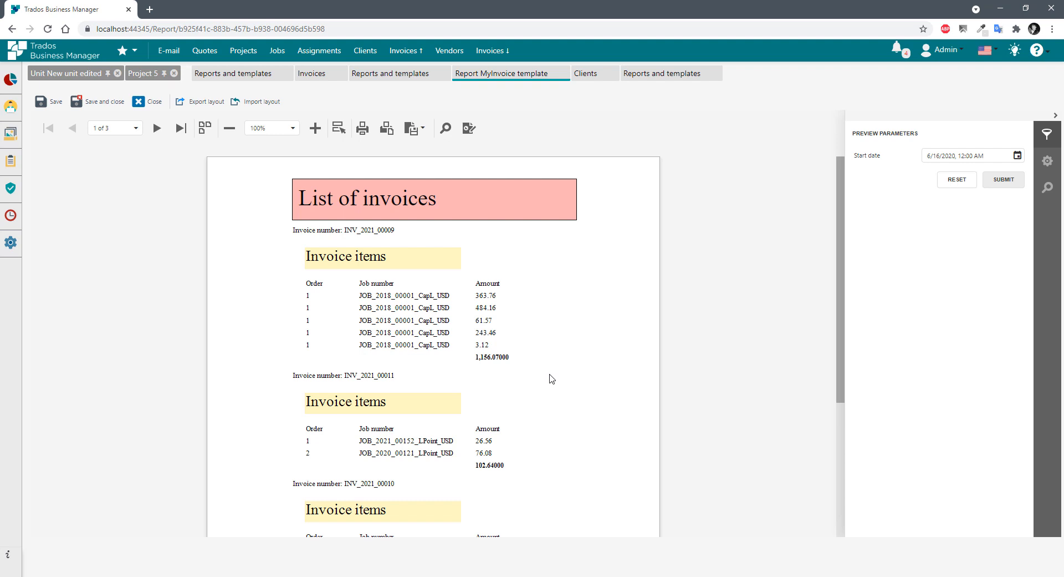
Examine the item amounts and the bold total beneath each invoice's items in the report preview.
click(480, 359)
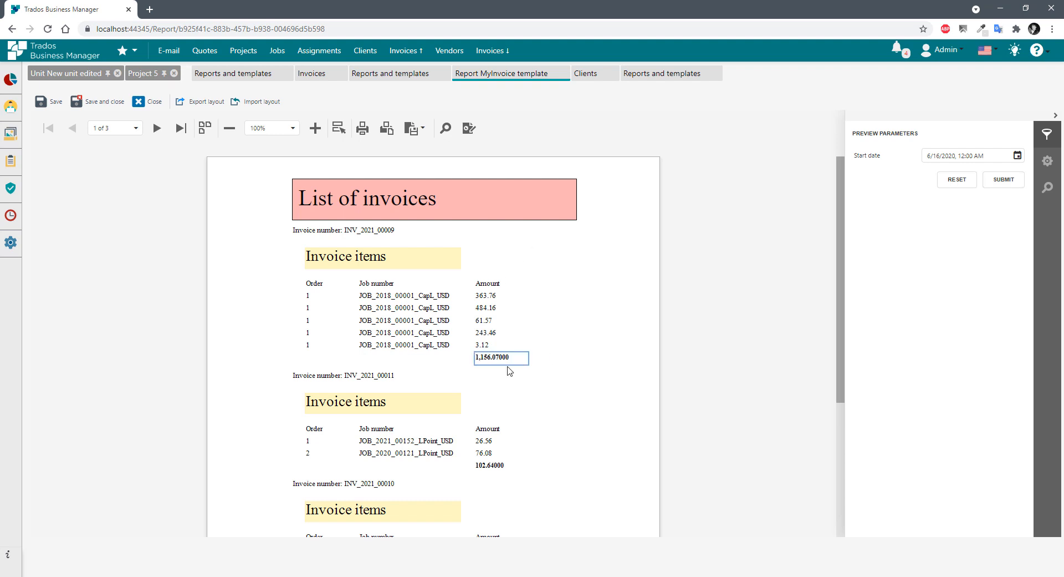
drag(482, 300, 494, 356)
click(497, 332)
drag(490, 295, 497, 332)
click(498, 332)
scroll(497, 388, down, 4)
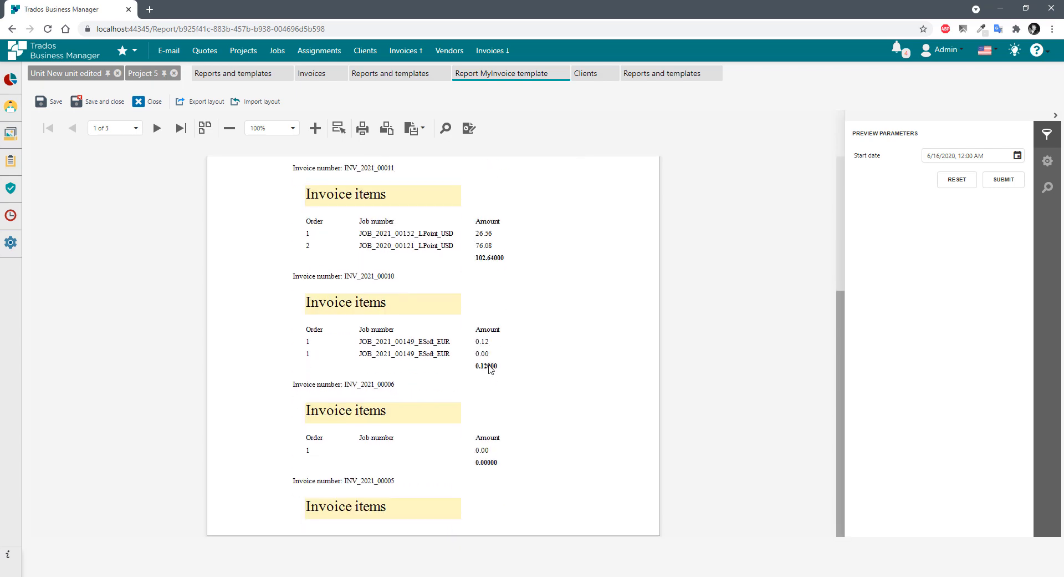
scroll(490, 367, up, 4)
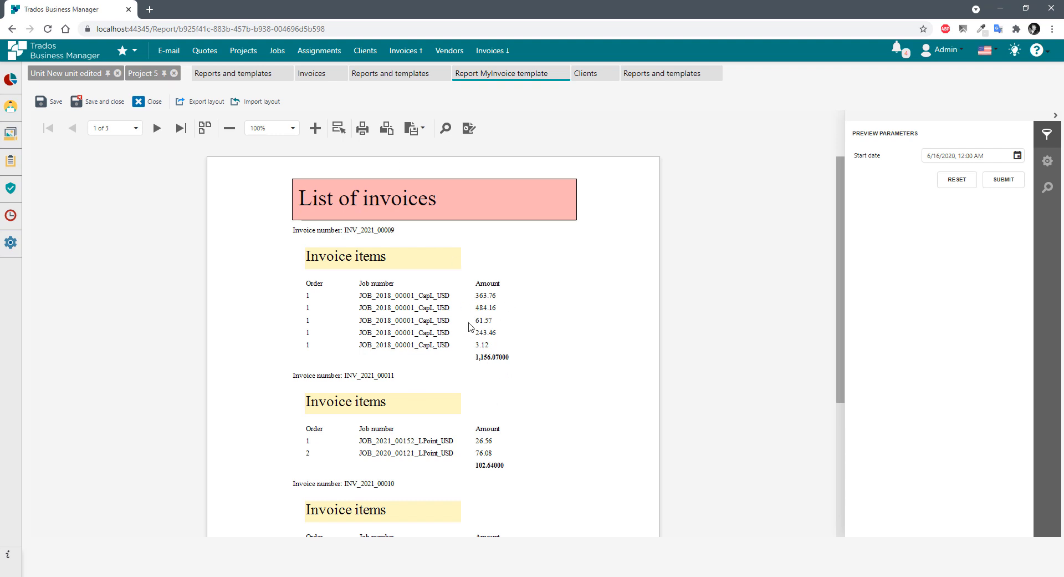
scroll(476, 318, down, 3)
scroll(476, 318, up, 3)
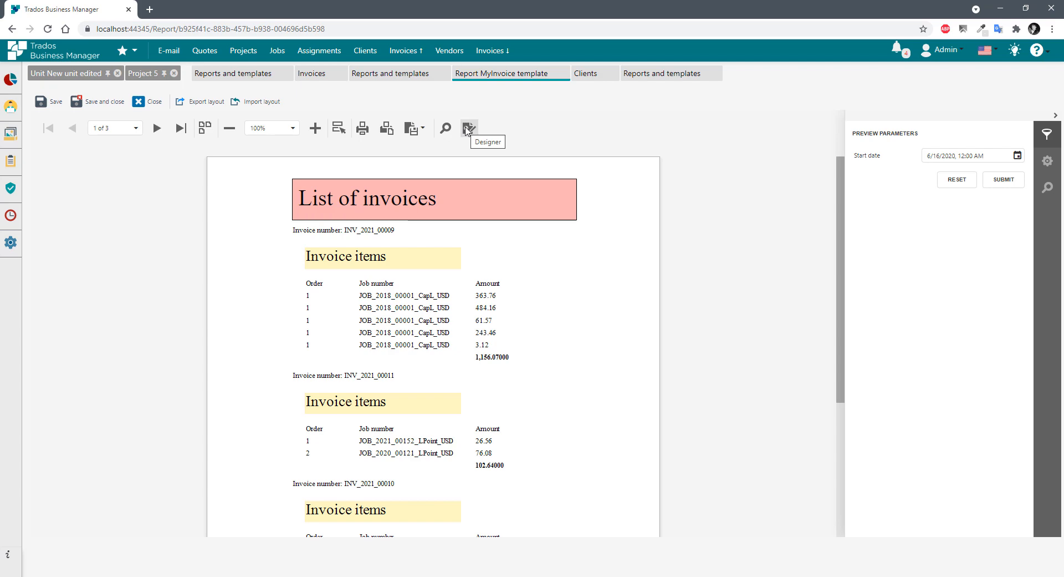
Return to the report designer, add a new formatting rule to the whole report and expand the rule's settings.
click(467, 129)
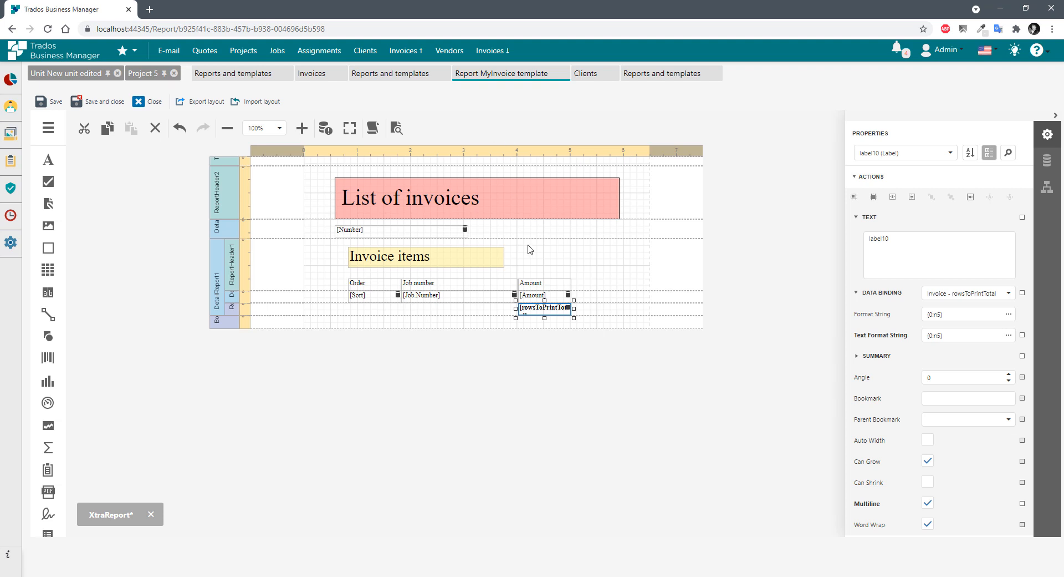
click(563, 259)
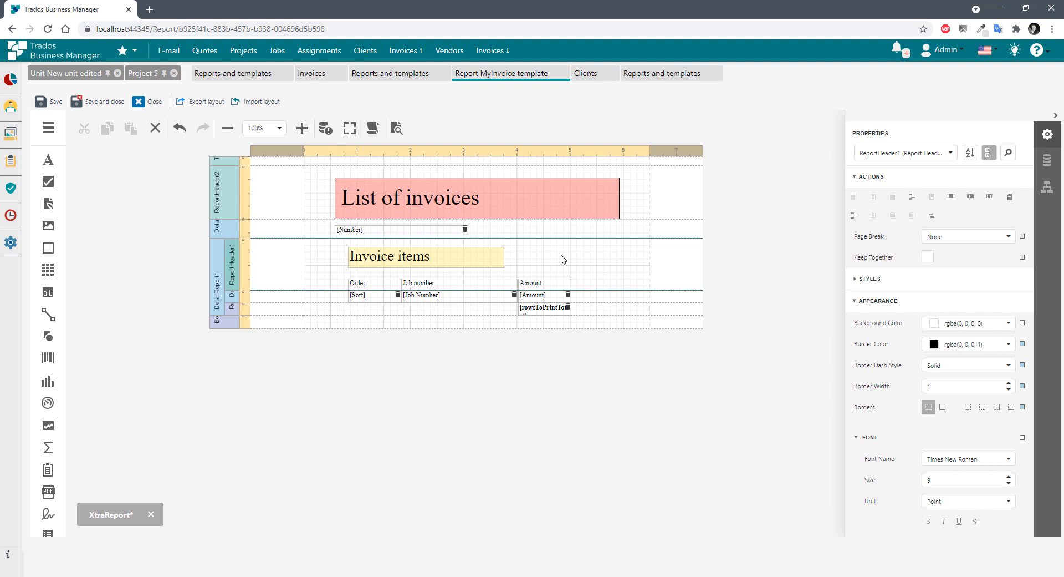
click(745, 247)
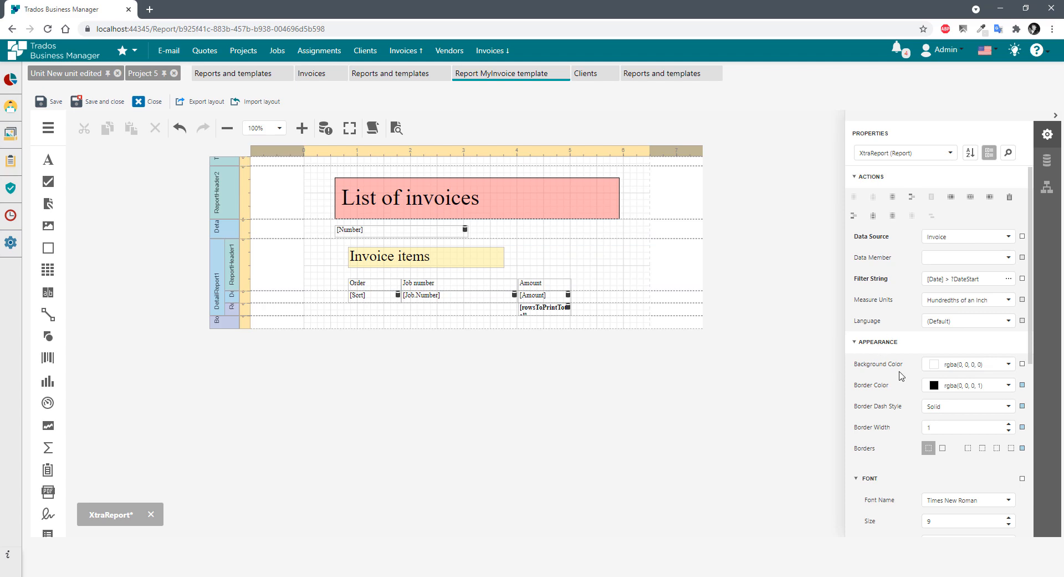
scroll(870, 324, down, 3)
click(869, 311)
scroll(898, 326, down, 2)
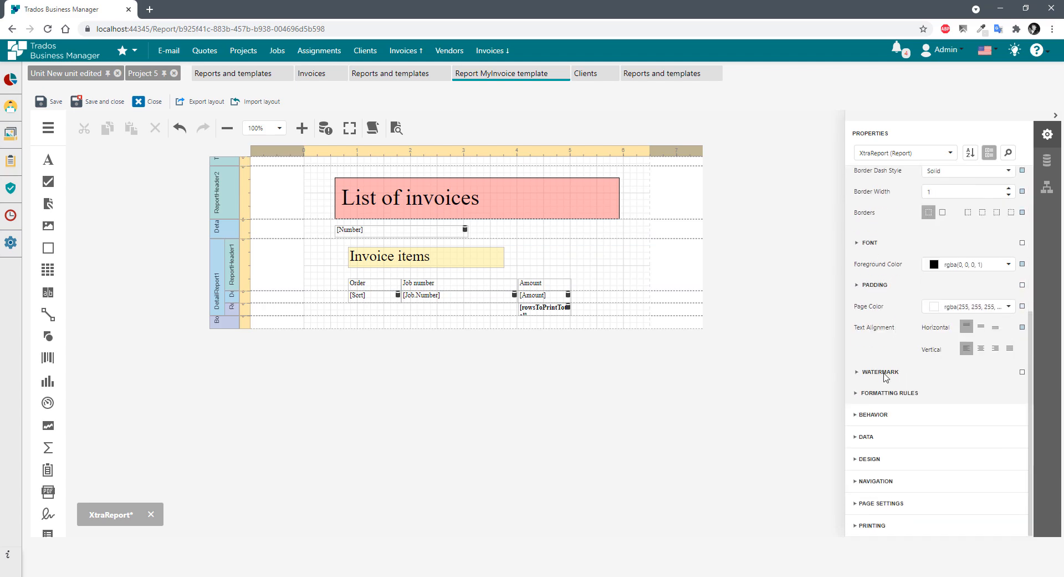
click(874, 393)
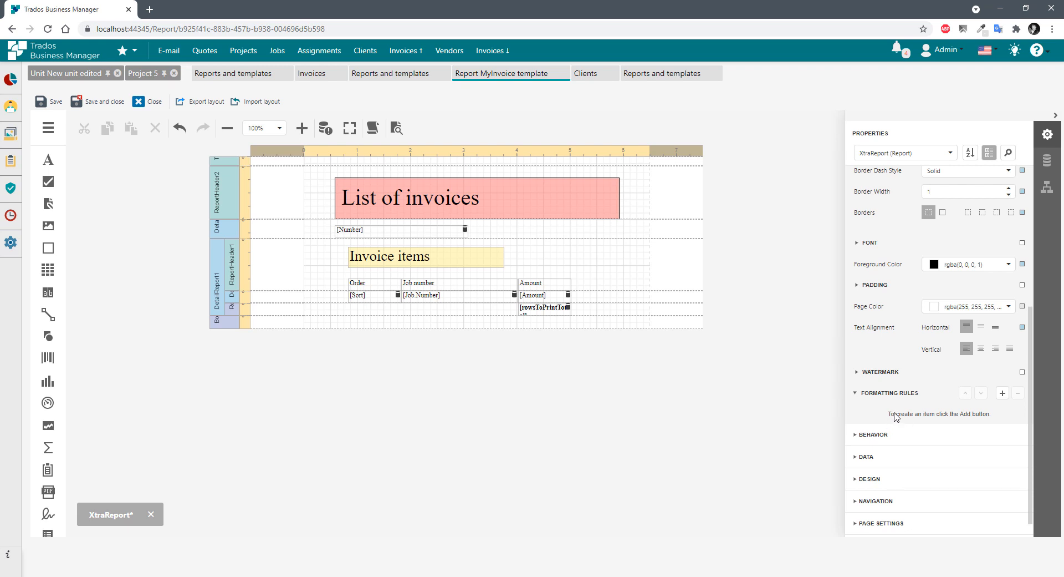
click(1001, 394)
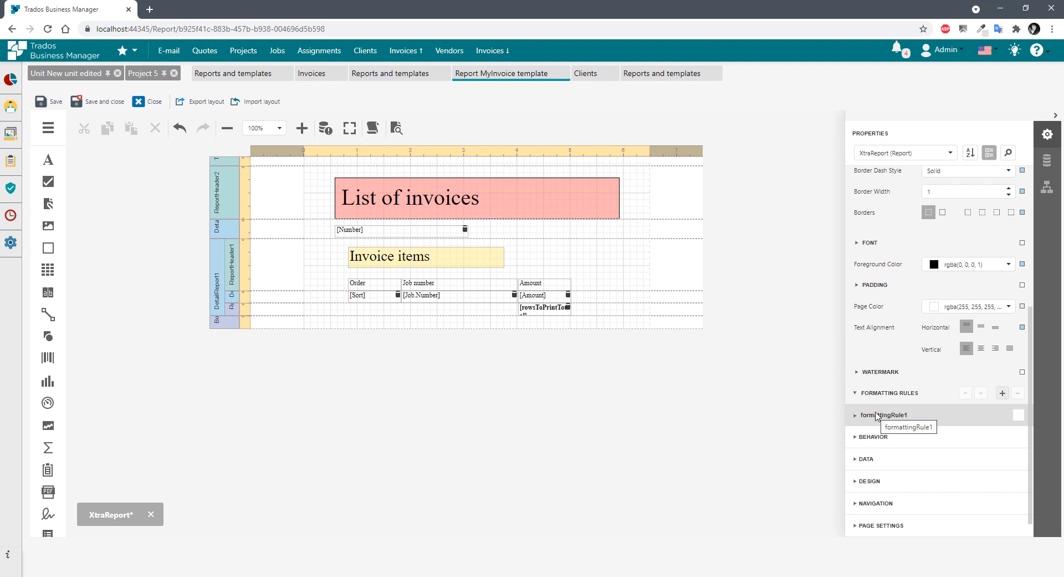
click(876, 416)
scroll(887, 388, down, 2)
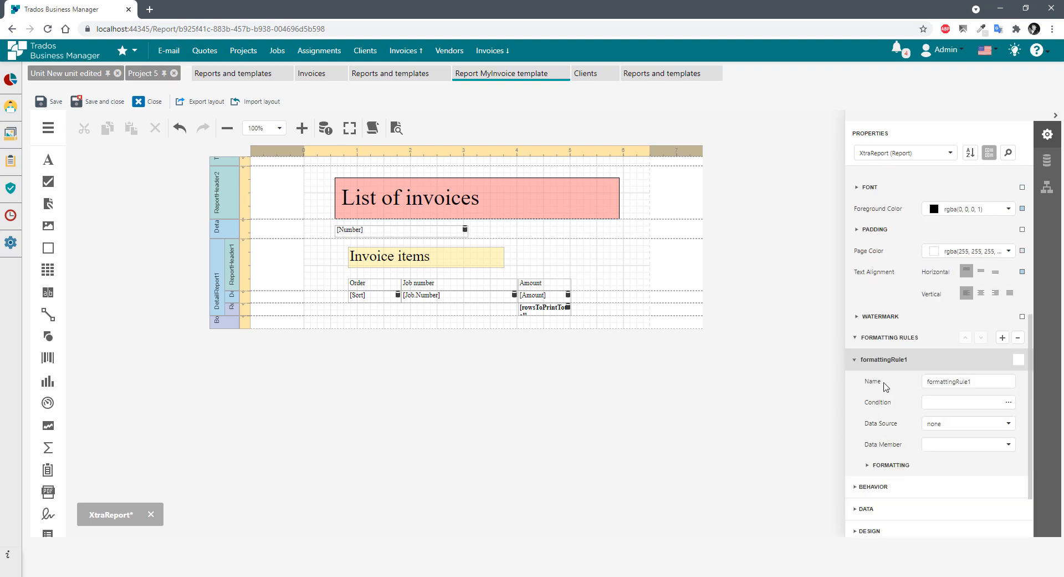
Set the data source of formattingRule1 to Invoice and its data member to RowsToPrint.
click(943, 368)
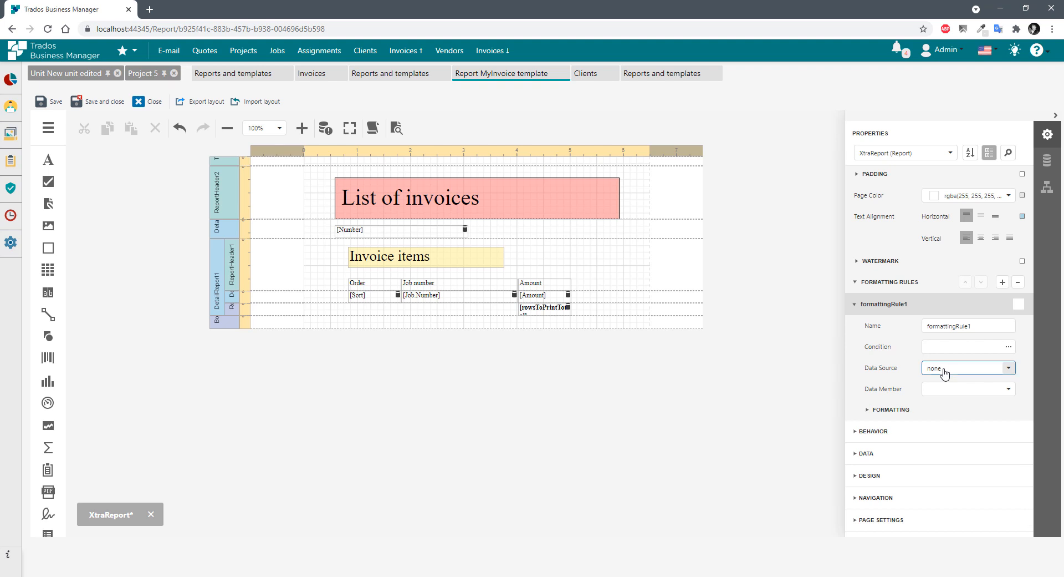
click(949, 387)
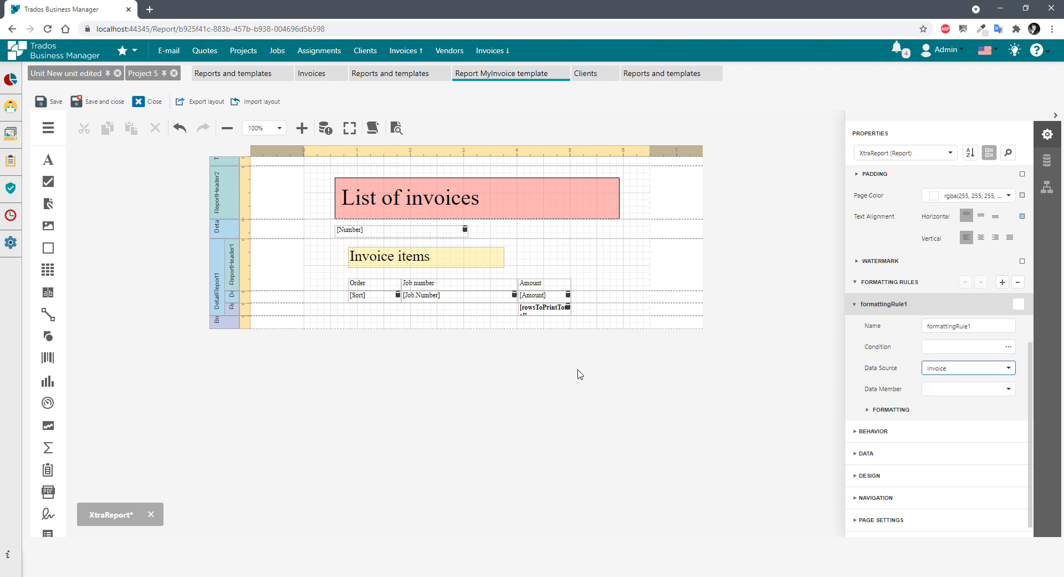
click(544, 299)
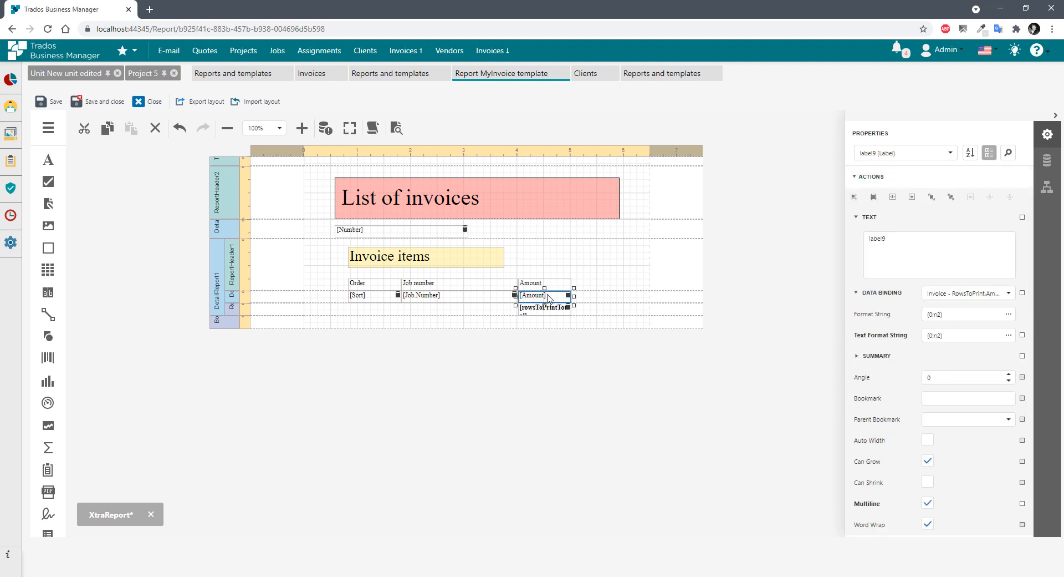
click(753, 272)
click(898, 352)
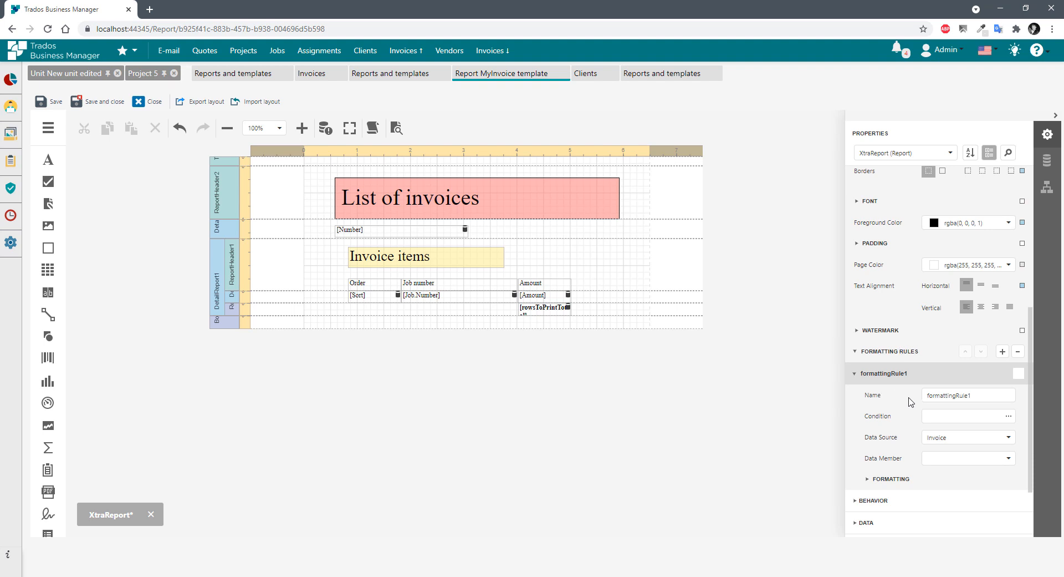
click(1009, 458)
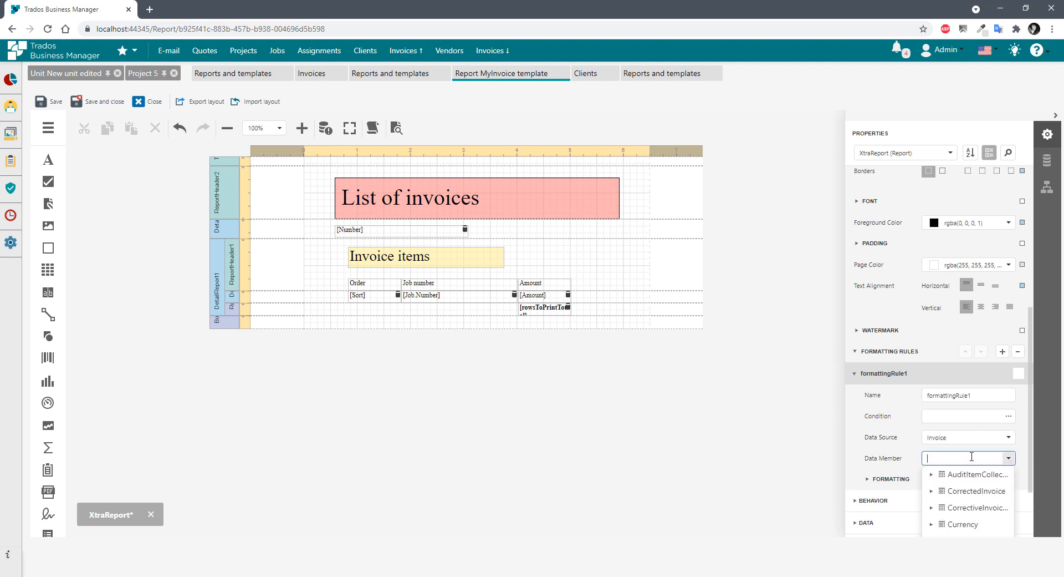
scroll(891, 482, down, 2)
click(1009, 372)
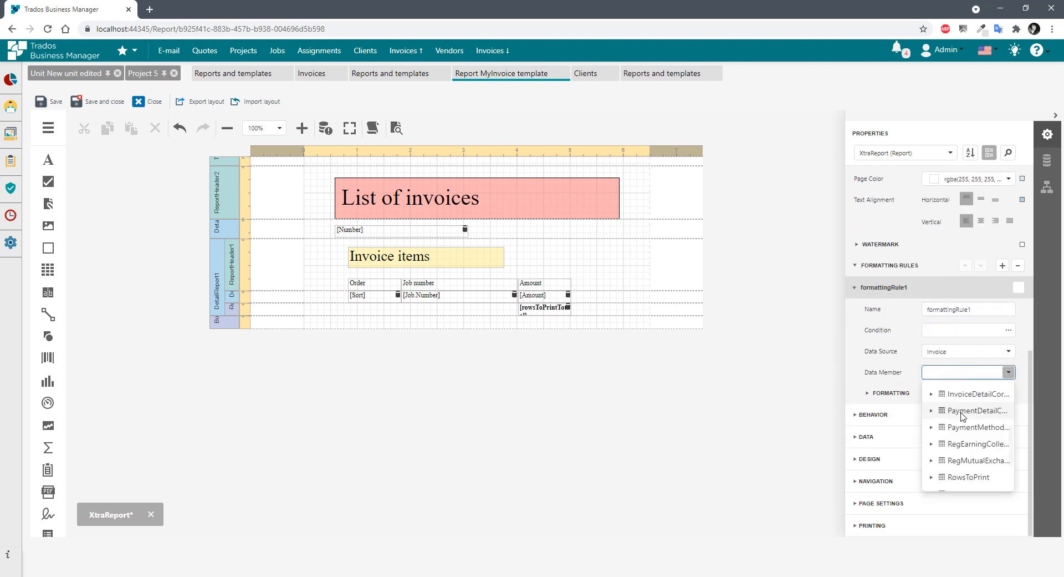
scroll(954, 413, down, 2)
click(960, 418)
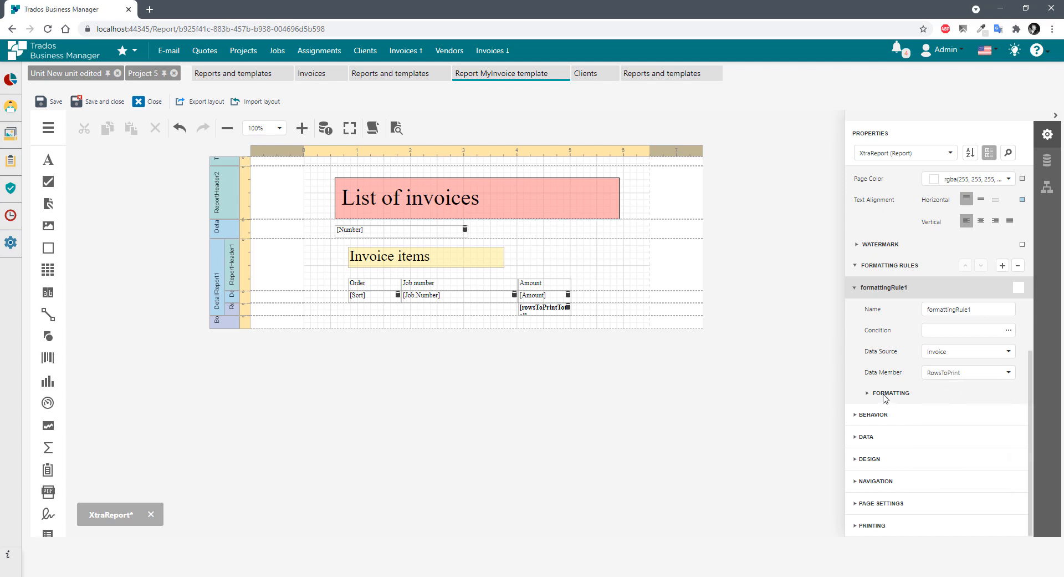
Define the condition of formattingRule1 as [Amount] > 100.
click(938, 330)
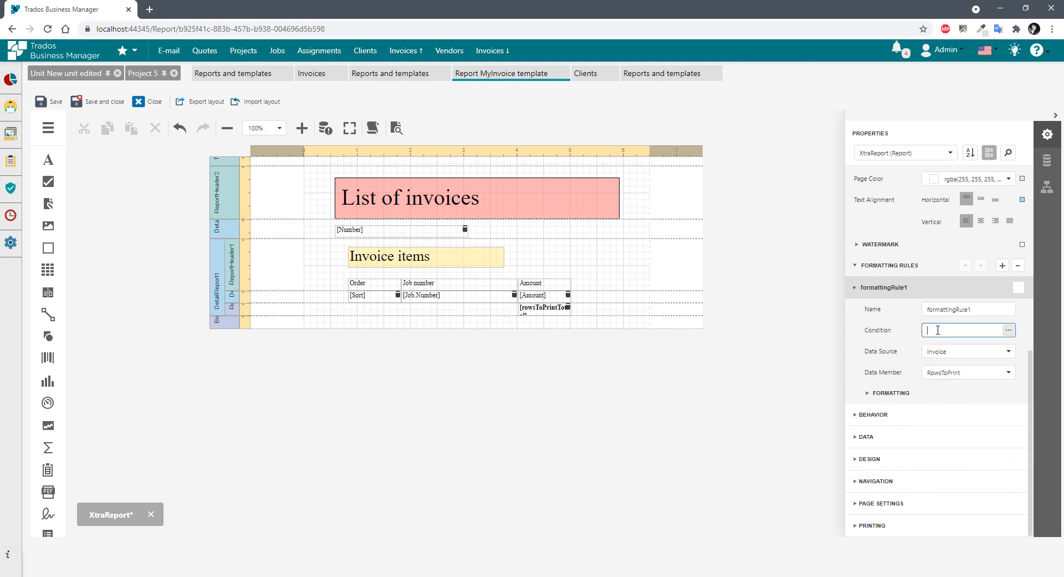
click(1009, 329)
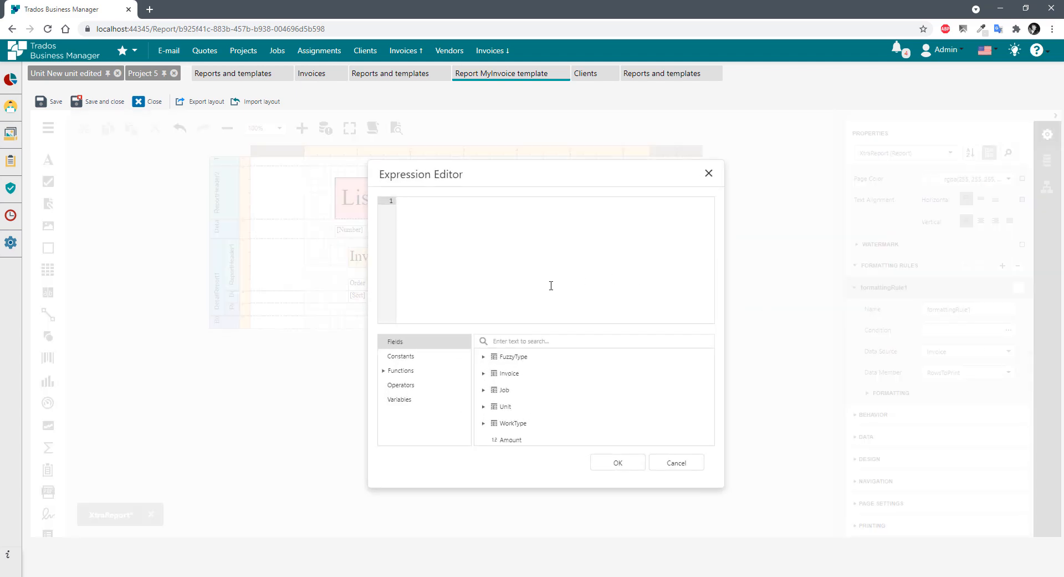
scroll(532, 408, down, 2)
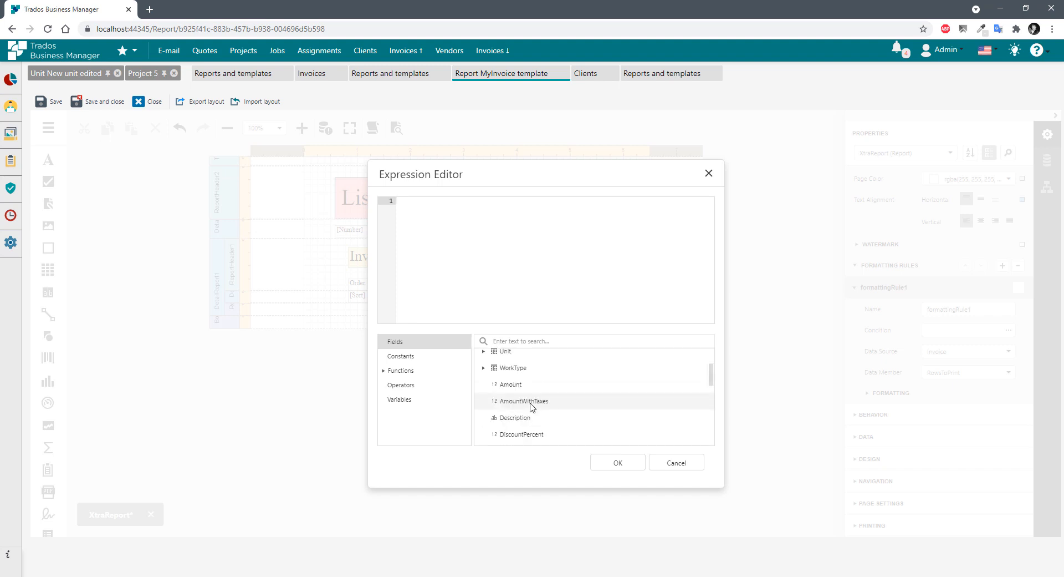
double_click(510, 384)
text(> 100)
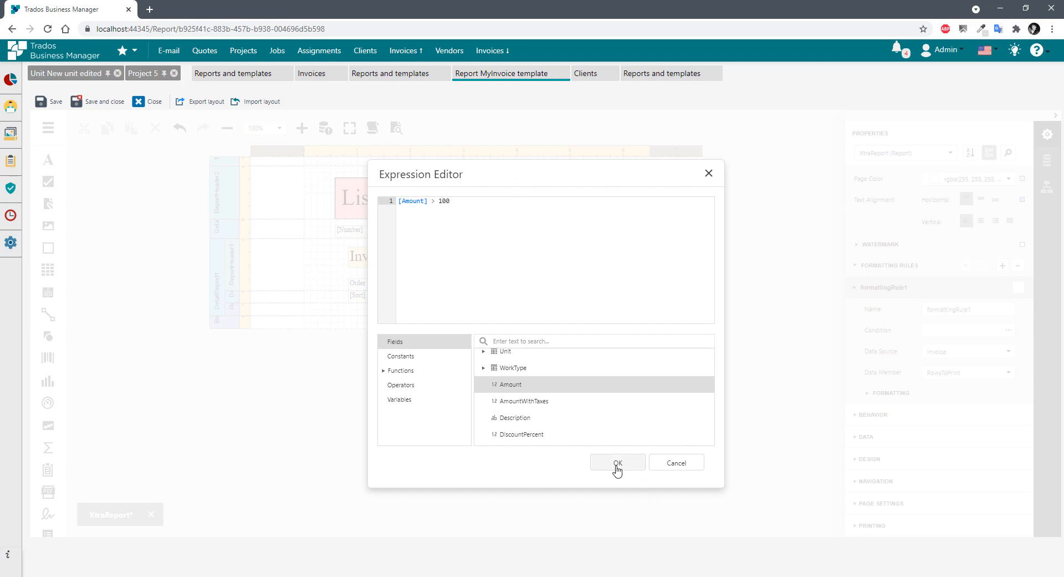
click(617, 463)
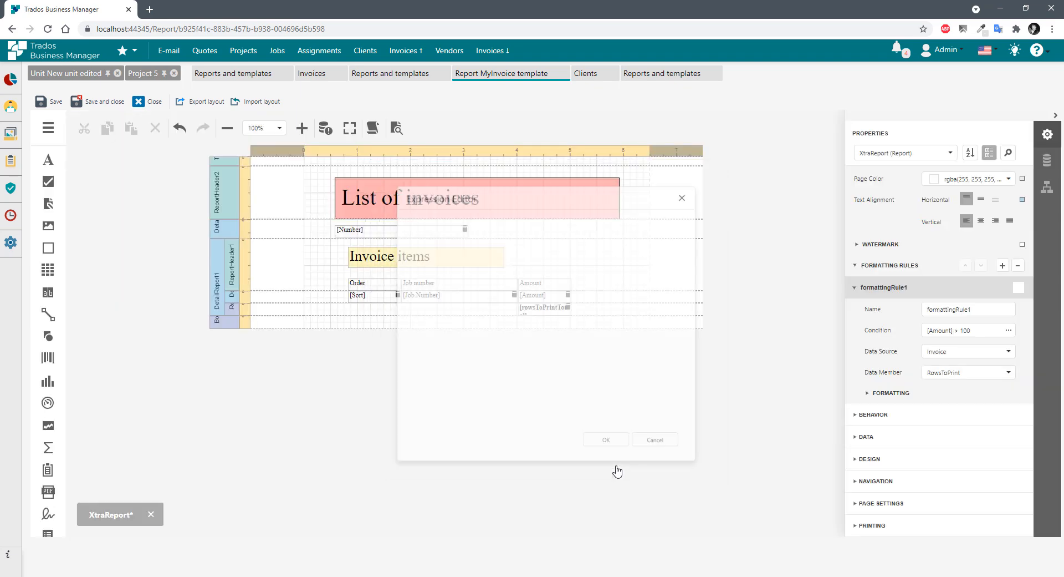
Turn on all borders in the rule's formatting and set the border colour to RGB 130, 132, 255.
click(868, 393)
scroll(904, 358, down, 2)
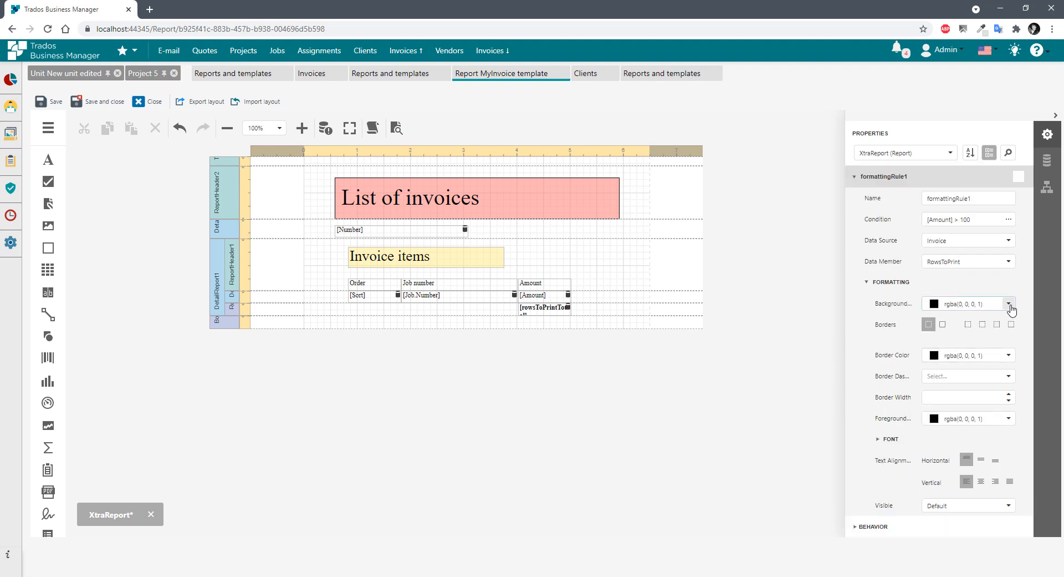
click(944, 326)
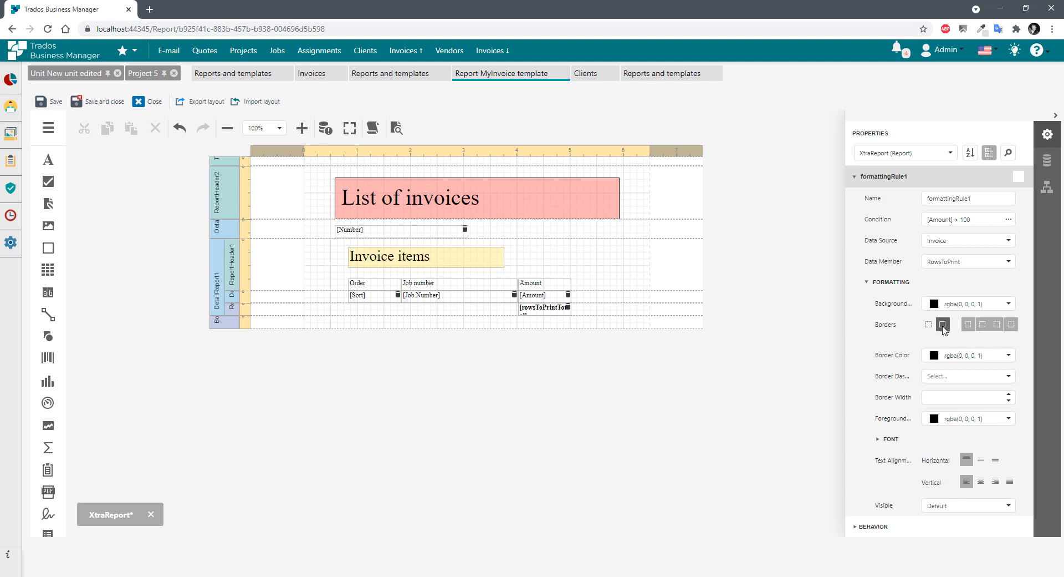
click(1009, 355)
click(934, 181)
drag(875, 135, 835, 112)
click(894, 339)
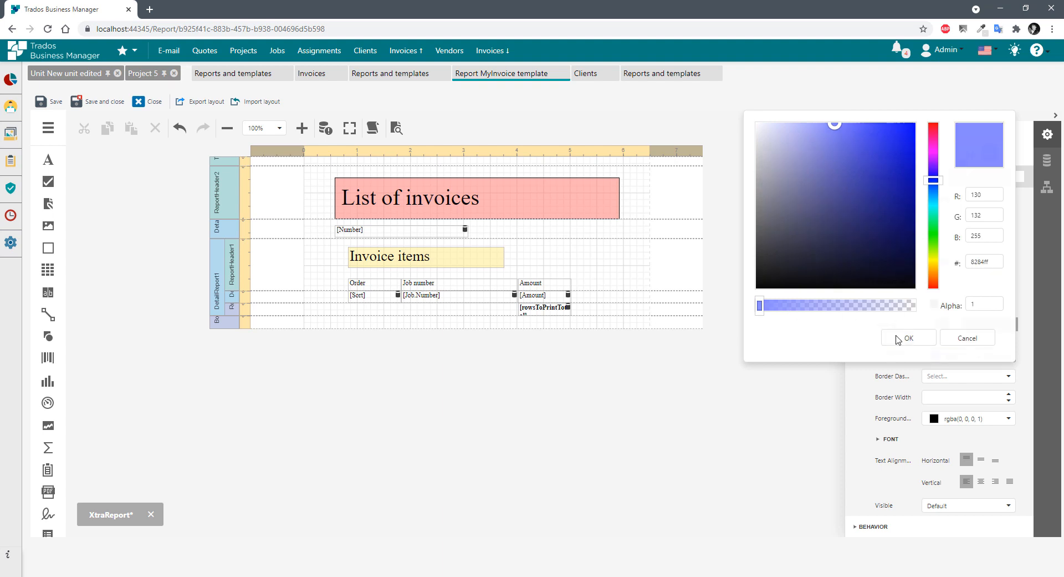
Set the rule's border dash style to Dash and its border width to 3.
click(1009, 376)
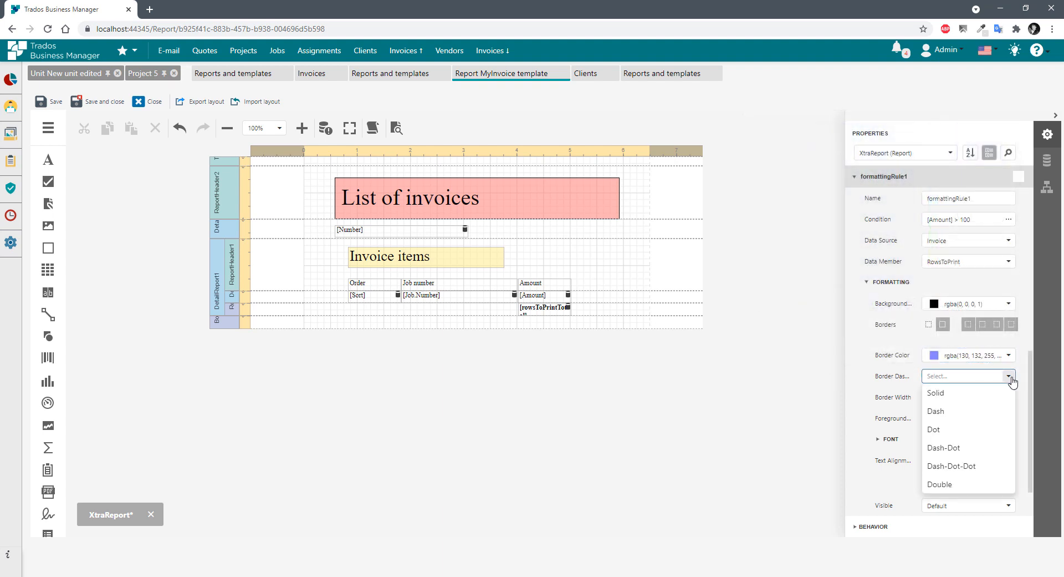
click(942, 392)
click(1008, 377)
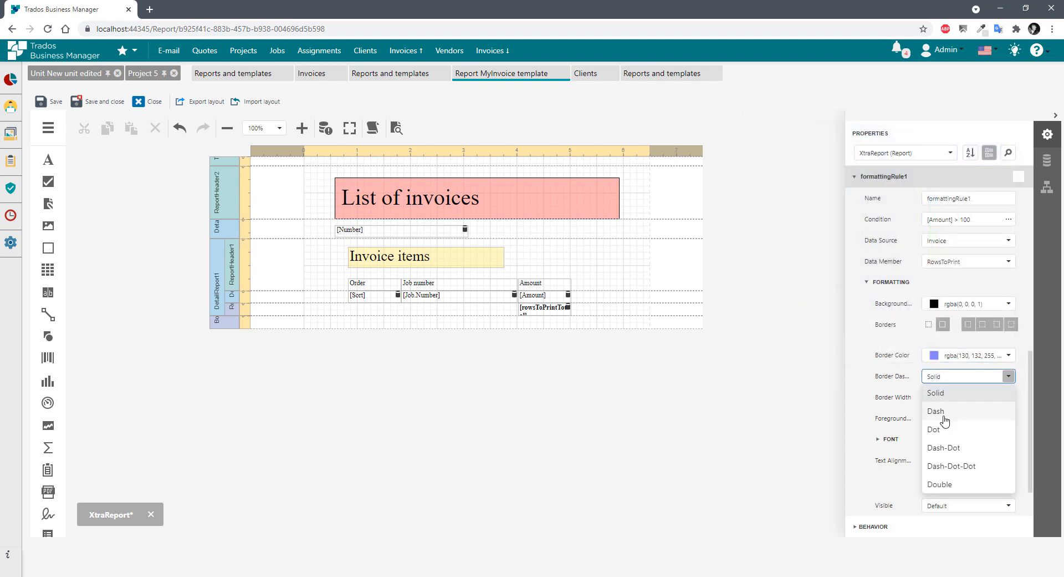
click(943, 417)
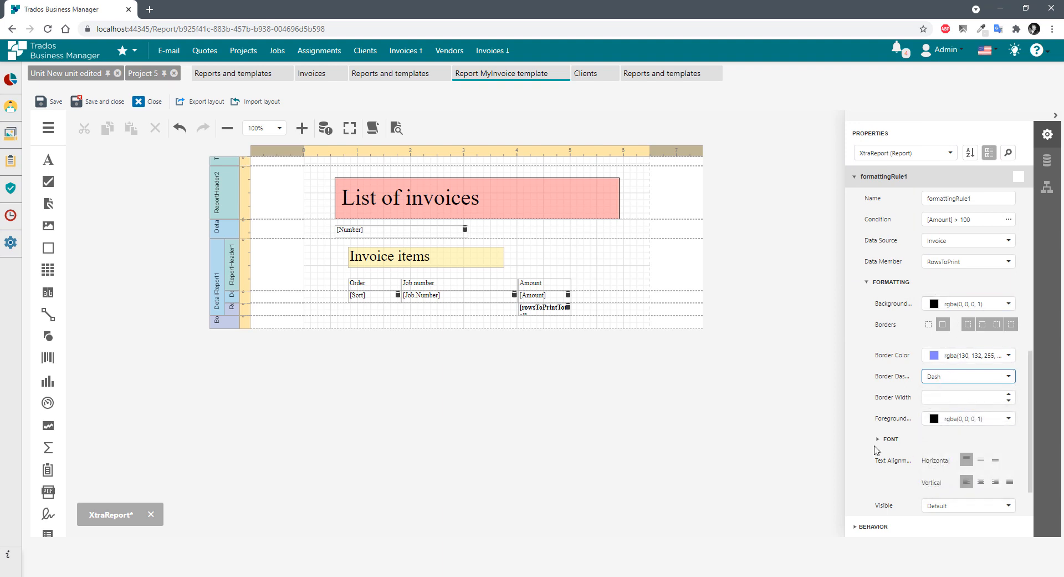
click(1009, 393)
click(1009, 393)
click(1009, 393)
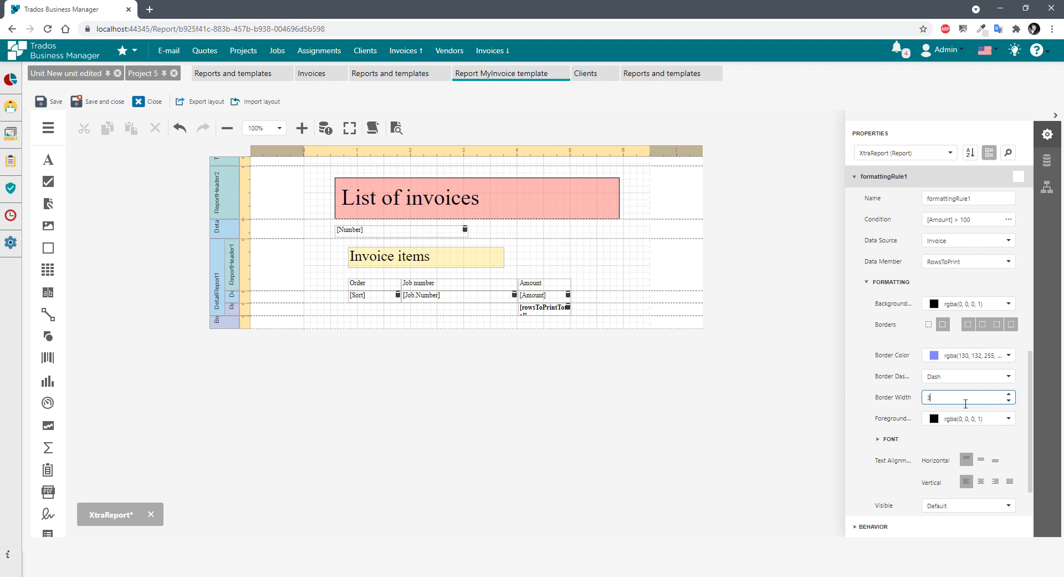
Set the rule's background colour to light yellow, RGB 255, 241, 194.
click(1009, 303)
drag(934, 415, 934, 442)
click(794, 298)
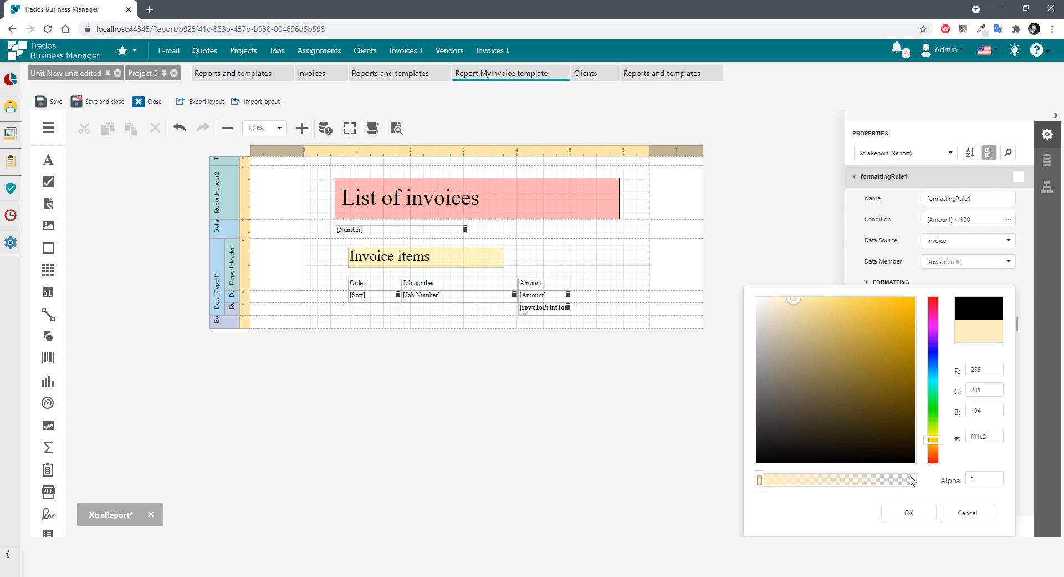
click(916, 511)
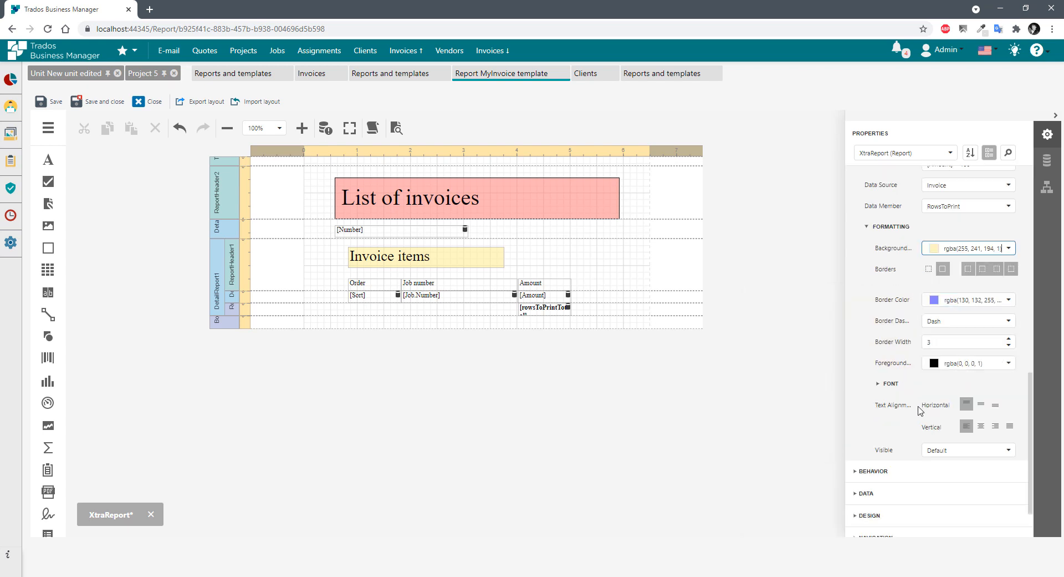
Examine the rule's font and visibility options, and the formatting rule settings offered for the Invoice items header band.
click(883, 384)
scroll(888, 388, down, 1)
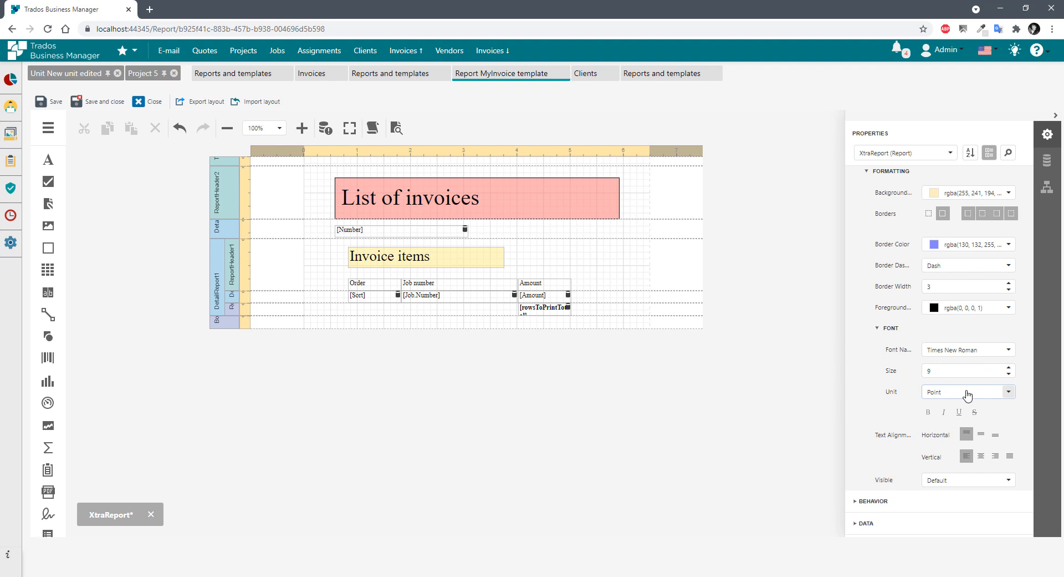
scroll(914, 444, down, 1)
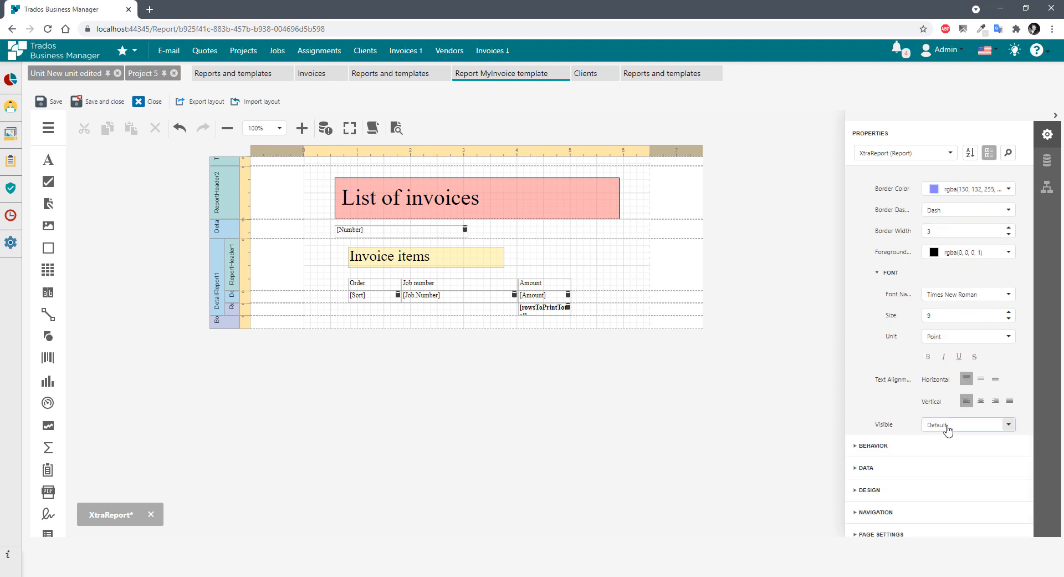
click(948, 428)
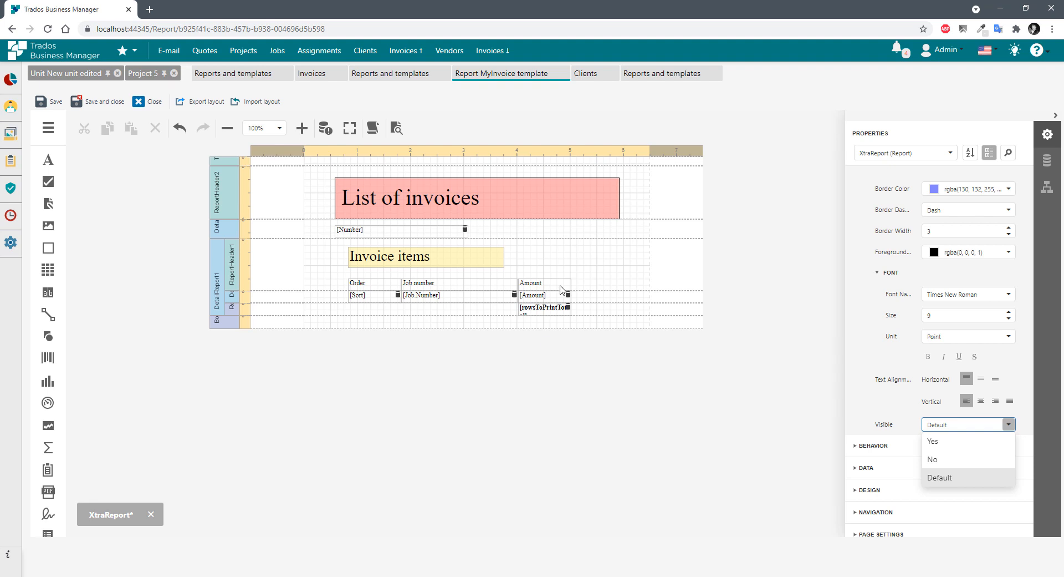
click(592, 264)
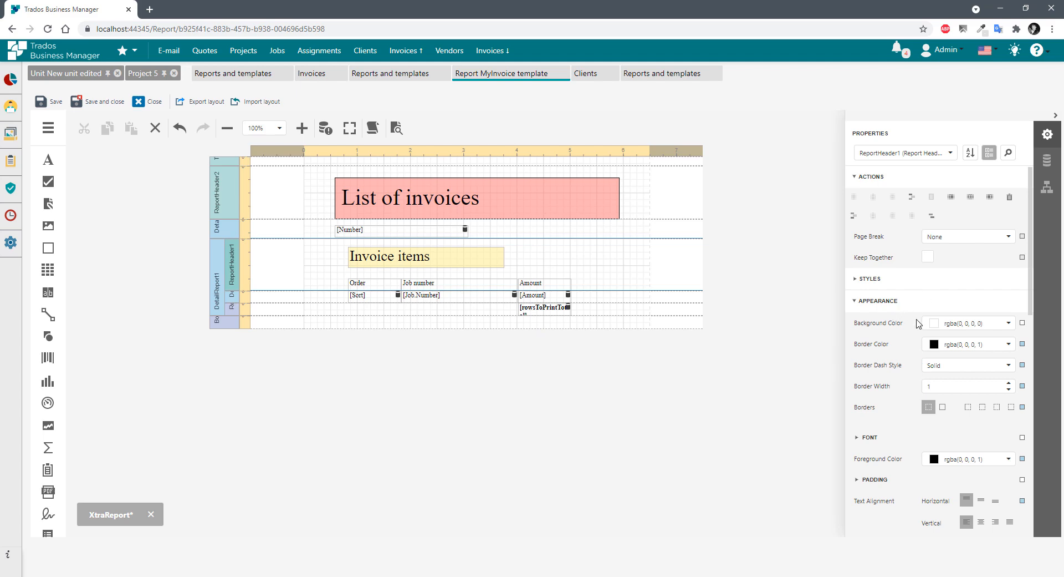
scroll(896, 381, down, 10)
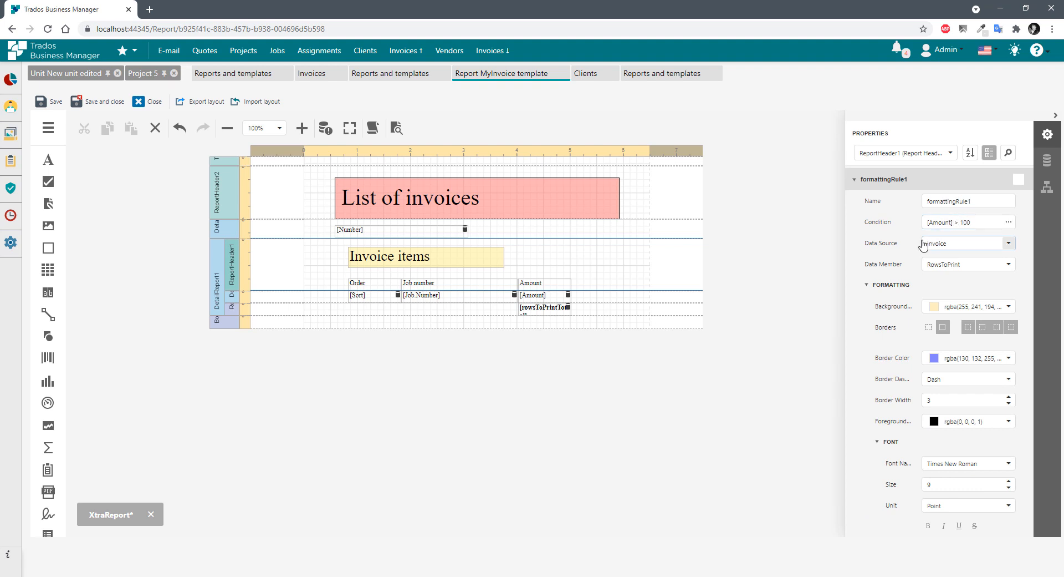
scroll(895, 389, down, 3)
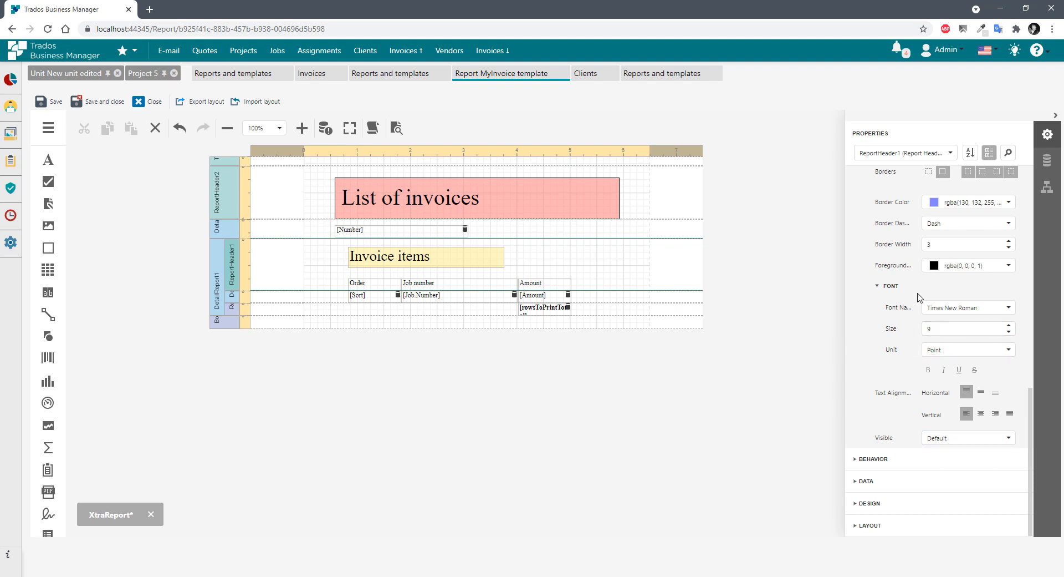
scroll(921, 296, up, 1)
scroll(912, 275, up, 1)
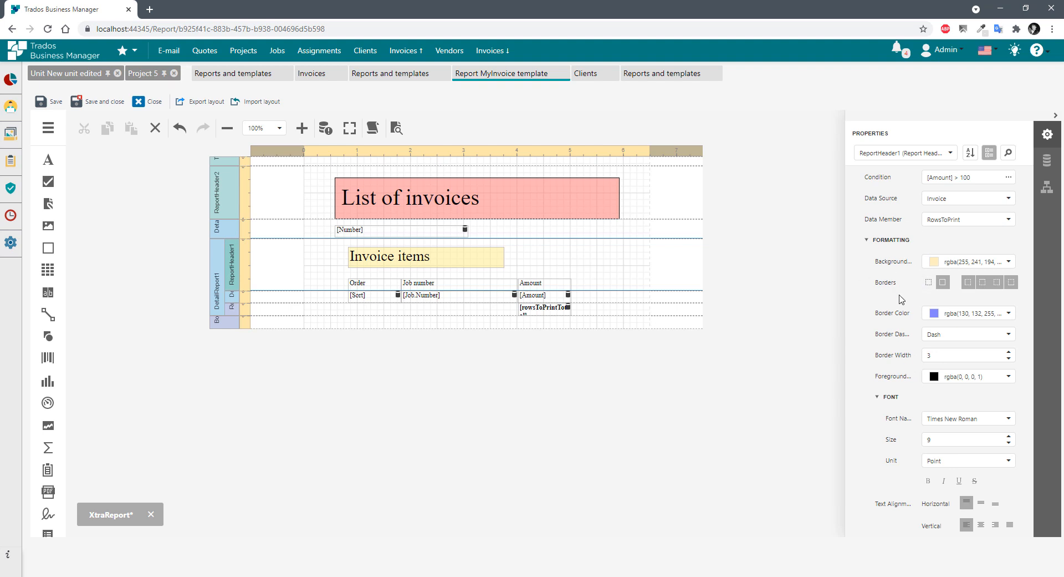
Apply formattingRule1 to the [Amount] label in the invoice items detail row.
click(530, 299)
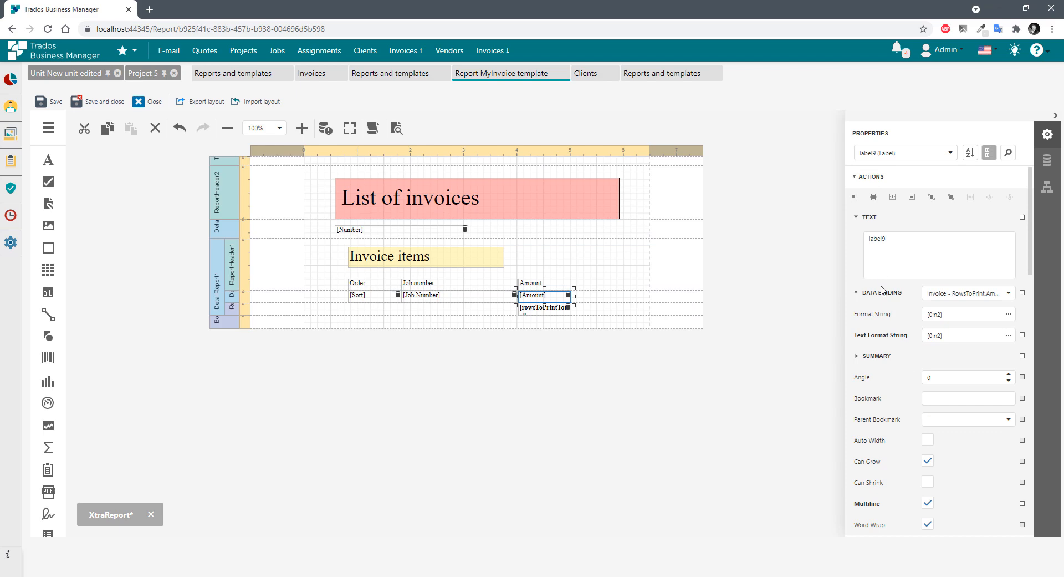
scroll(890, 294, down, 5)
scroll(904, 302, down, 2)
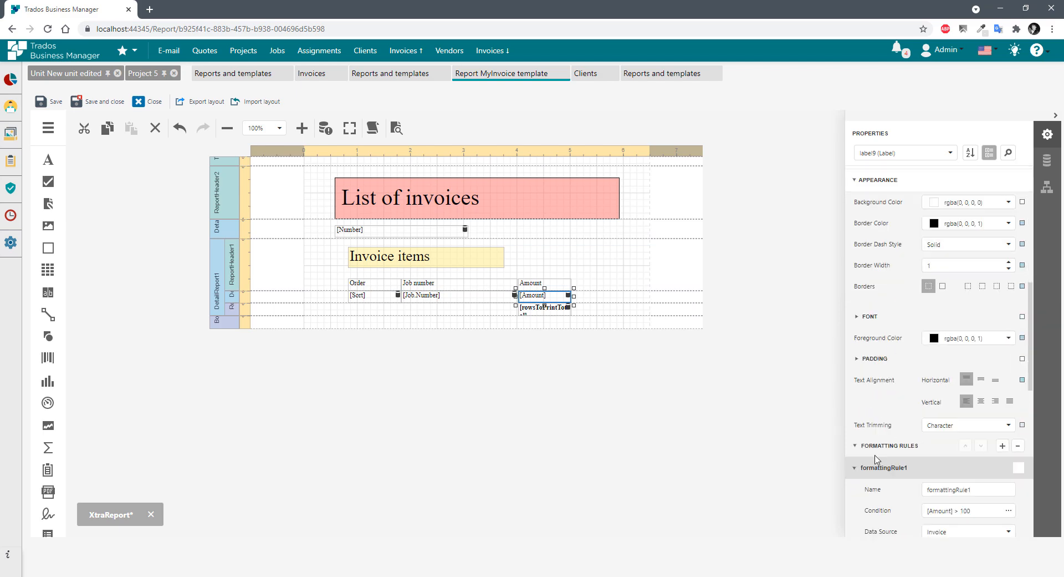
scroll(900, 425, down, 2)
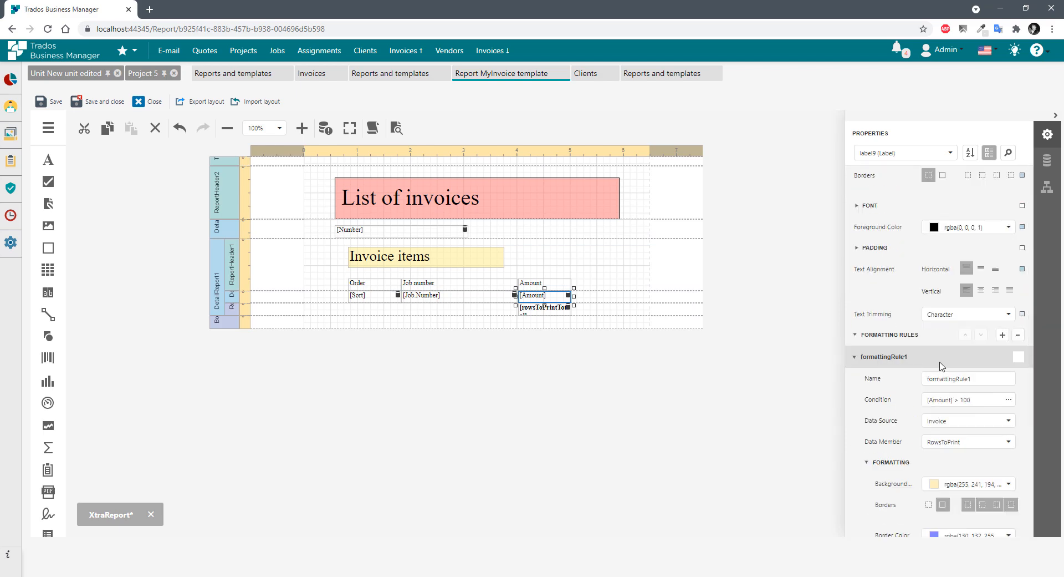
click(1019, 358)
Preview the report with the start date parameter set to 6/16/2020.
click(369, 299)
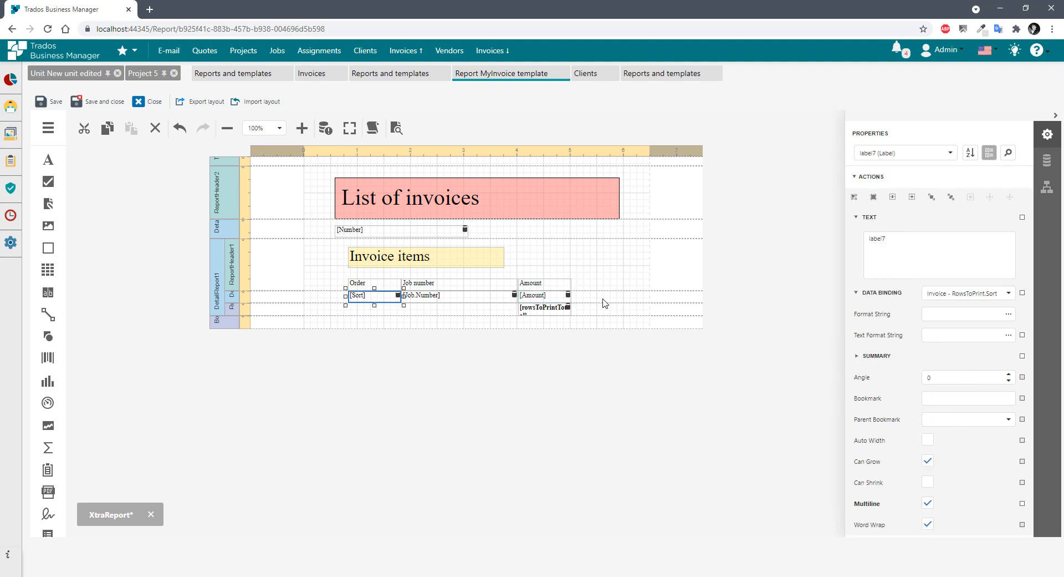
click(397, 129)
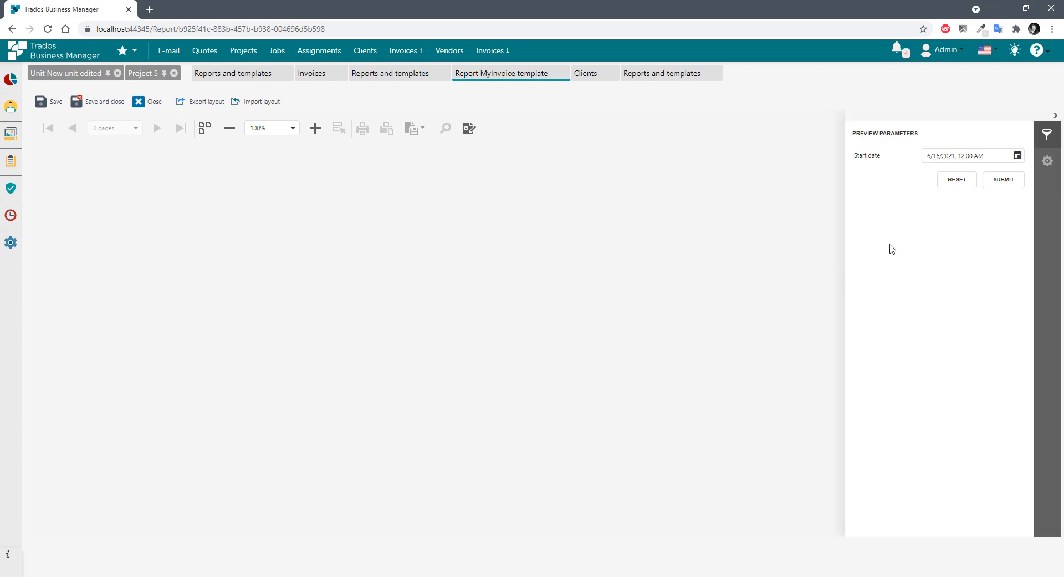
key(BackSpace)
text(0)
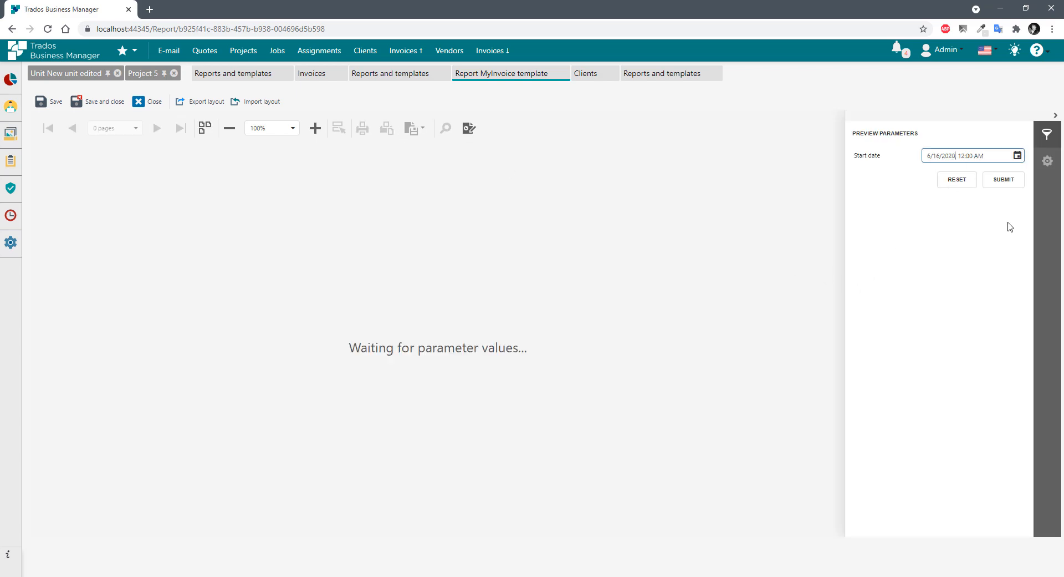
click(992, 180)
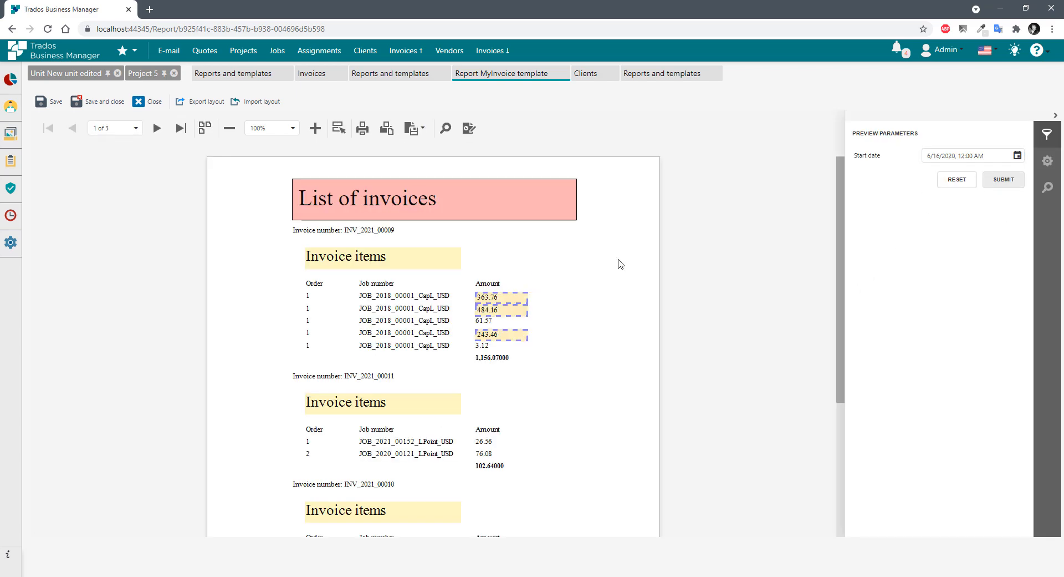
Examine the highlighted amounts across the previewed invoices and return to the report designer.
scroll(617, 272, down, 1)
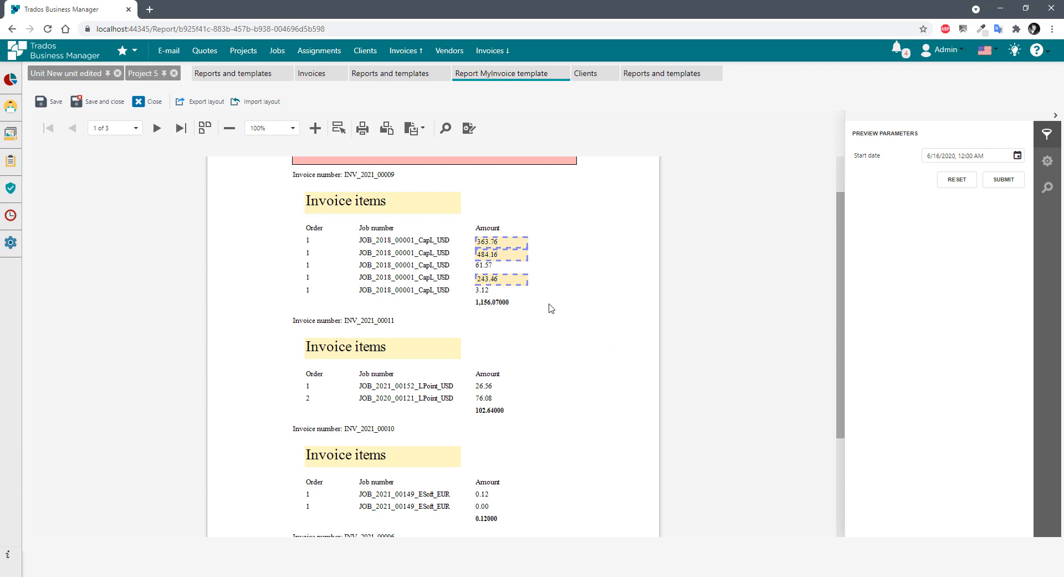
scroll(578, 327, down, 3)
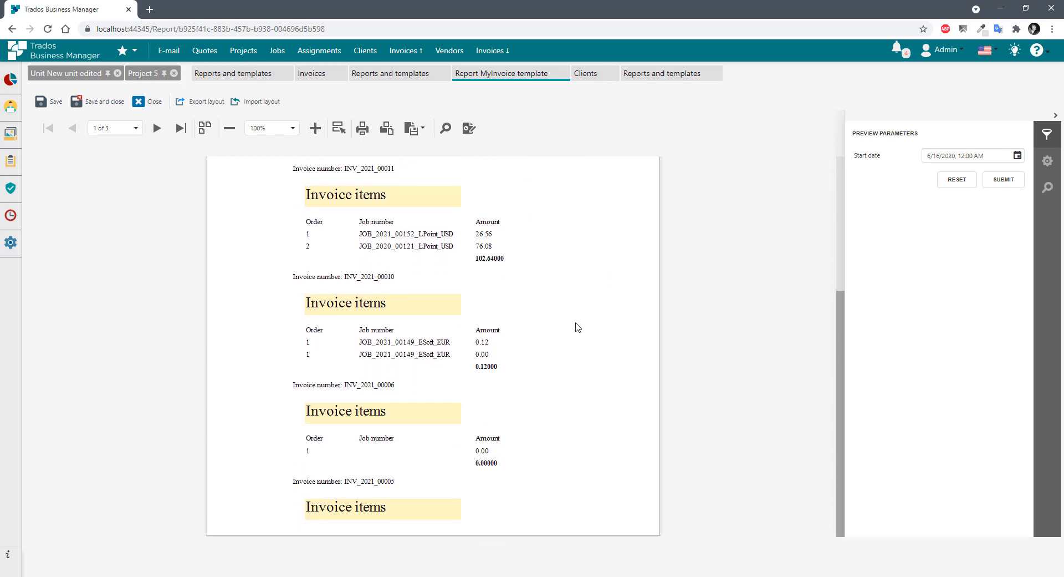
scroll(577, 327, up, 4)
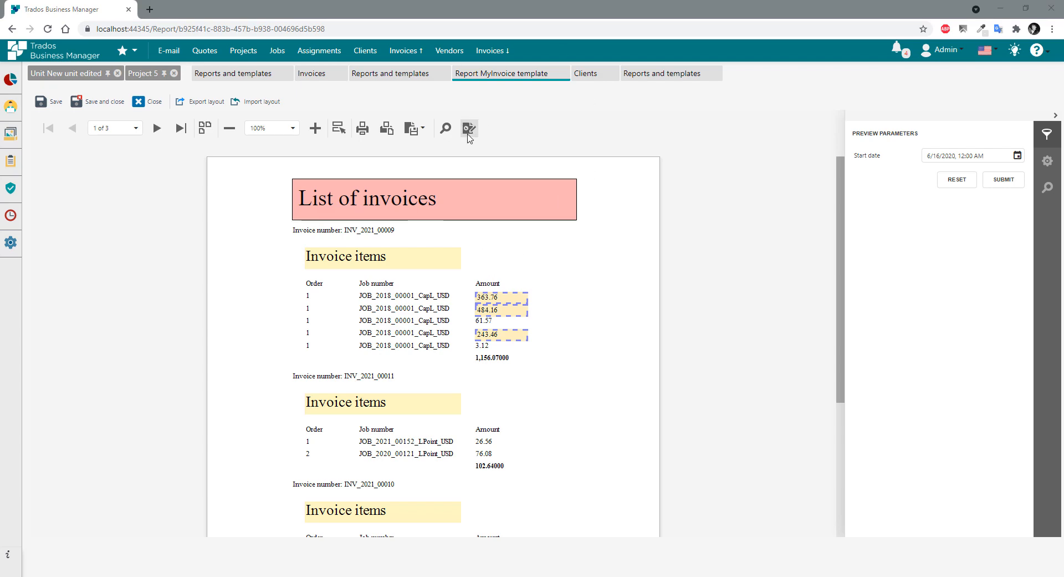
click(469, 129)
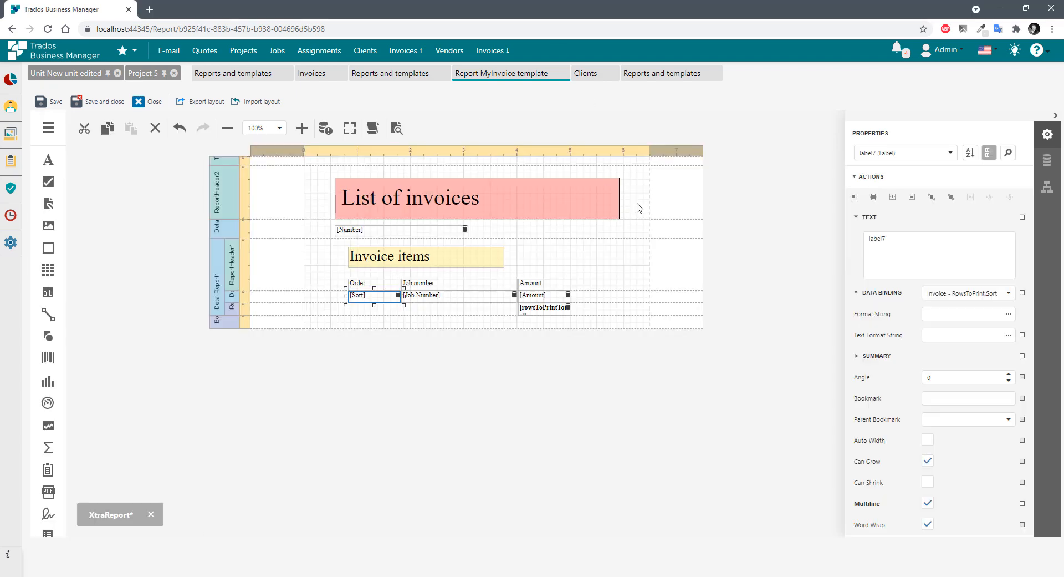
Open the report print options of the DetailReport1 band and widen the properties area to show the full option names.
click(776, 267)
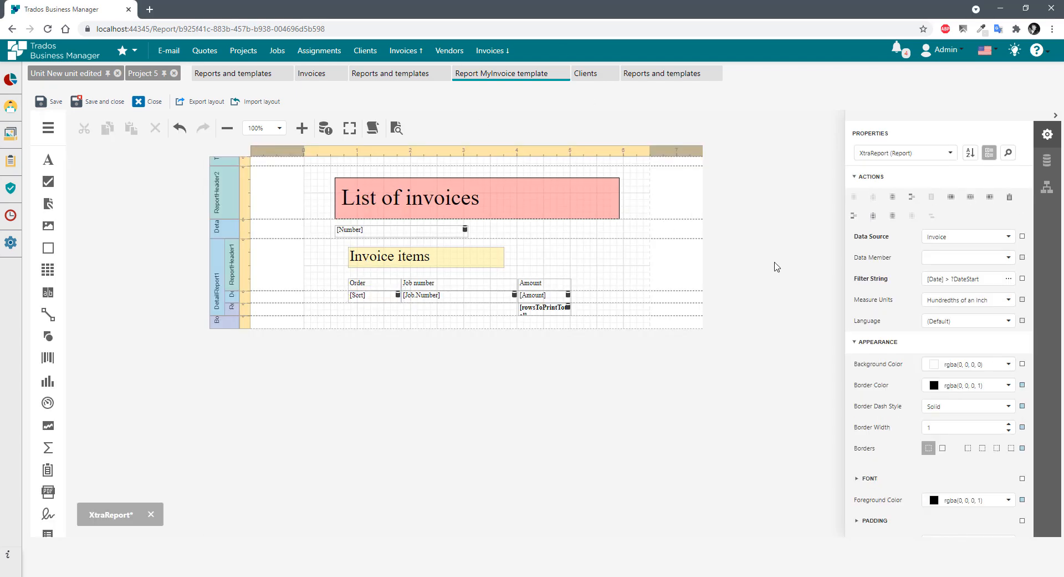
click(220, 278)
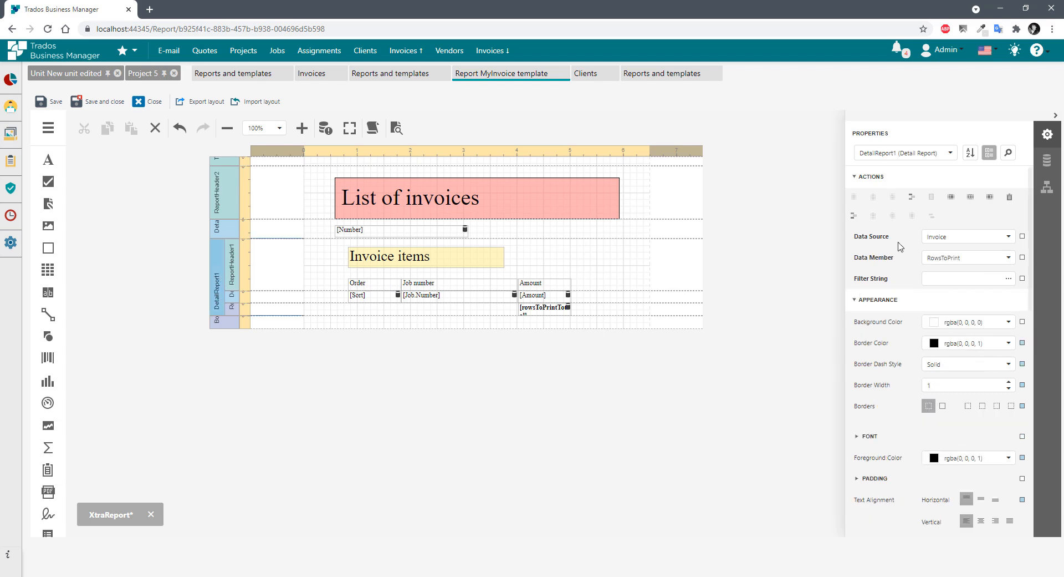
scroll(904, 286, down, 1)
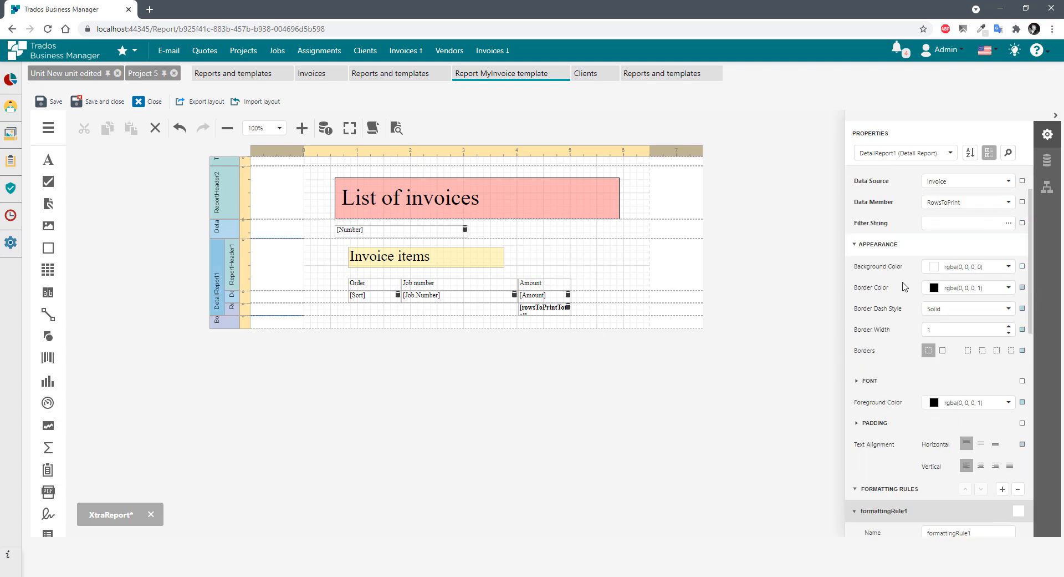
click(875, 244)
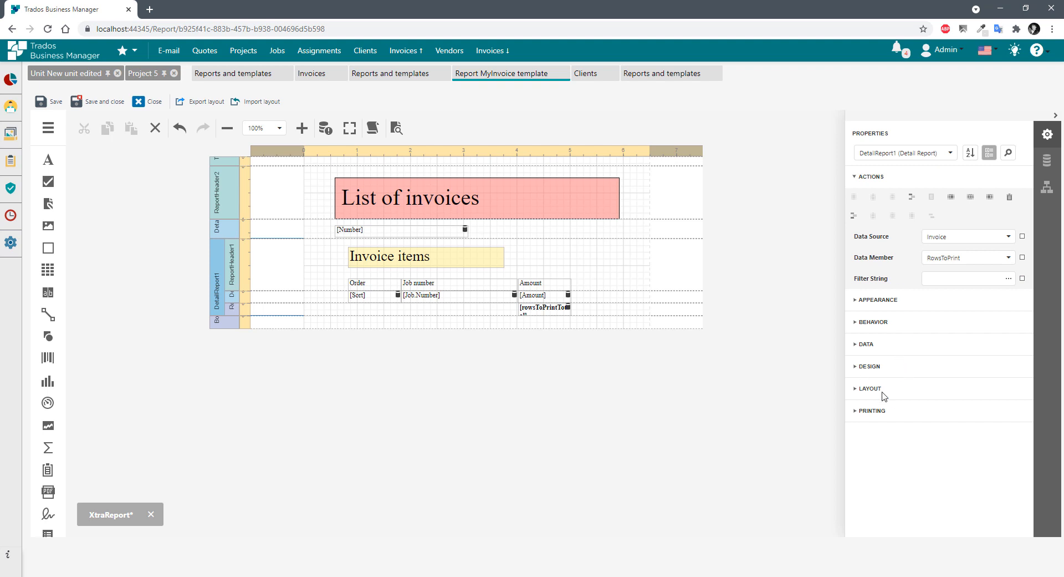
click(869, 390)
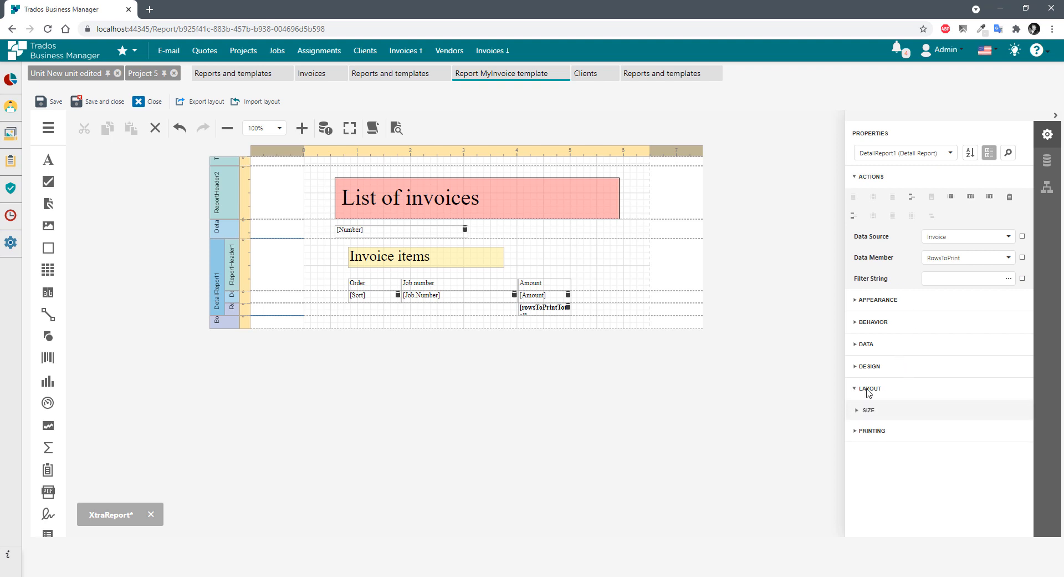
click(869, 431)
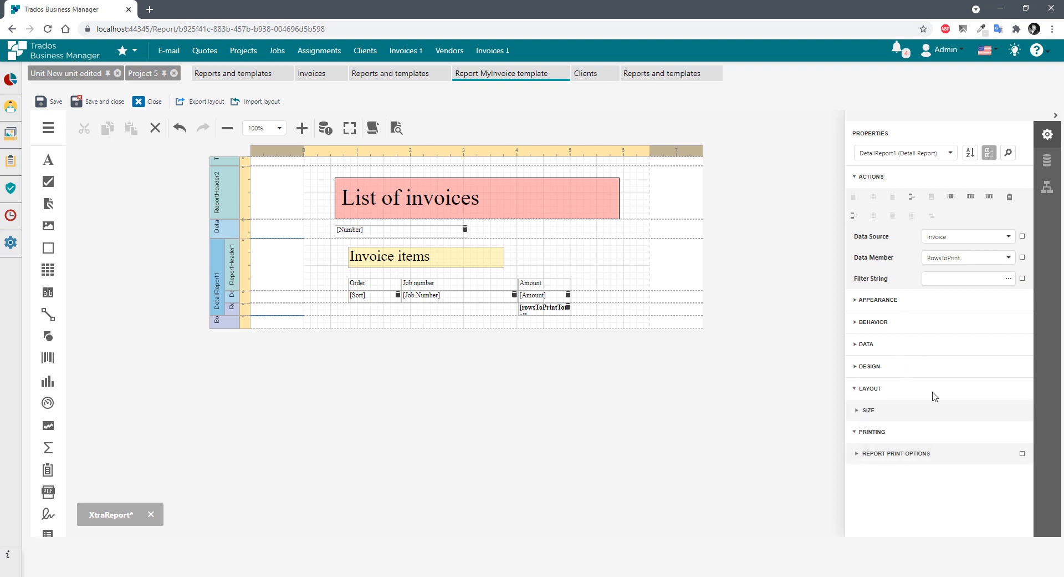
click(887, 454)
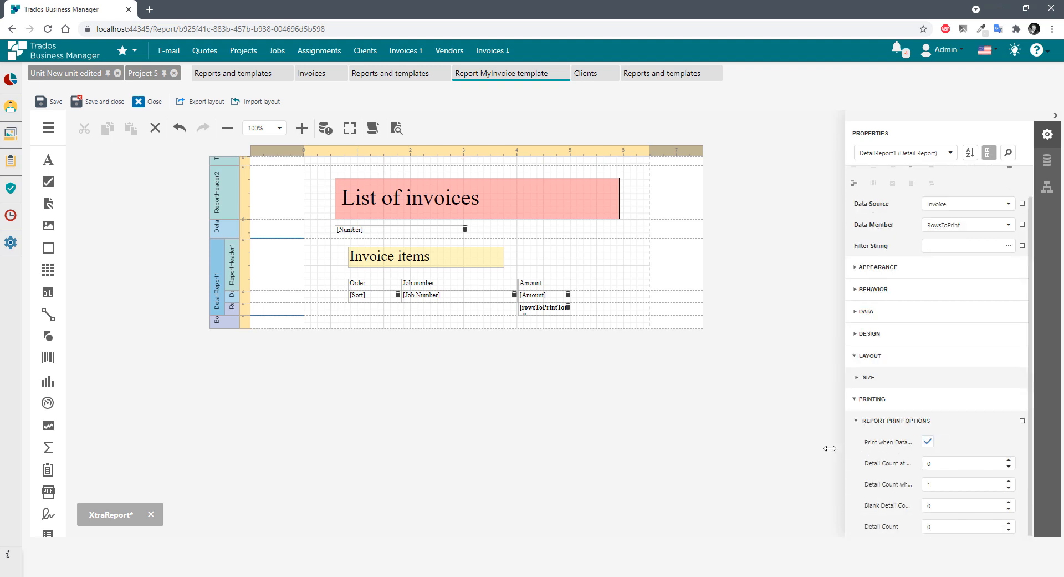
drag(843, 447, 707, 444)
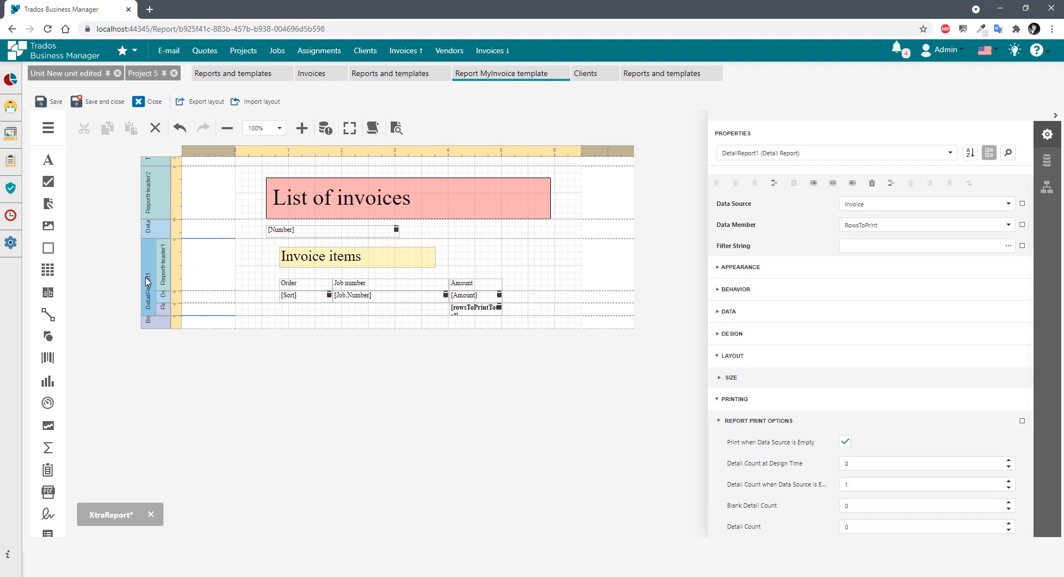
Set the Detail Count at Design Time of DetailReport1 to 3.
click(312, 261)
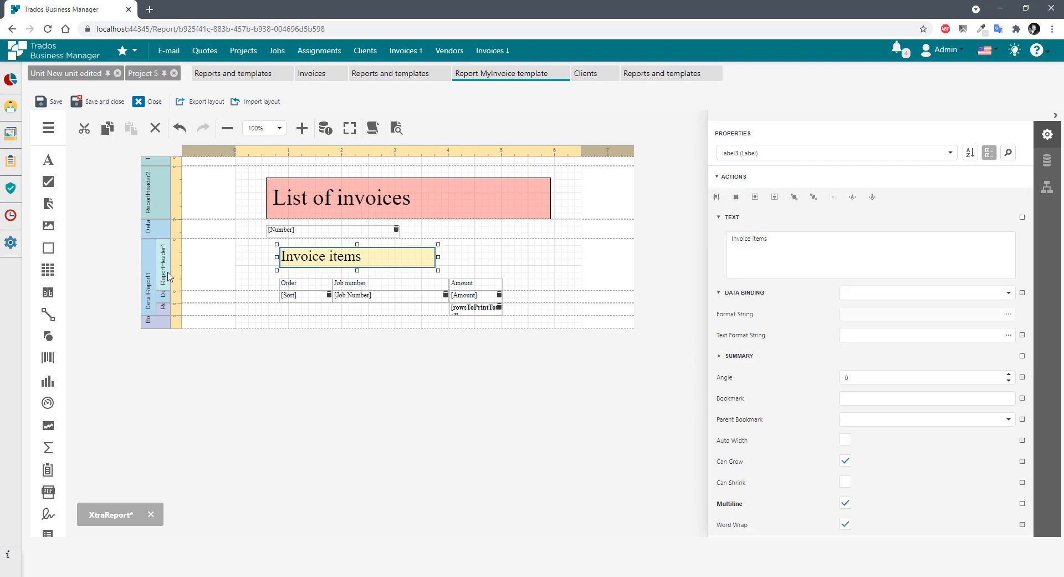
click(148, 285)
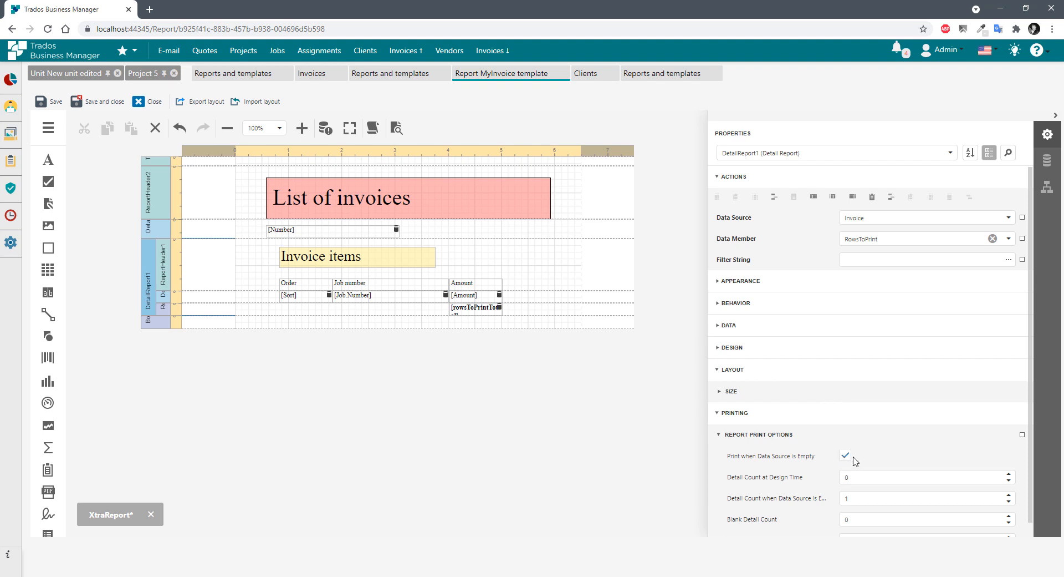
scroll(914, 445, down, 1)
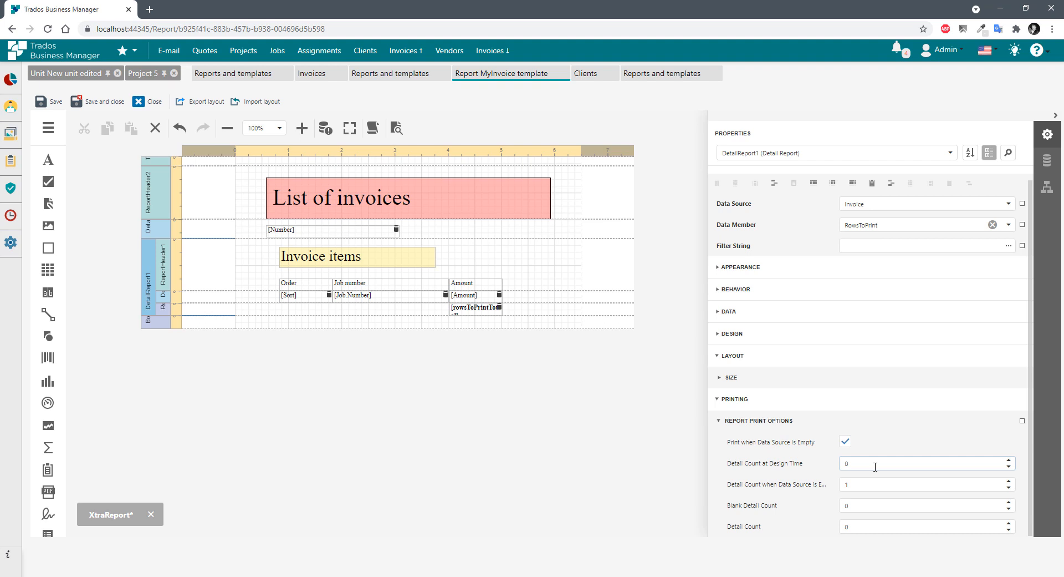
click(1008, 461)
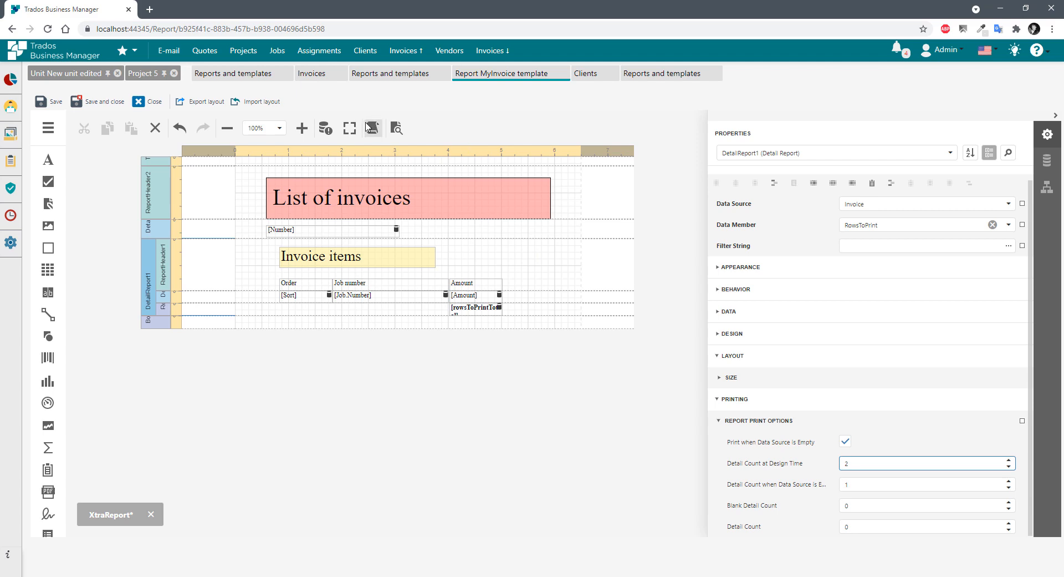
click(397, 131)
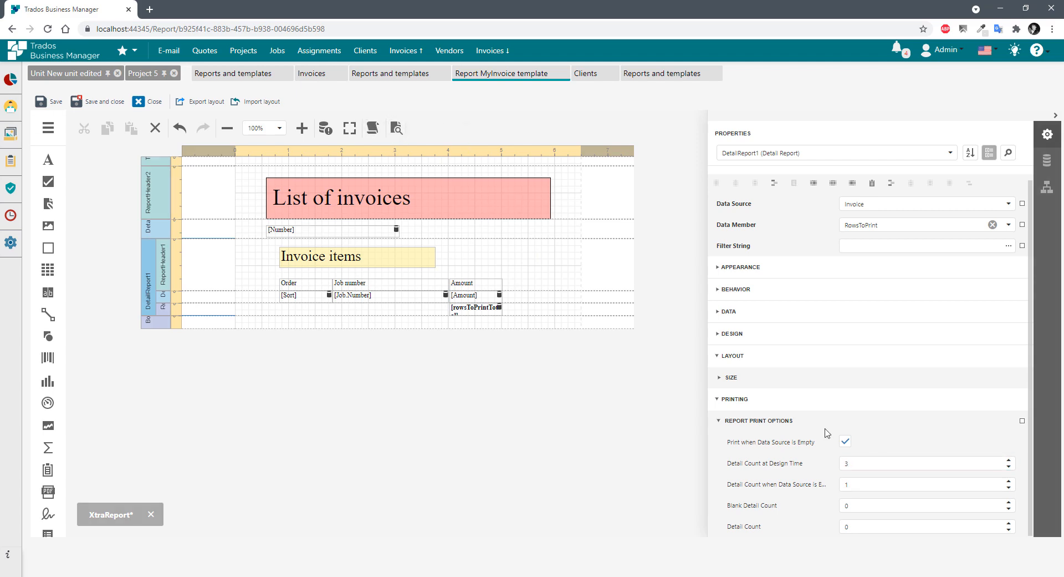
Examine the behavior settings and the page break options offered for the Detail2 band.
click(345, 303)
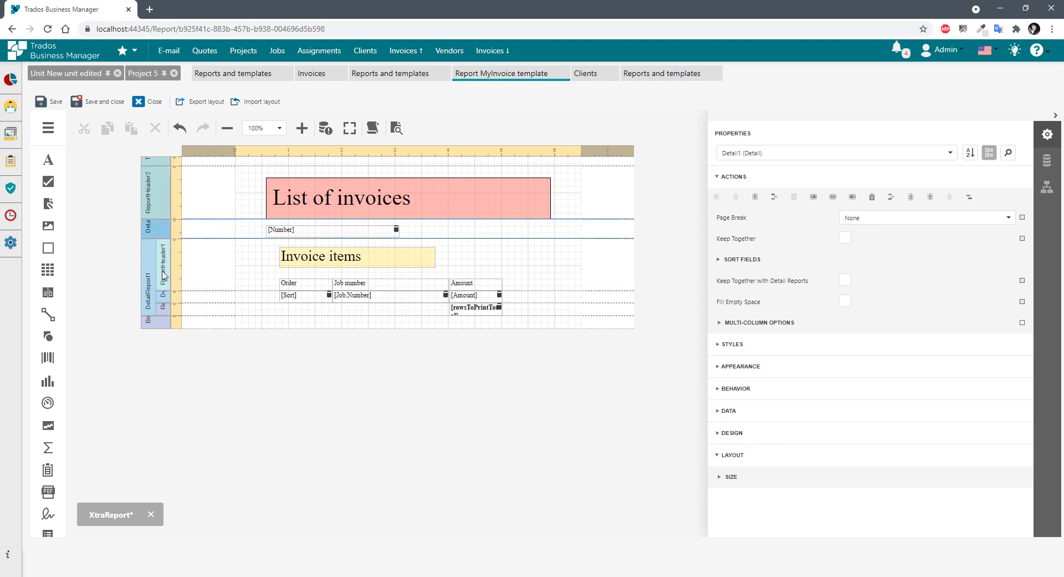
click(731, 434)
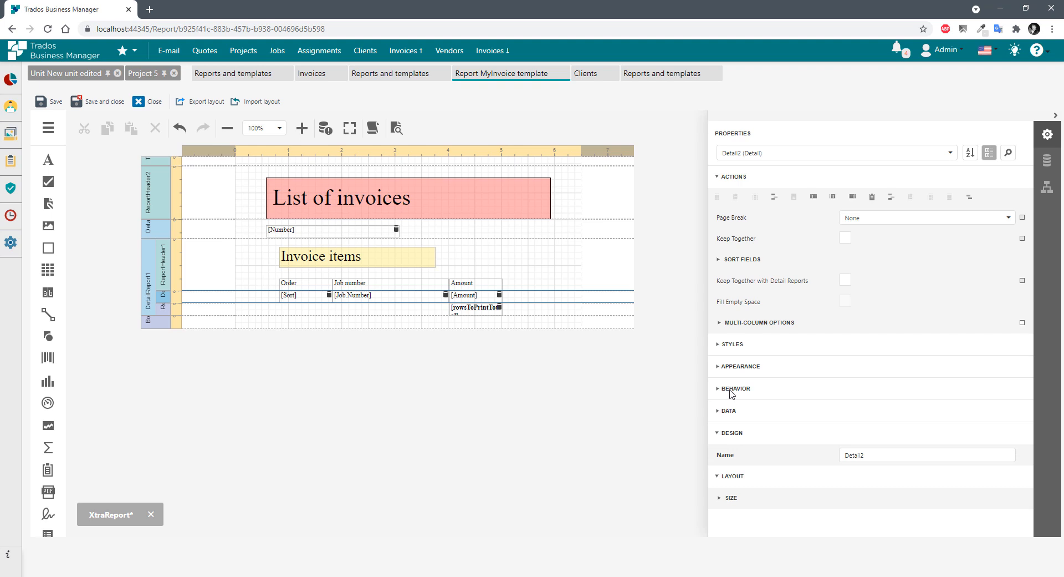
click(731, 389)
scroll(831, 398, down, 3)
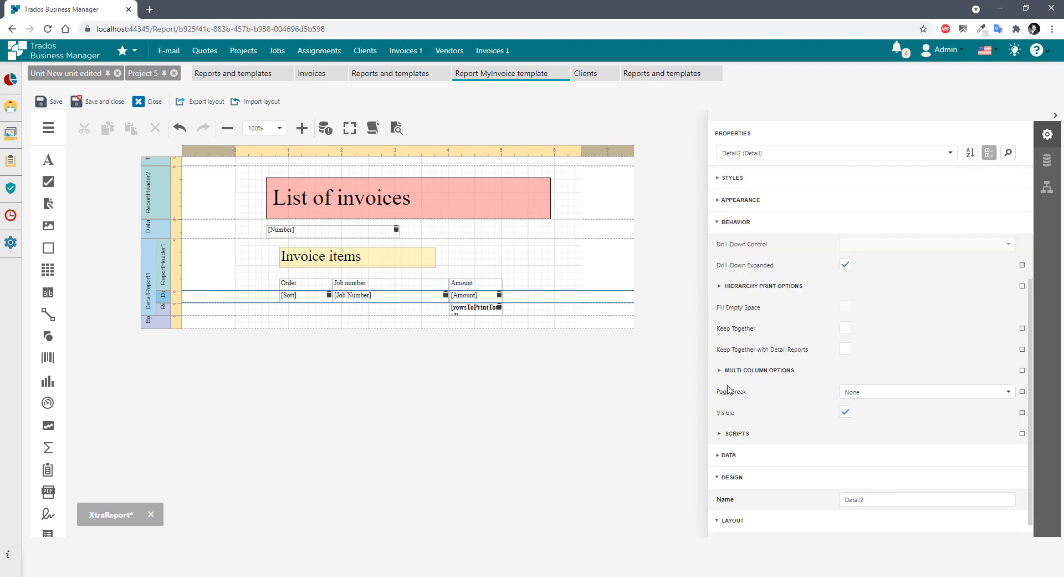
click(871, 397)
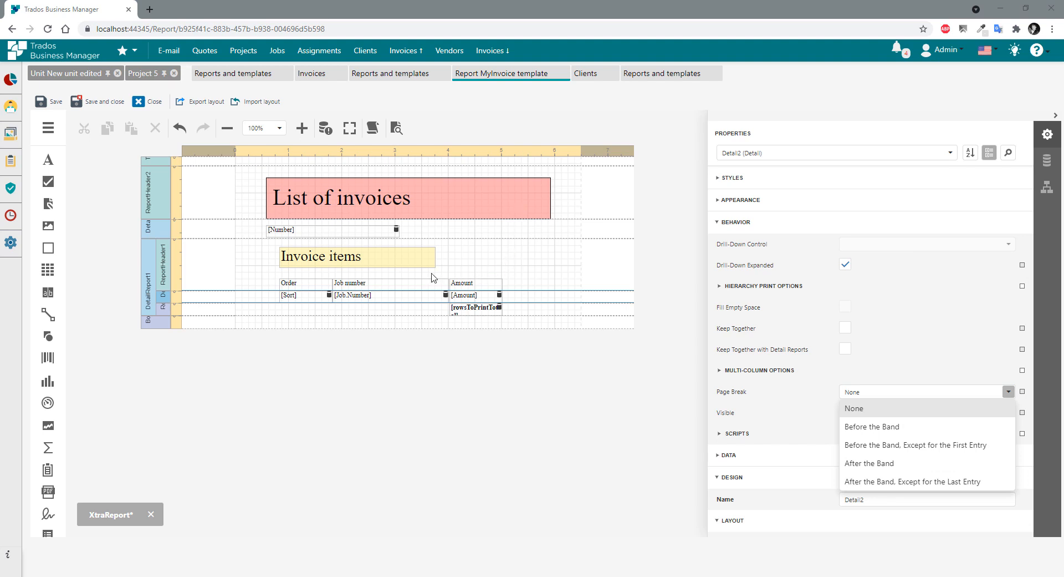
Remove the data binding from the [Number] label above the Invoice items heading.
click(326, 231)
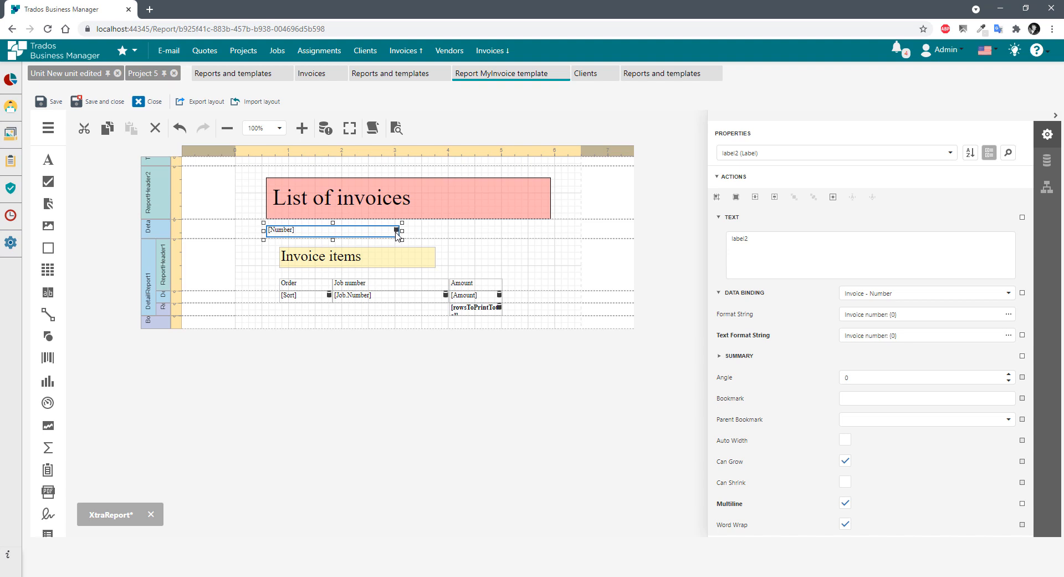
click(1008, 295)
click(874, 343)
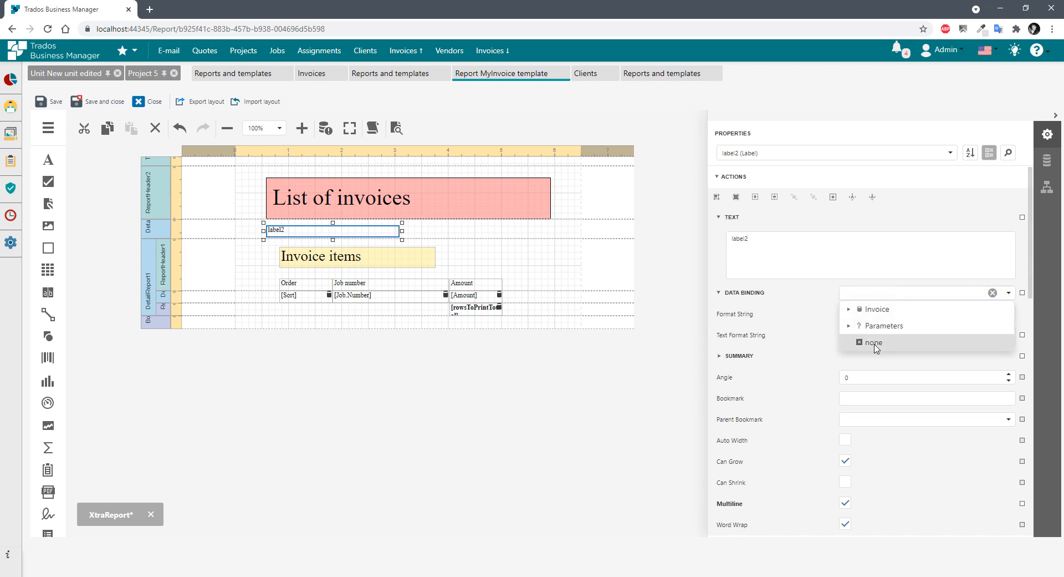
Set the label's text to "Invoice number: [Number], invoice date: [Date]".
drag(806, 261, 688, 253)
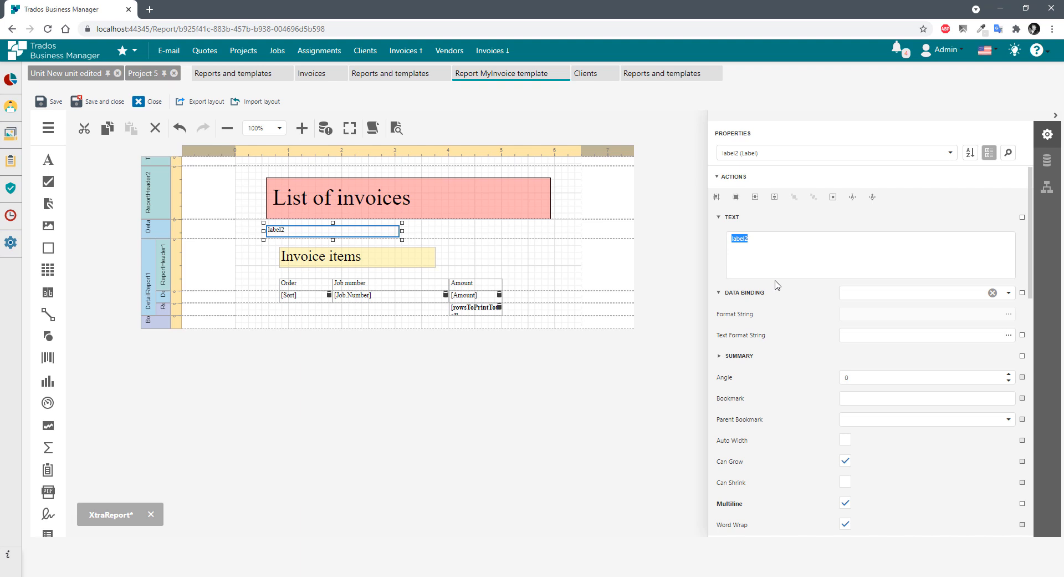
text(Invoice number)
key(Left)
key(Left)
key(Left)
key(Left)
key(Left)
key(Left)
text(number: [Number)
text(], invoice date: [Date)
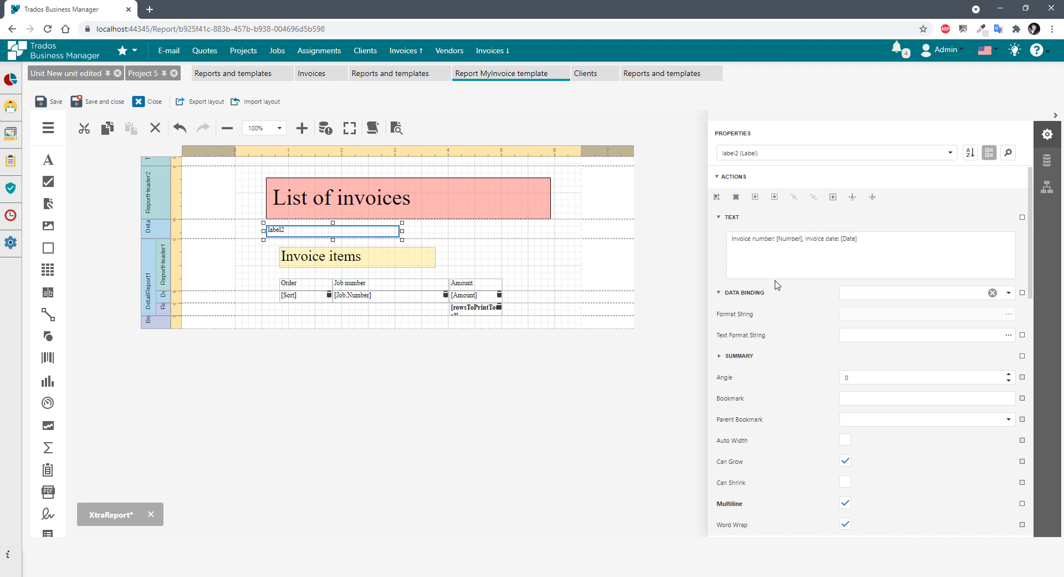
Look up the Invoice data field names available for binding and compare them with the placeholders in the label's text.
click(1008, 293)
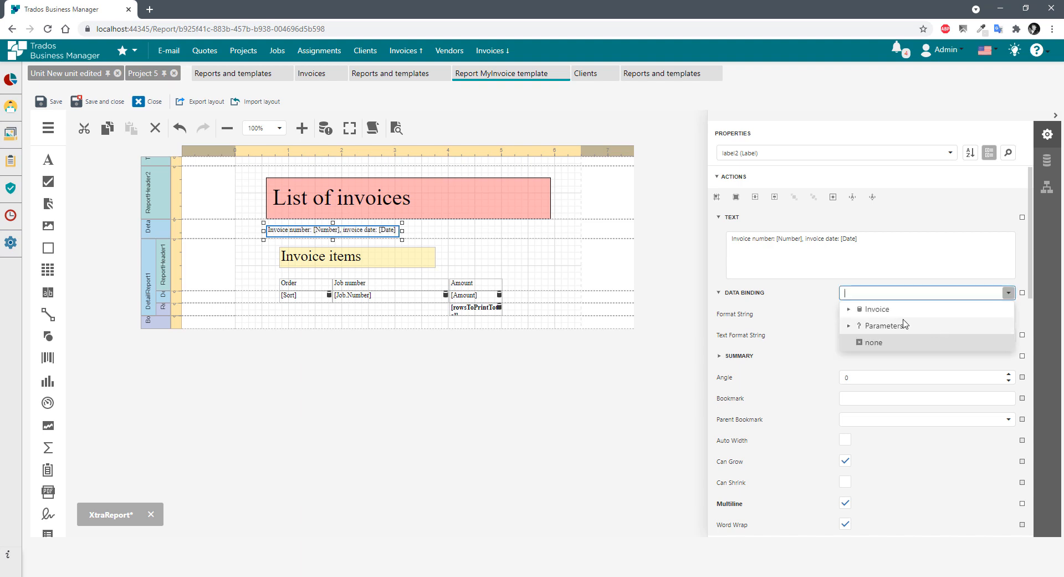
click(848, 309)
scroll(926, 366, down, 8)
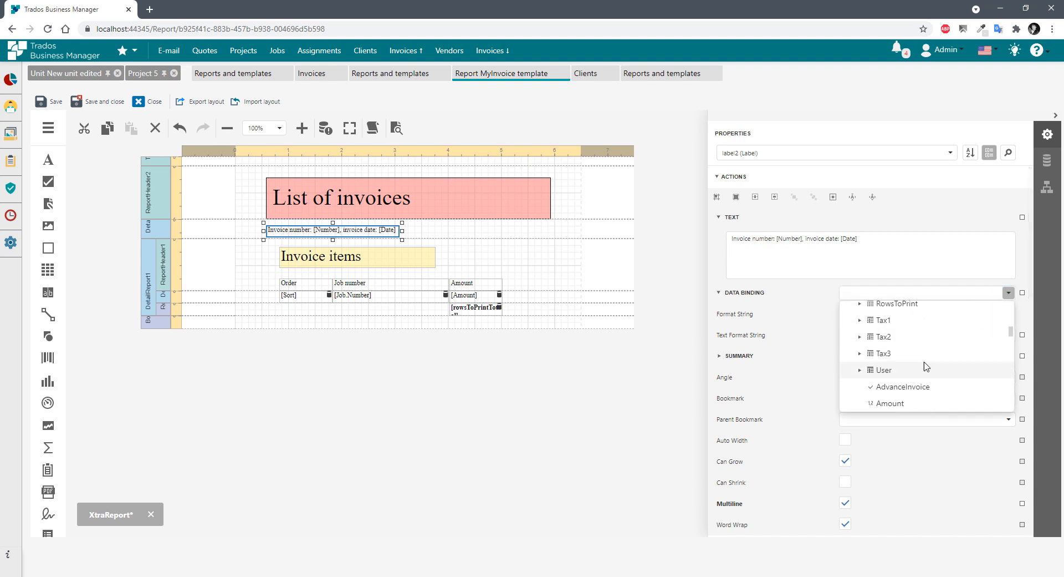
scroll(924, 355, down, 8)
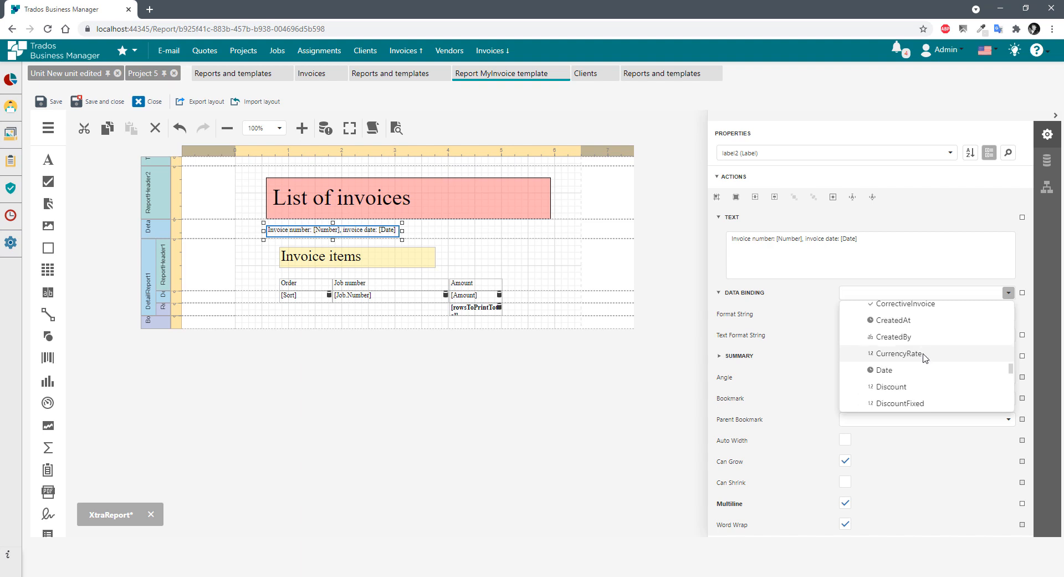
click(885, 237)
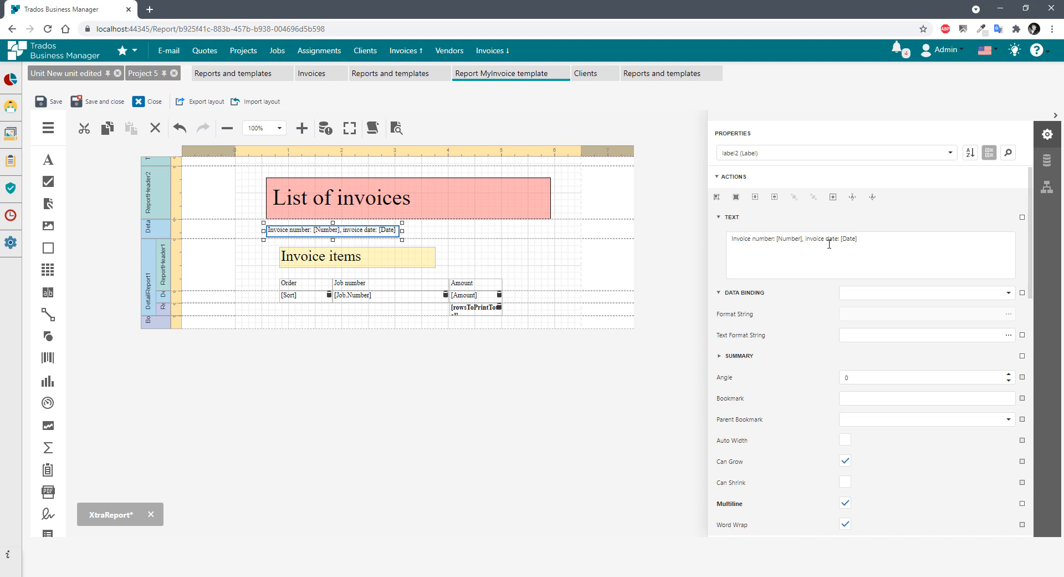
drag(783, 240, 799, 240)
Widen the invoice number label to match the List of invoices title and preview the report with start date 6/16/2020.
drag(403, 231, 554, 230)
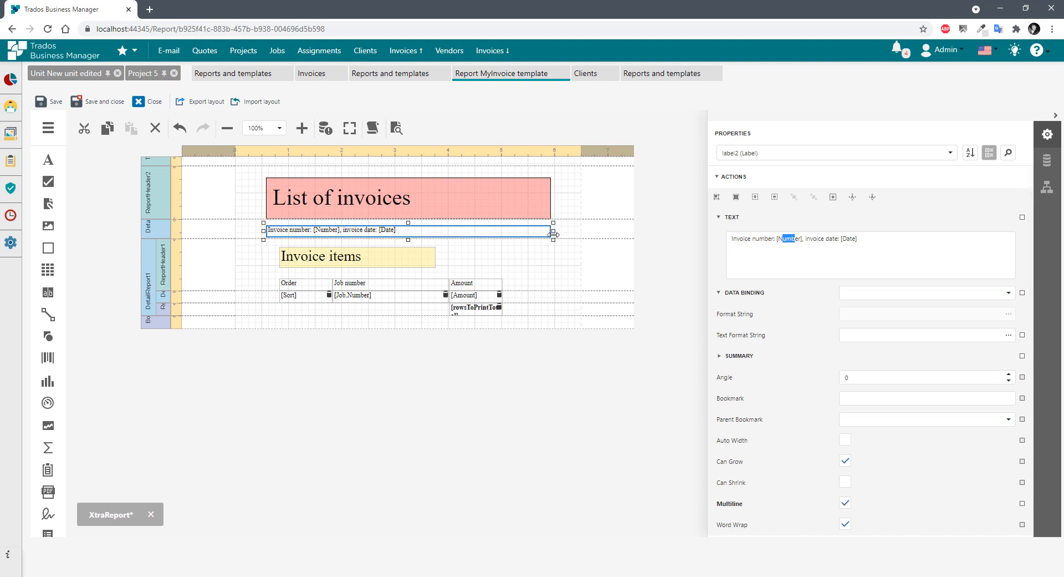
click(396, 128)
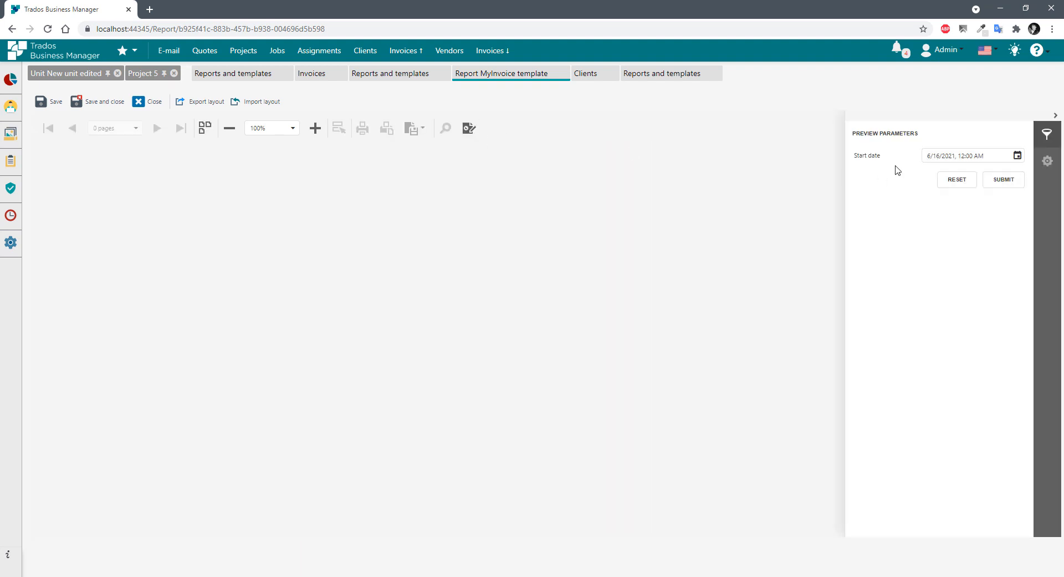
click(955, 156)
key(BackSpace)
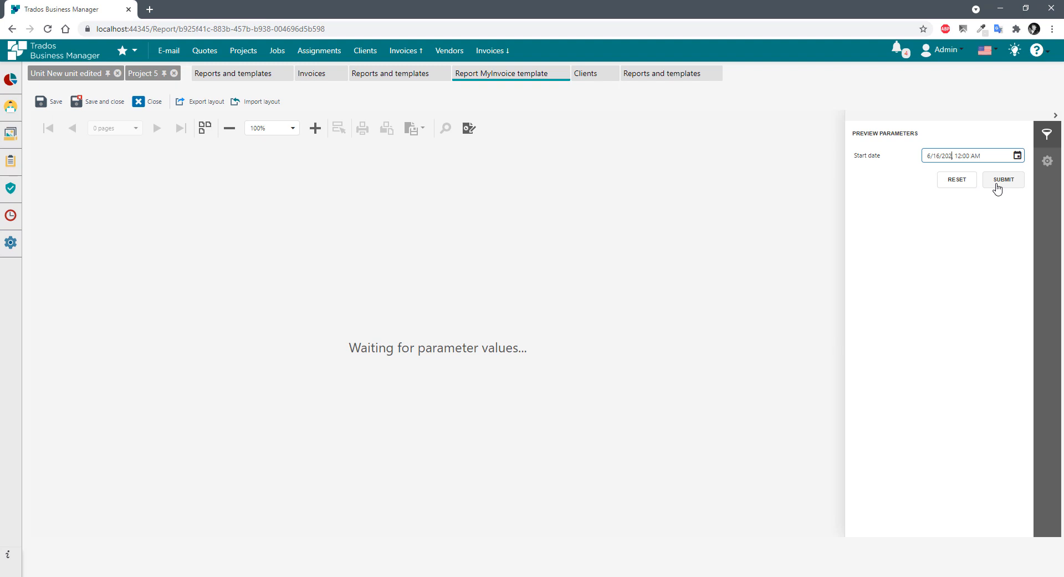
text(0)
click(997, 185)
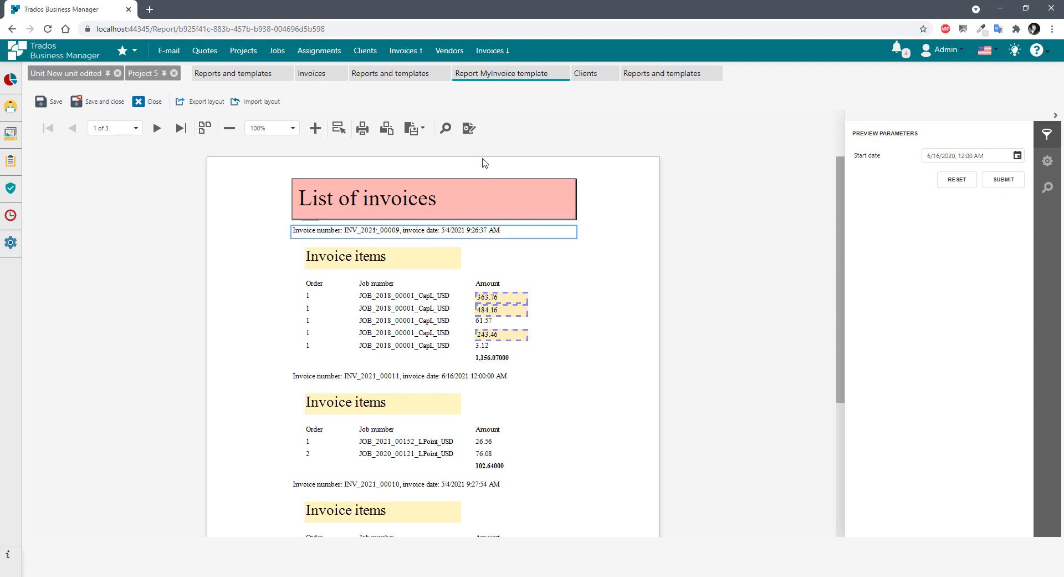
Change the date placeholder in the invoice label's text to [Date!d] and preview the report with start date 6/16/2020.
click(469, 129)
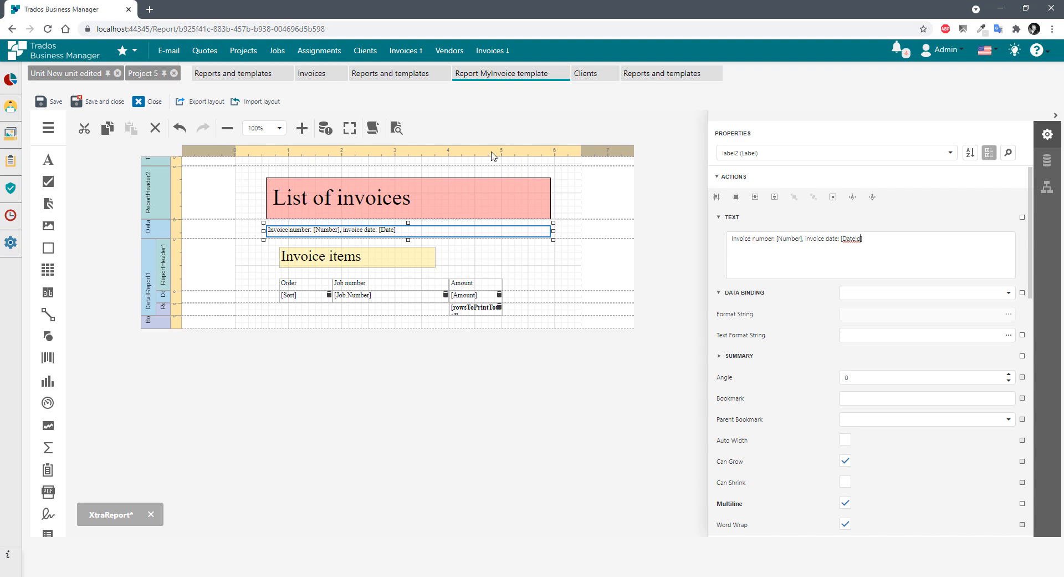
click(396, 128)
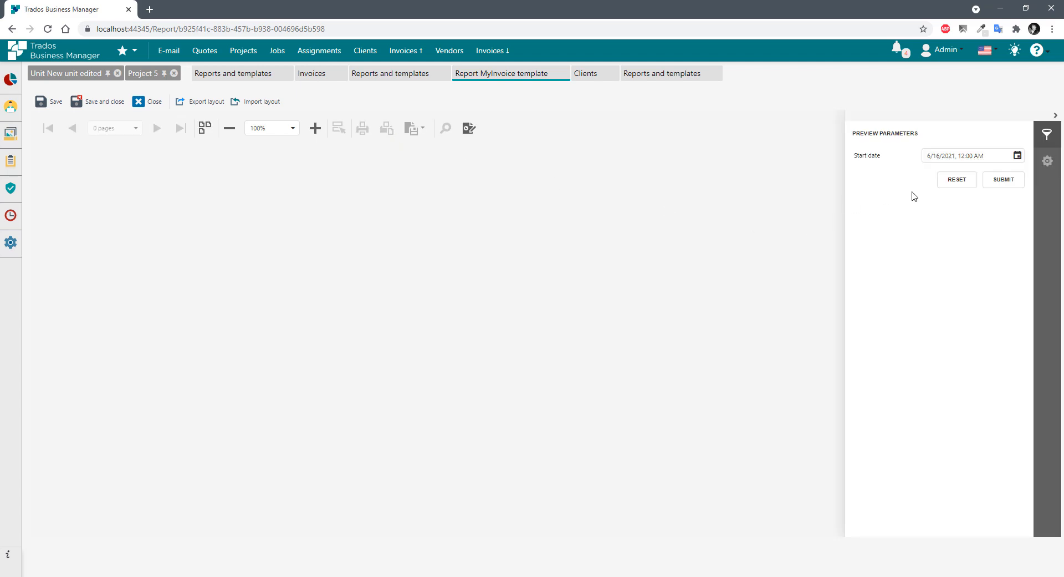
click(955, 157)
key(BackSpace)
text(0)
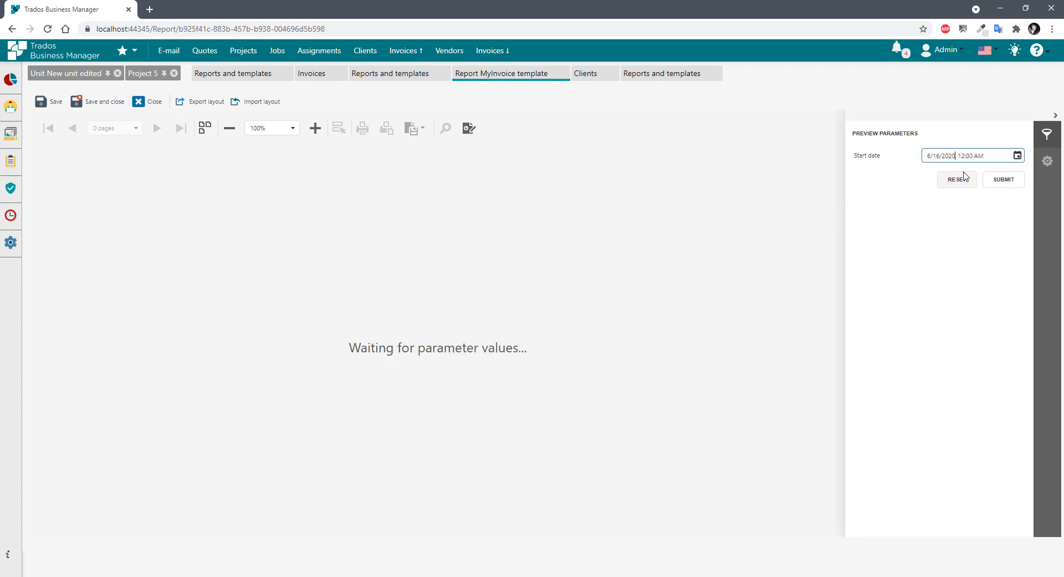
click(998, 185)
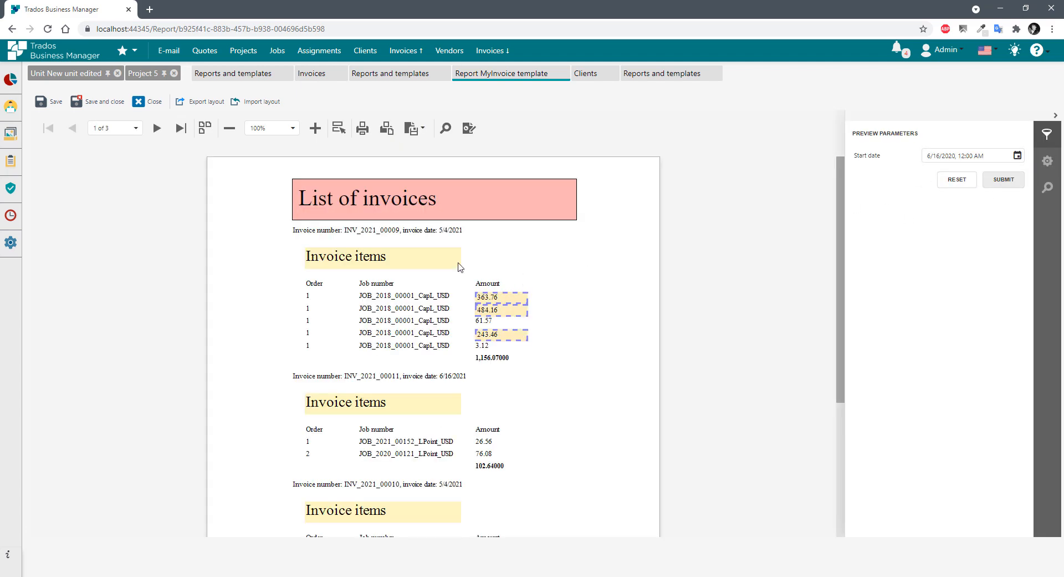
click(441, 232)
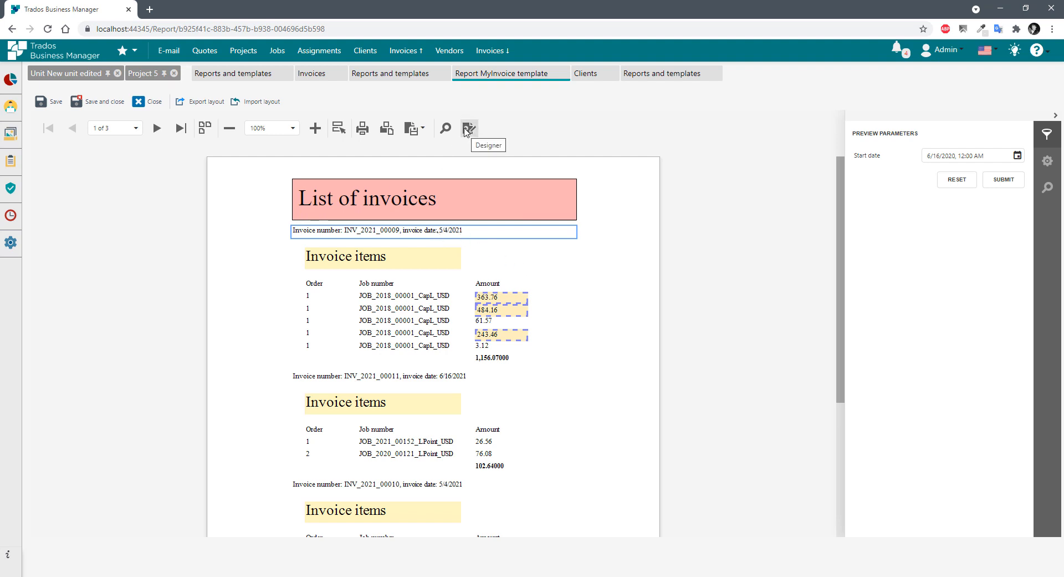
Change the date placeholder in the invoice label's text to [Date!dd.MM.yyyy] and preview the report again.
click(467, 130)
click(881, 241)
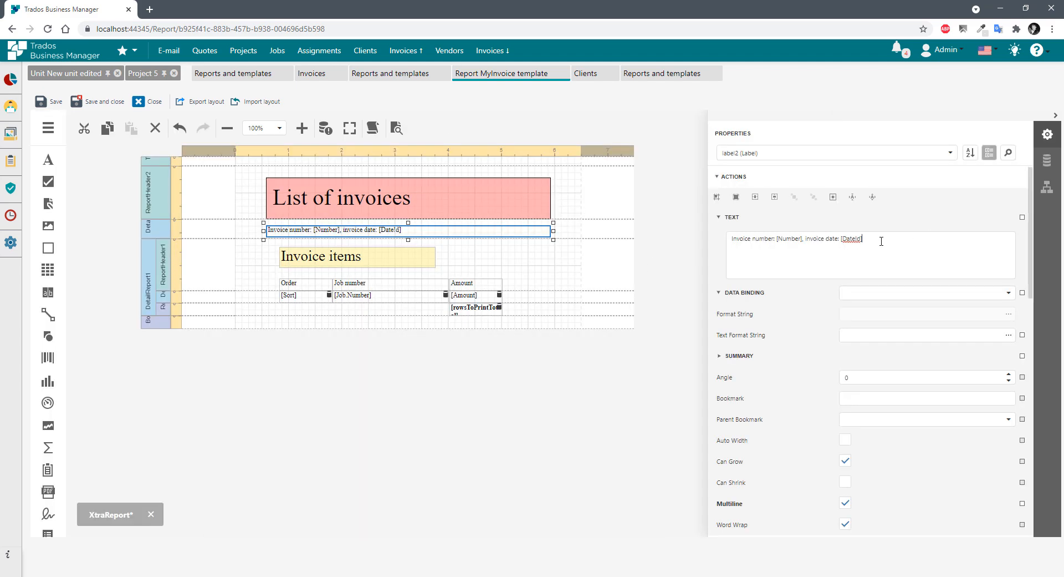
text(d.MM.yyyy)
drag(907, 243, 861, 243)
click(397, 128)
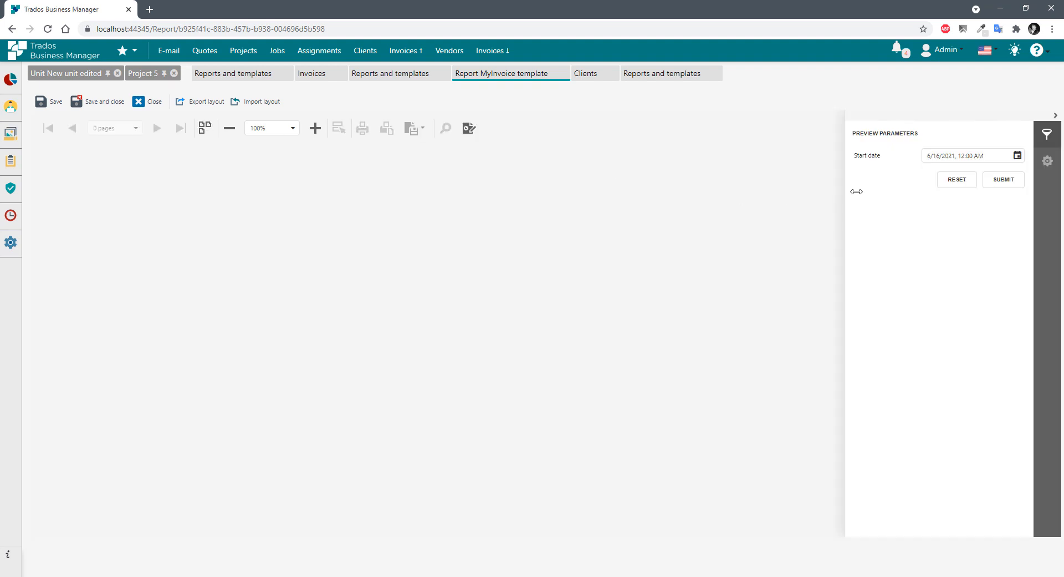
drag(955, 155, 952, 155)
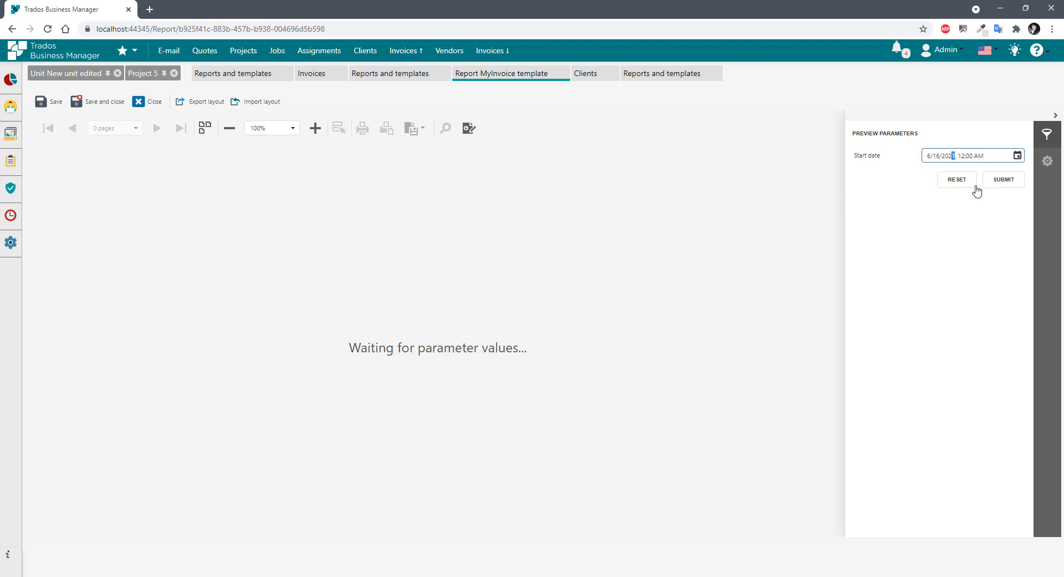
click(1005, 180)
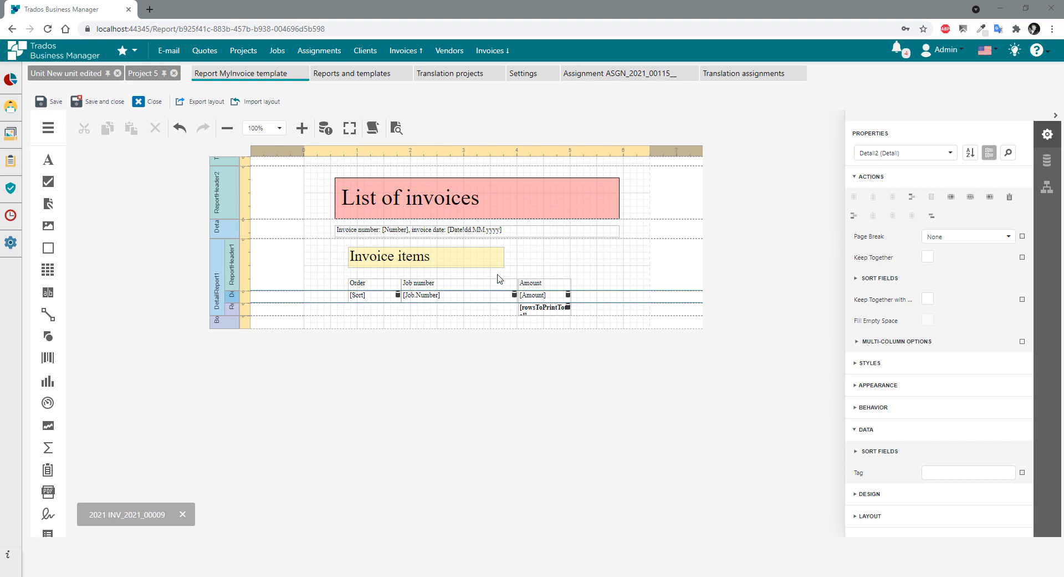
Move the Amount heading label one column to the right, leaving a gap after the Job number heading.
click(536, 284)
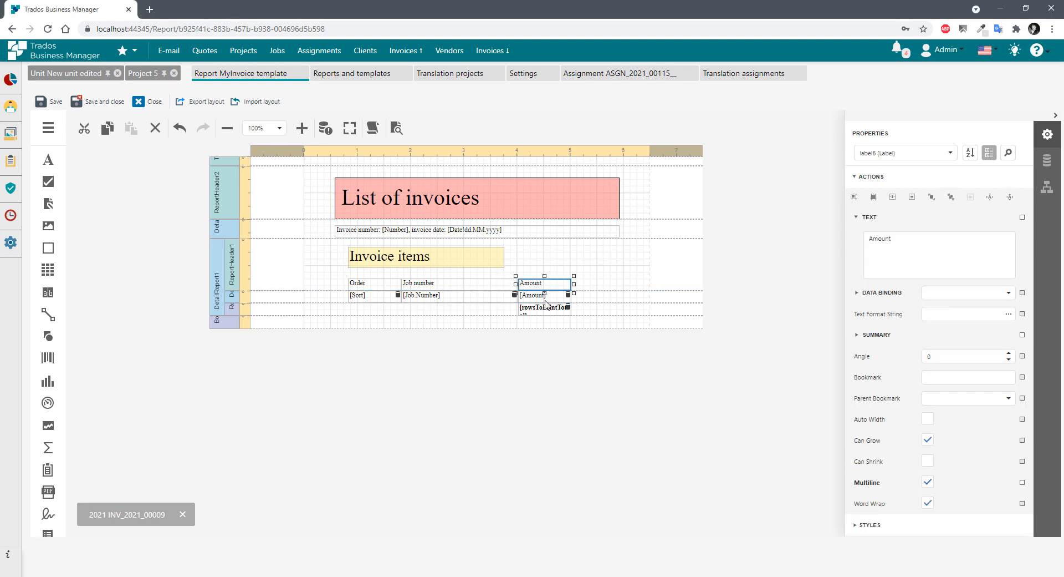
click(534, 295)
click(536, 310)
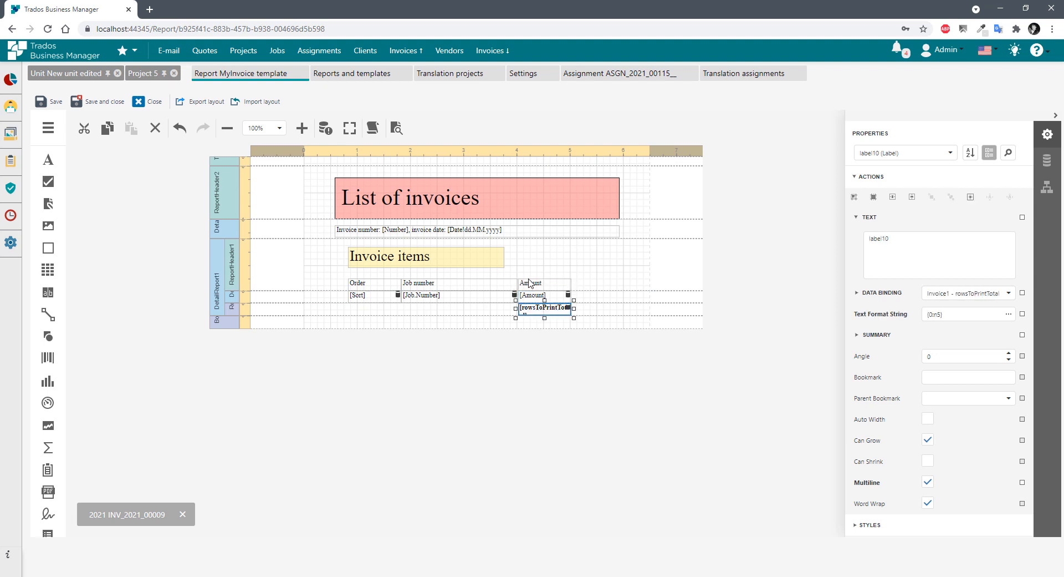
ctrl+click(531, 287)
drag(530, 287, 584, 286)
click(591, 267)
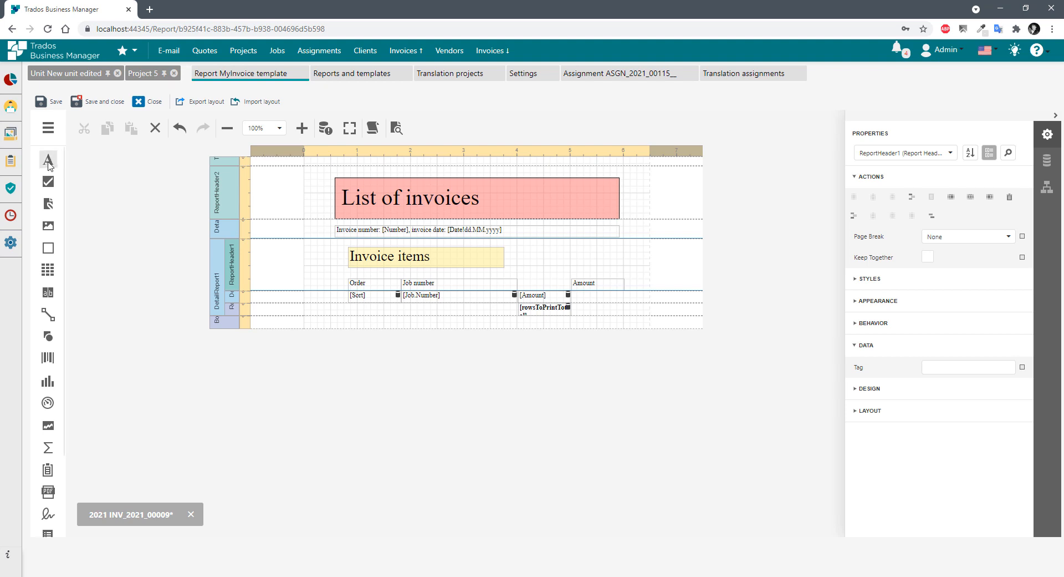
Add a label between the Job number and Amount headings and set its text to "Service type".
drag(426, 280, 535, 288)
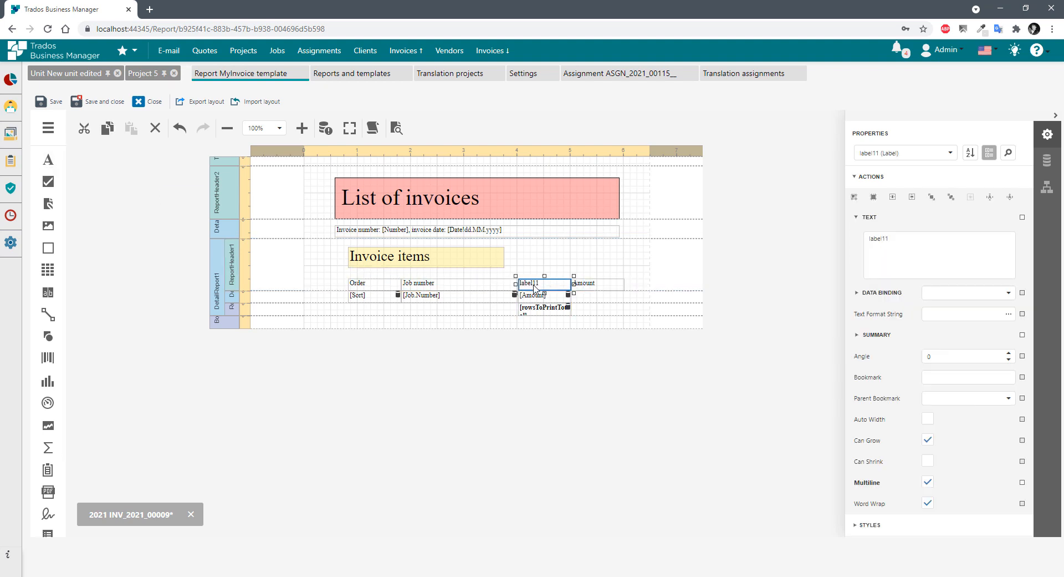
double_click(535, 287)
text(Service type)
click(561, 258)
Move the [Amount] field and the bold total label so they line up under the Amount heading.
click(561, 298)
ctrl+click(543, 310)
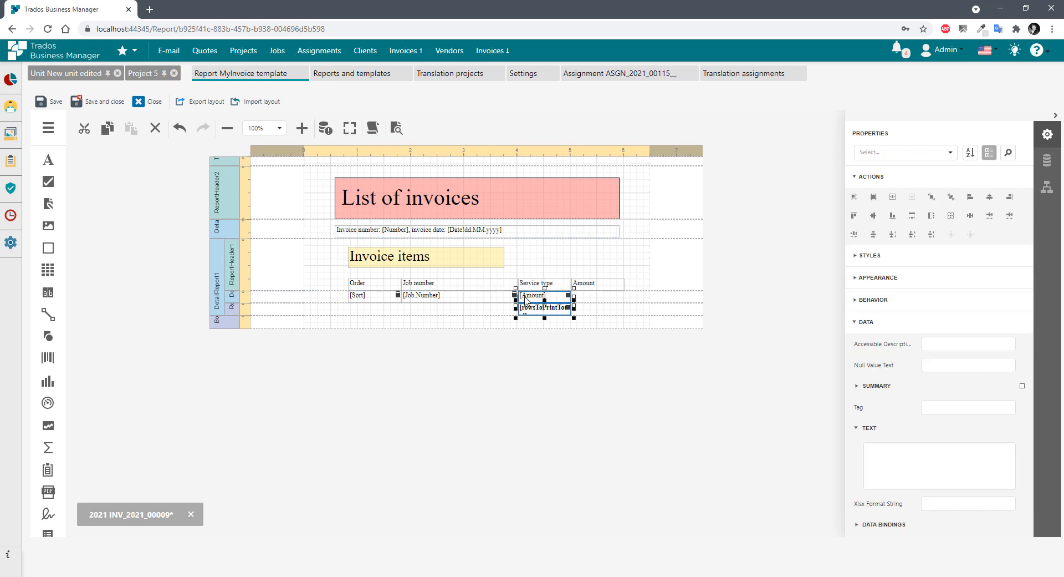
drag(541, 296, 594, 296)
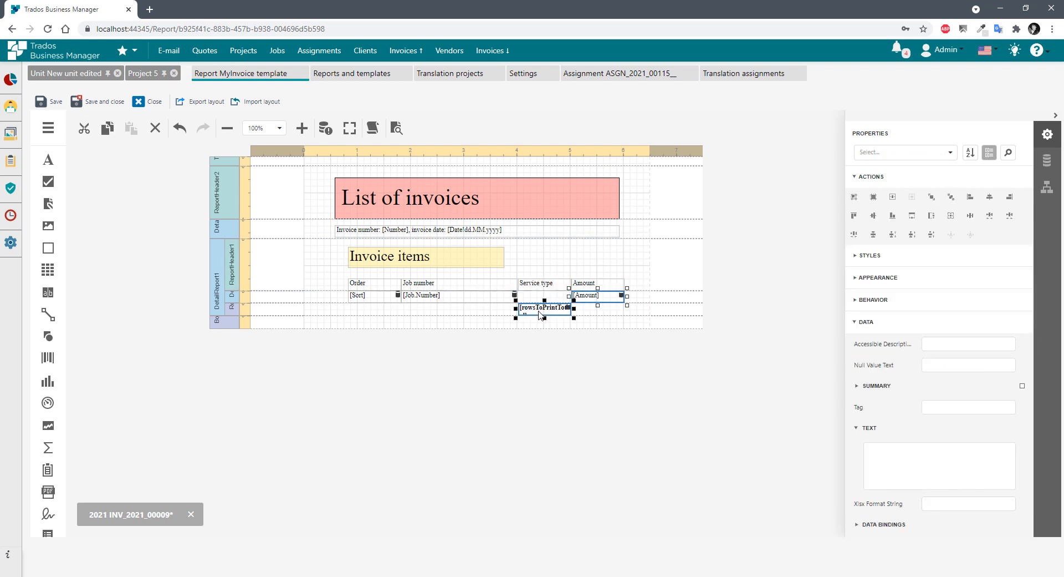
drag(536, 314, 590, 310)
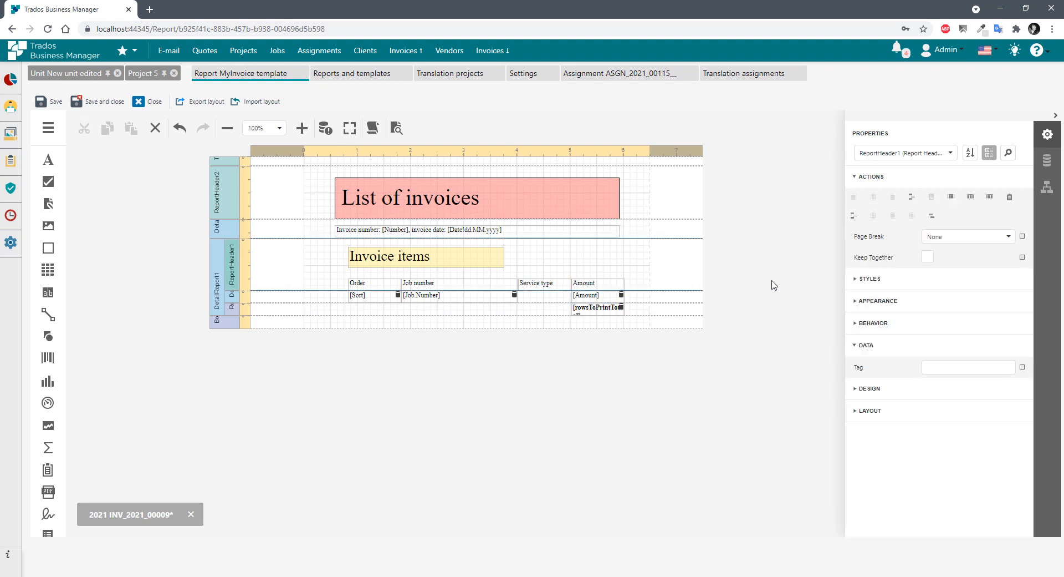
Place the Name field of RowsToPrint's WorkType in the detail row under the Service type heading.
click(494, 298)
click(1047, 160)
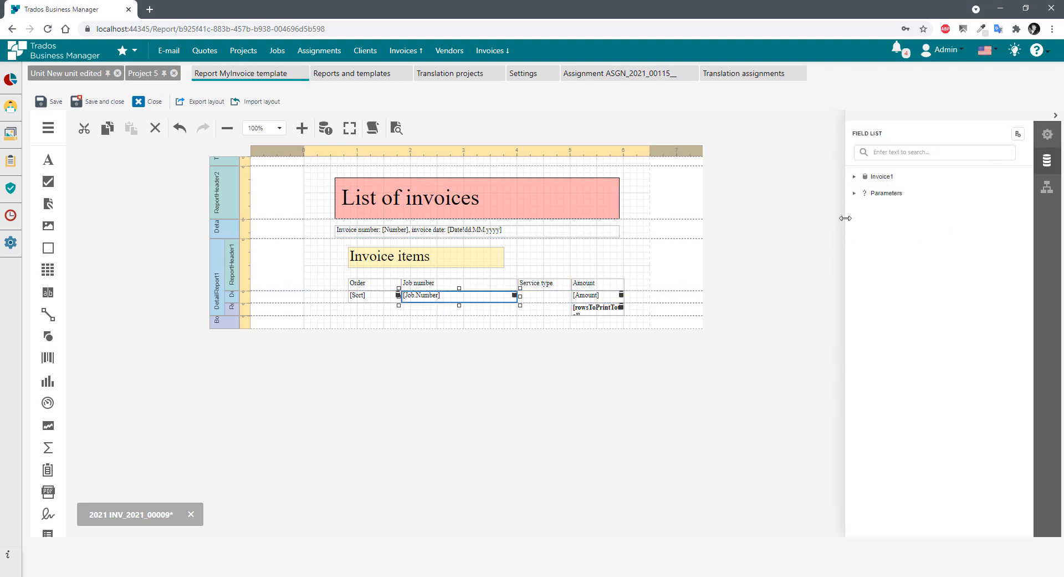
click(854, 177)
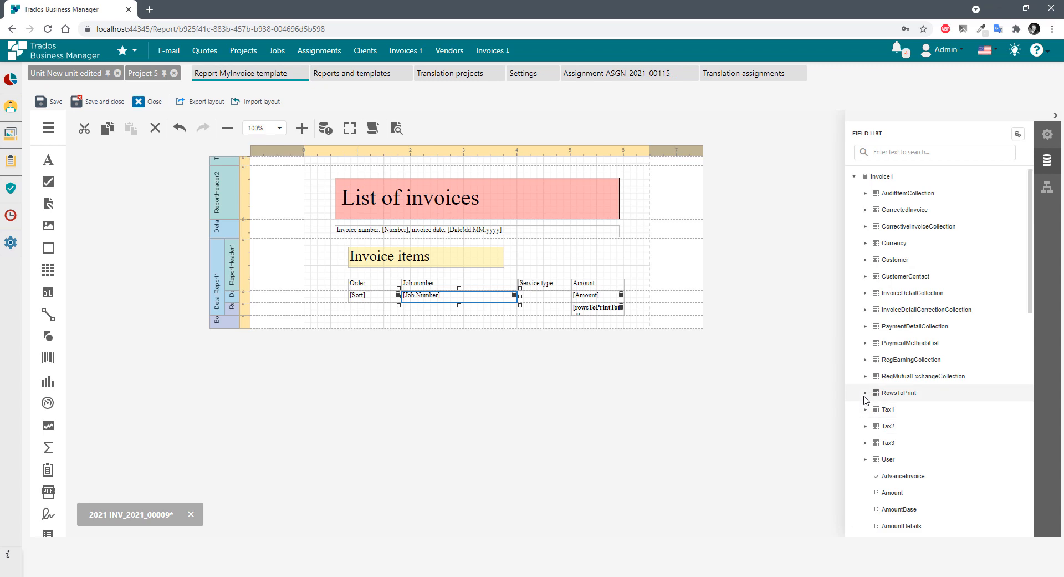
click(865, 392)
scroll(865, 398, down, 3)
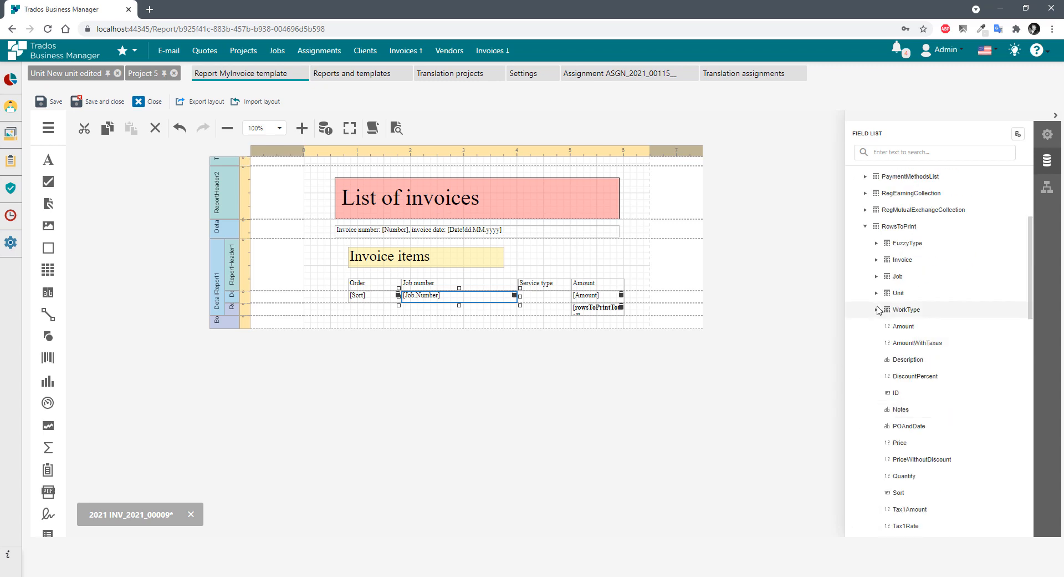
scroll(932, 369, down, 2)
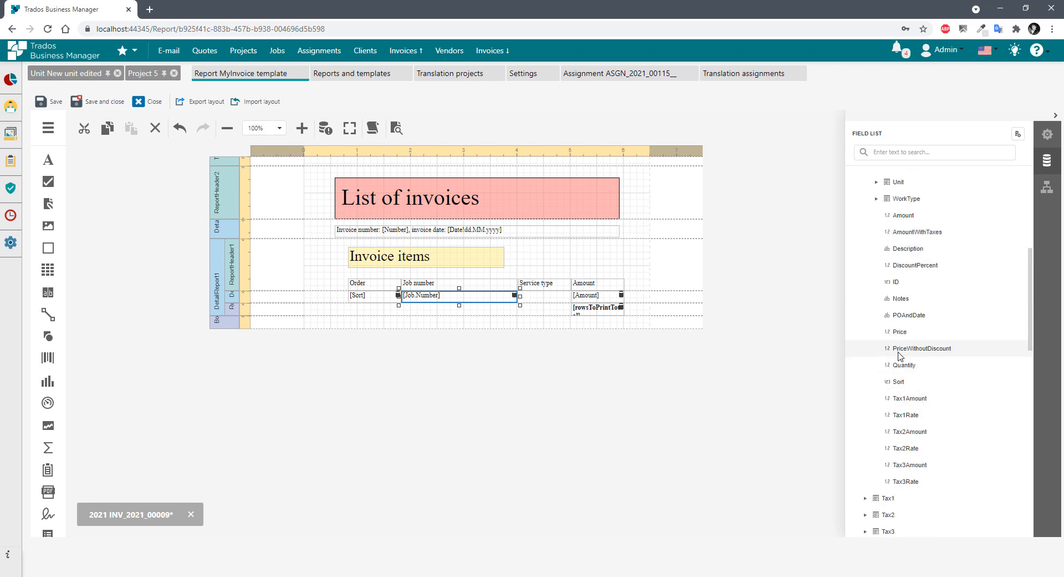
click(876, 198)
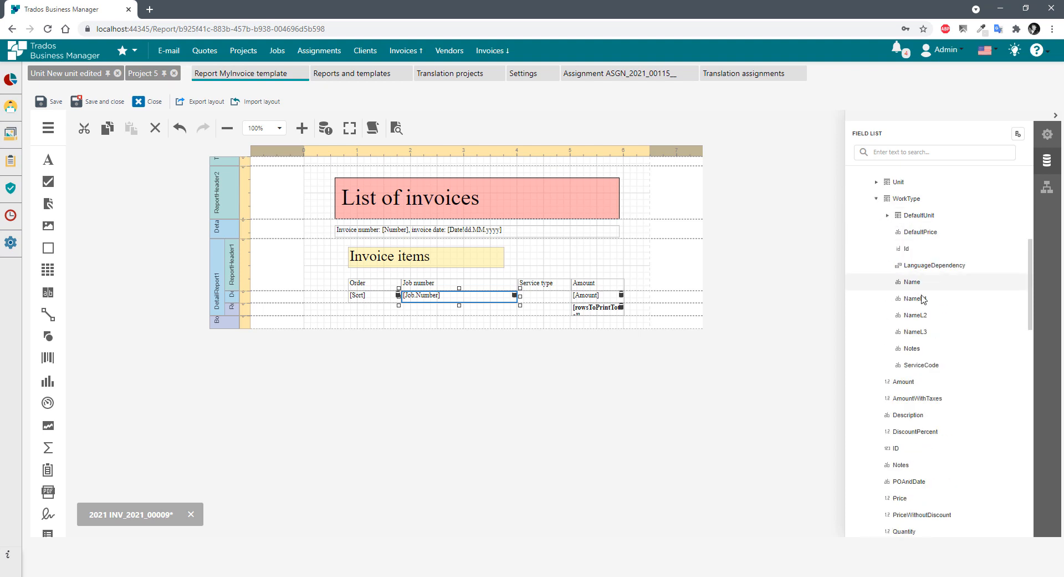
drag(903, 285, 521, 300)
click(535, 262)
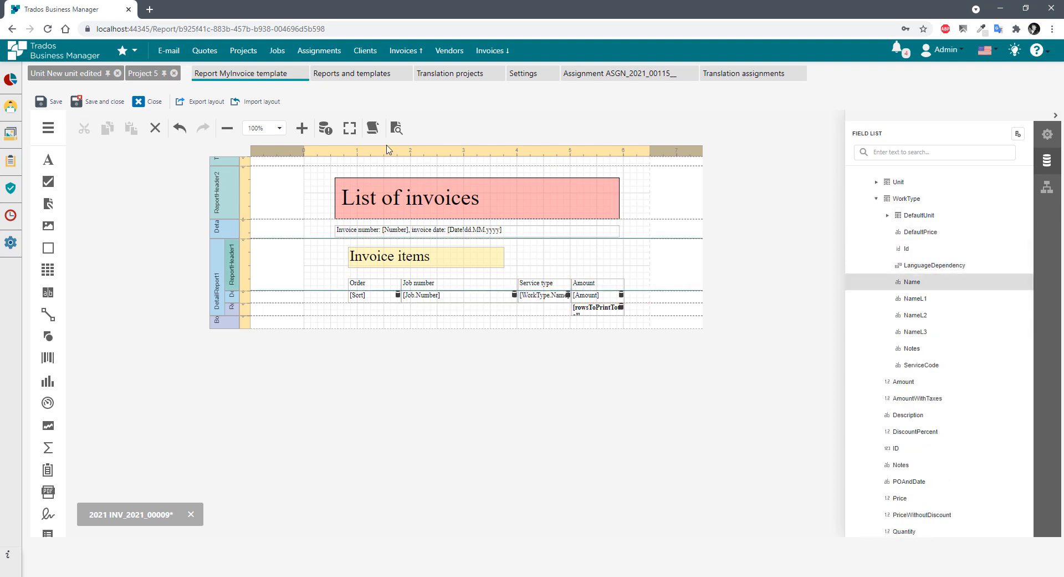
Preview the report with start date 6/21/2020, examine the Service type column, and return to the designer.
click(395, 128)
click(1002, 181)
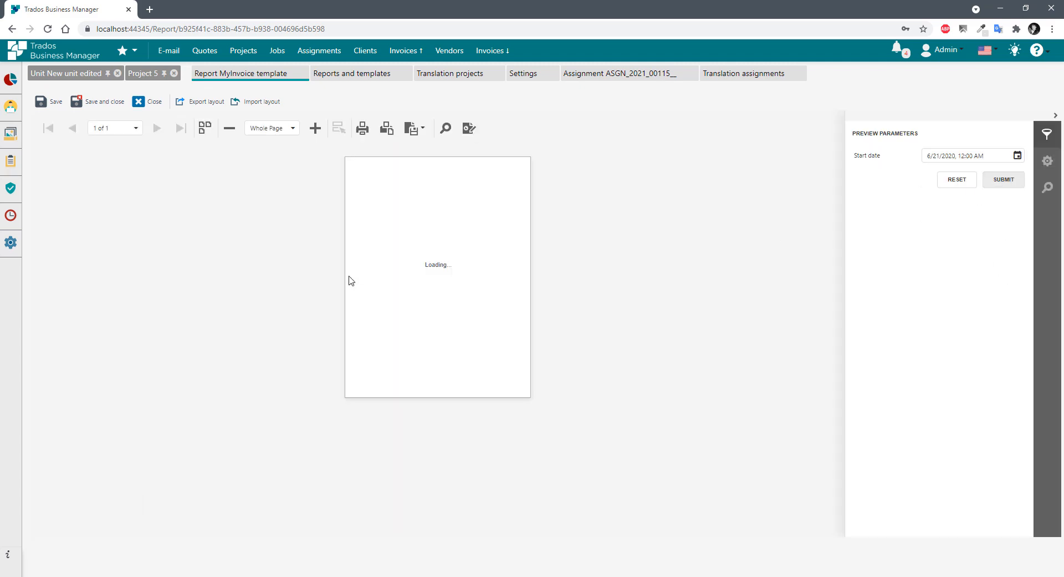
click(466, 249)
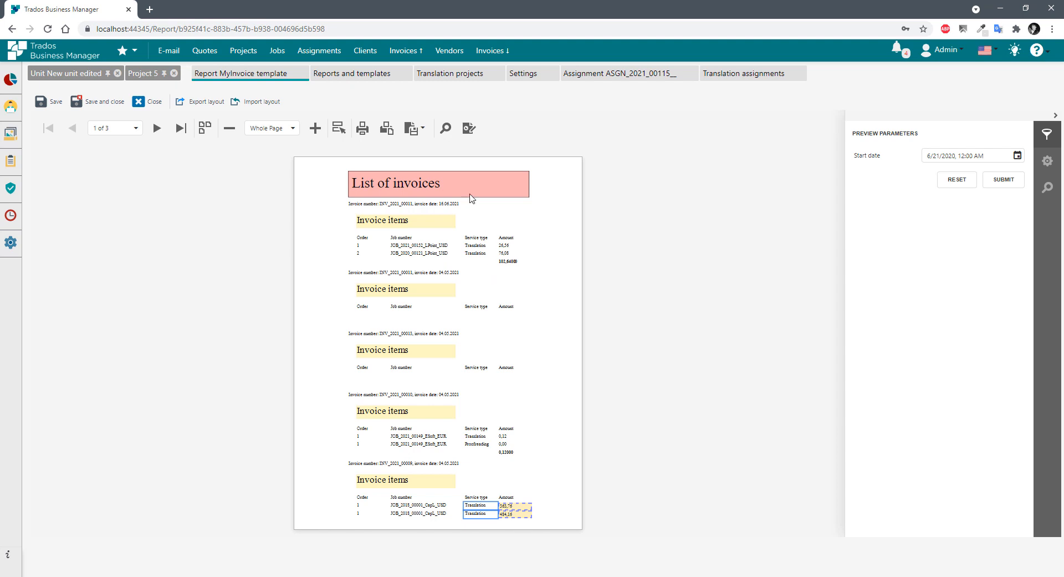
click(466, 247)
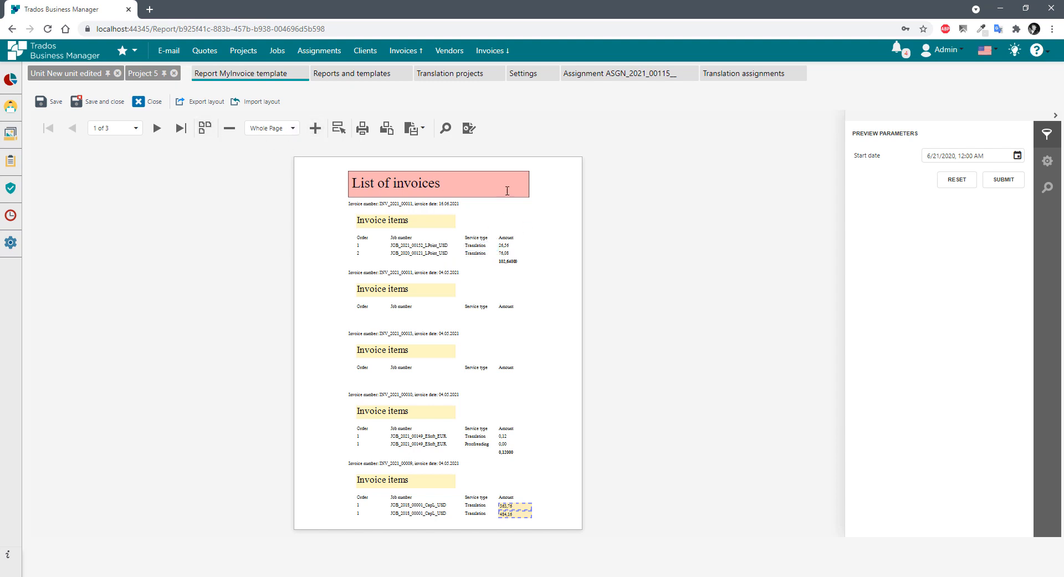
click(473, 129)
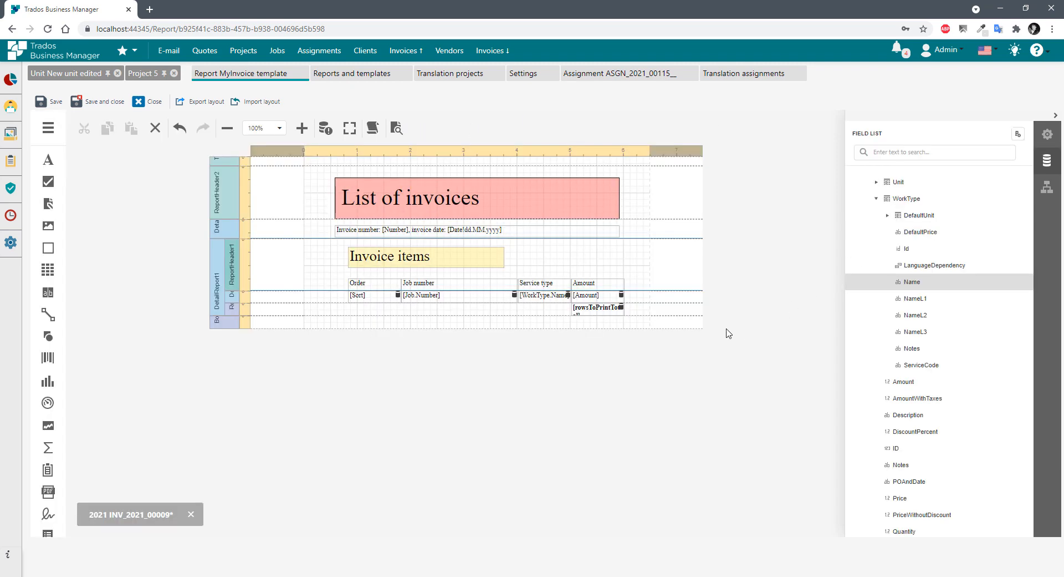
Set the Process Duplicates mode of the [WorkType.Name] label to Suppress.
click(537, 300)
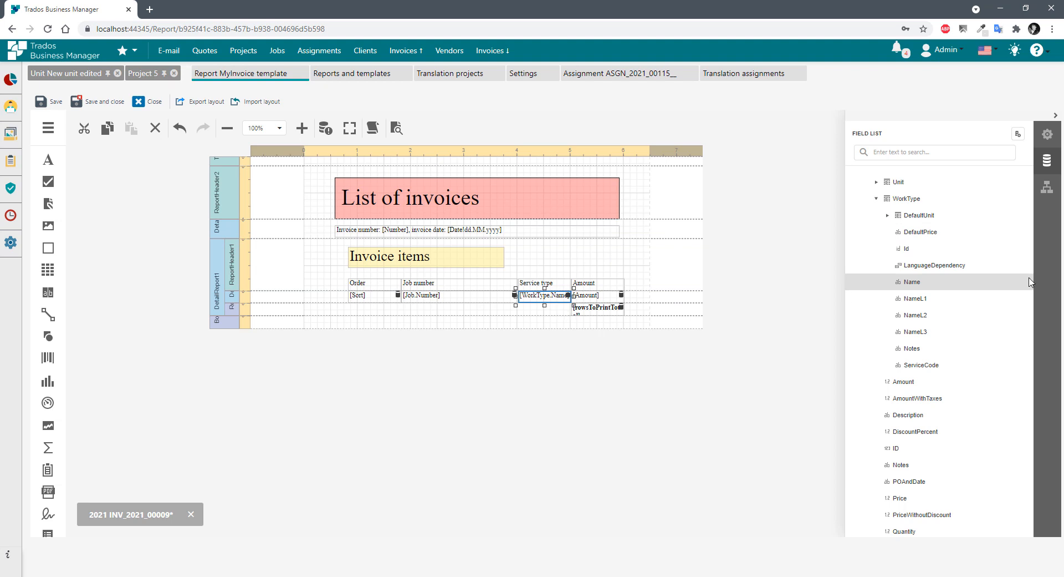
click(1047, 137)
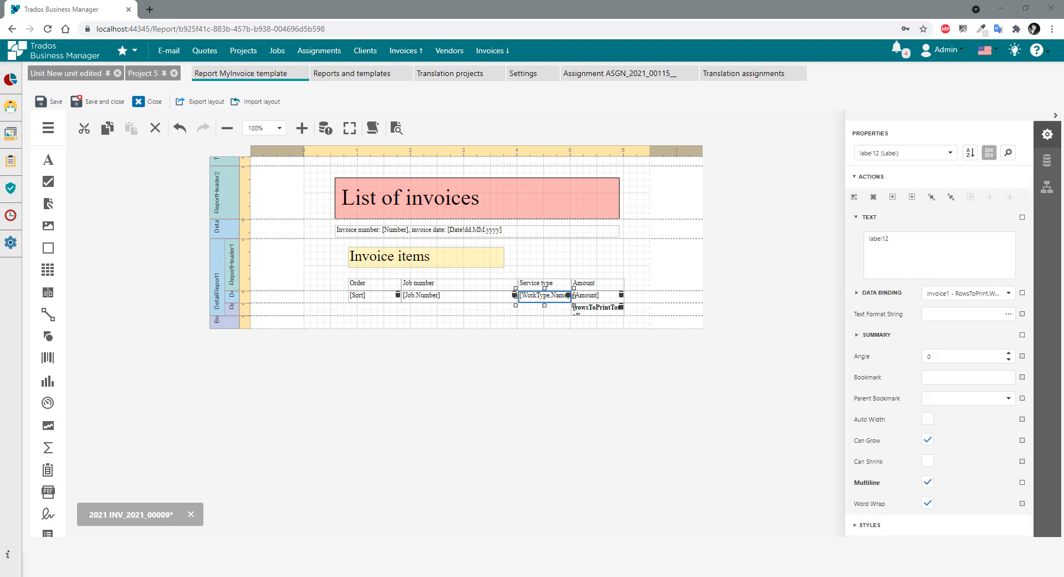
scroll(898, 368, down, 5)
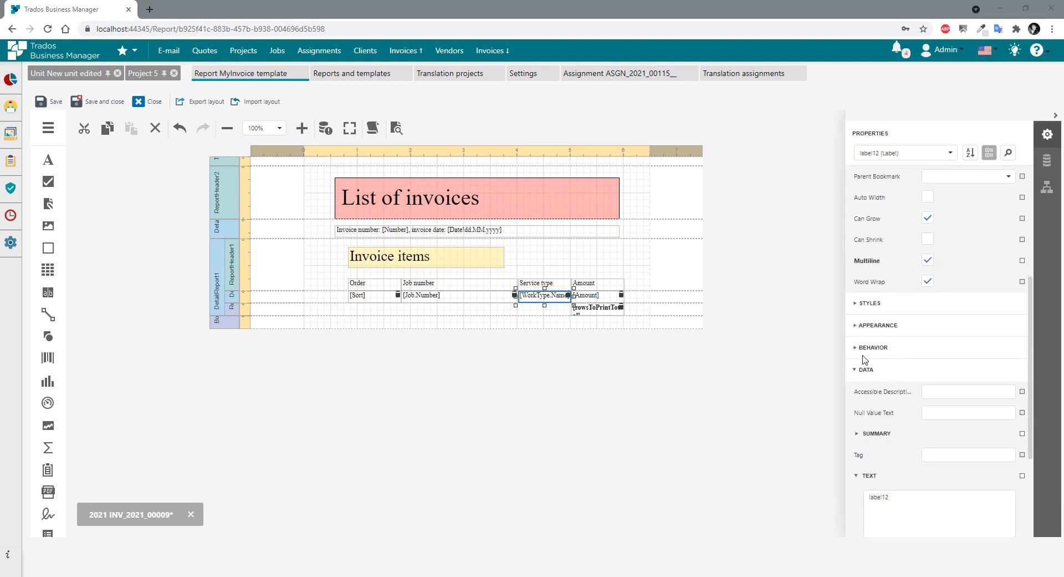
click(867, 349)
scroll(896, 349, down, 2)
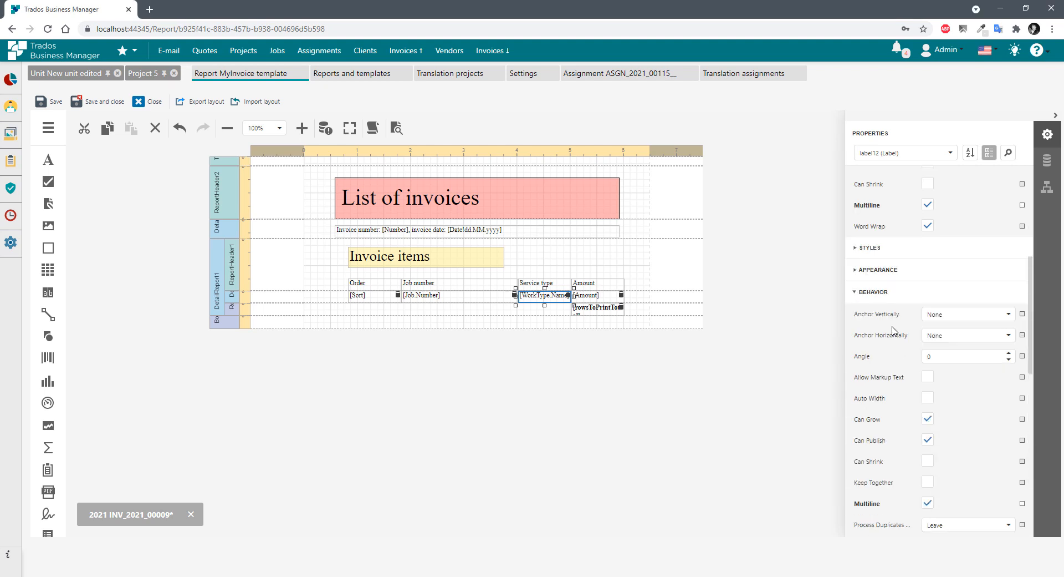
scroll(878, 383, down, 1)
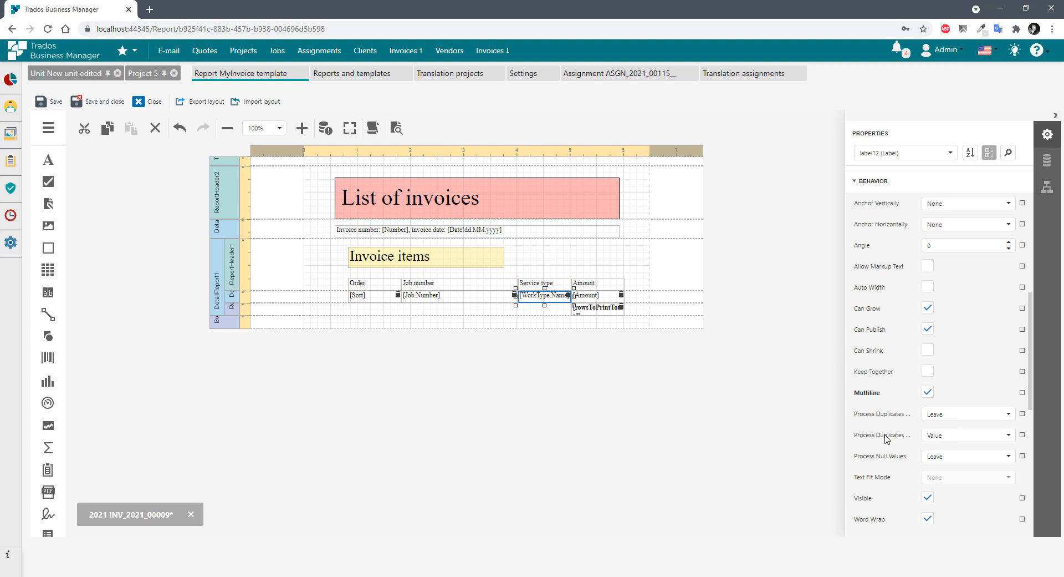
click(953, 416)
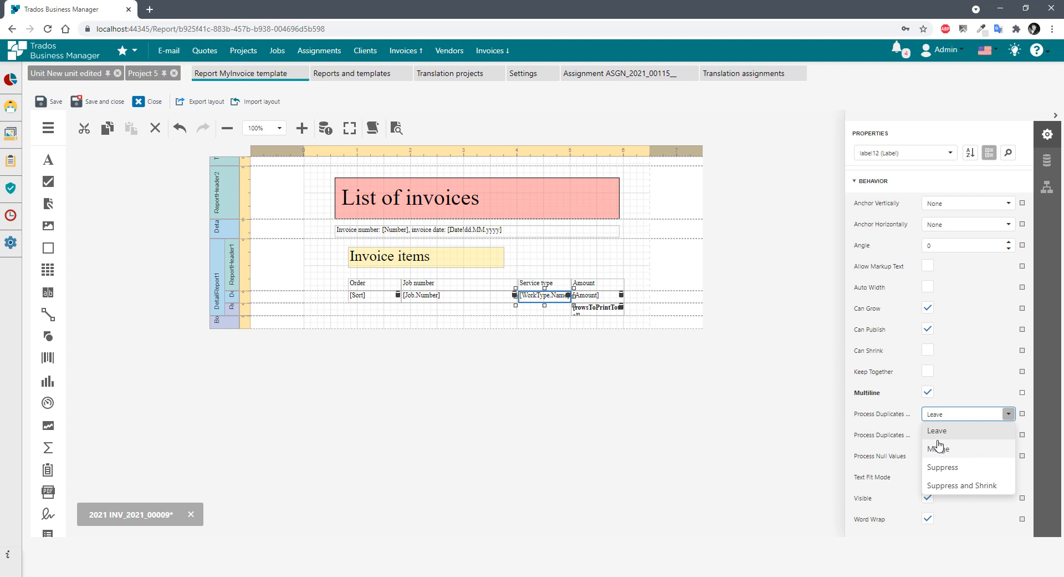
click(954, 470)
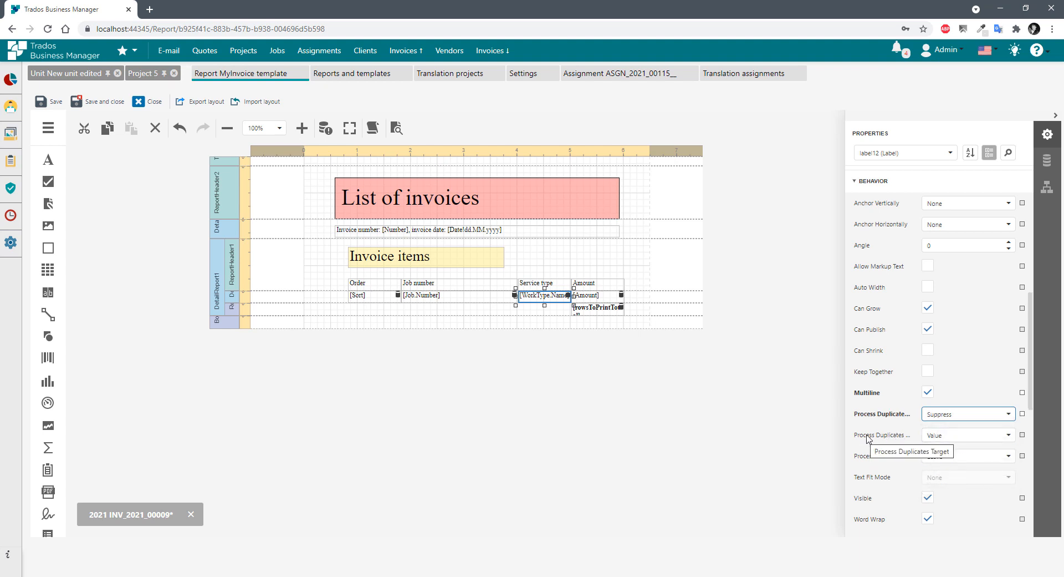
Look at the available Process Duplicates Target options for the [WorkType.Name] label.
click(946, 440)
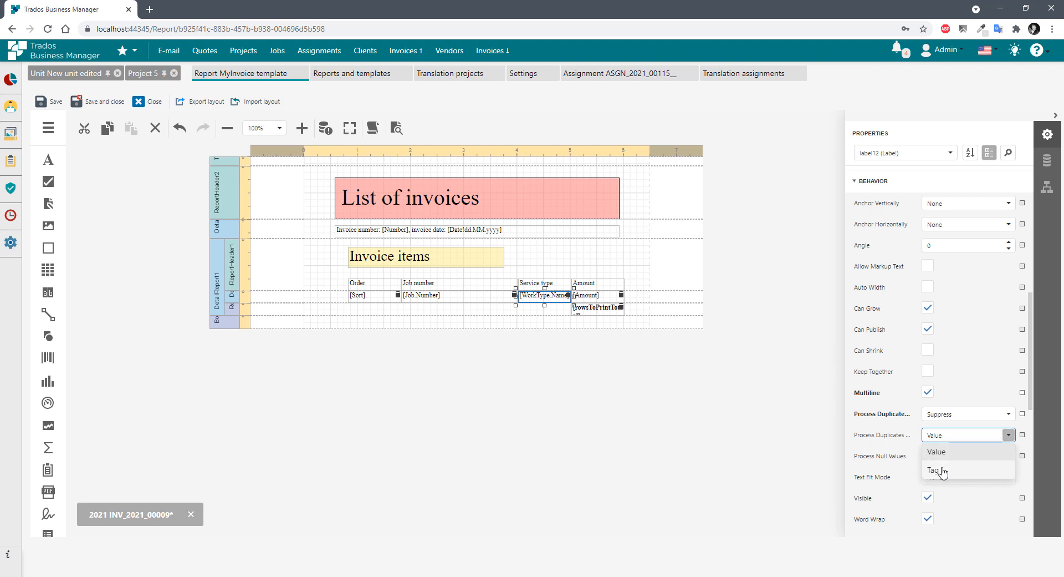
click(887, 439)
scroll(936, 378, up, 5)
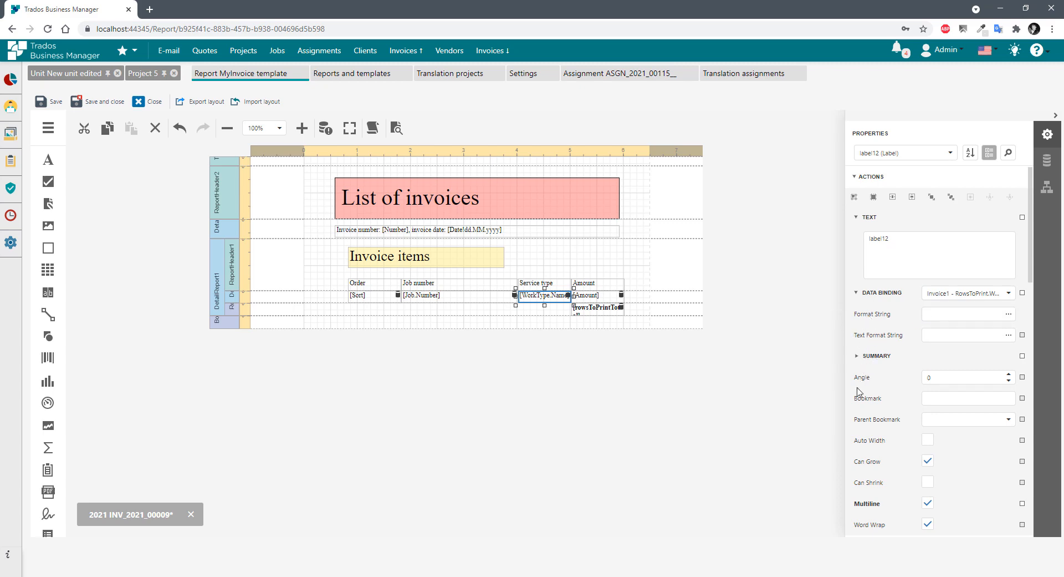
Examine the data binding options of the [WorkType.Name] label, including its Bookmark, Navigation, Tag and Text bindings.
scroll(870, 415, down, 4)
scroll(876, 332, up, 4)
click(871, 296)
click(868, 295)
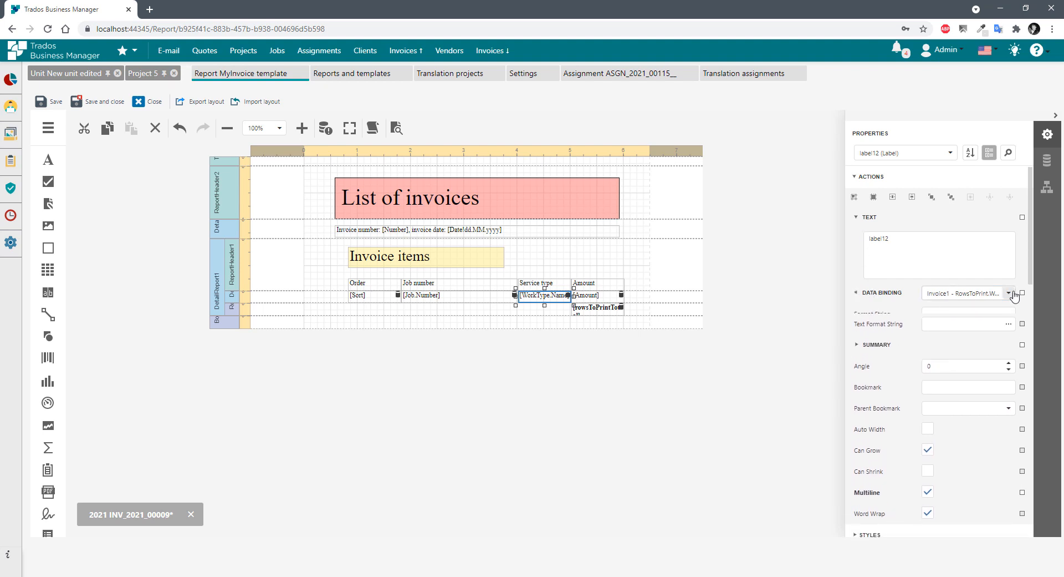
click(1005, 297)
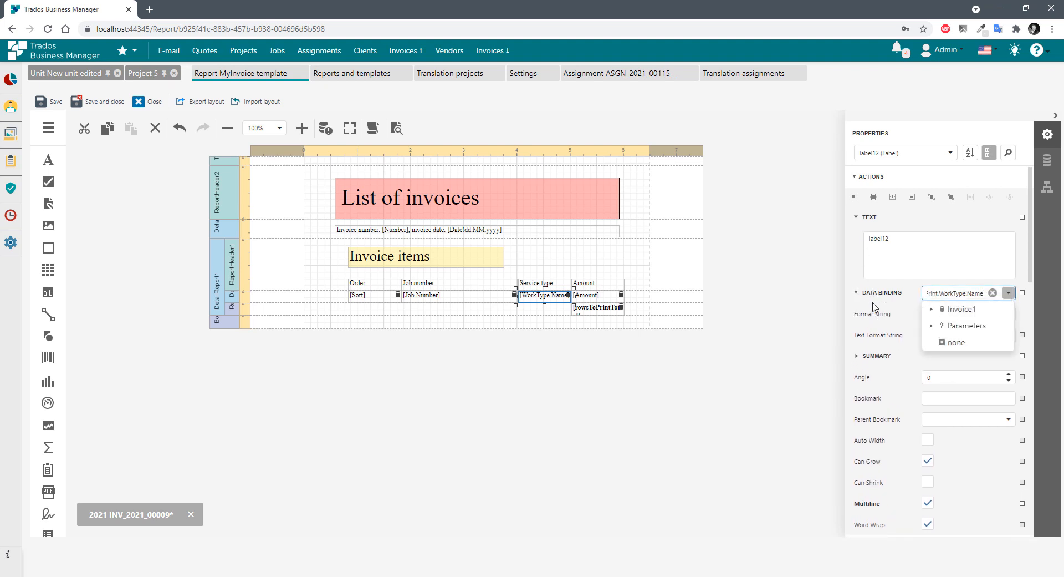
scroll(931, 403, down, 5)
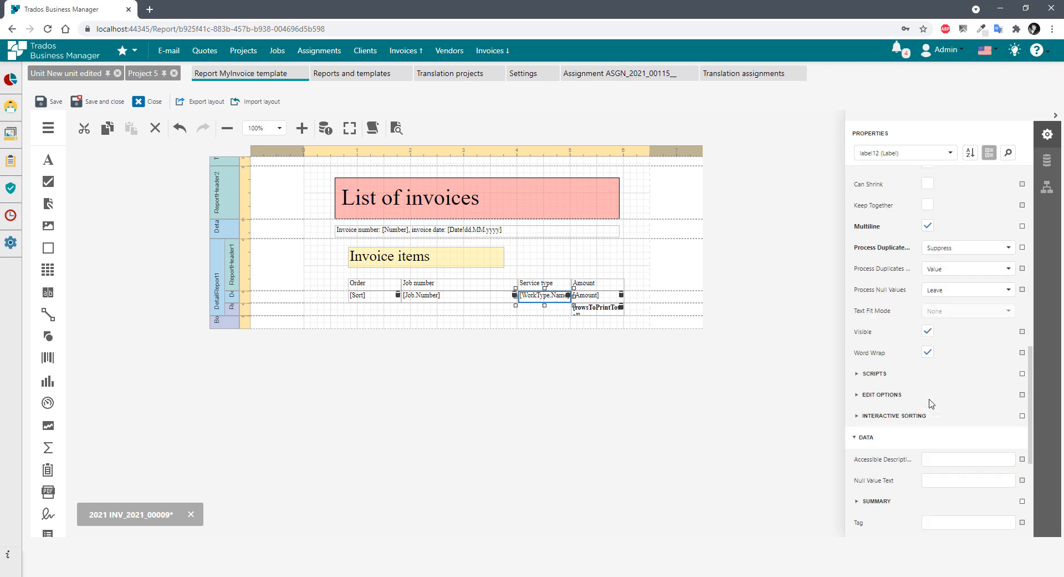
click(859, 437)
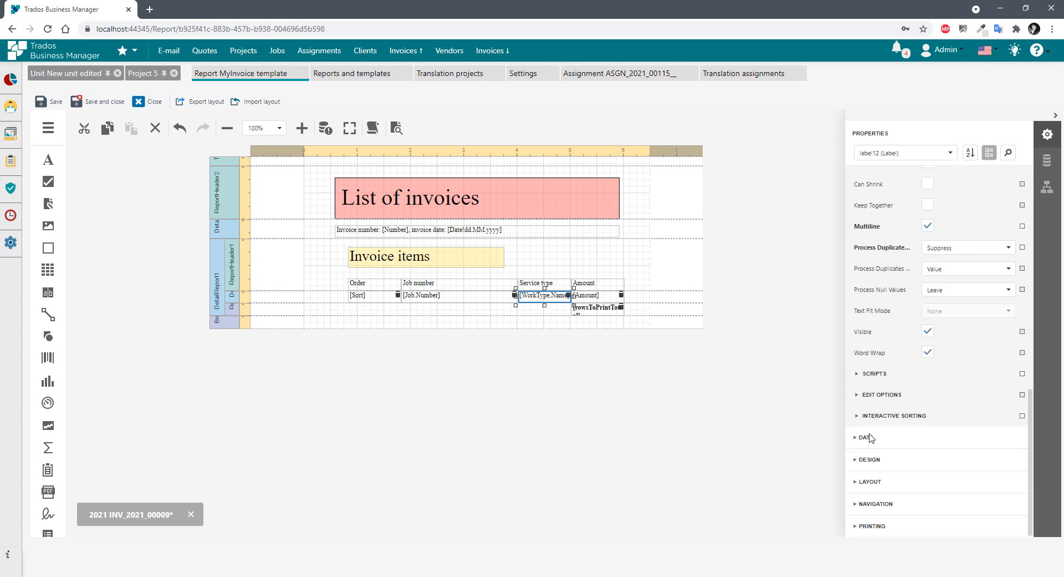
click(860, 437)
scroll(915, 419, down, 4)
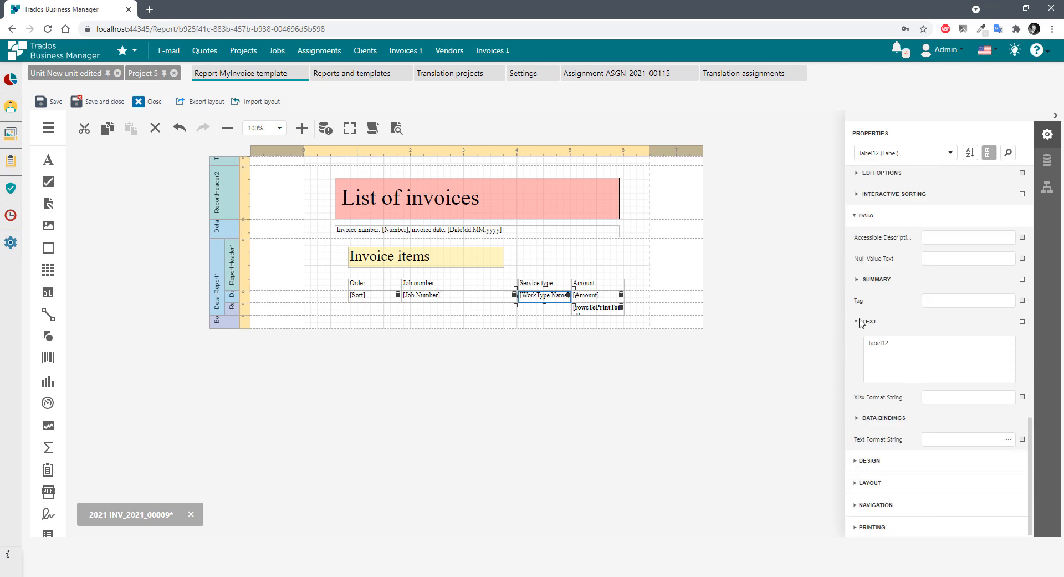
click(871, 419)
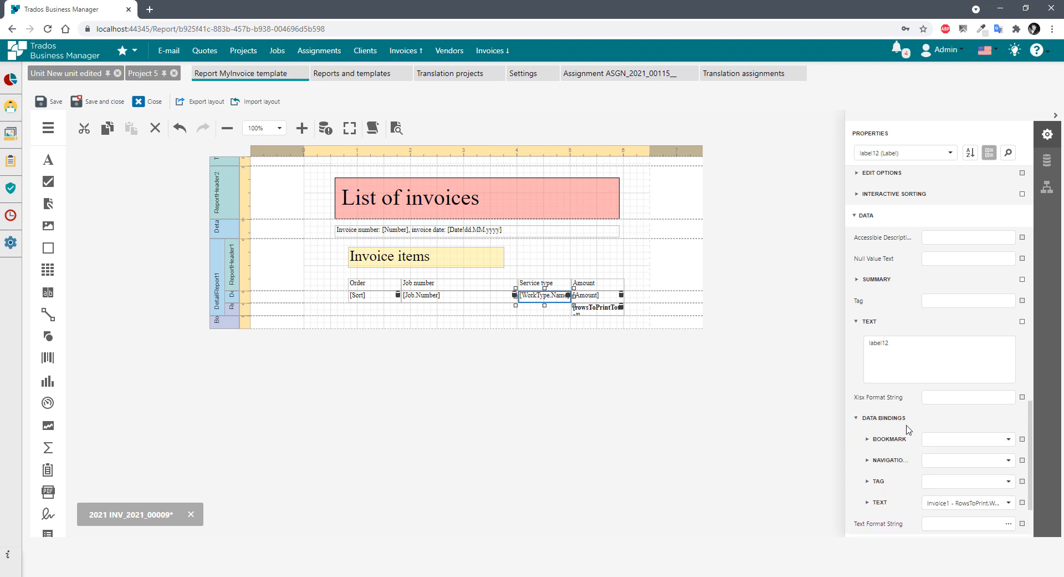
scroll(879, 421, down, 2)
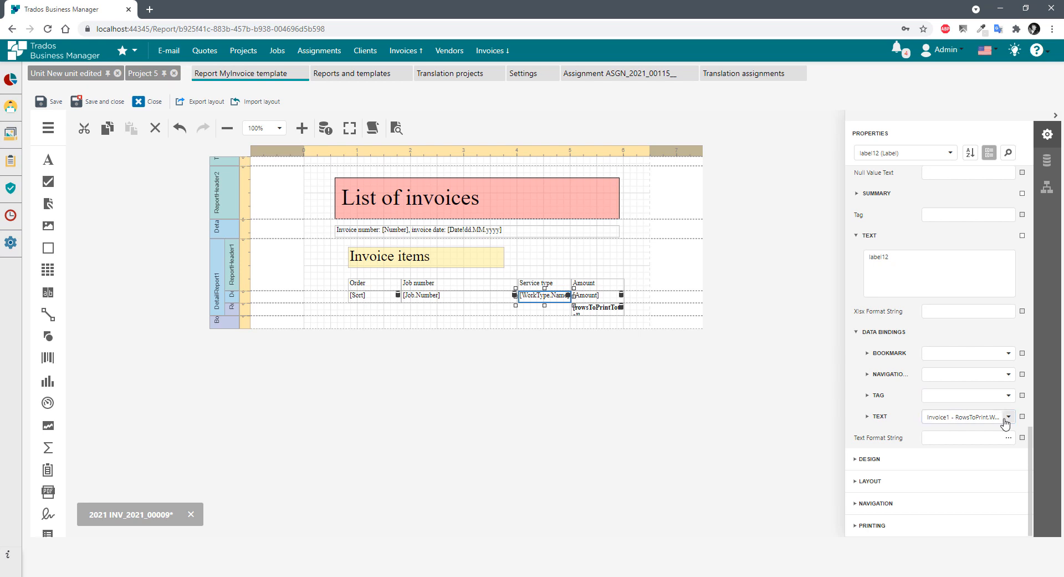
click(955, 395)
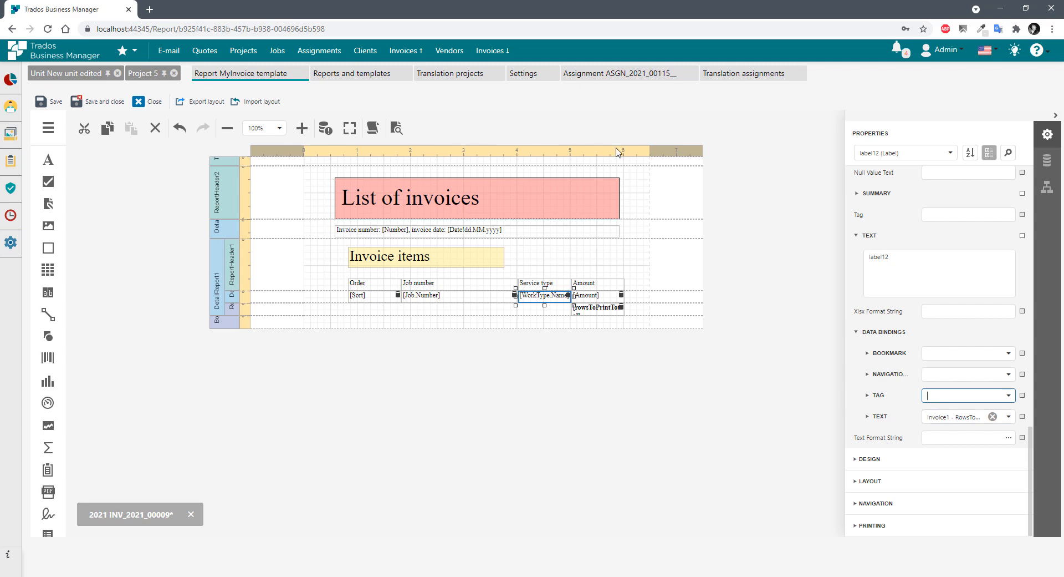
Preview the report with start date 6/21/2020, examine duplicate suppression in the Service type column on pages 1 and 2, and return to the designer.
click(396, 128)
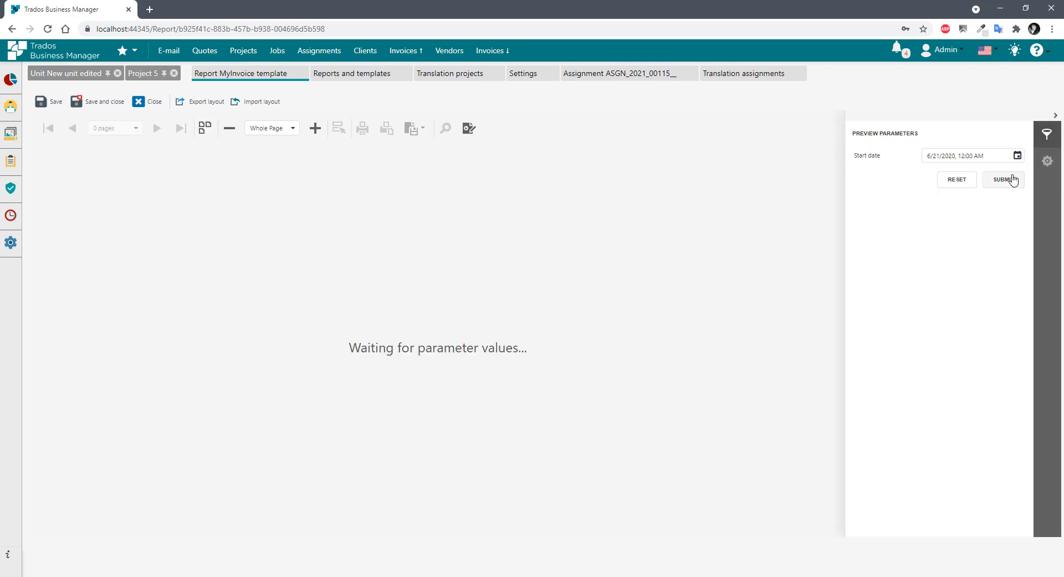
click(1002, 181)
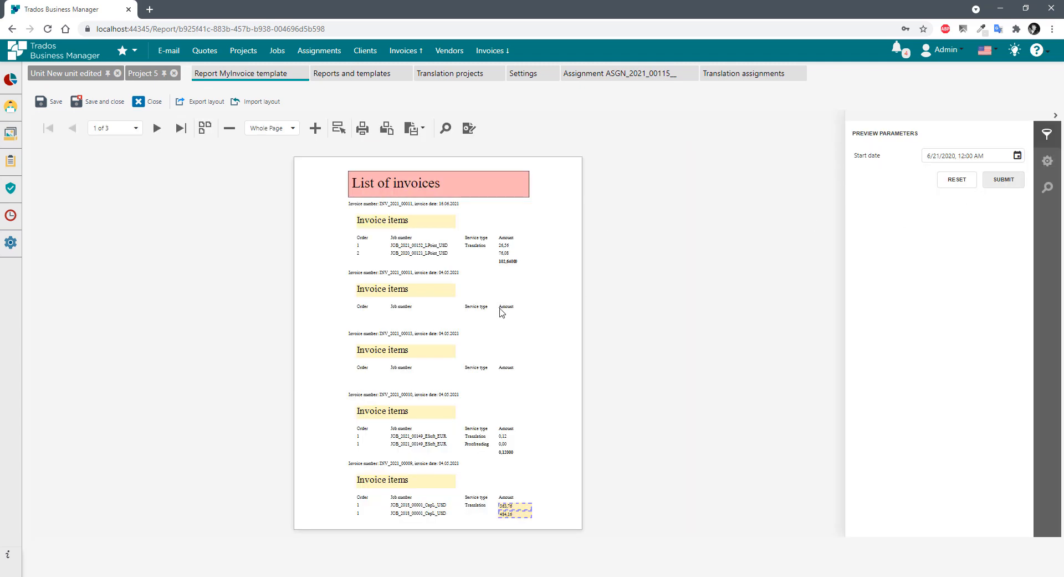
drag(463, 247, 477, 247)
click(476, 255)
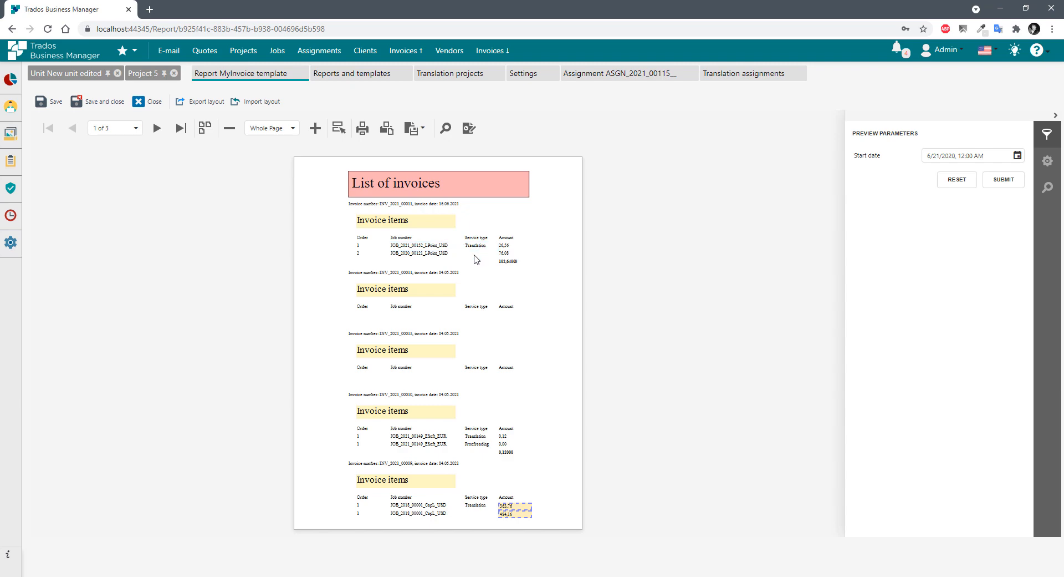
click(315, 128)
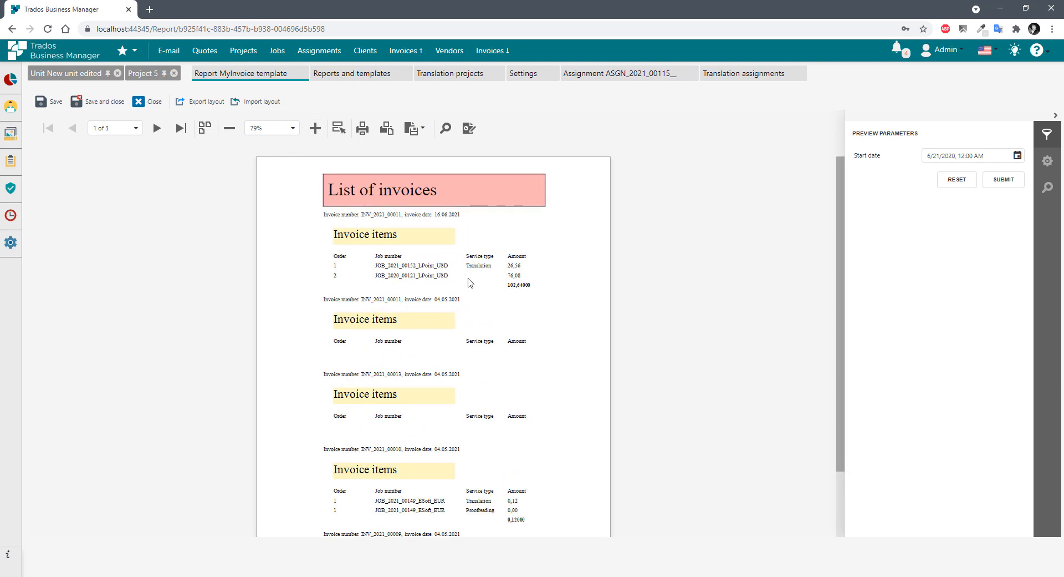
scroll(480, 397, down, 3)
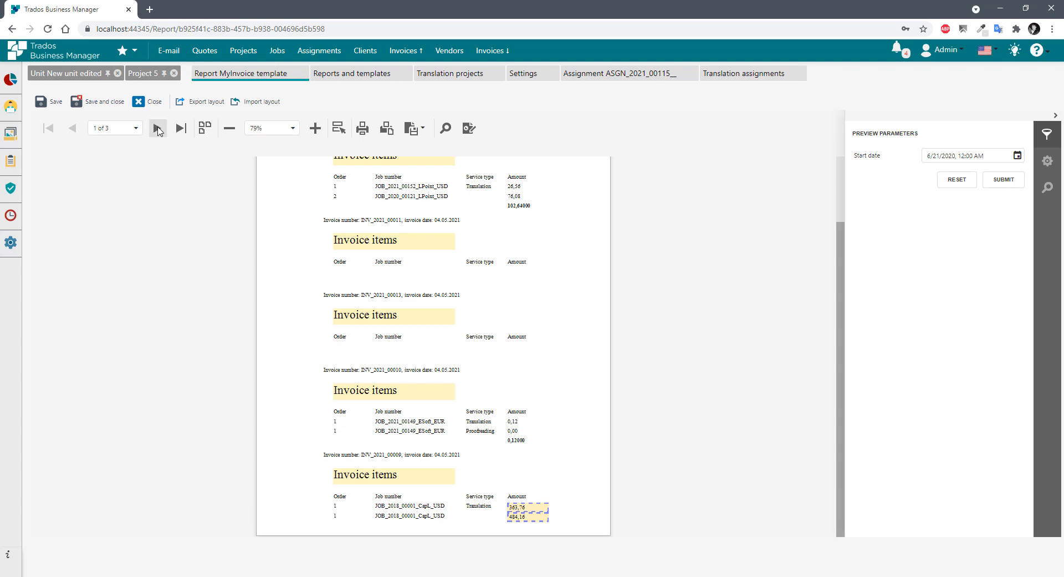
click(158, 129)
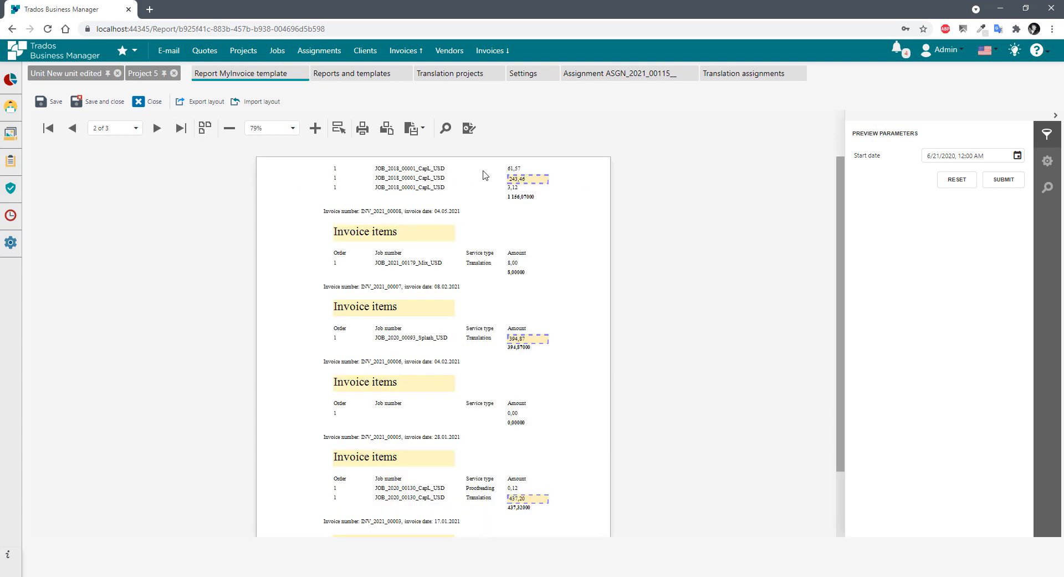
scroll(490, 426, down, 3)
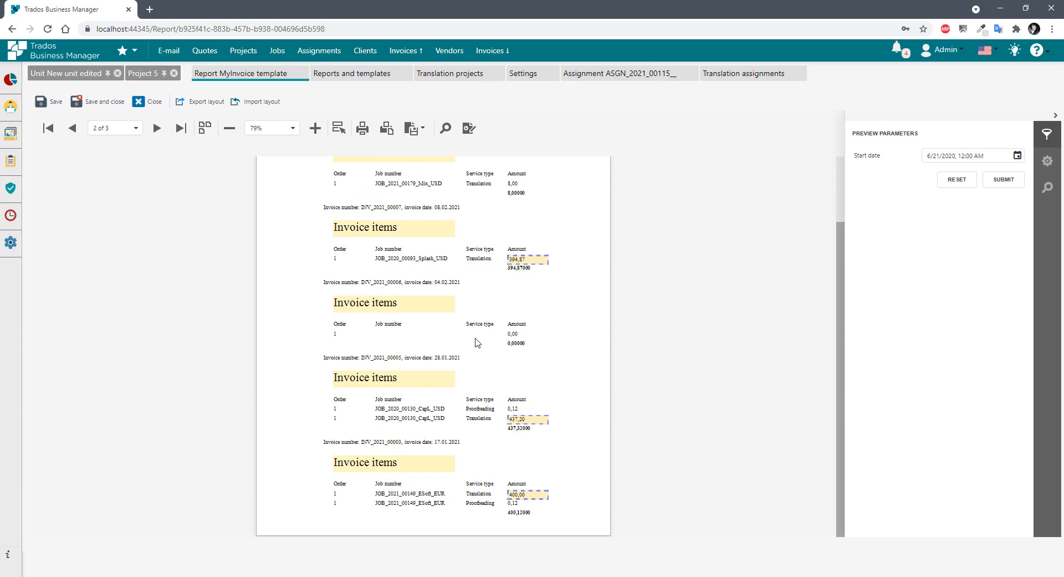
click(469, 128)
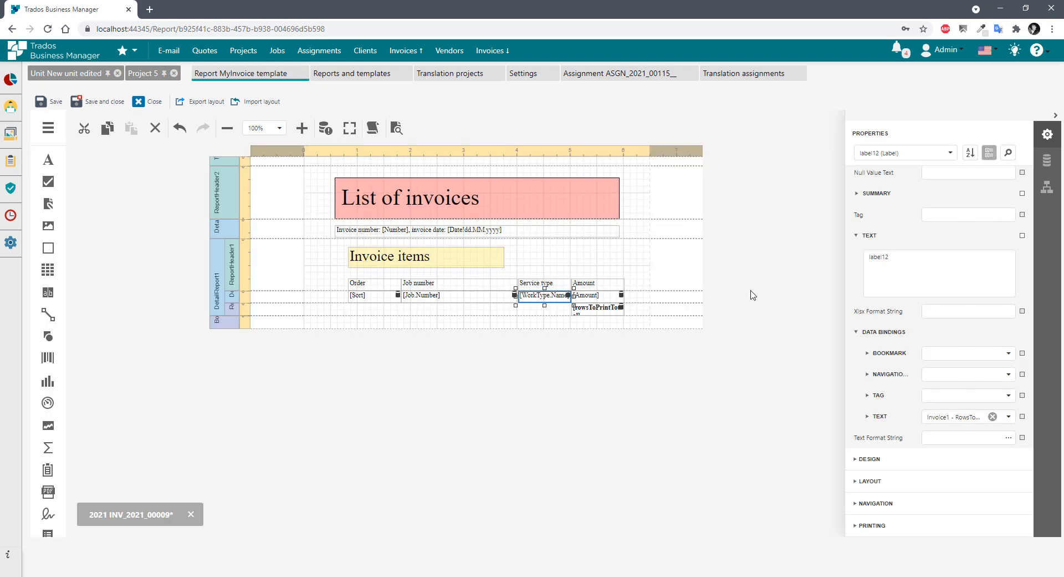
Preview the report again, examine the order of the invoice dates on pages 1 and 2, and return to the designer.
click(397, 129)
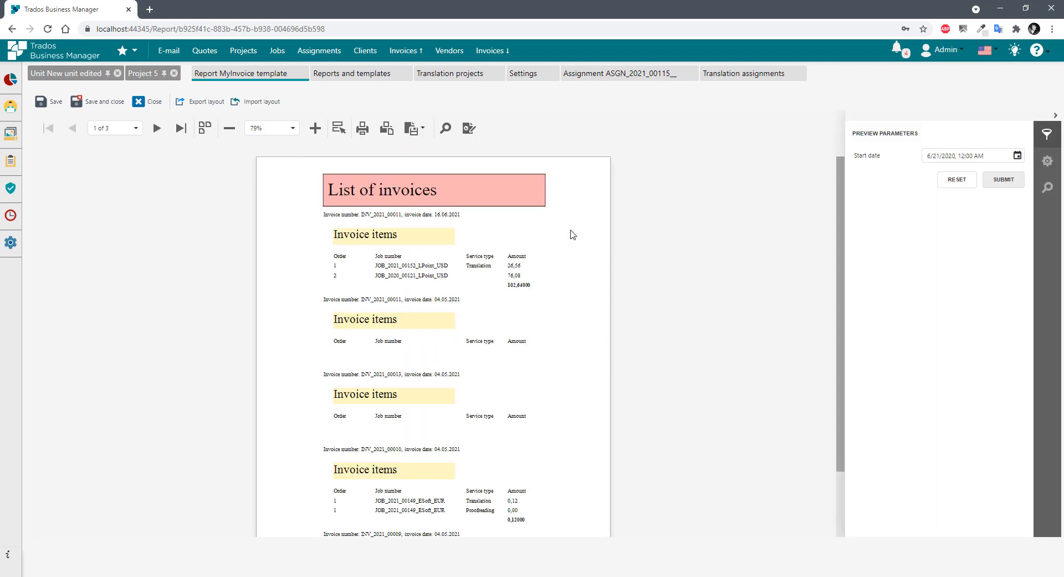
click(413, 217)
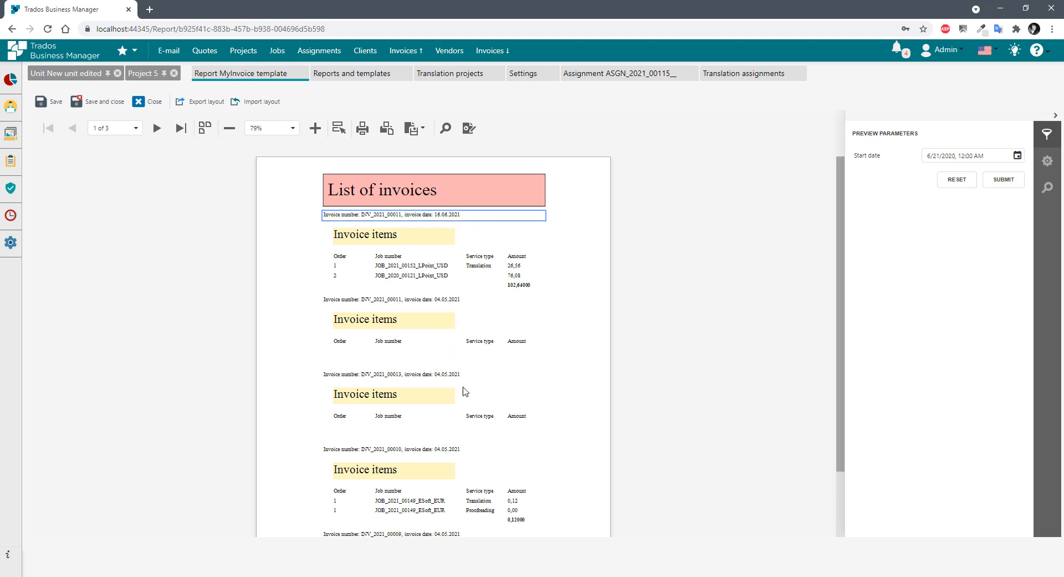
click(438, 376)
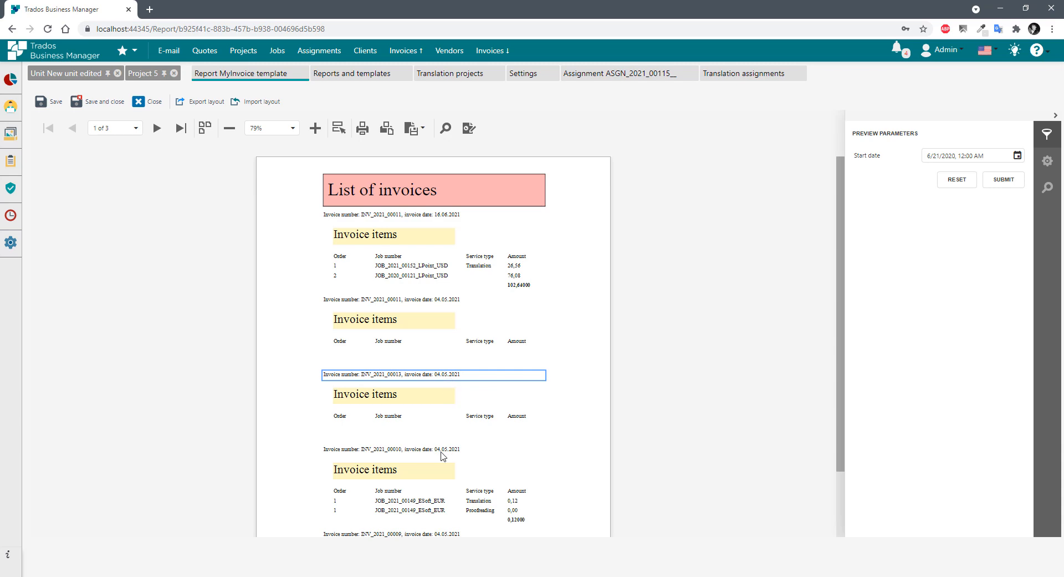
click(156, 128)
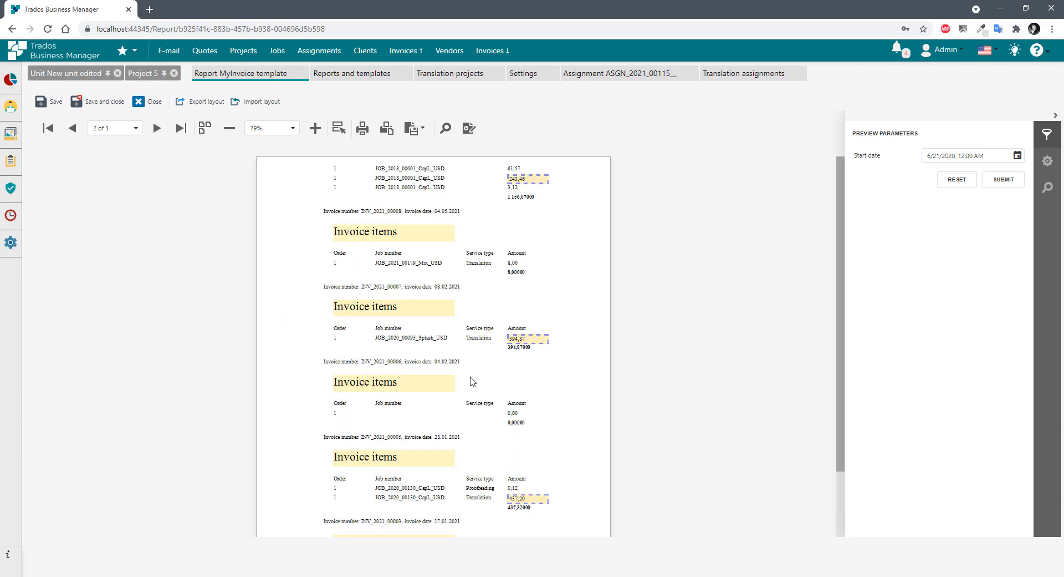
click(459, 365)
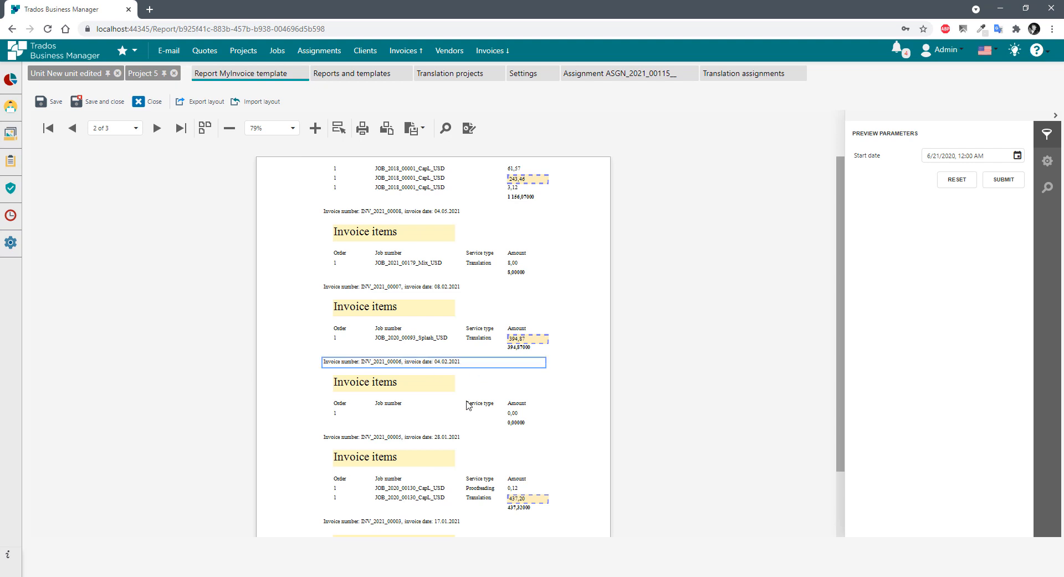
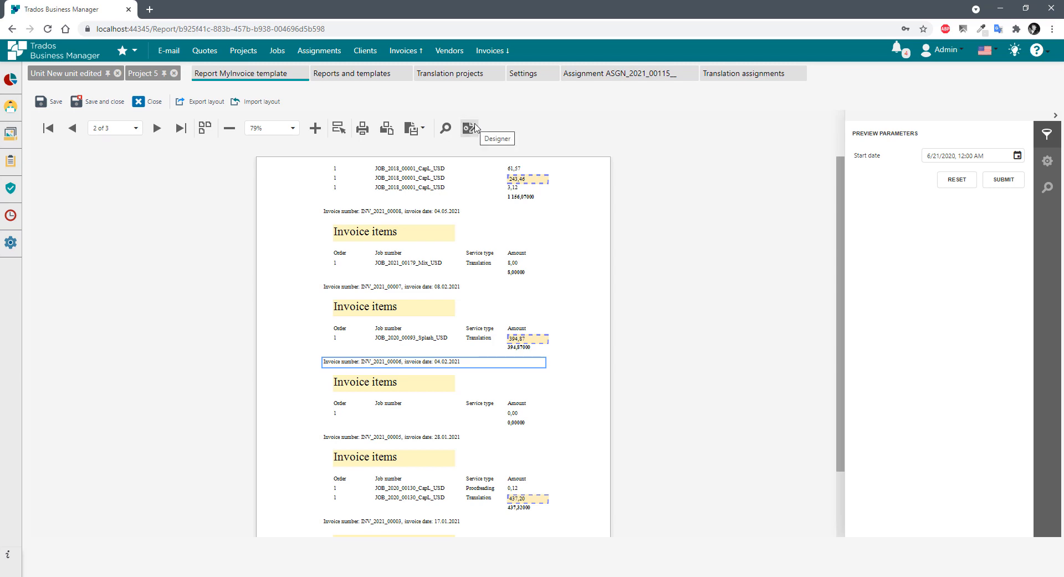
click(470, 128)
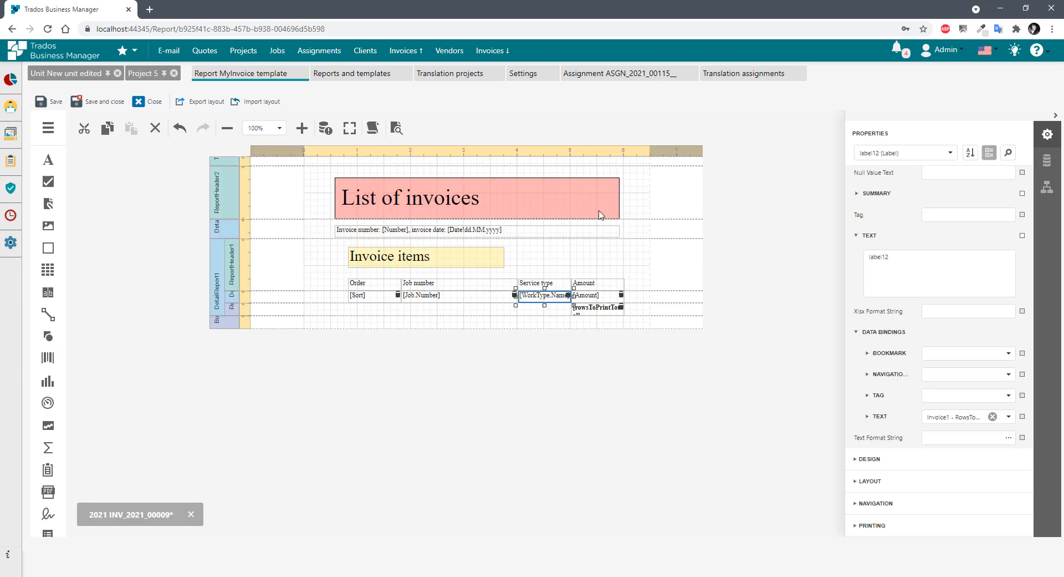
Add a sort field to the Detail1 band that orders the invoices by Date, ascending.
click(756, 387)
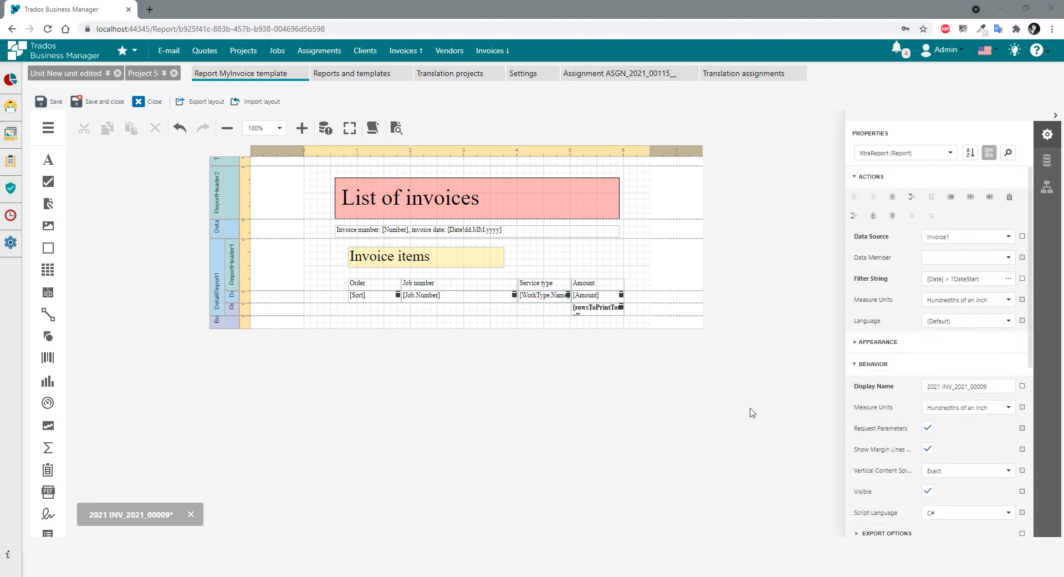
click(221, 232)
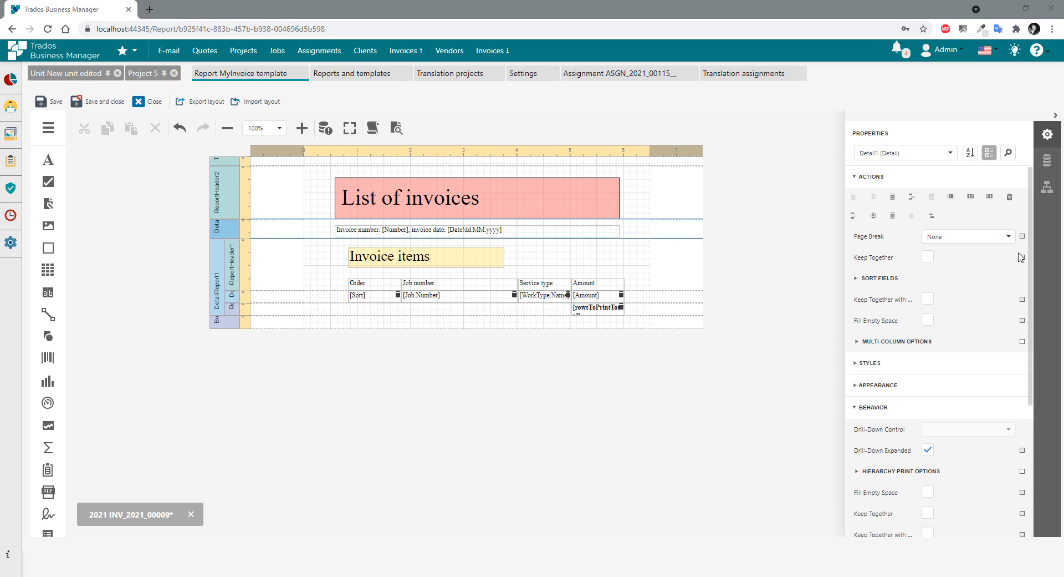
click(873, 279)
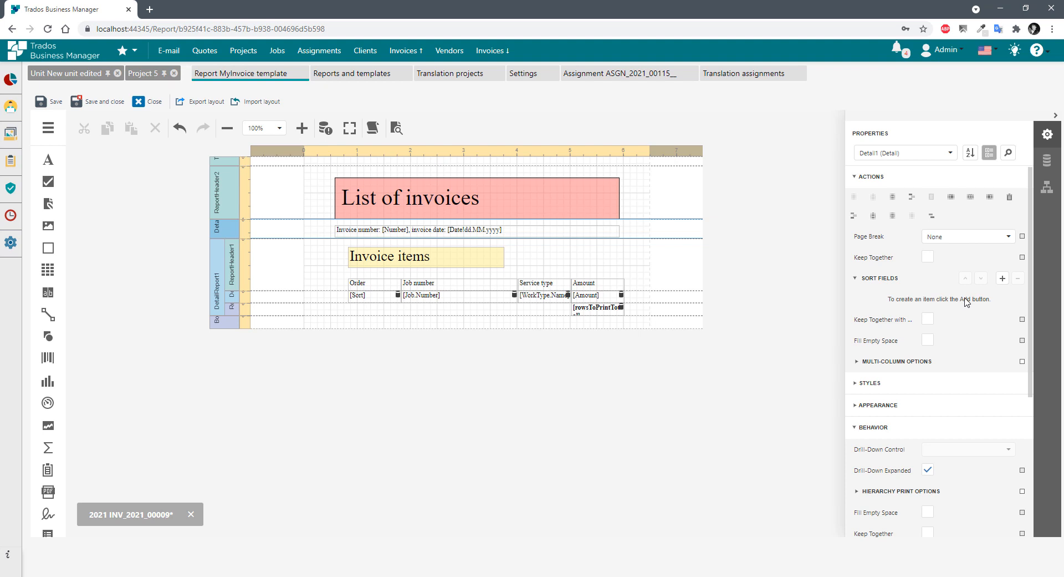
click(1003, 279)
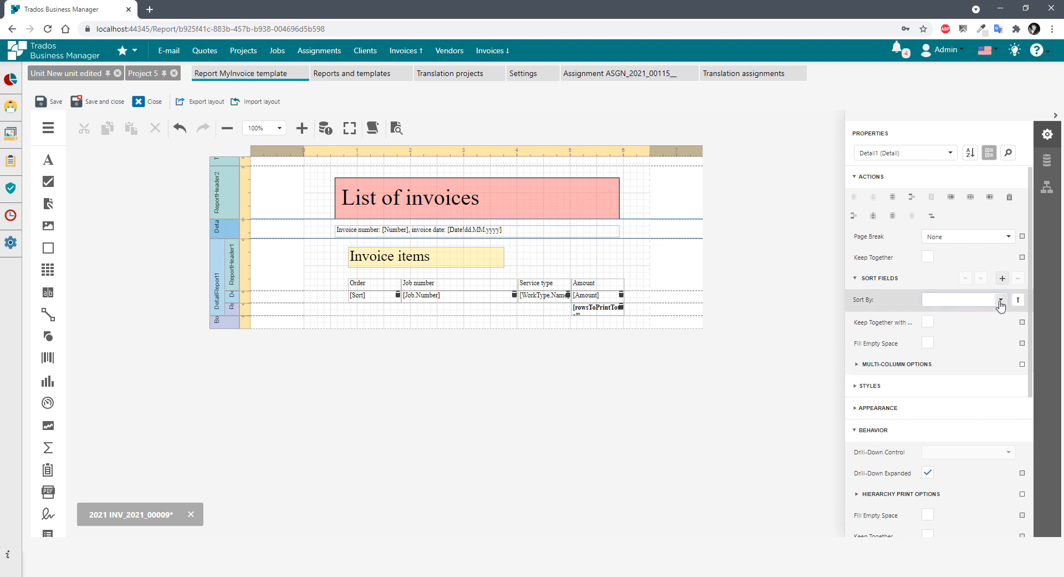
click(1000, 301)
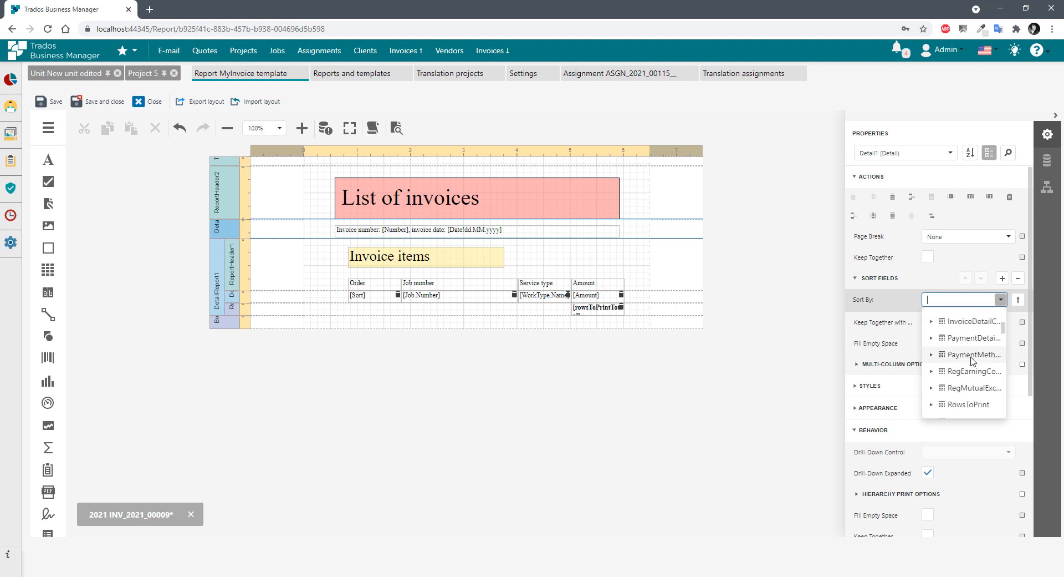
scroll(971, 359, down, 8)
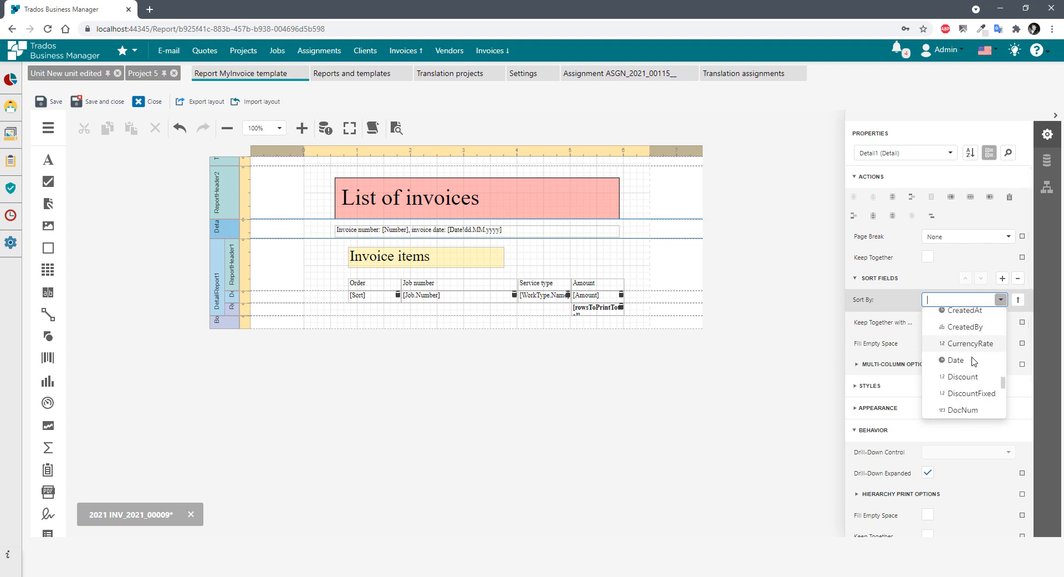
click(974, 360)
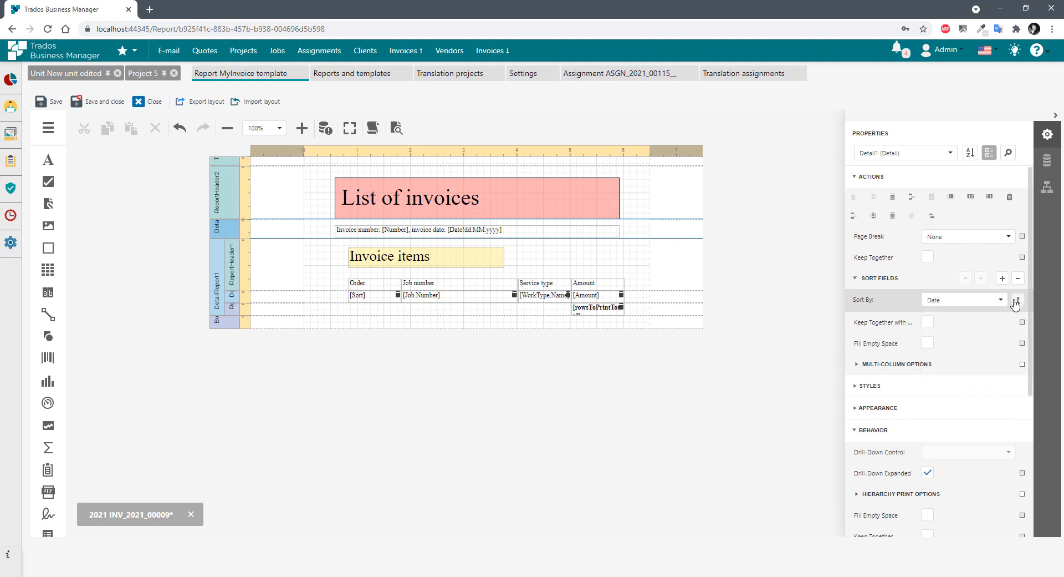
click(1018, 301)
click(1019, 301)
click(1018, 301)
Preview the report with start date 6/21/2020, examine the invoice date order across pages 1 to 3, and return to the designer.
click(396, 130)
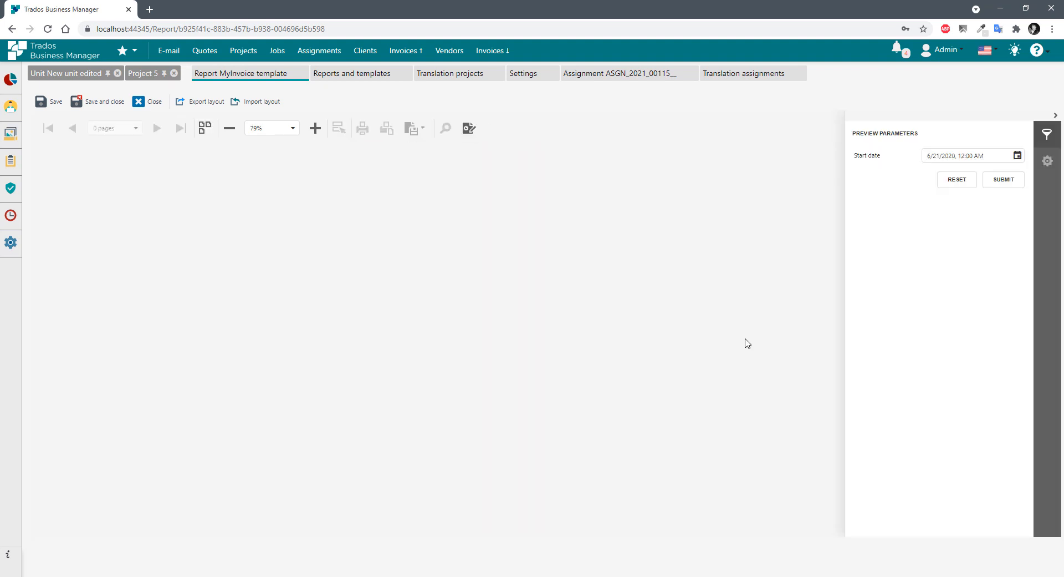
click(1006, 180)
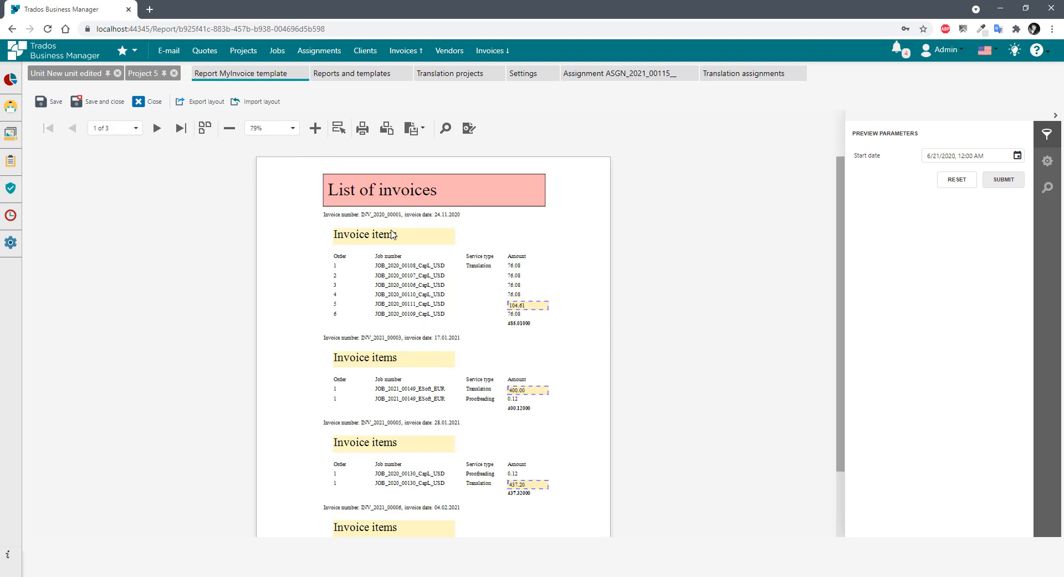
click(441, 217)
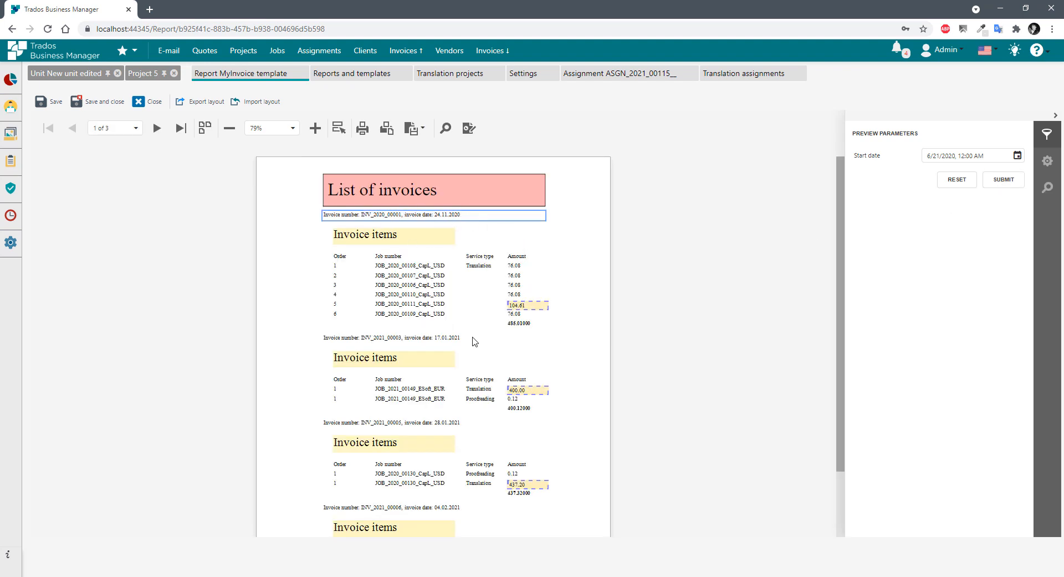
scroll(471, 339, down, 2)
click(447, 431)
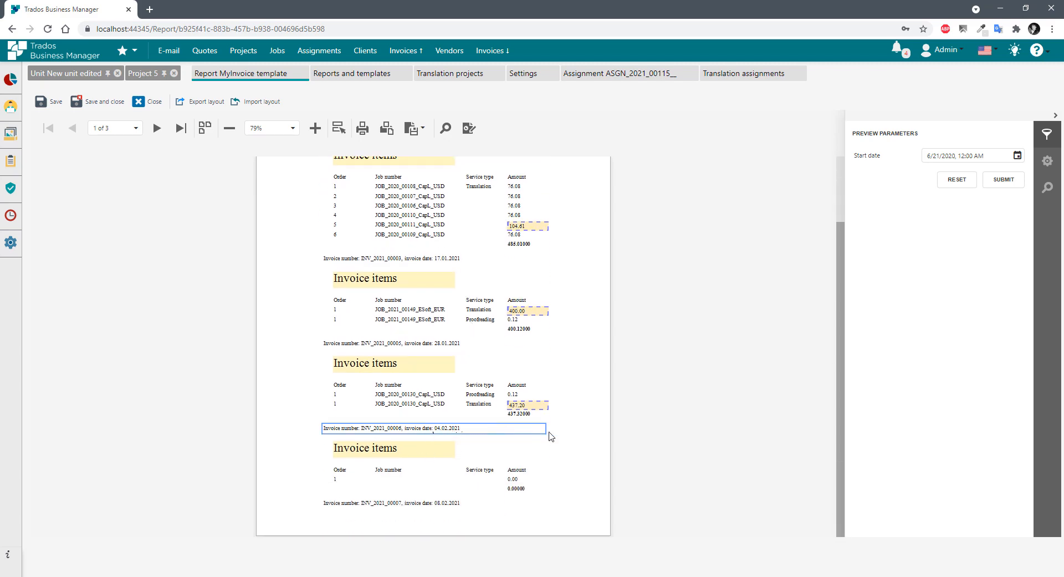
click(156, 128)
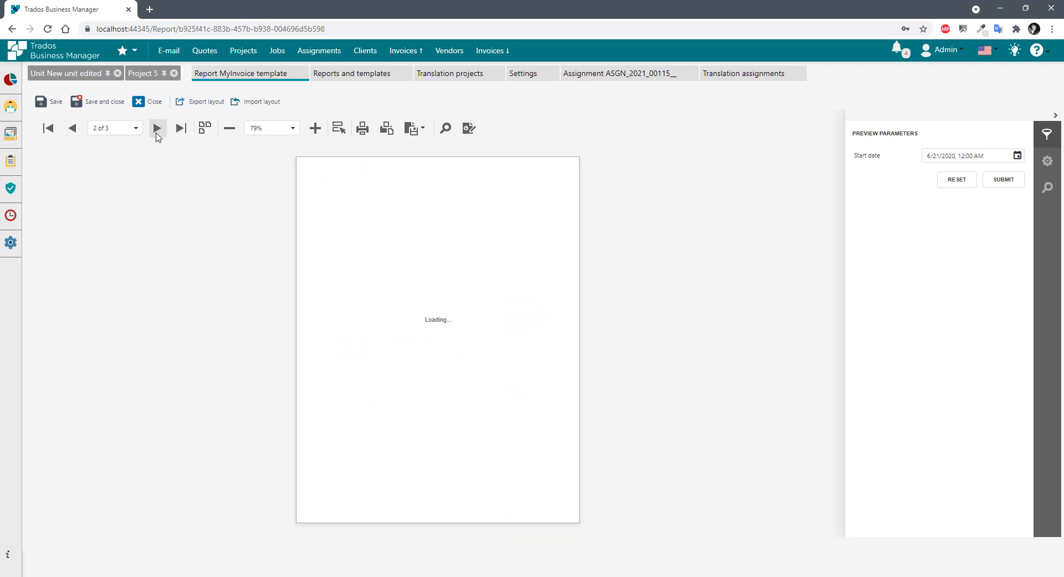
click(157, 128)
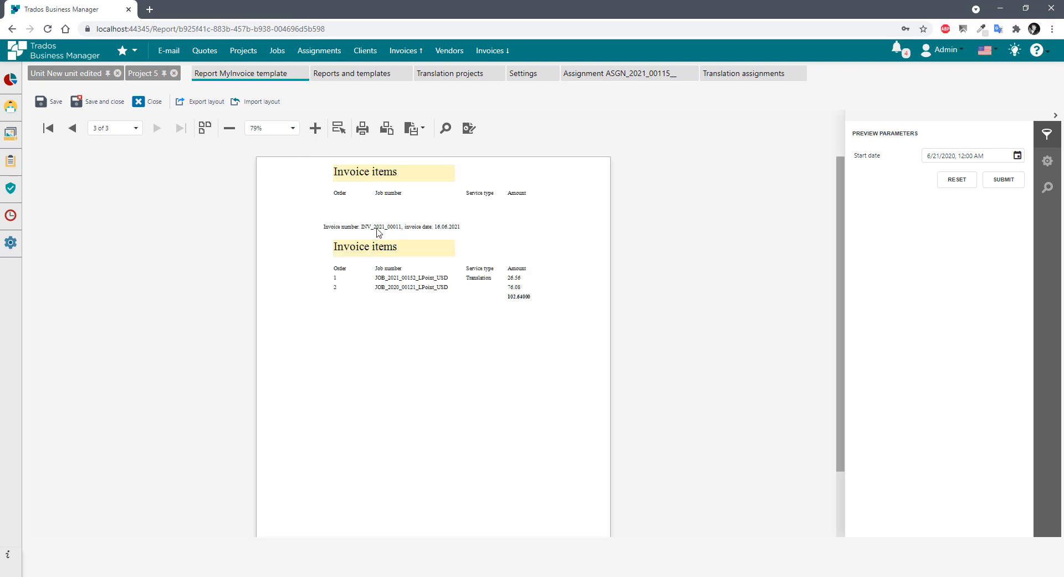
click(469, 128)
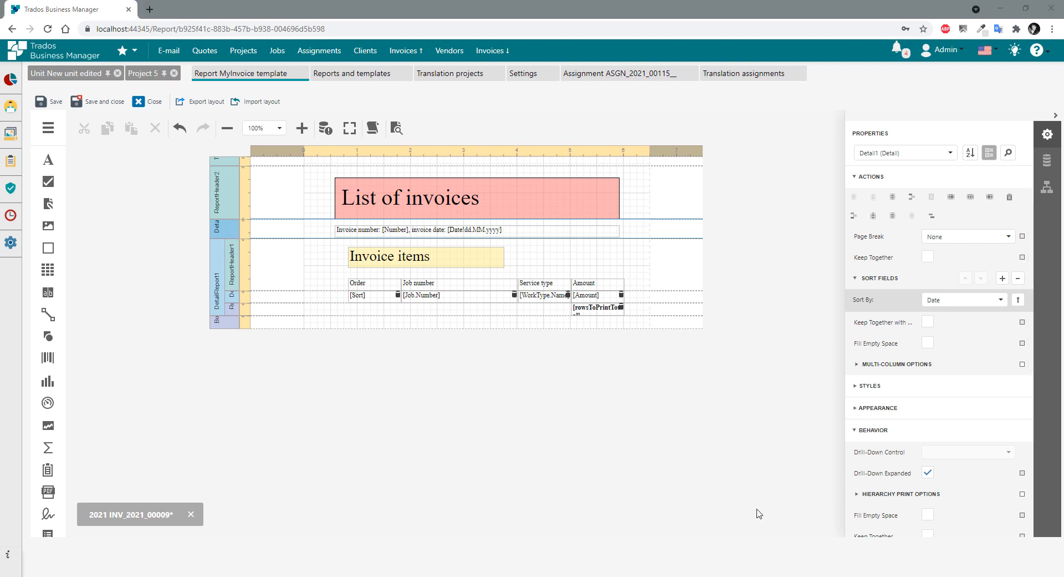
click(380, 265)
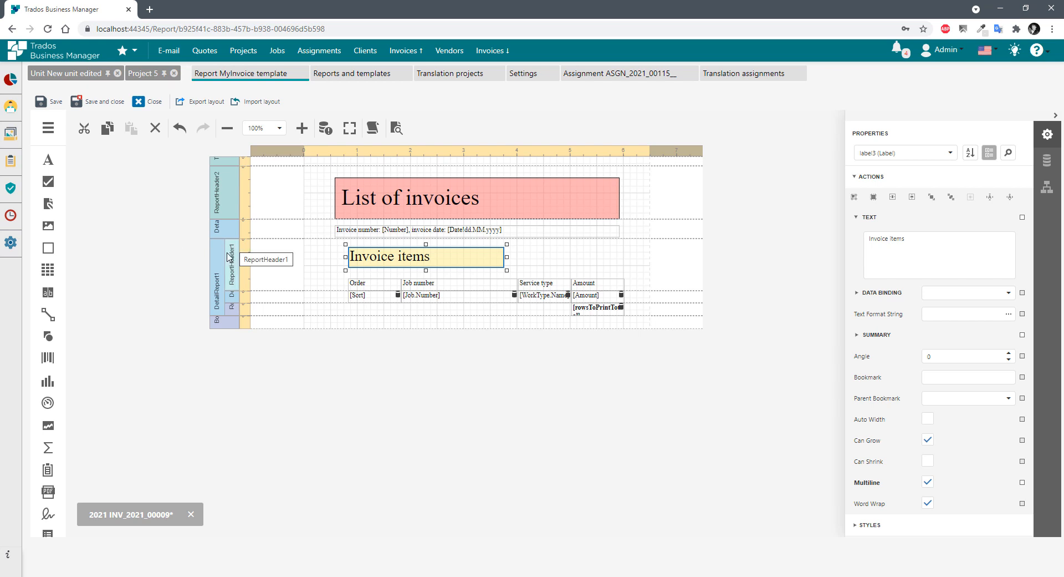
click(219, 271)
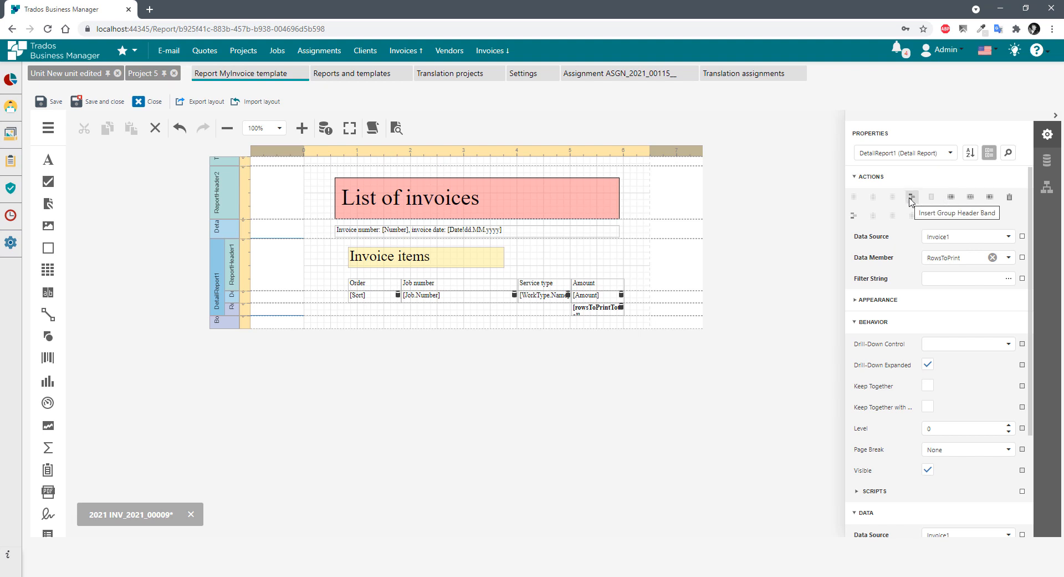
click(912, 197)
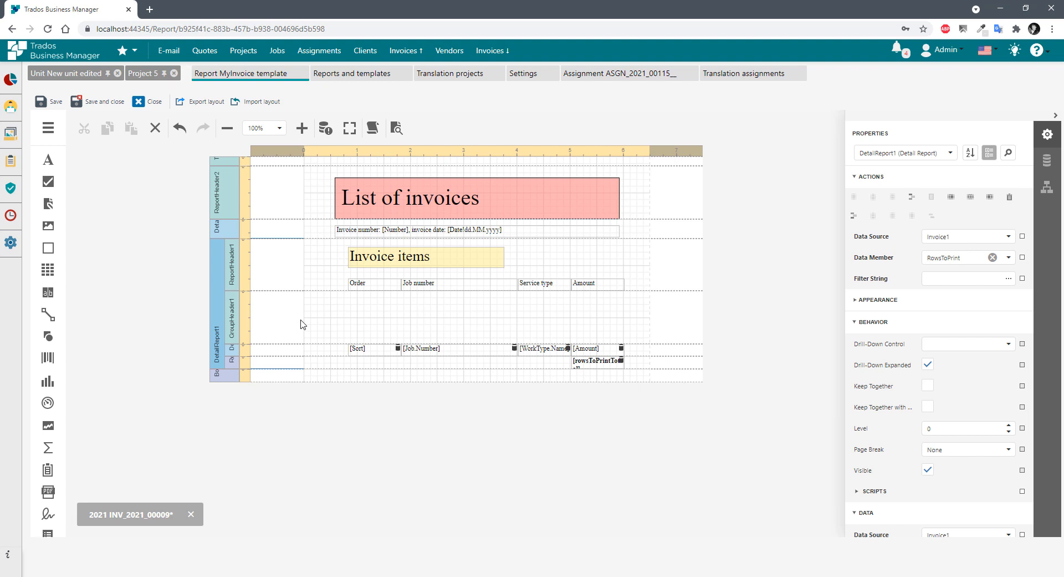
click(232, 314)
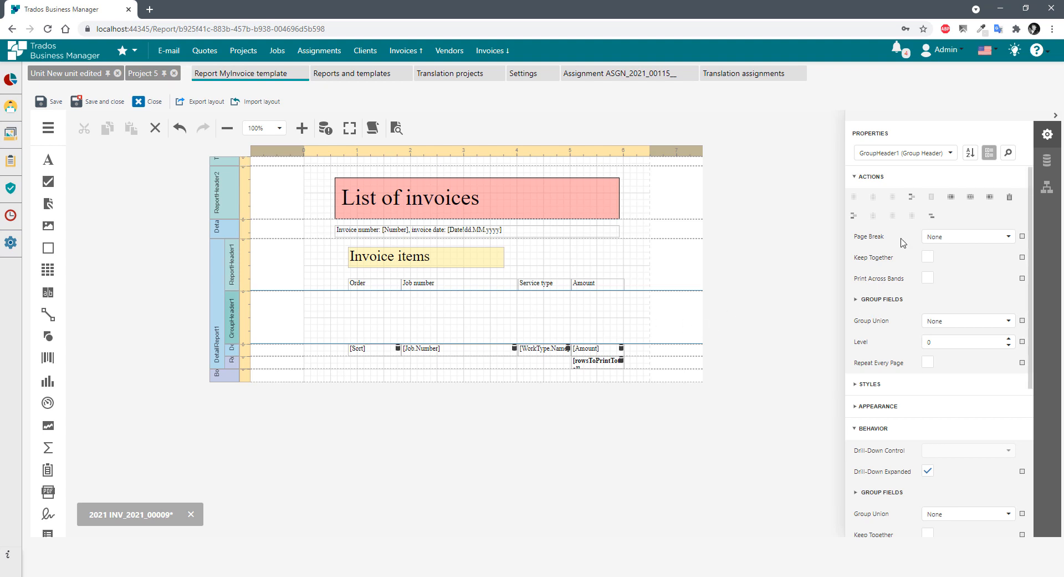
click(880, 301)
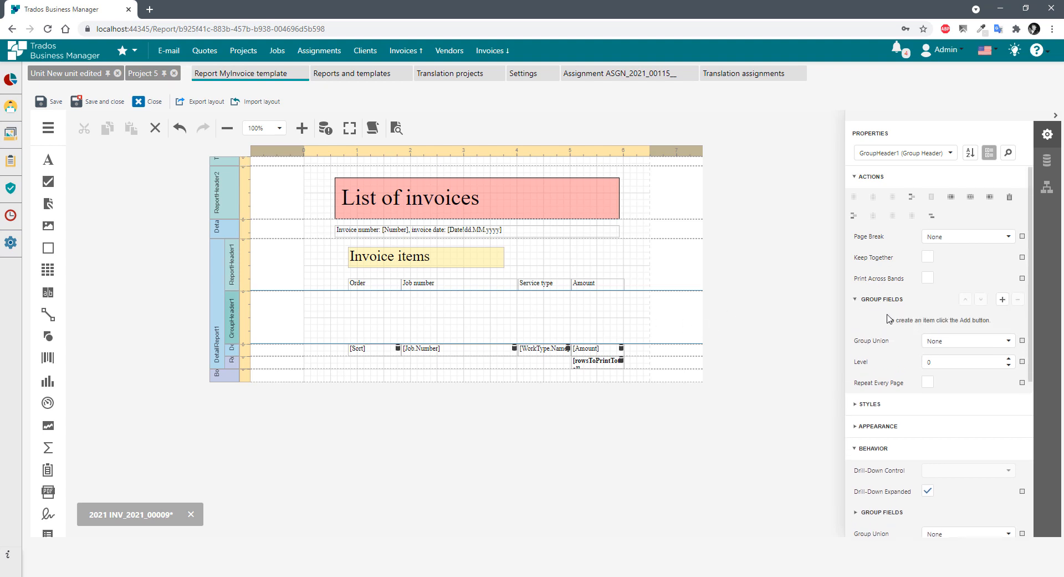
click(1003, 299)
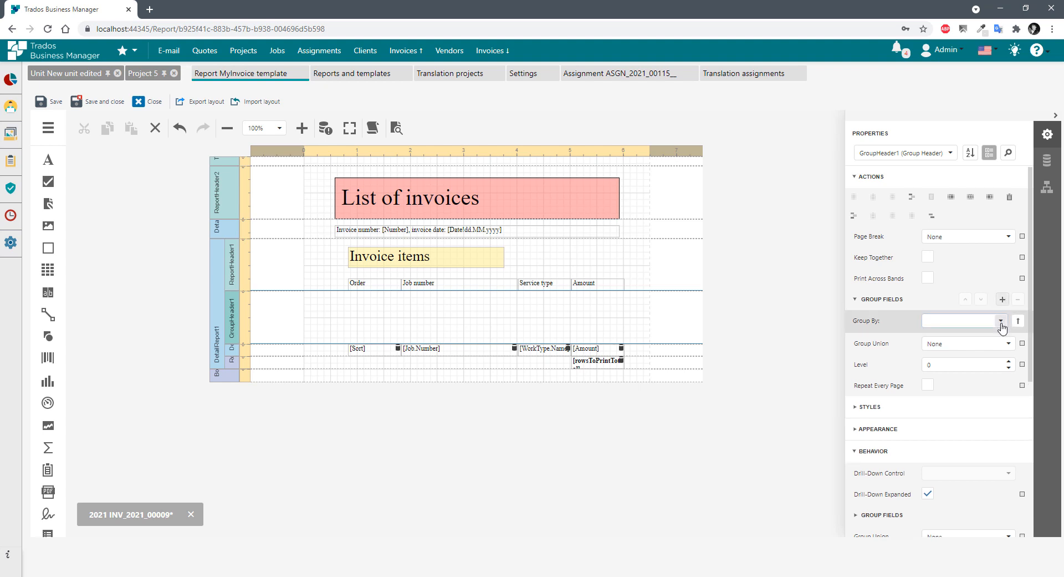
click(1001, 321)
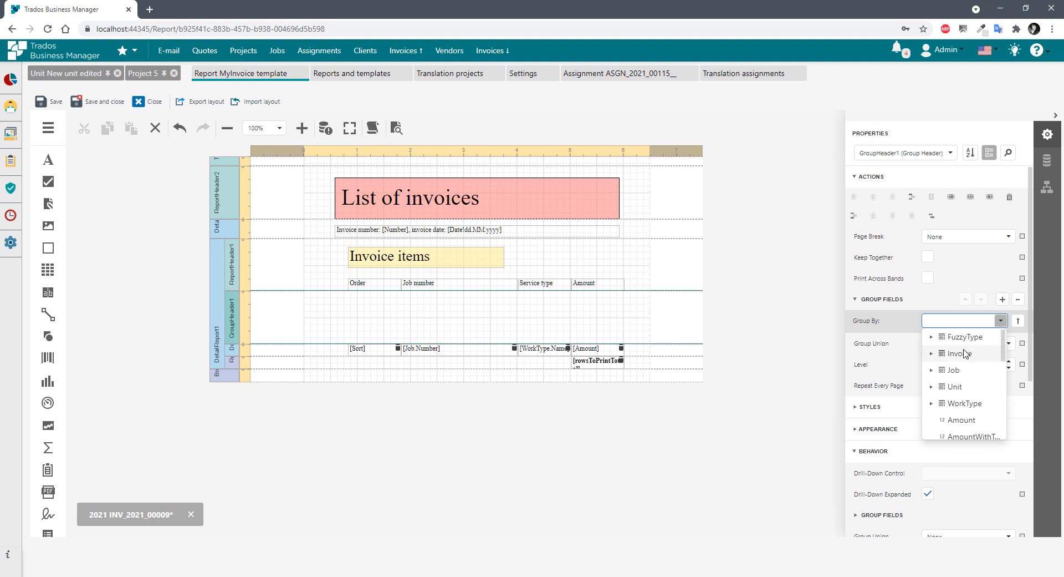
scroll(958, 380, down, 5)
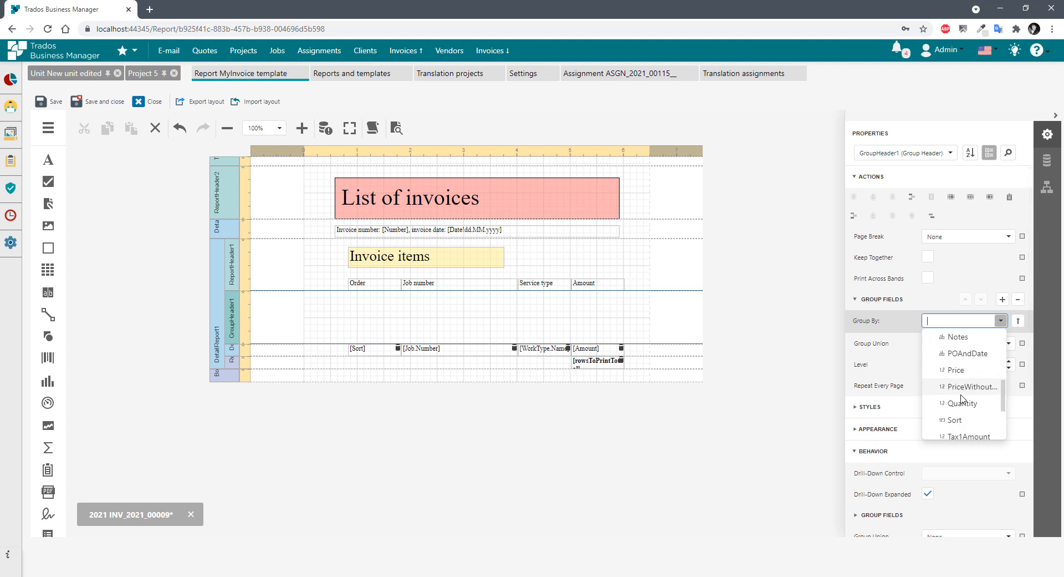
click(233, 333)
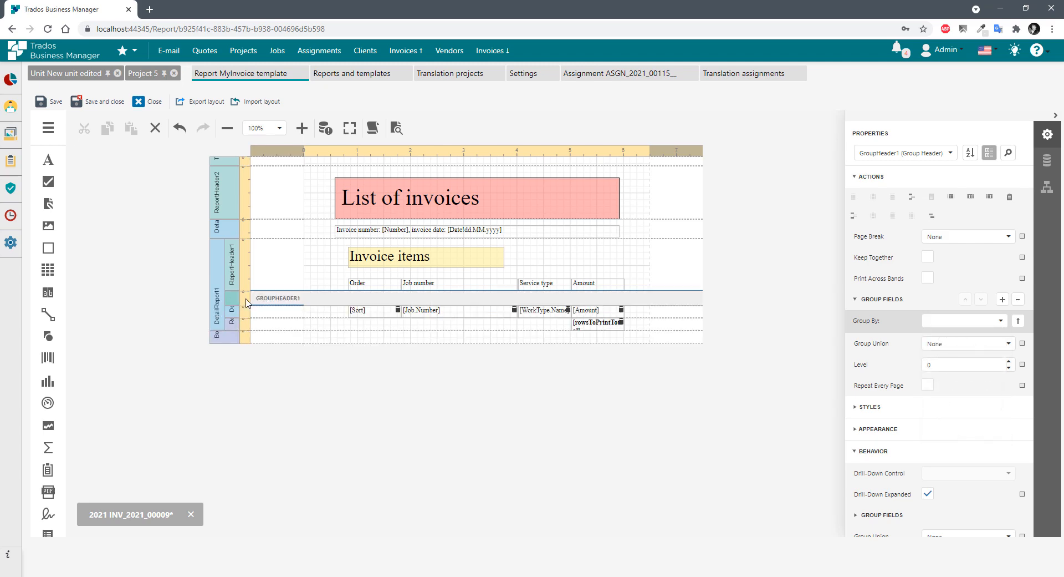
click(234, 303)
key(Delete)
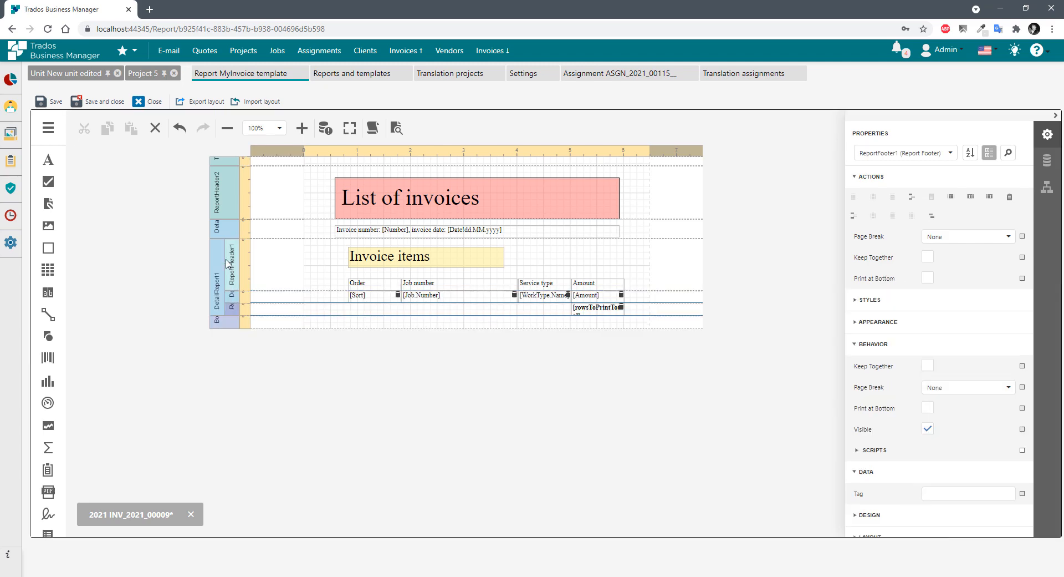
Insert a group header band above the Detail1 band and group it by Currency.Name.
click(220, 229)
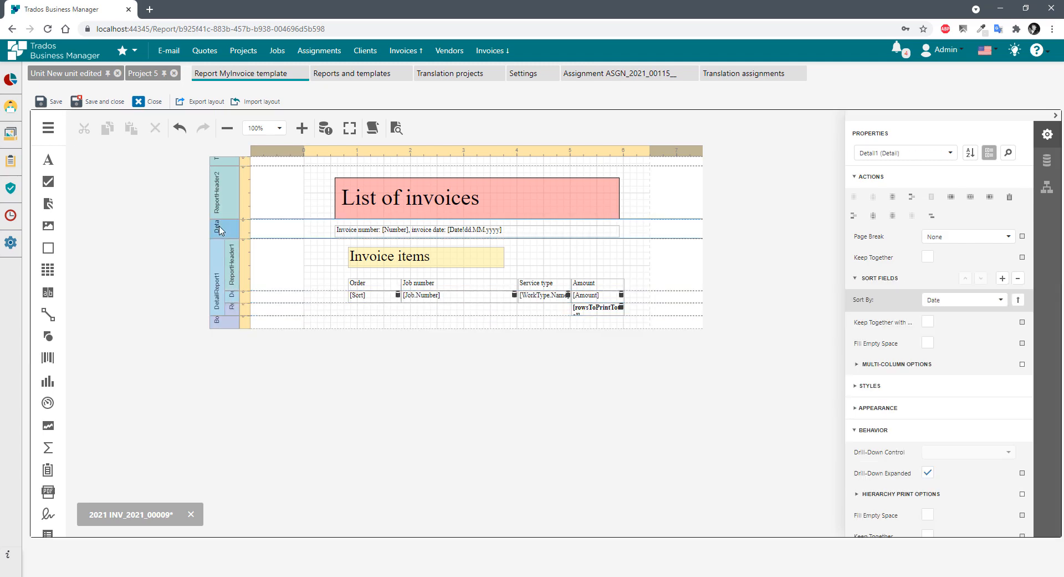
click(911, 198)
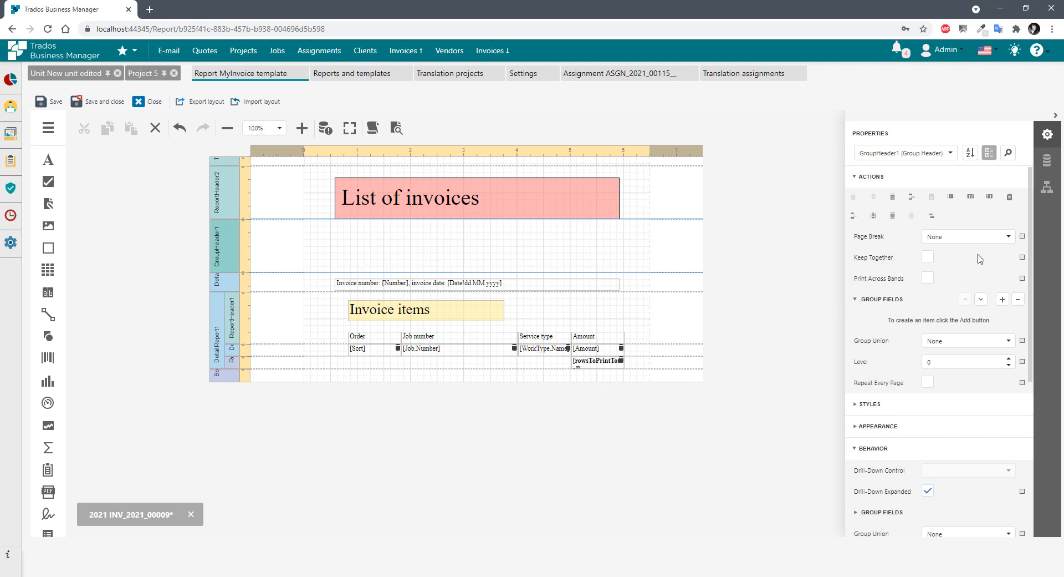
click(1003, 299)
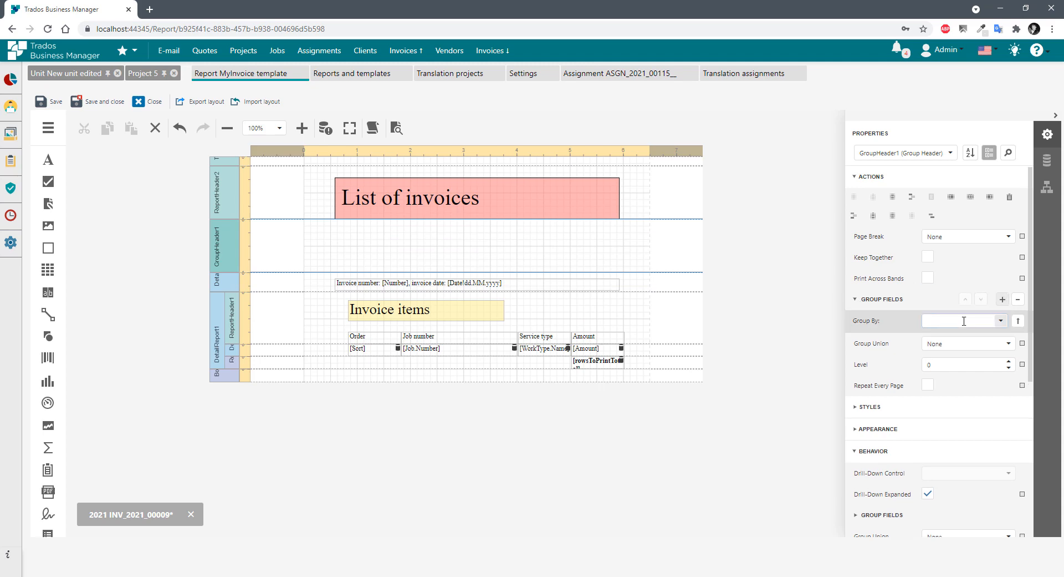
click(1001, 321)
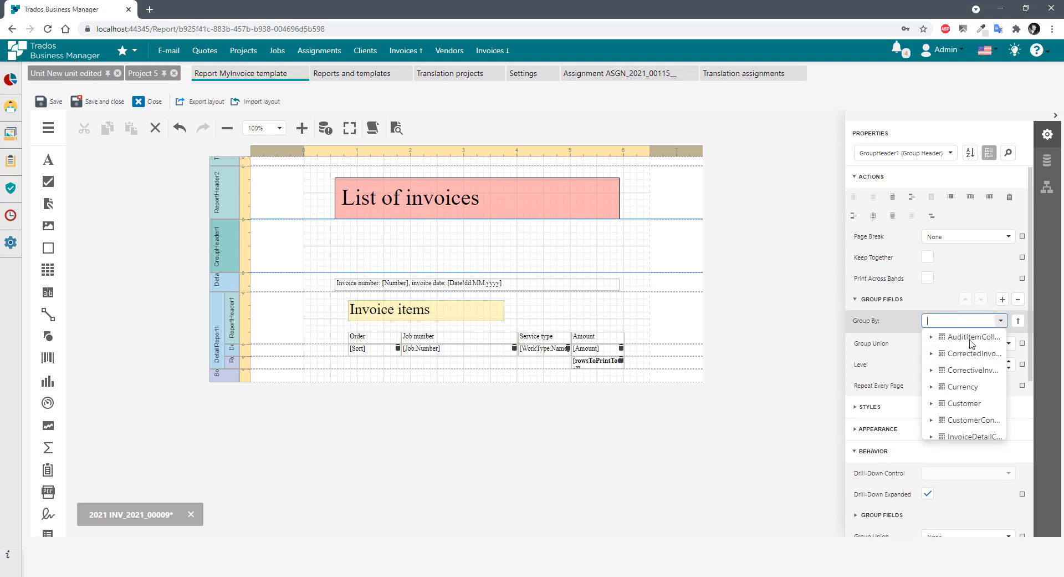
click(931, 387)
click(972, 381)
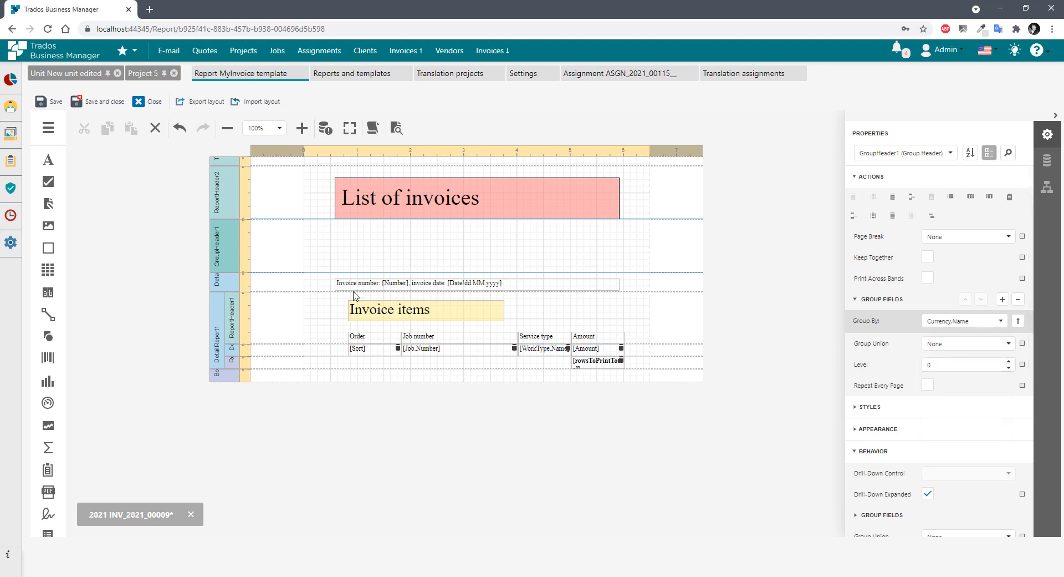
Examine the Group Union options of the group header band above Detail1.
click(1009, 344)
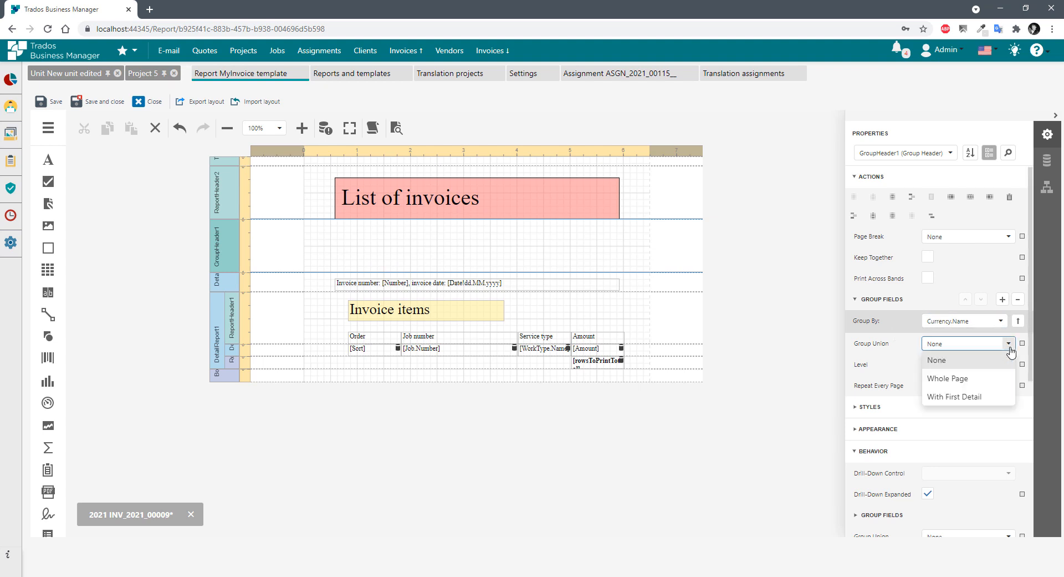
click(1009, 347)
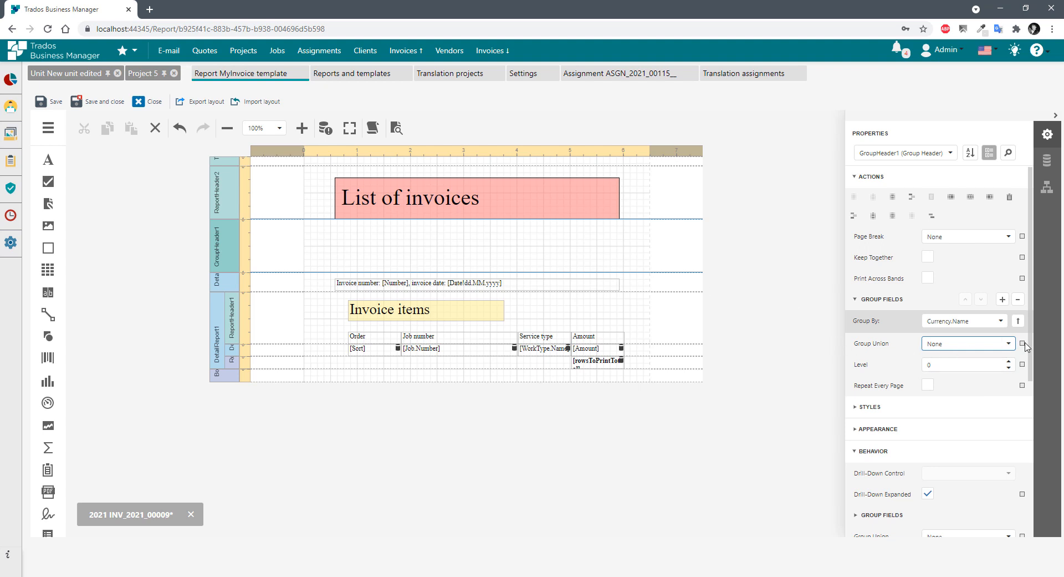
click(1001, 347)
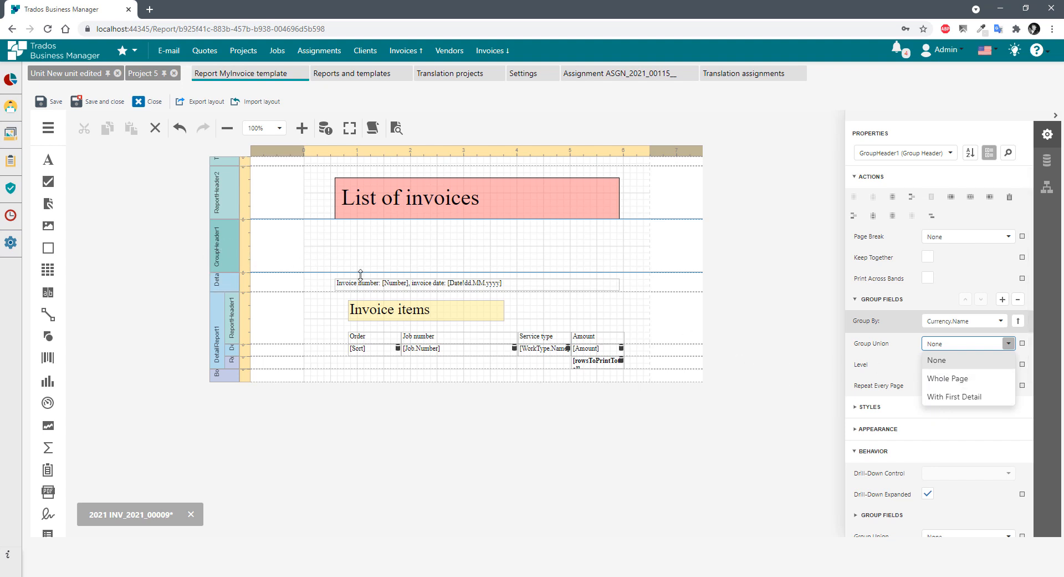
click(218, 284)
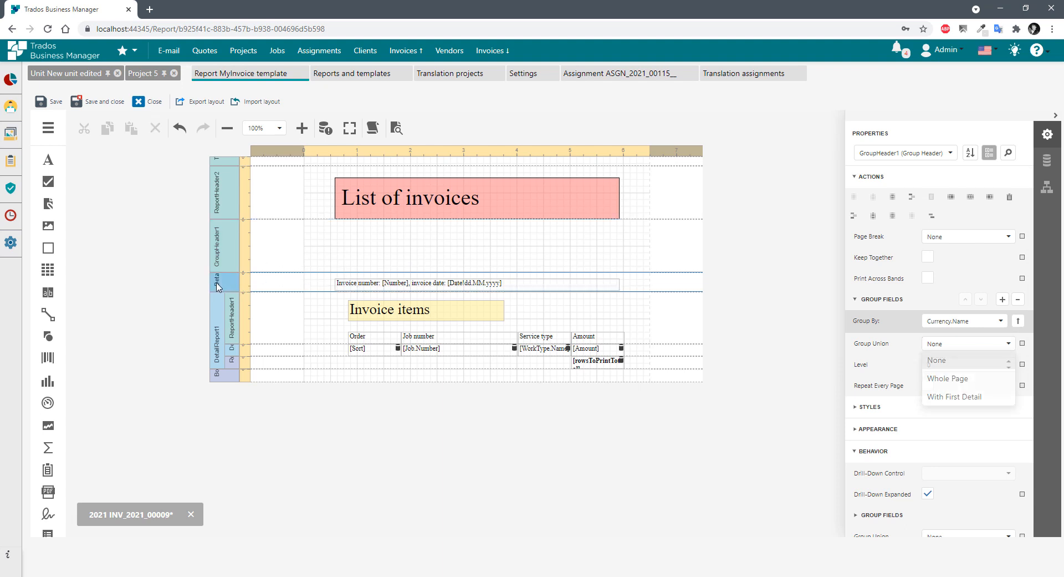
click(232, 255)
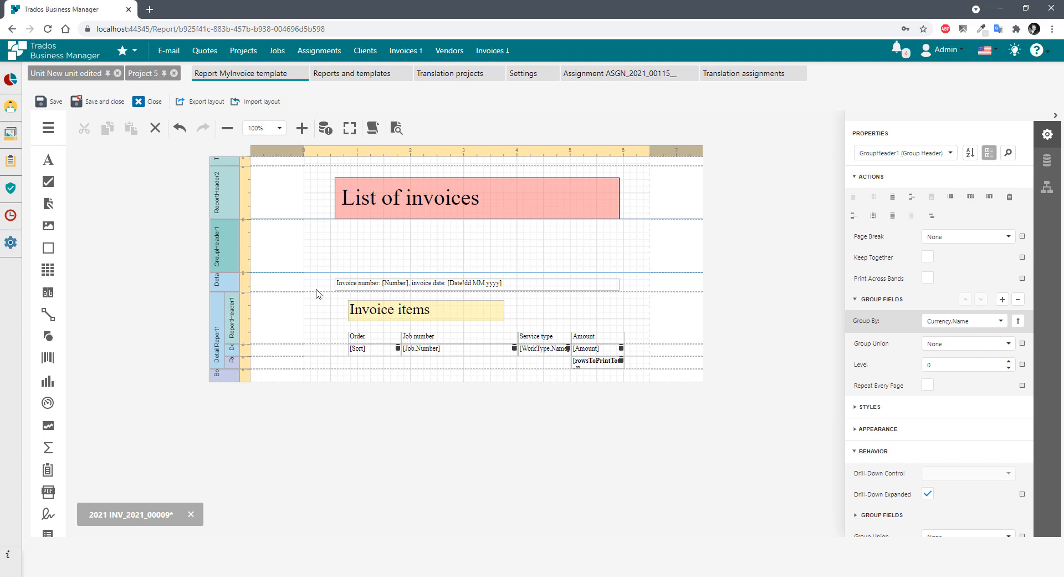
Place the Currency Name field from Invoice1 in the group header band, just below the List of invoices title.
click(215, 248)
click(221, 231)
click(1048, 160)
scroll(854, 229, up, 5)
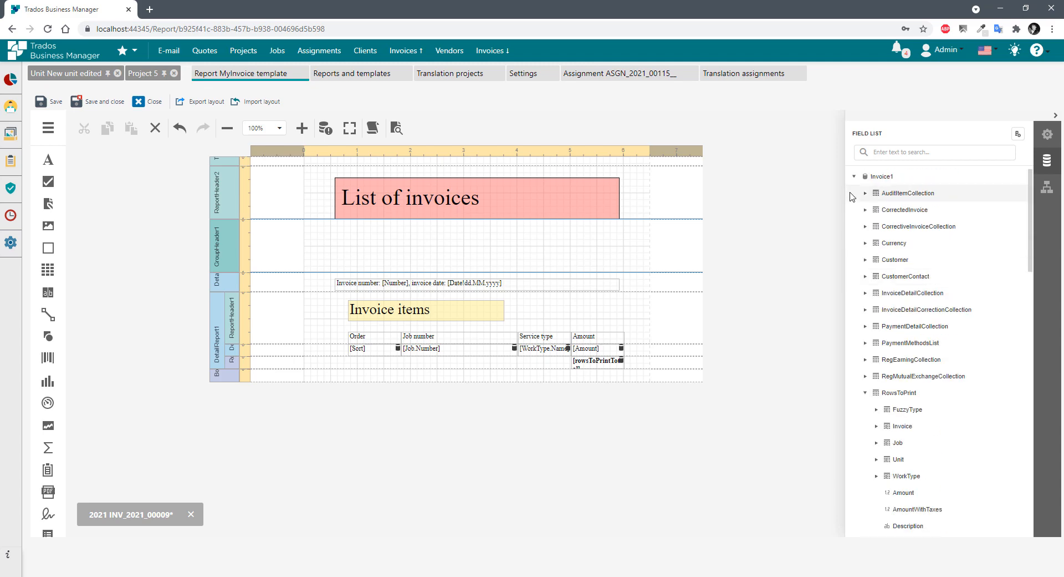
click(865, 243)
drag(903, 300, 334, 232)
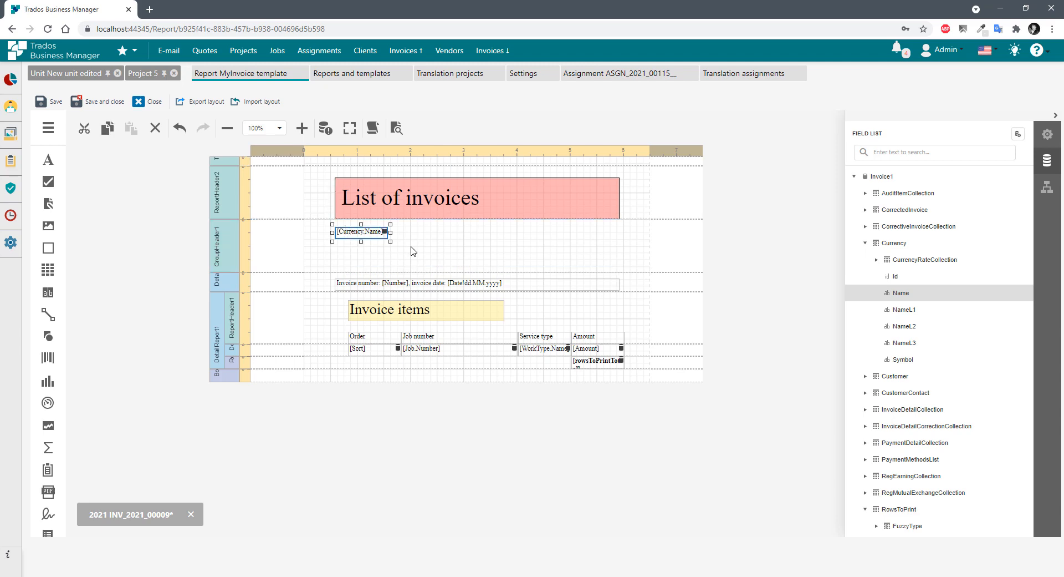
Give the Currency Name label a light green background, rgba(162, 255, 156) with alpha 0.83.
click(1047, 134)
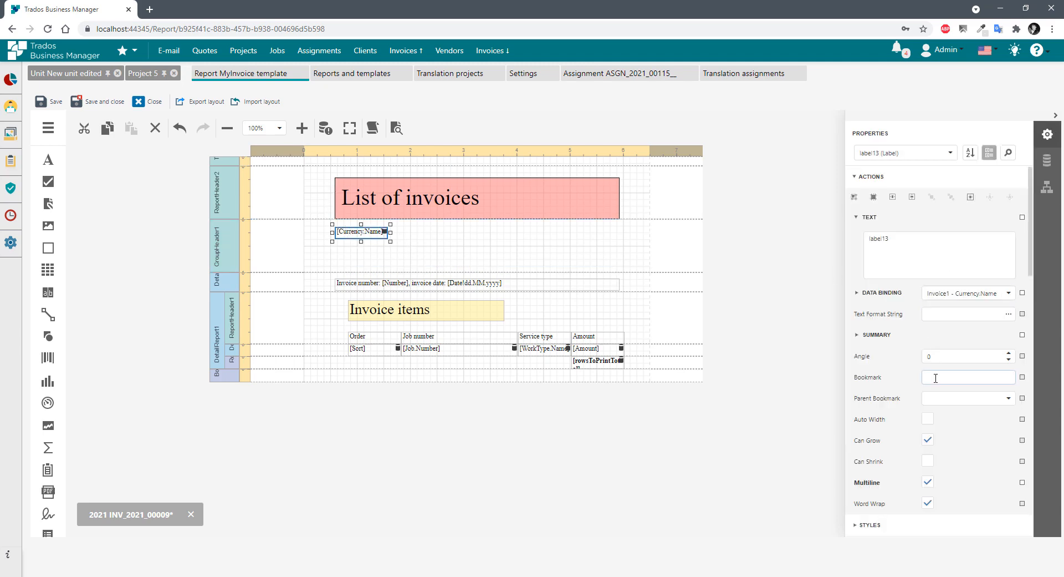
scroll(936, 373, down, 10)
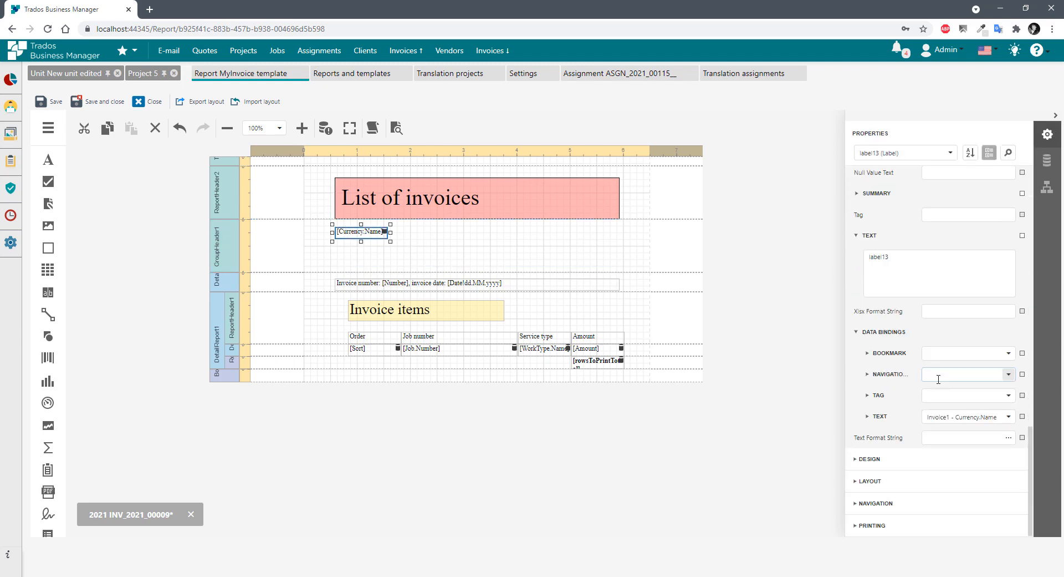
click(875, 459)
scroll(876, 443, up, 6)
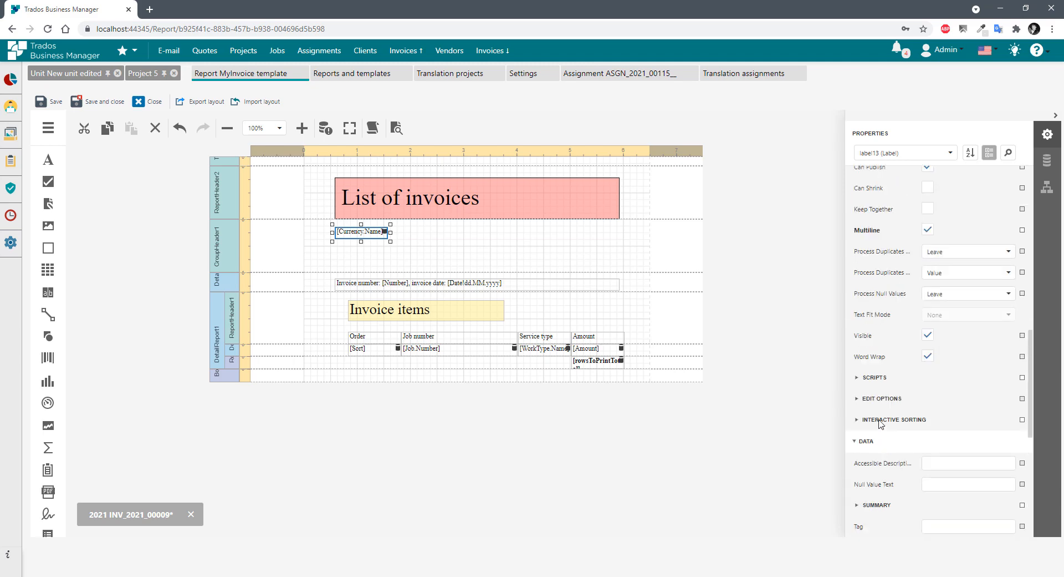
scroll(876, 238, up, 5)
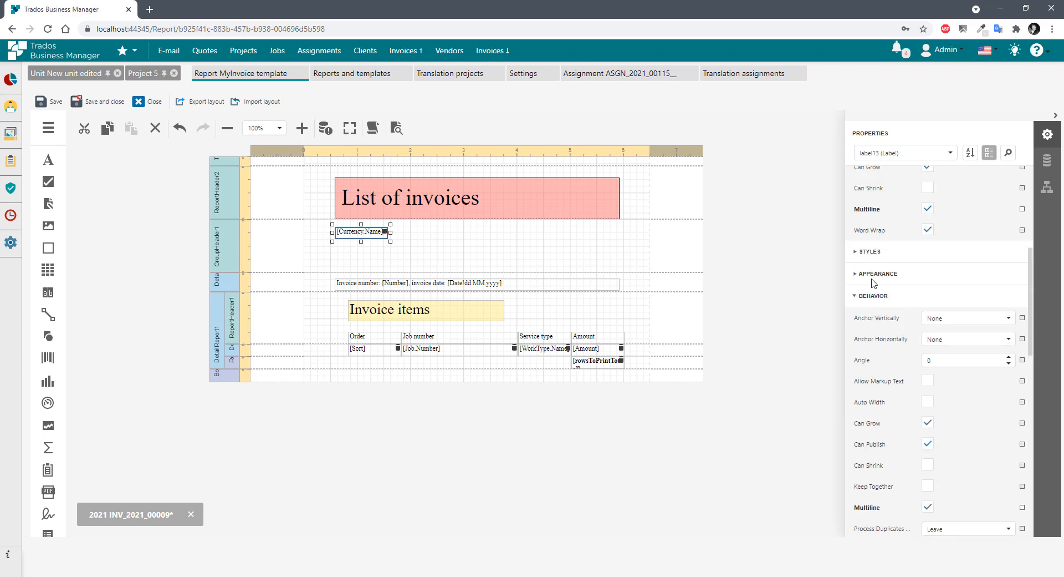
click(873, 281)
click(1009, 297)
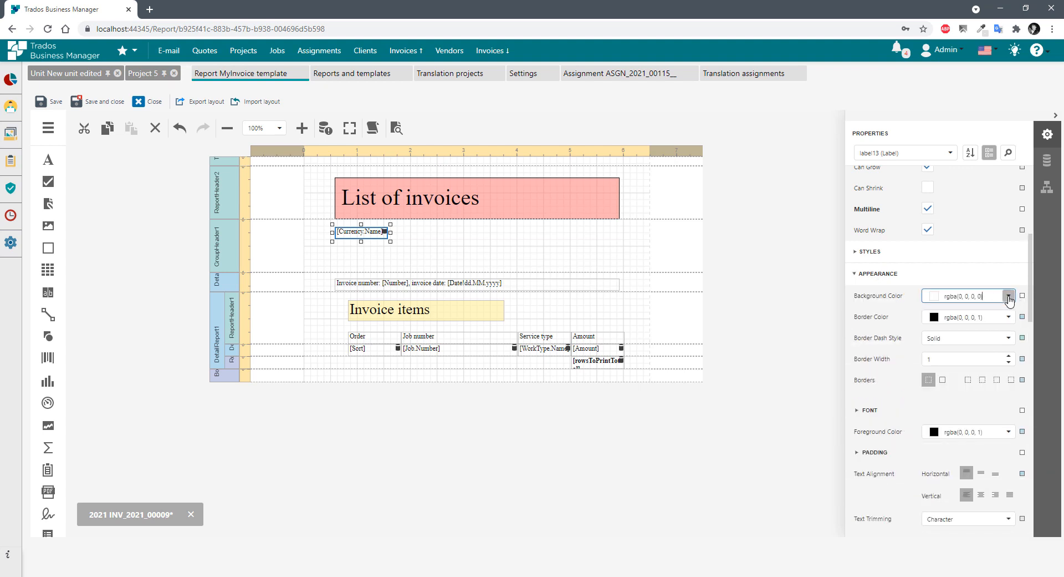
click(934, 409)
click(818, 298)
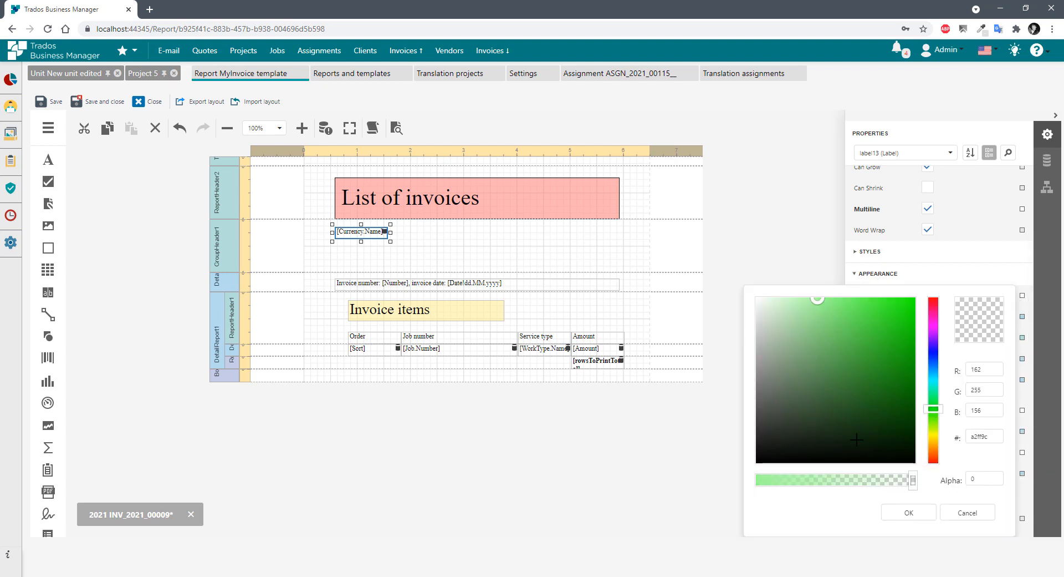
drag(800, 480, 785, 480)
click(929, 511)
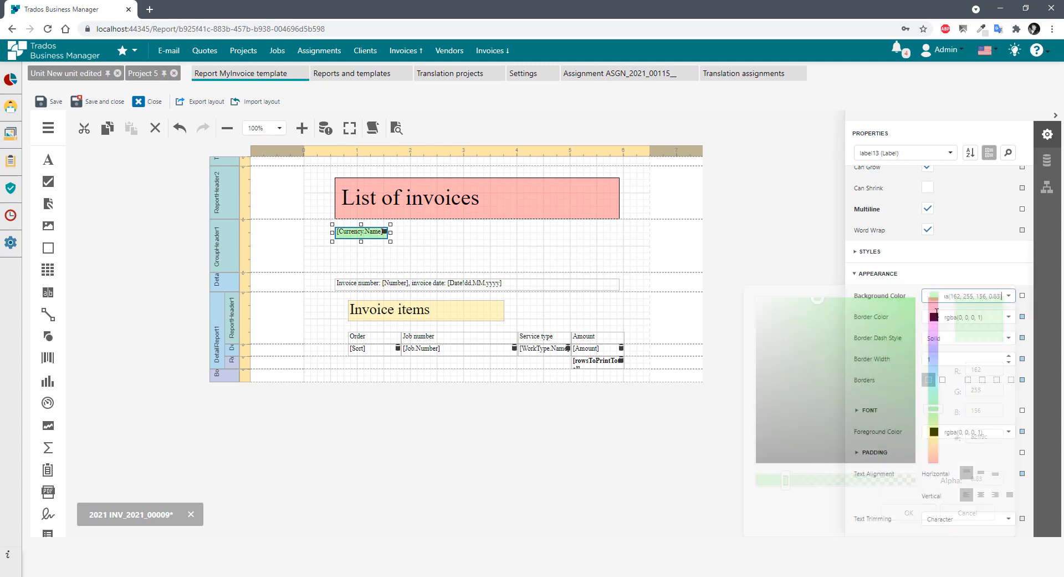
Set the Currency Name label's font size to 16 points.
click(870, 411)
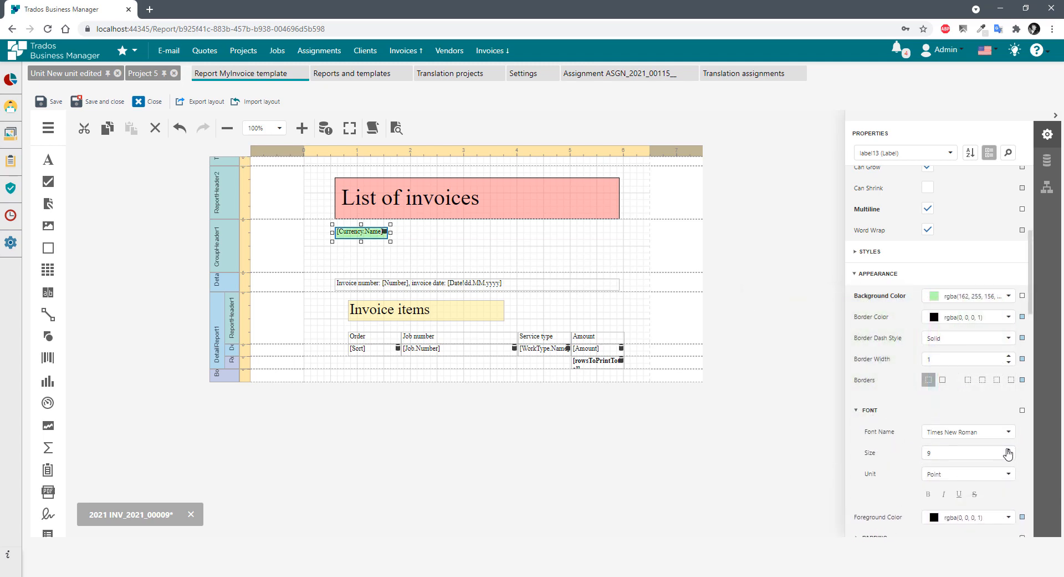
click(1009, 450)
click(1012, 450)
click(1012, 449)
click(1012, 450)
click(1012, 449)
click(1011, 449)
click(1011, 450)
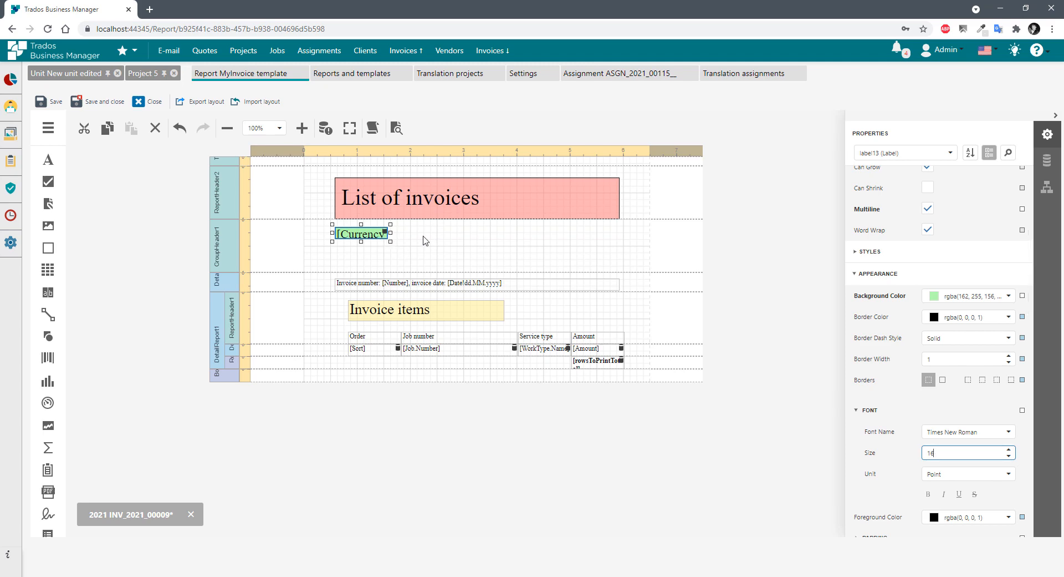
Set the Currency Name label's text format string to "Currency: {0}" and enlarge the label to fit its larger text.
scroll(909, 271, up, 5)
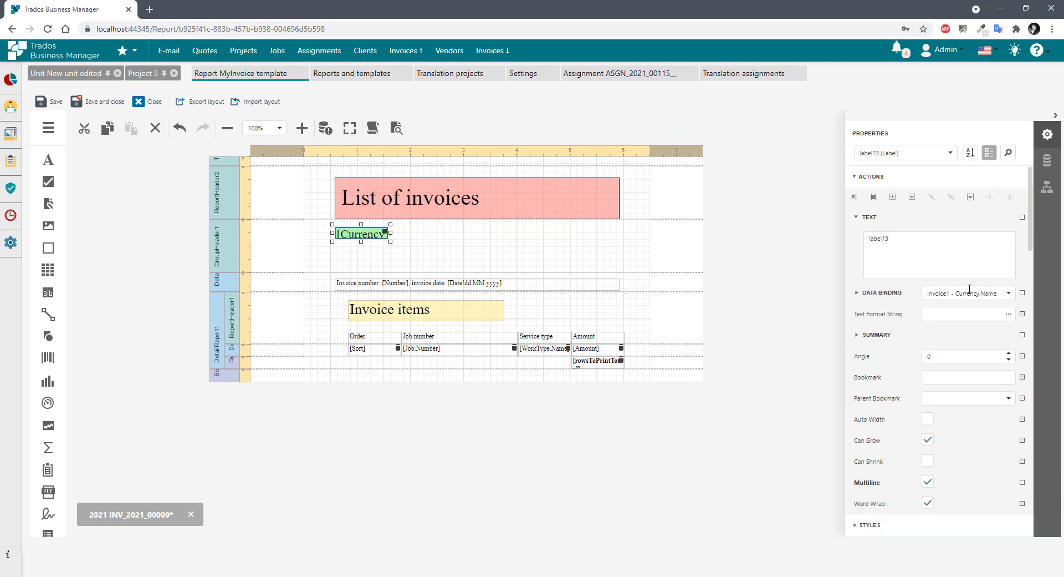
click(947, 311)
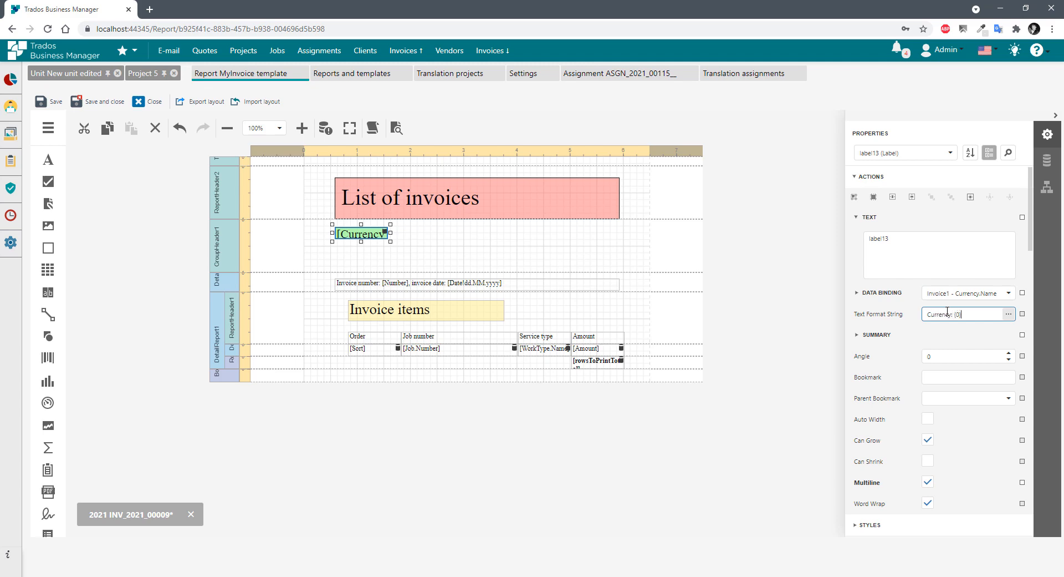
key(Return)
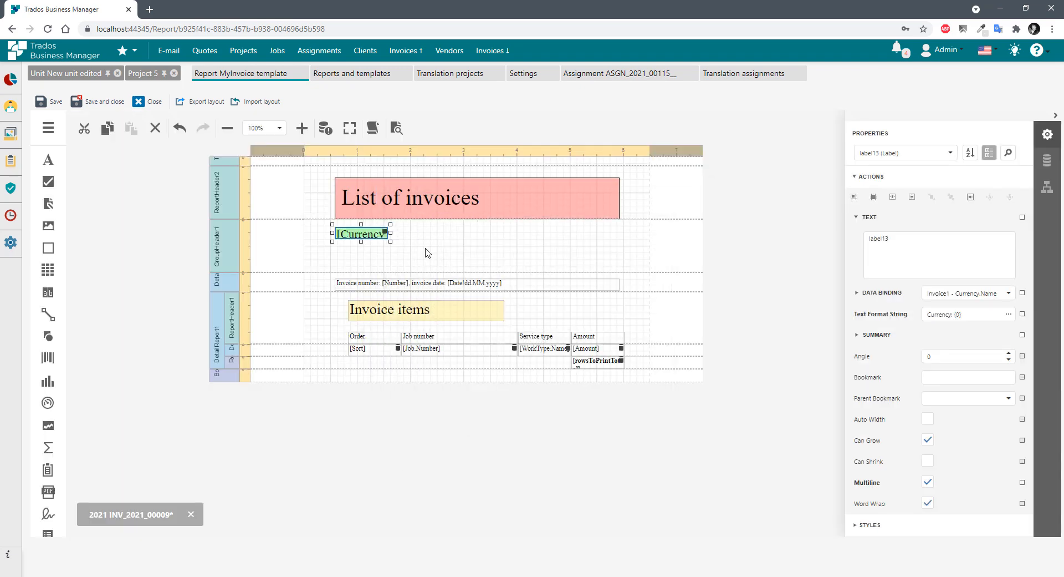
click(710, 183)
drag(390, 242, 451, 249)
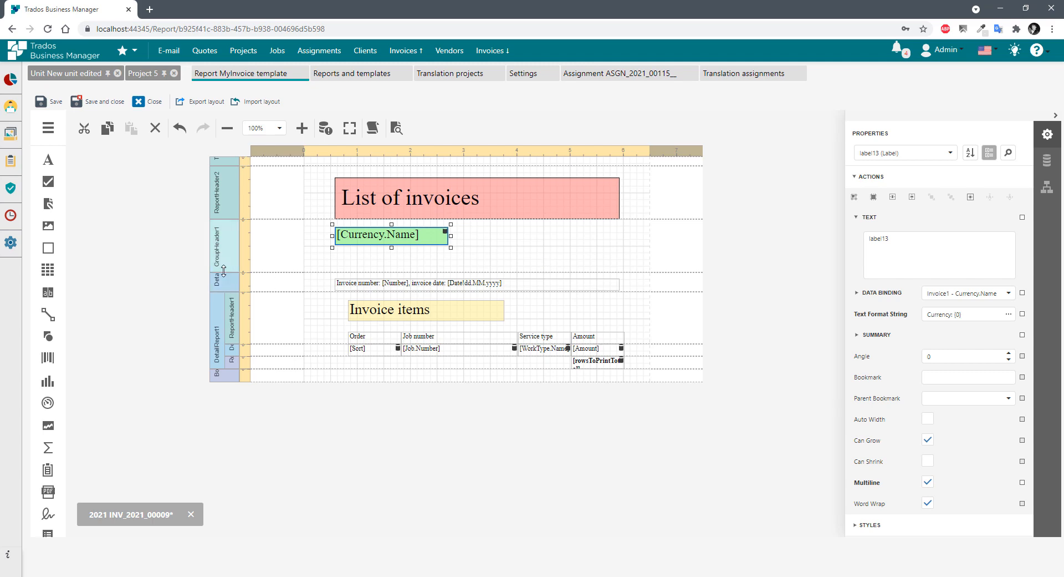
Shrink the group header band to the Currency Name label's height and indent the invoice number label to align with Invoice items.
drag(224, 272, 227, 235)
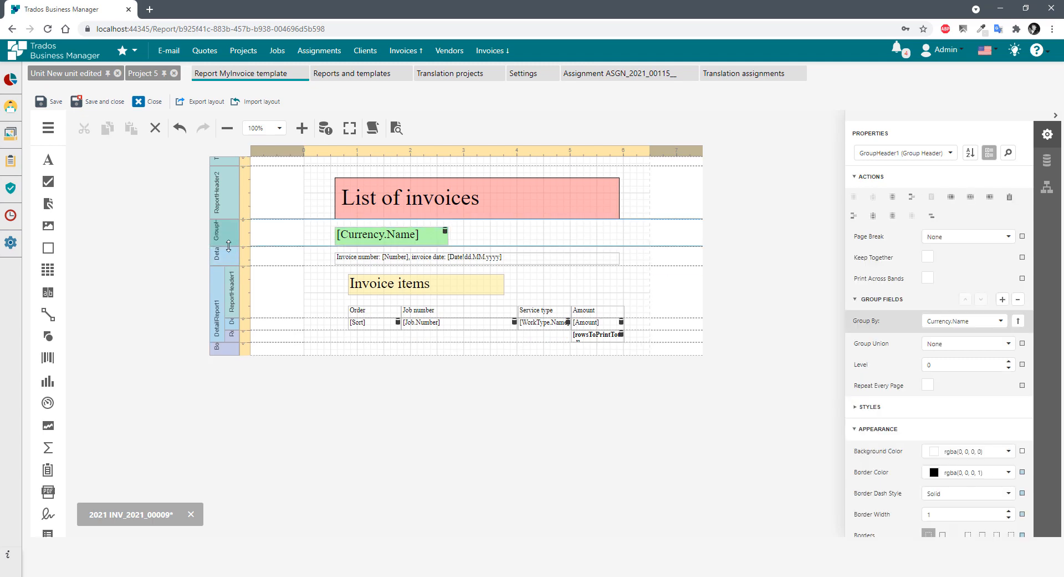
click(355, 259)
drag(385, 259, 397, 259)
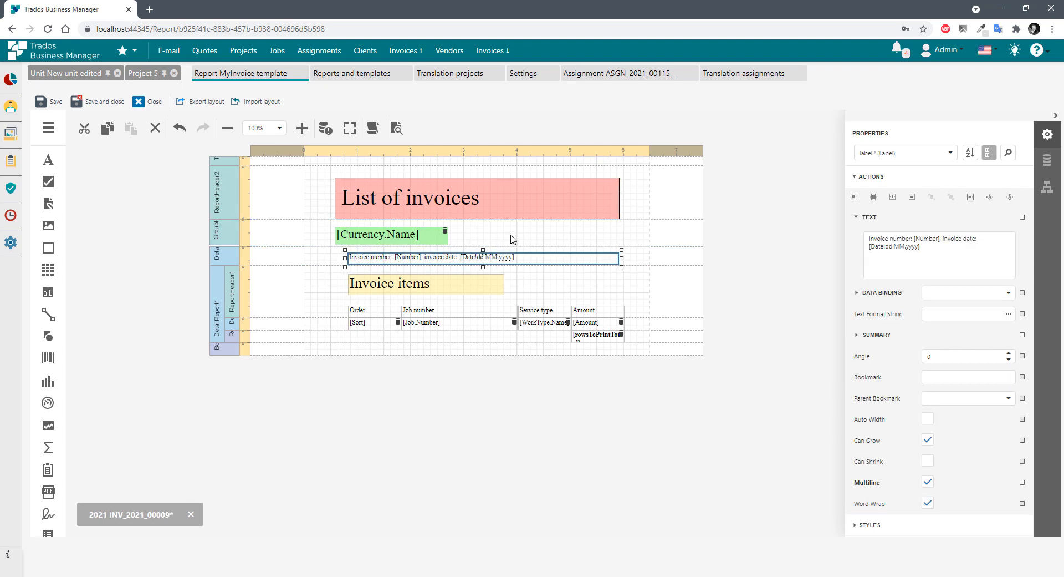
Preview the report with start date 6/21/2020 and examine the currency header and invoices across pages 1 to 3.
click(397, 128)
click(1004, 180)
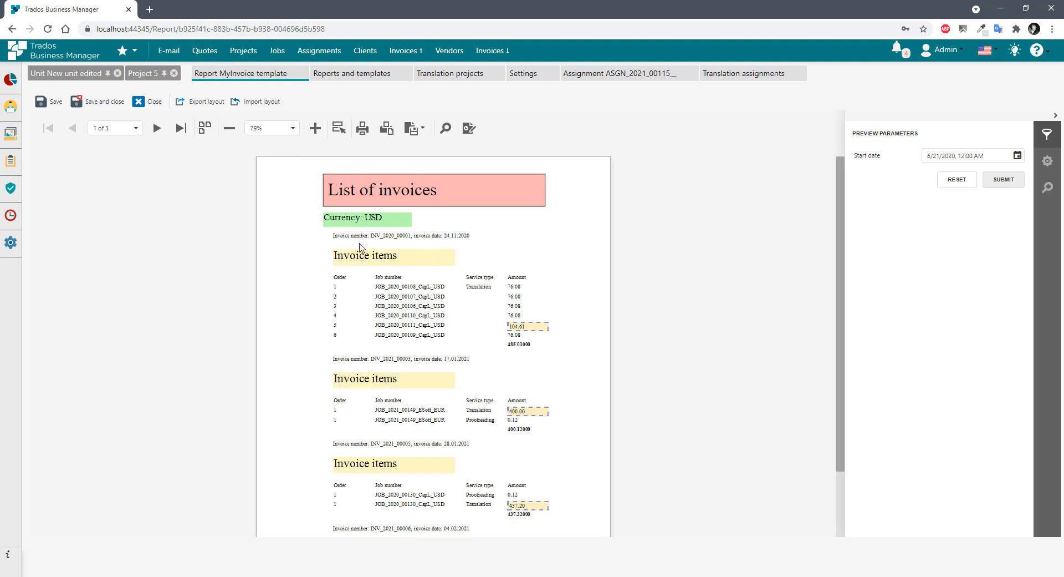
scroll(394, 334, down, 4)
scroll(314, 294, up, 2)
scroll(257, 190, up, 1)
click(157, 128)
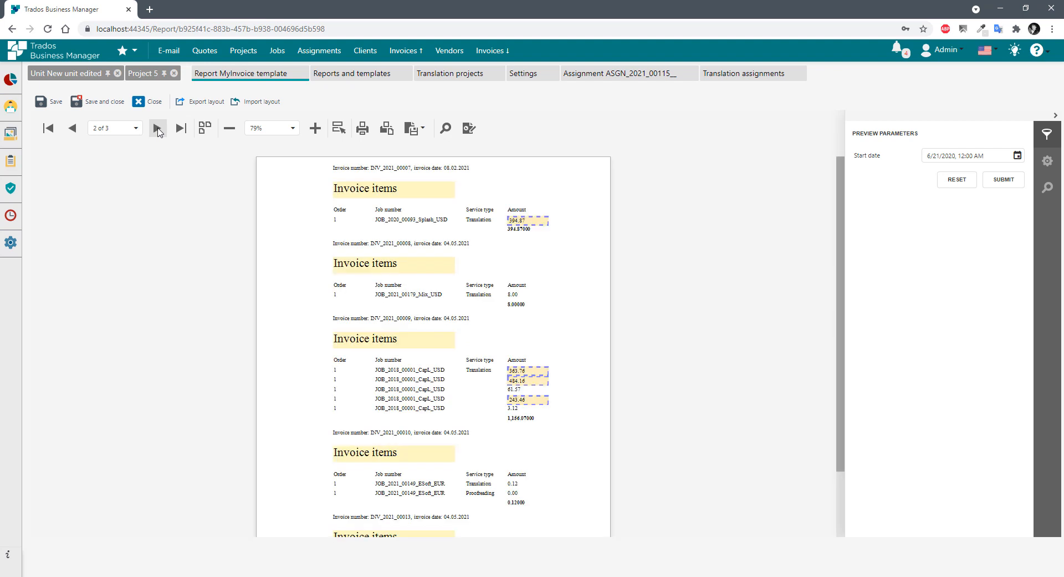
click(157, 129)
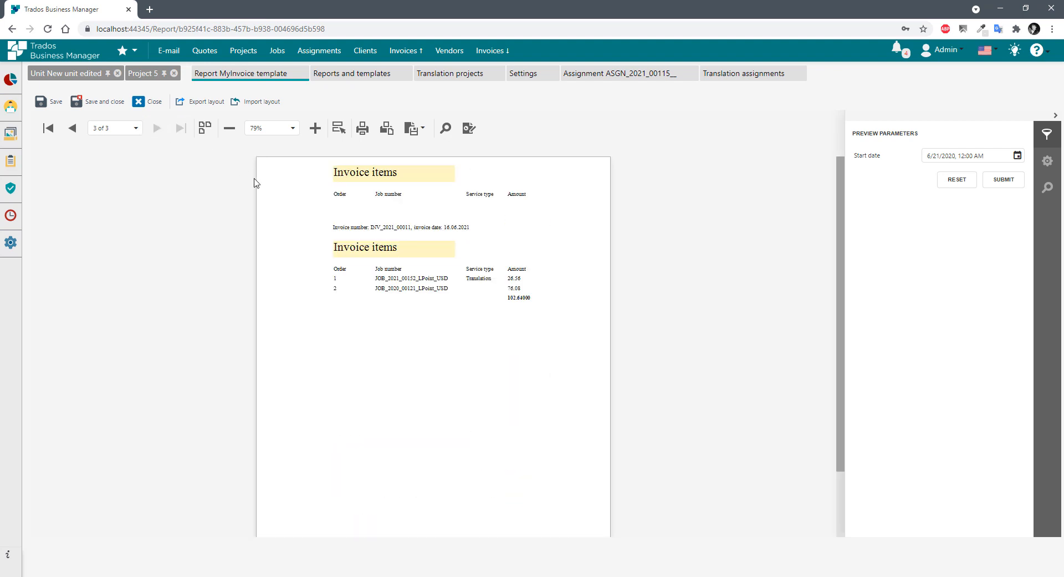
click(72, 128)
click(72, 128)
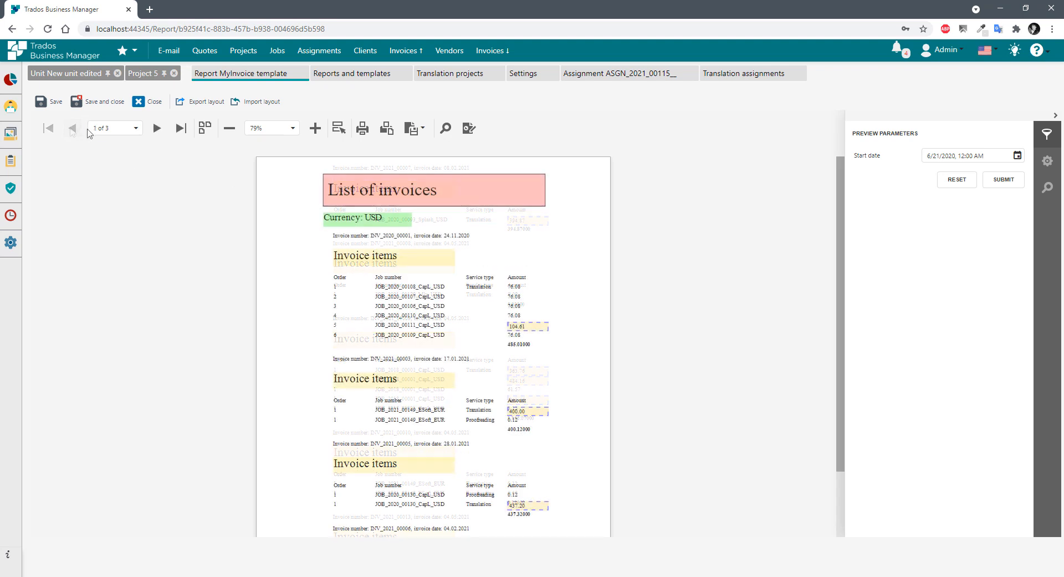
Regenerate the report preview with the start date set to 6/21/2018.
click(955, 157)
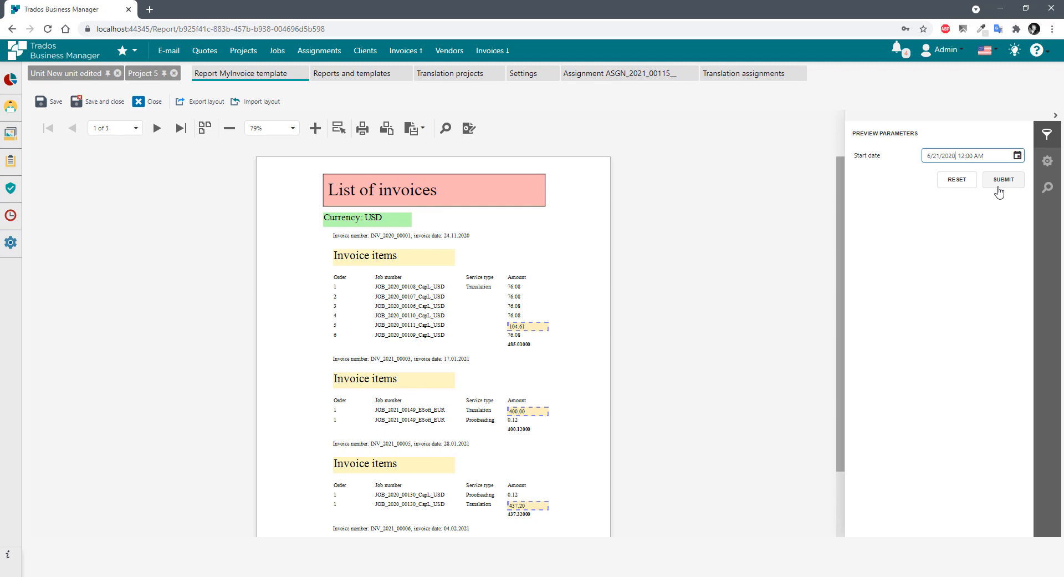
key(BackSpace)
text(8)
key(BackSpace)
key(BackSpace)
text(18)
click(1005, 183)
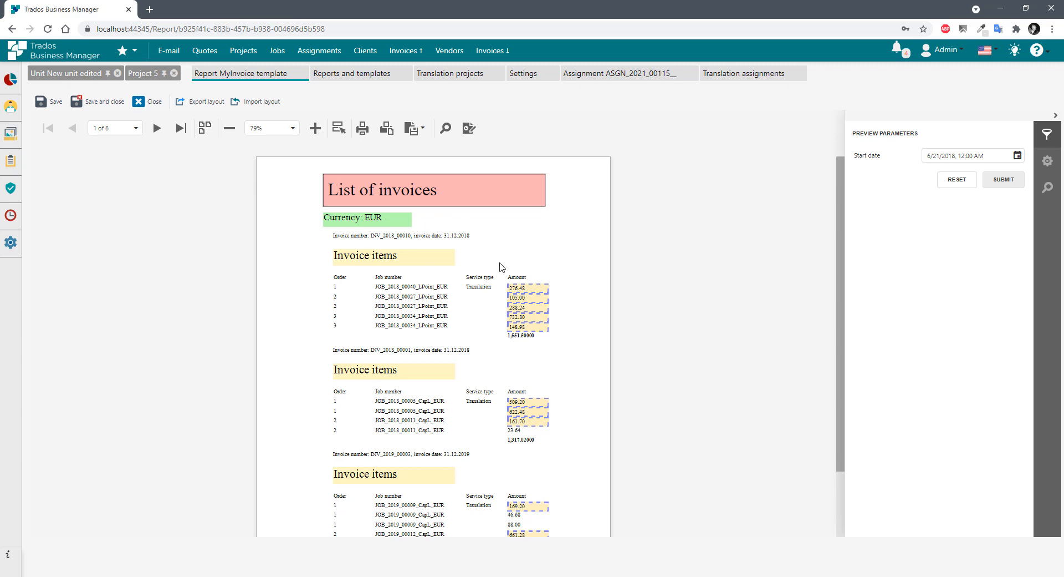
Examine how invoices are grouped under the currency headers across pages 1 to 3 of the preview, and return to the designer.
scroll(408, 344, down, 3)
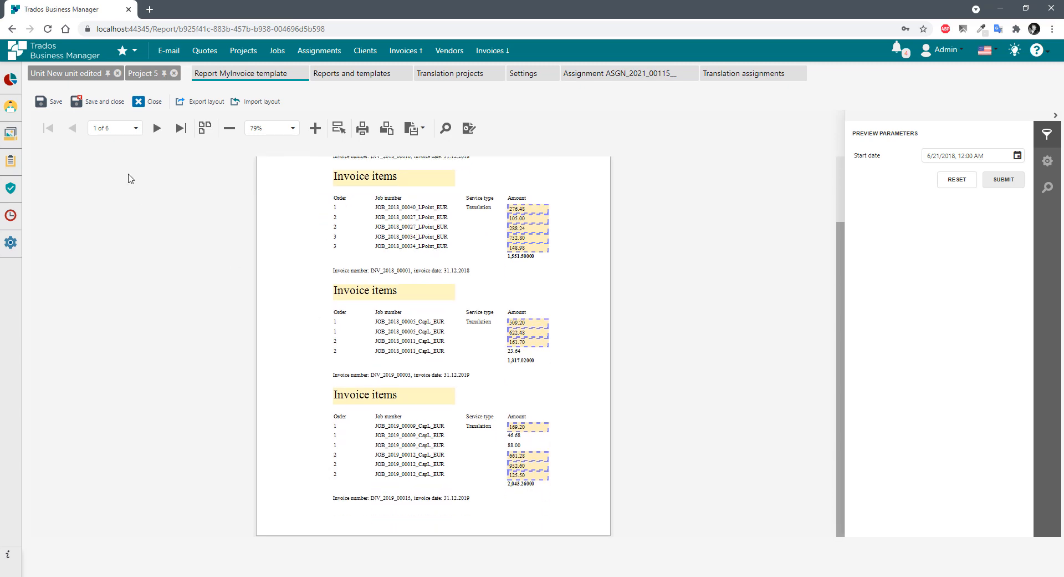
click(157, 129)
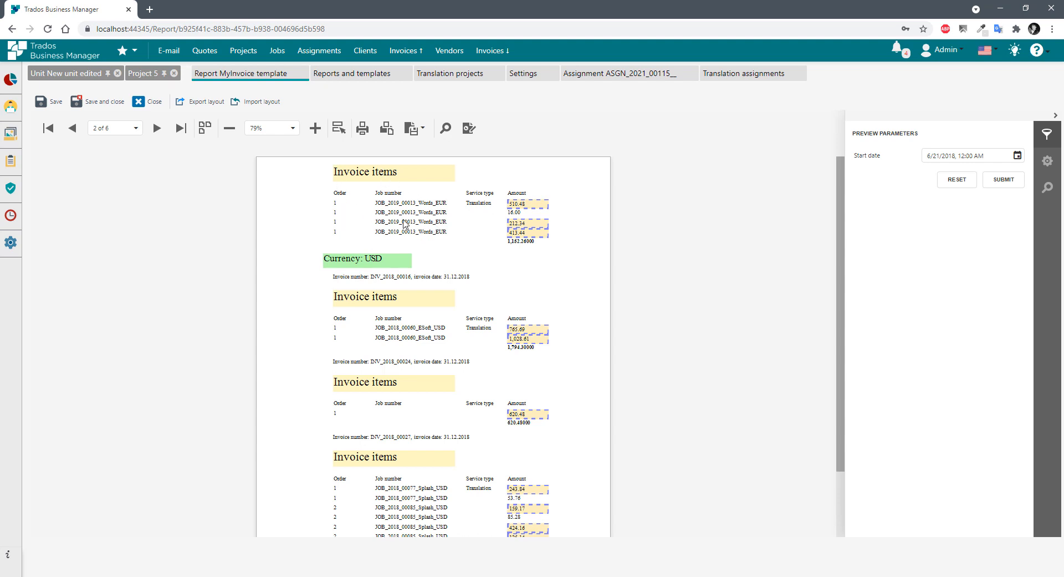
click(393, 264)
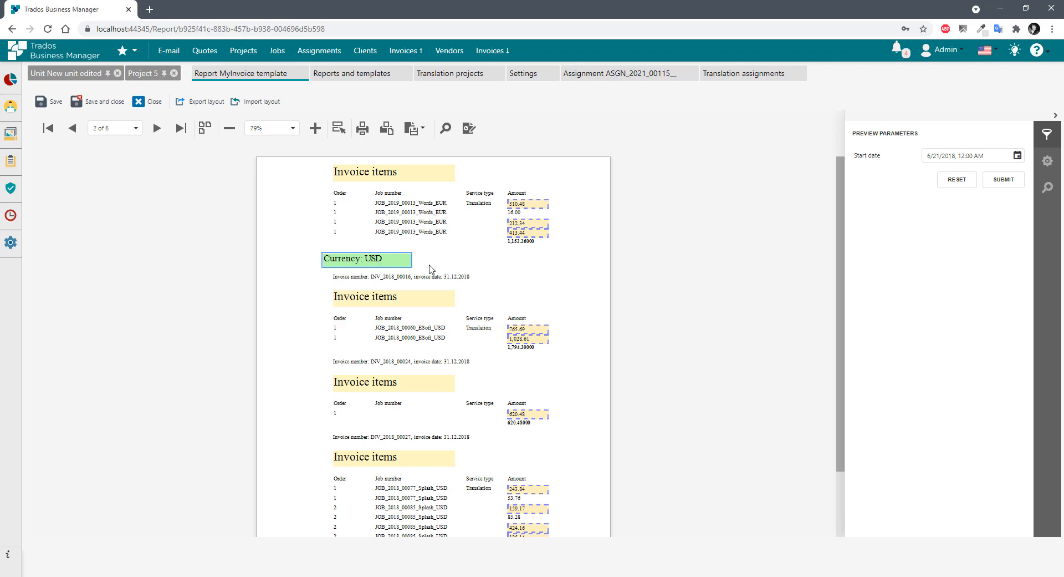
scroll(439, 434, down, 1)
click(157, 130)
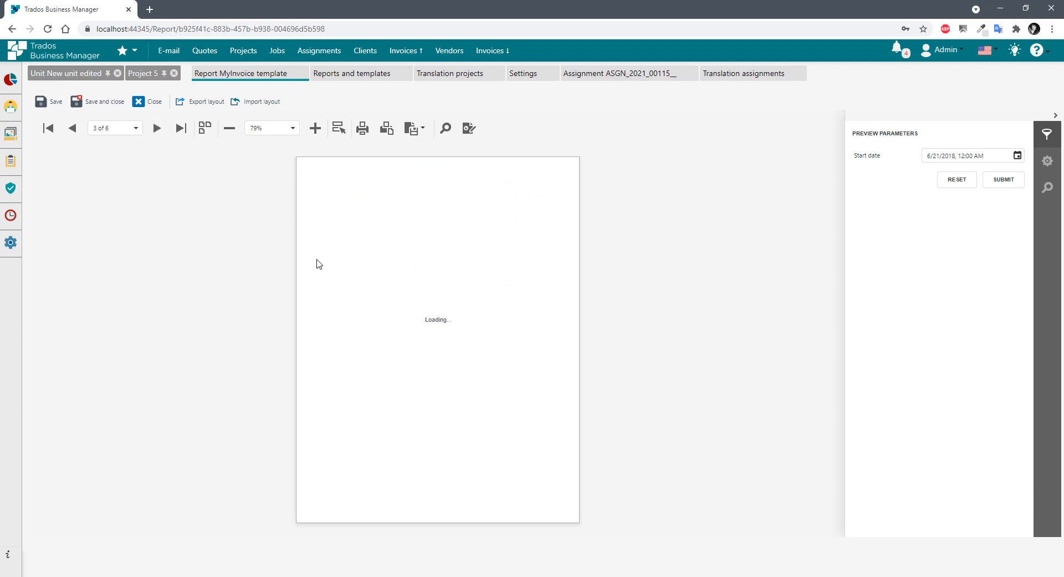
scroll(440, 402, down, 1)
scroll(283, 311, up, 1)
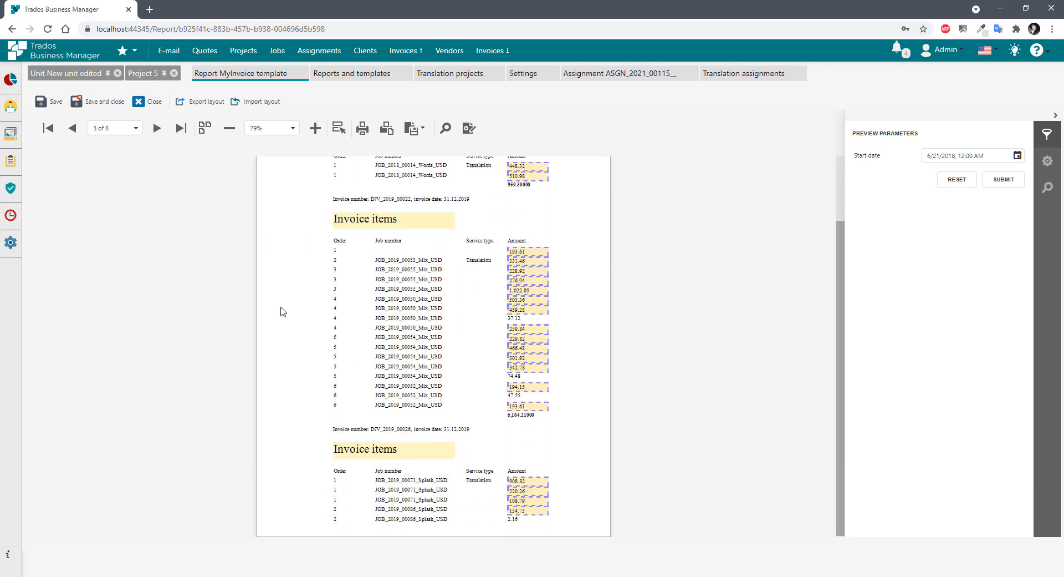
click(72, 129)
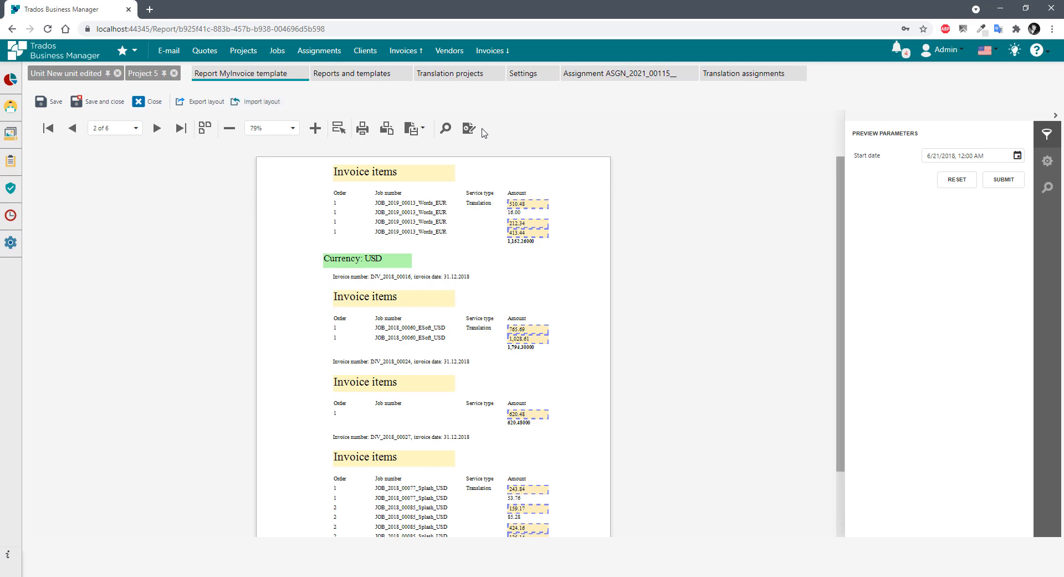
click(469, 129)
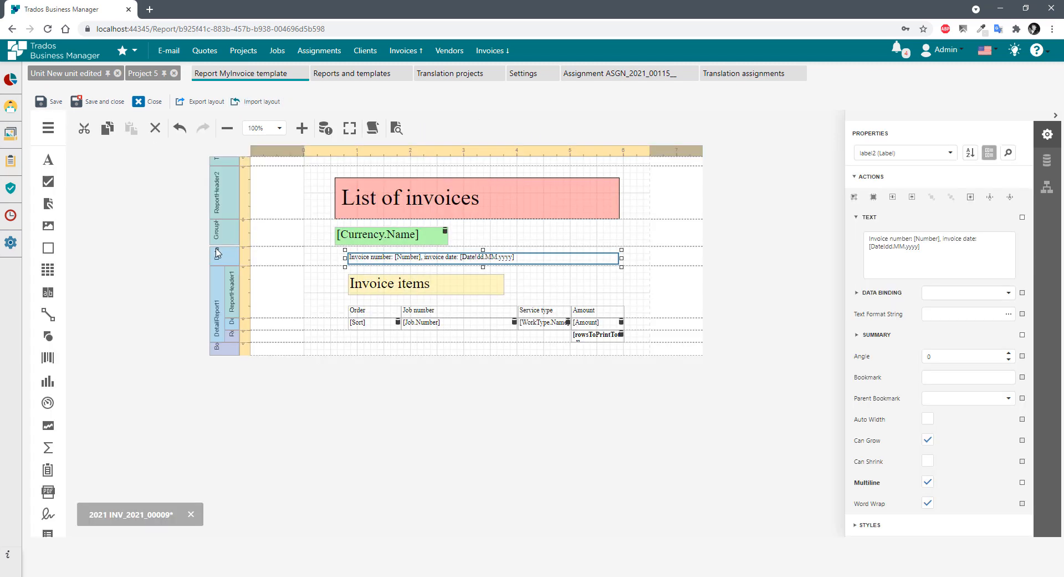
Insert a group footer band for the currency group, below the DetailReport1 band.
click(218, 233)
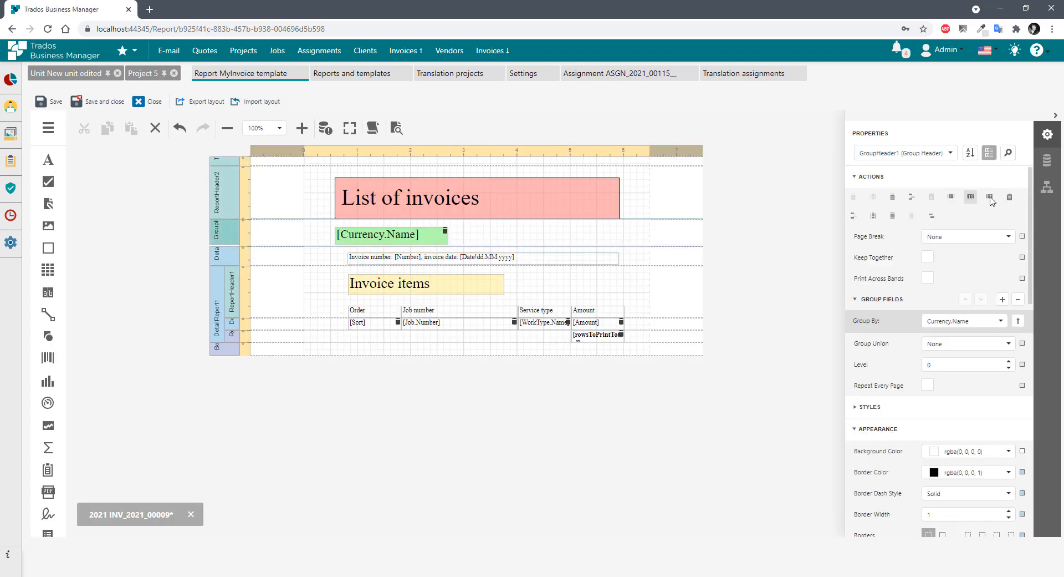
click(854, 215)
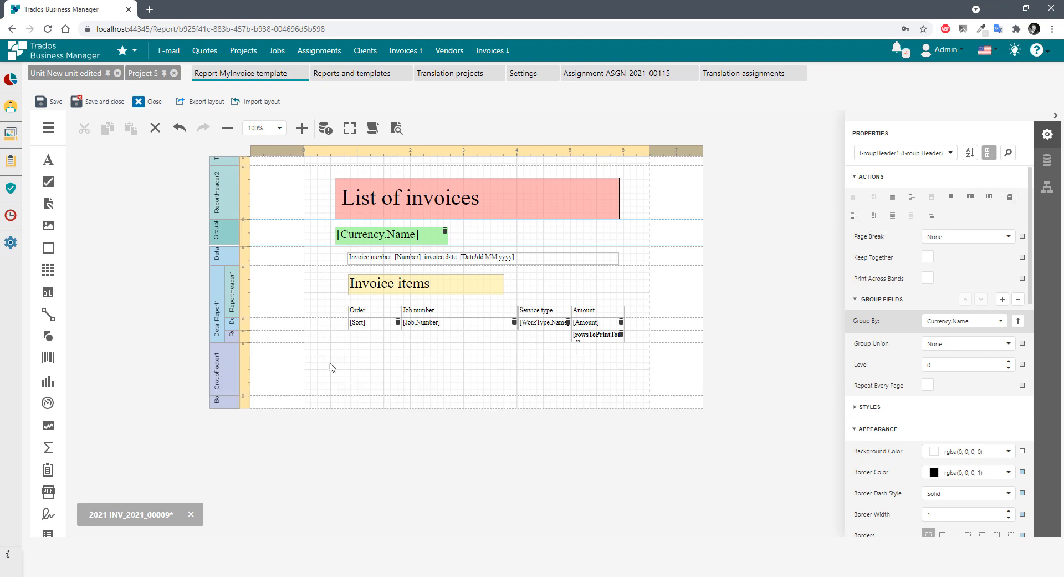
click(227, 372)
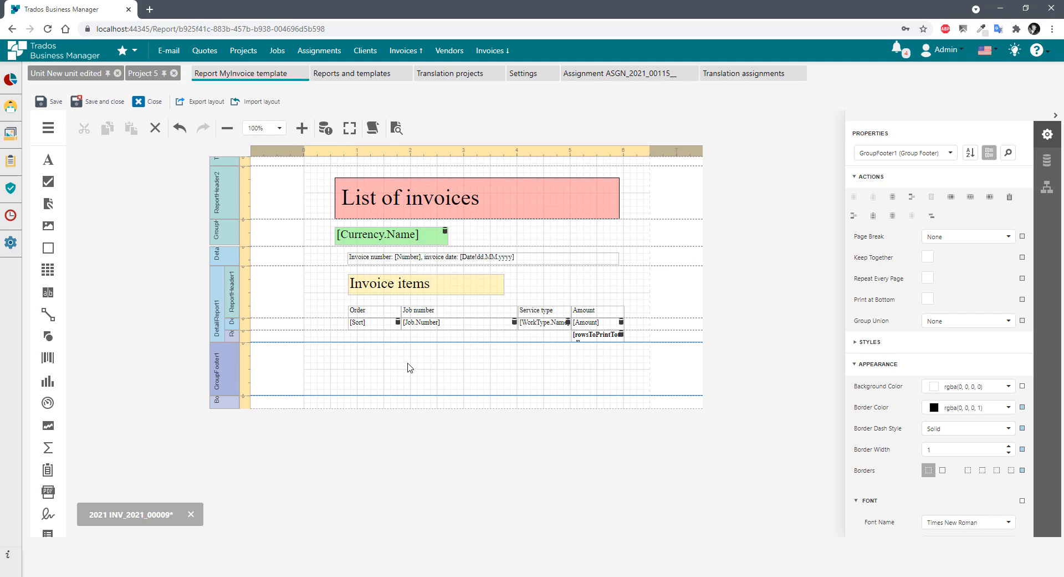
click(216, 232)
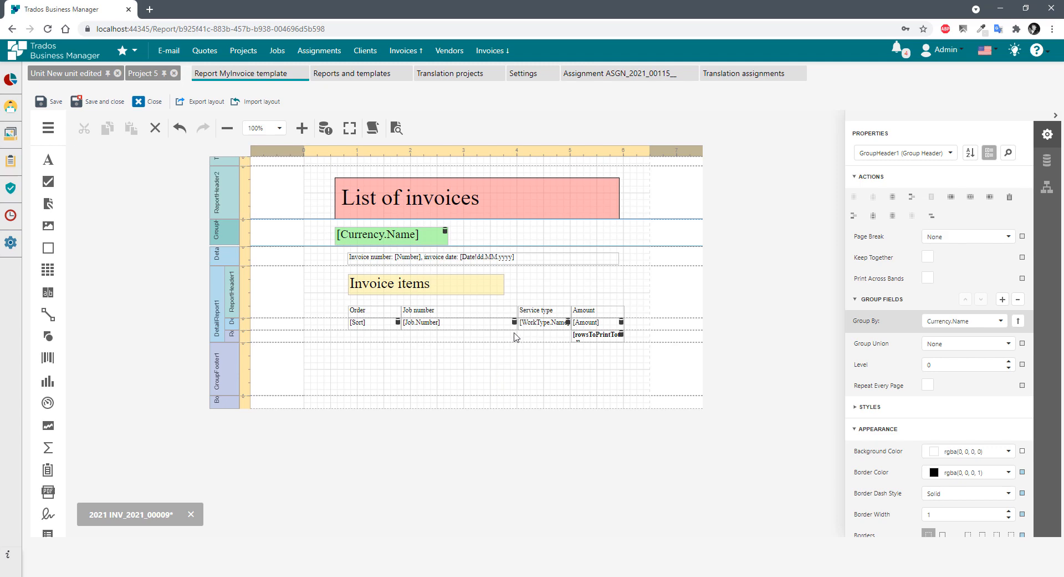
Delete the DetailReport1 band with its invoice items table and total from the report.
click(595, 341)
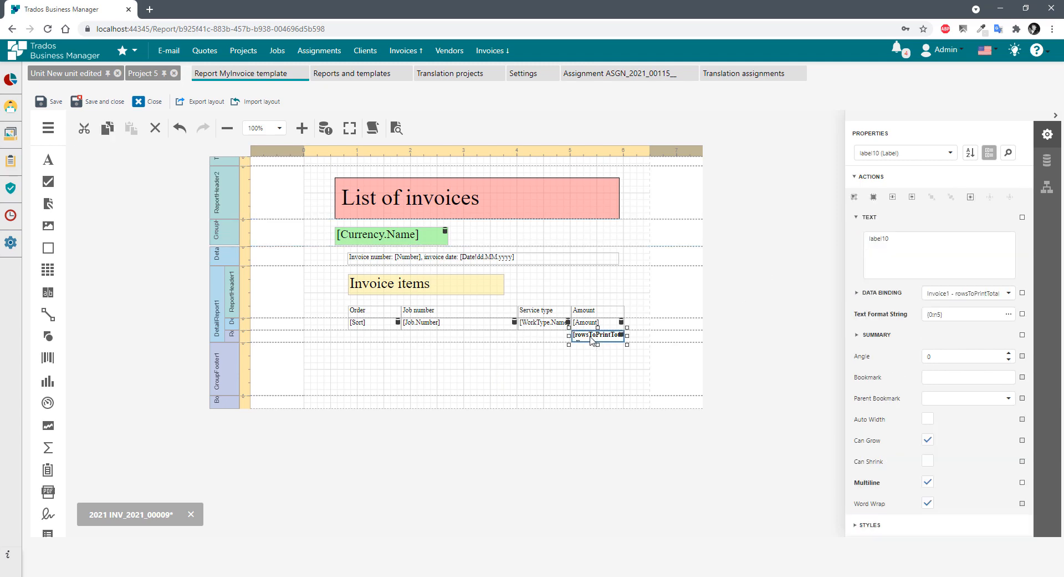
click(397, 361)
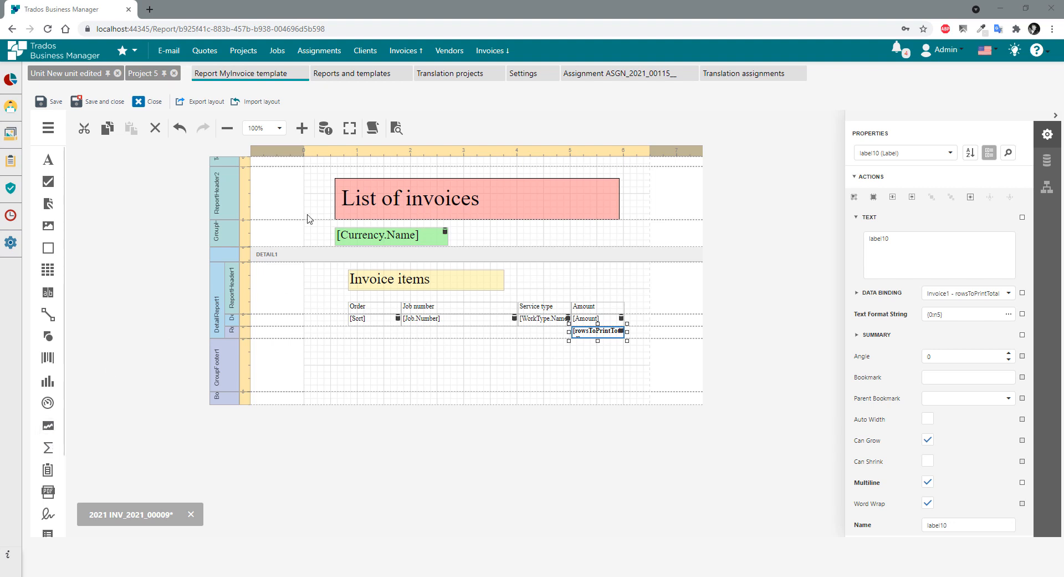
click(218, 308)
key(Delete)
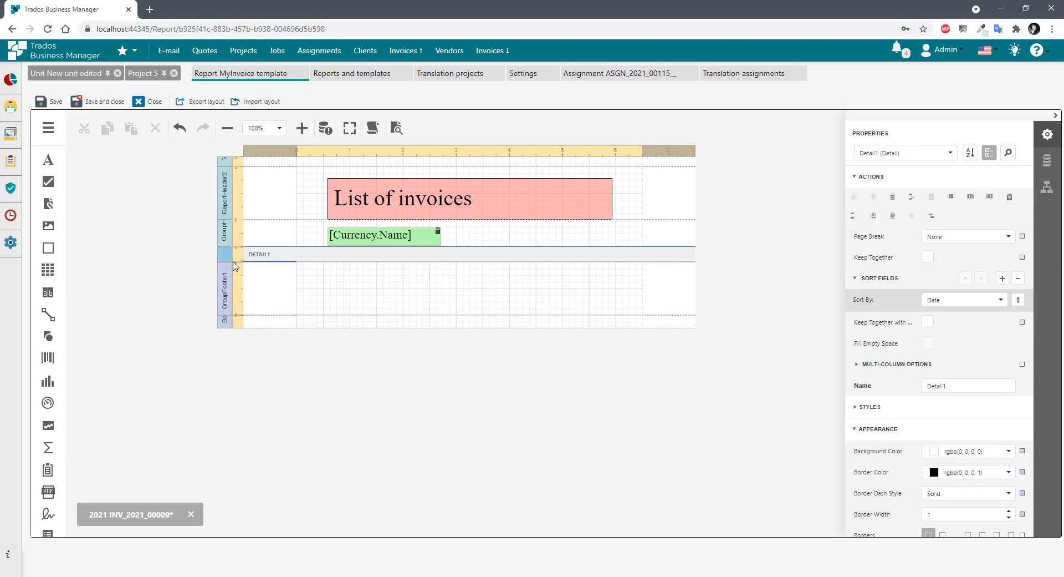
Delete the group footer band, the currency group header band and the List of invoices label from the report.
click(226, 286)
key(Delete)
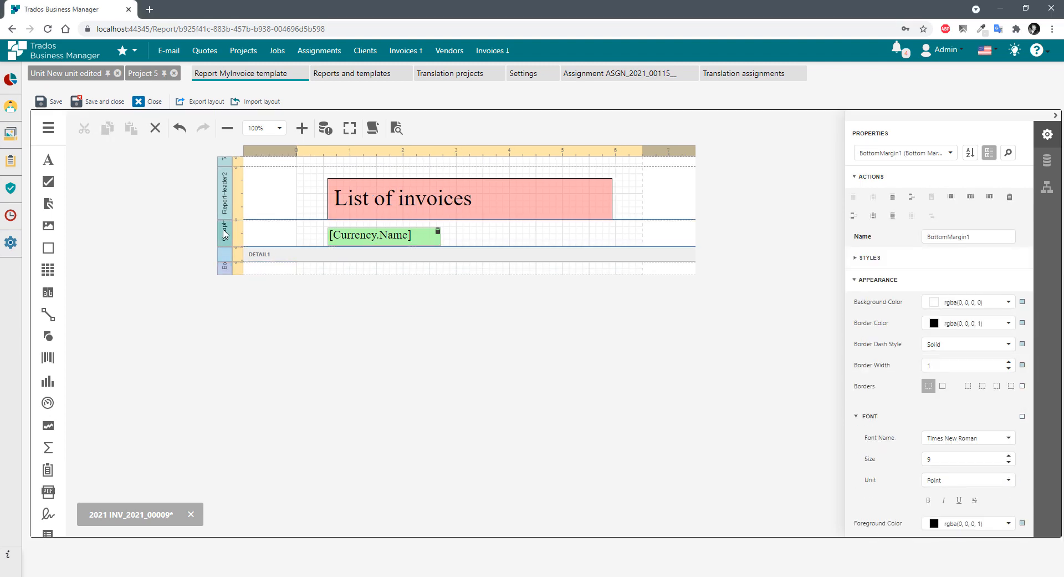
click(225, 233)
key(Delete)
click(399, 211)
key(Delete)
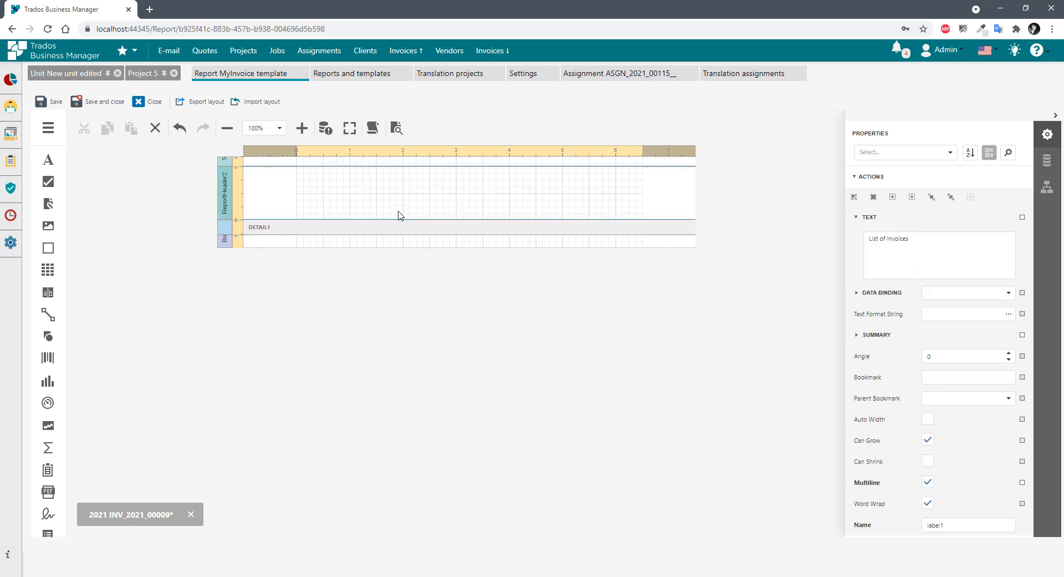
Enlarge the ReportHeader2 band to about 3.6 inches high and add a chart that fills the whole band.
double_click(224, 218)
double_click(225, 173)
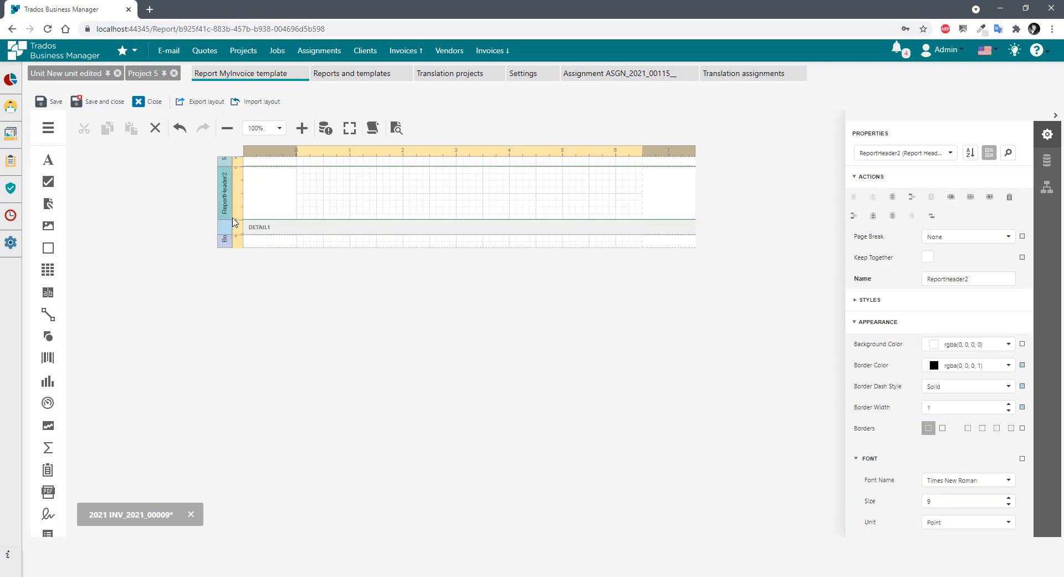
drag(226, 218, 227, 359)
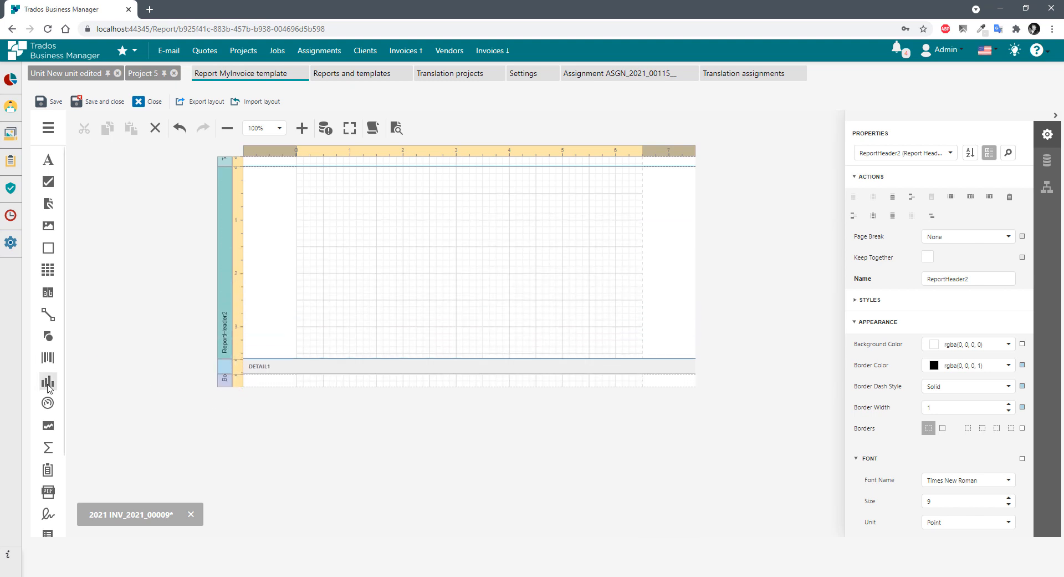
drag(48, 380, 327, 176)
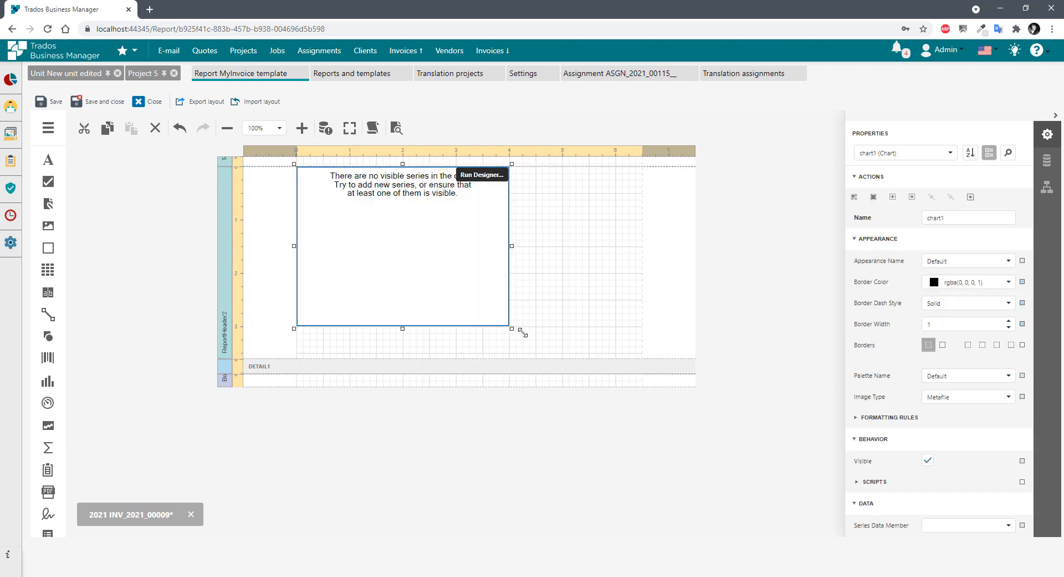
drag(521, 331, 651, 361)
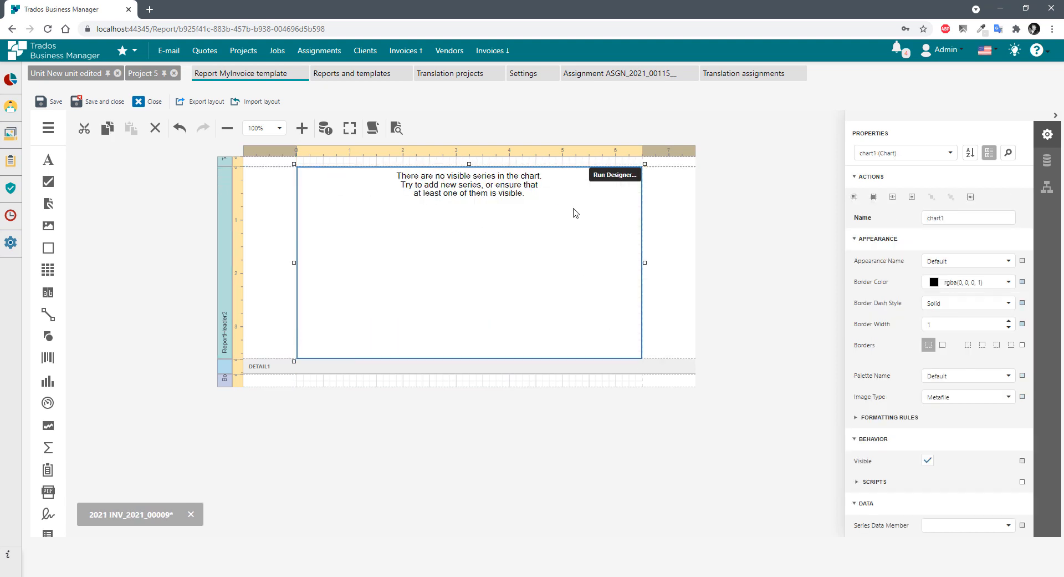
Open the new chart in the Chart Designer and set its data source to Invoice1.
click(609, 176)
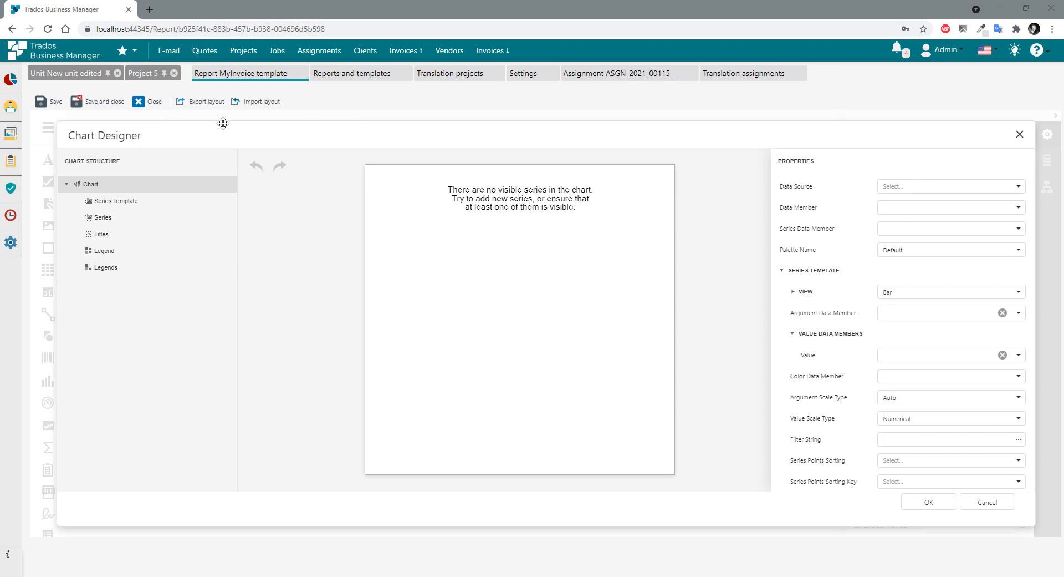
scroll(894, 294, down, 5)
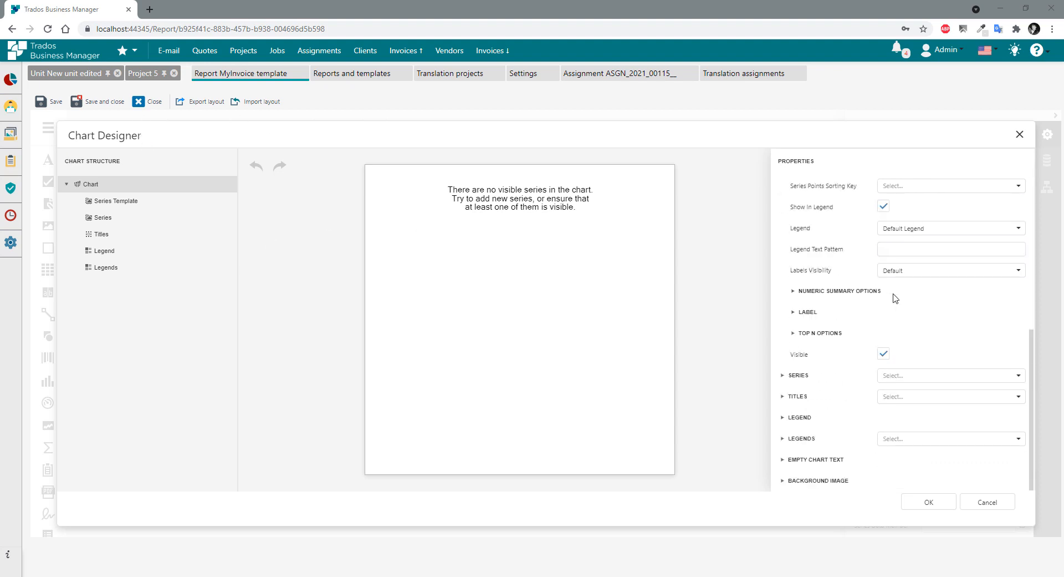
scroll(893, 294, up, 5)
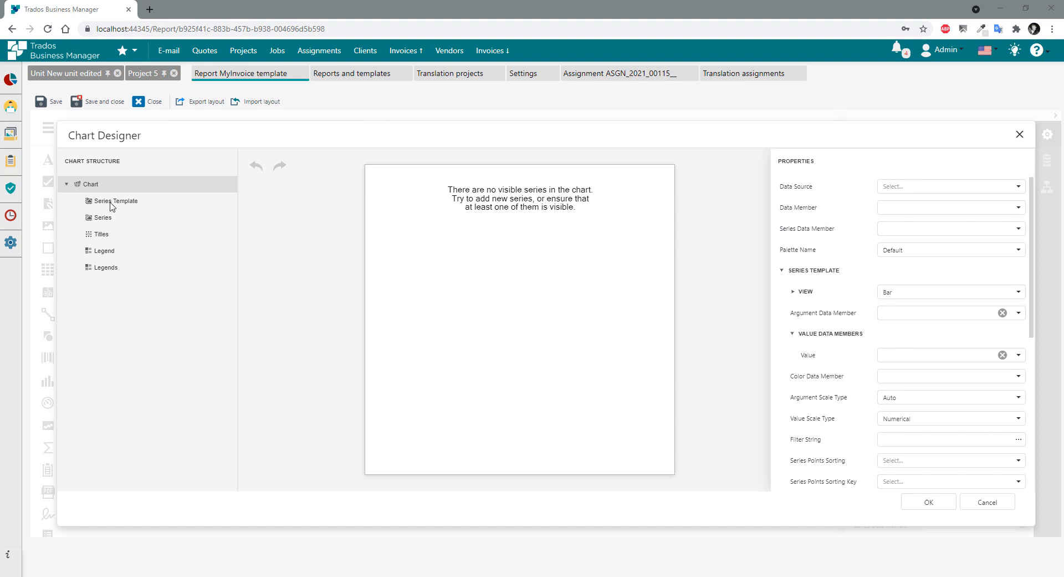
click(1018, 292)
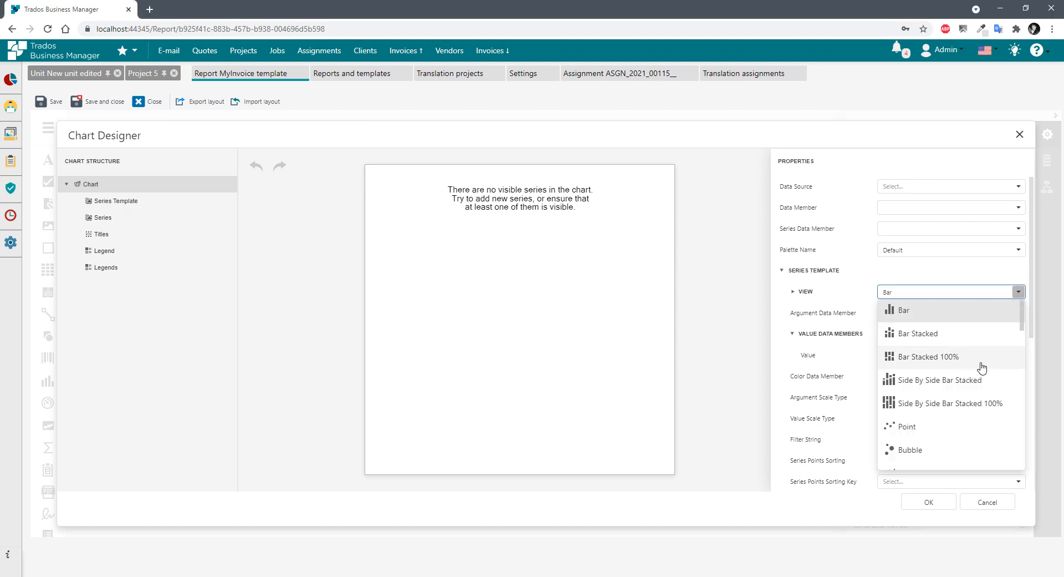
drag(1023, 328, 1023, 288)
click(992, 269)
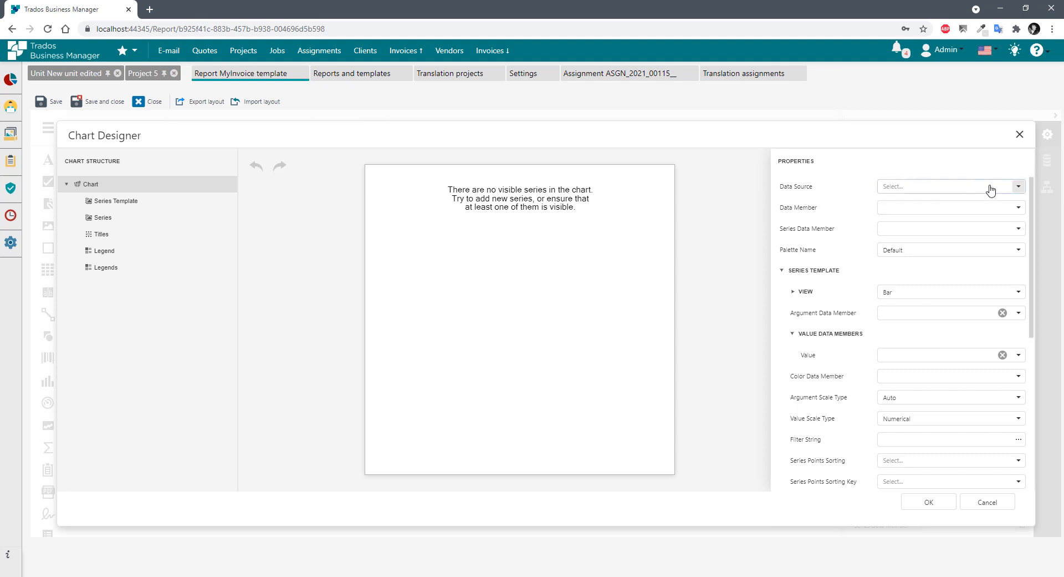
click(1018, 186)
click(893, 204)
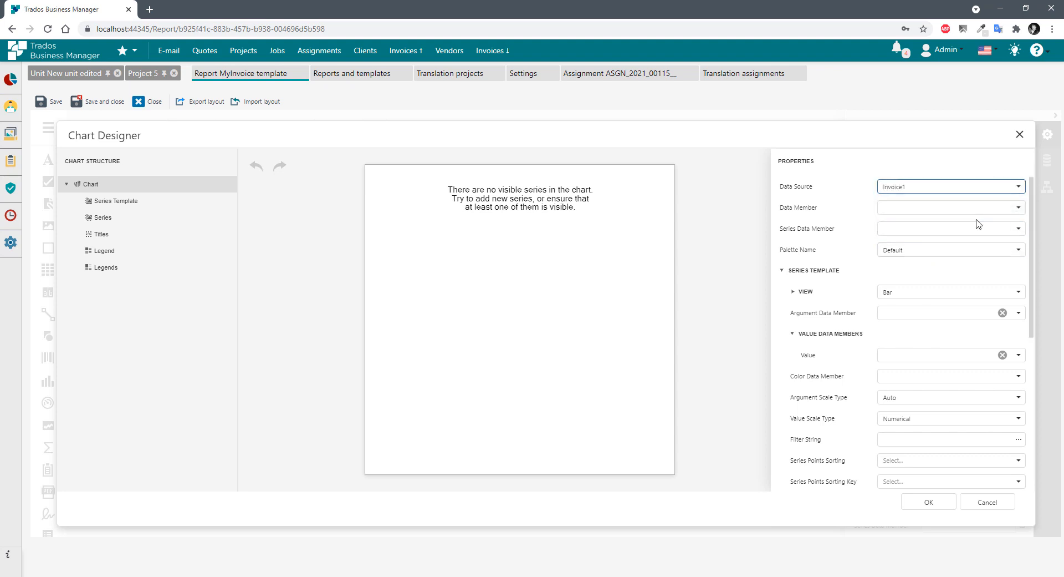
Set the chart's series data member to the customer's Name field (Customer.Name).
click(1019, 228)
click(1018, 228)
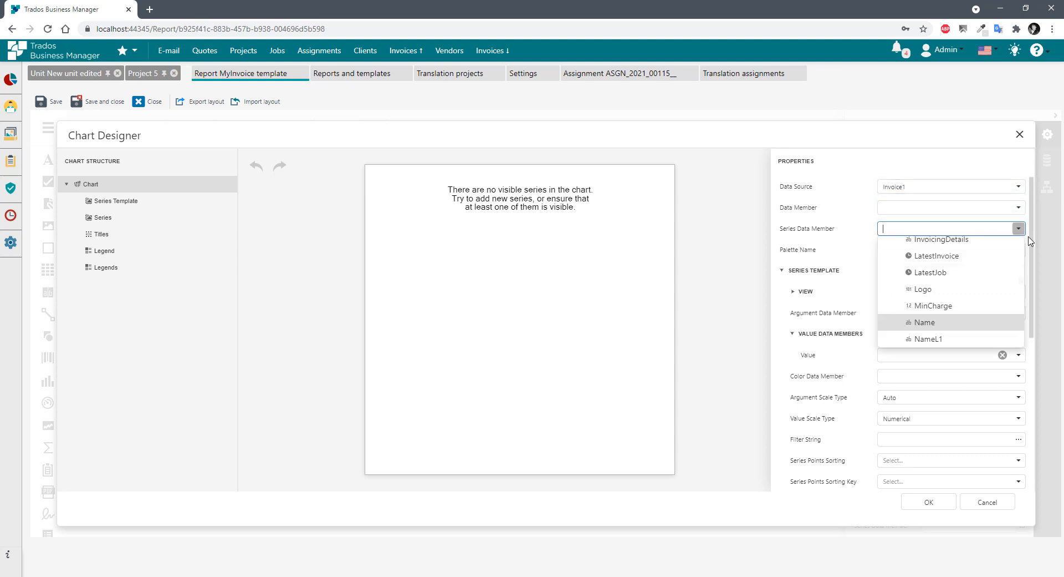
scroll(946, 310, up, 10)
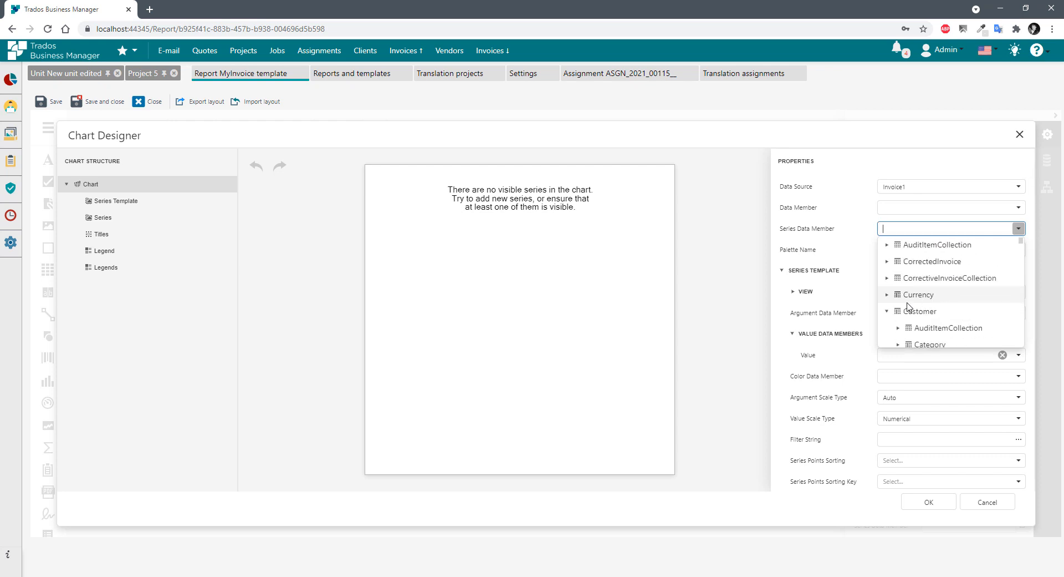
scroll(947, 297, down, 10)
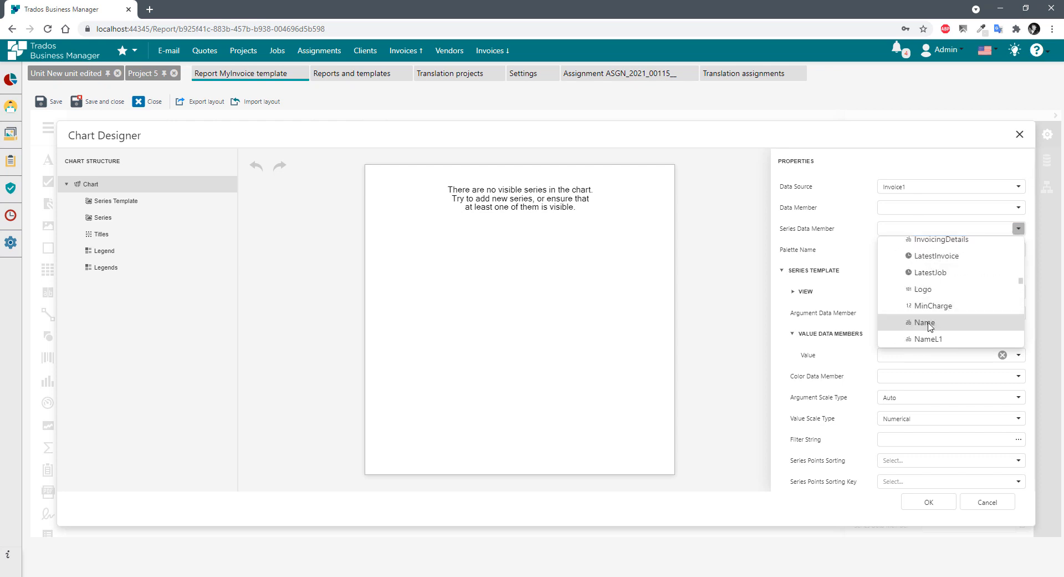
click(937, 323)
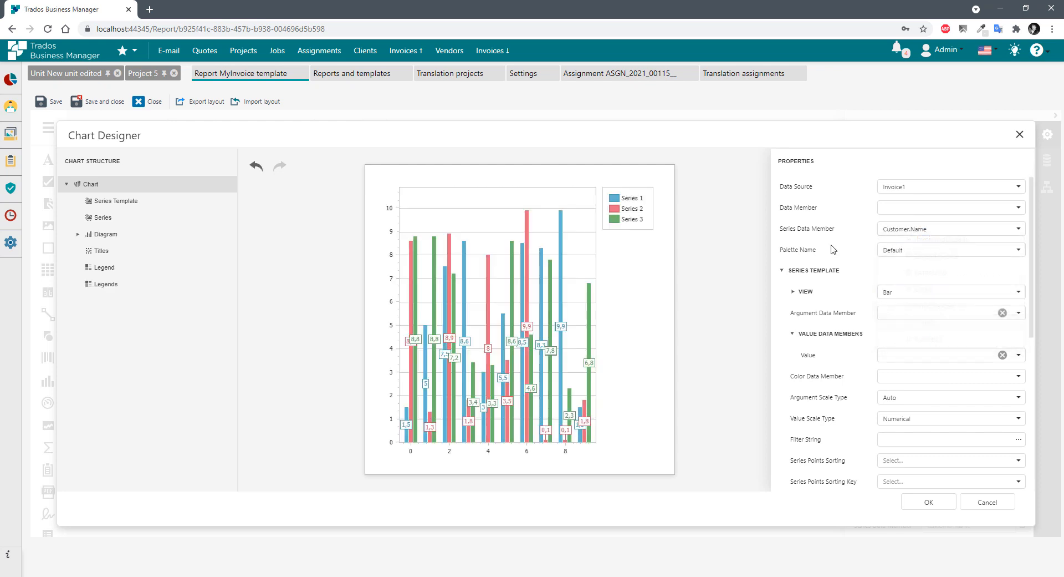
Apply the Chameleon palette to the chart and change the series template view to Bar Stacked.
click(940, 251)
scroll(937, 413, down, 5)
scroll(939, 393, down, 6)
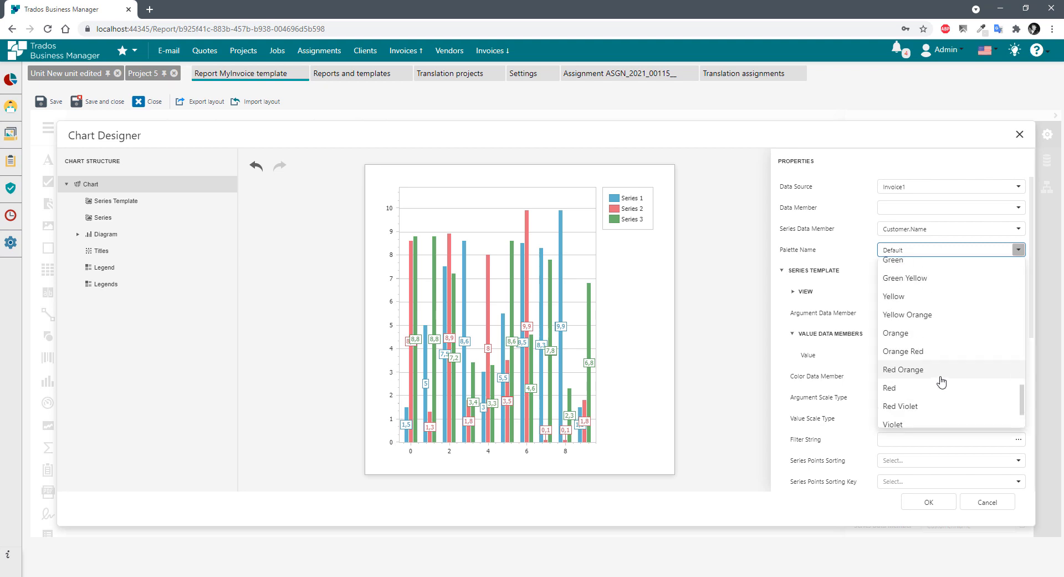
scroll(937, 371, up, 12)
scroll(921, 338, down, 1)
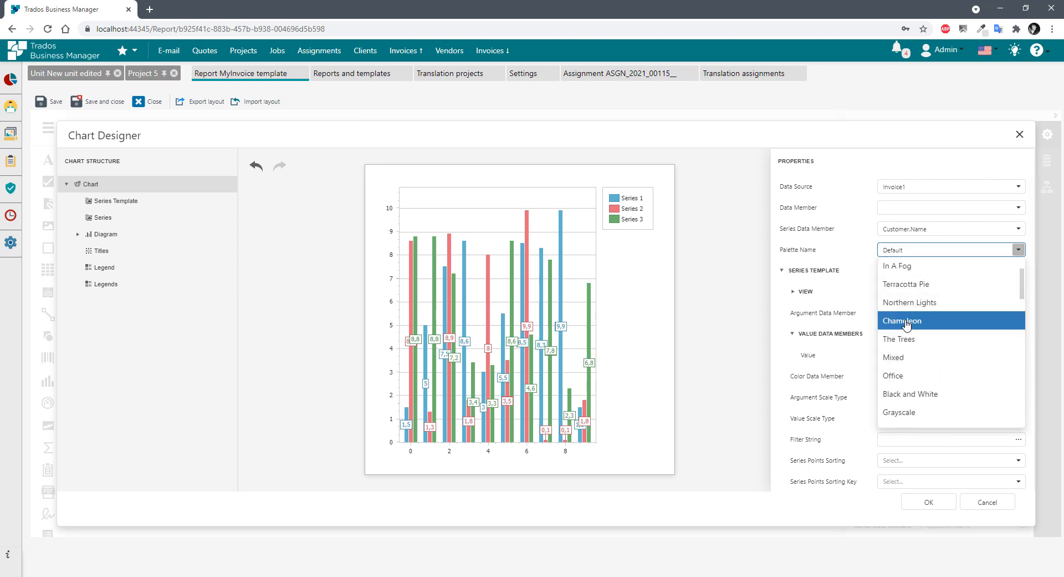
click(912, 321)
click(922, 293)
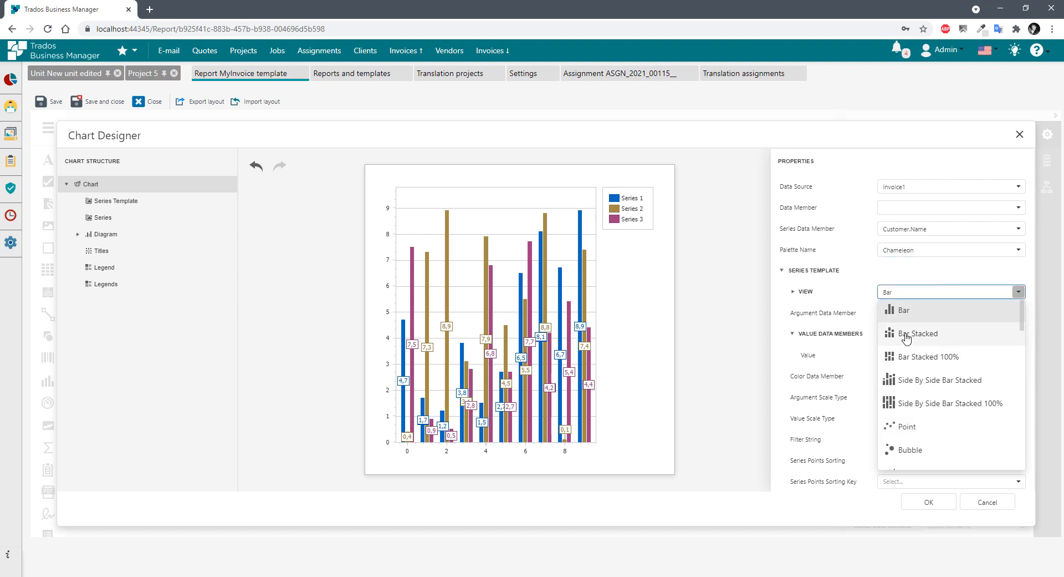
click(912, 335)
Set the series template's argument data member to the currency's Name field (Currency.Name).
click(1019, 314)
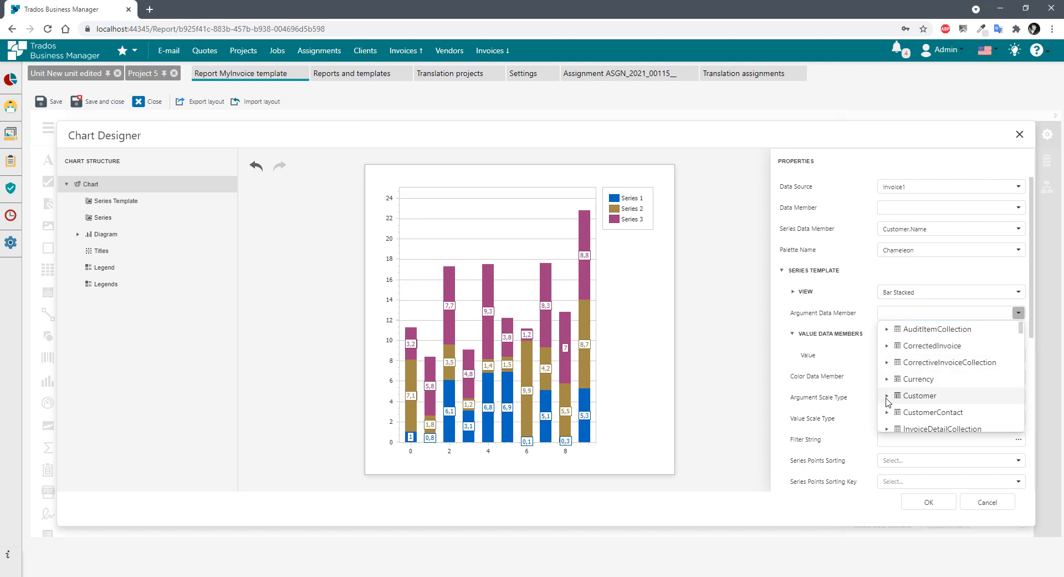
click(888, 396)
scroll(964, 374, down, 3)
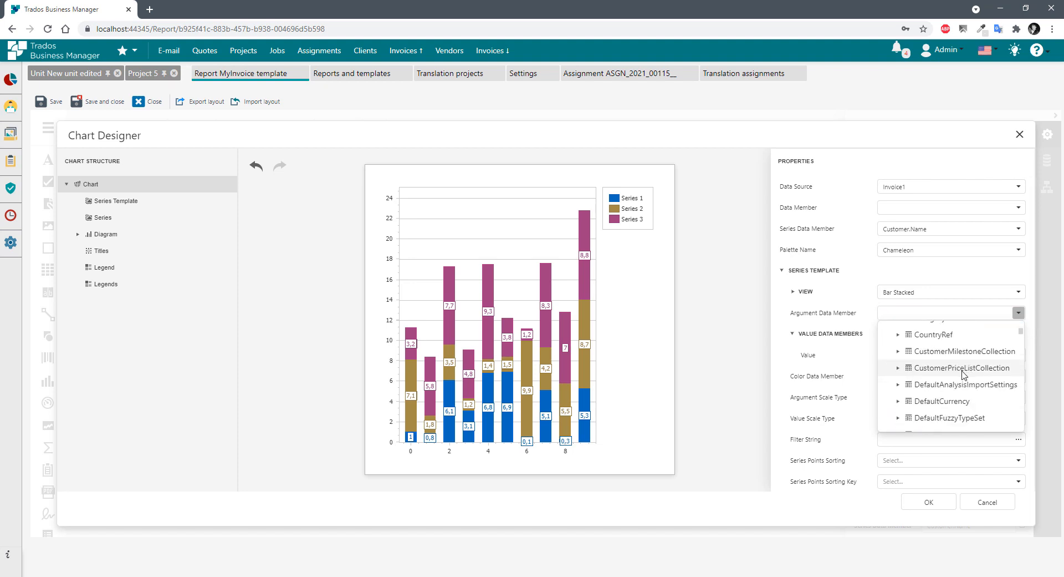
scroll(964, 375, down, 2)
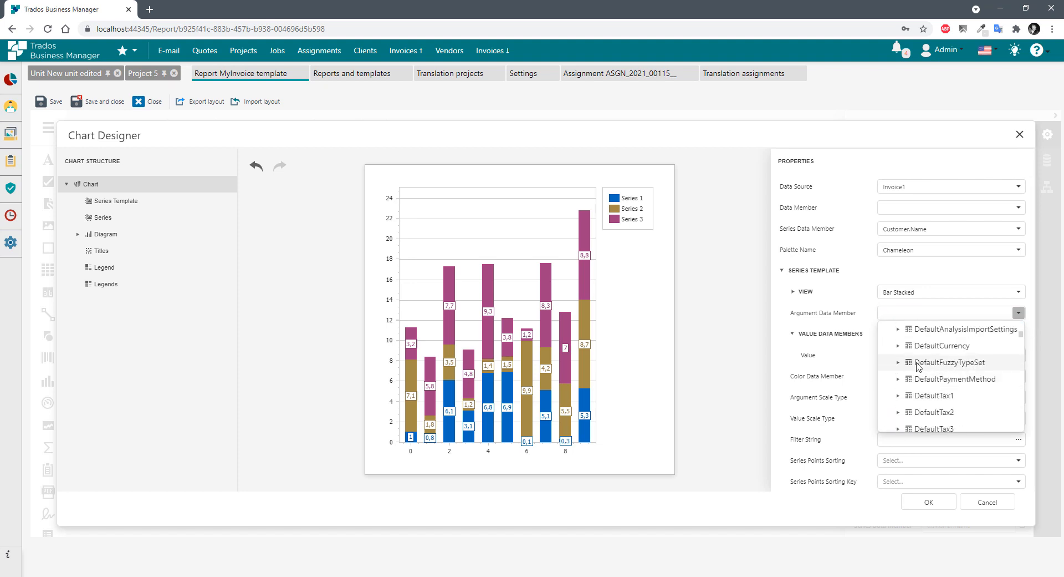
scroll(909, 382, up, 5)
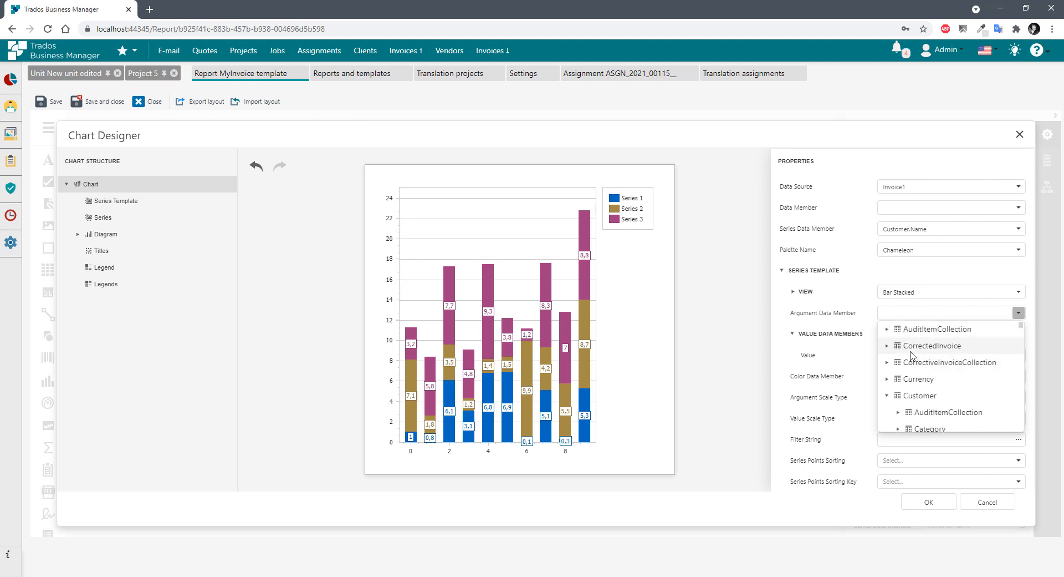
click(887, 396)
click(887, 379)
scroll(926, 410, down, 2)
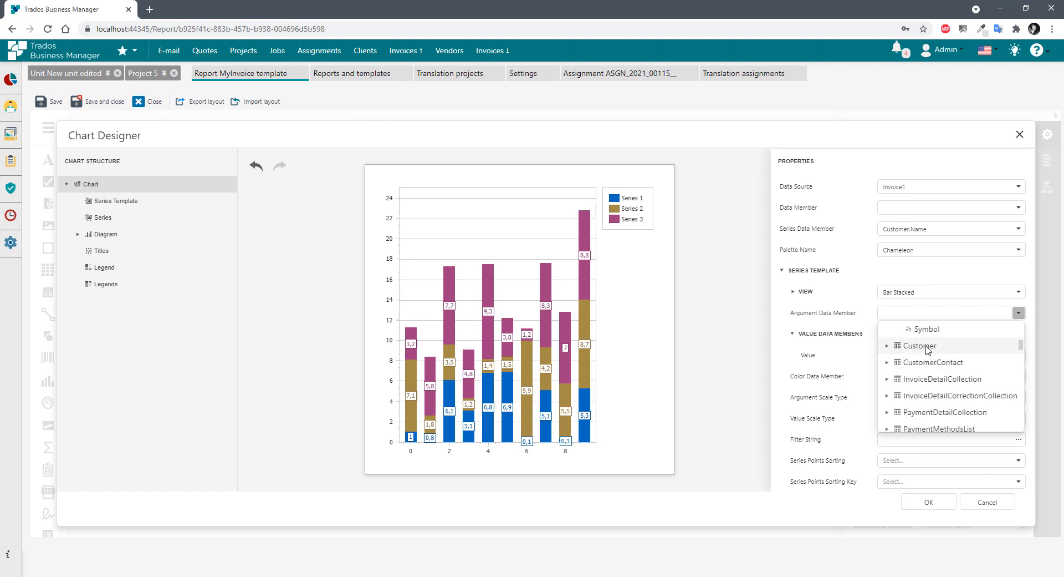
scroll(926, 421, up, 2)
click(927, 429)
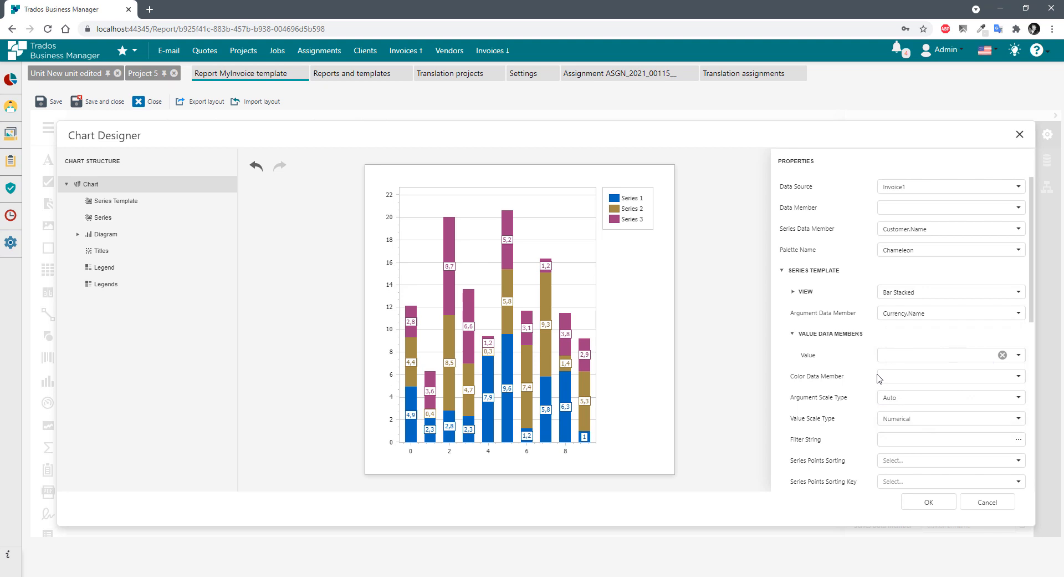
Set the series template's value data member to the invoice Amount field.
click(1018, 358)
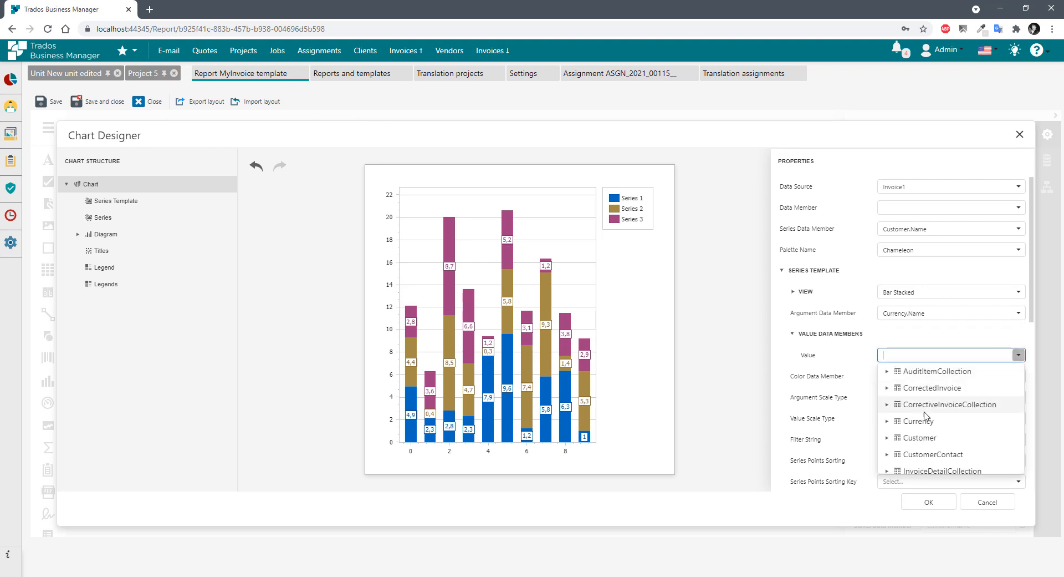
scroll(934, 433, down, 5)
scroll(934, 442, up, 5)
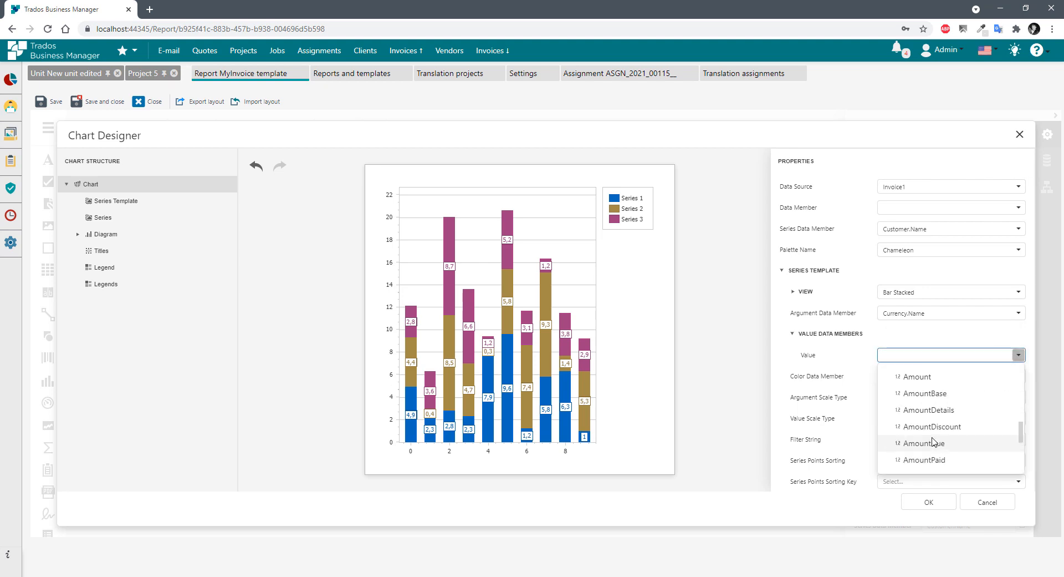
click(918, 377)
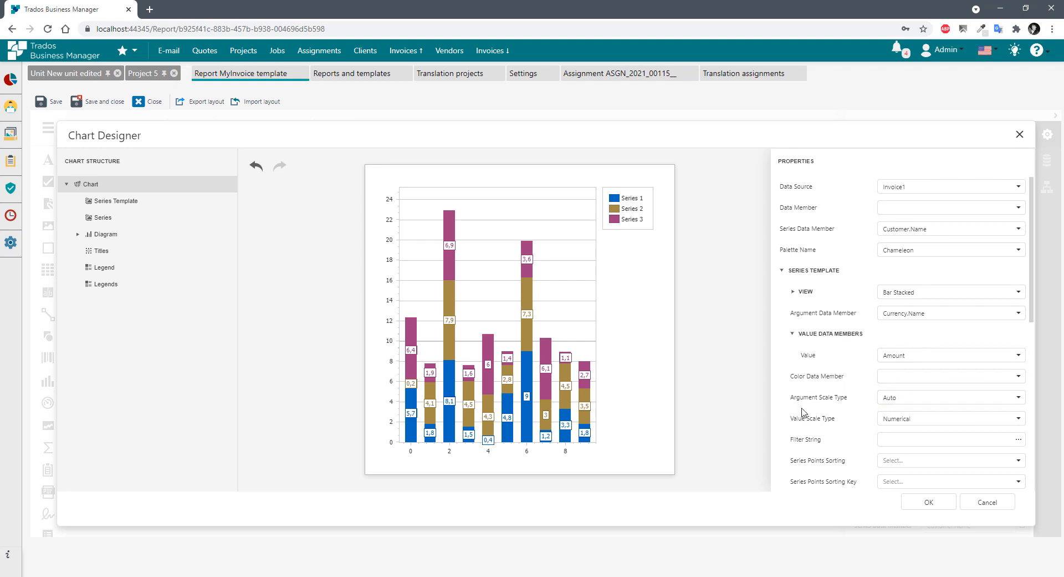
Sort the series points in ascending order with Argument as the sorting key.
scroll(845, 397, down, 1)
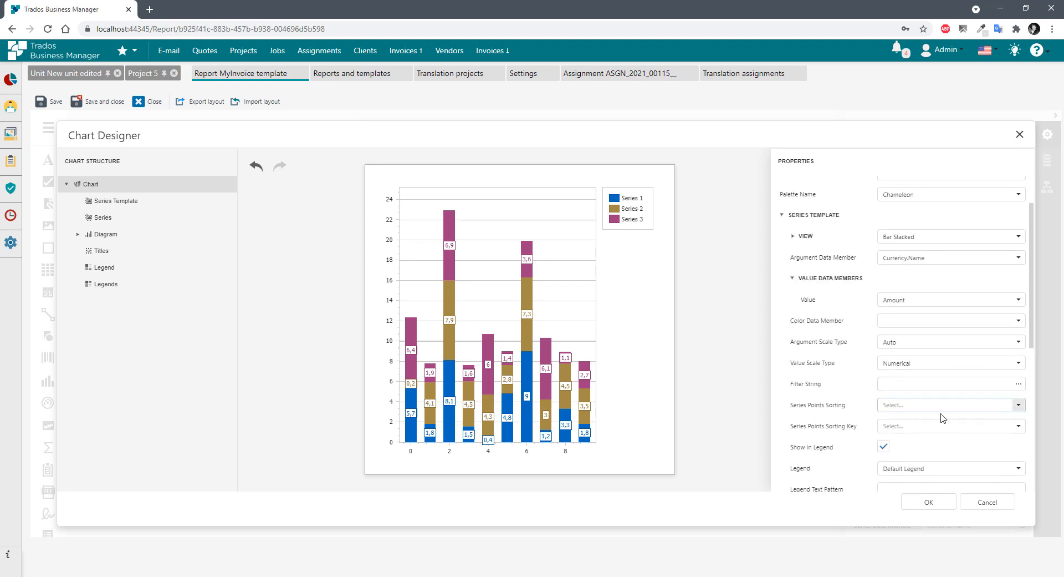
click(996, 407)
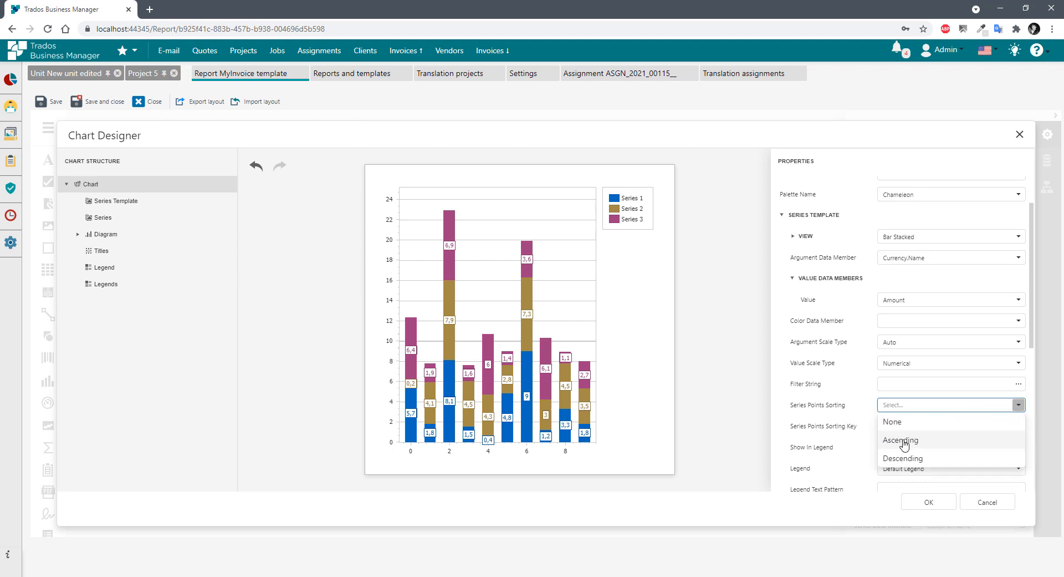
click(902, 440)
click(1014, 427)
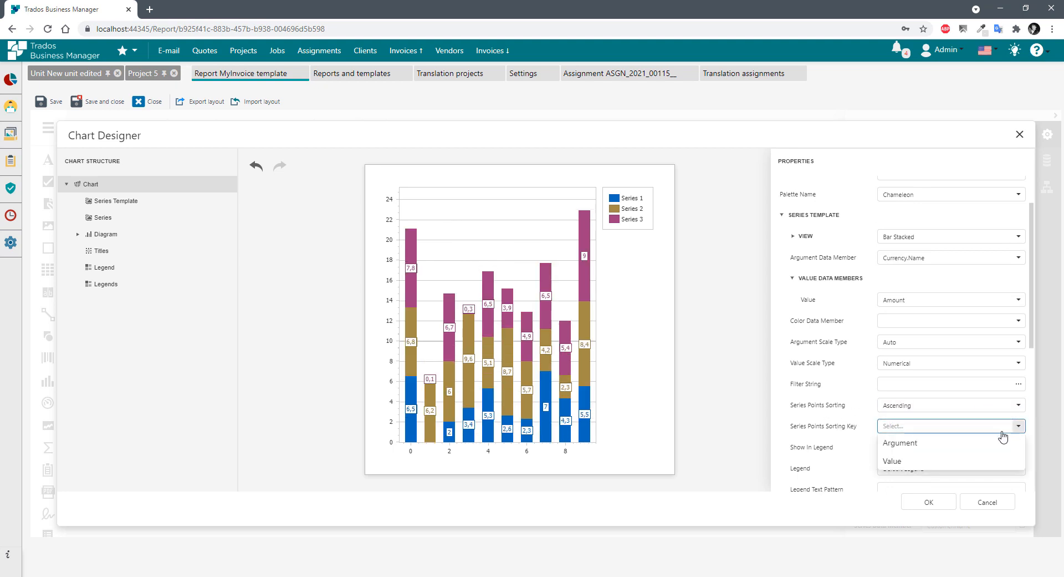
click(899, 446)
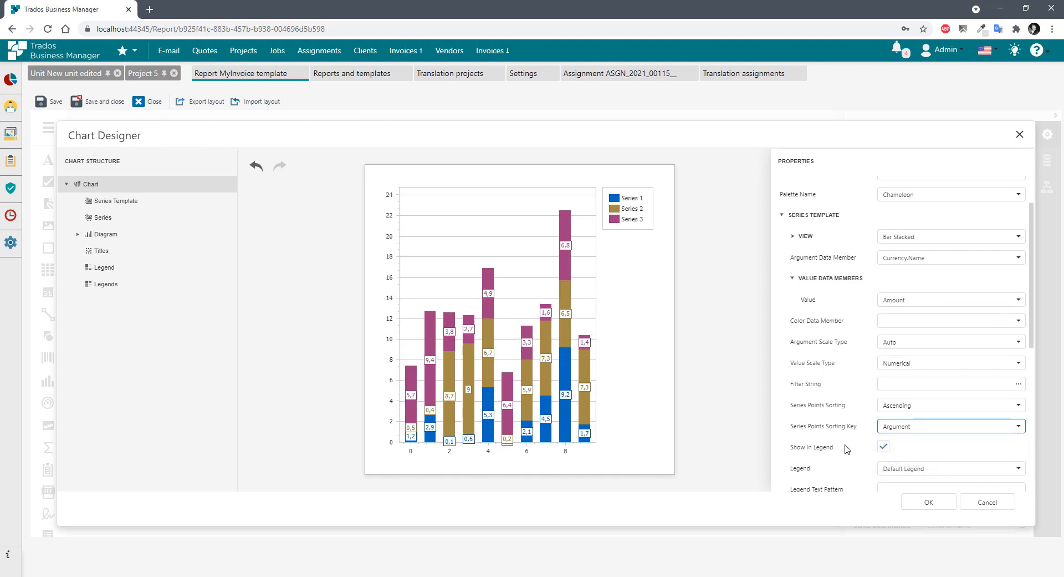
Accept the chart settings to return to the report layout and generate the report preview.
scroll(822, 439, down, 3)
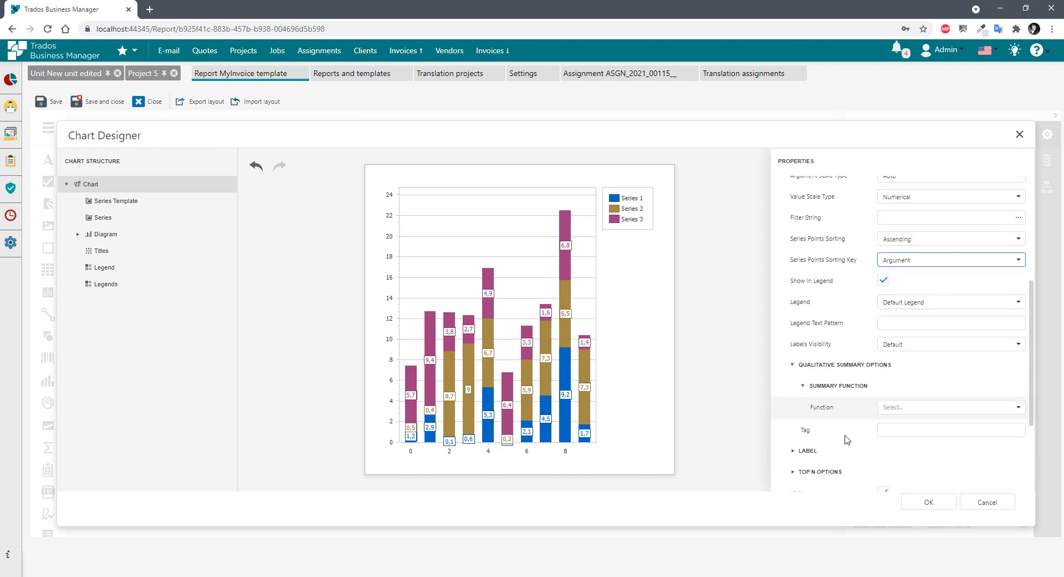
click(938, 506)
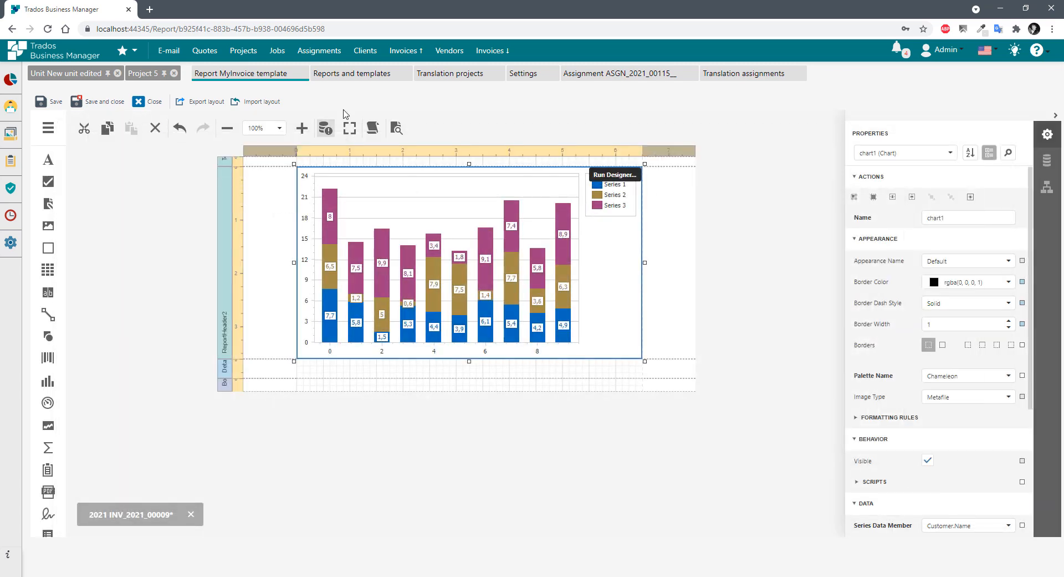
click(396, 128)
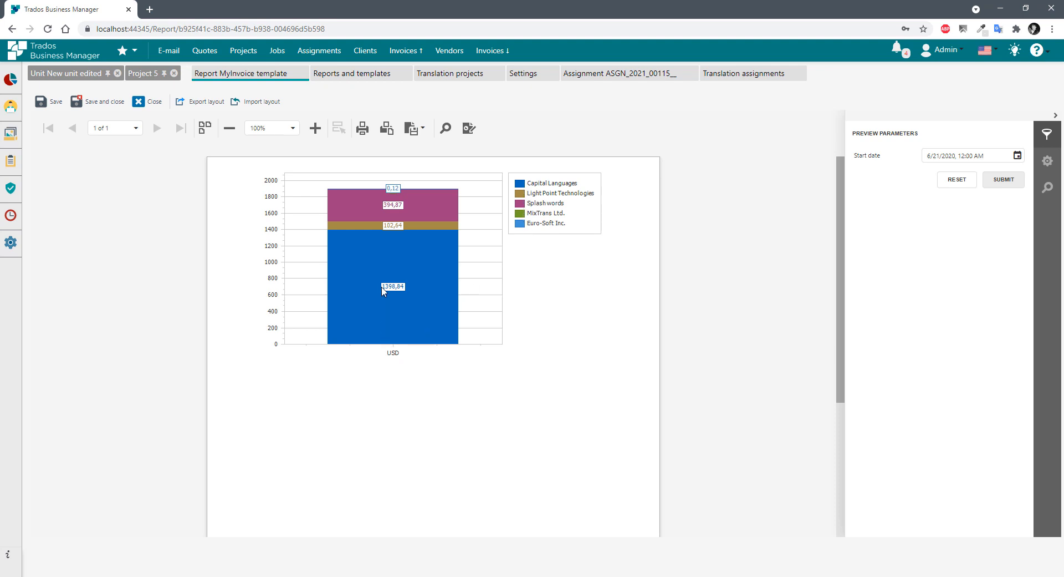
Change the preview's start date to 6/21/2018 and regenerate the report.
click(955, 155)
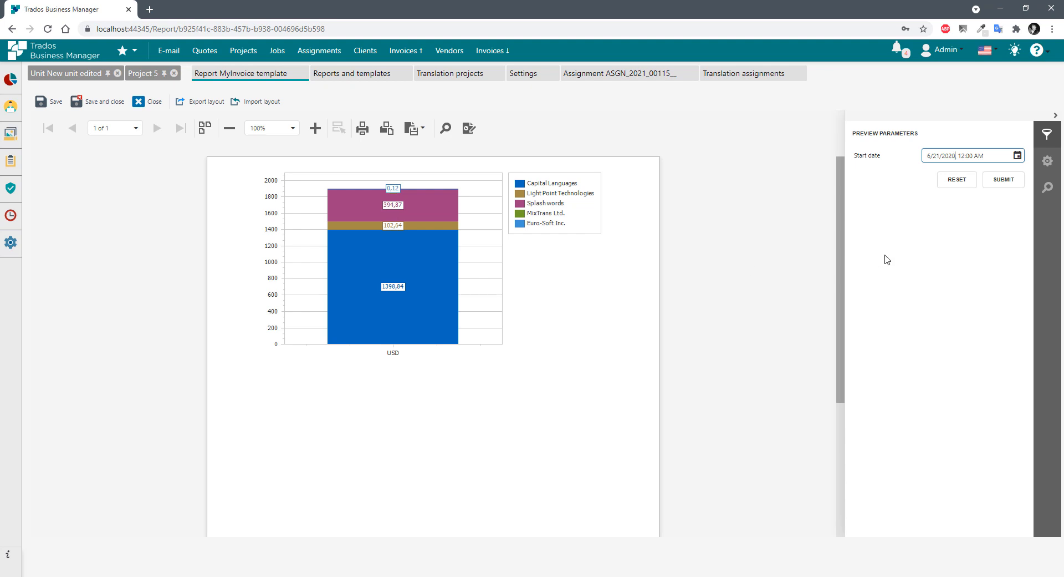
key(BackSpace)
key(BackSpace)
text(18)
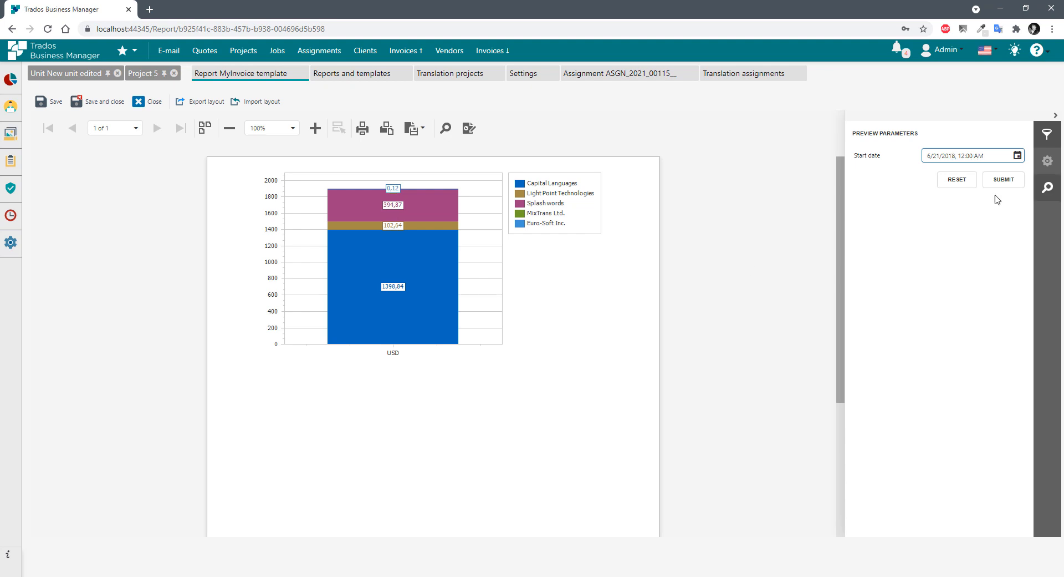
click(1001, 180)
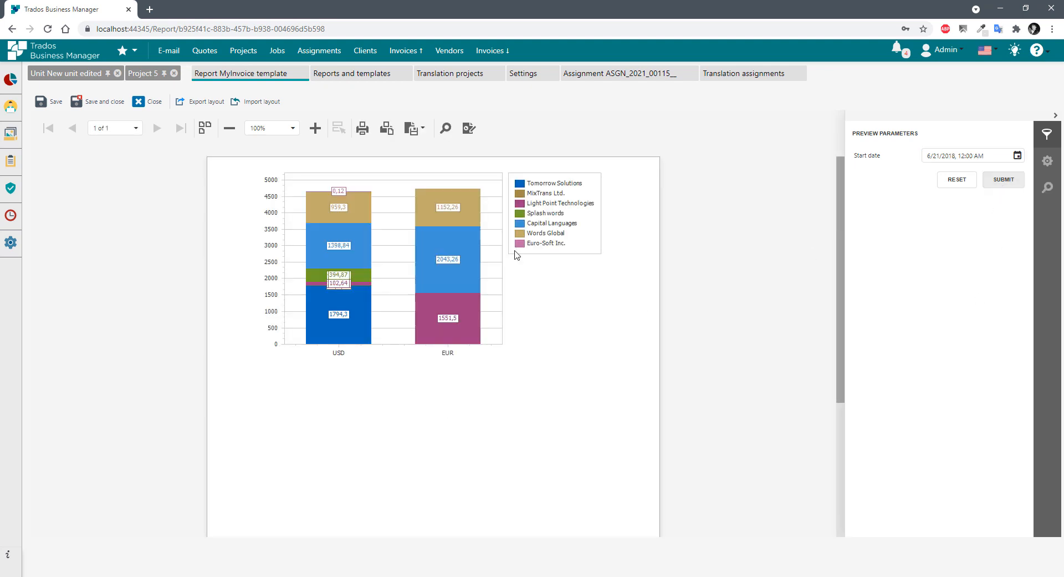
Return to the report layout, reopen the chart's designer and set the series template's argument data member to the customer's Name field (Customer.Name).
click(469, 128)
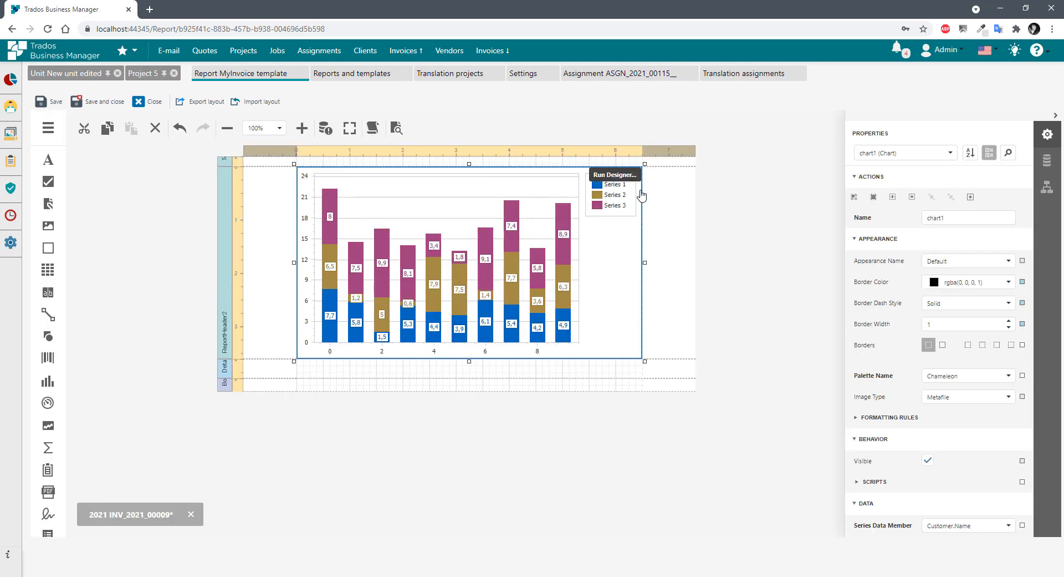
click(615, 175)
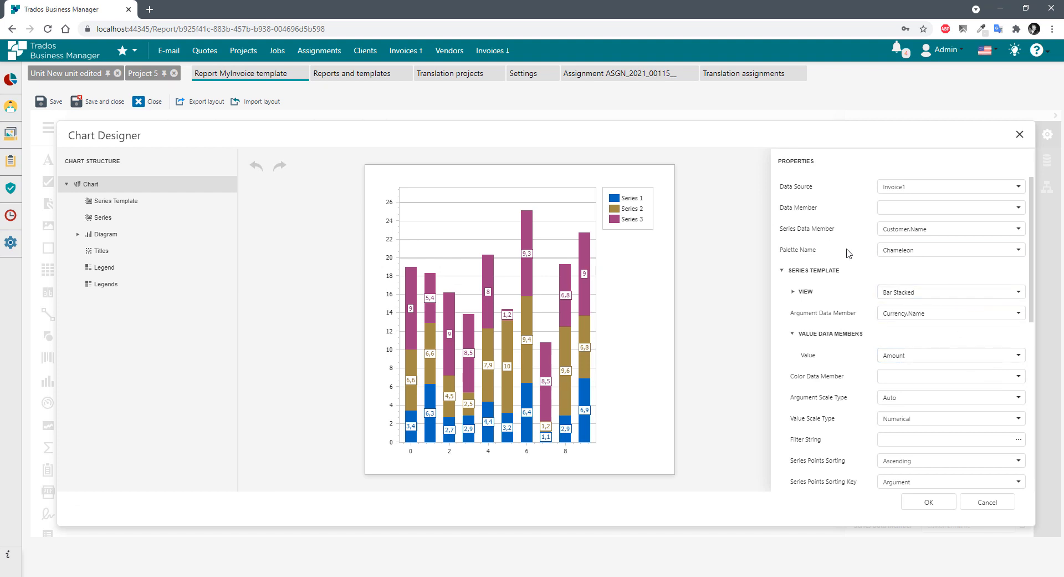
scroll(865, 391, down, 1)
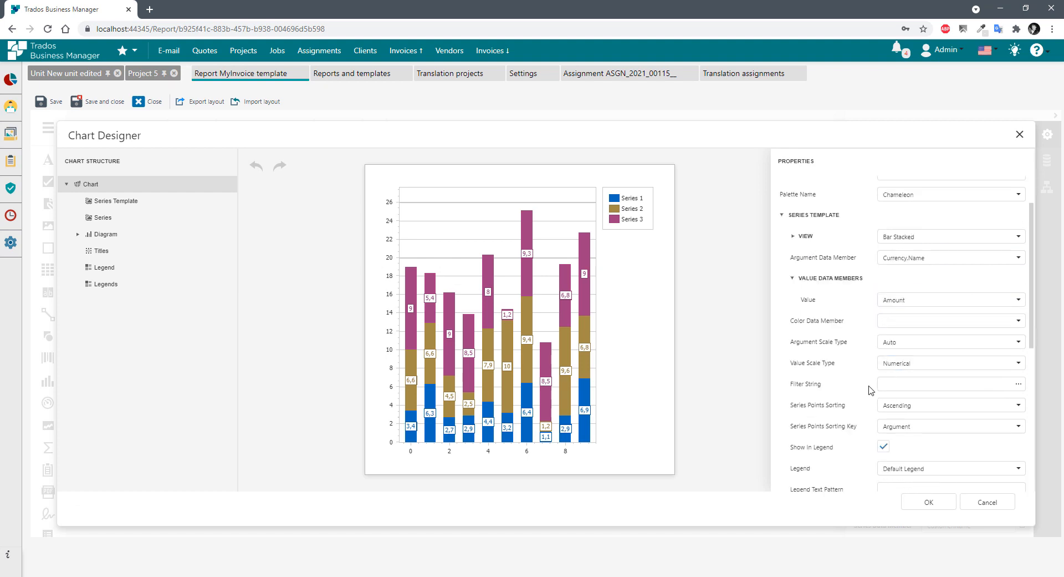
click(1019, 258)
click(888, 324)
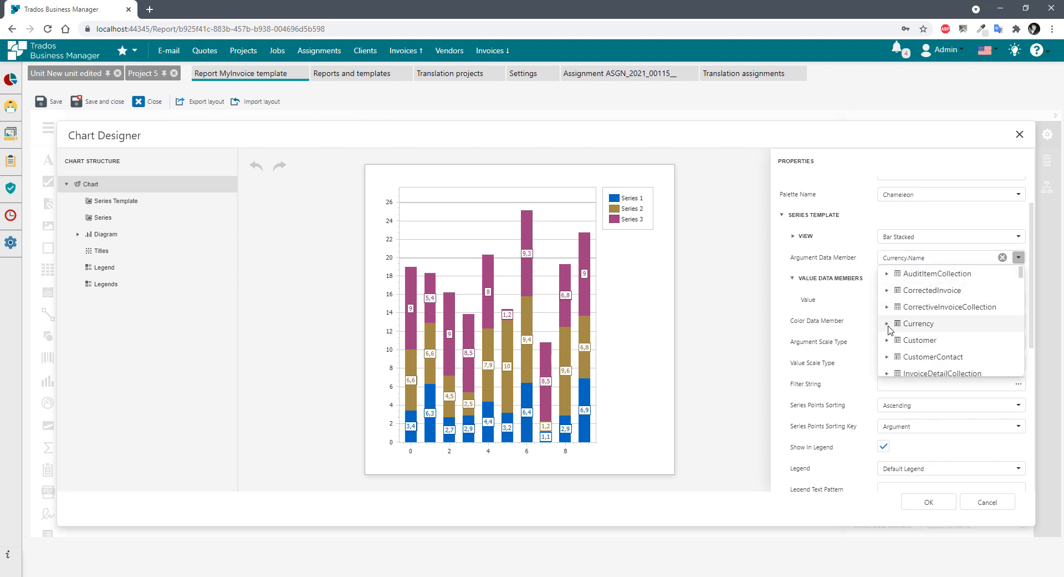
scroll(930, 345, down, 6)
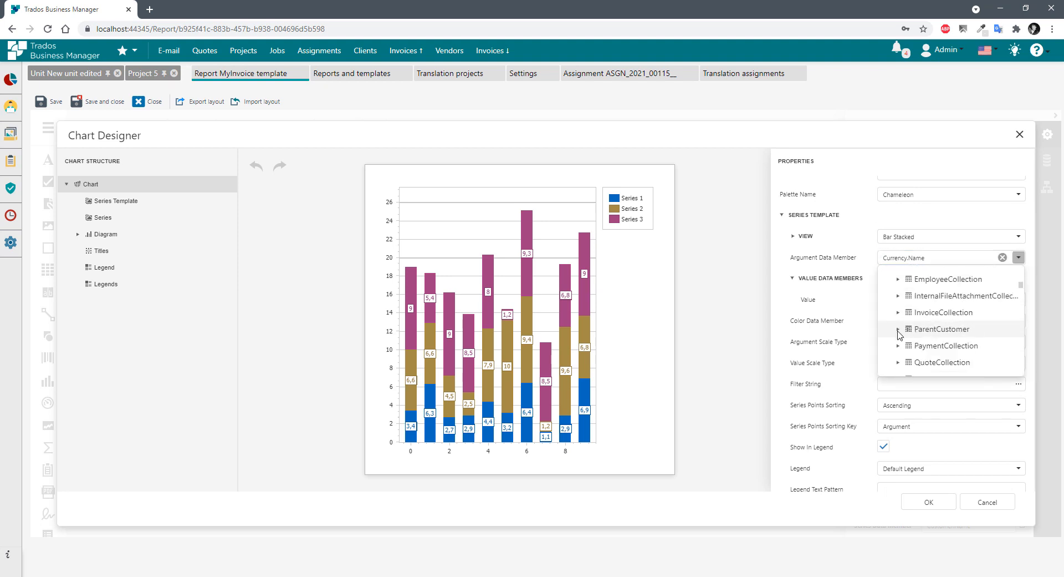
scroll(915, 335, down, 5)
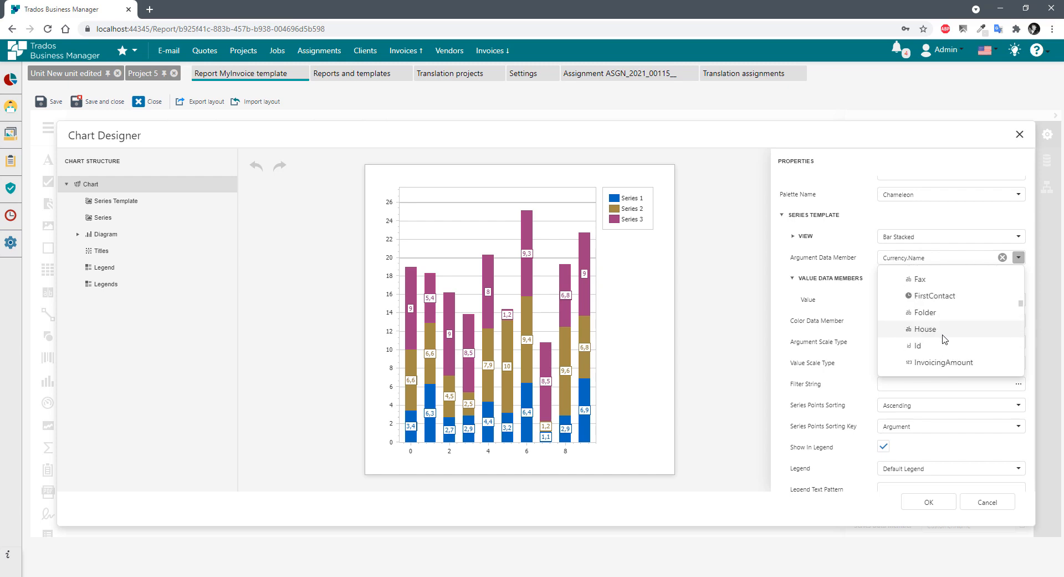
scroll(948, 333, down, 3)
click(943, 351)
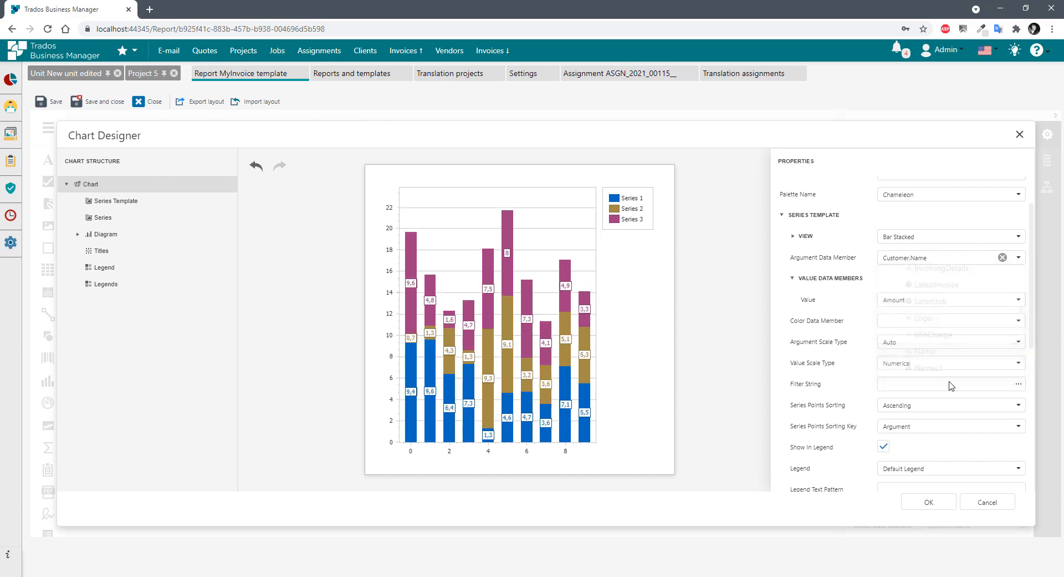
Accept the chart settings and generate the report preview with the default start date.
click(929, 501)
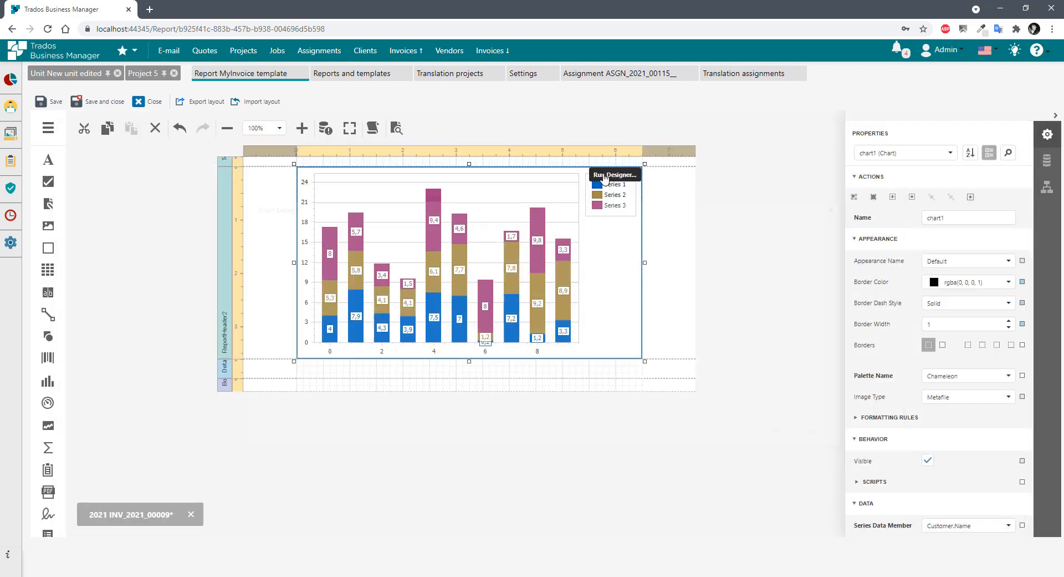
click(397, 128)
click(995, 183)
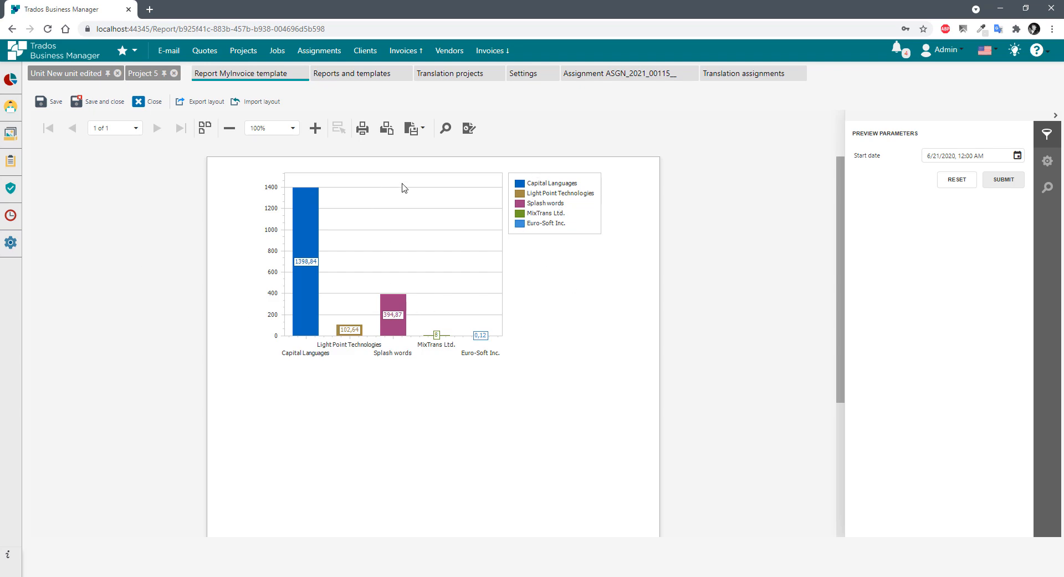
Back in the report layout, extend the ReportHeader2 band downward and place a pivot grid below the chart, filling the free area.
click(469, 128)
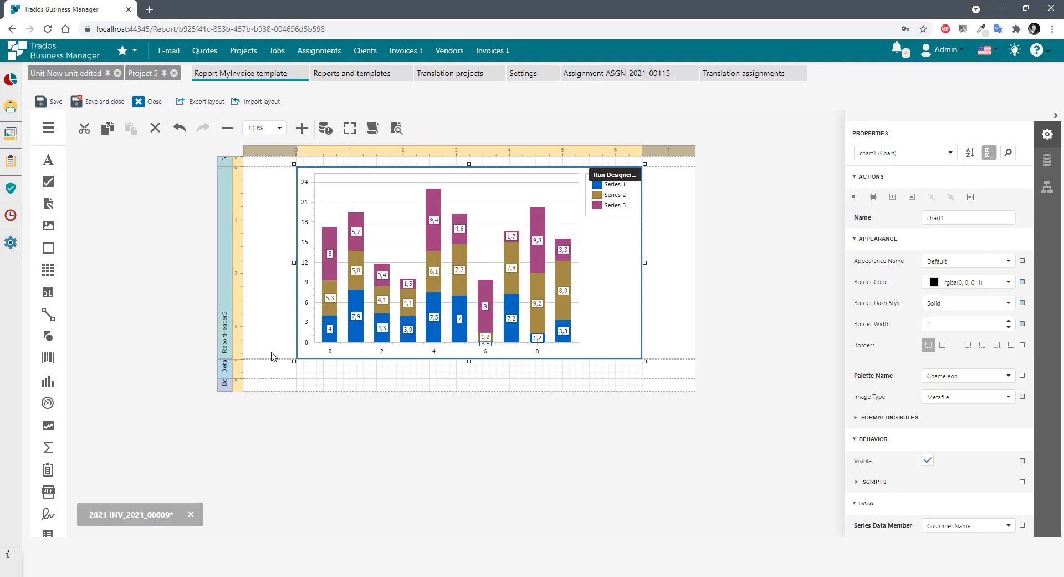
drag(225, 360, 229, 463)
scroll(343, 377, down, 1)
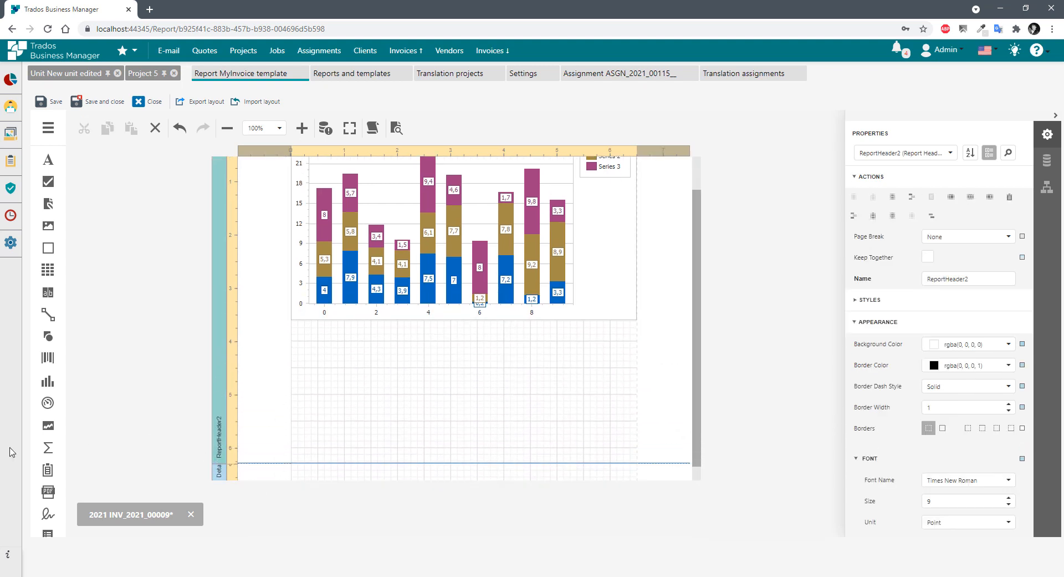
drag(48, 470, 299, 327)
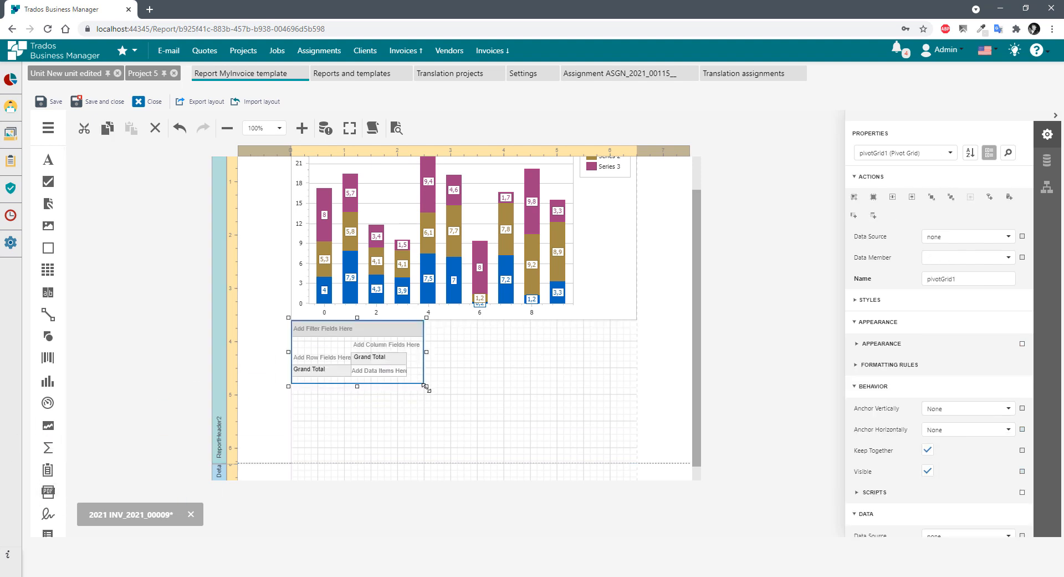
drag(426, 386, 638, 463)
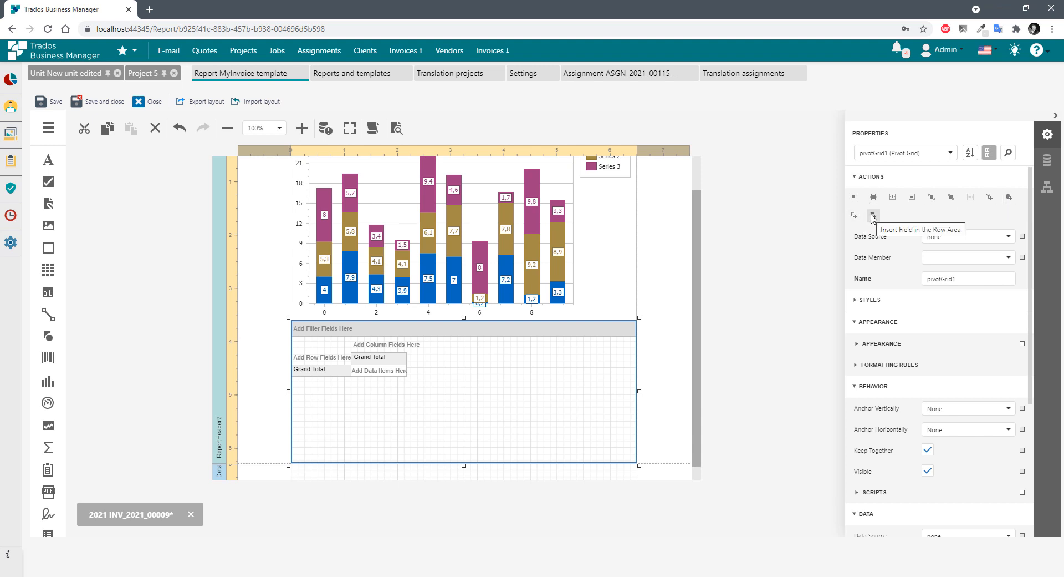
Insert one field each in the pivot grid's data, column and row areas.
click(1012, 201)
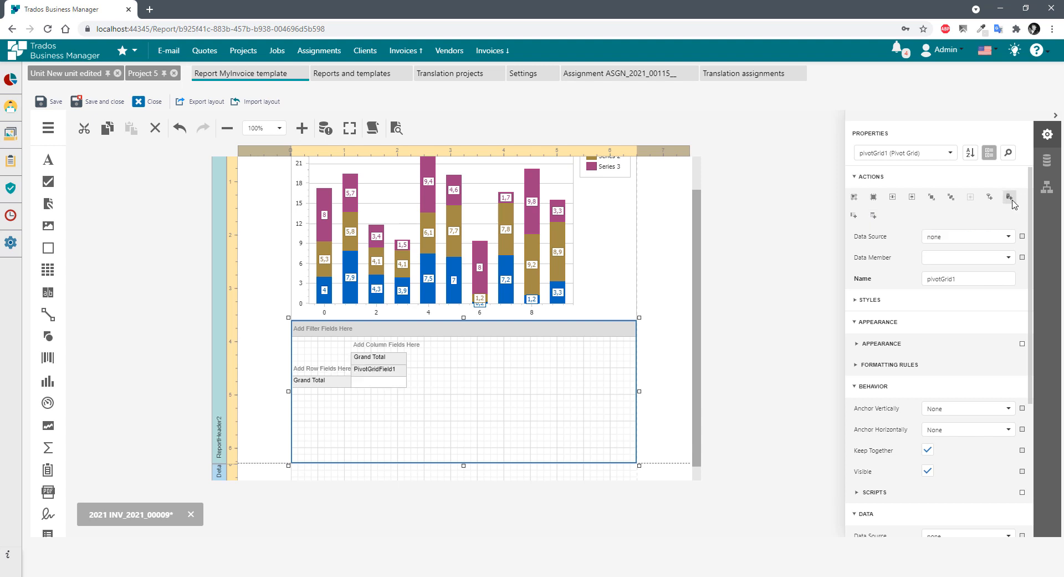
click(854, 217)
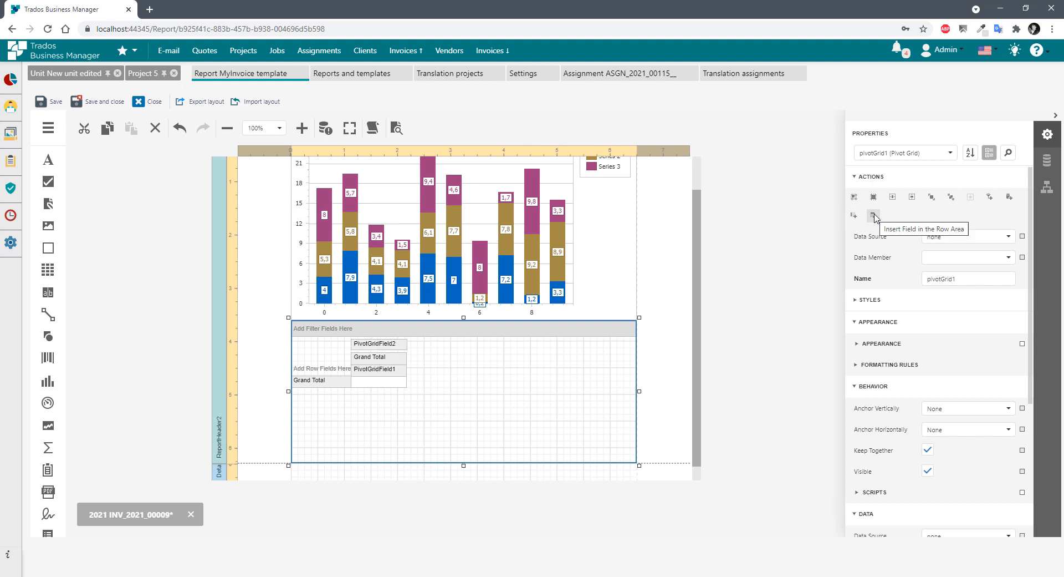
click(873, 216)
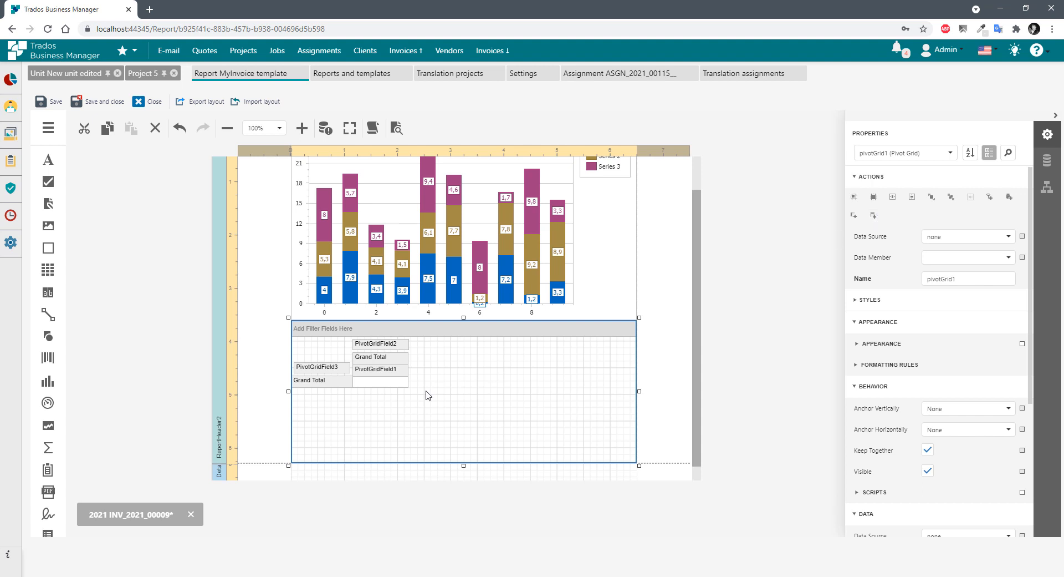
Bind the pivot grid's row field to the customer's Name in Invoice1 (Customer.Name).
click(317, 370)
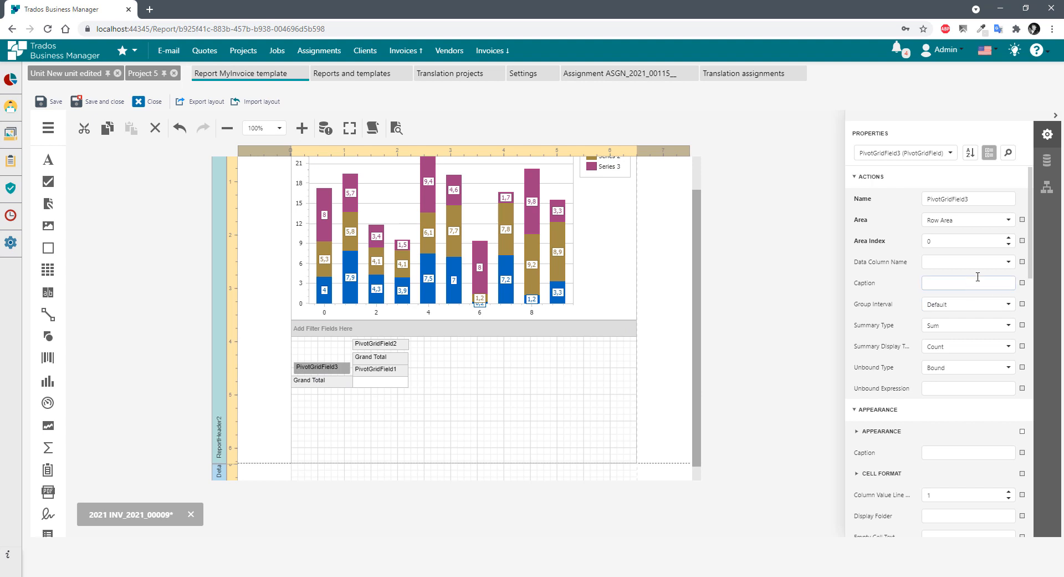
click(1009, 262)
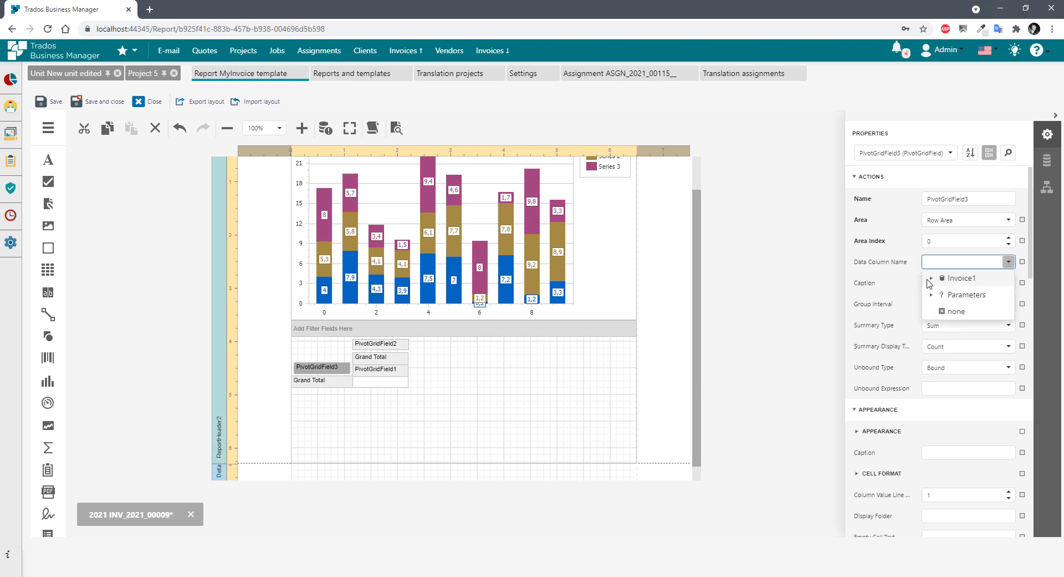
click(932, 278)
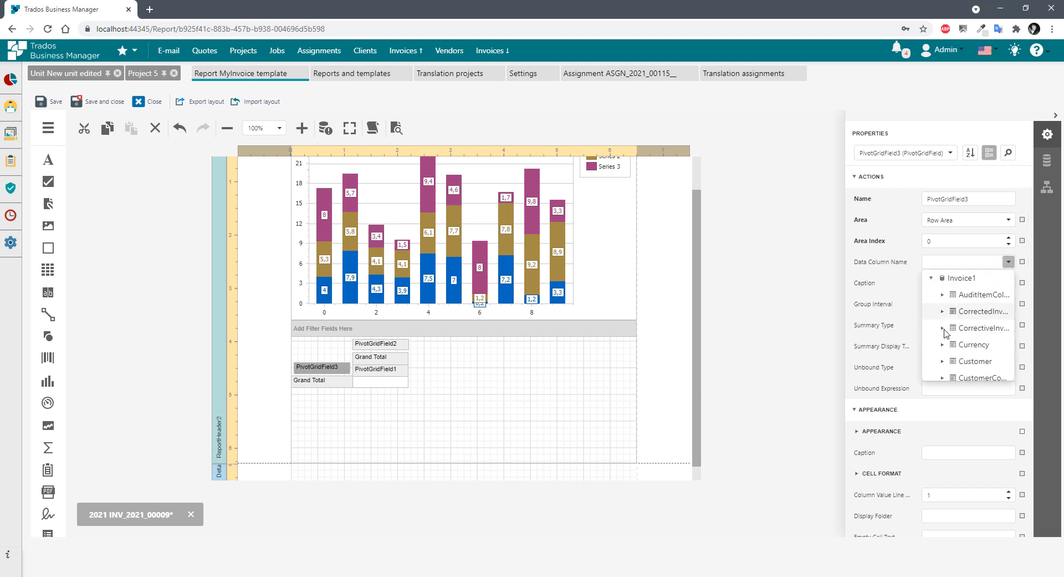
scroll(973, 337, down, 2)
scroll(974, 338, down, 10)
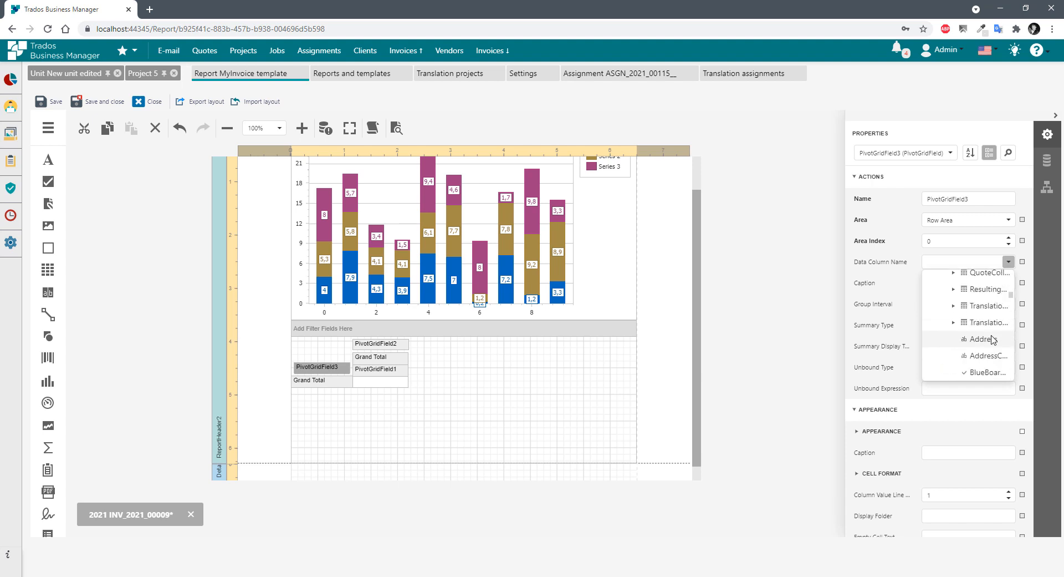
scroll(981, 363, up, 3)
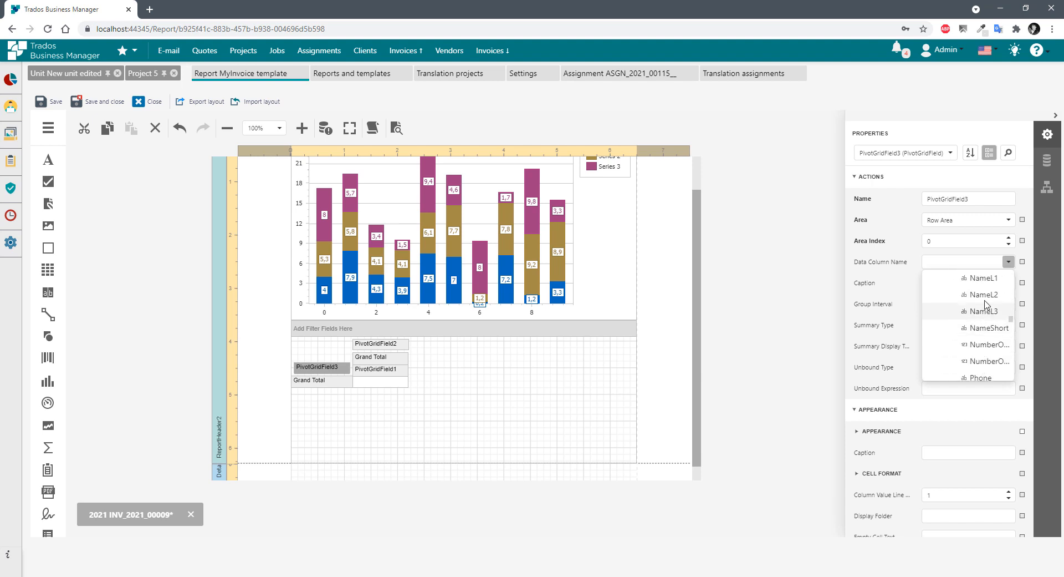
click(980, 316)
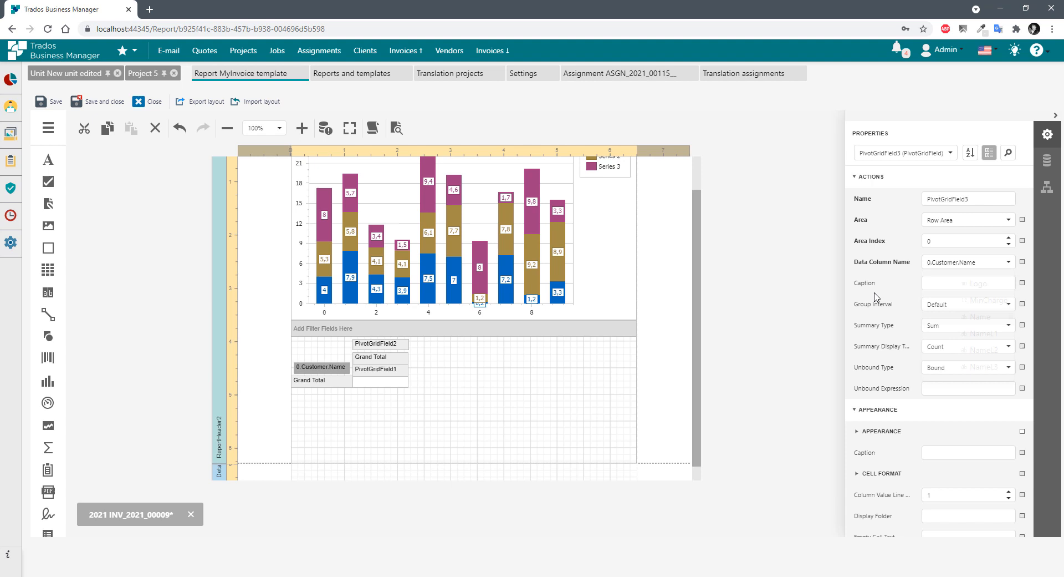
Bind the pivot grid's column field to the currency's Name in Invoice1 (Currency.Name).
click(383, 369)
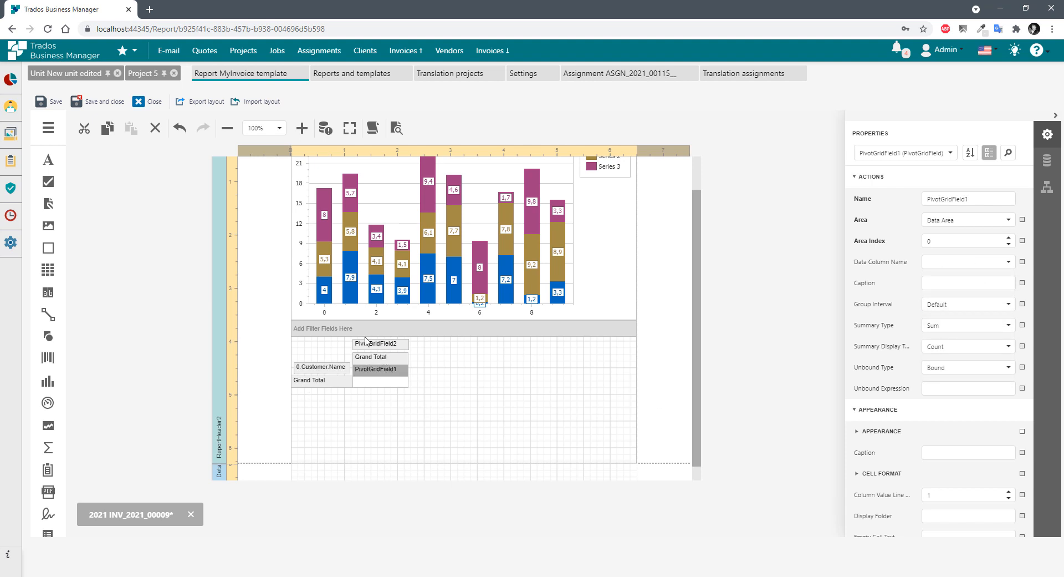
click(366, 343)
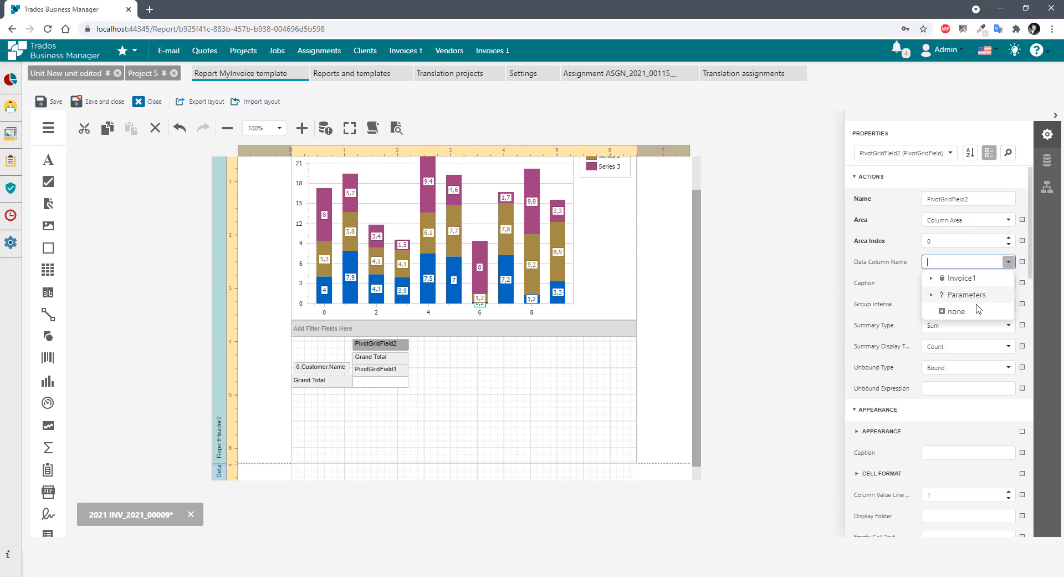
click(931, 279)
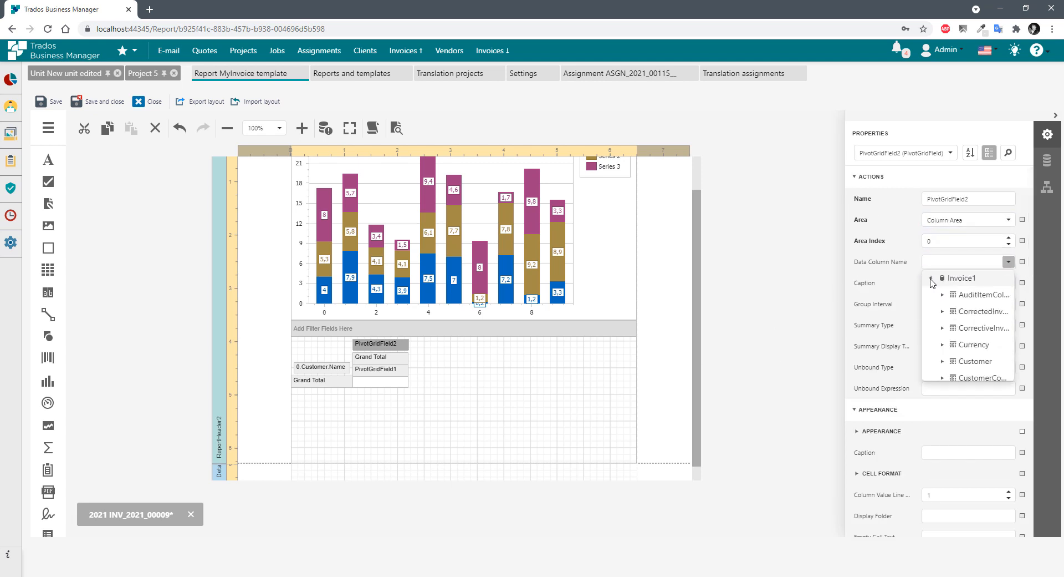
click(942, 344)
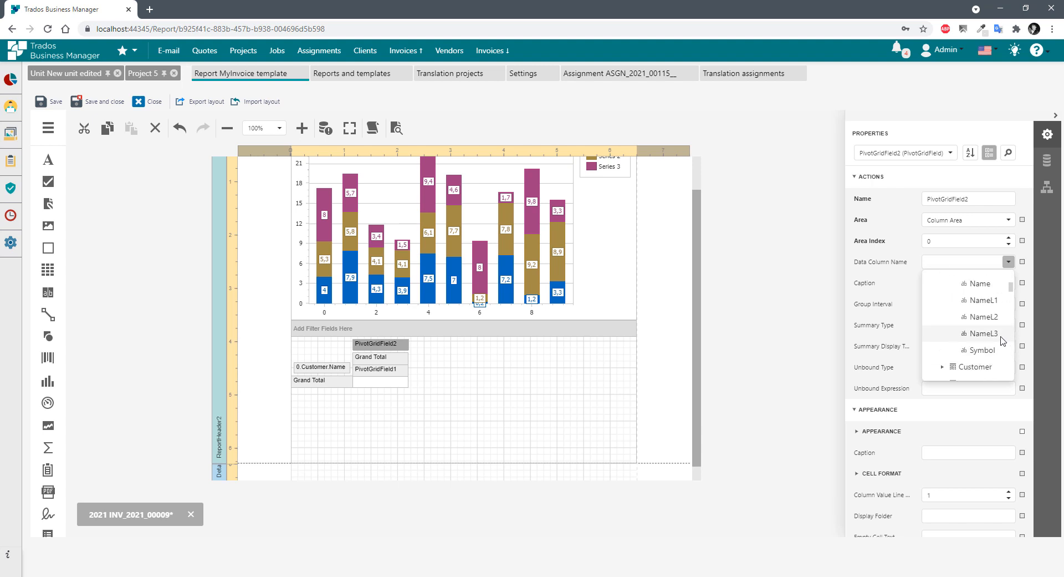
click(980, 283)
Bind the pivot grid's data field to the Amount field of Invoice1 and generate the report preview.
click(371, 371)
click(371, 370)
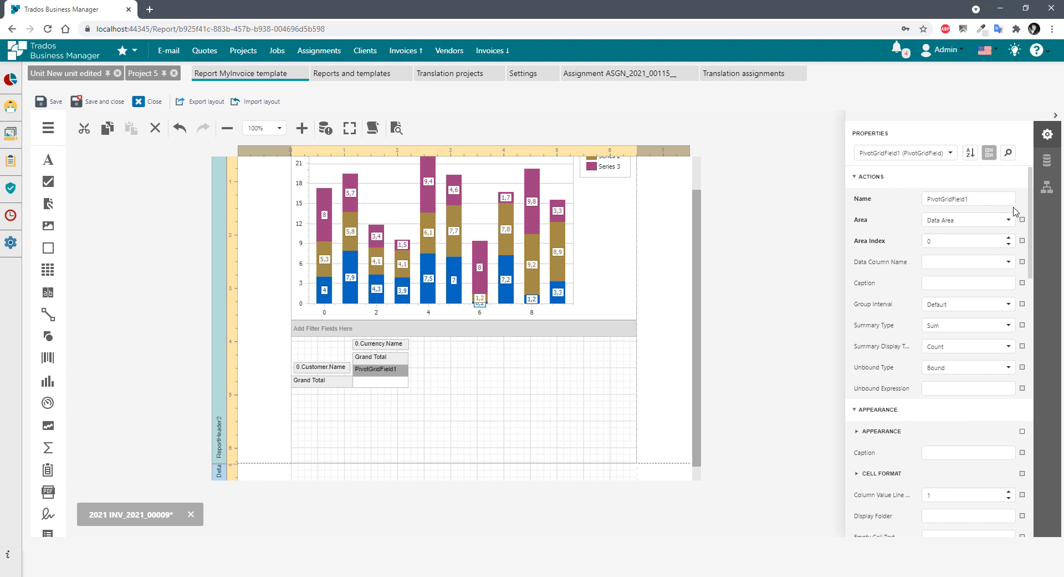
click(1007, 262)
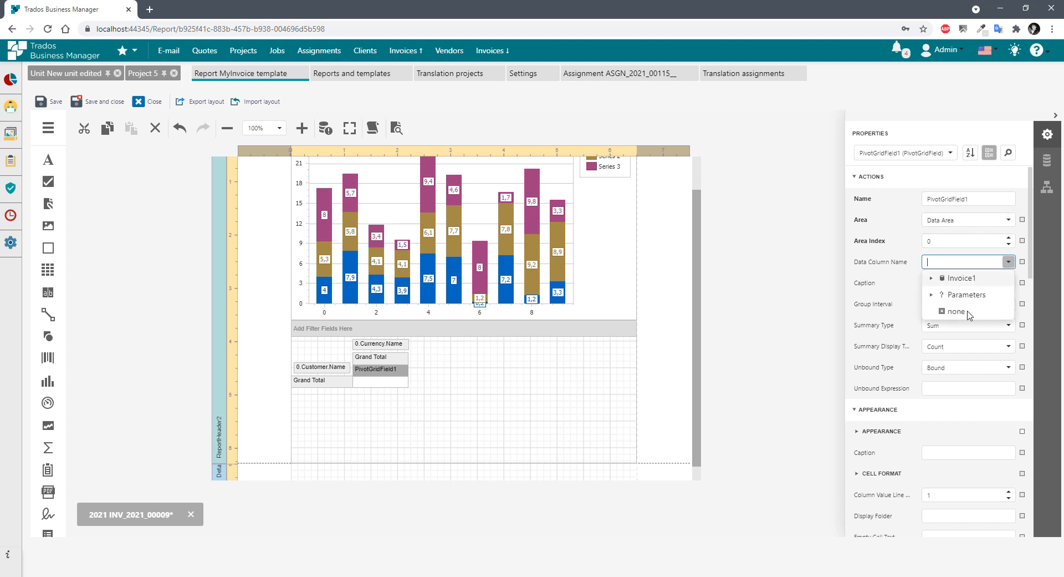
click(933, 279)
scroll(976, 311, down, 10)
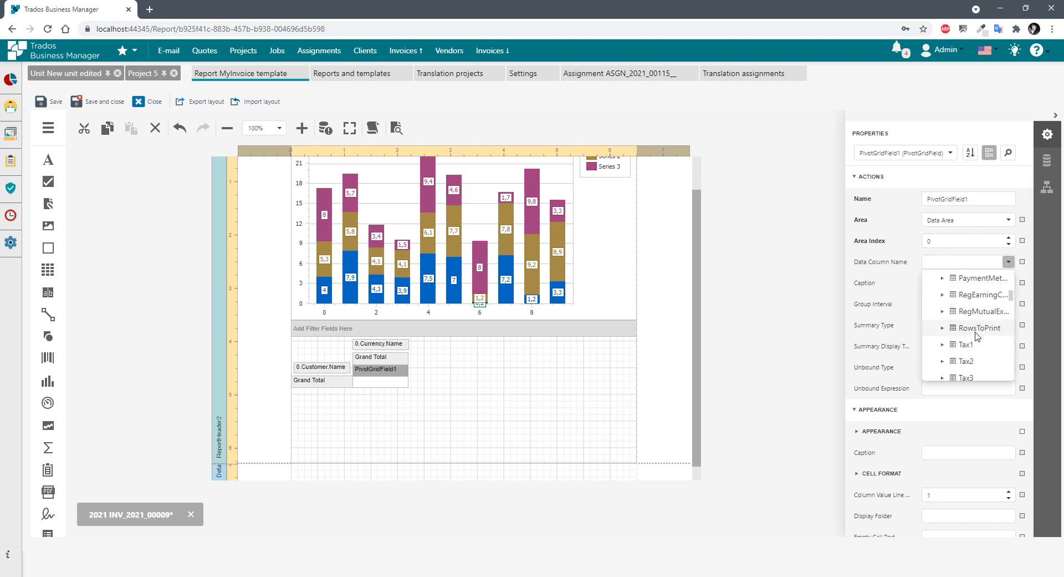
click(973, 317)
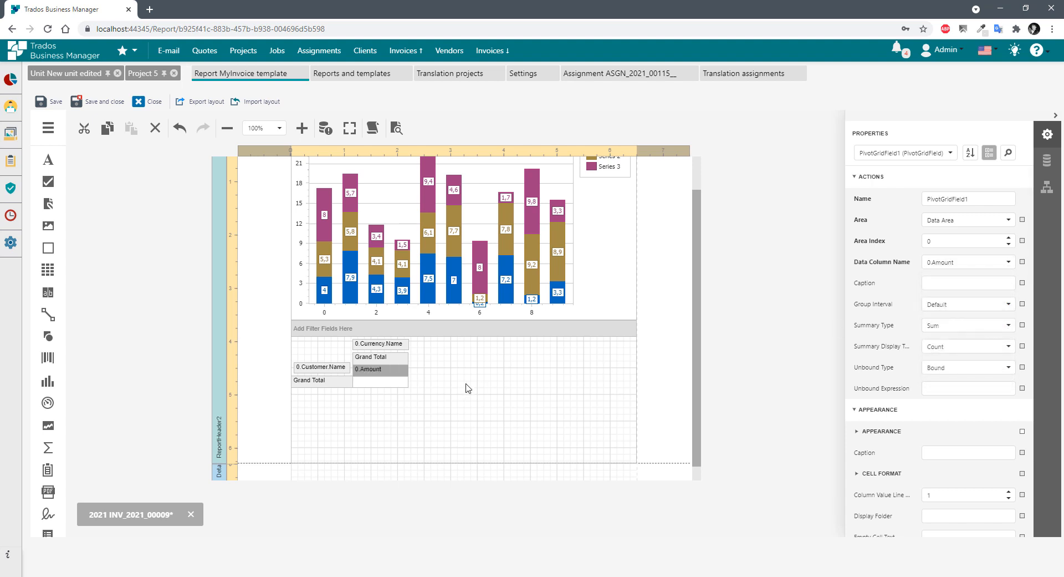
click(396, 128)
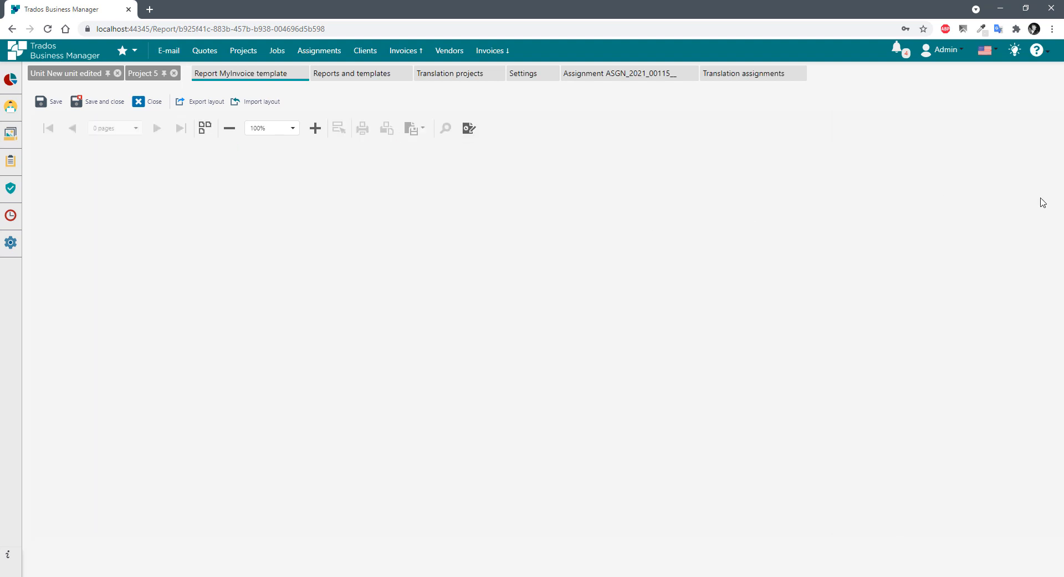
click(1003, 179)
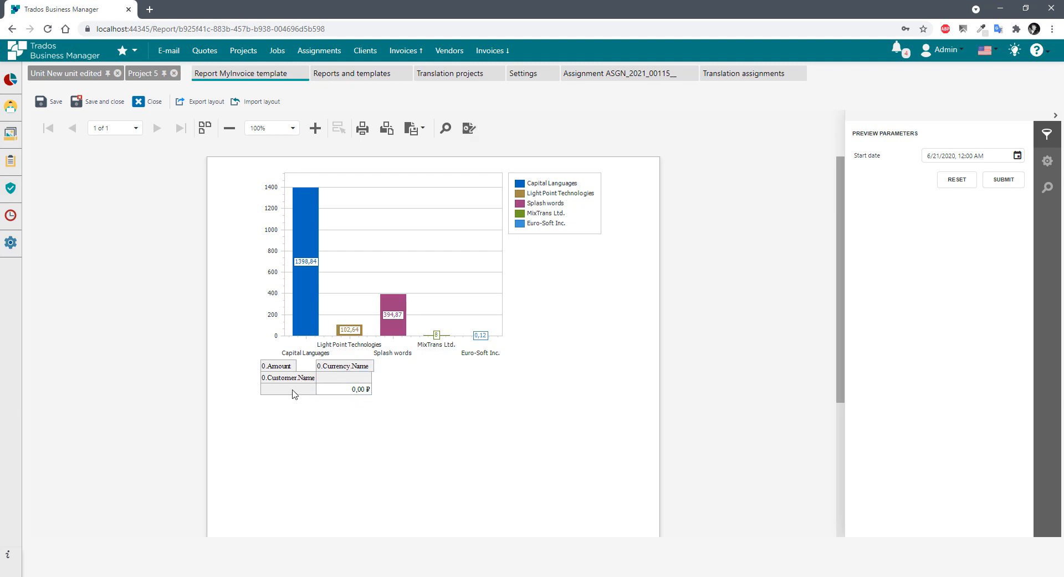
Set the pivot grid's data source to Invoice1 and generate the report preview.
click(469, 128)
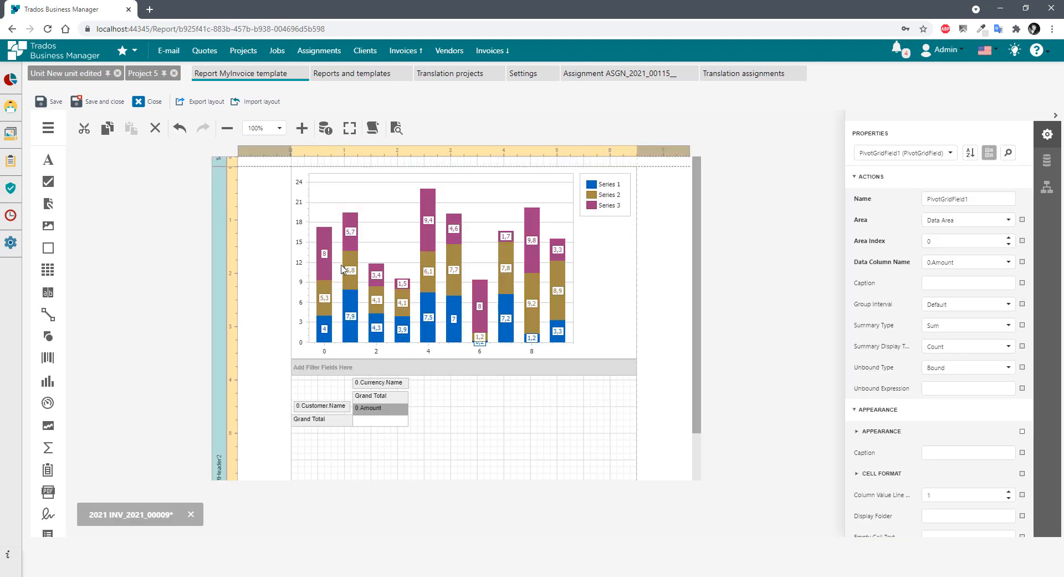
click(521, 424)
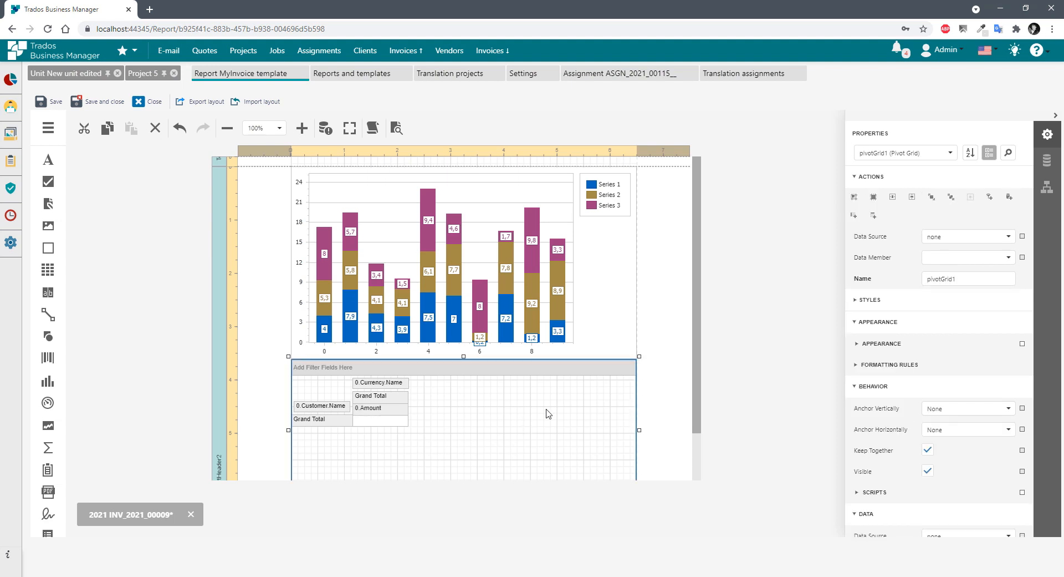
click(1008, 236)
click(941, 254)
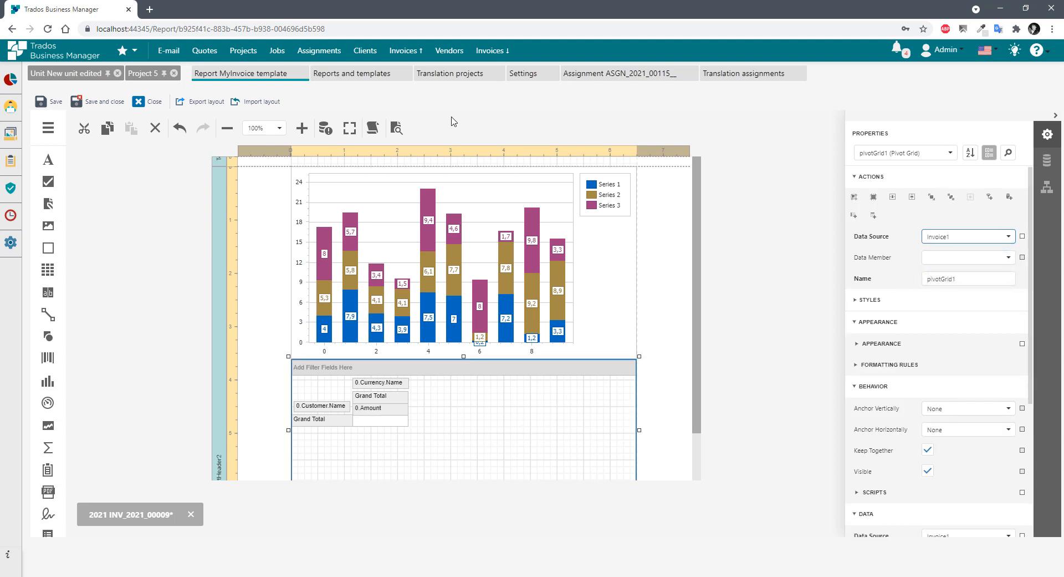
click(396, 128)
click(998, 179)
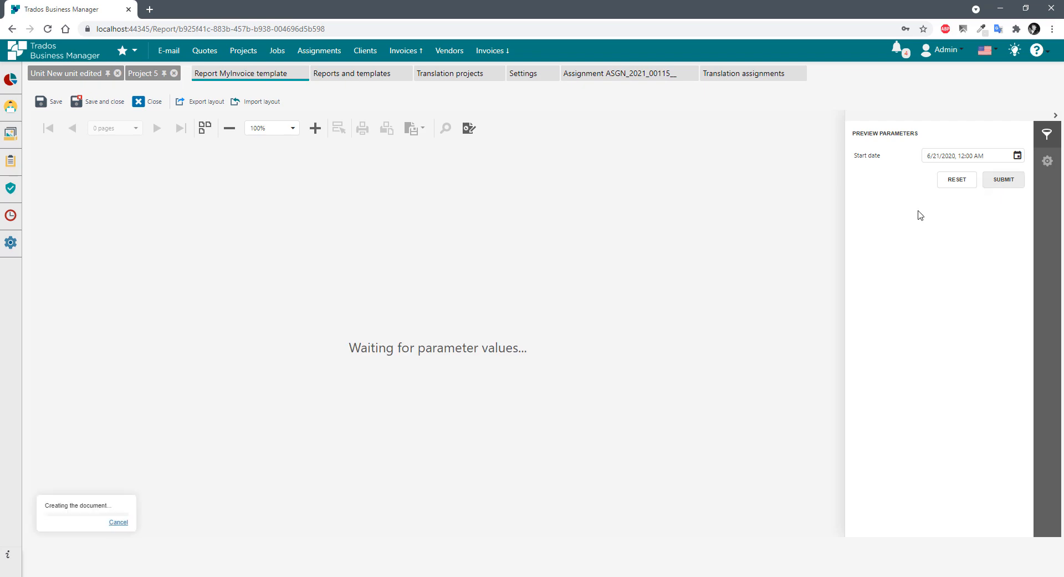
Return to the report design and change the pivot grid row field's data column name to Customer.Name, without the leading 0.
click(468, 128)
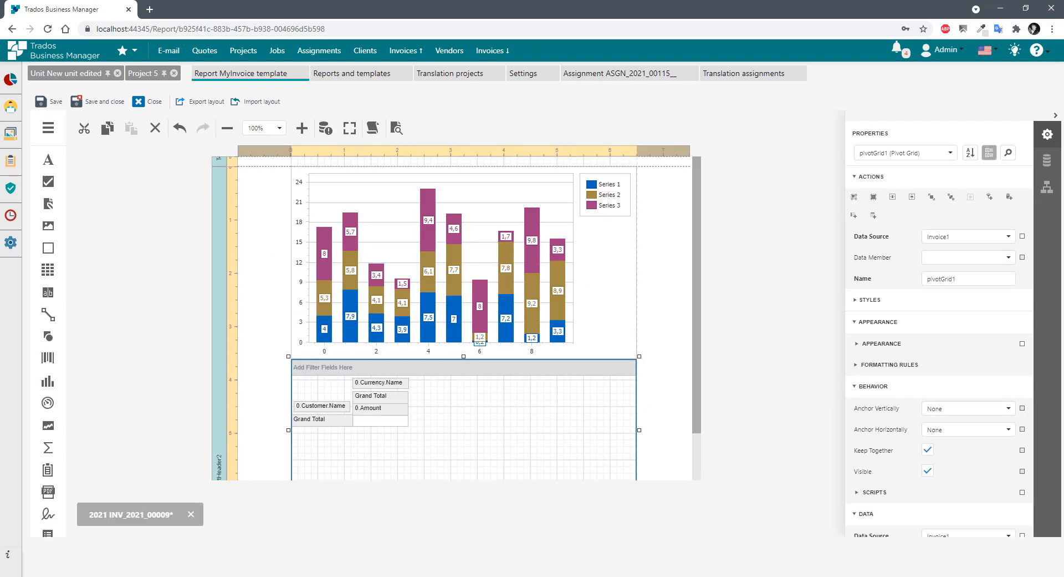
click(610, 408)
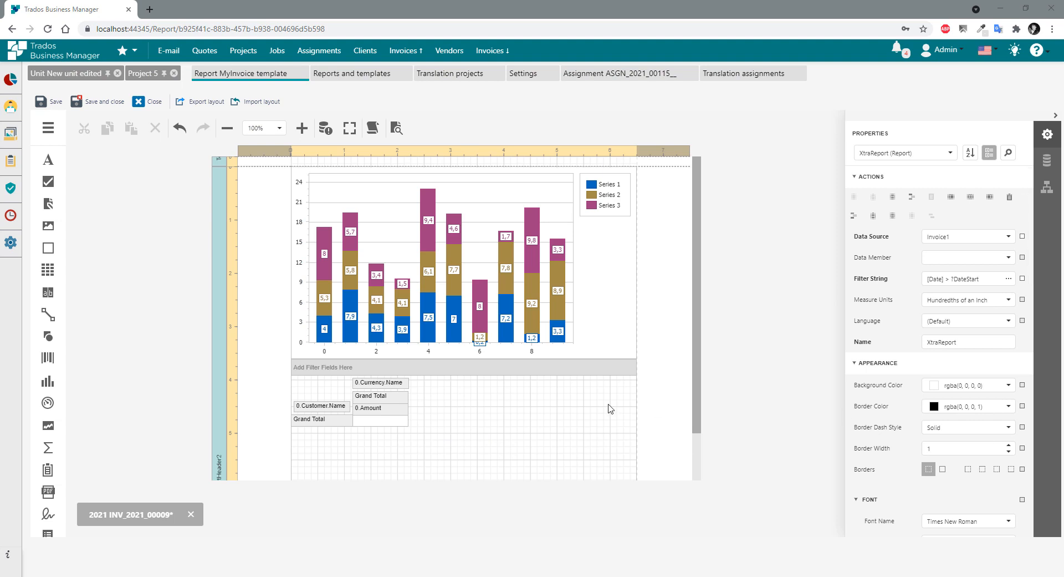
click(309, 407)
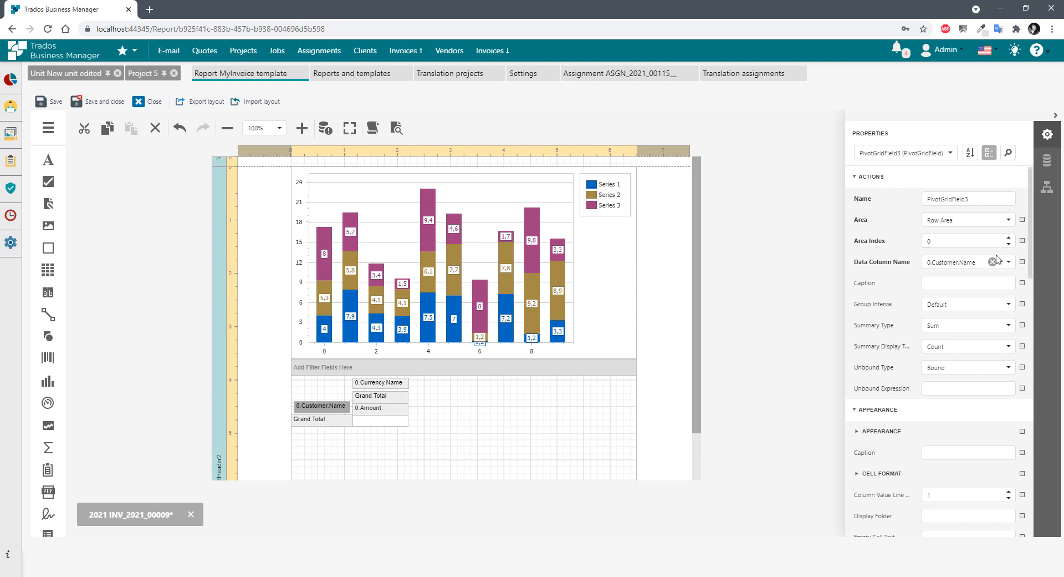
click(932, 262)
key(BackSpace)
key(BackSpace)
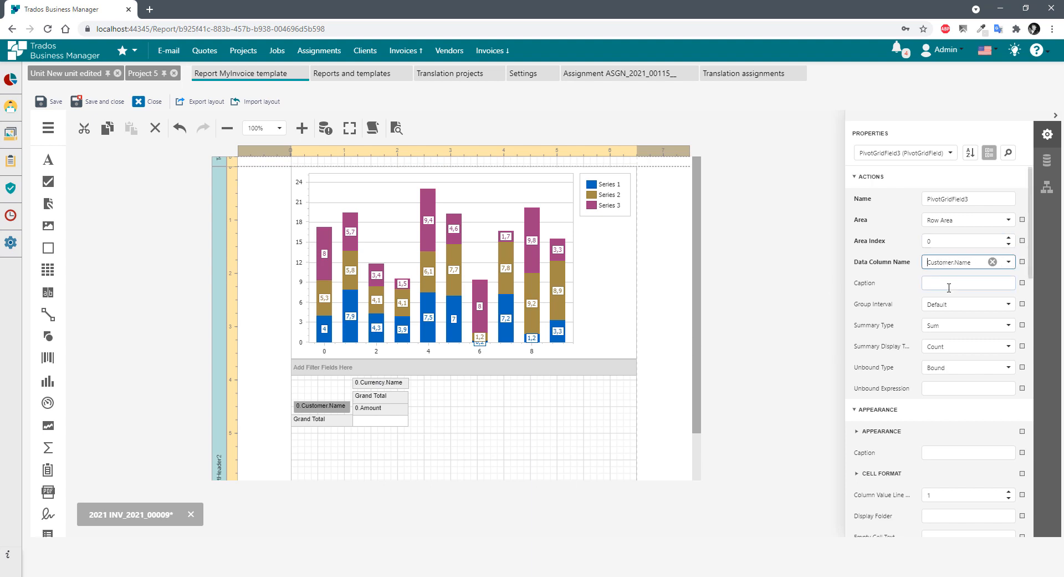
Change the pivot grid column field's data column name to Currency.Name, without the leading 0.
click(377, 384)
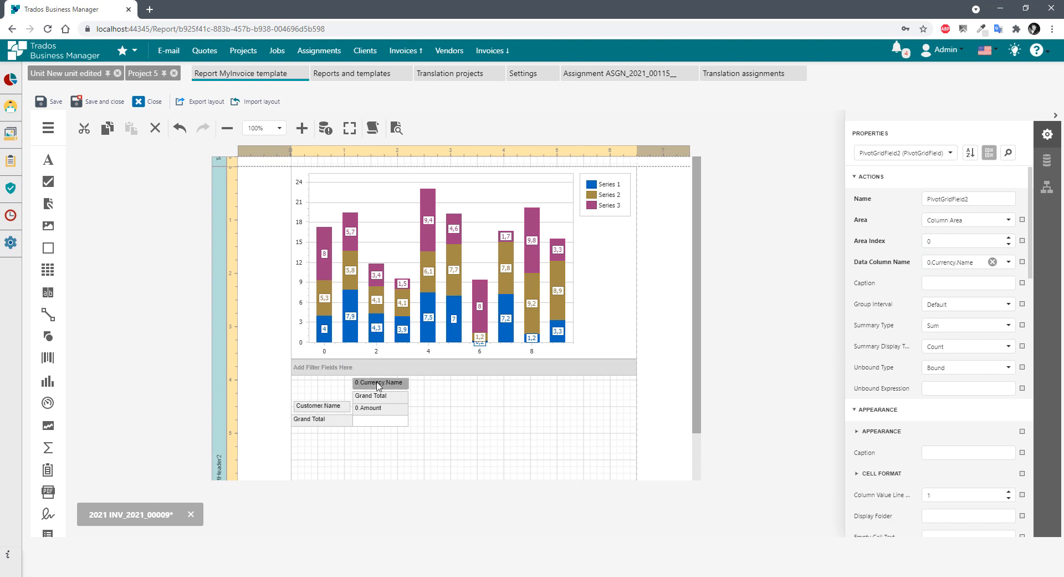
click(932, 263)
key(BackSpace)
key(BackSpace)
Change the pivot grid data field's data column name to Amount and generate the report preview.
click(371, 410)
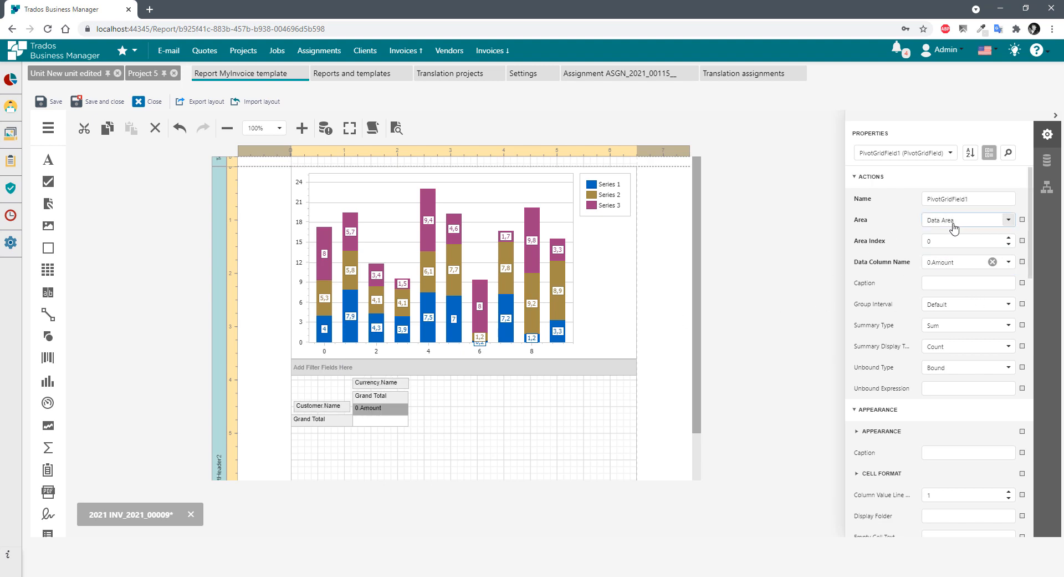
click(935, 263)
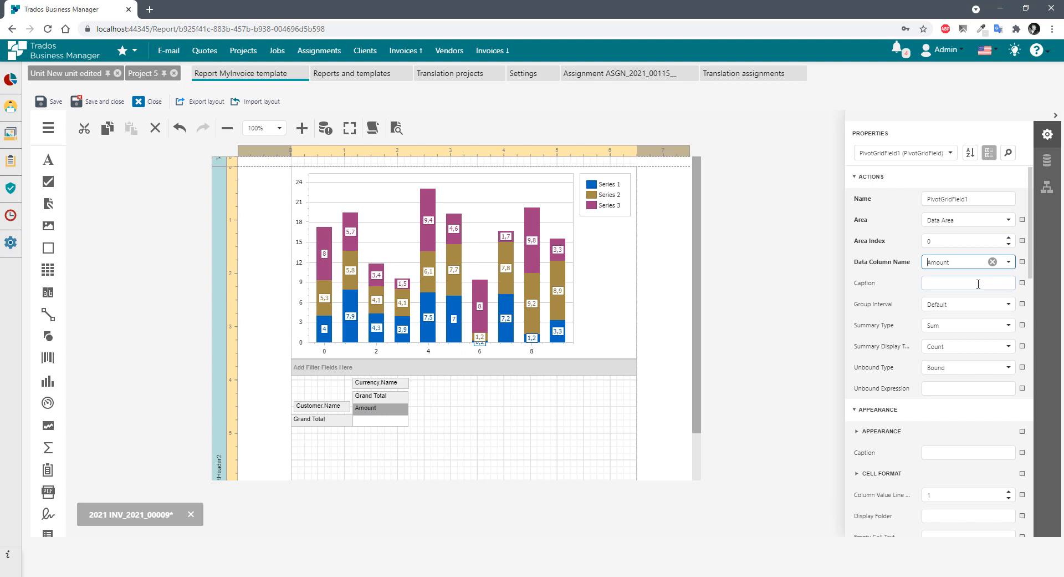
click(434, 147)
click(396, 128)
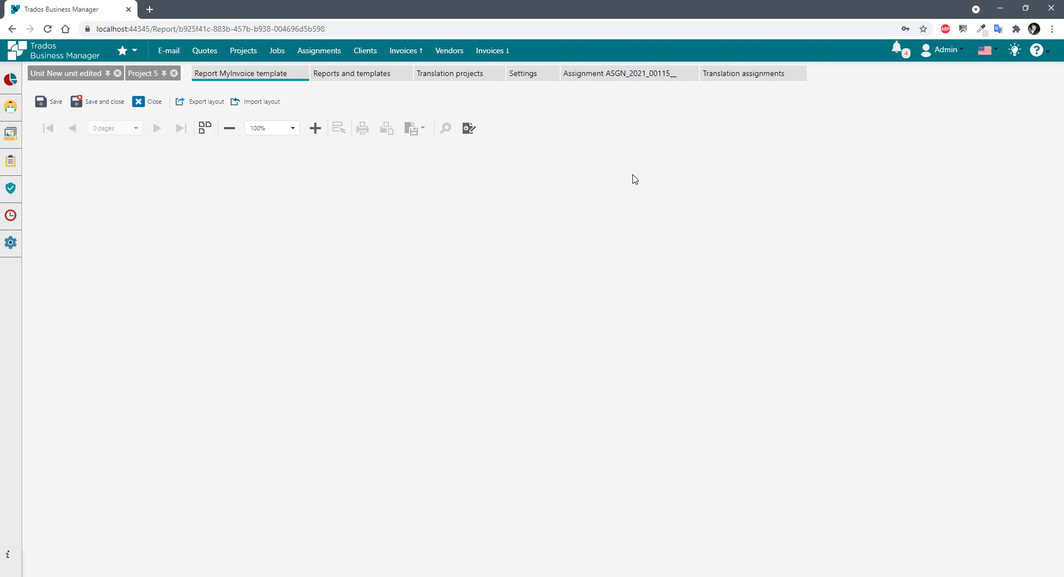
click(1004, 180)
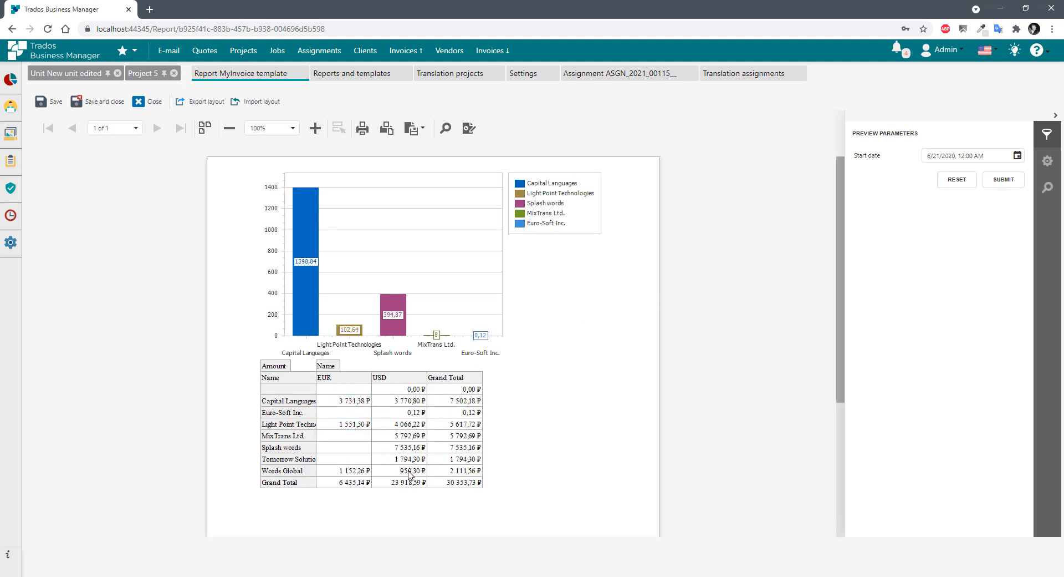
Return to the report design and set the Amount field's cell format type to Numeric, keeping Sum as its summary type.
click(470, 129)
click(374, 410)
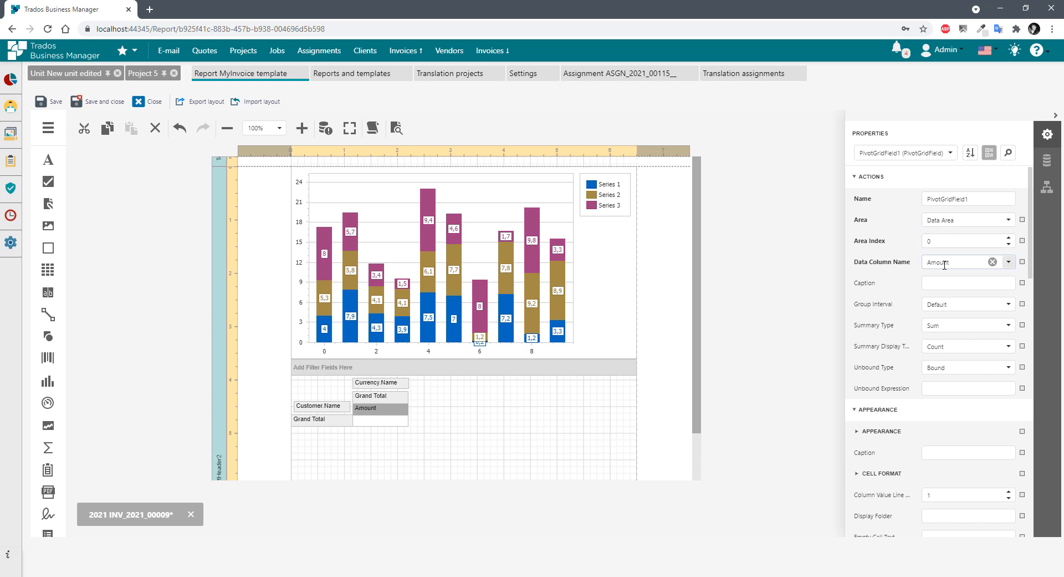
click(959, 283)
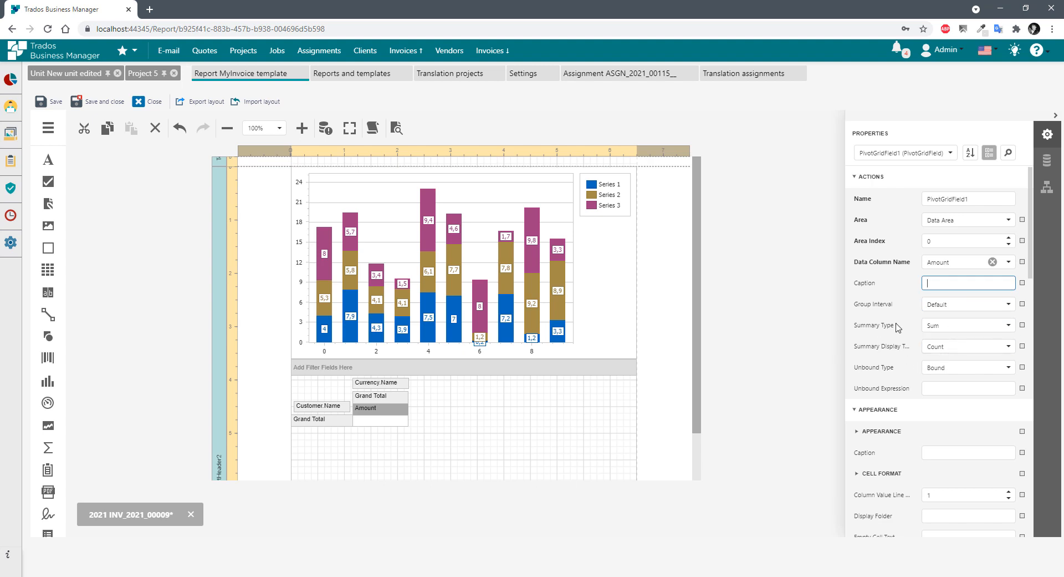
click(963, 326)
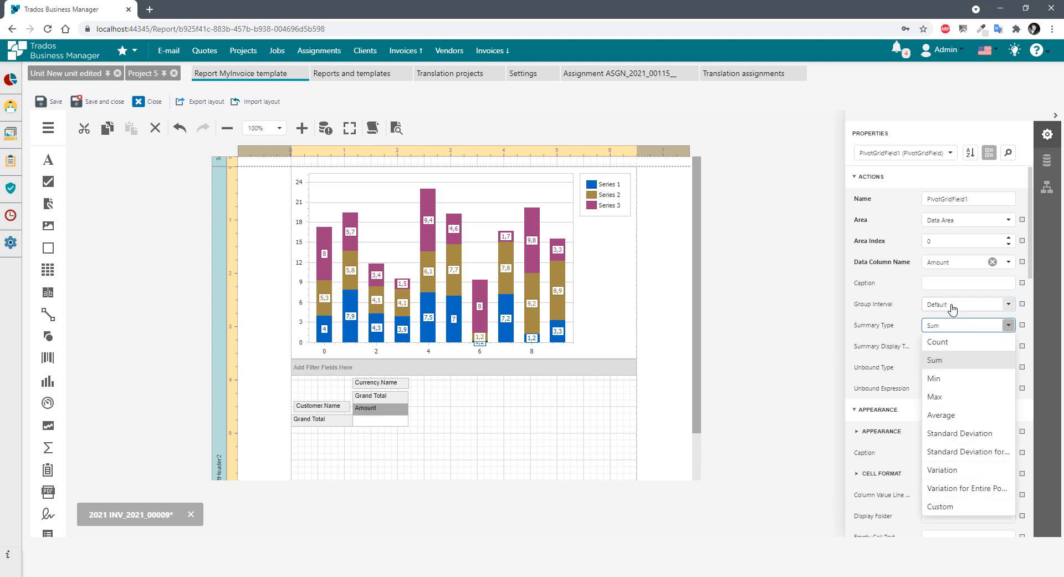
click(950, 328)
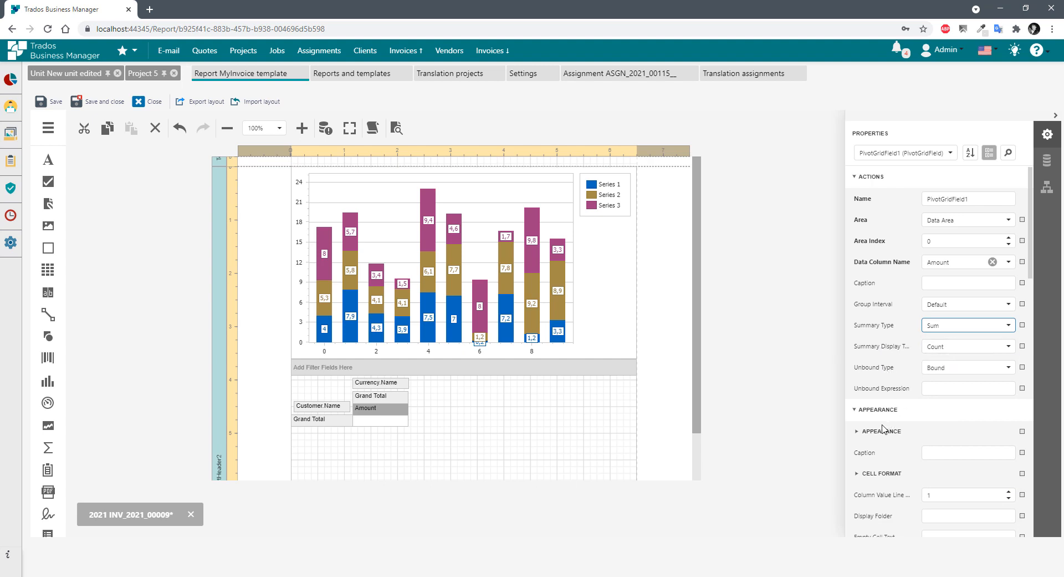
scroll(871, 413, down, 1)
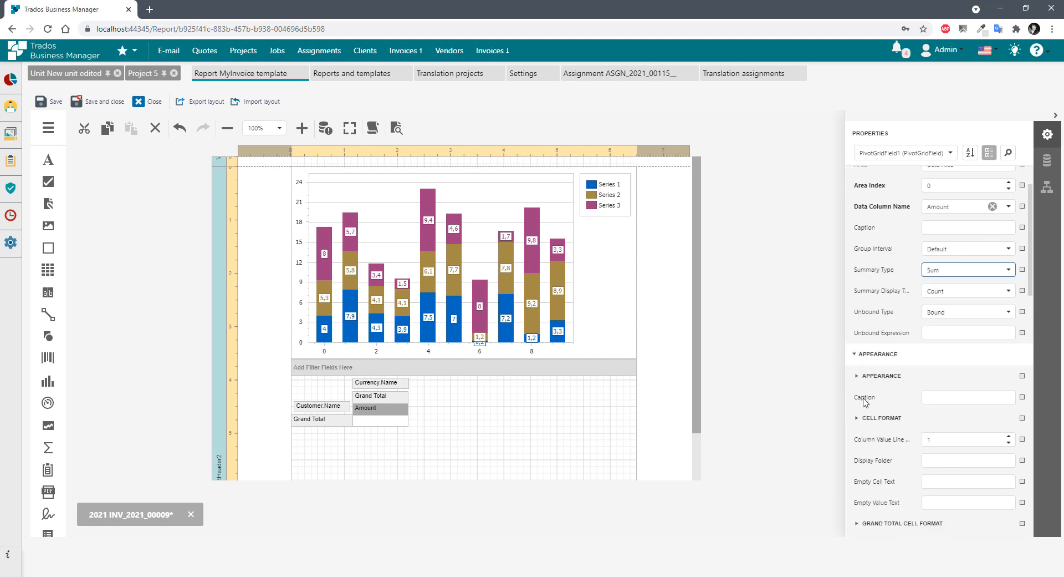
click(880, 417)
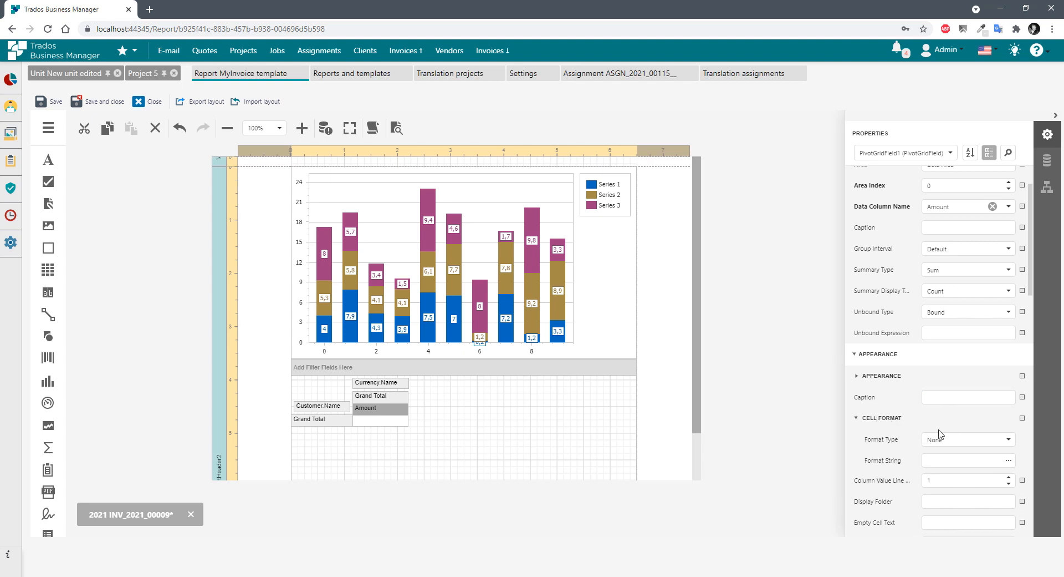
click(958, 443)
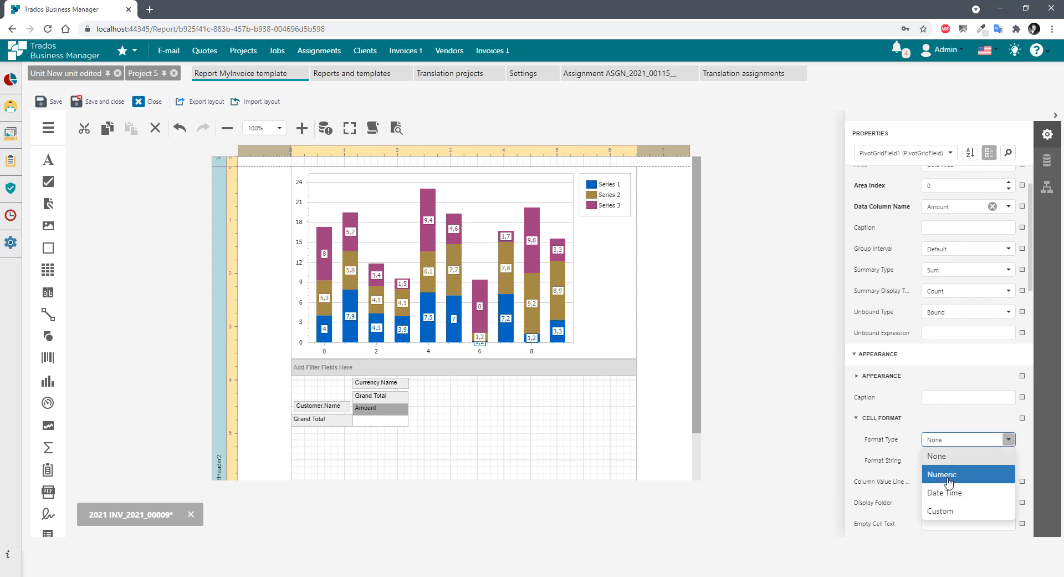
click(950, 474)
click(976, 461)
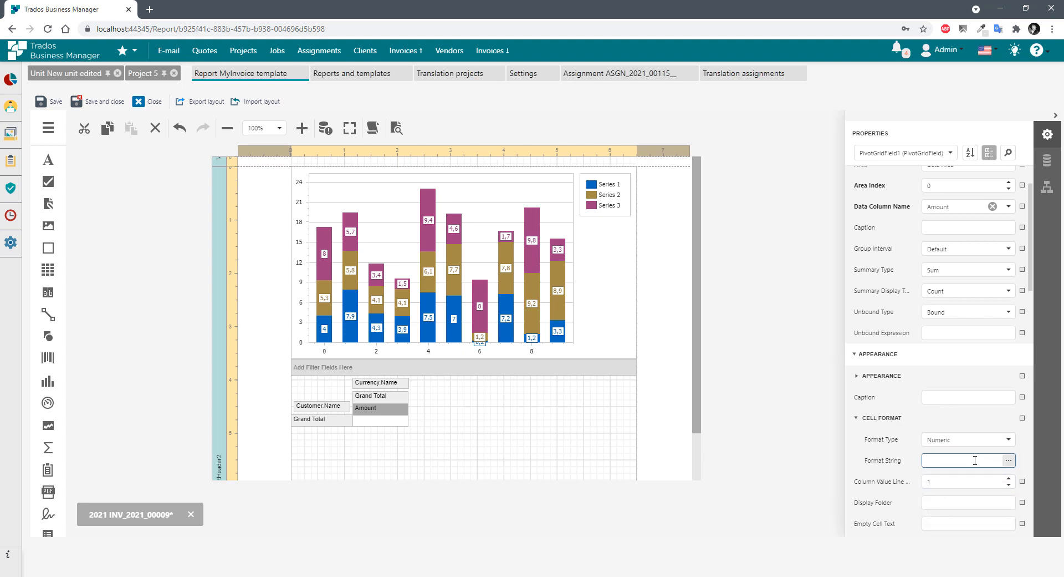
click(884, 418)
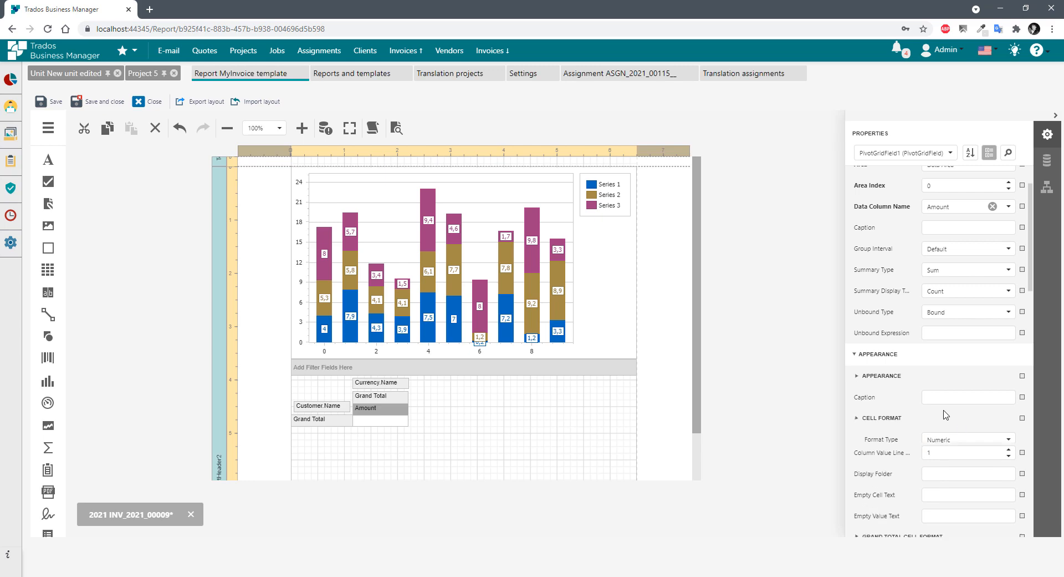
Generate the report preview and examine the pivot grid's customer rows, currency columns and grand totals.
click(396, 128)
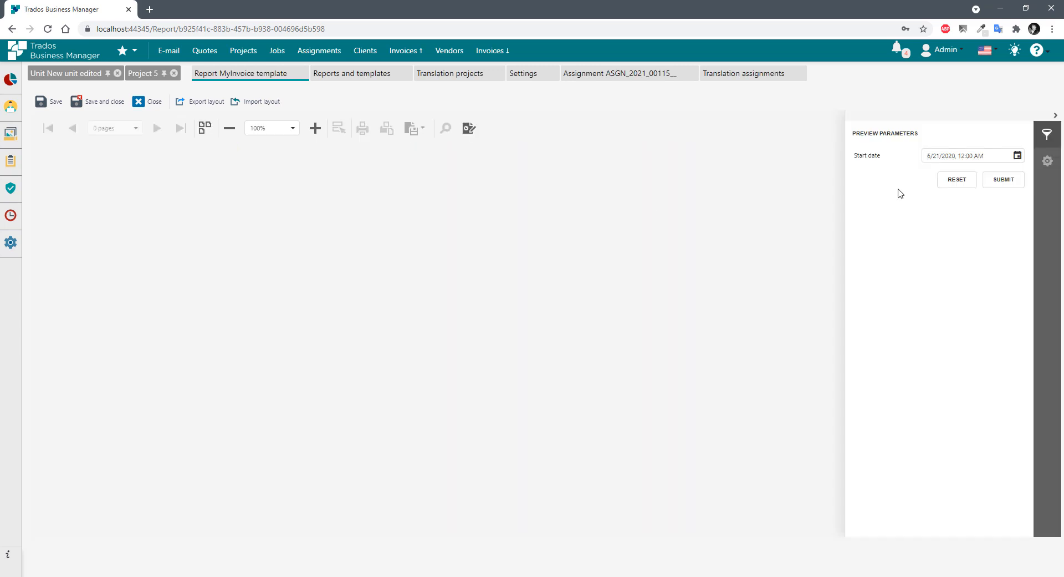
click(1003, 180)
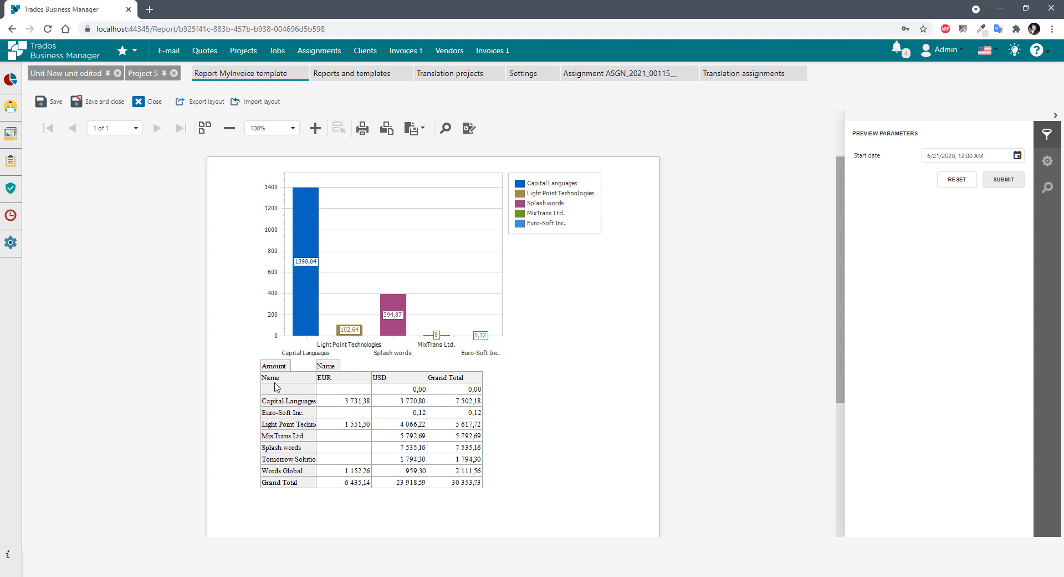
mouse_move(275, 388)
mouse_down()
mouse_move(281, 487)
mouse_move(299, 466)
mouse_up()
click(317, 396)
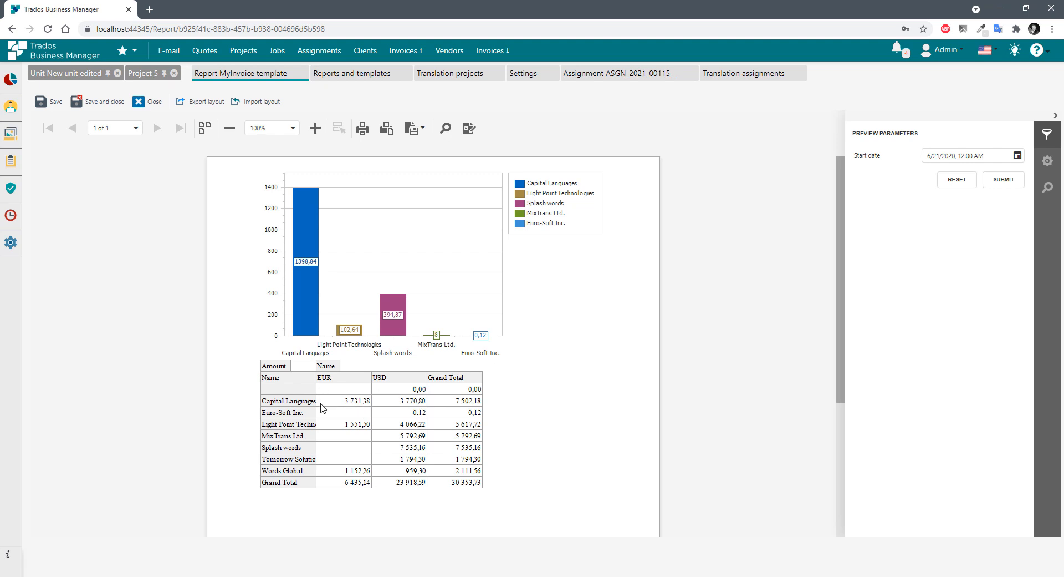
drag(328, 401, 461, 401)
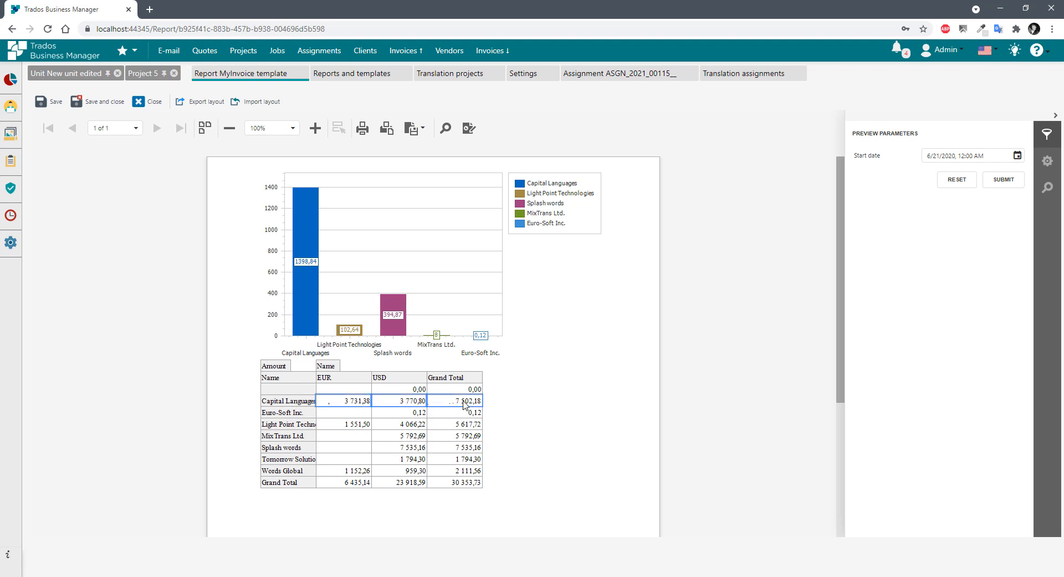
click(460, 382)
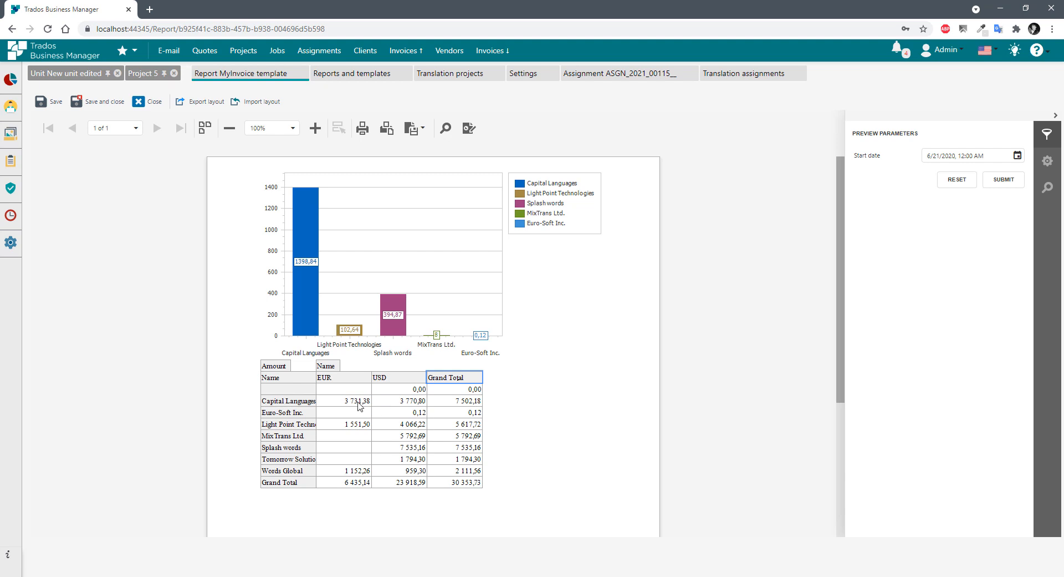
drag(339, 382, 402, 483)
drag(307, 467, 307, 468)
Return to the report design and delete the pivot grid and the chart from the report header.
click(469, 128)
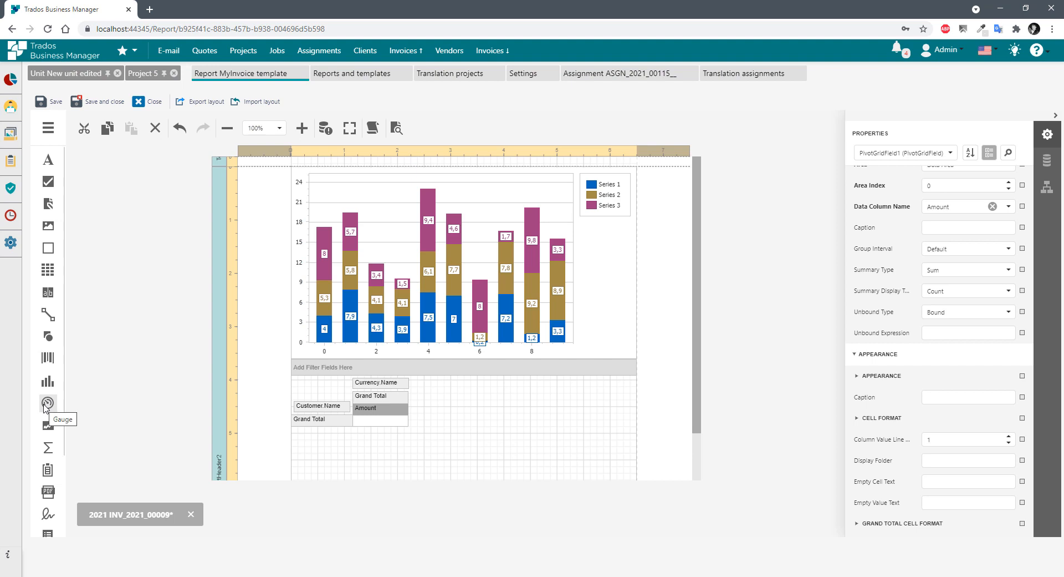
click(477, 392)
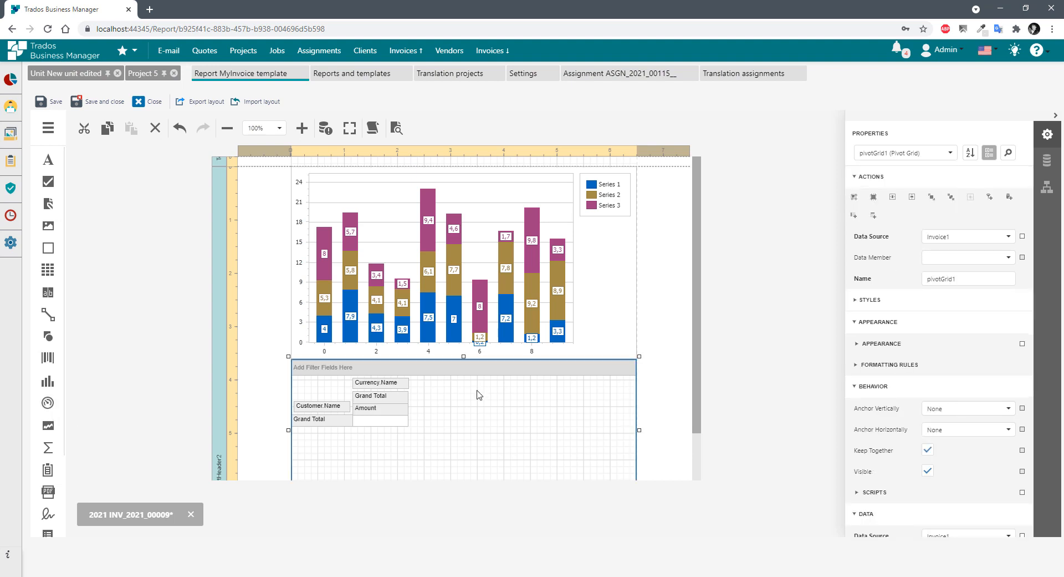
key(Delete)
click(633, 294)
key(Delete)
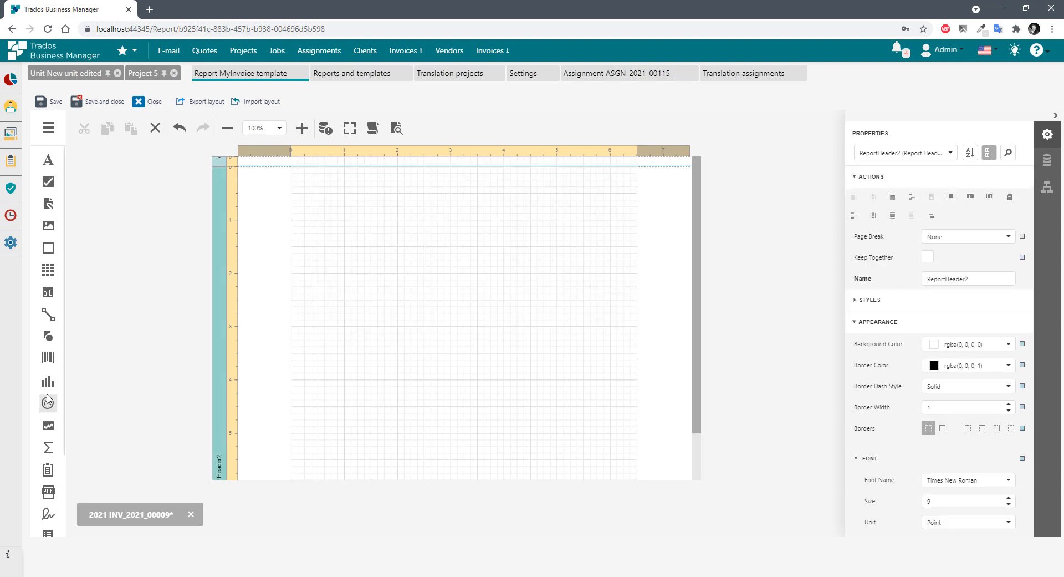
Insert a gauge into the report header and shrink the header band down to the gauge's lower edge.
drag(46, 409, 355, 256)
click(224, 429)
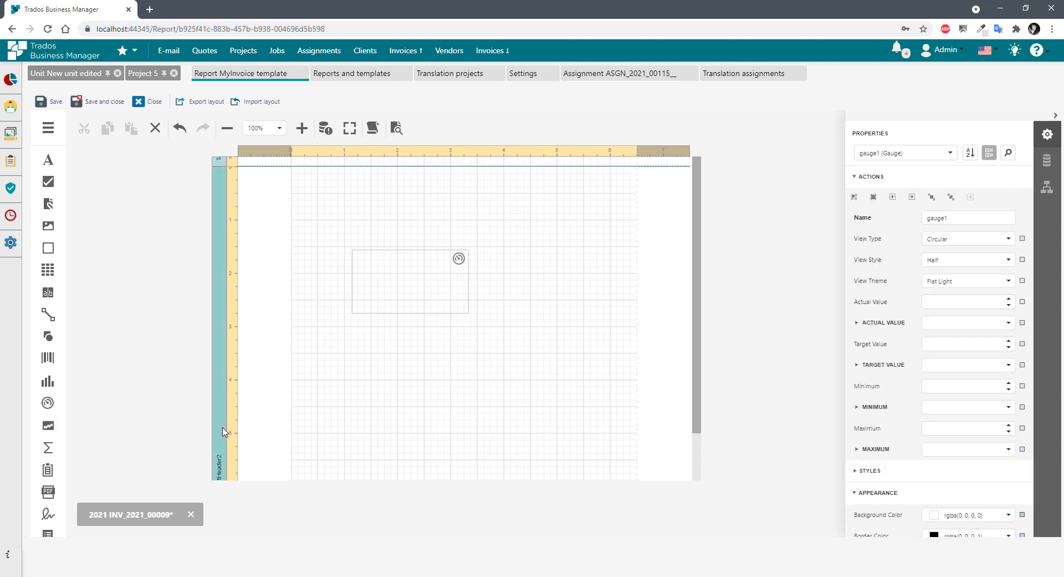
scroll(285, 418, down, 1)
drag(227, 446, 230, 258)
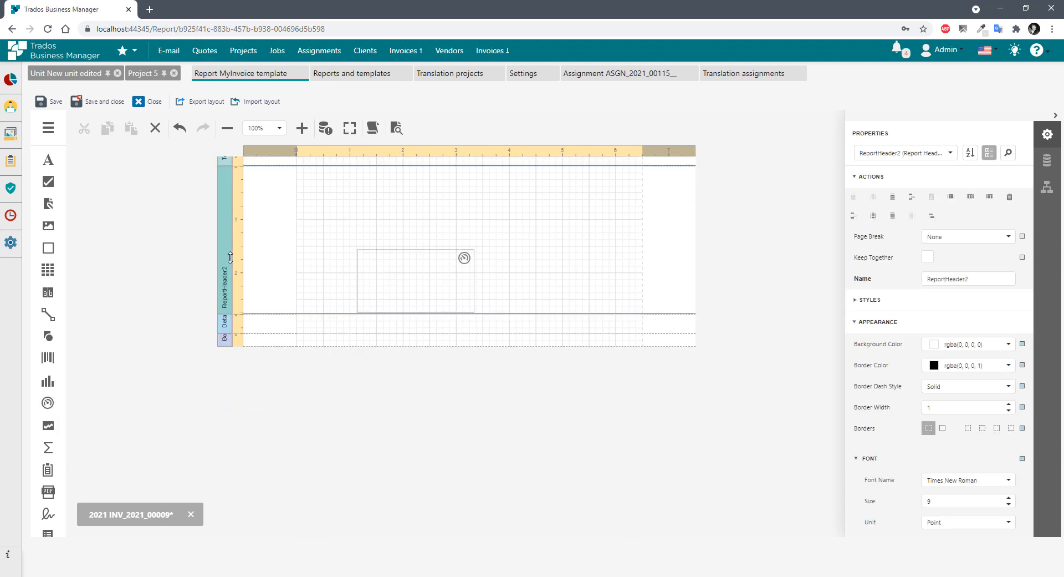
Move the gauge into the Detail band, enlarged to about 2.6 inches high, and shrink the emptied report header to a narrow strip.
click(225, 326)
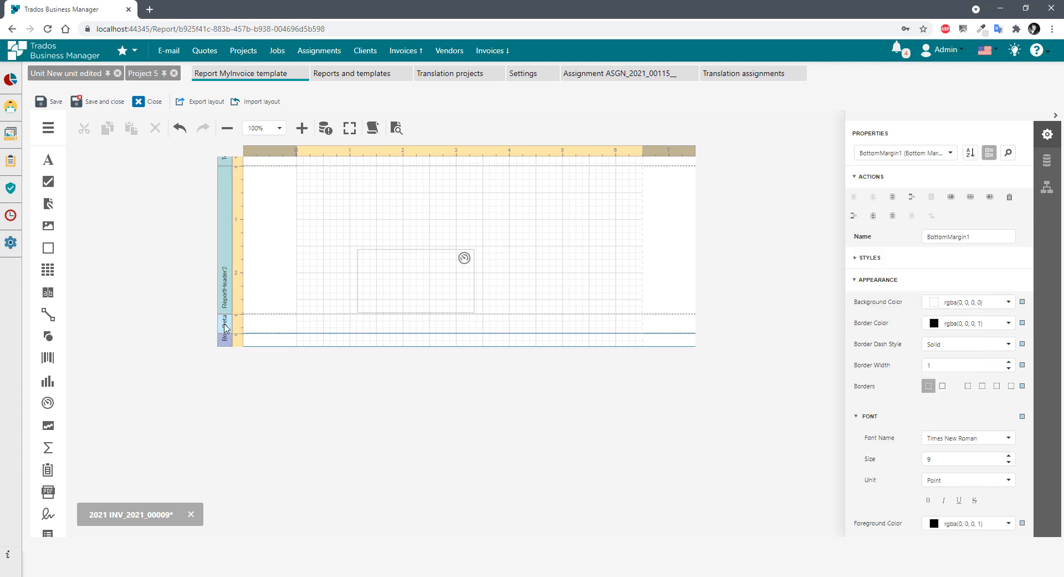
drag(226, 378, 226, 452)
click(376, 278)
drag(441, 286, 404, 396)
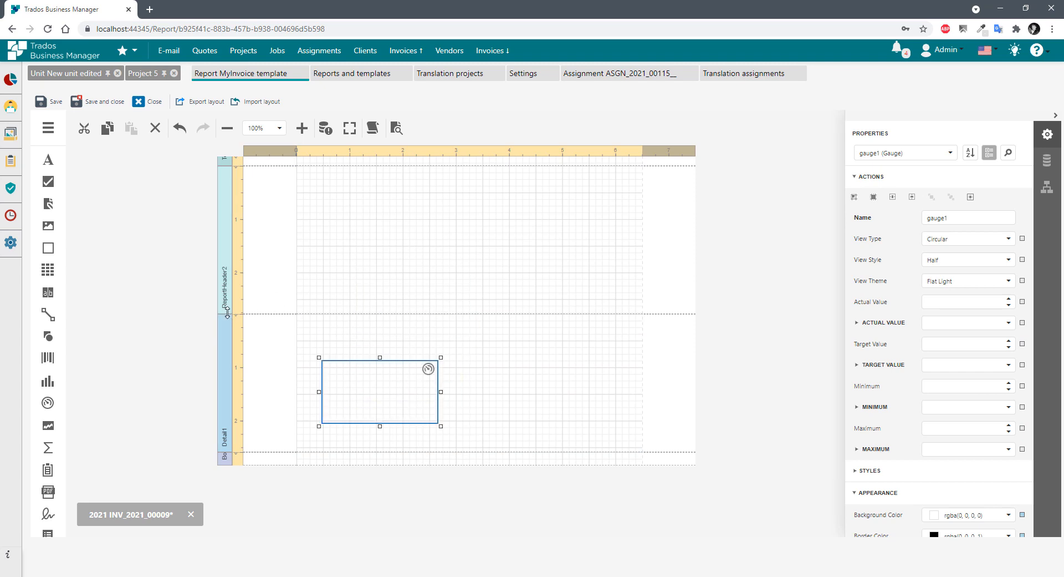
drag(228, 314, 332, 187)
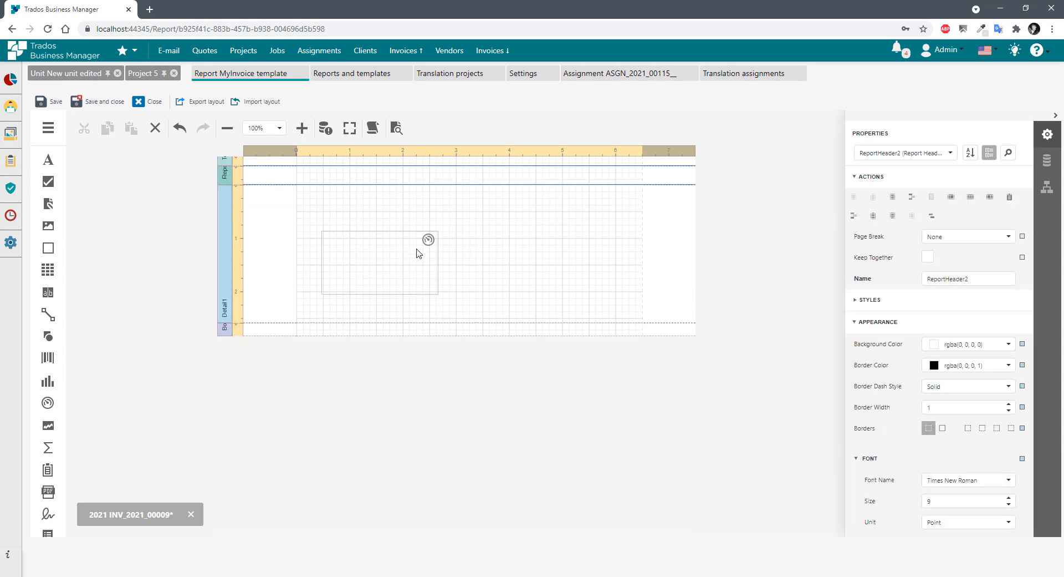
Move the gauge to the upper edge of the Detail band and shrink the band down to the gauge's lower edge.
drag(418, 253, 416, 207)
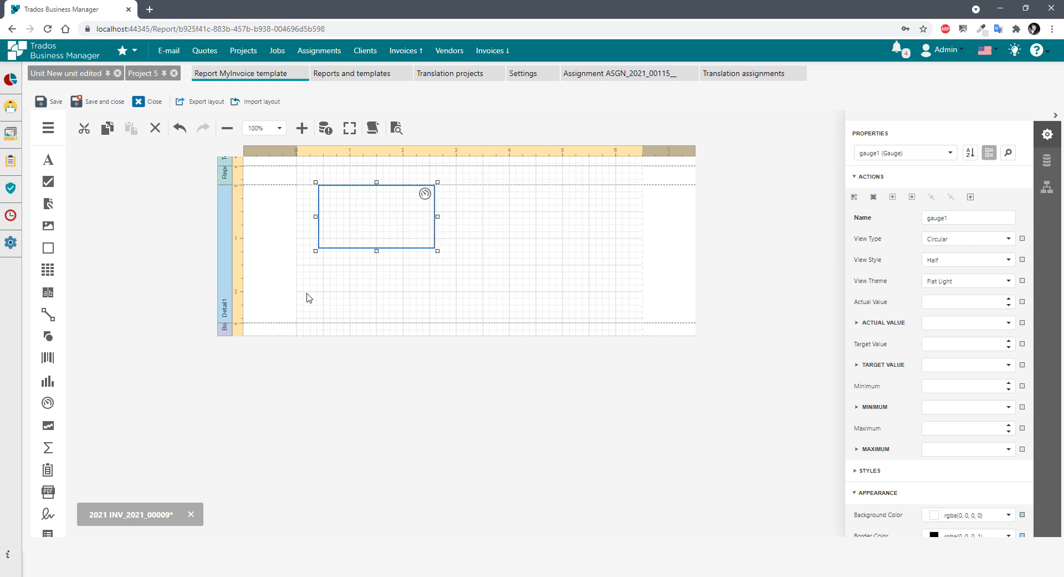
drag(223, 321, 237, 250)
Keep the gauge's view type as Circular and set its view theme to Flat Dark.
click(376, 210)
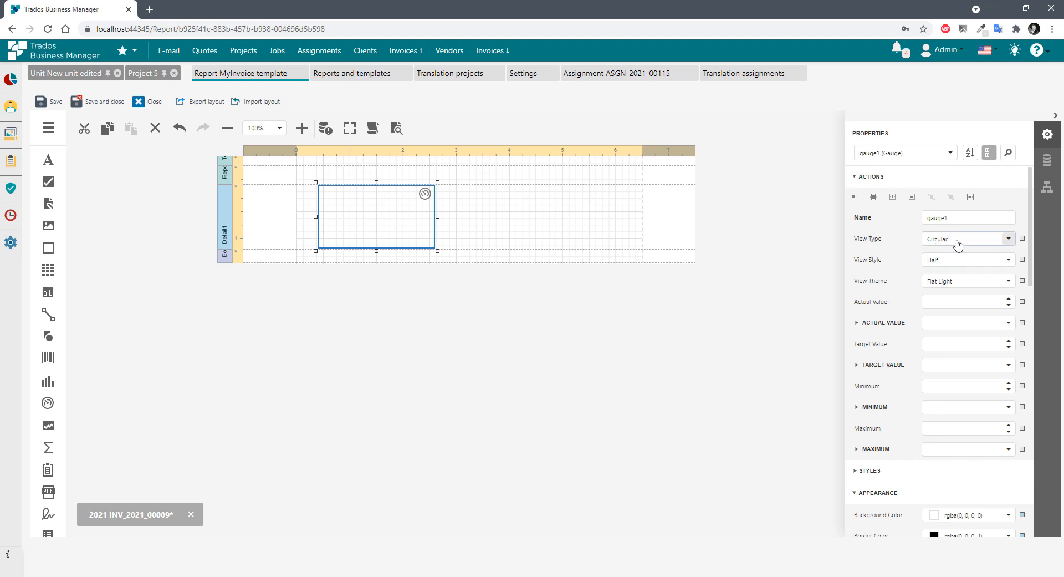
click(958, 242)
click(962, 251)
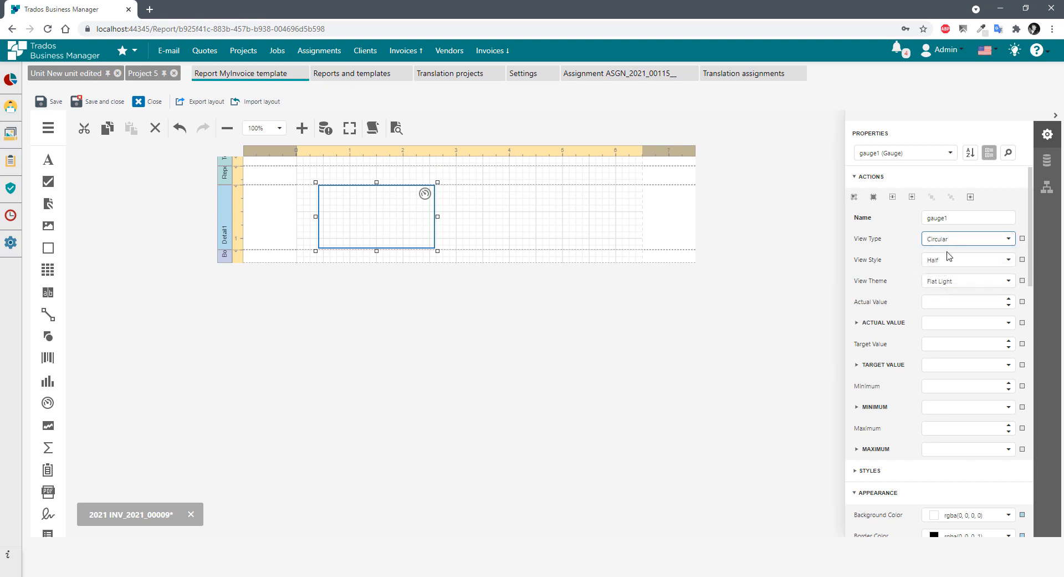
click(942, 281)
click(961, 314)
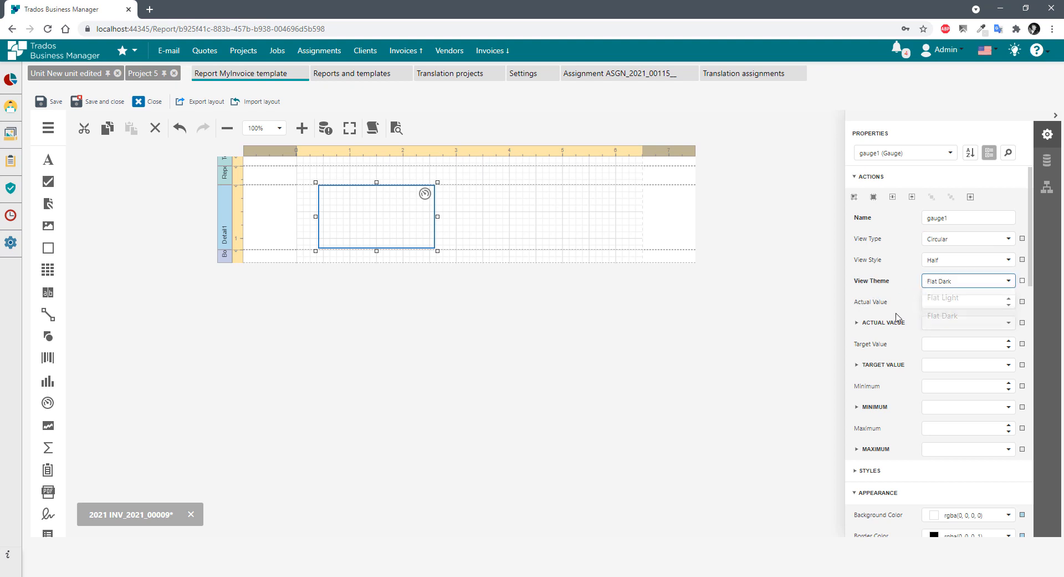
Bind the gauge's actual value to the Invoice1 Amount field with the format string n2.
click(978, 303)
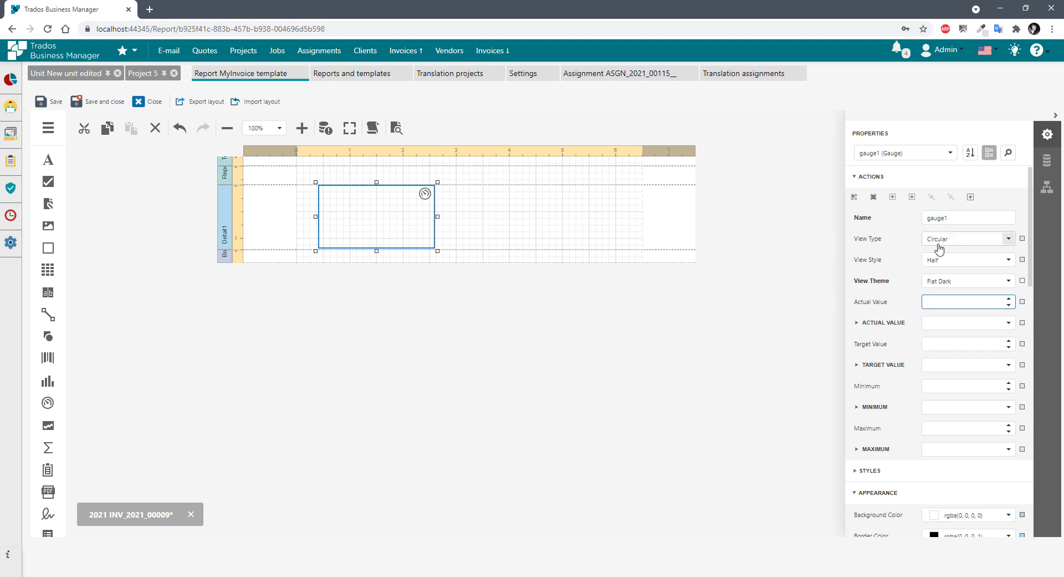
click(885, 321)
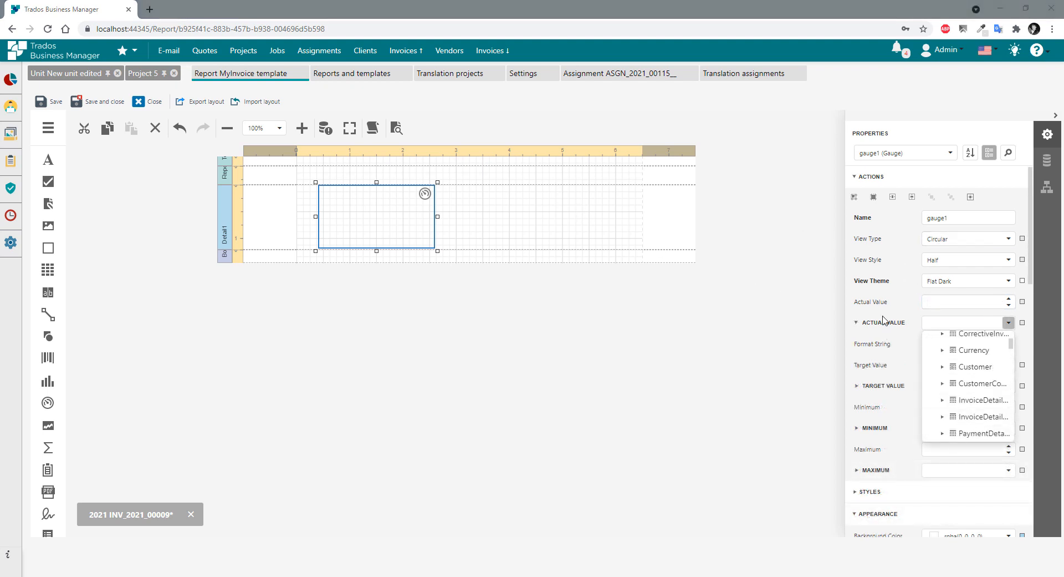
scroll(971, 383, down, 3)
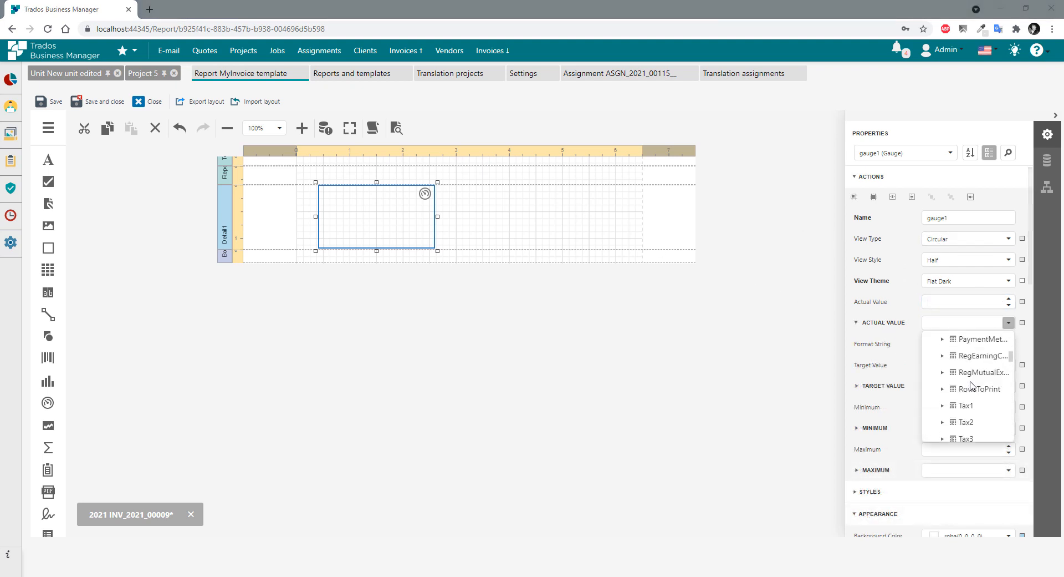
scroll(971, 386, up, 2)
click(966, 376)
click(969, 374)
click(931, 344)
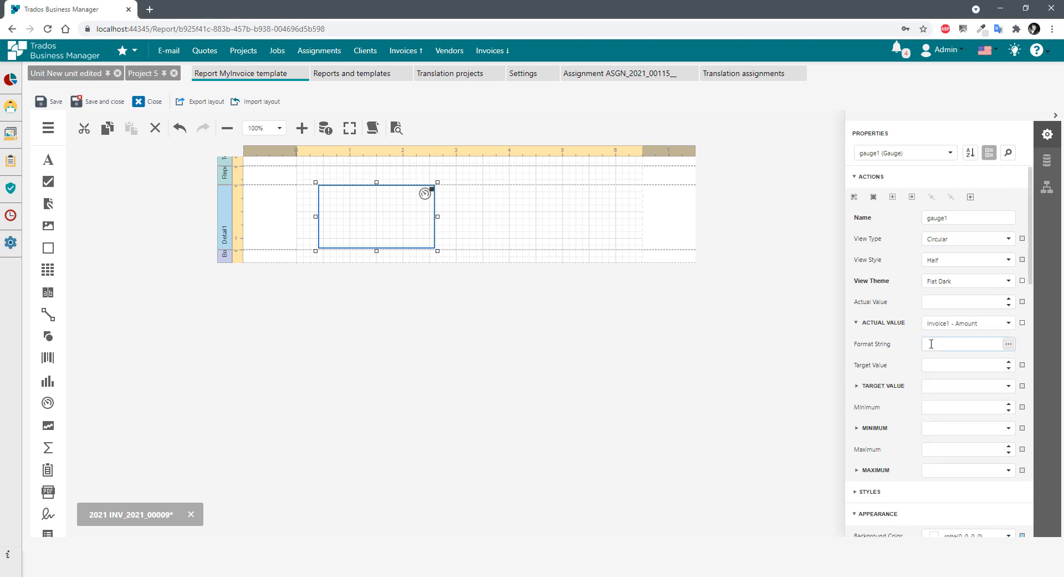
click(950, 349)
text(n2)
Set the gauge's target value to 1000, its minimum to 0 and its maximum to 10000.
click(956, 366)
click(944, 406)
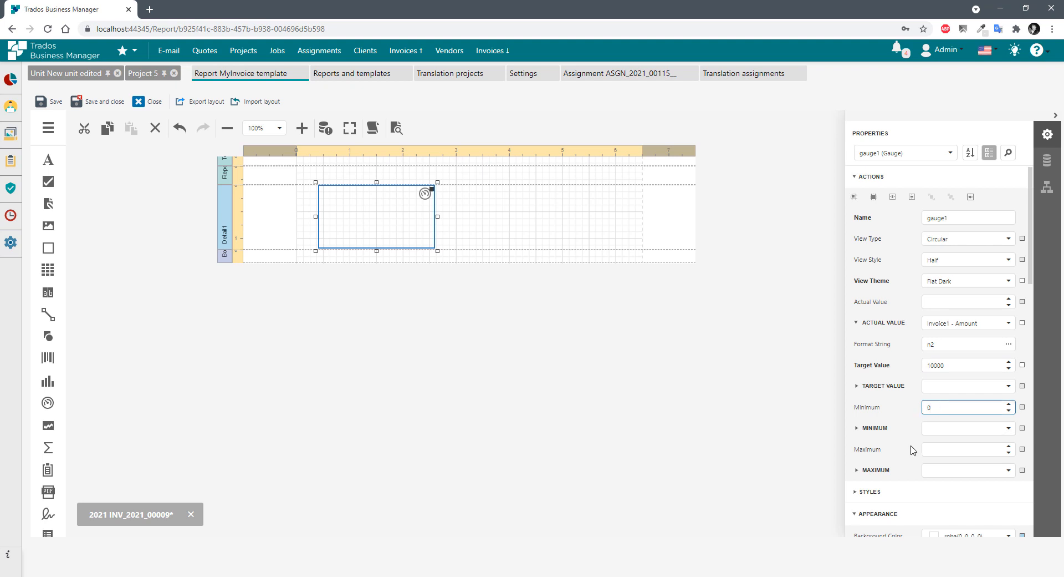
text(0)
click(971, 449)
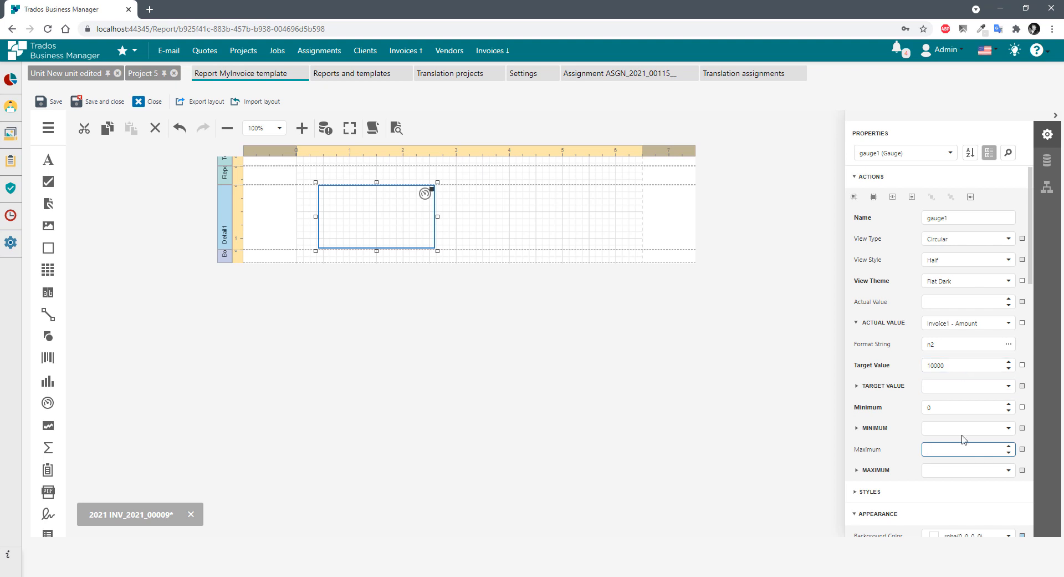
click(955, 366)
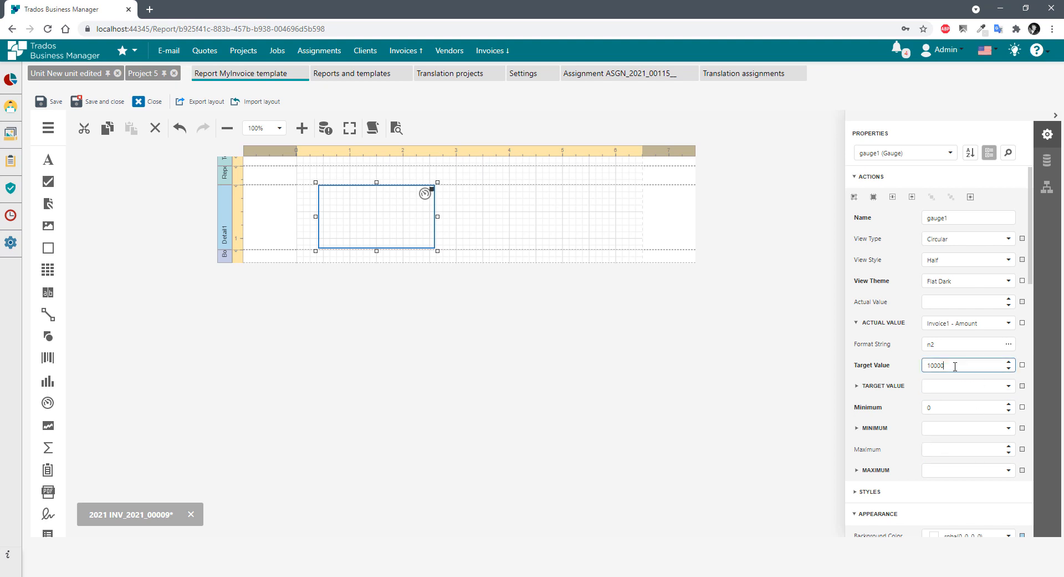
click(942, 450)
click(578, 412)
Generate the report preview and examine the needle and target marker on each invoice's gauge.
click(398, 131)
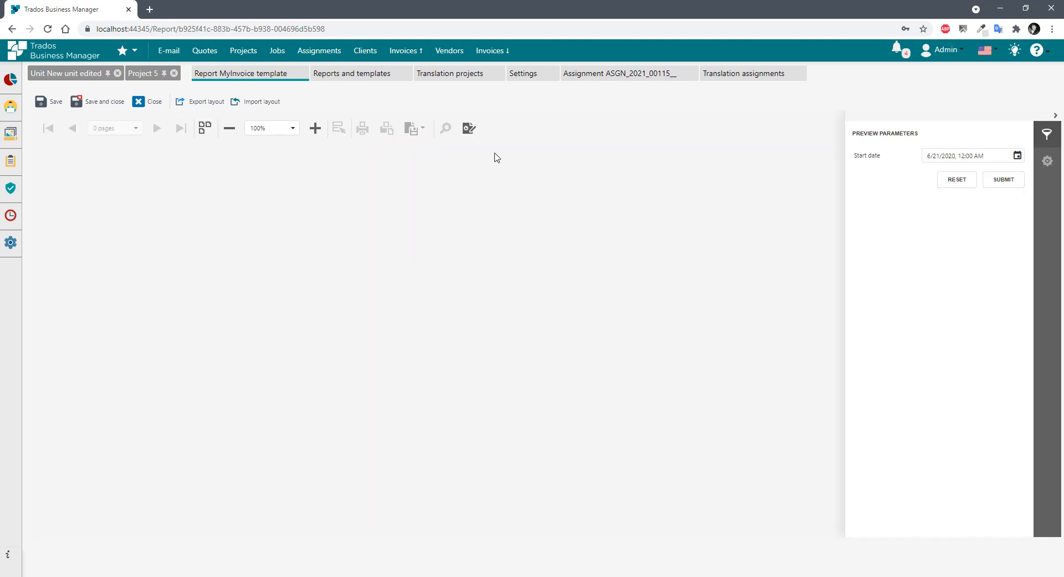
click(999, 183)
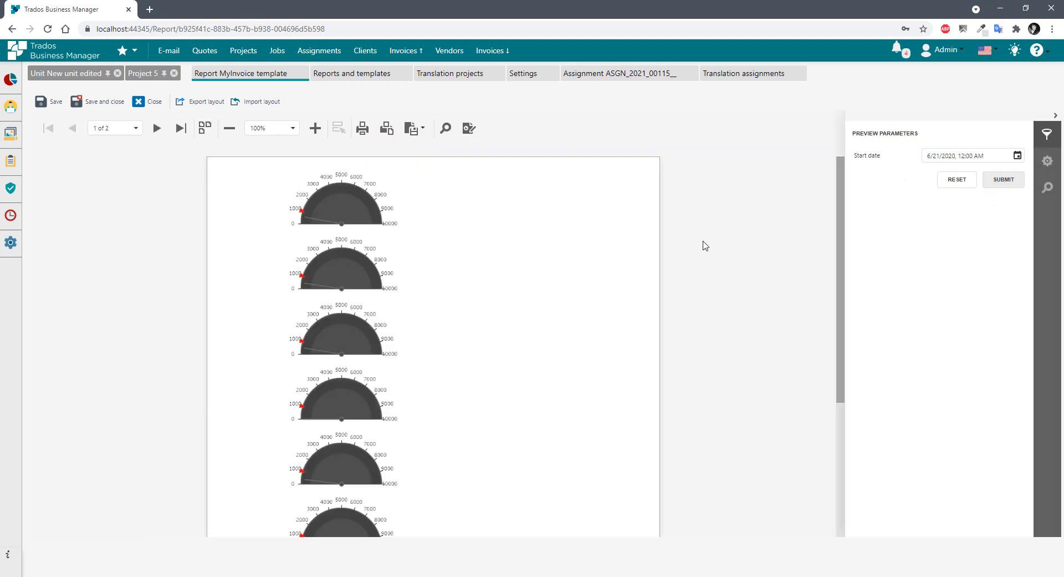
scroll(510, 317, down, 3)
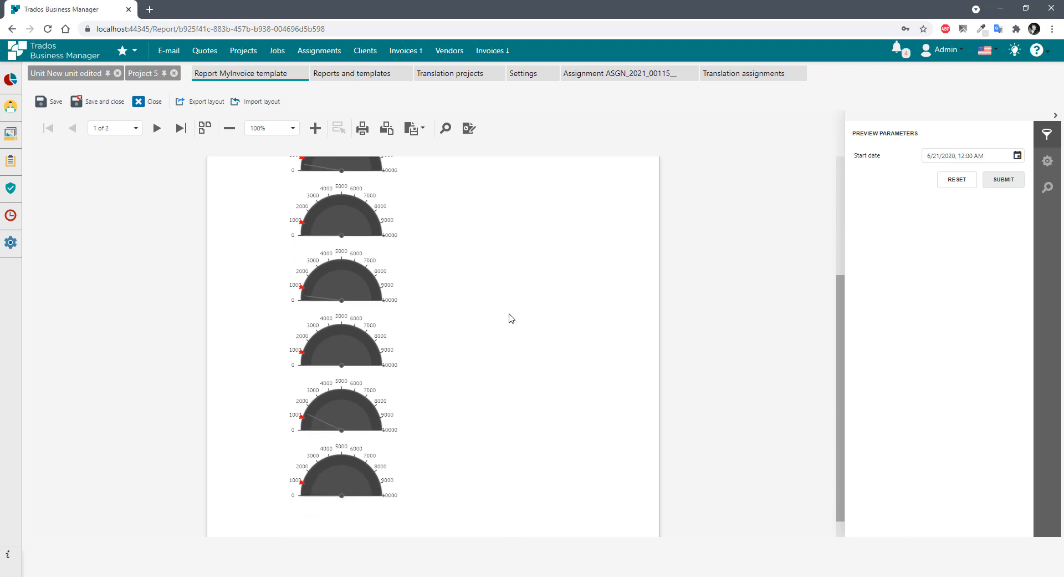
scroll(519, 310, up, 5)
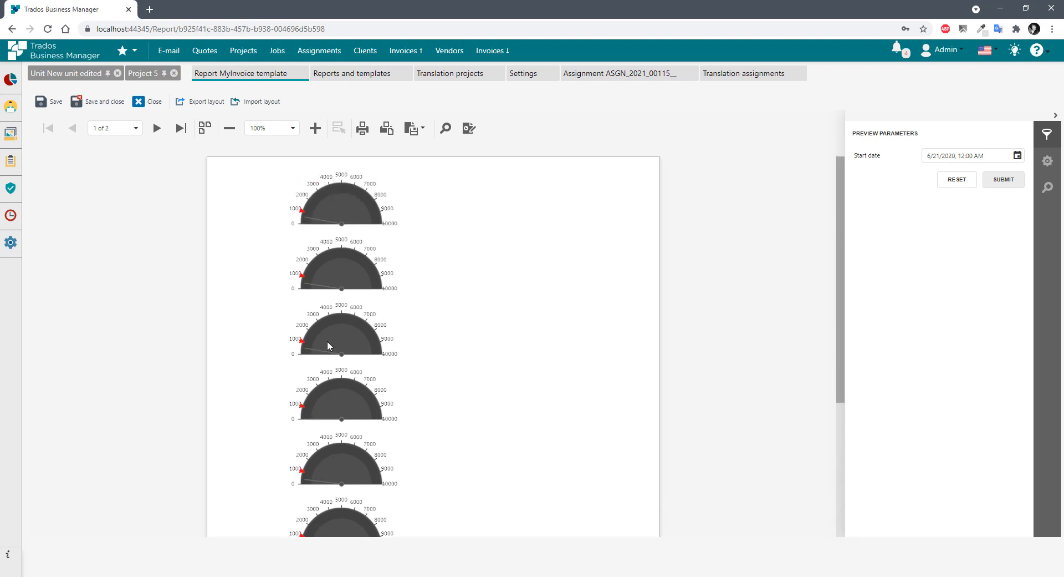
scroll(328, 346, down, 3)
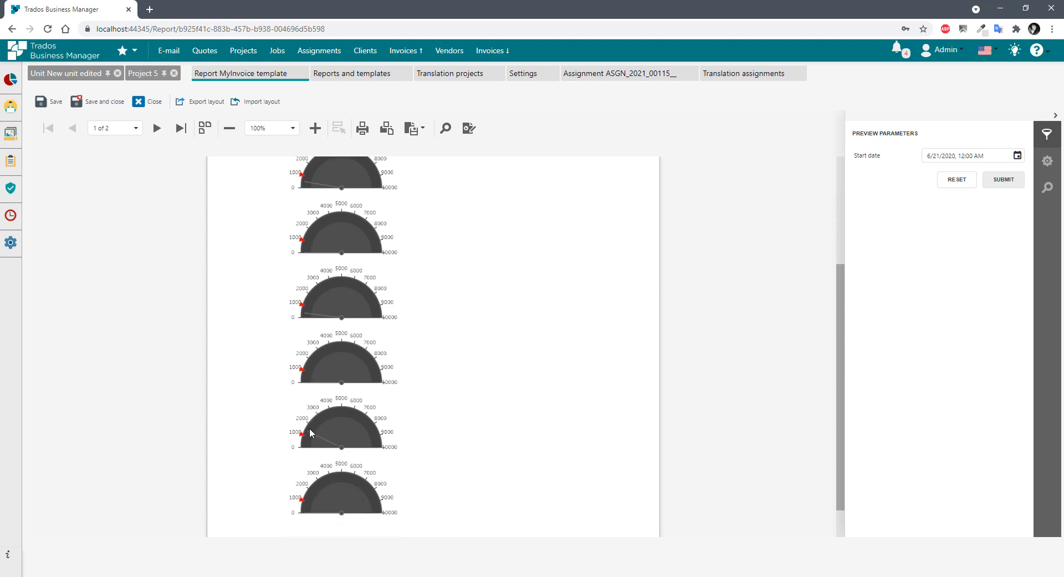
scroll(314, 444, down, 1)
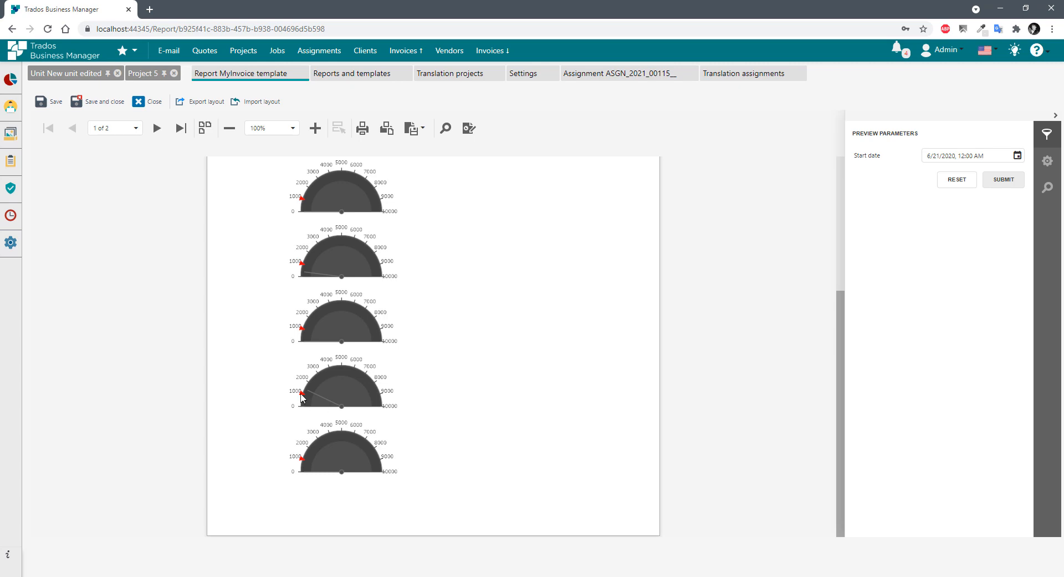
scroll(501, 278, up, 4)
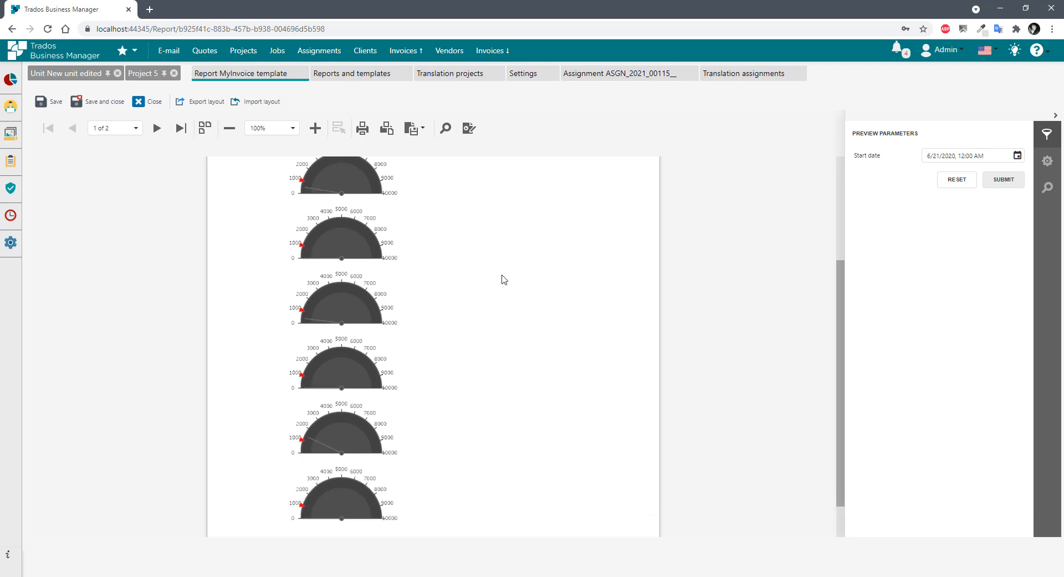
Return to the report design, enlarge the report header to about 1.5 inches high and place a new sparkline in it.
click(469, 128)
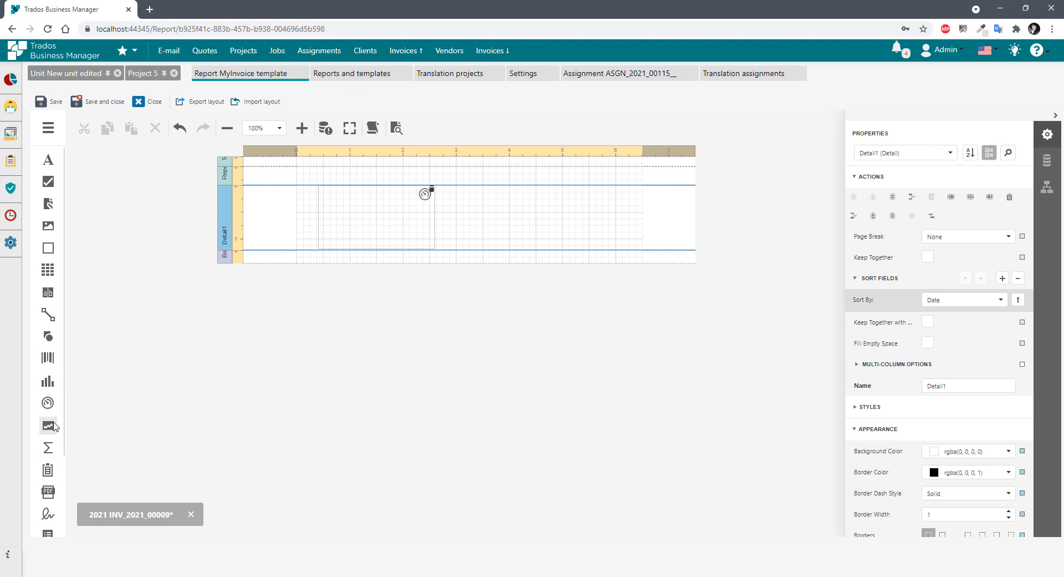
drag(48, 425, 458, 198)
drag(223, 184, 238, 249)
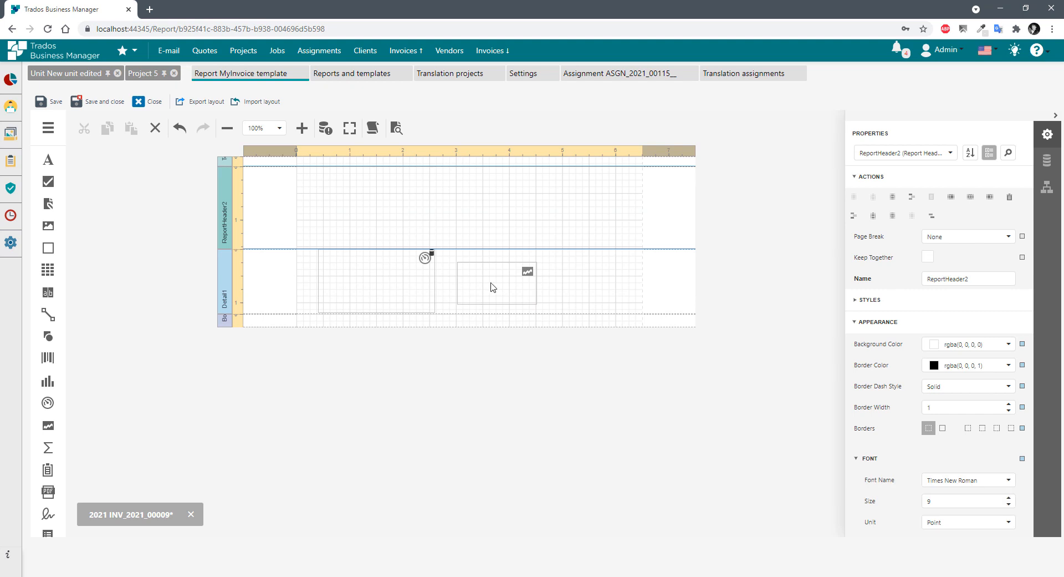
drag(492, 284, 366, 198)
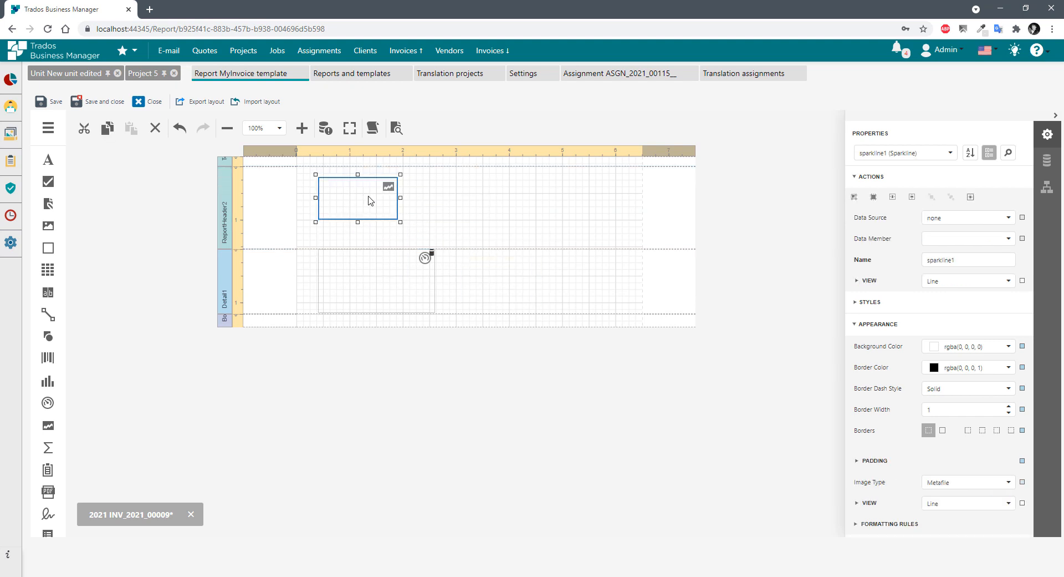
Set the sparkline's data source to Invoice1, leaving the data member empty and the view as Line.
click(1009, 217)
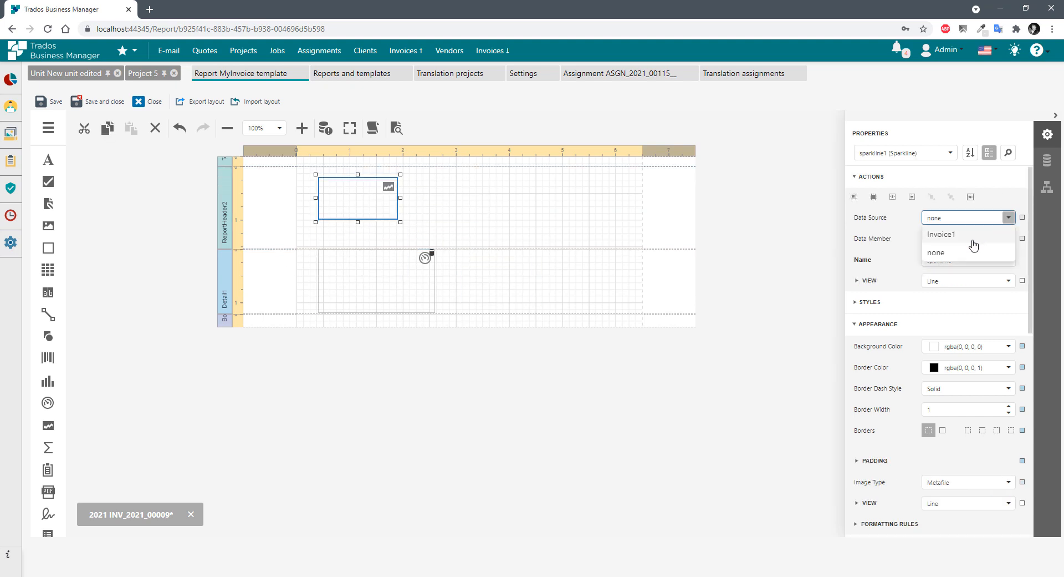
click(949, 234)
click(1008, 238)
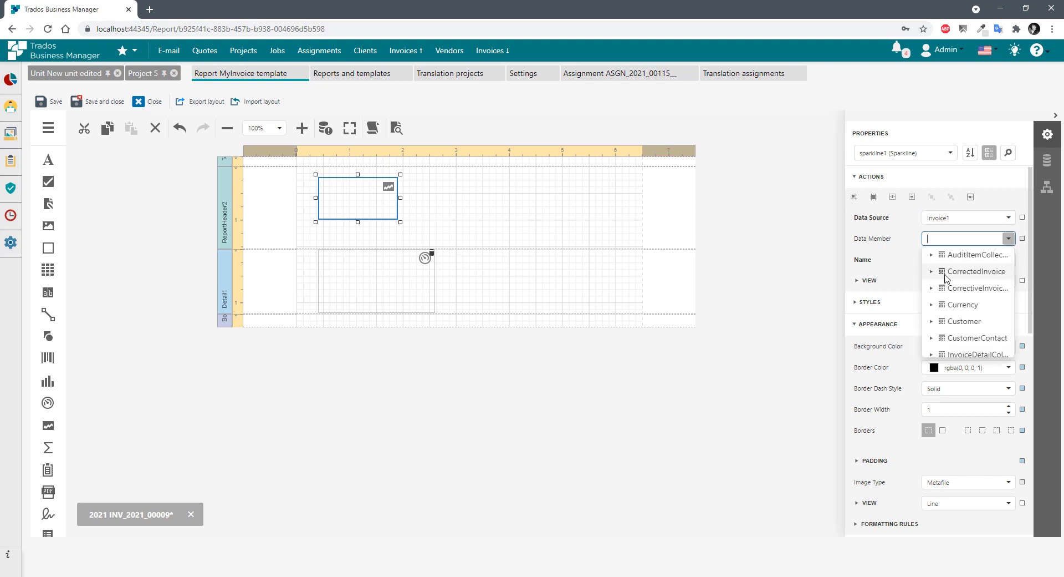
scroll(976, 327, down, 5)
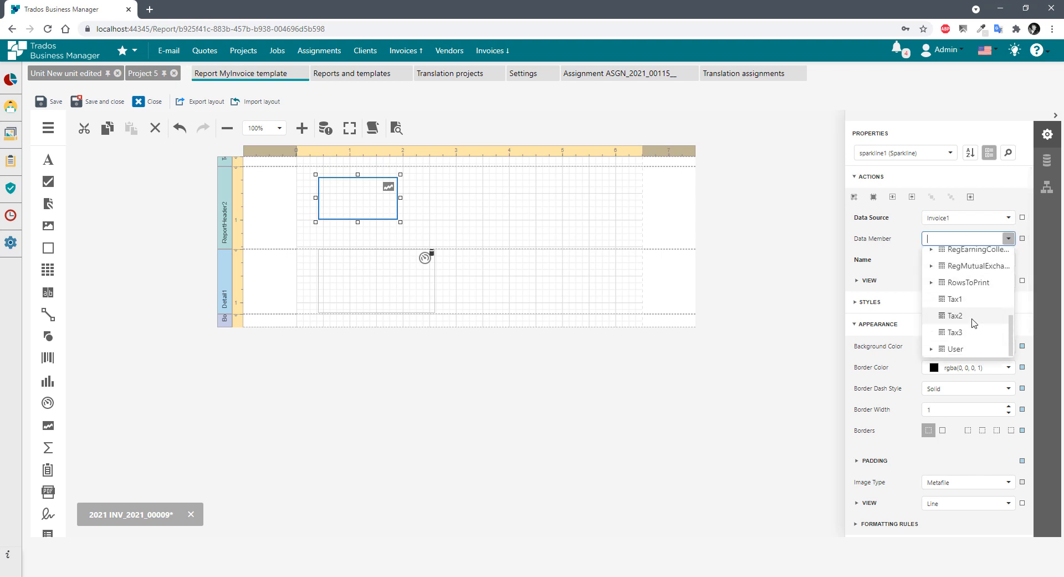
scroll(972, 327, up, 5)
click(869, 277)
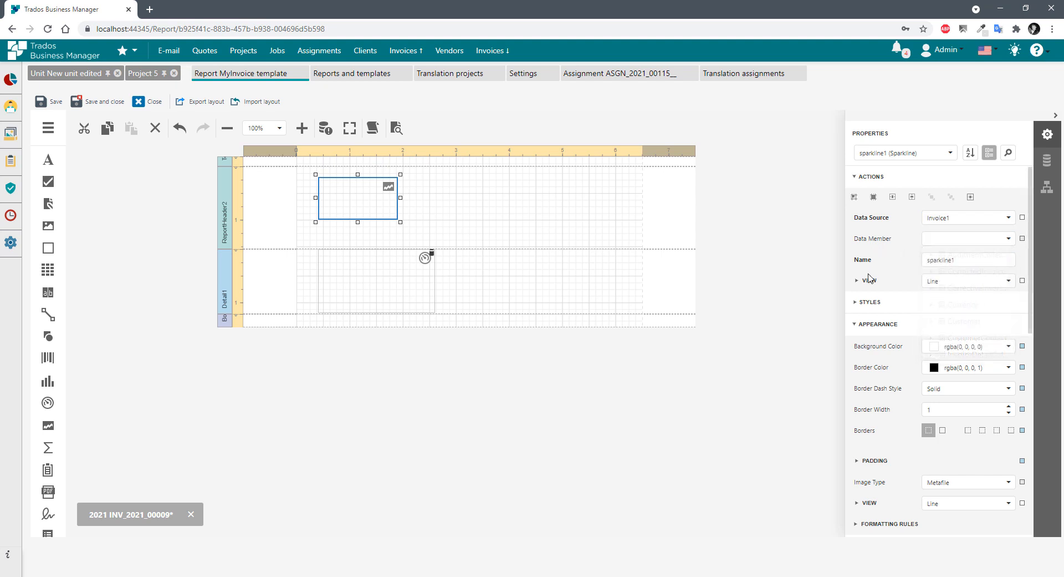
click(860, 280)
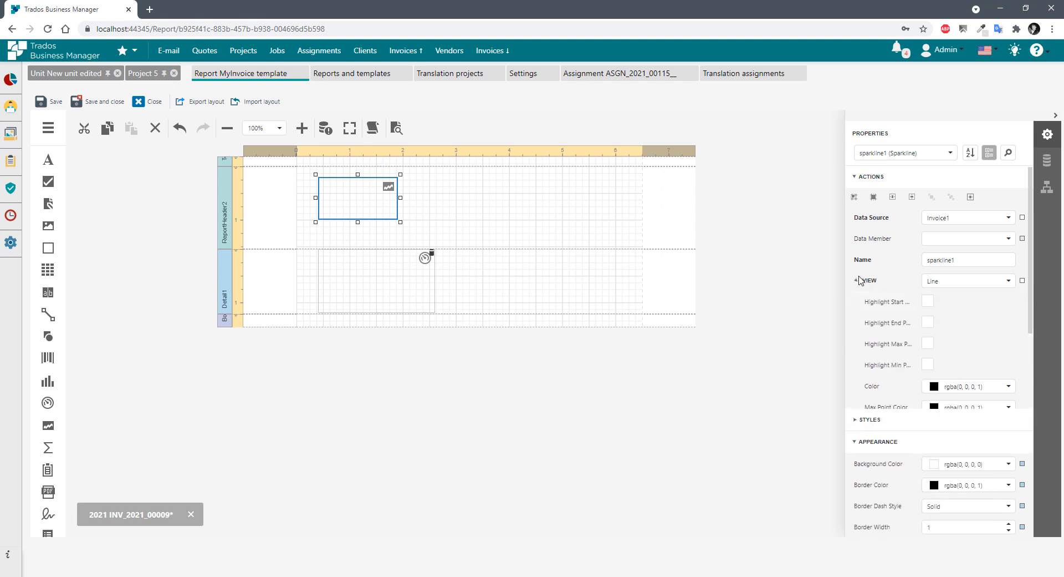
click(895, 282)
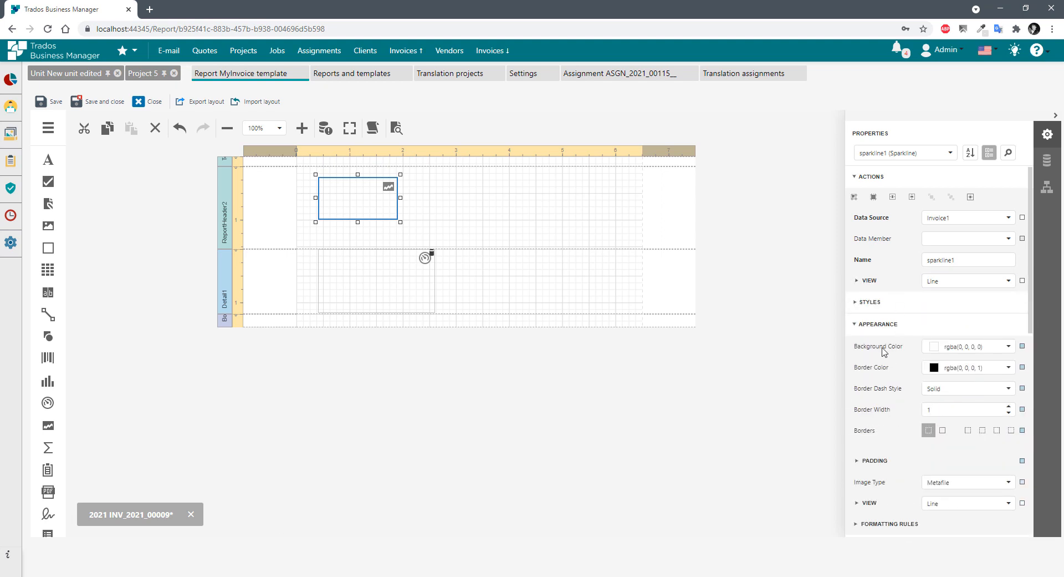
Set the sparkline's value member to Amount.
scroll(904, 356, down, 2)
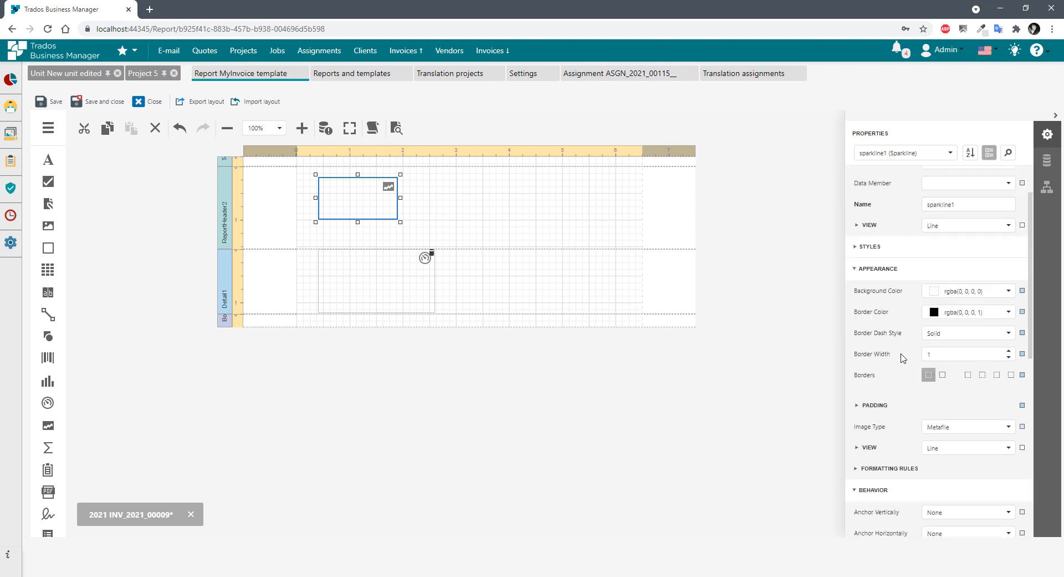
click(885, 438)
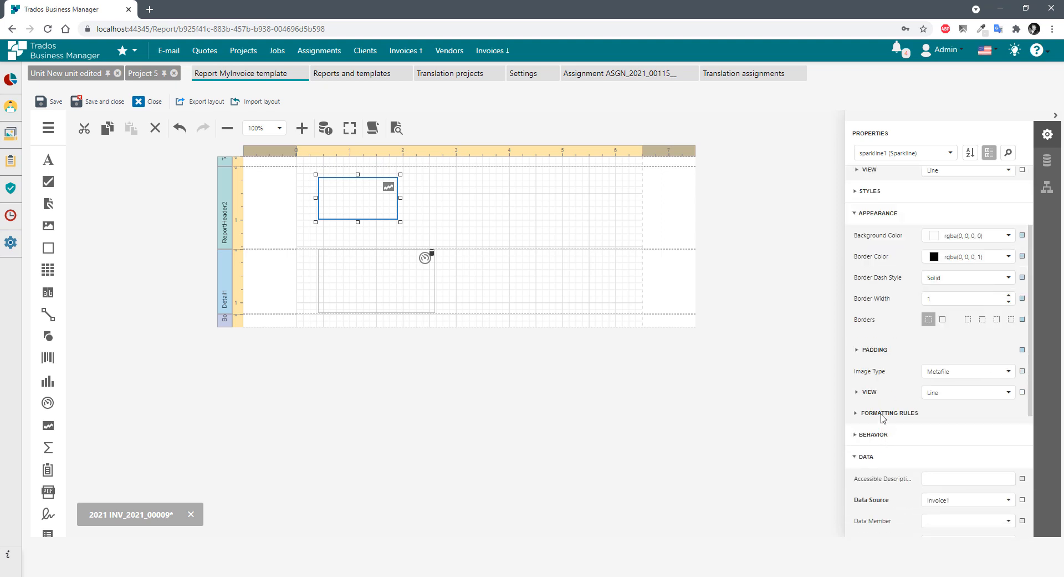
click(894, 456)
scroll(893, 459, down, 1)
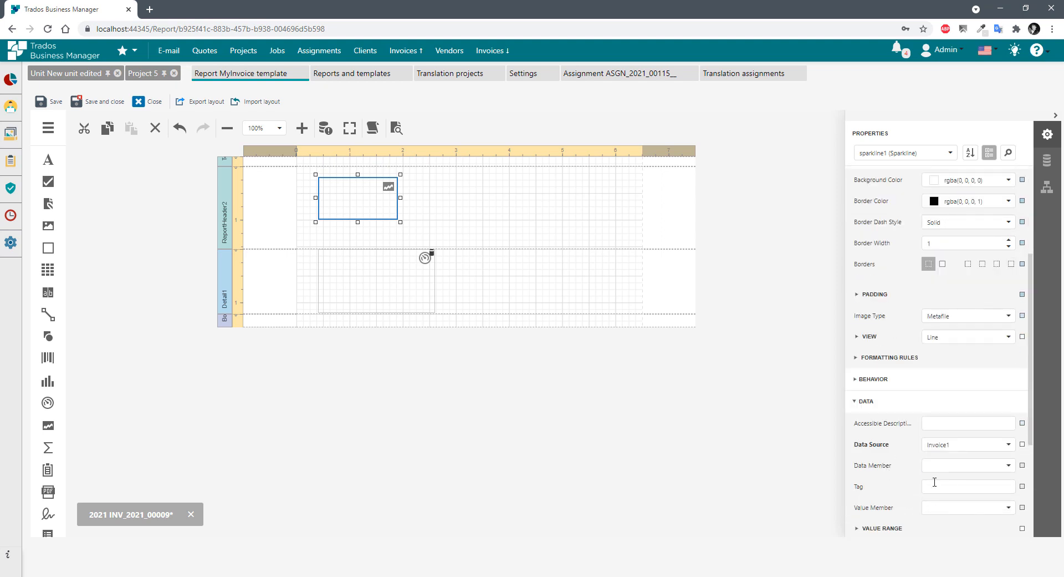
click(1009, 508)
scroll(969, 519, down, 3)
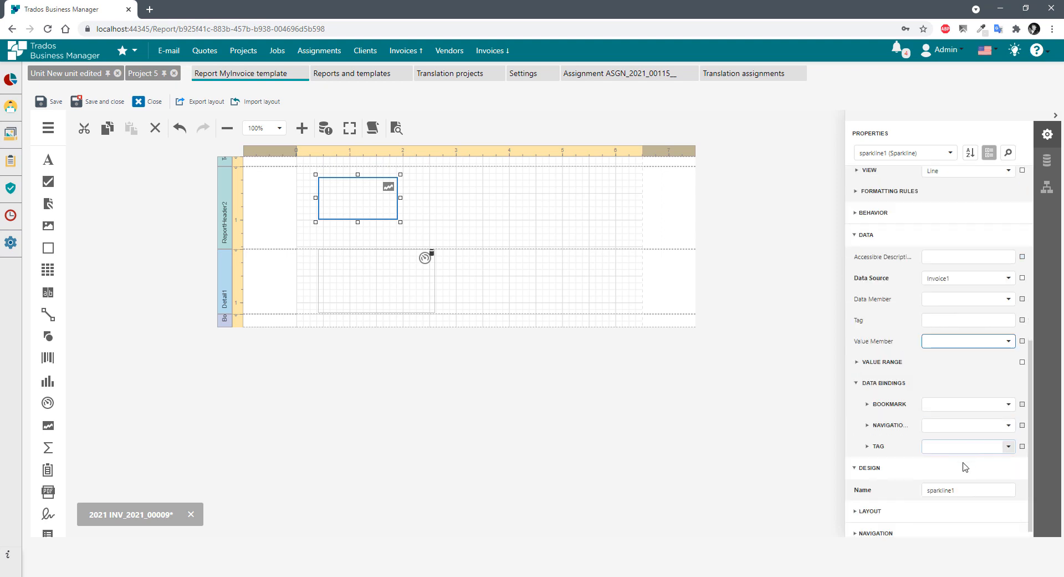
click(1009, 333)
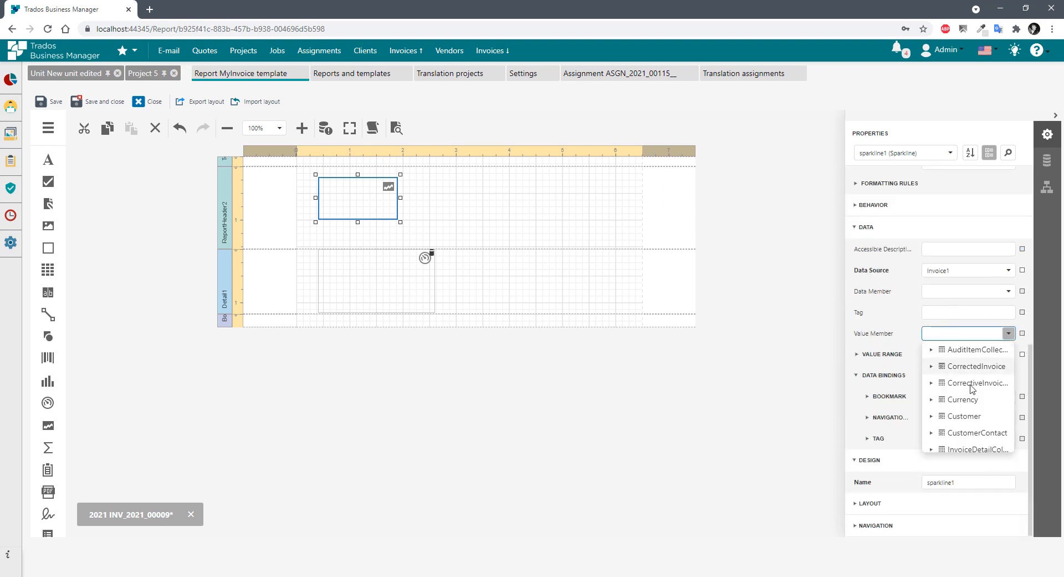
scroll(967, 410, down, 5)
click(965, 427)
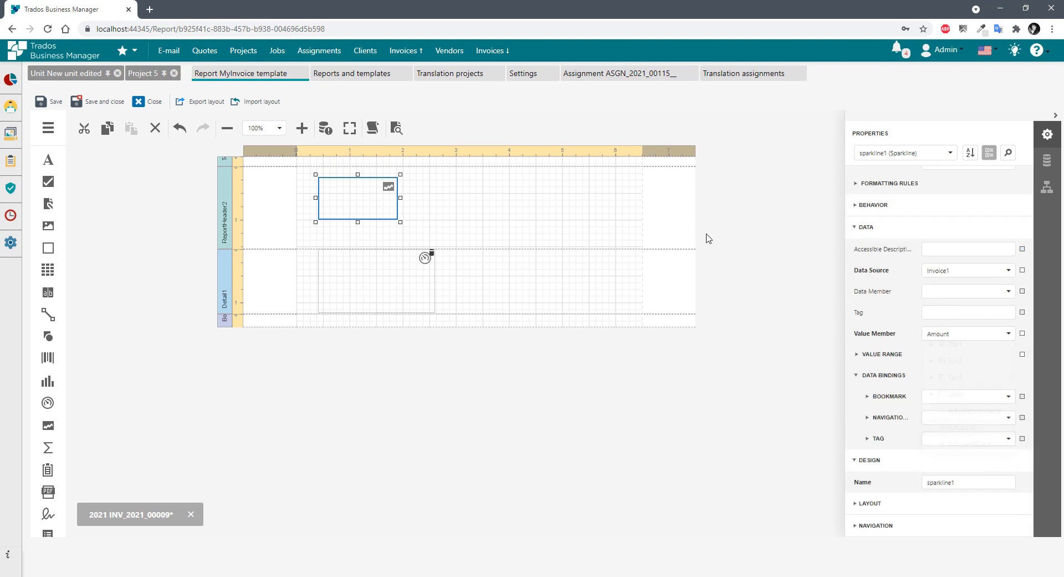
Generate the report preview to check the sparkline above the gauges.
click(400, 133)
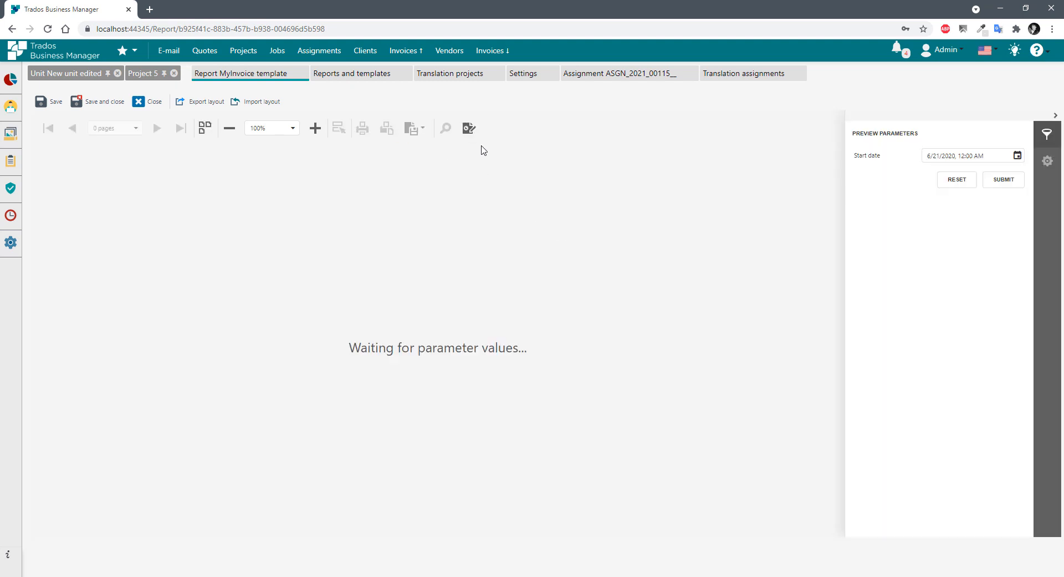
click(1004, 179)
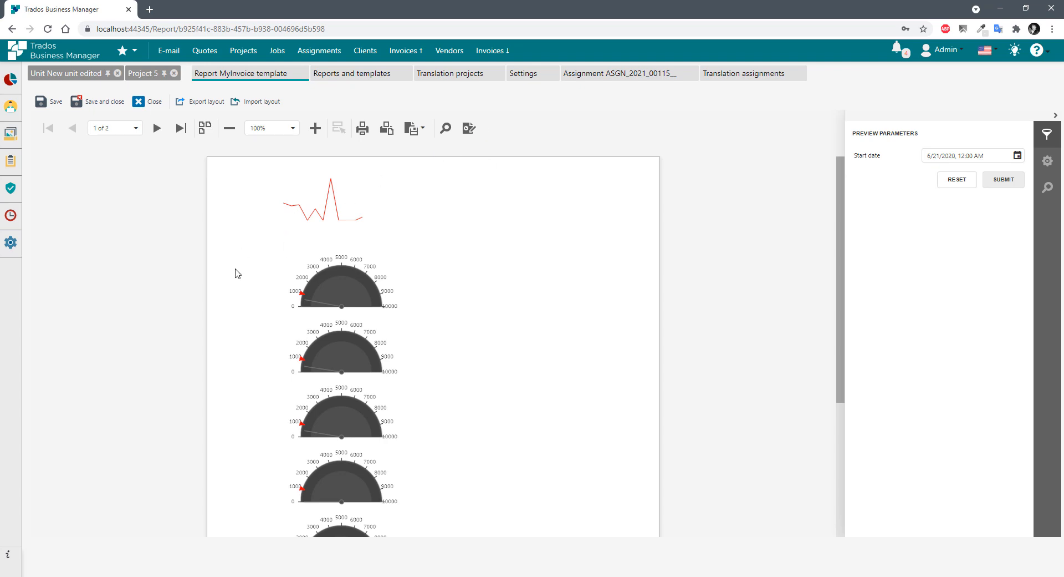
Return to the report design, enlarge the Detail1 band to about 2.8 inches high and place a Page Info element in the report header.
click(469, 128)
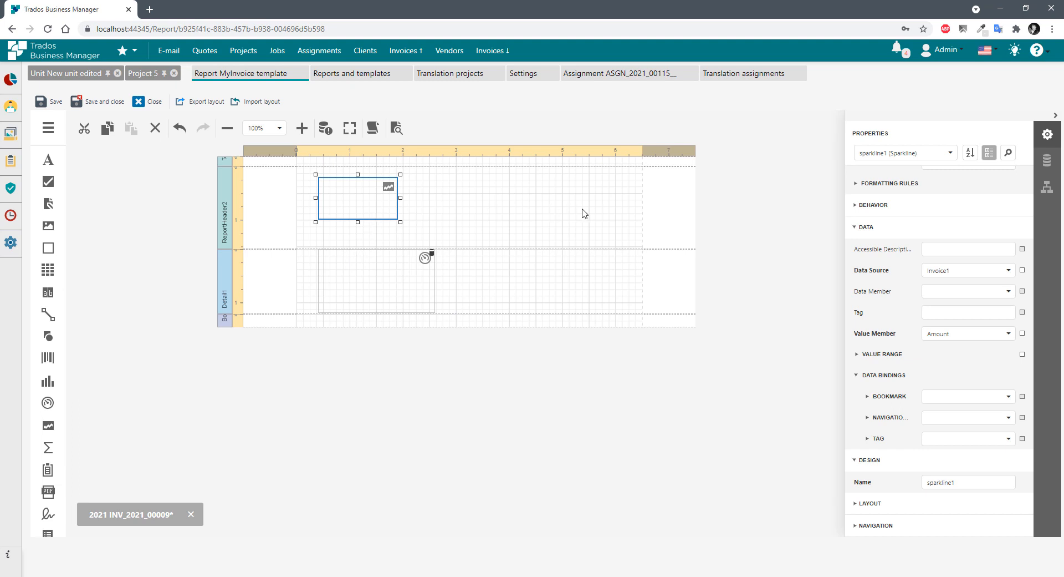
click(225, 315)
drag(224, 313, 223, 398)
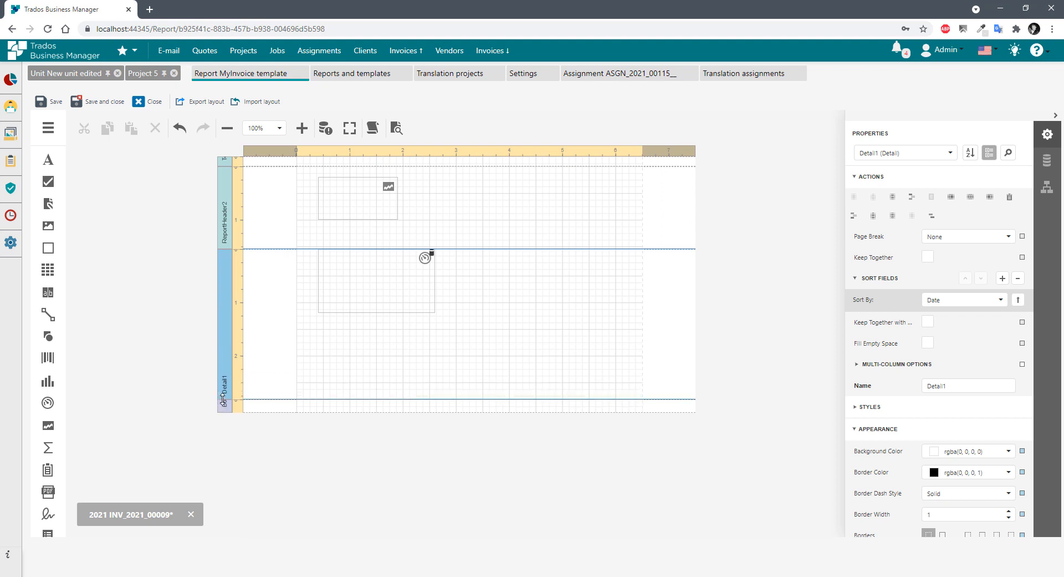
scroll(51, 454, down, 2)
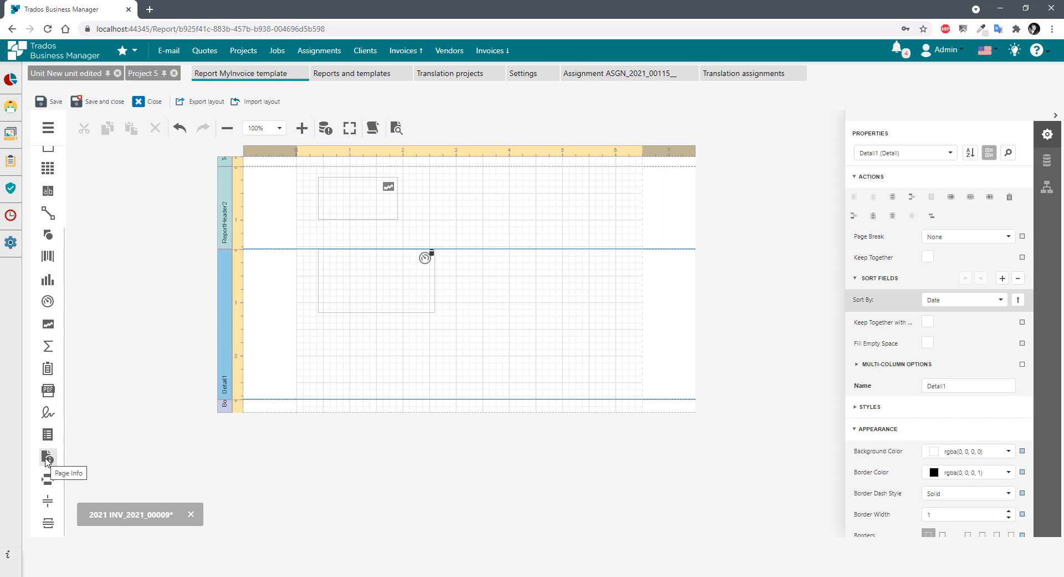
drag(47, 460, 521, 181)
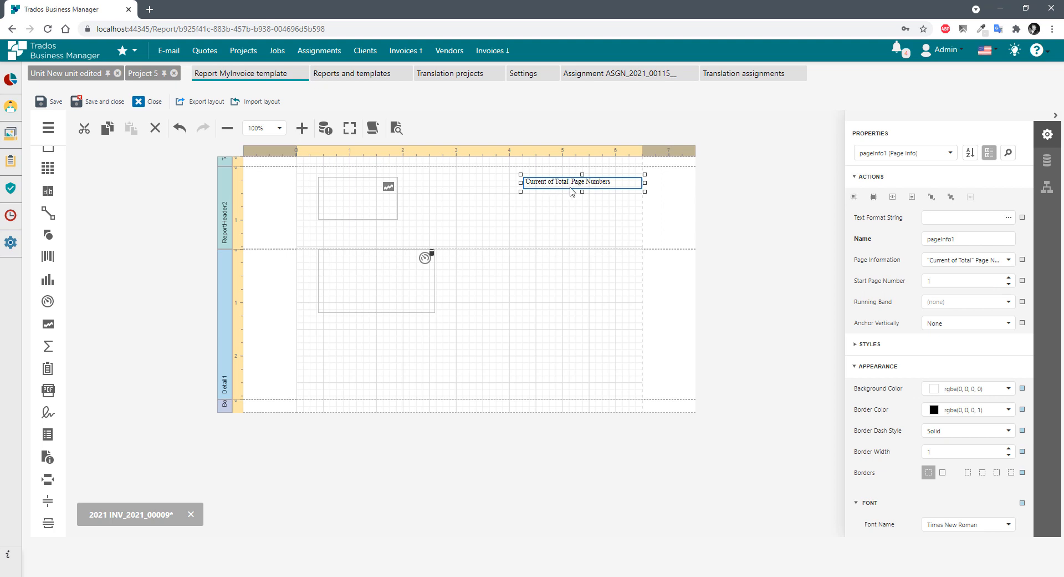
Generate the report preview and look through its first two pages to check where the page number appears.
click(396, 128)
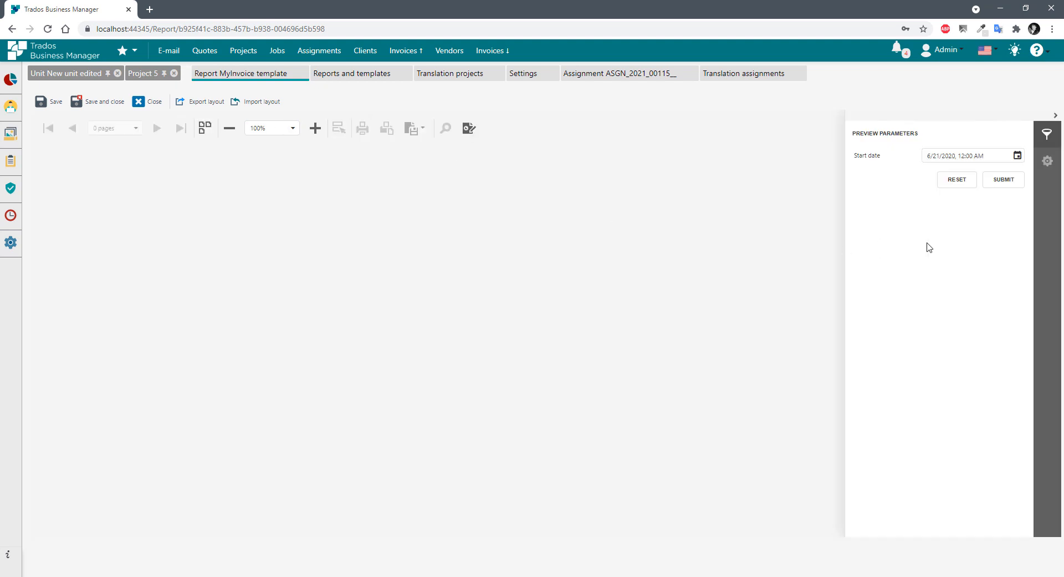
click(1005, 182)
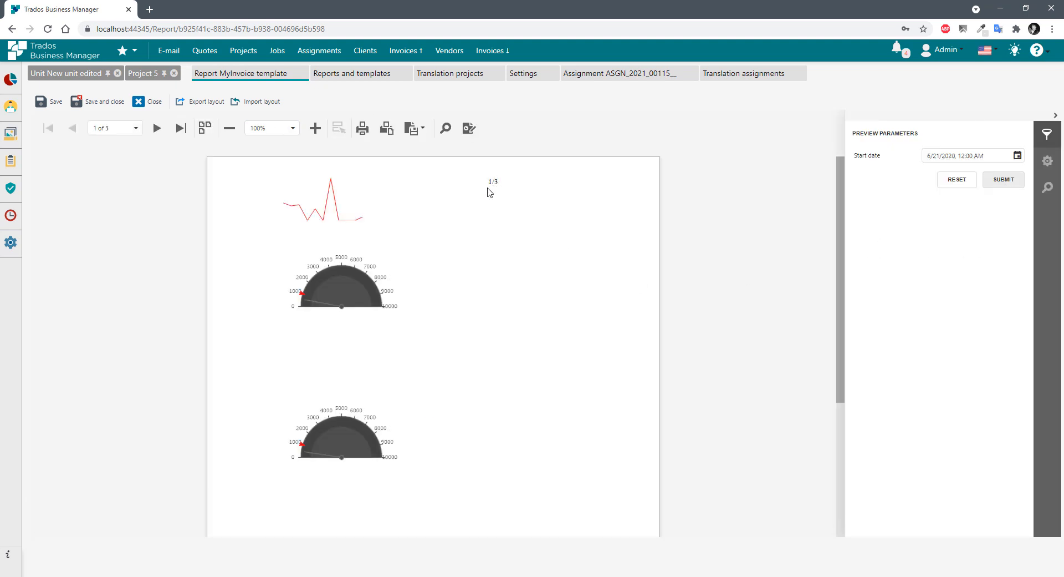
scroll(499, 336, down, 2)
scroll(499, 216, up, 2)
scroll(499, 261, down, 2)
scroll(504, 302, up, 2)
click(157, 128)
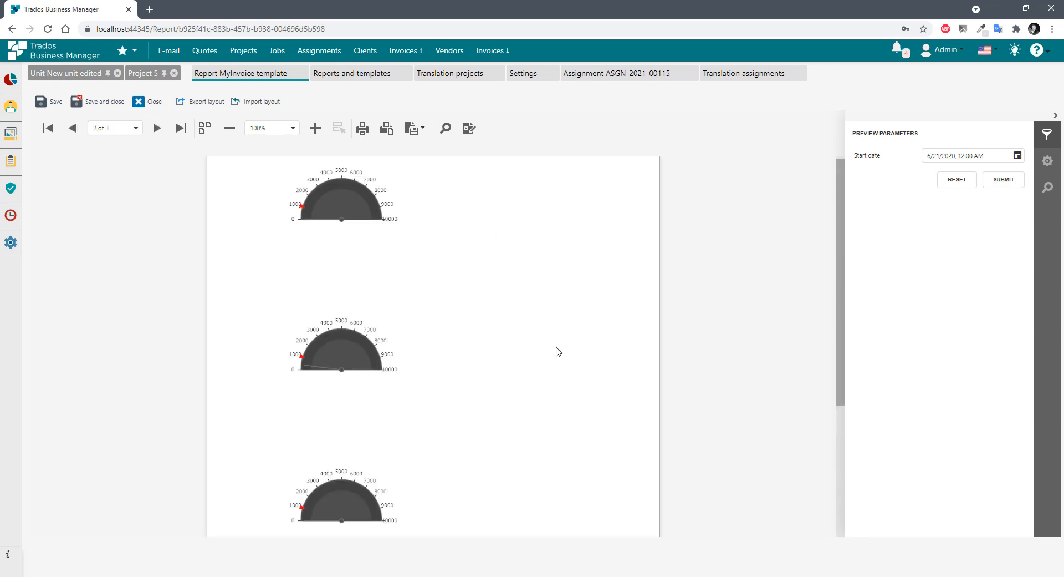
scroll(557, 344, down, 1)
scroll(504, 278, up, 1)
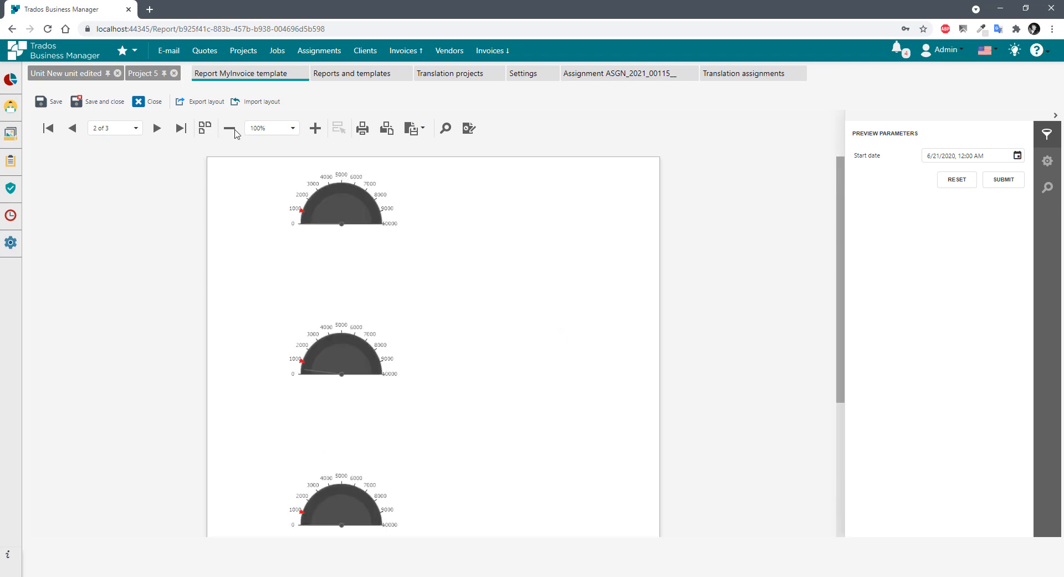
Return to the report design, enlarge the top margin band slightly and move the page info element from the report header into it.
click(468, 129)
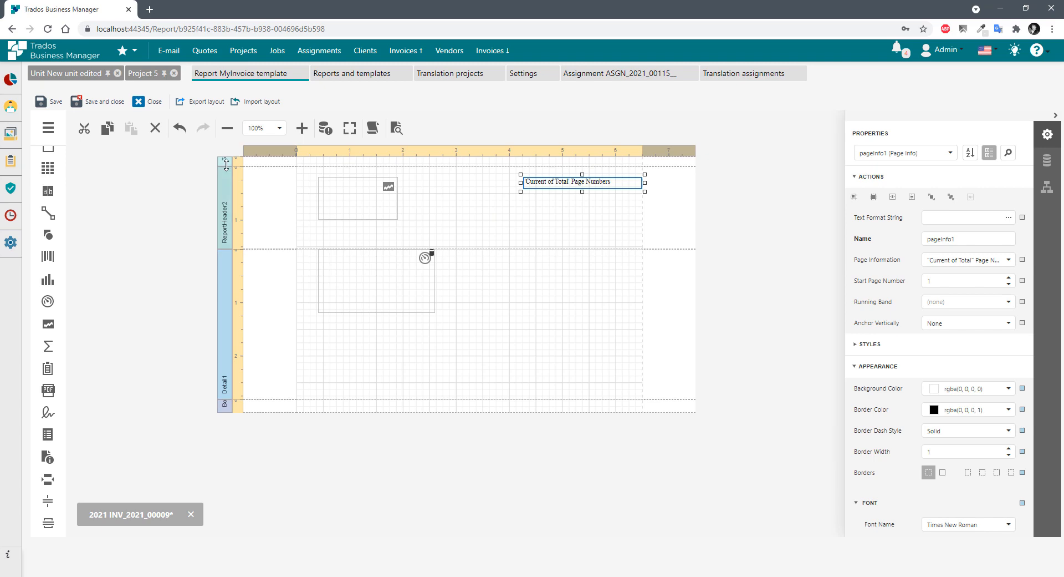
drag(224, 166, 224, 175)
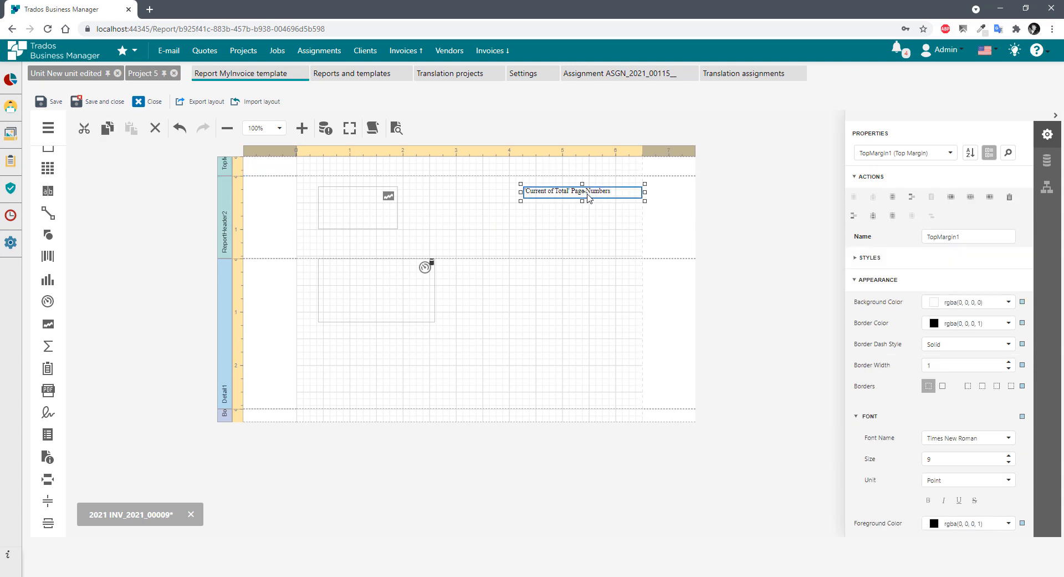
drag(590, 191, 589, 168)
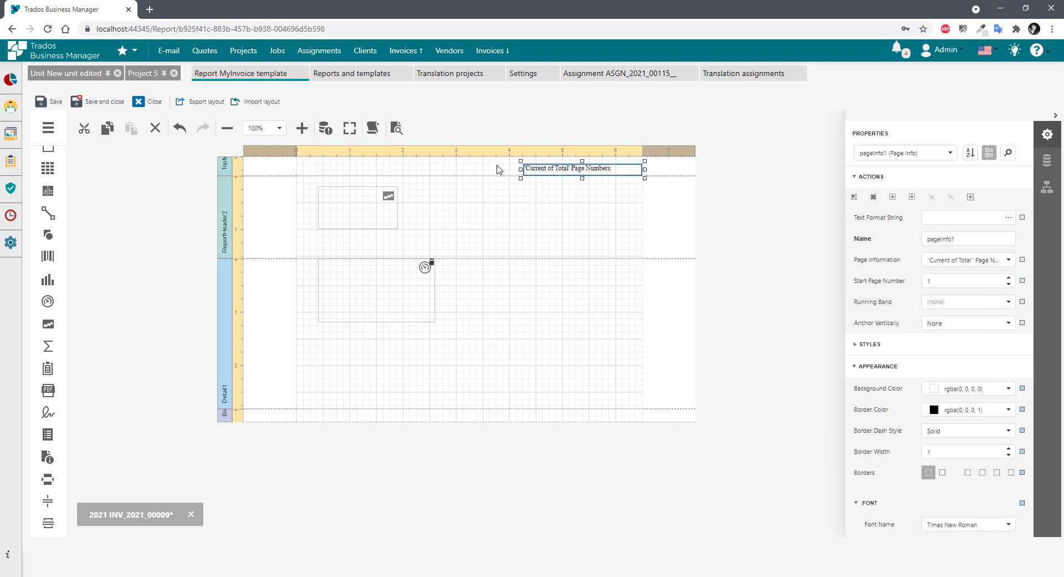
Generate the report preview again and page through to the last page to check the page number in the top margin.
click(397, 128)
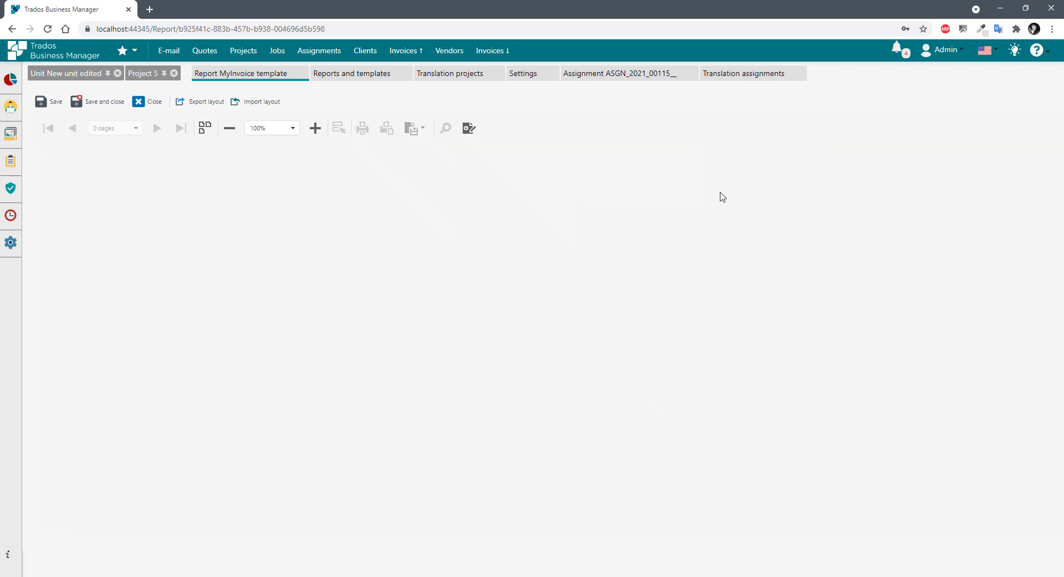
click(997, 179)
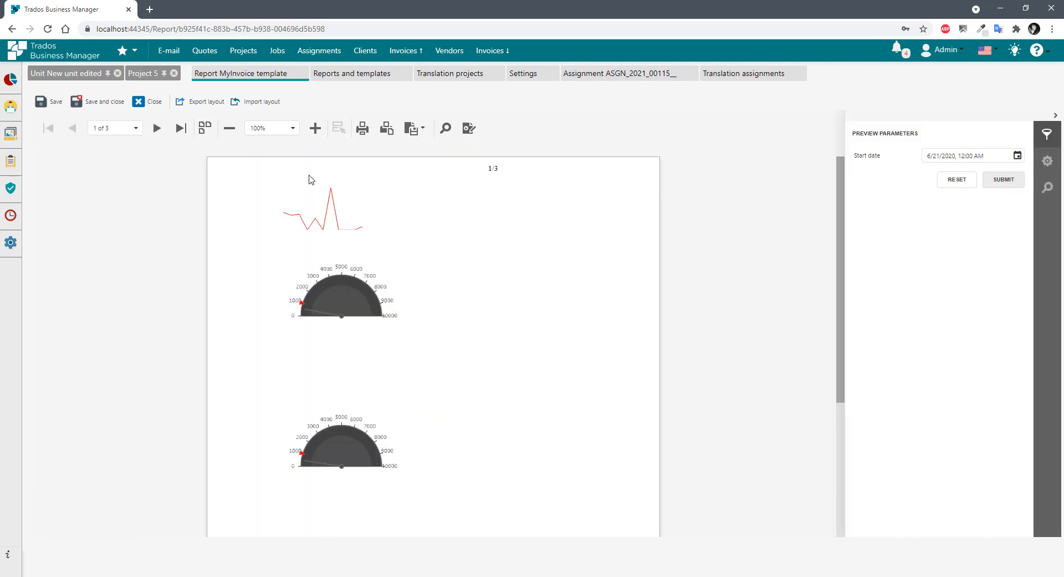
click(158, 128)
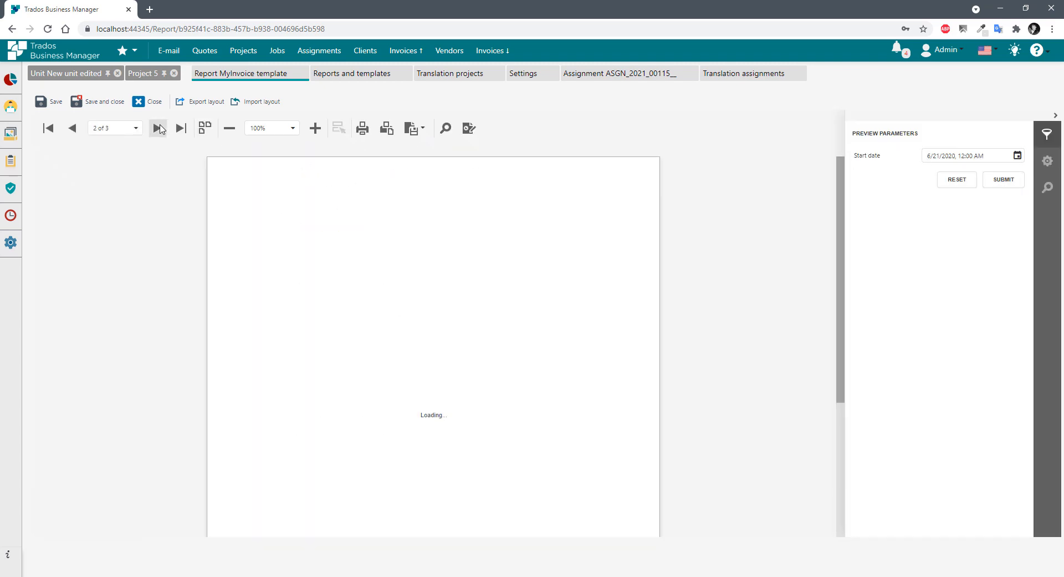
click(158, 128)
Return to the report design and set the page info element's page information to Current Date and Time.
click(469, 128)
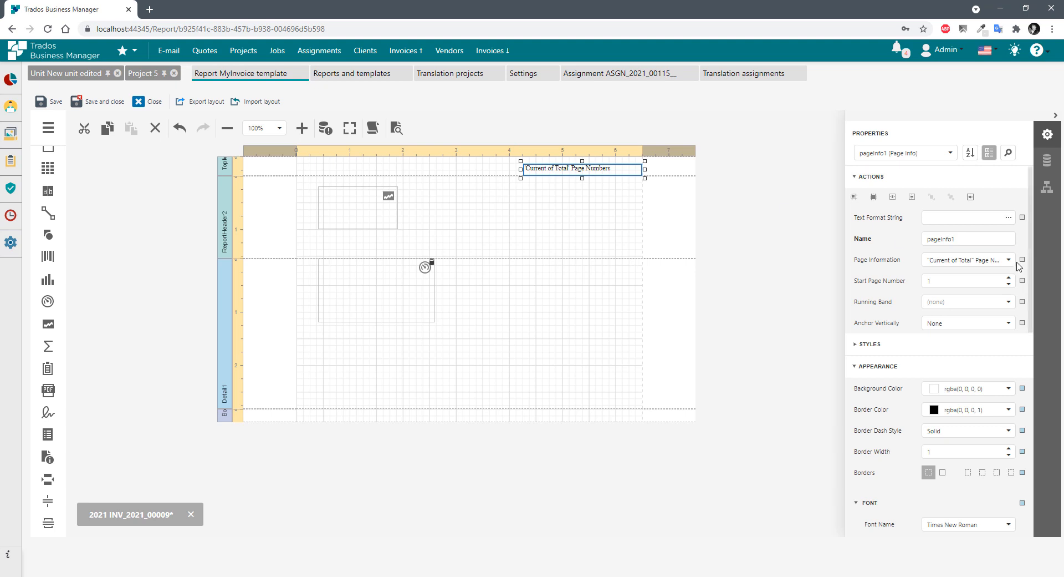
click(962, 262)
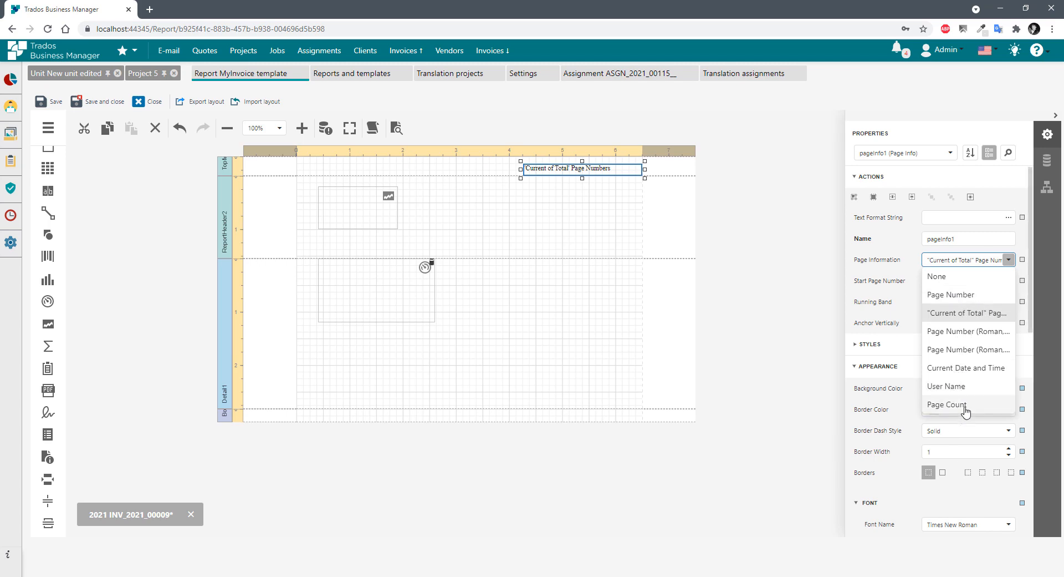
click(956, 368)
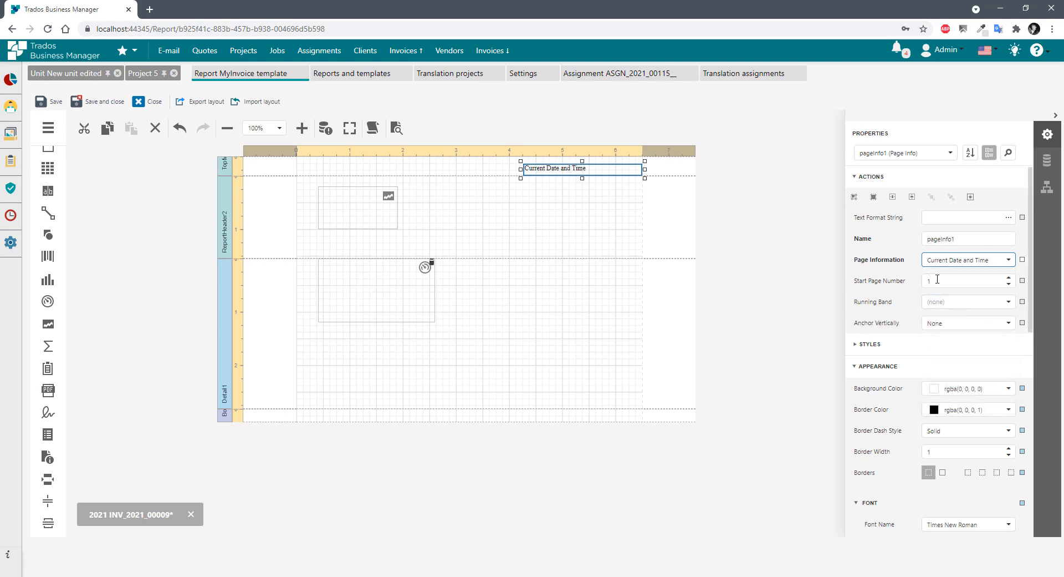
Generate the report preview to check the date in the top margin, and go back to the report design.
click(396, 128)
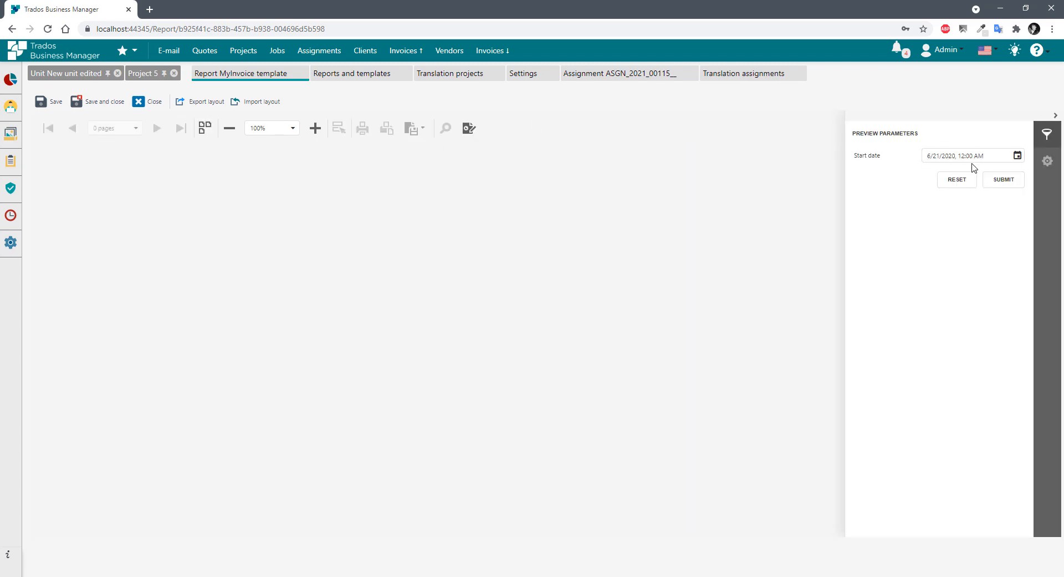
click(1004, 188)
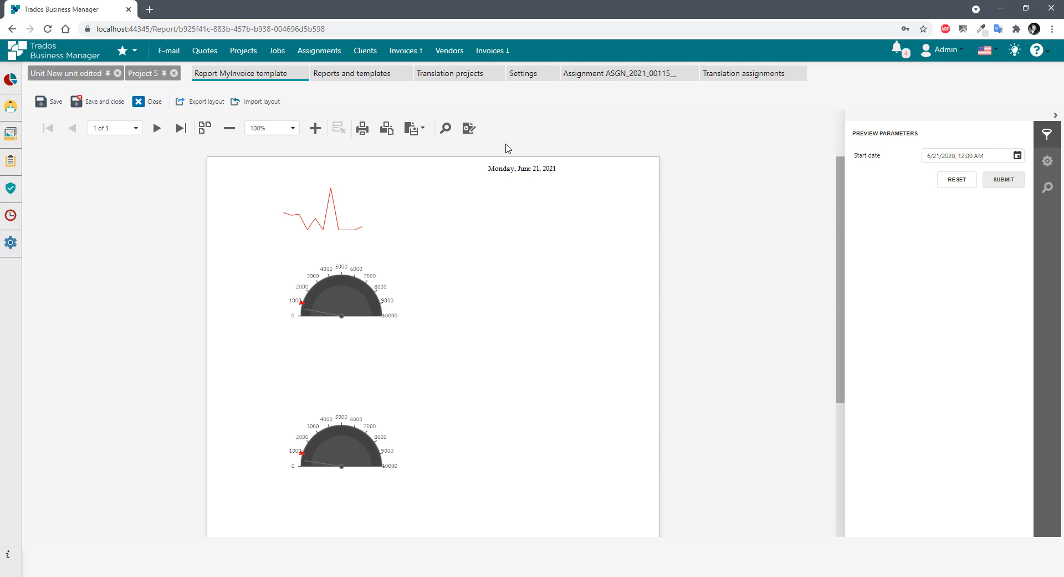
click(469, 128)
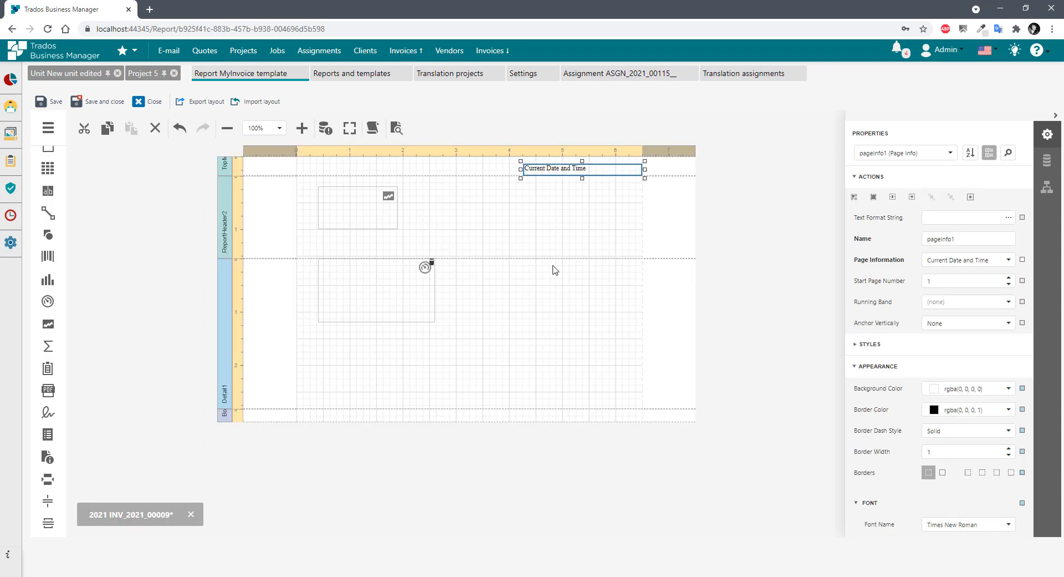